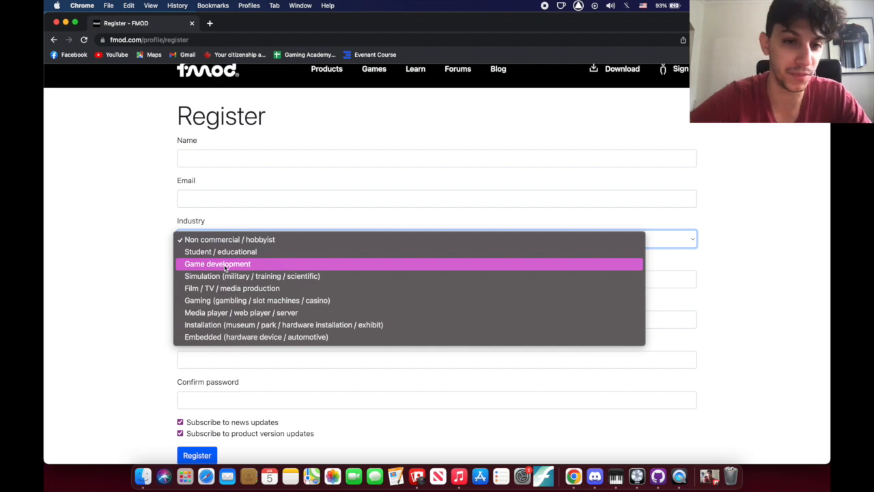
# Set the Industry to Game development and the company to Mifsfits
pyautogui.click(226, 264)
pyautogui.click(230, 282)
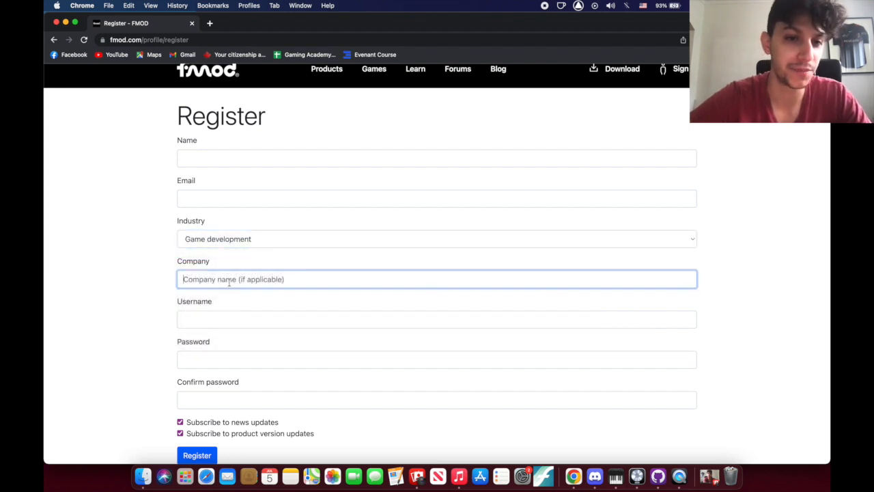
pyautogui.write('Mifsfits')
# Enter the registrant's name and email address, correcting a typo in the email
pyautogui.click(219, 157)
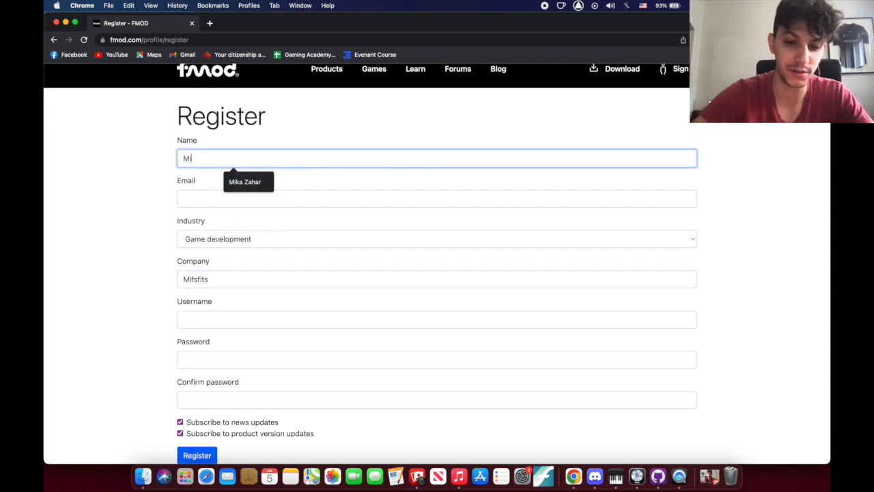
pyautogui.click(222, 199)
pyautogui.write('Zha')
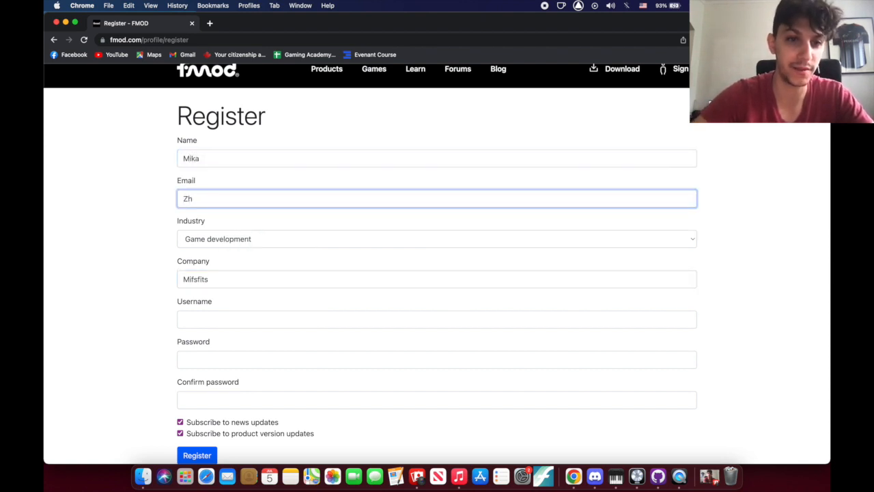
pyautogui.press('BackSpace')
pyautogui.press('BackSpace')
pyautogui.click(98, 253)
# Try a username, erase it, and move through the password and confirm-password fields
pyautogui.scroll(-1, 98, 253)
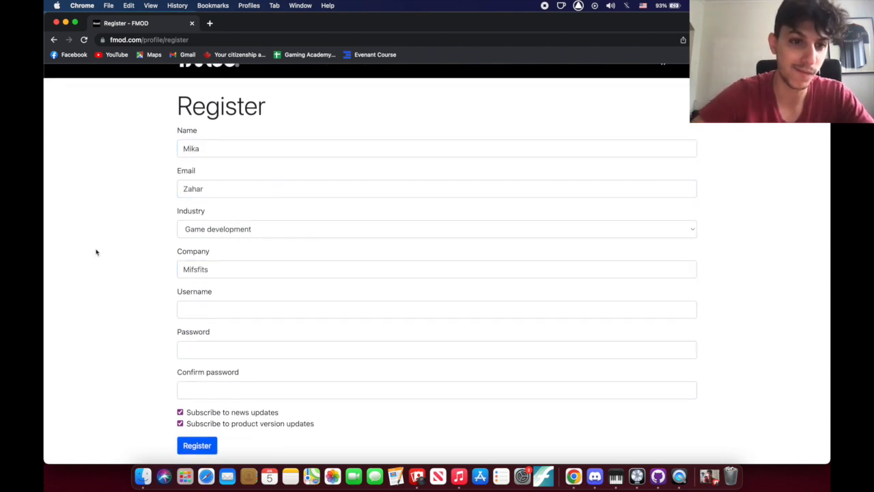
pyautogui.click(229, 294)
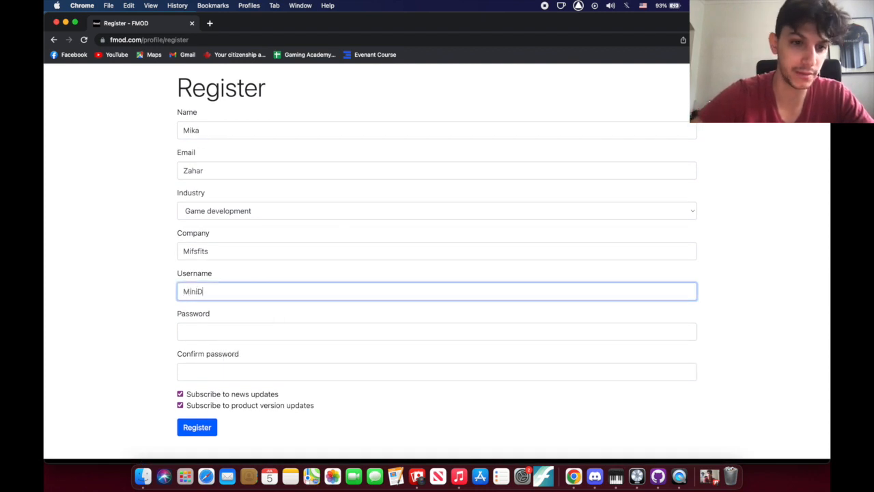
pyautogui.press('BackSpace')
pyautogui.press('BackSpace')
pyautogui.press('BackSpace')
pyautogui.press('BackSpace')
pyautogui.press('BackSpace')
pyautogui.press('BackSpace')
pyautogui.press('BackSpace')
pyautogui.press('BackSpace')
pyautogui.press('BackSpace')
pyautogui.click(219, 334)
pyautogui.click(195, 371)
pyautogui.scroll(-1, 197, 410)
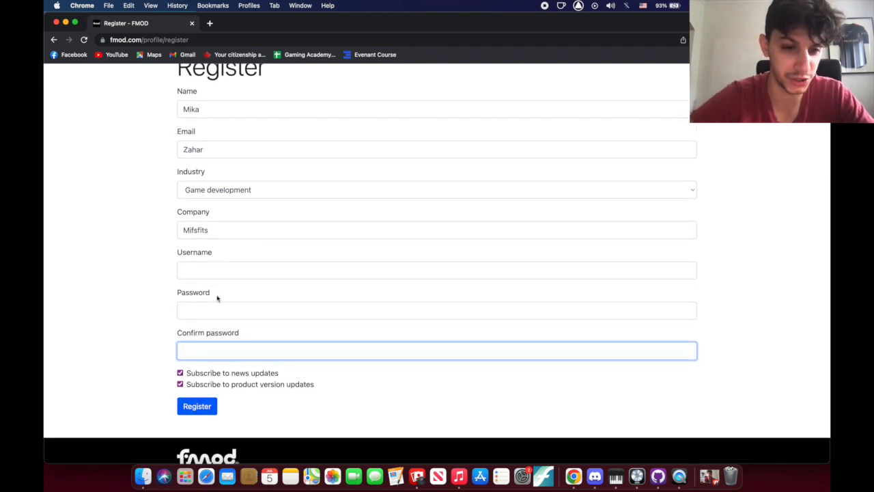
pyautogui.scroll(2, 205, 227)
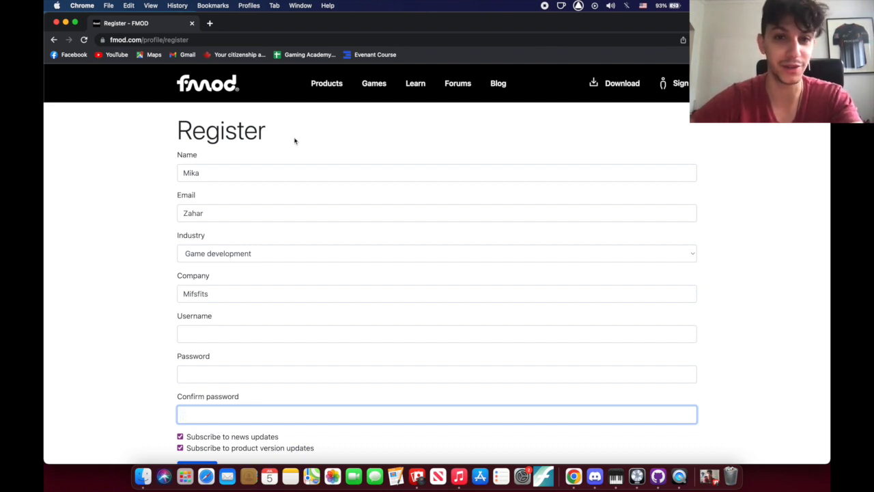
# Go to fmod.com/legal, the FMOD Legal Information page
pyautogui.click(267, 39)
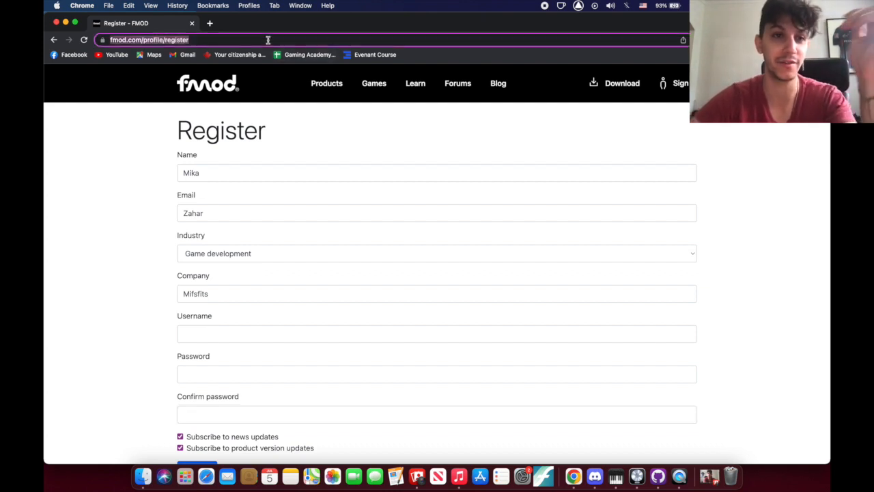
pyautogui.write('fmid')
pyautogui.press('BackSpace')
pyautogui.press('BackSpace')
pyautogui.write('od')
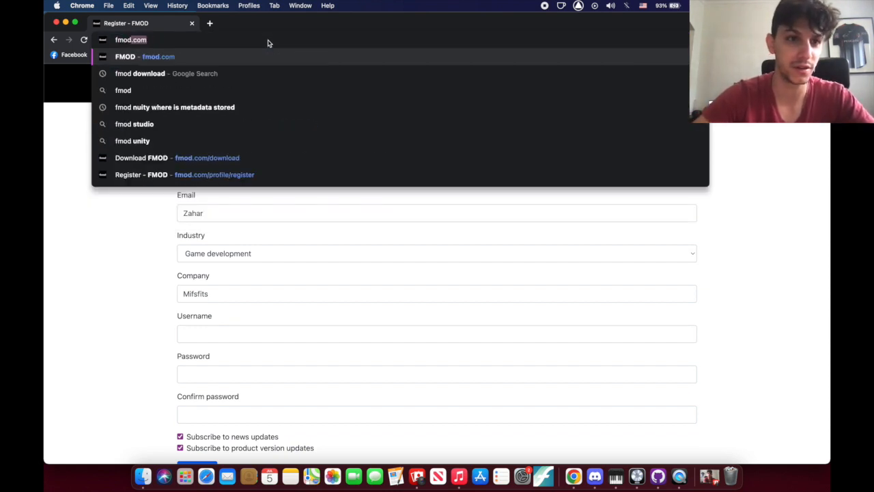
pyautogui.press('BackSpace')
pyautogui.press('BackSpace')
pyautogui.write('.com/legal')
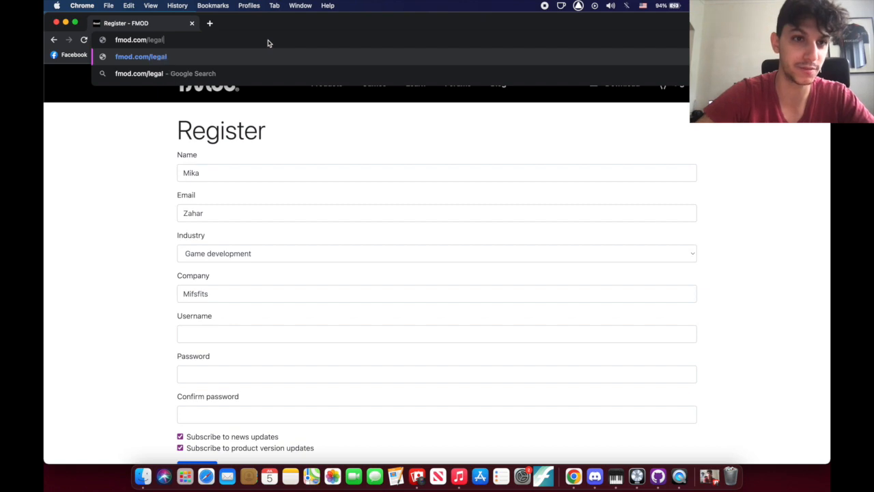
pyautogui.press('Return')
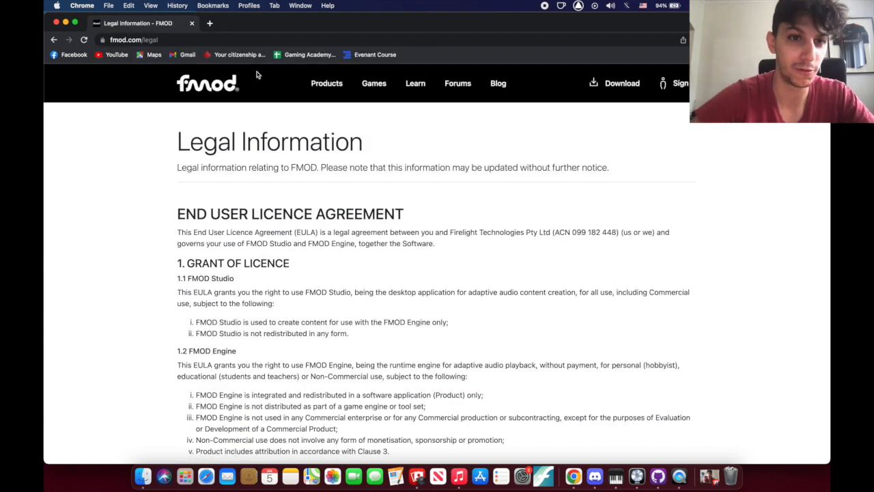
# Search the licence text for '200' to find the $200k revenue limit, then close the search
pyautogui.scroll(-2, 246, 299)
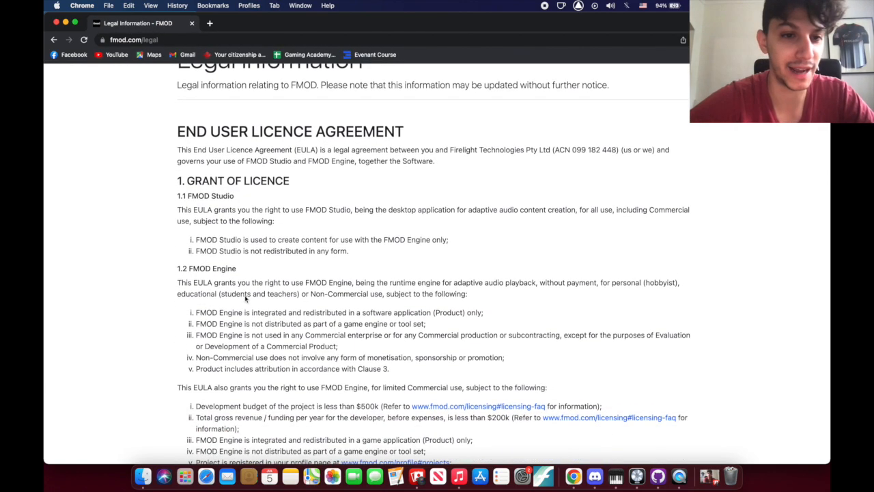
pyautogui.press('super+f')
pyautogui.write('200')
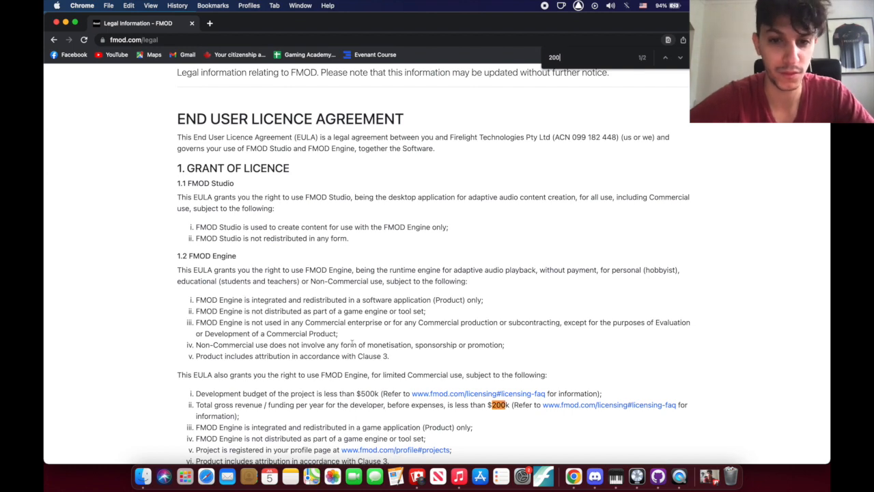
pyautogui.scroll(-2, 412, 403)
pyautogui.scroll(-1, 412, 403)
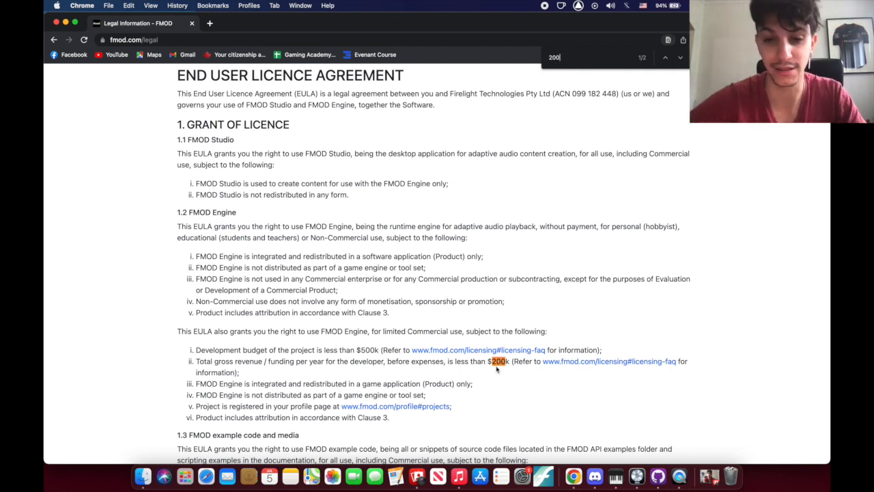
pyautogui.press('Escape')
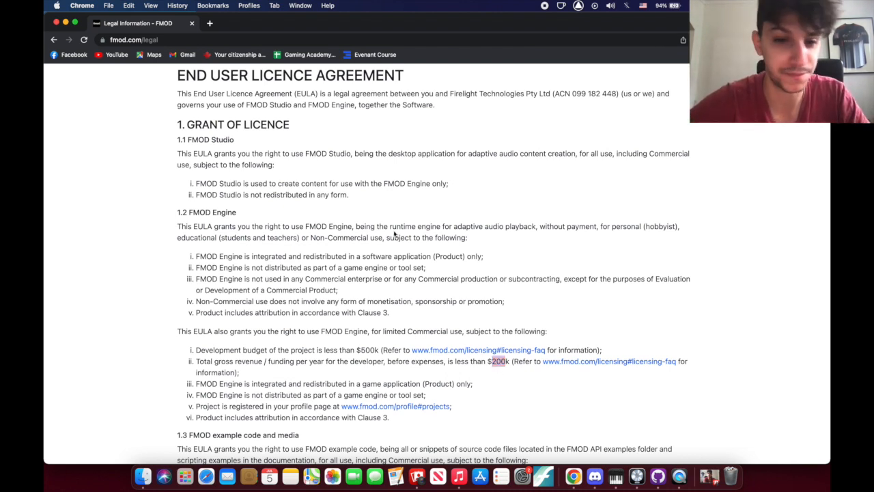
pyautogui.scroll(5, 395, 233)
# Return to a blank FMOD registration form via the home page, Get FMOD and Sign In
pyautogui.click(189, 39)
pyautogui.click(207, 83)
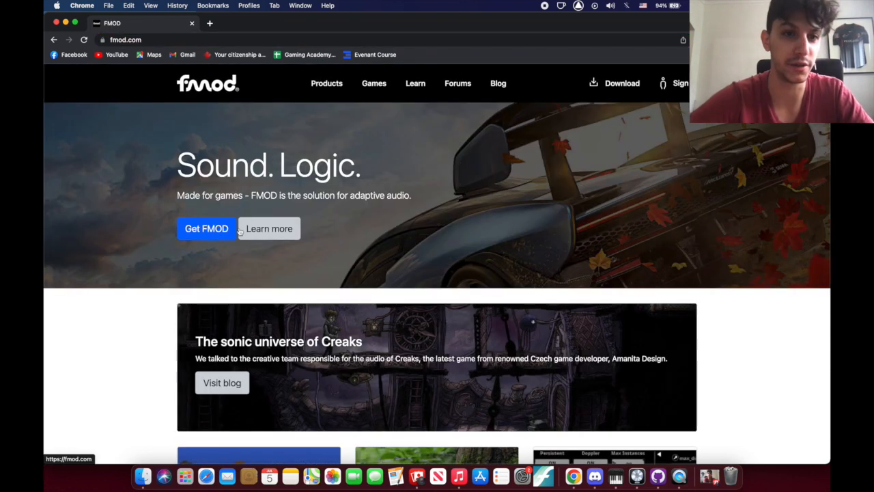
pyautogui.click(215, 239)
pyautogui.click(679, 84)
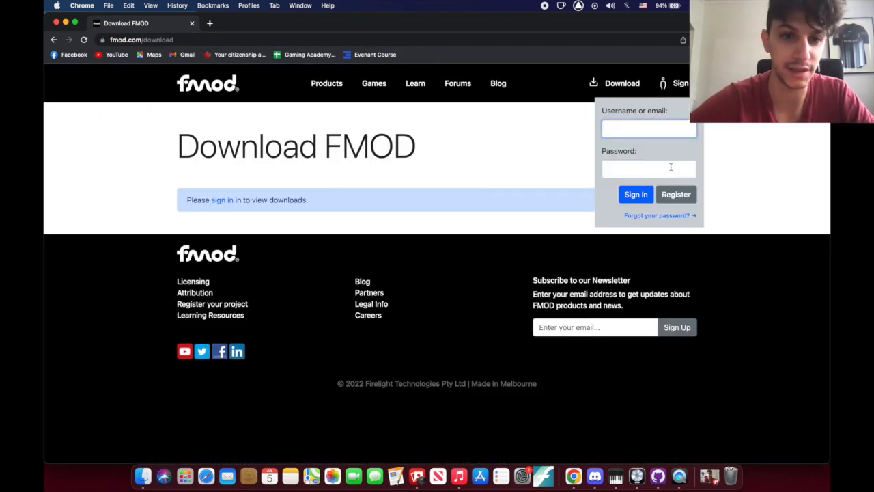
pyautogui.click(673, 193)
pyautogui.scroll(-5, 285, 307)
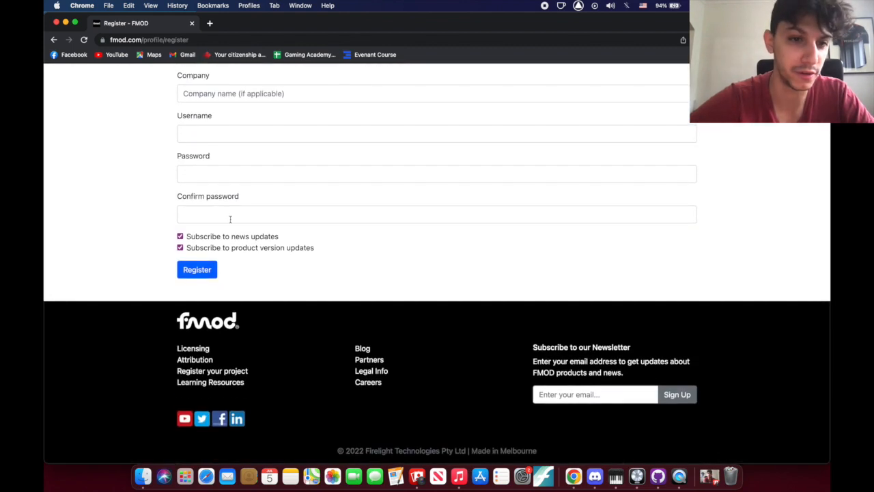
pyautogui.scroll(6, 225, 273)
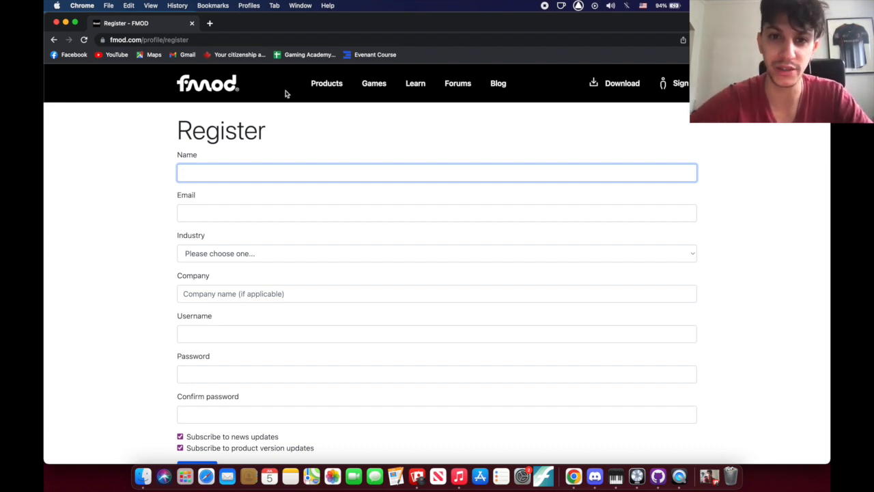
# Close the Chrome window and browse the apps in Launchpad
pyautogui.click(56, 23)
pyautogui.click(362, 217)
pyautogui.press('F4')
pyautogui.hscroll(-5, 389, 322)
pyautogui.hscroll(2, 389, 323)
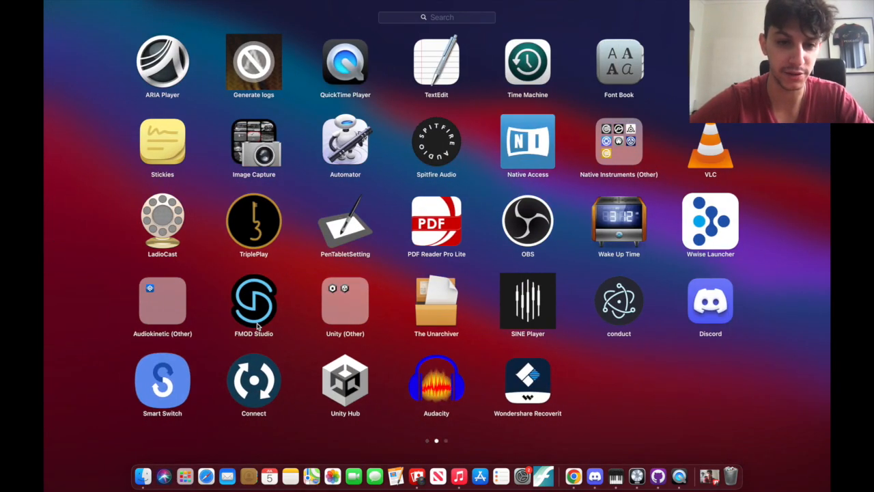
# Launch FMOD Studio 2.01.07 from Launchpad to reach its recent-projects welcome window
pyautogui.click(257, 325)
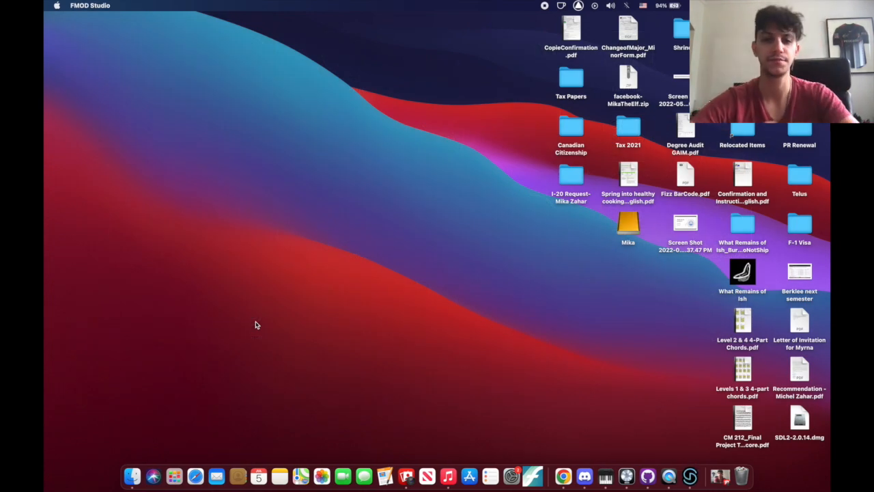
pyautogui.scroll(-1, 340, 321)
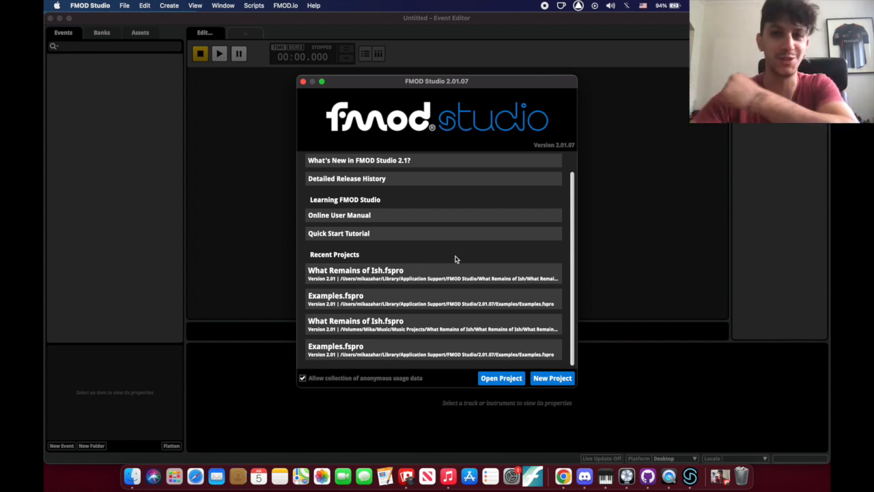
# Start a new empty project and add a Music folder to the Events list
pyautogui.click(557, 378)
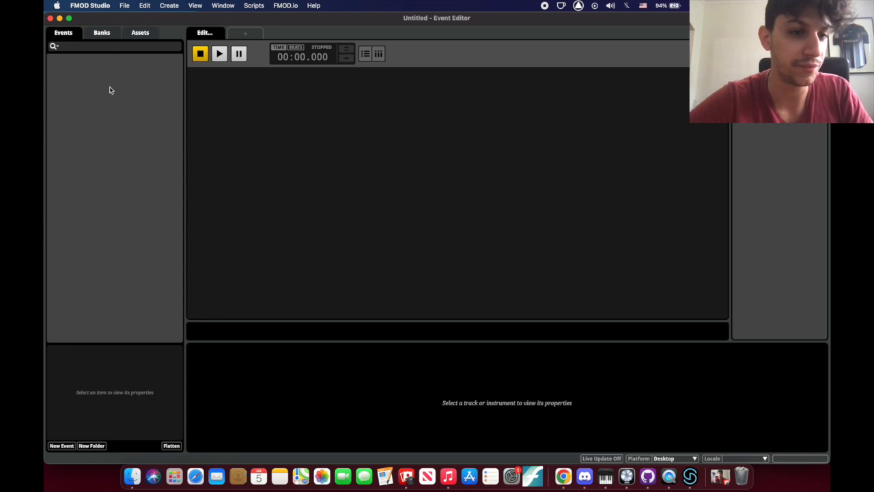
pyautogui.rightClick(76, 67)
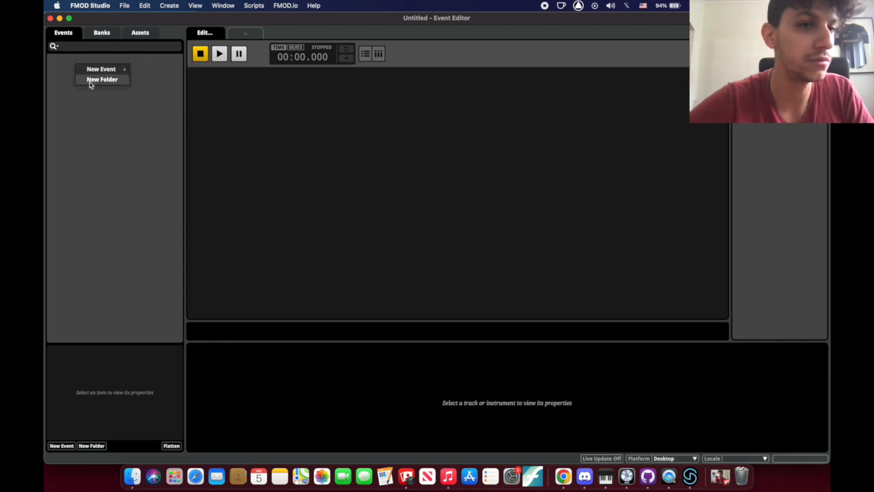
pyautogui.click(90, 81)
pyautogui.write('Mu')
pyautogui.press('Return')
# Add an SFX events folder, select both folders, and show the Banks list with Master
pyautogui.rightClick(86, 72)
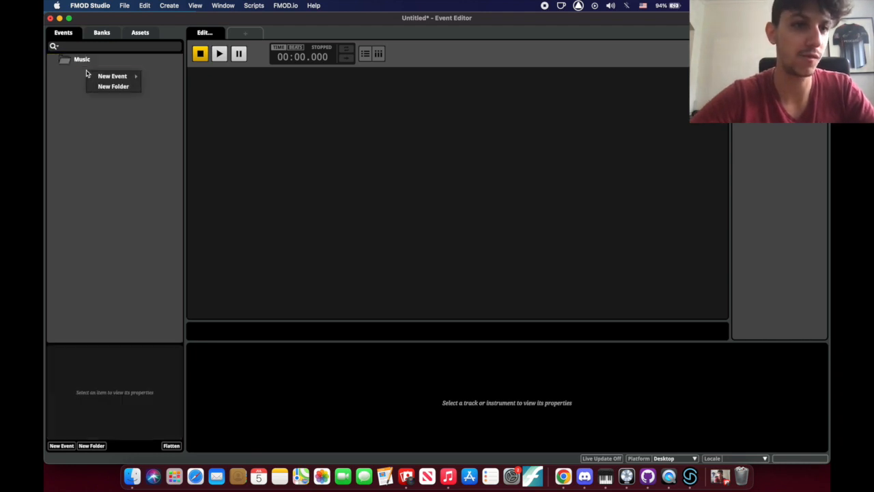
pyautogui.click(101, 86)
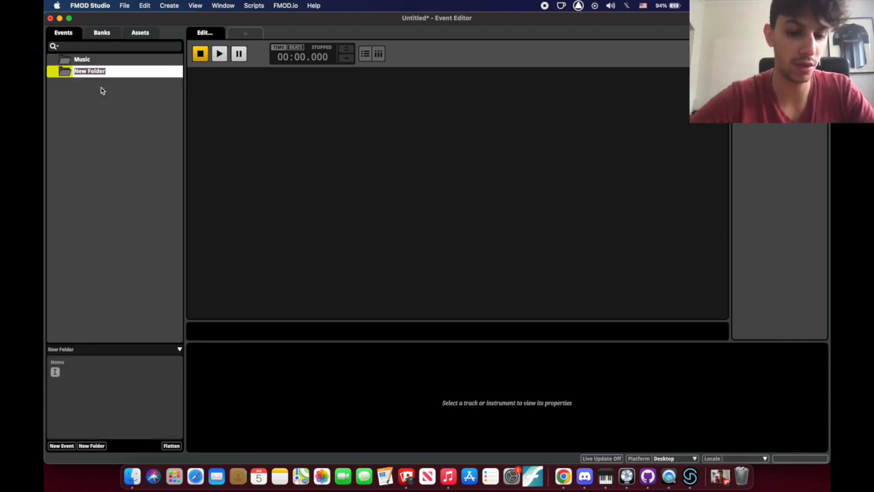
pyautogui.write('SD')
pyautogui.write('X')
pyautogui.press('Return')
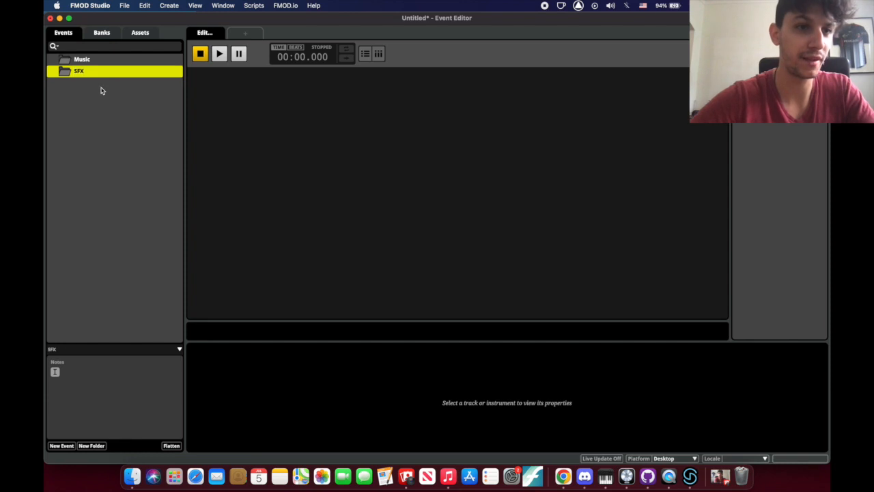
pyautogui.click(100, 92)
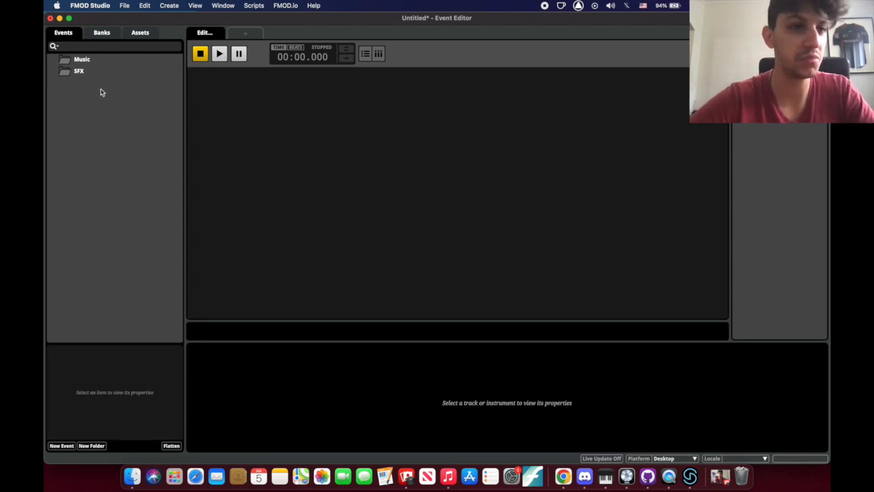
pyautogui.click(84, 62)
pyautogui.keyDown('super'); pyautogui.click(81, 72); pyautogui.keyUp('super')
pyautogui.click(102, 32)
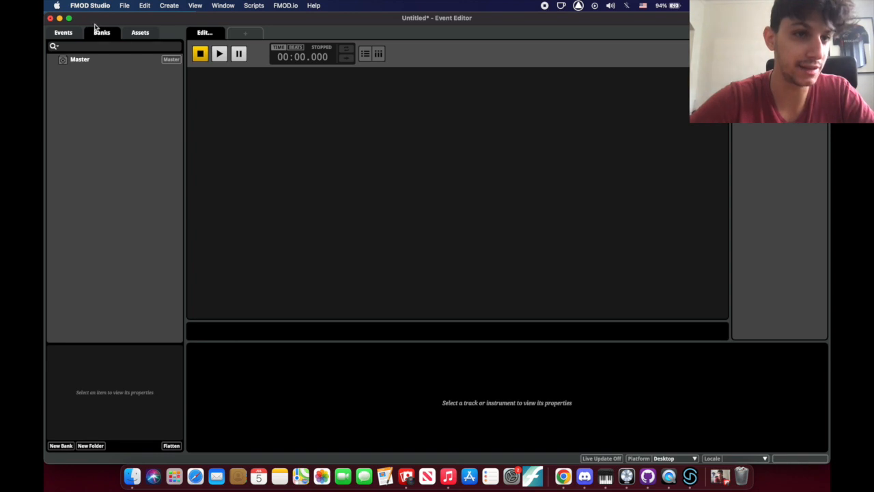
# Add a New 2D Timeline event to the Music folder, opening it with an Audio 1 track
pyautogui.click(77, 62)
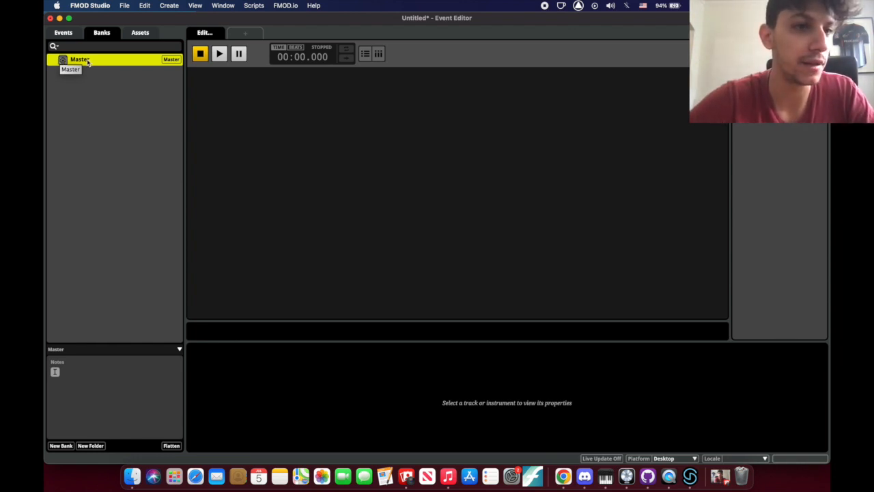
pyautogui.click(69, 35)
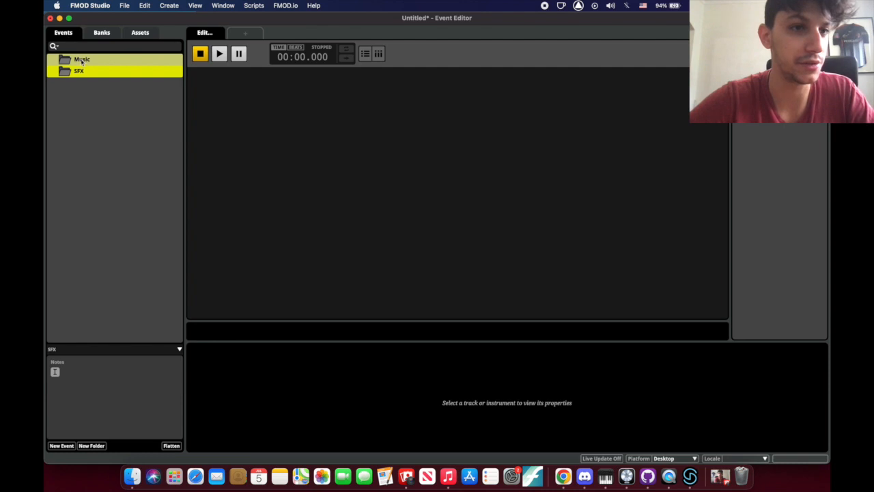
pyautogui.click(81, 62)
pyautogui.rightClick(82, 63)
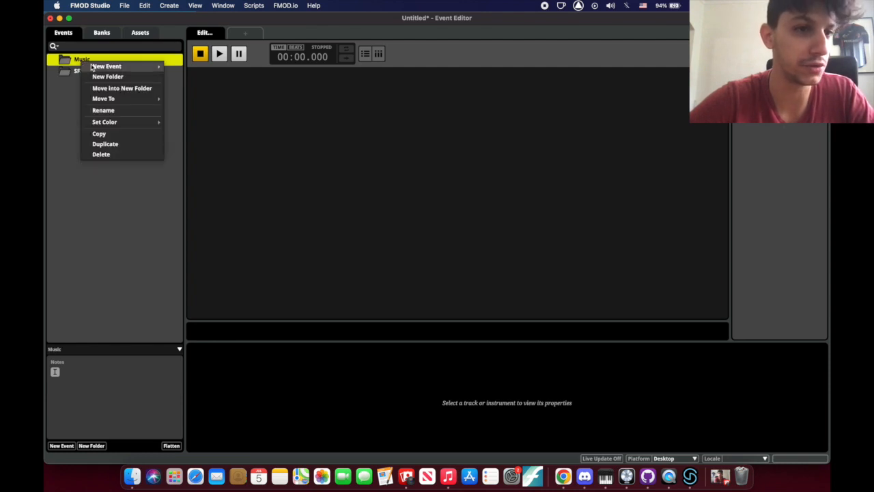
pyautogui.rightClick(83, 61)
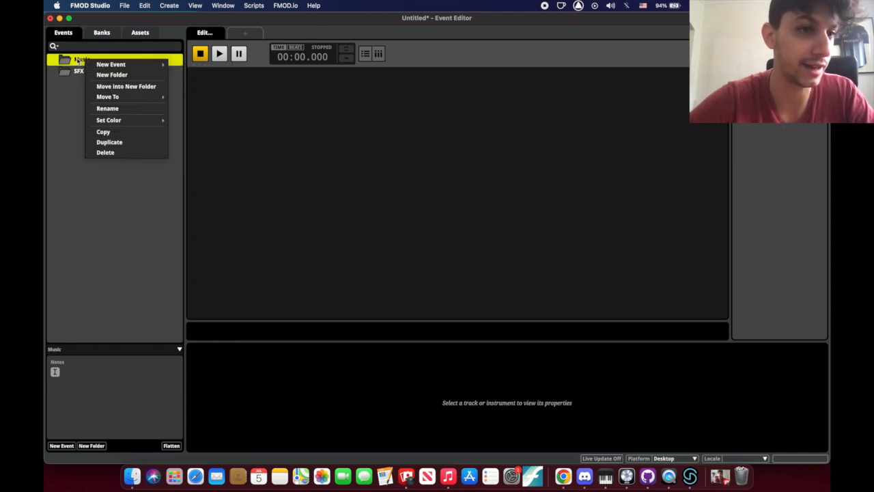
pyautogui.moveTo(93, 63)
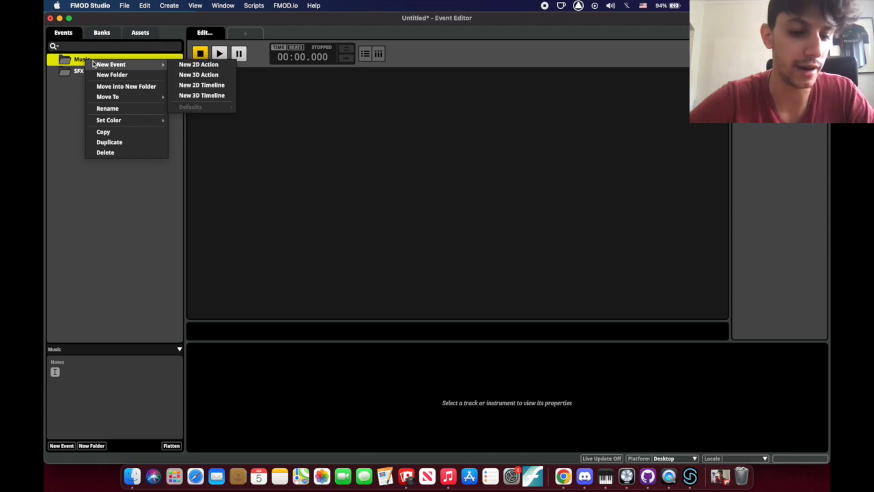
pyautogui.click(187, 87)
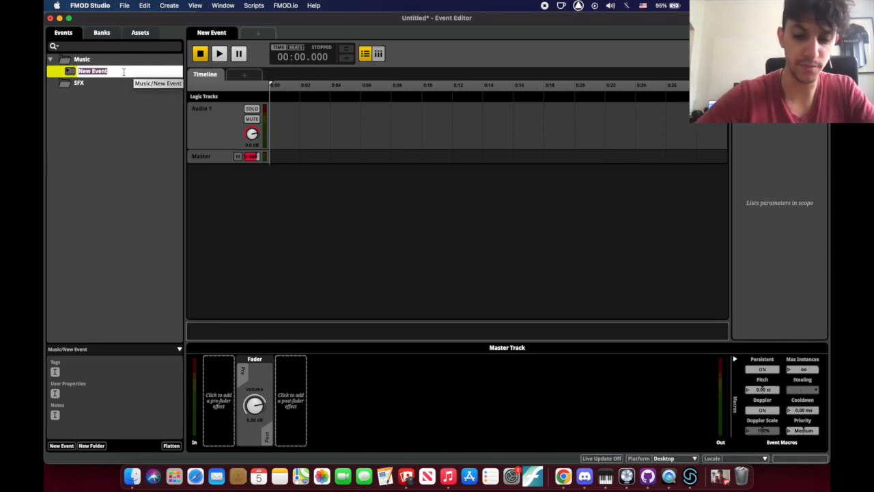
# Name the event 'Main Theme' and assign it to the Master bank
pyautogui.write('Main Theme')
pyautogui.press('Return')
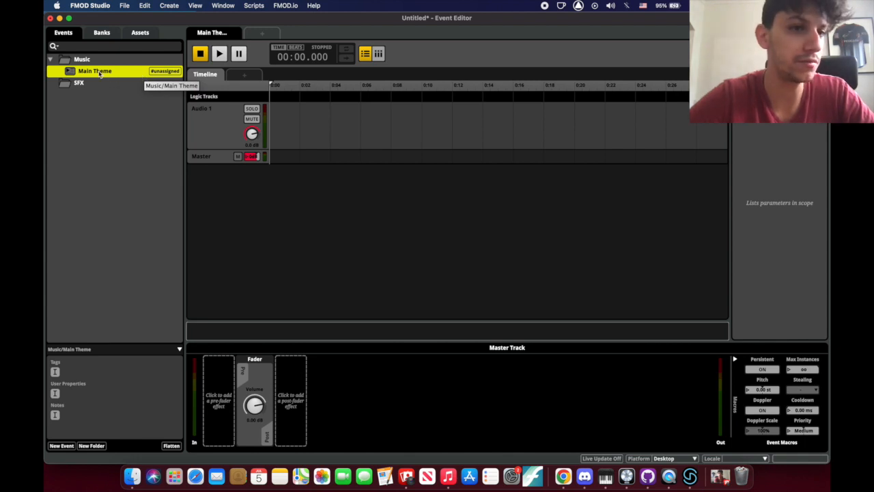
pyautogui.click(103, 35)
pyautogui.moveTo(104, 35); pyautogui.dragTo(94, 62)
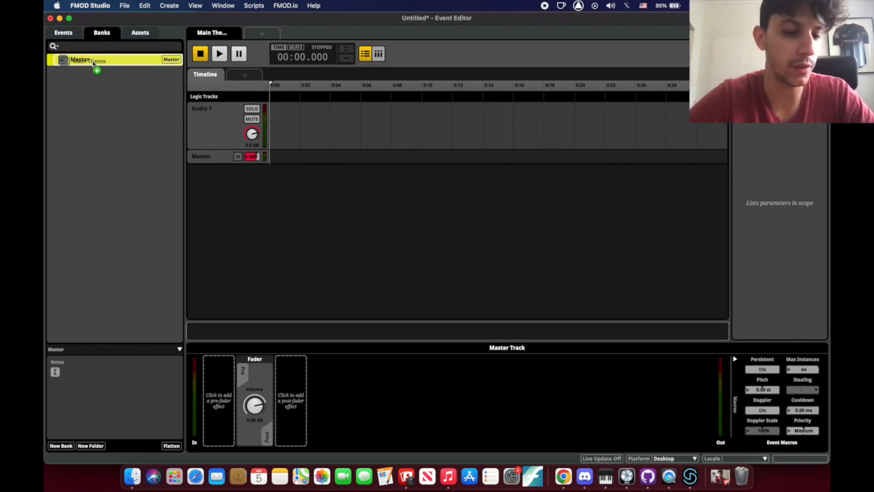
pyautogui.moveTo(94, 63)
pyautogui.mouseDown()
pyautogui.moveTo(101, 33)
pyautogui.moveTo(70, 33)
pyautogui.moveTo(97, 77)
pyautogui.mouseUp()
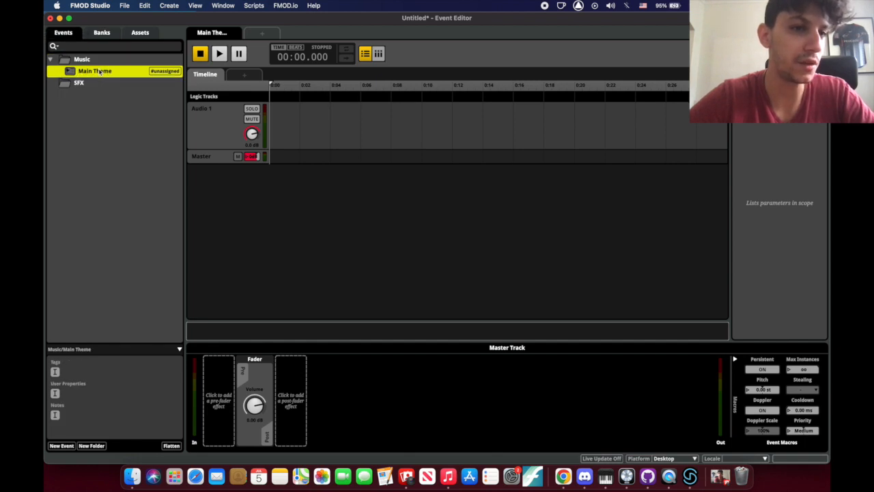
pyautogui.rightClick(100, 72)
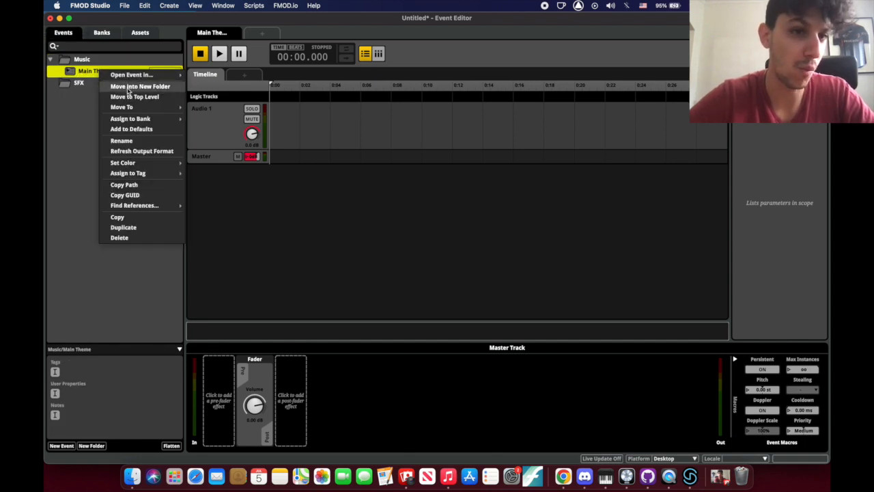
pyautogui.moveTo(137, 120)
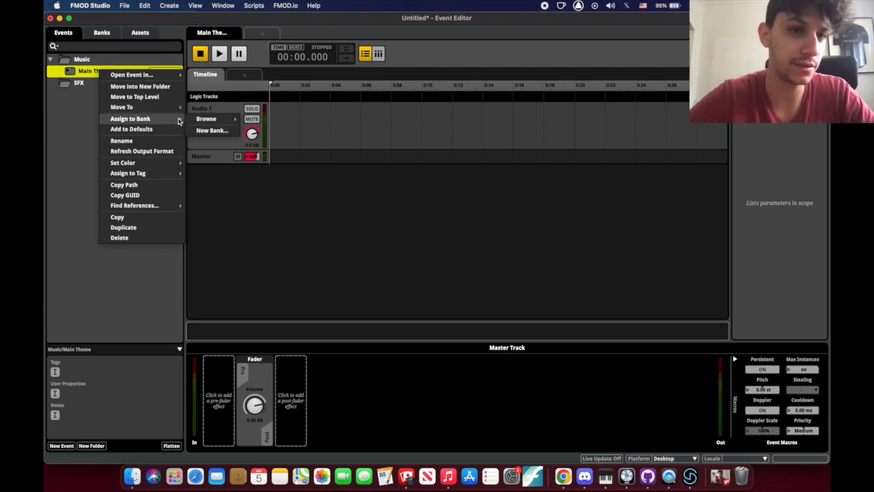
pyautogui.moveTo(201, 123)
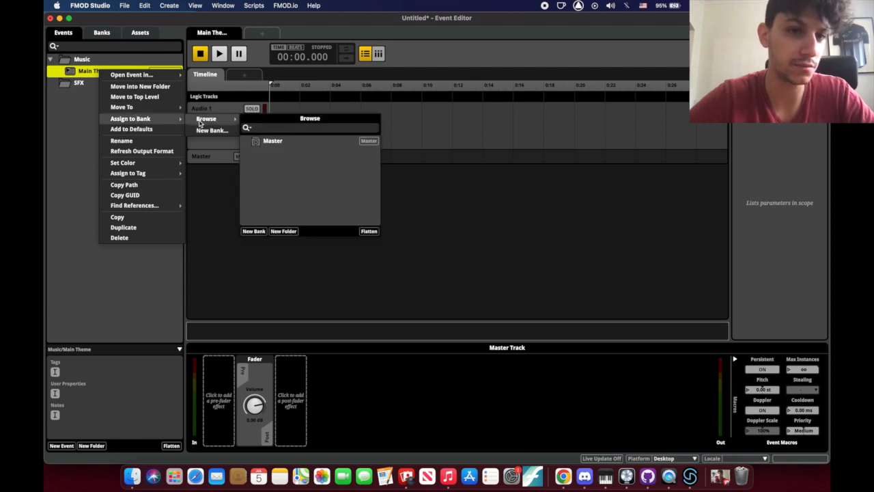
pyautogui.click(273, 142)
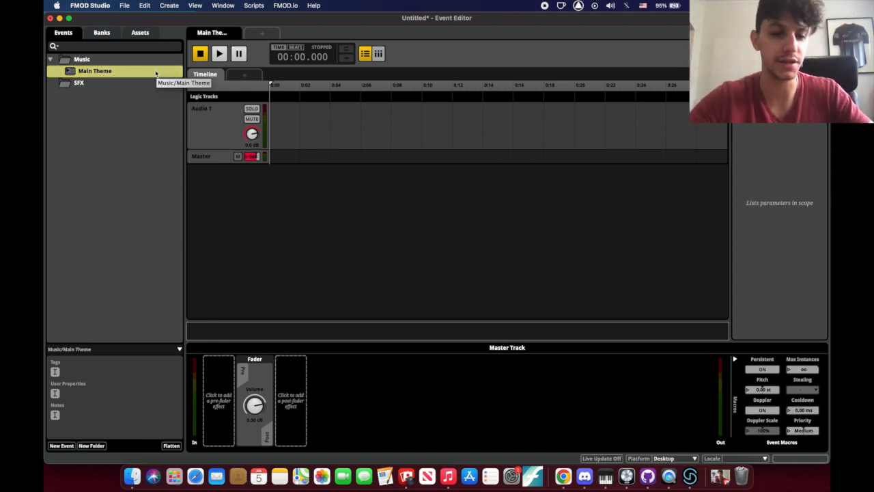
# Build the banks with Cmd+B, check the Banks and Events lists, and collapse Music
pyautogui.moveTo(271, 85); pyautogui.dragTo(265, 87)
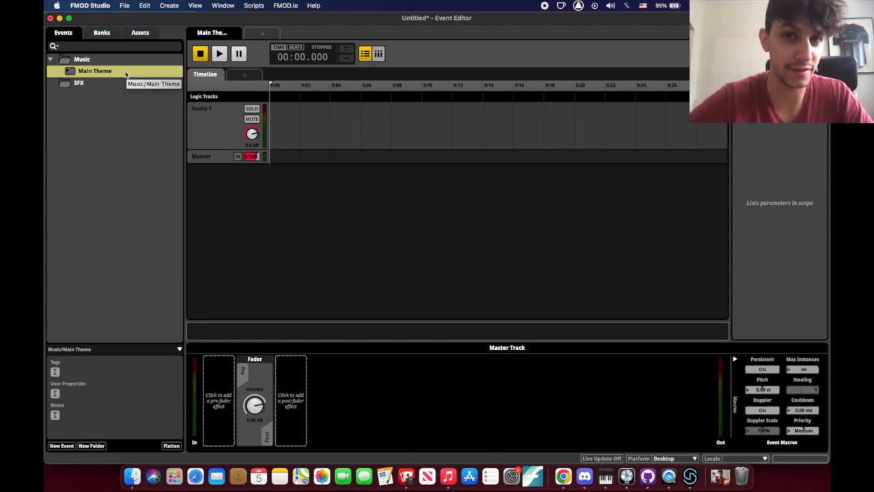
pyautogui.click(104, 33)
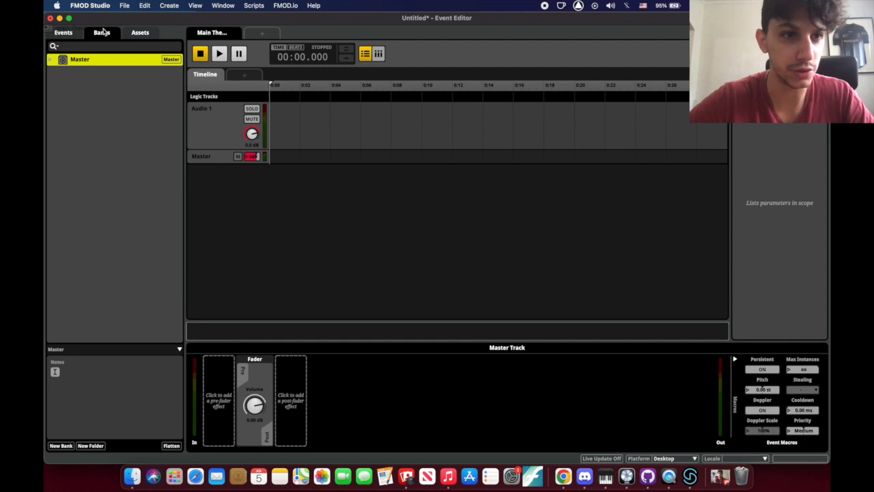
pyautogui.click(64, 33)
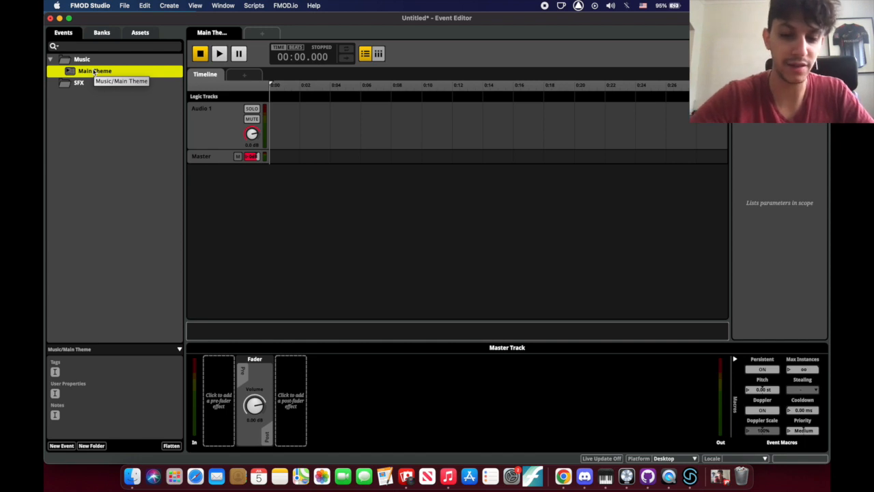
pyautogui.press('super+b')
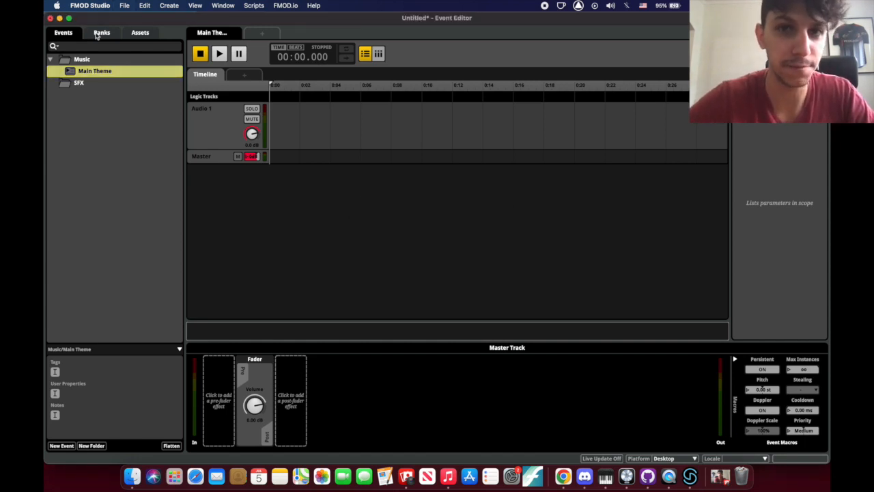
pyautogui.click(101, 32)
pyautogui.click(63, 32)
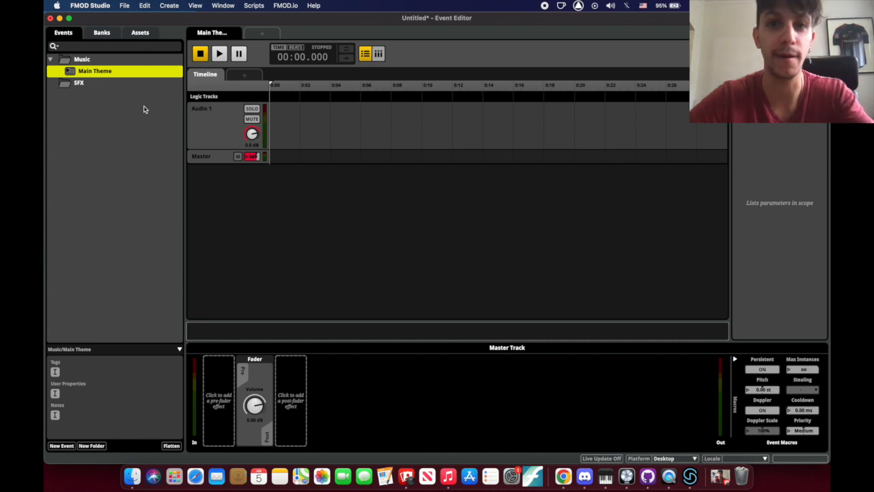
pyautogui.click(101, 32)
pyautogui.click(68, 34)
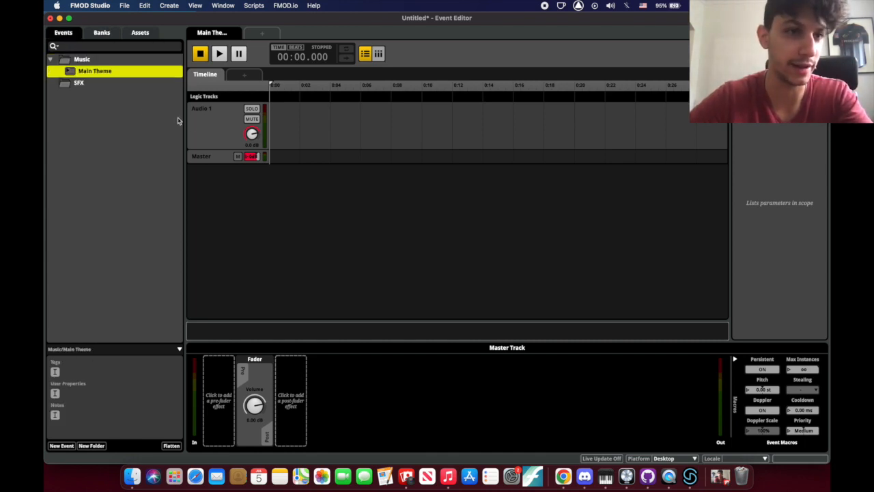
pyautogui.click(51, 60)
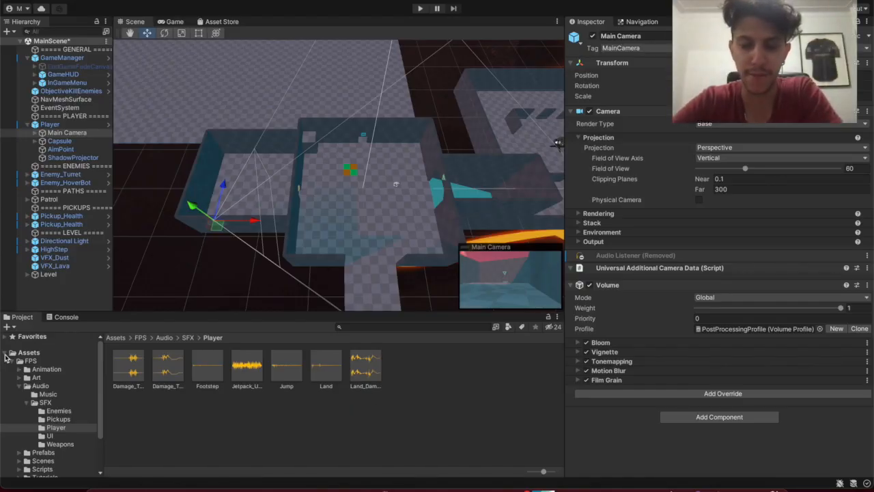
# Collapse the Assets tree and MainScene hierarchy, then run MainScene in Play mode
pyautogui.click(5, 353)
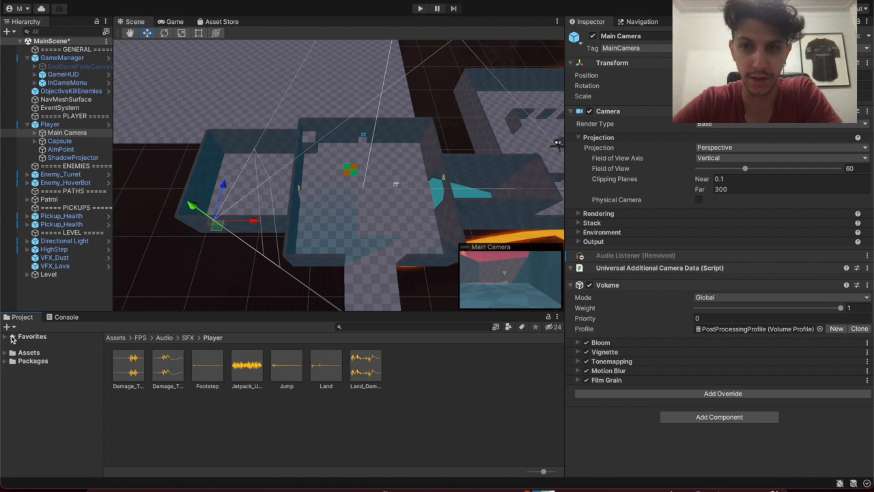
pyautogui.click(21, 42)
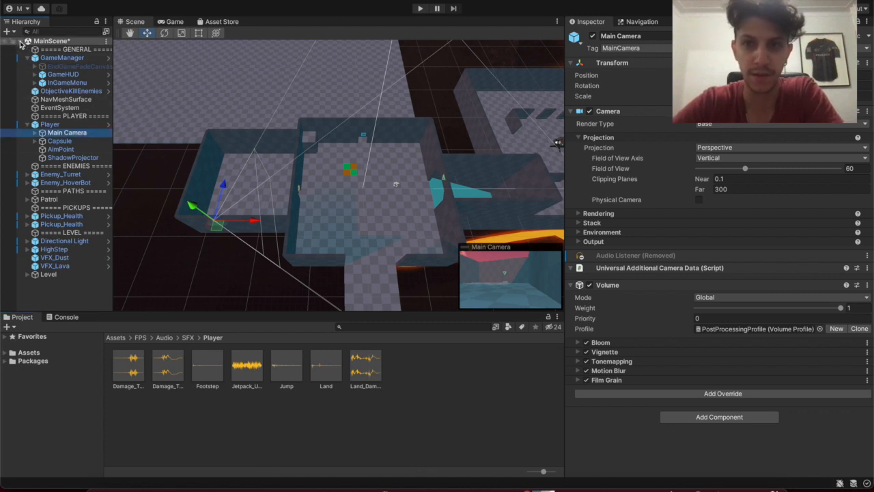
pyautogui.click(20, 42)
pyautogui.click(27, 352)
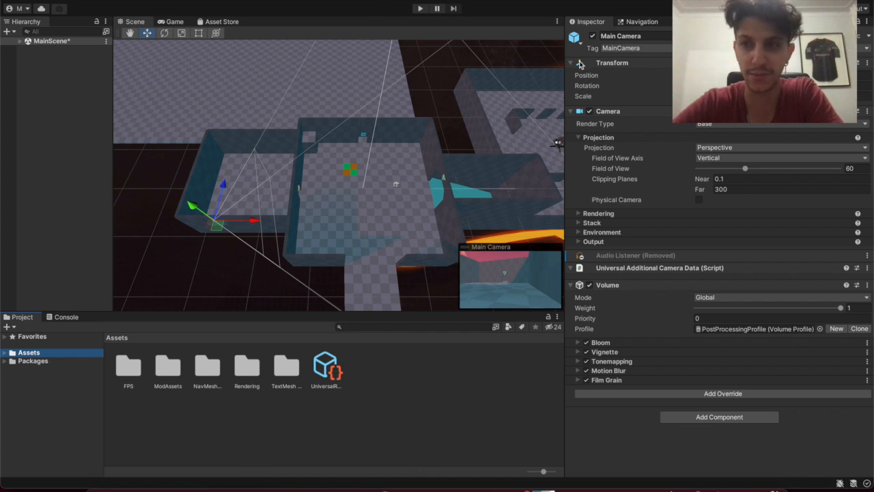
pyautogui.click(422, 8)
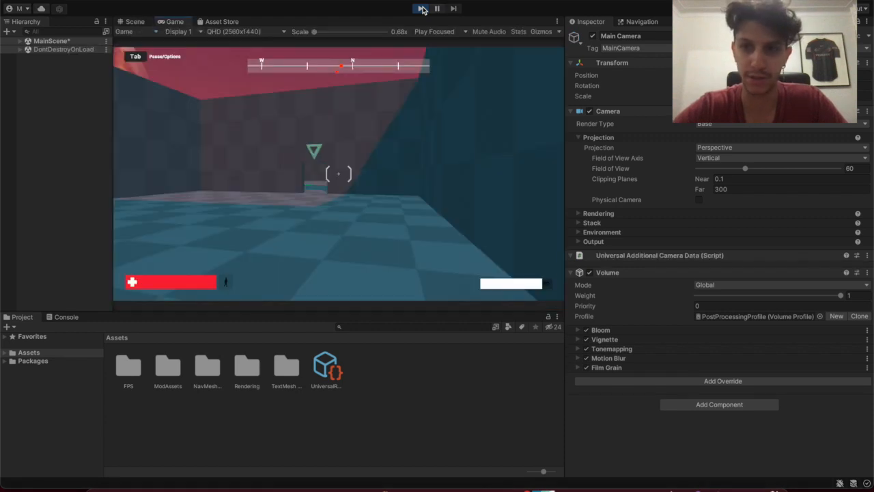
# Walk into the arena and shoot down the approaching red enemy
pyautogui.click(363, 142)
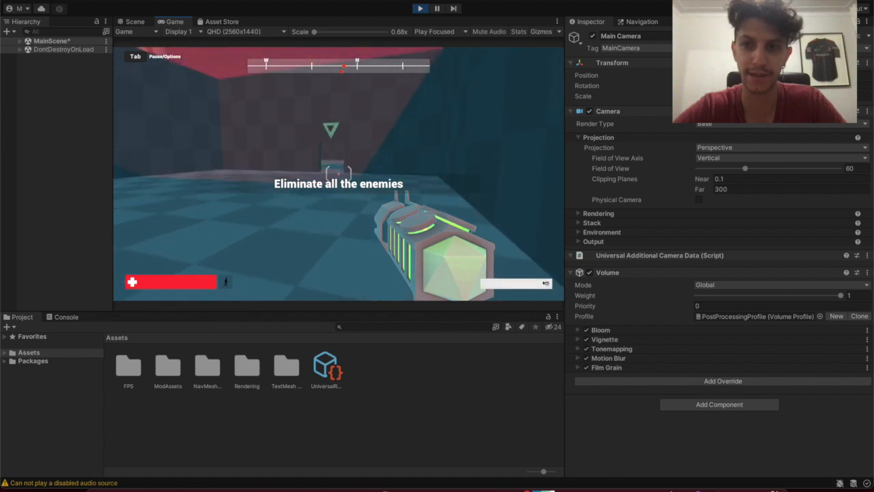
pyautogui.press('w')
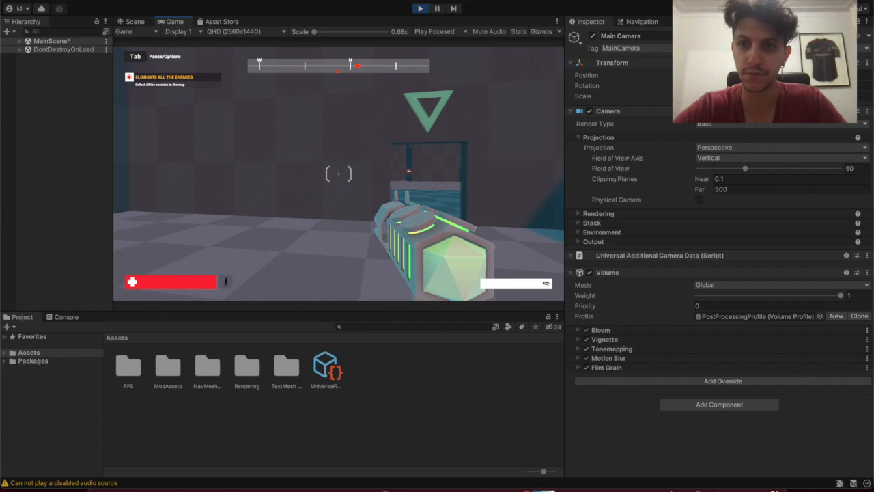
pyautogui.press('w')
pyautogui.press('d')
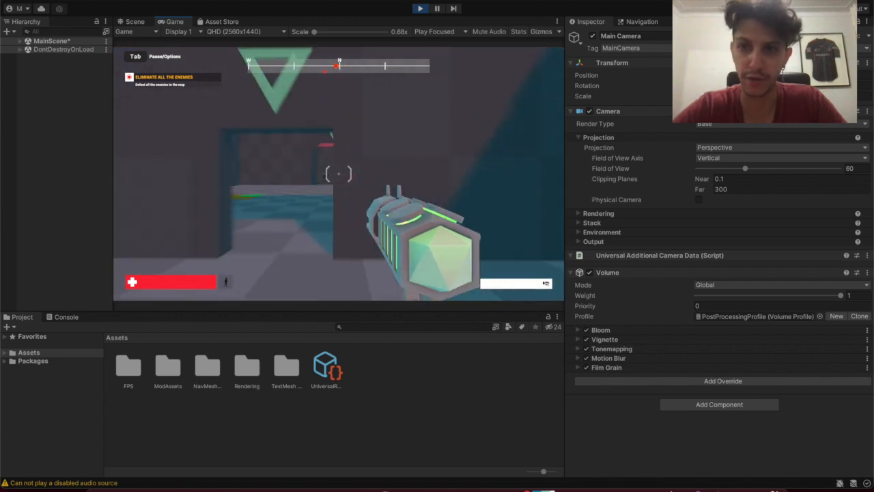
pyautogui.press('a')
pyautogui.press('w')
pyautogui.press('d')
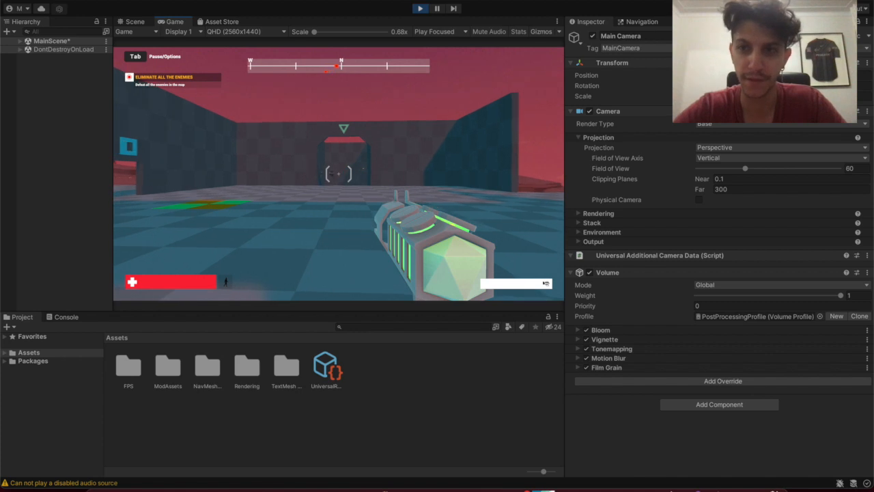
pyautogui.click(338, 174)
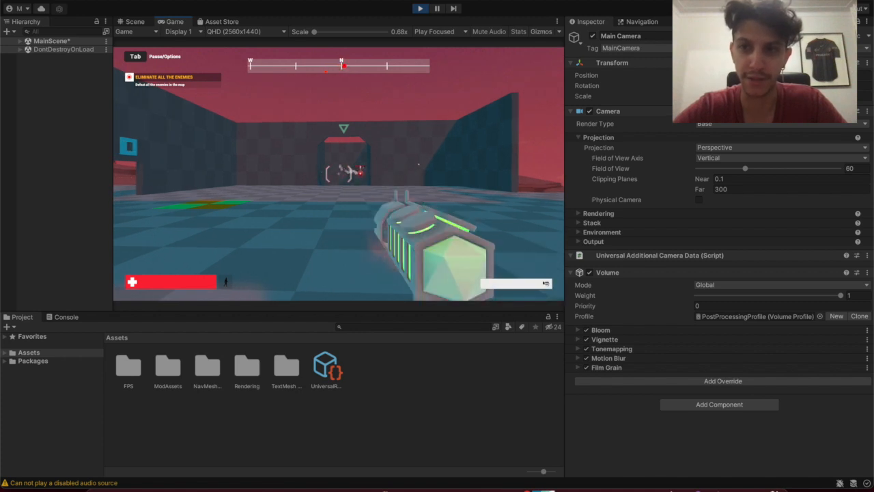
pyautogui.click(338, 175)
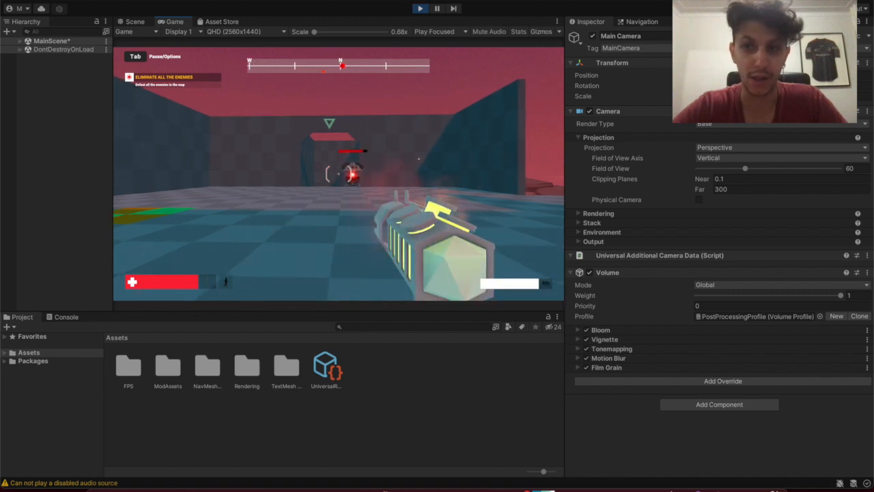
pyautogui.click(338, 174)
pyautogui.click(338, 174)
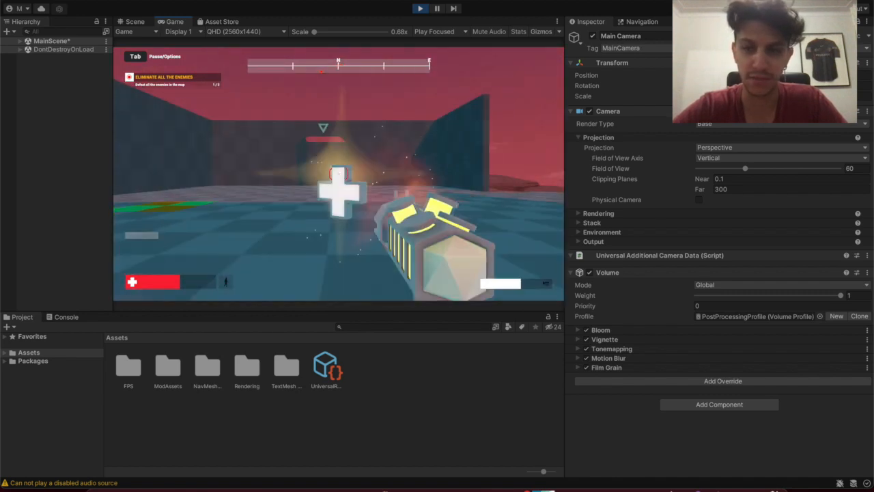
# Collect the health pickup, cross the map past the dark blocks, and fire at the turret
pyautogui.press('w')
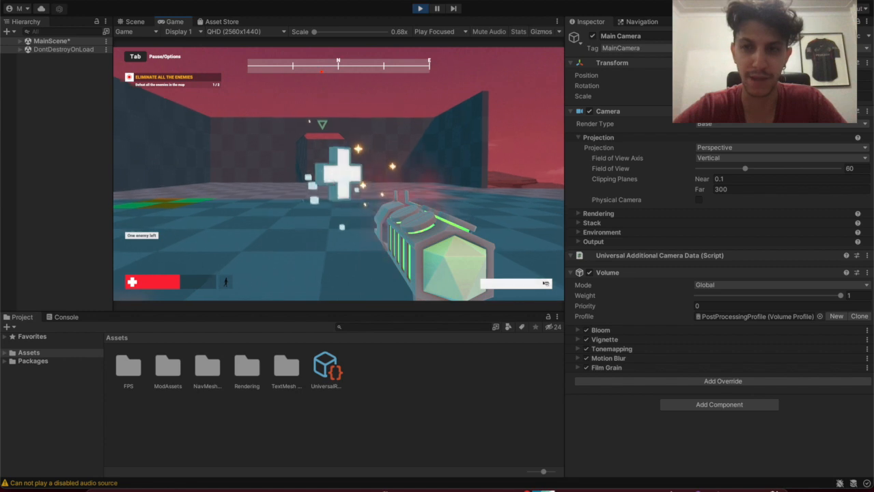
pyautogui.press('w')
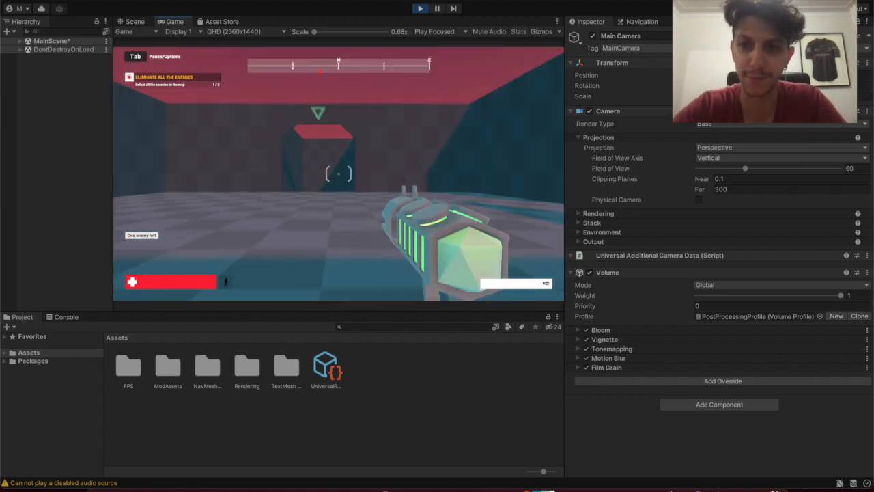
pyautogui.press('w')
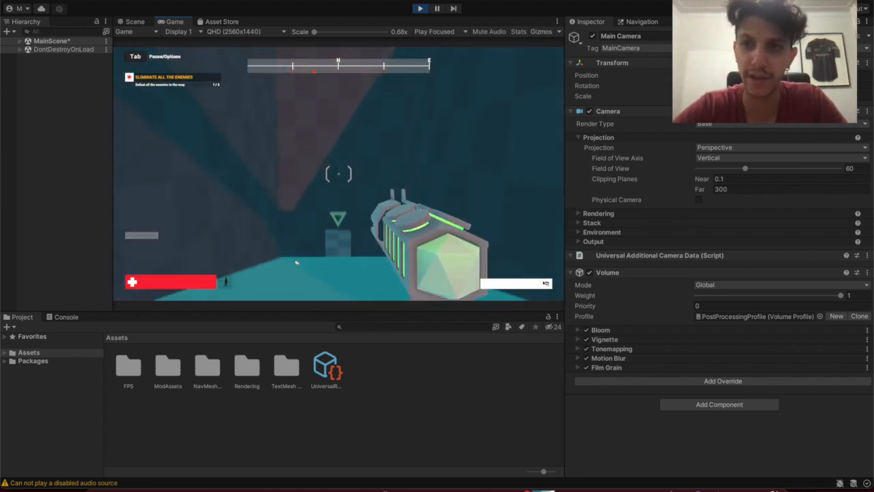
pyautogui.press('w')
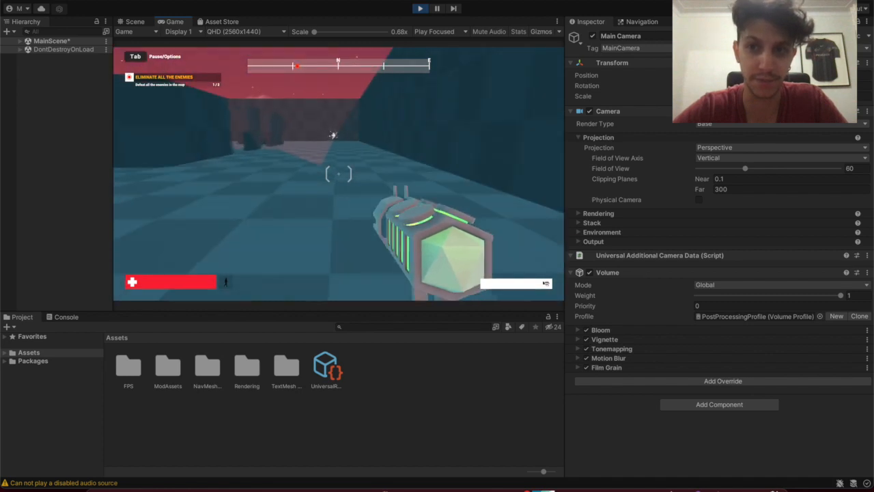
pyautogui.press('w')
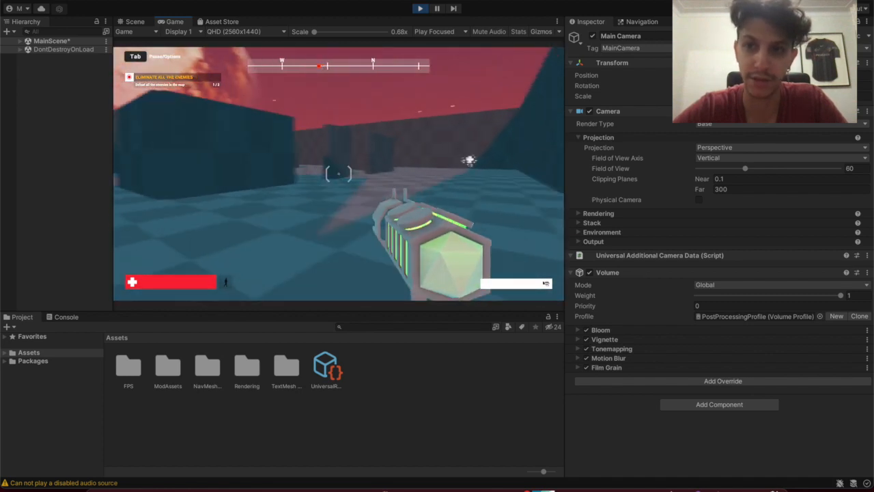
pyautogui.press('w')
pyautogui.press('d')
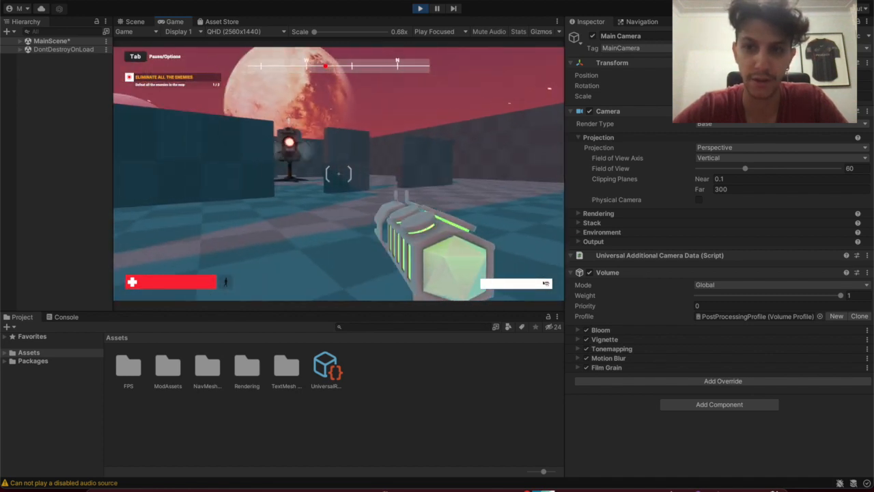
pyautogui.press('w')
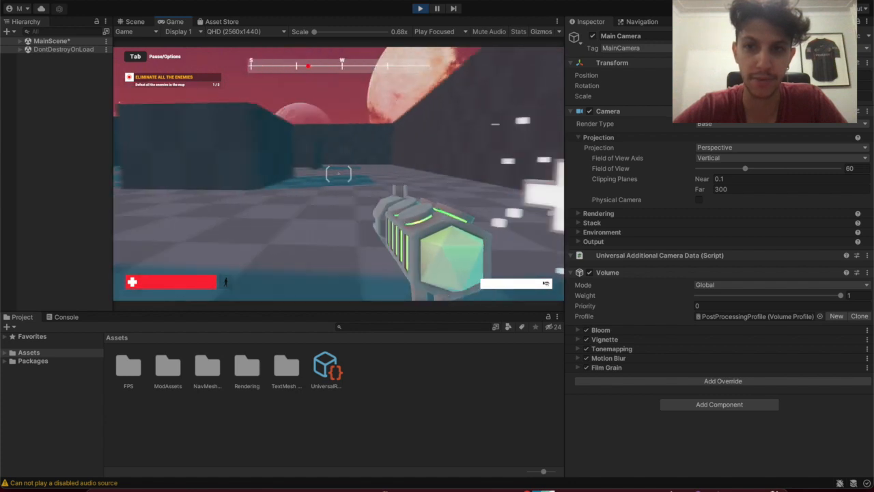
pyautogui.press('a')
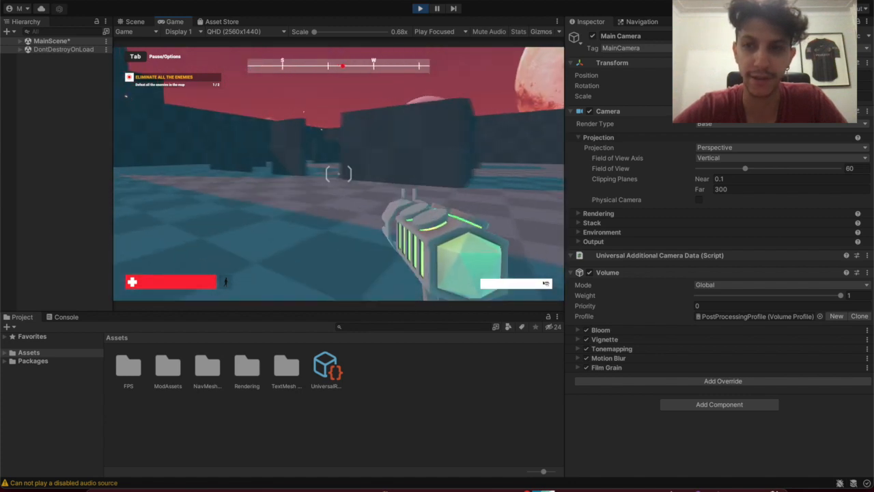
pyautogui.press('a')
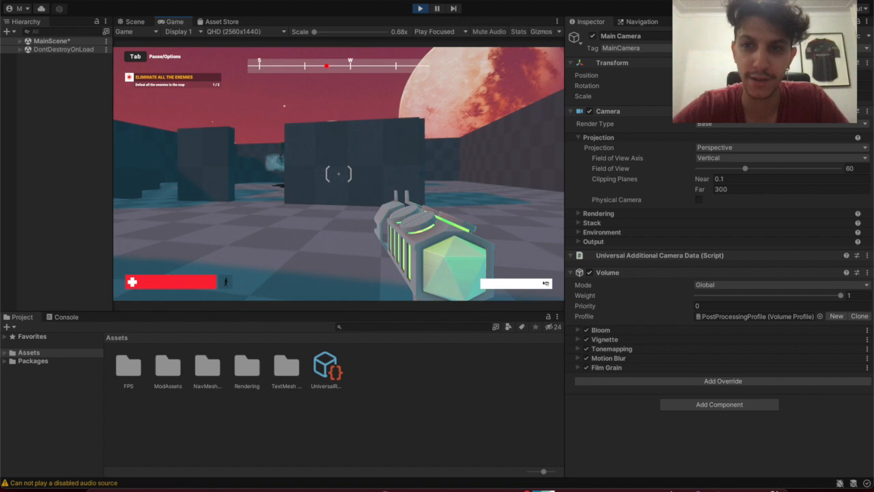
pyautogui.click(339, 173)
pyautogui.click(339, 174)
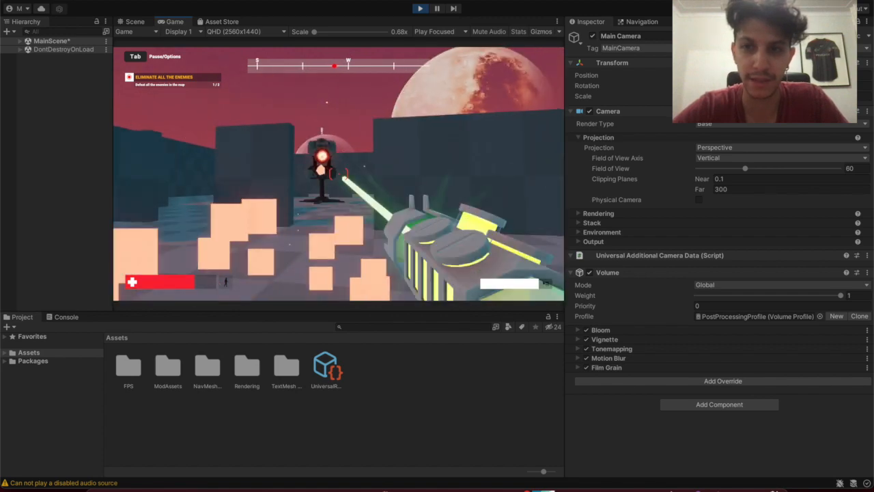
pyautogui.click(339, 174)
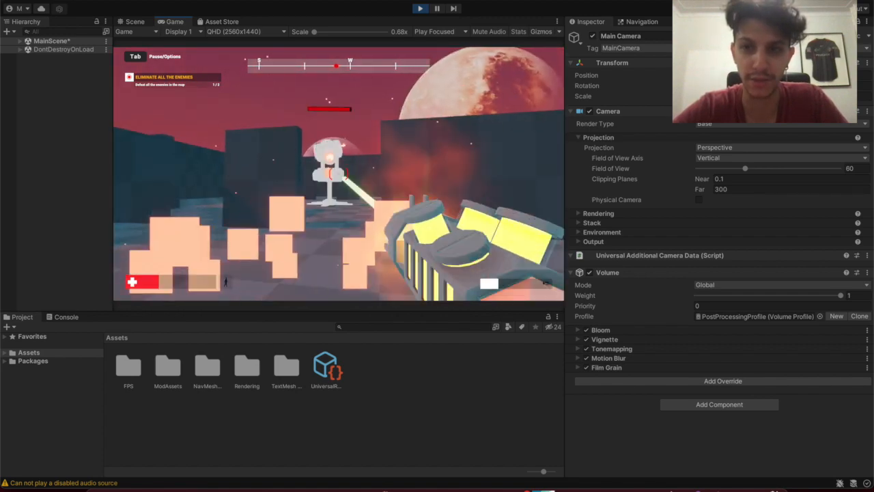
# Strafe away from the turret and pick up the white health pickup
pyautogui.press('d')
pyautogui.press('d')
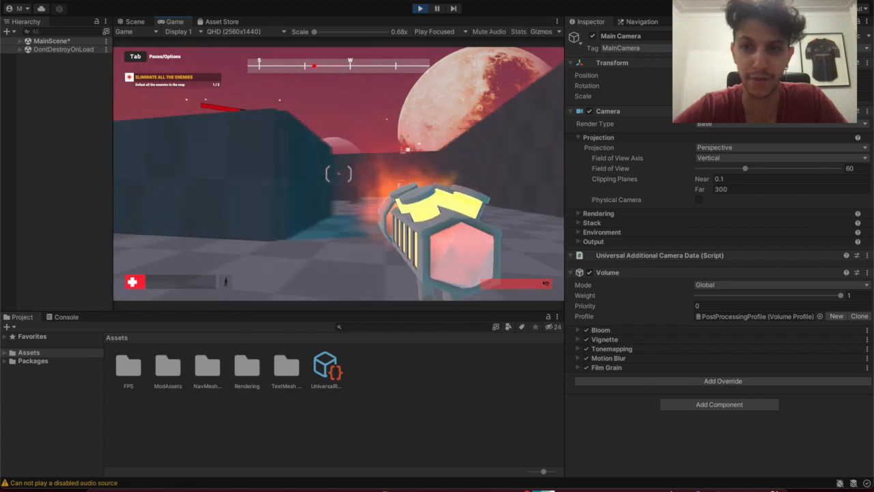
pyautogui.press('w')
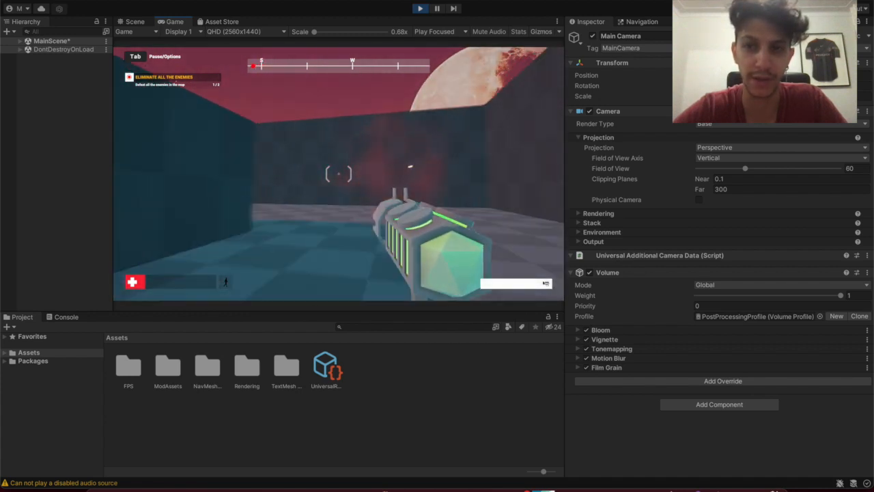
pyautogui.press('w')
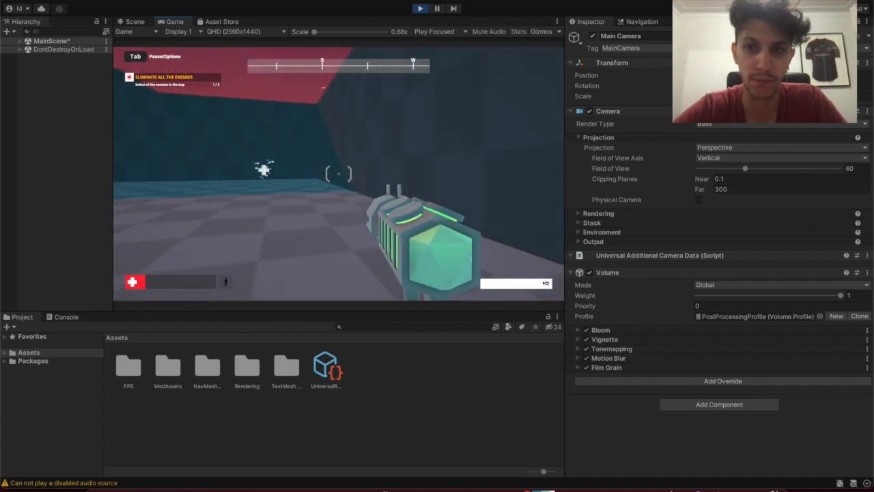
pyautogui.press('w')
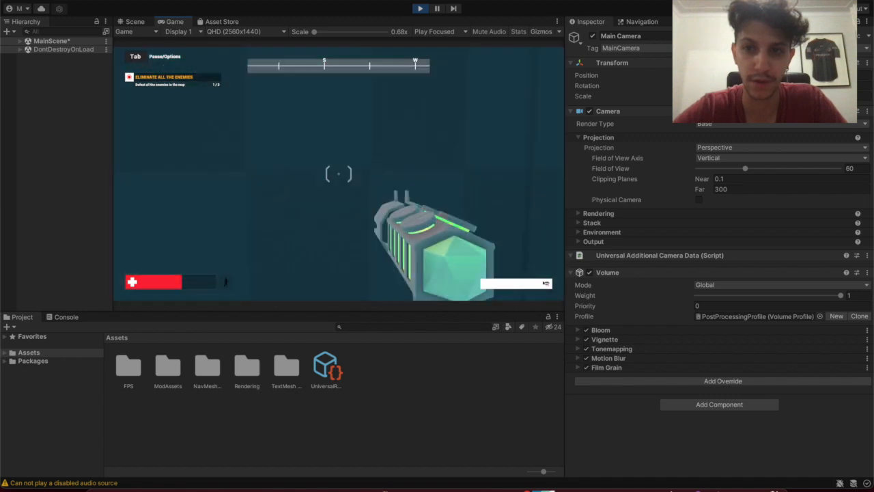
pyautogui.press('w')
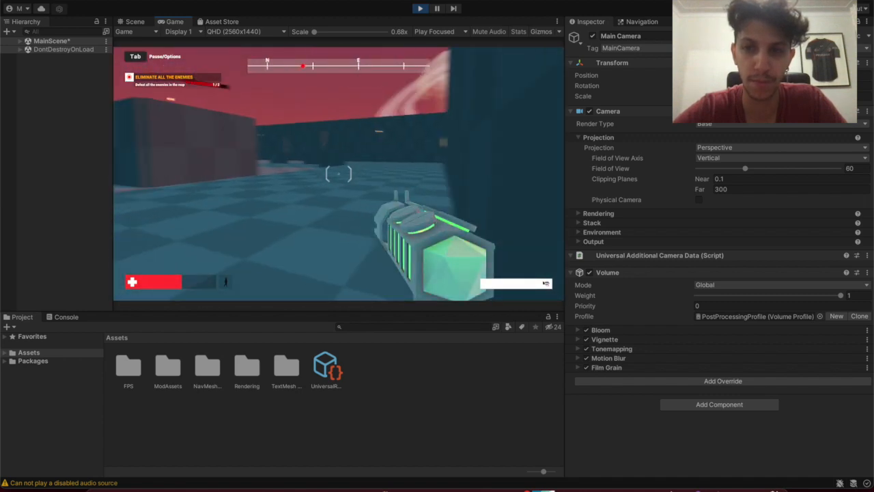
pyautogui.press('d')
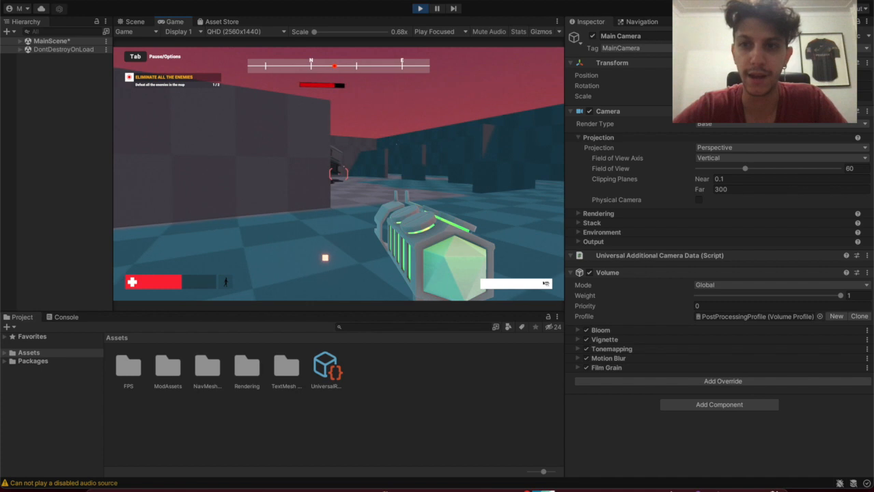
# Keep shooting the turret until dying, then return to the intro menu and stop play mode
pyautogui.click(339, 174)
pyautogui.click(339, 173)
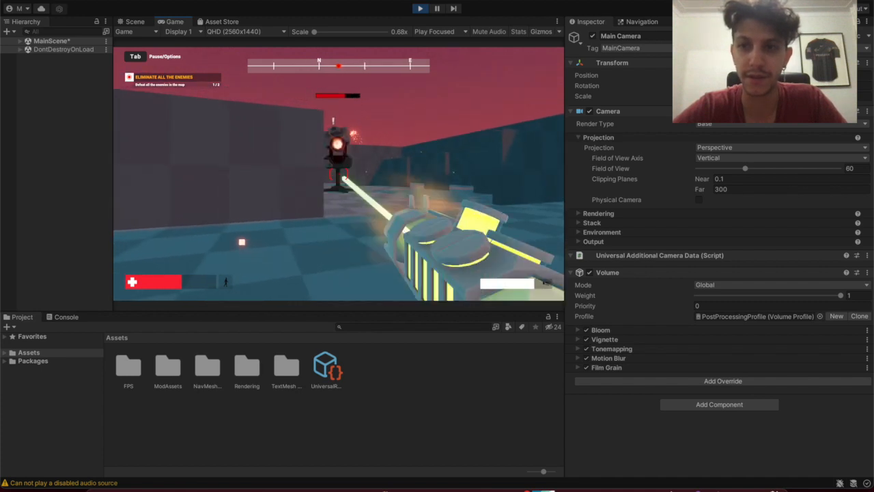
pyautogui.click(338, 174)
pyautogui.click(339, 174)
pyautogui.click(339, 174)
pyautogui.click(338, 174)
pyautogui.click(338, 173)
pyautogui.click(339, 173)
pyautogui.click(339, 173)
pyautogui.click(339, 174)
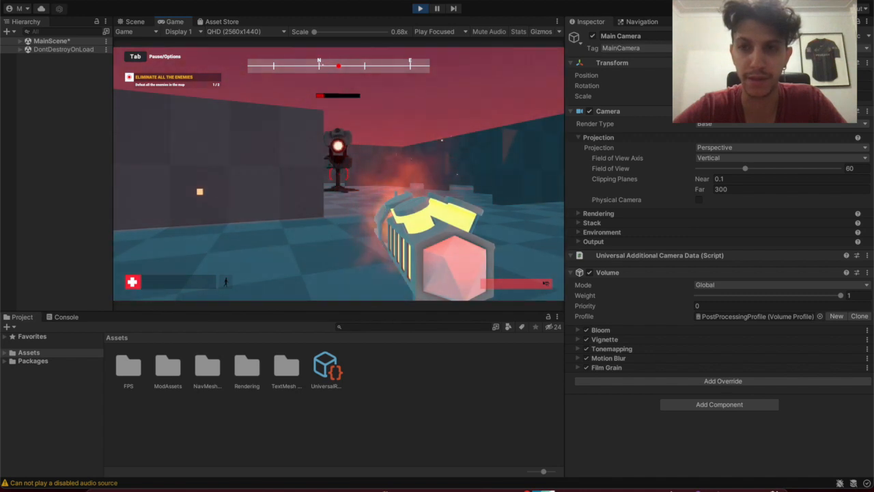
pyautogui.click(338, 173)
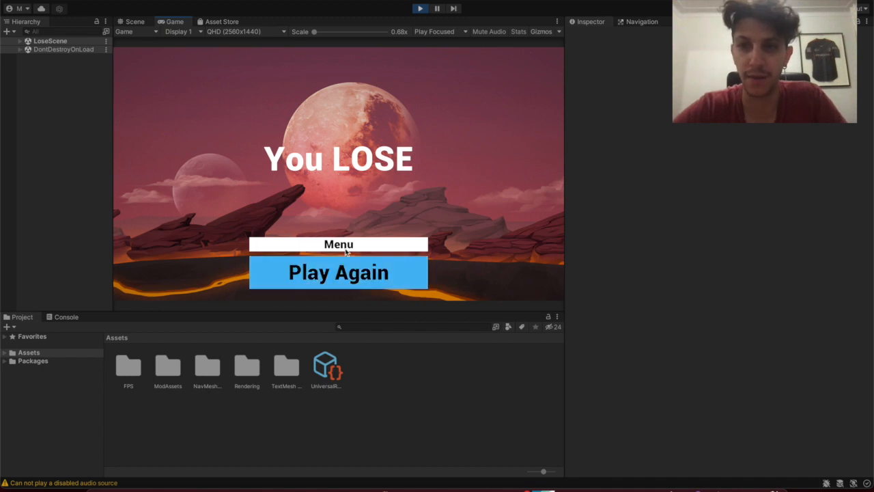
pyautogui.click(348, 246)
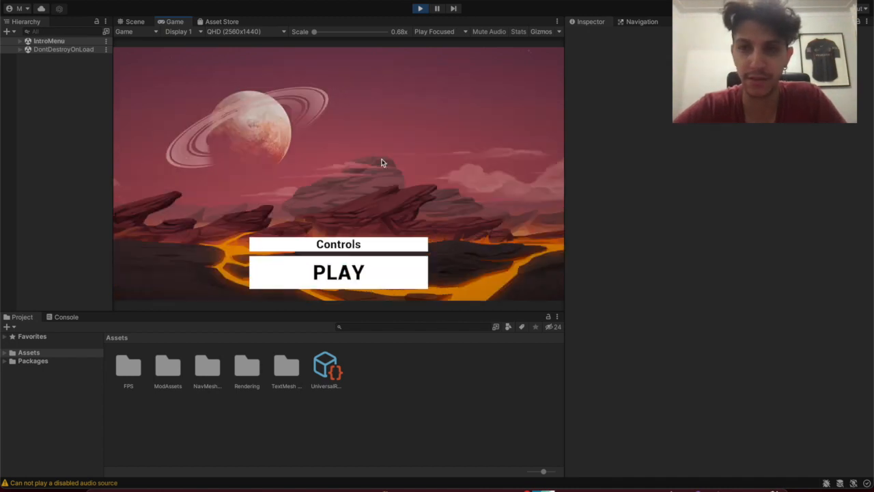
pyautogui.click(420, 14)
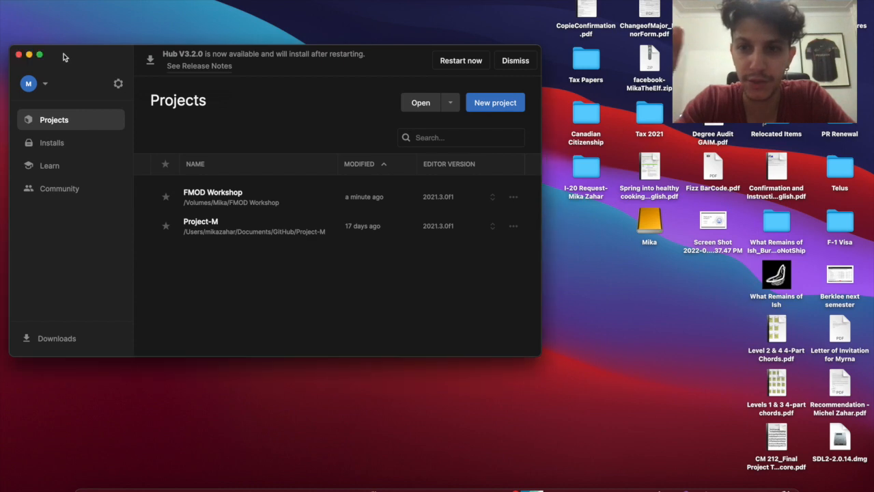
# Clear Unity Hub away, open the Unity Microgame FPS folder, and preview Pickup_Health.wav in Pickup
pyautogui.moveTo(62, 46); pyautogui.dragTo(96, 37)
pyautogui.click(61, 46)
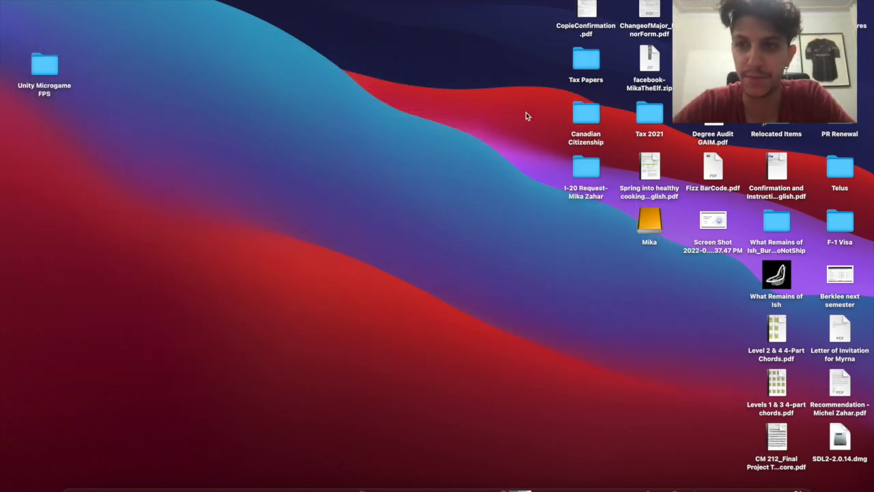
pyautogui.moveTo(36, 81); pyautogui.dragTo(588, 233)
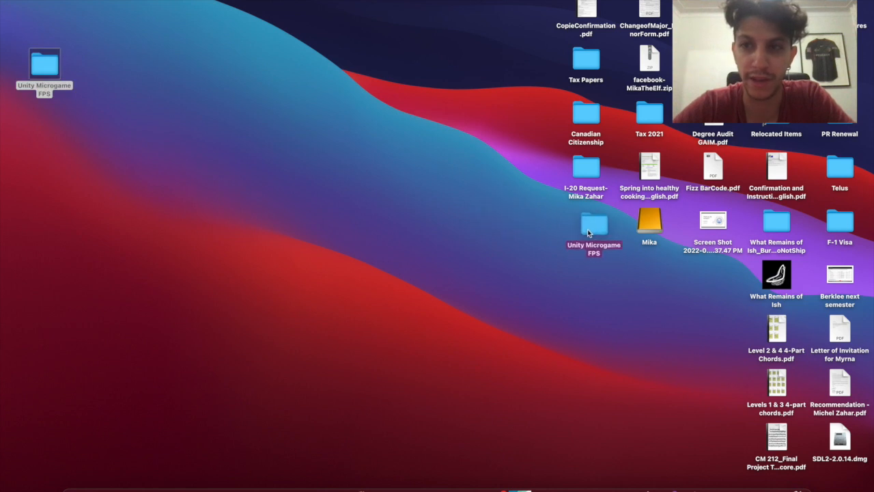
pyautogui.doubleClick(588, 229)
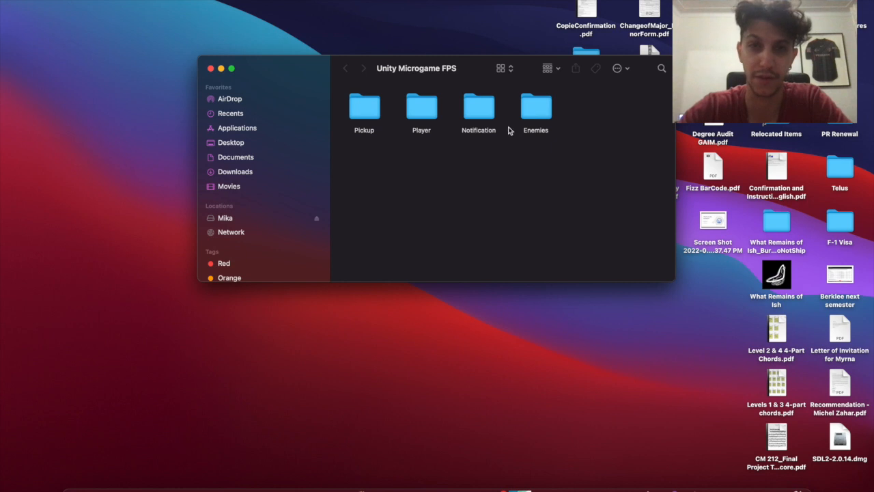
pyautogui.doubleClick(364, 110)
pyautogui.click(365, 106)
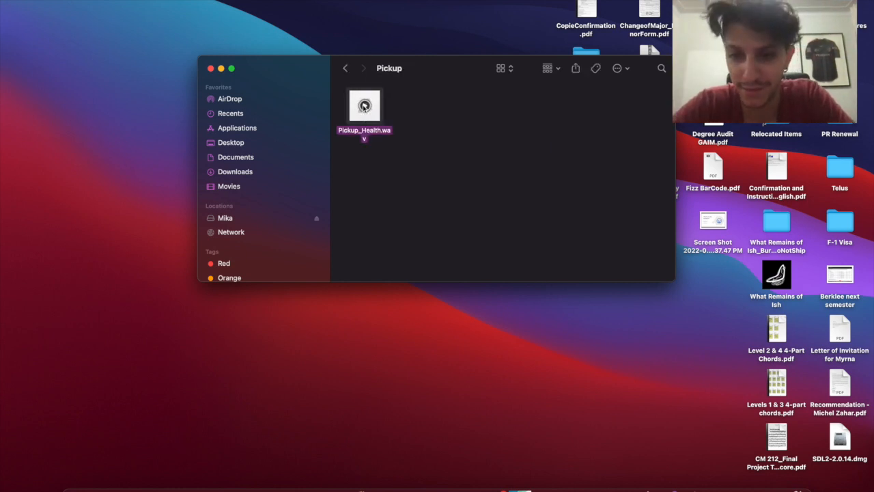
pyautogui.click(345, 67)
# Preview the Player clips: Blaster_Shot, Damage_Tick, Damage_Tick2, Footstep, Jump, Land and Weapon_Cooling
pyautogui.doubleClick(430, 113)
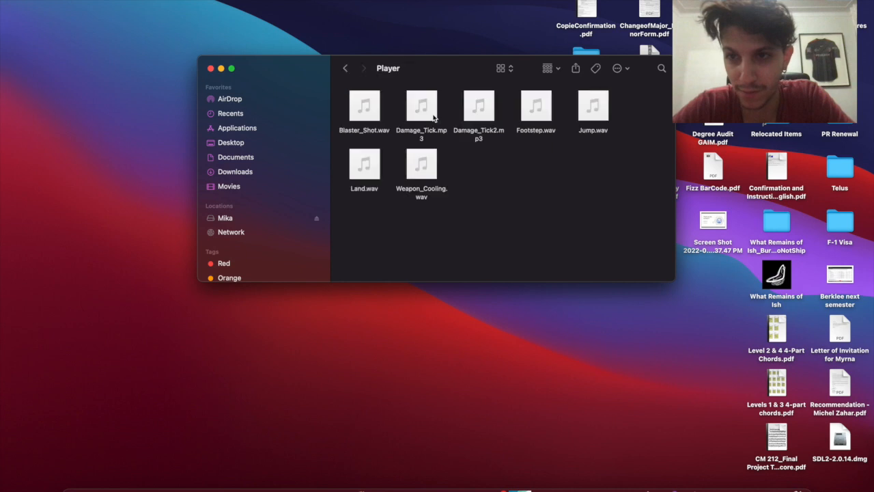
pyautogui.click(365, 106)
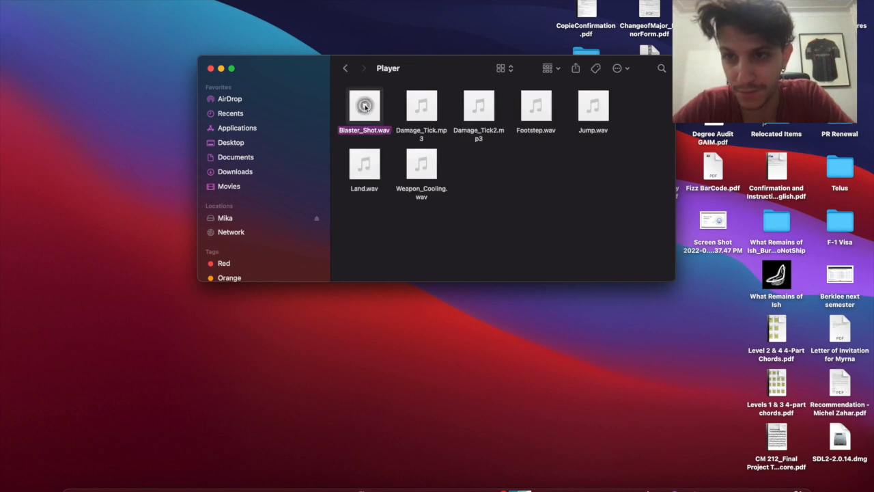
pyautogui.click(422, 106)
pyautogui.click(478, 106)
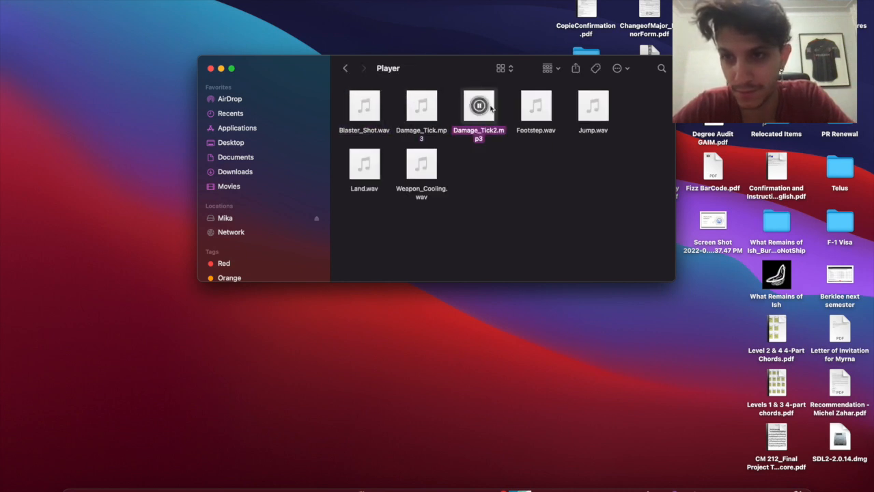
pyautogui.click(537, 106)
pyautogui.click(592, 106)
pyautogui.click(364, 164)
pyautogui.moveTo(424, 169)
pyautogui.click(420, 163)
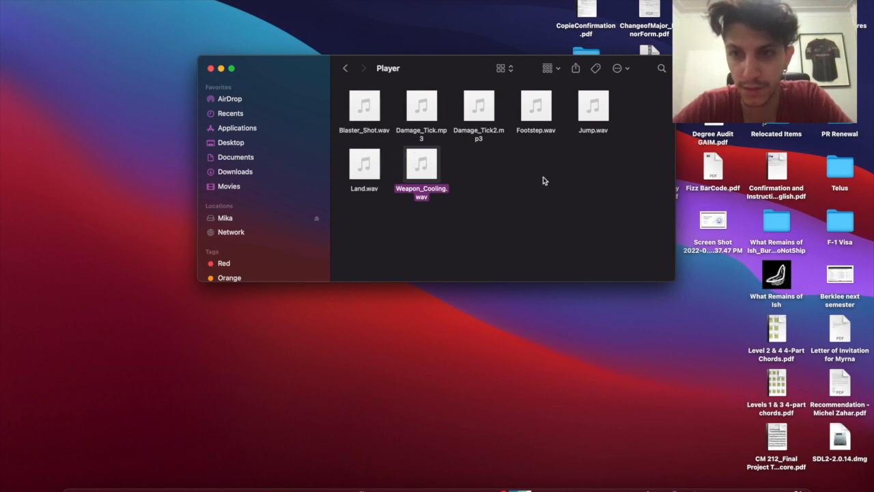
pyautogui.click(347, 69)
# Preview the Notification folder's chime and end clips
pyautogui.doubleClick(478, 108)
pyautogui.click(364, 107)
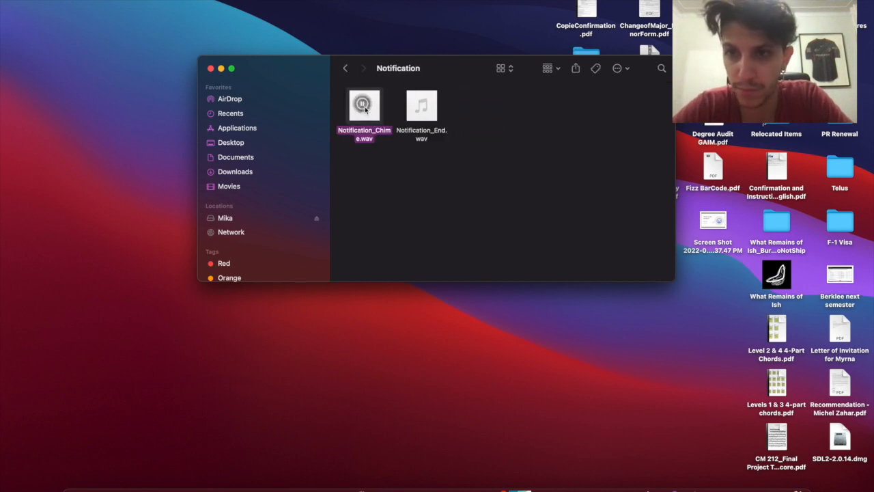
pyautogui.click(422, 105)
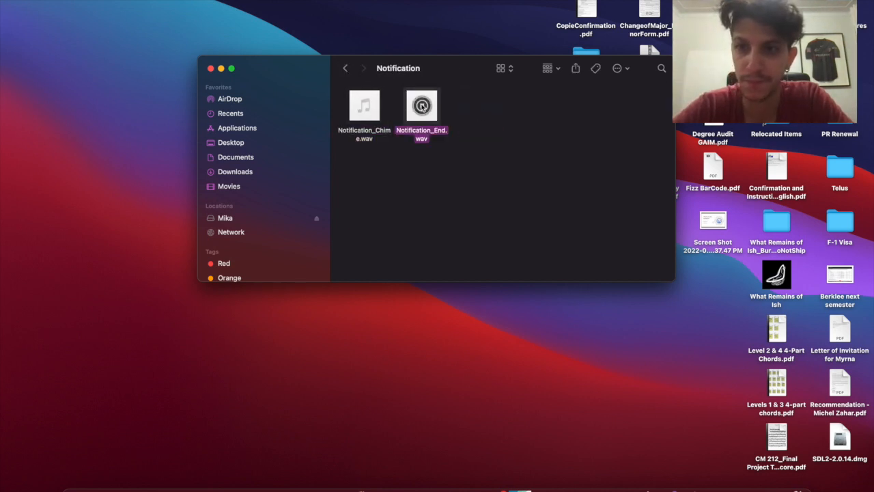
pyautogui.click(346, 69)
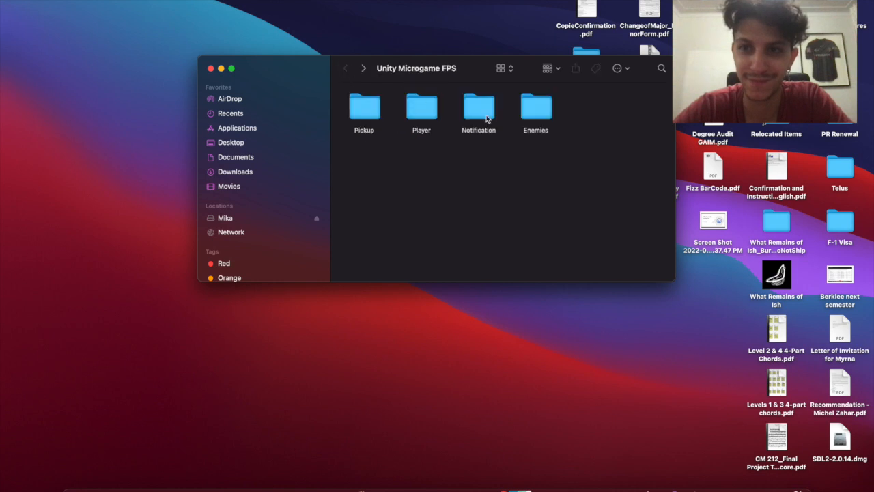
# Preview the Enemies clips: Hoverbot alert, attack, death, movement, and Turret_Alert, Turret_Attack, Turret_Death
pyautogui.doubleClick(534, 114)
pyautogui.moveTo(363, 108)
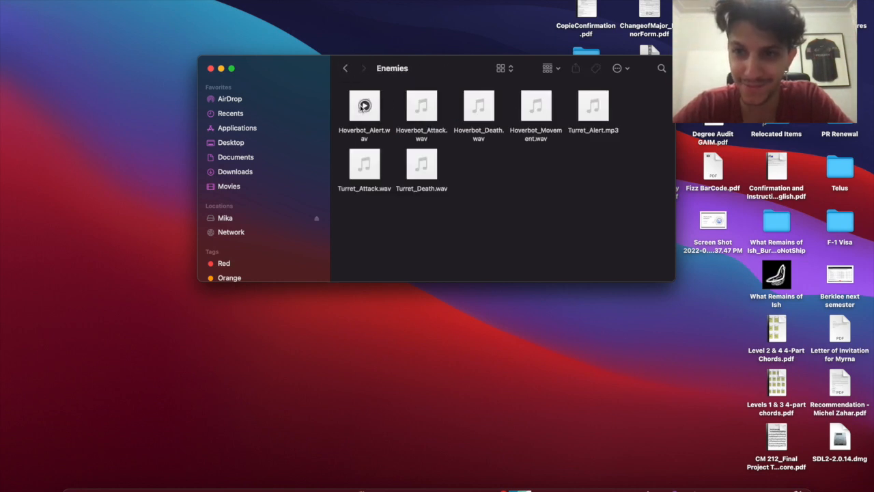
pyautogui.click(365, 106)
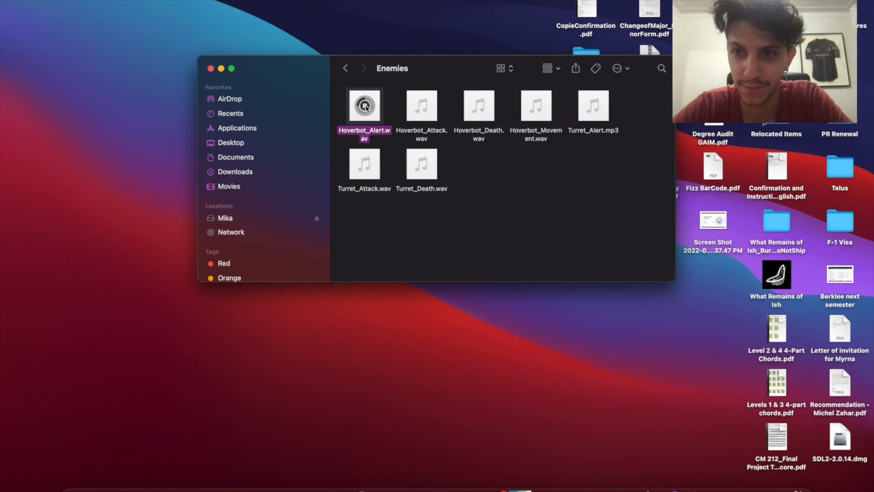
pyautogui.click(422, 106)
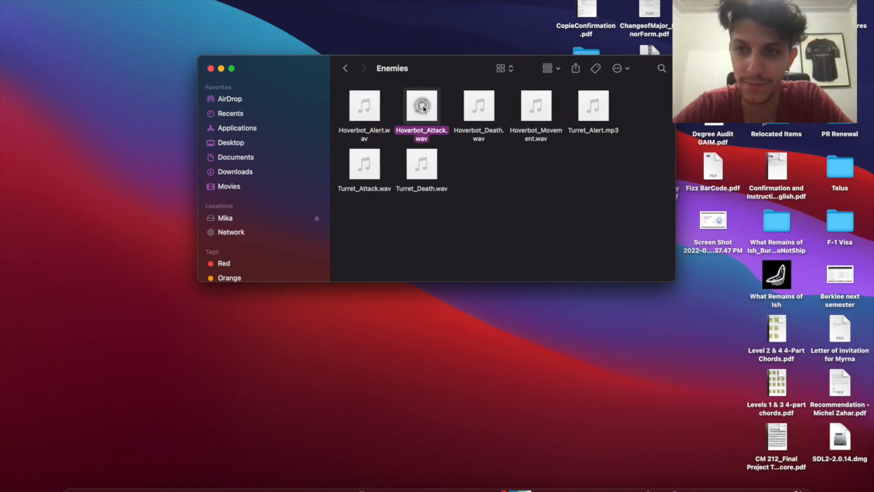
pyautogui.click(478, 106)
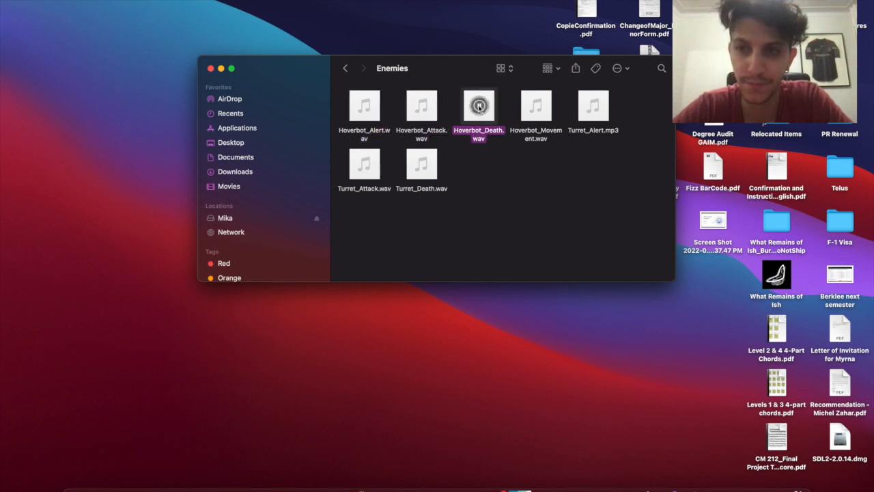
pyautogui.click(536, 106)
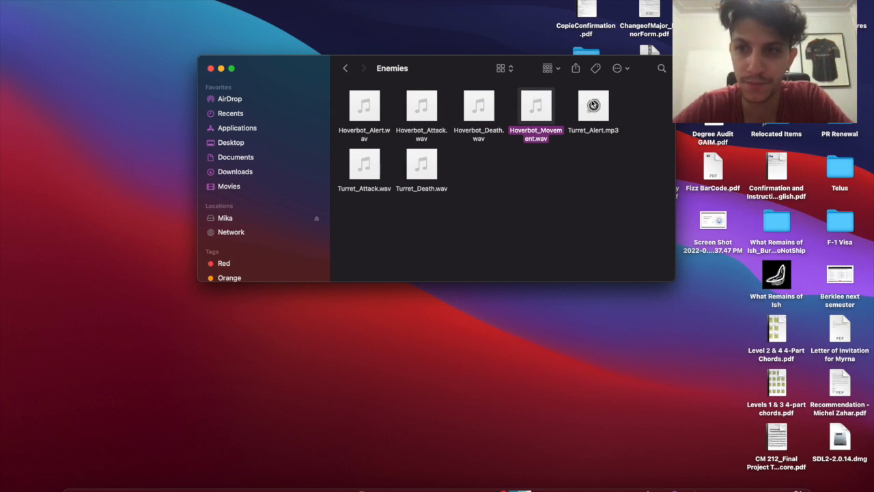
pyautogui.click(594, 106)
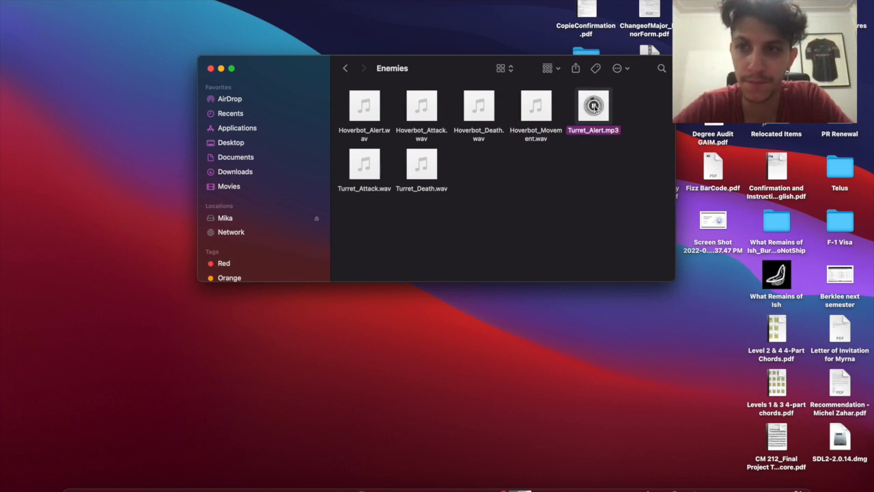
pyautogui.click(366, 166)
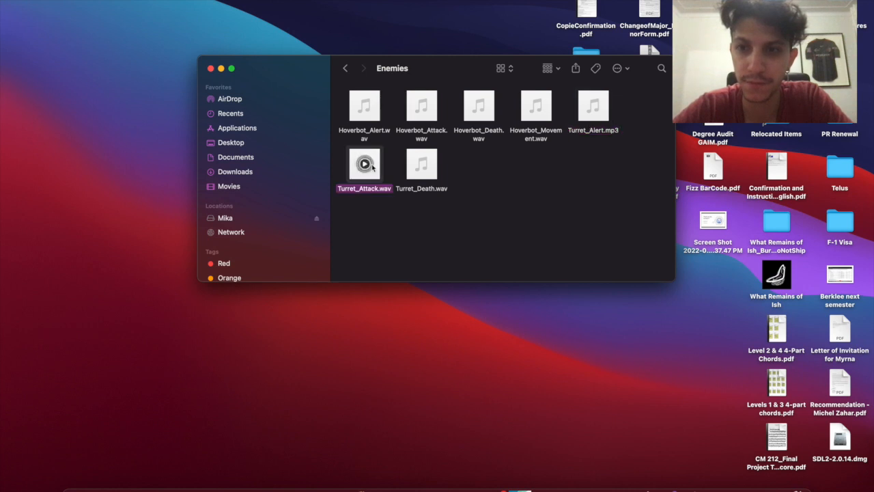
pyautogui.click(421, 164)
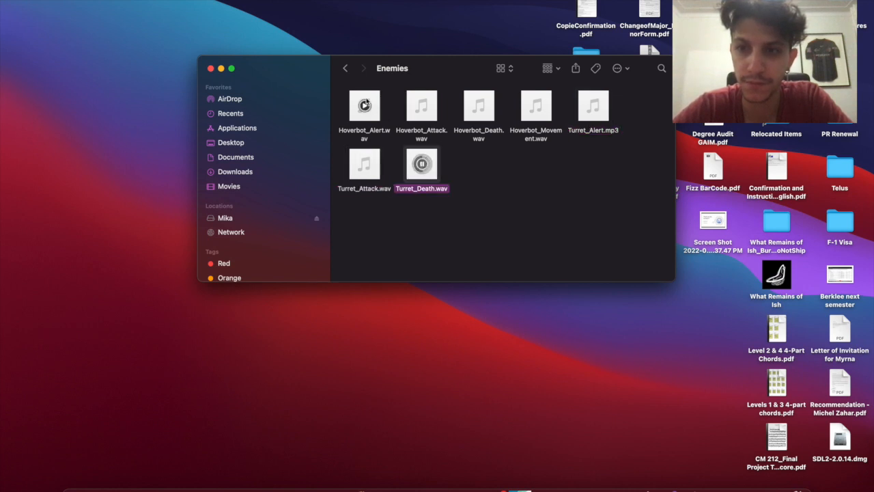
pyautogui.click(346, 71)
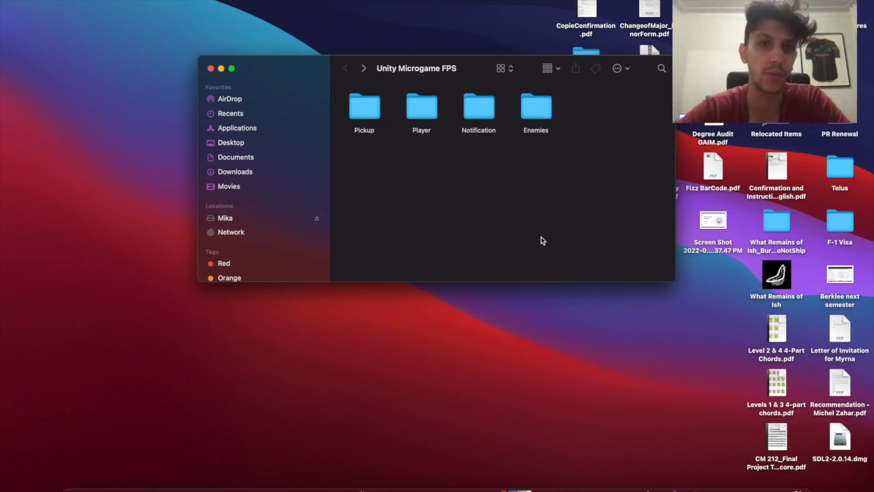
# Bring up Launchpad and page through the installed apps
pyautogui.press('F4')
pyautogui.hscroll(3, 491, 347)
pyautogui.hscroll(-6, 490, 346)
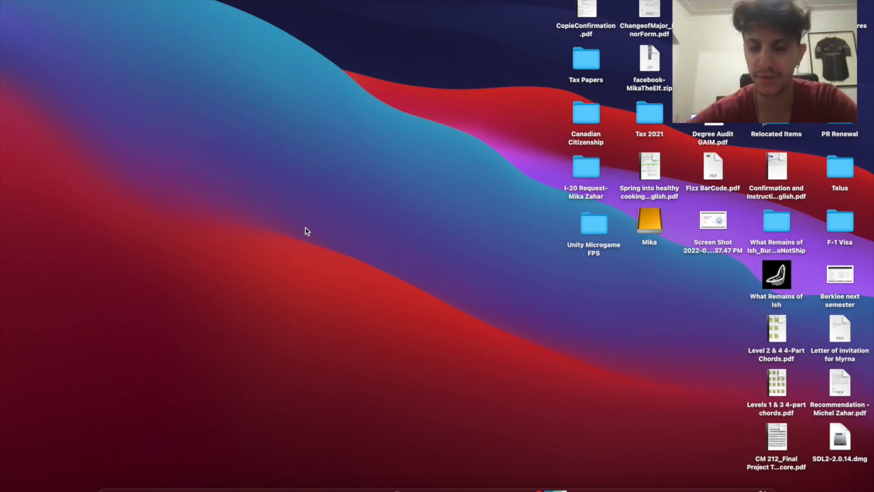
# Launch FMOD Studio from Launchpad and start a new empty project
pyautogui.press('F4')
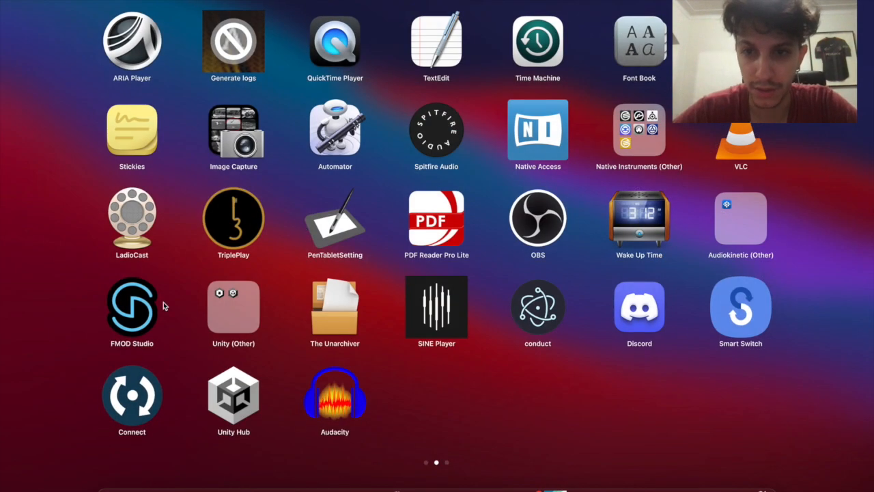
pyautogui.click(145, 308)
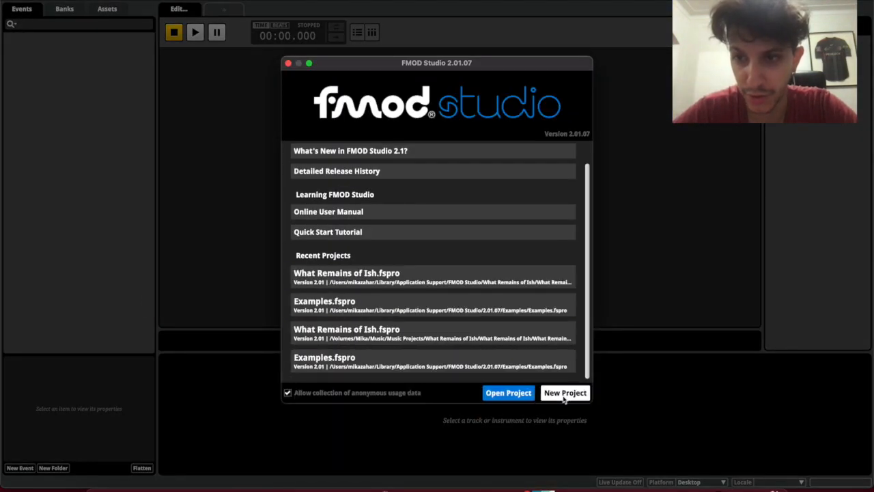
pyautogui.click(565, 394)
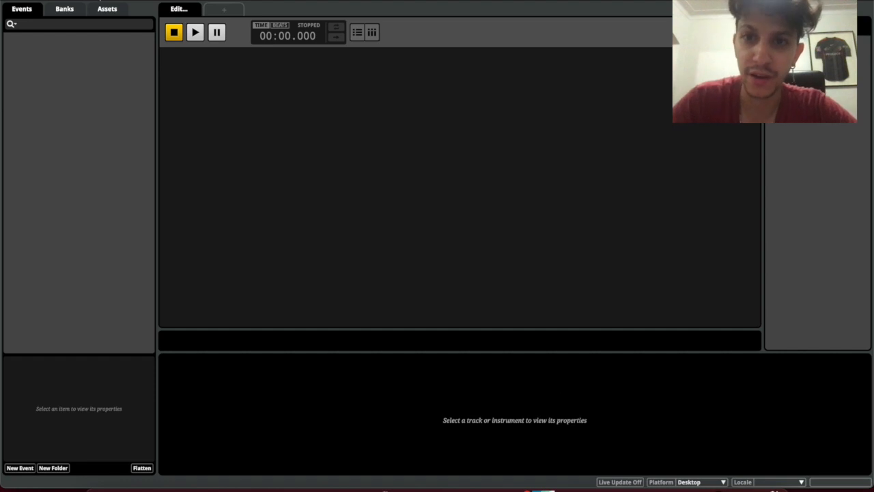
# Create an event folder named Music in the Events list
pyautogui.rightClick(44, 59)
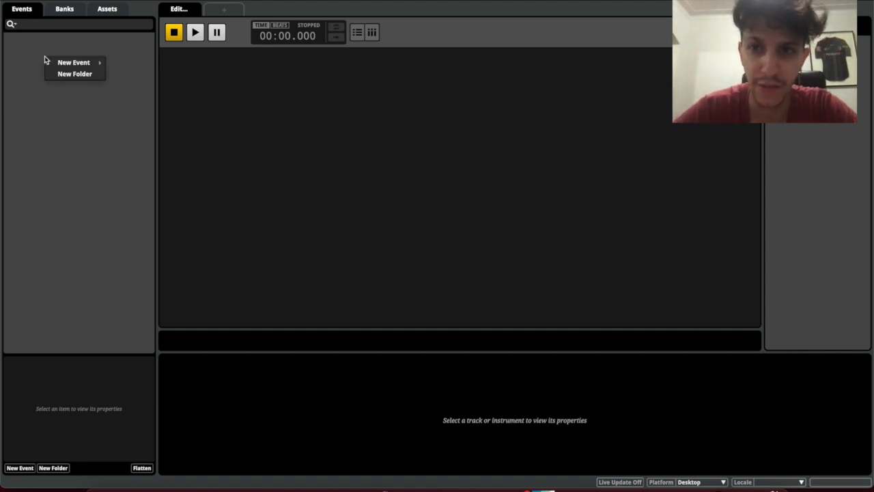
pyautogui.moveTo(60, 66)
pyautogui.click(52, 39)
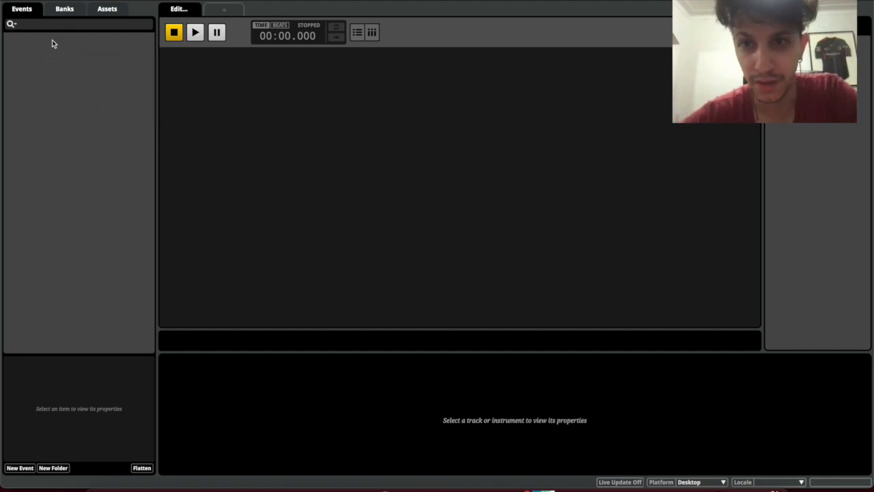
pyautogui.rightClick(52, 40)
pyautogui.click(61, 59)
pyautogui.write('M')
pyautogui.press('Return')
# Create a second event folder named SFX, then reselect Music
pyautogui.rightClick(59, 62)
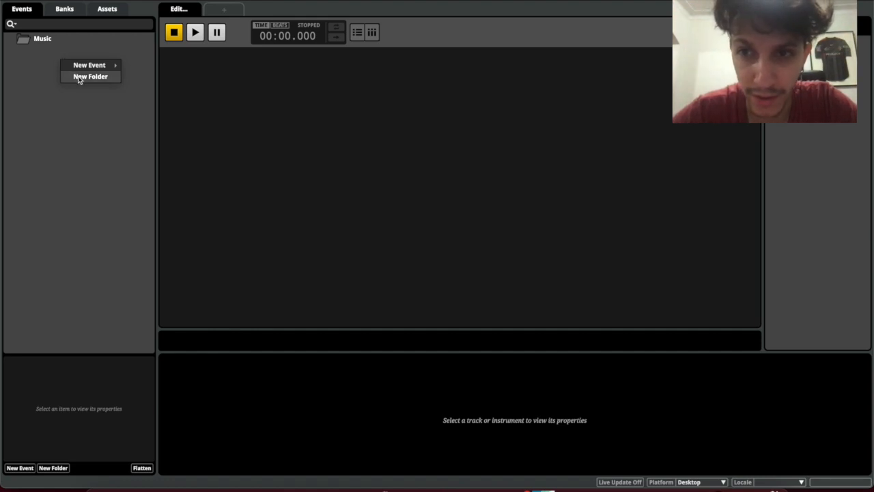
pyautogui.click(86, 76)
pyautogui.write('SFX')
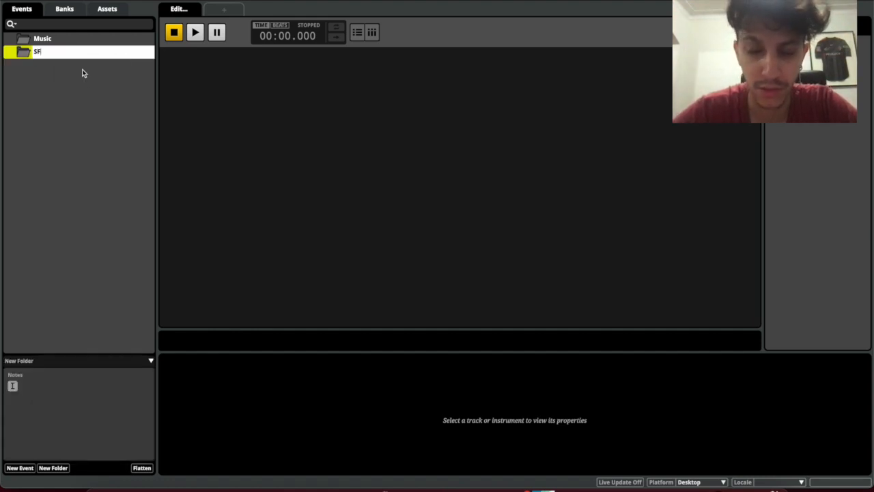
pyautogui.press('Return')
pyautogui.click(82, 81)
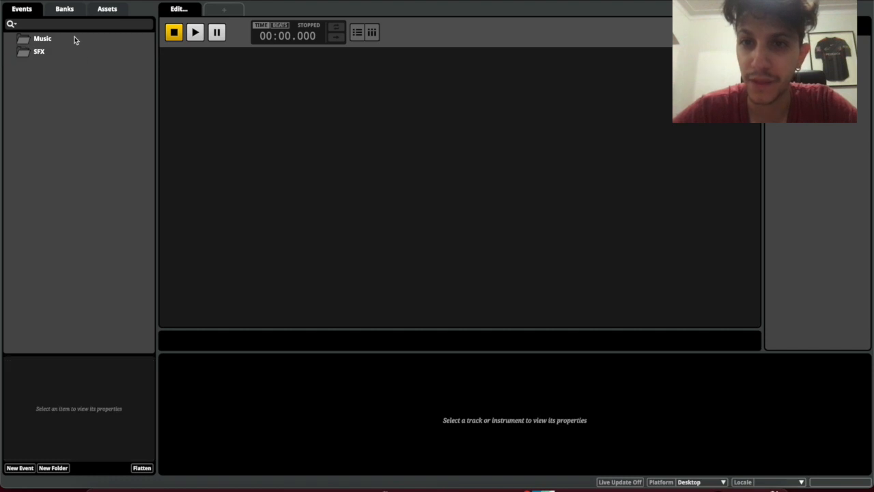
pyautogui.click(74, 38)
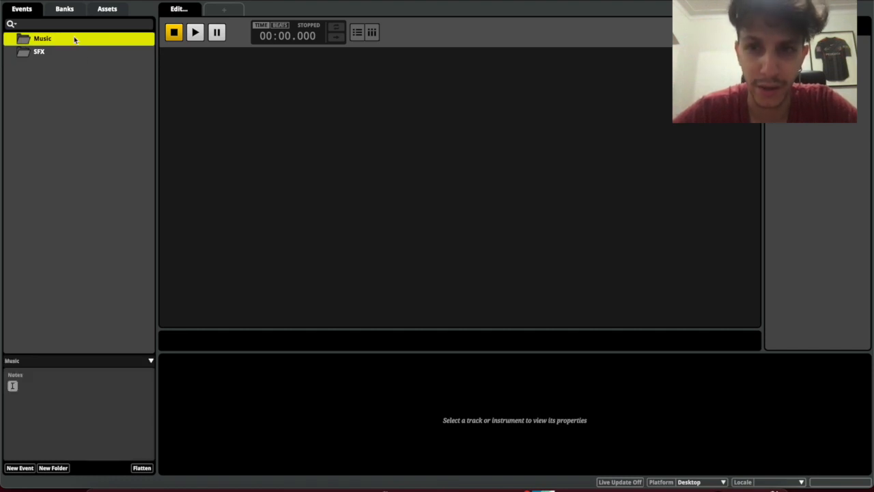
# Add a 2D timeline event named Main Music inside the Music folder
pyautogui.rightClick(75, 39)
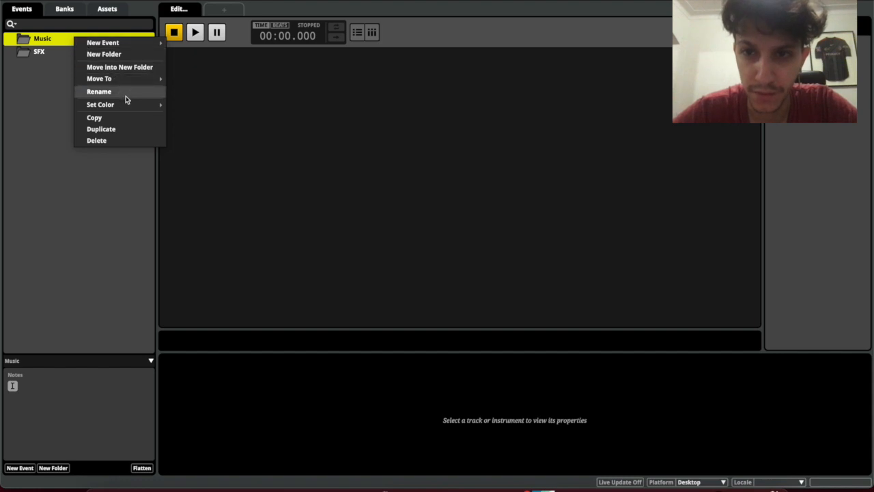
pyautogui.moveTo(125, 103)
pyautogui.moveTo(136, 43)
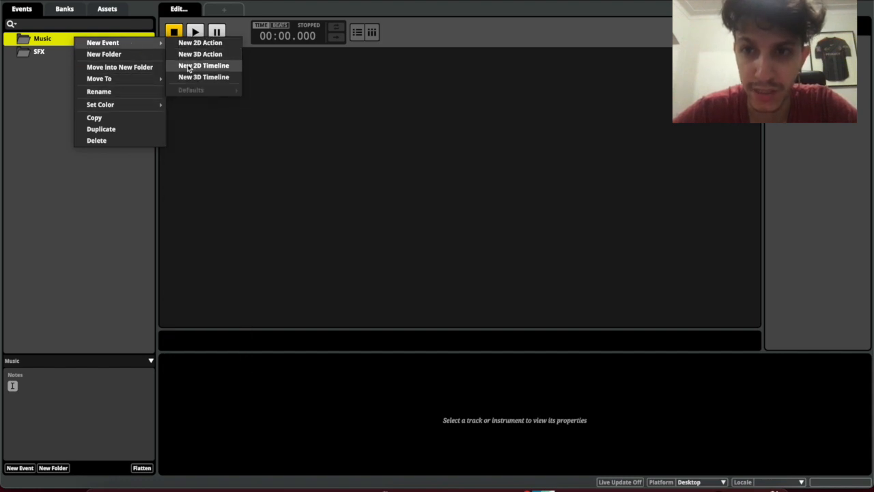
pyautogui.click(48, 46)
pyautogui.rightClick(59, 37)
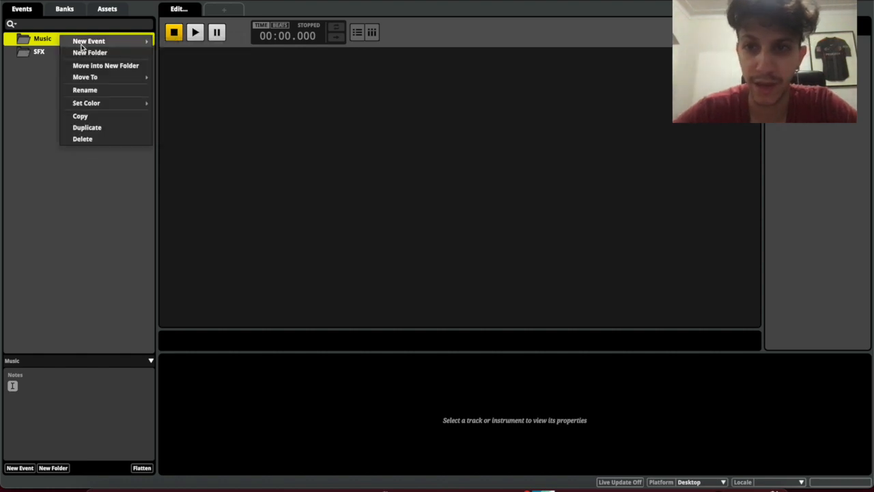
pyautogui.moveTo(102, 42)
pyautogui.click(188, 61)
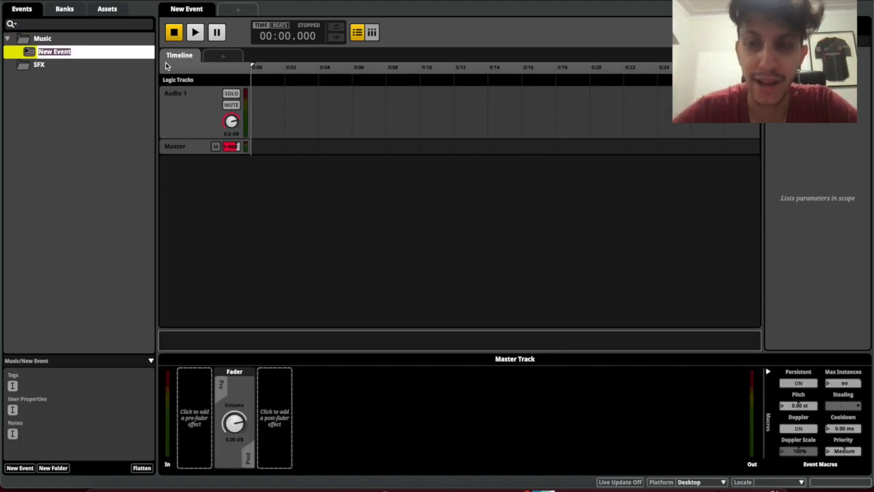
pyautogui.write('Mu')
pyautogui.press('BackSpace')
pyautogui.press('BackSpace')
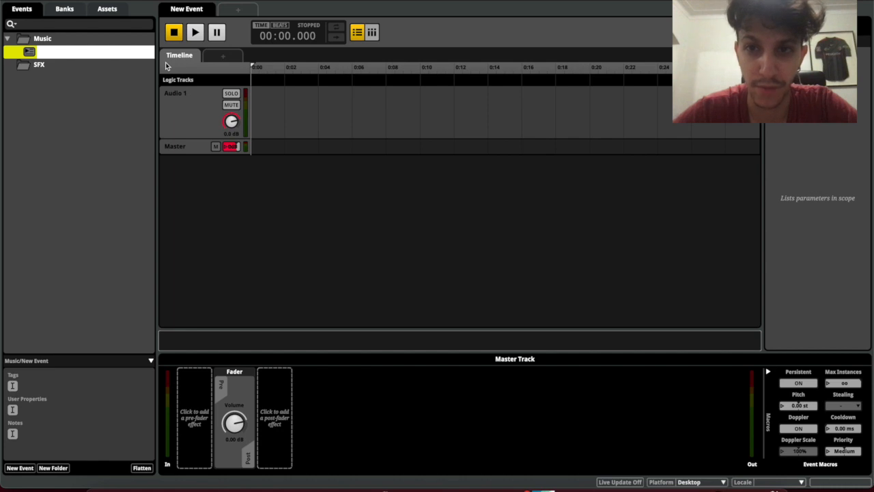
pyautogui.write('M')
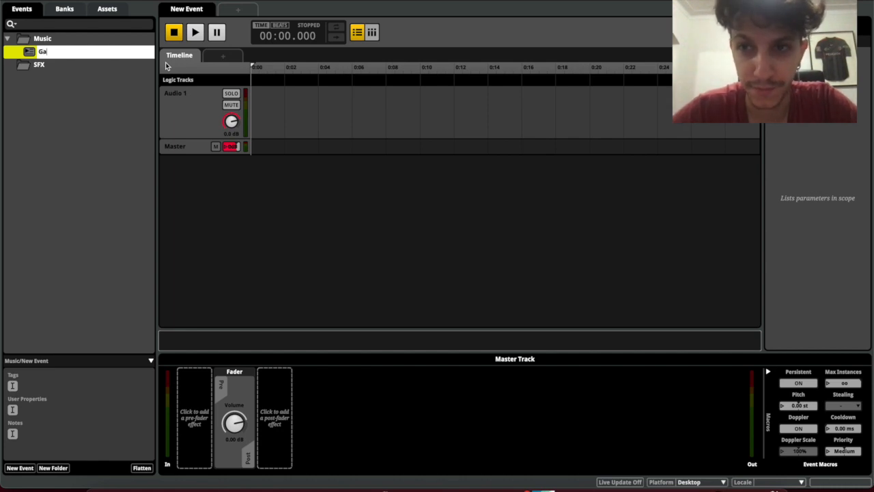
pyautogui.write('ain Ga')
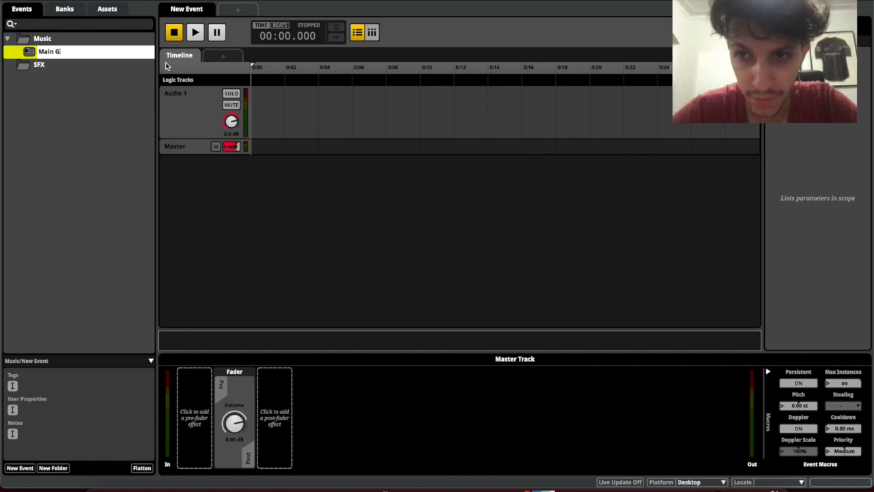
pyautogui.press('BackSpace')
pyautogui.press('BackSpace')
pyautogui.write('Music')
pyautogui.press('Return')
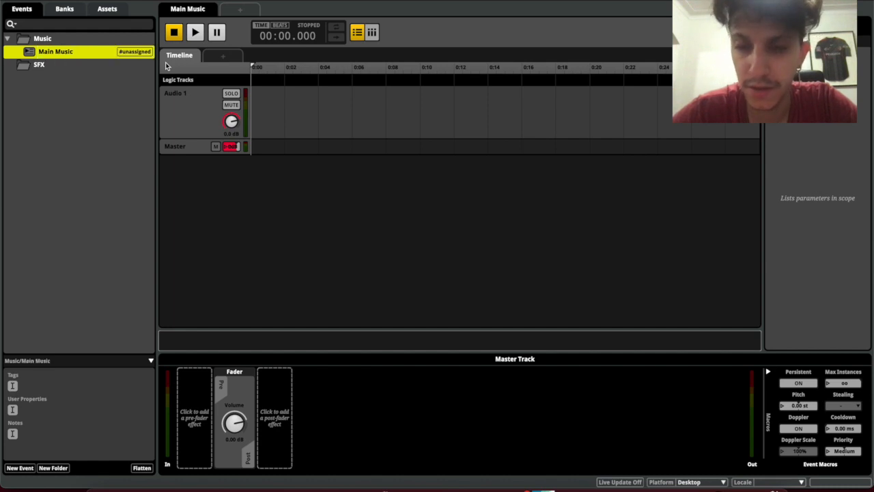
# Assign the Main Music event to the Master bank
pyautogui.moveTo(71, 53); pyautogui.dragTo(64, 36)
pyautogui.rightClick(52, 52)
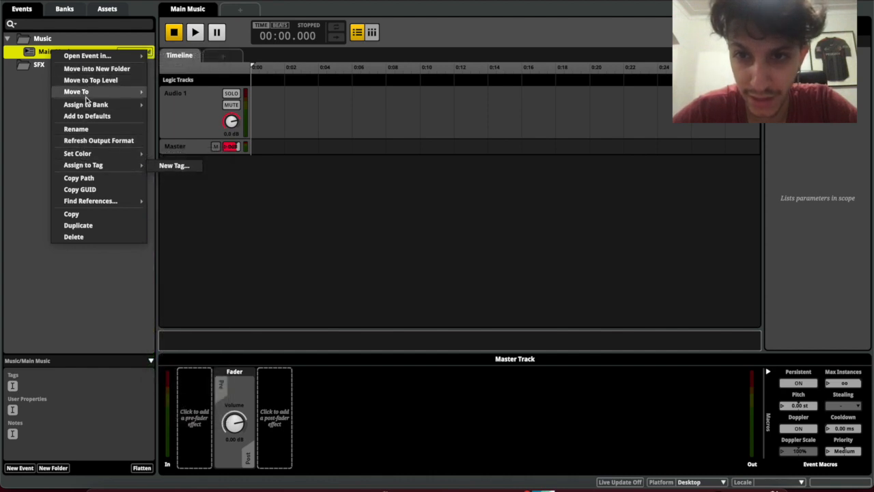
pyautogui.moveTo(86, 105)
pyautogui.moveTo(171, 108)
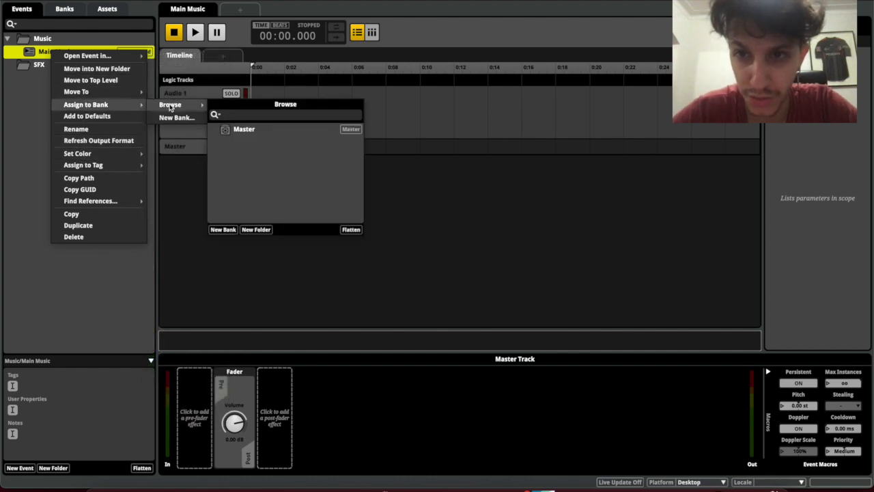
pyautogui.click(244, 130)
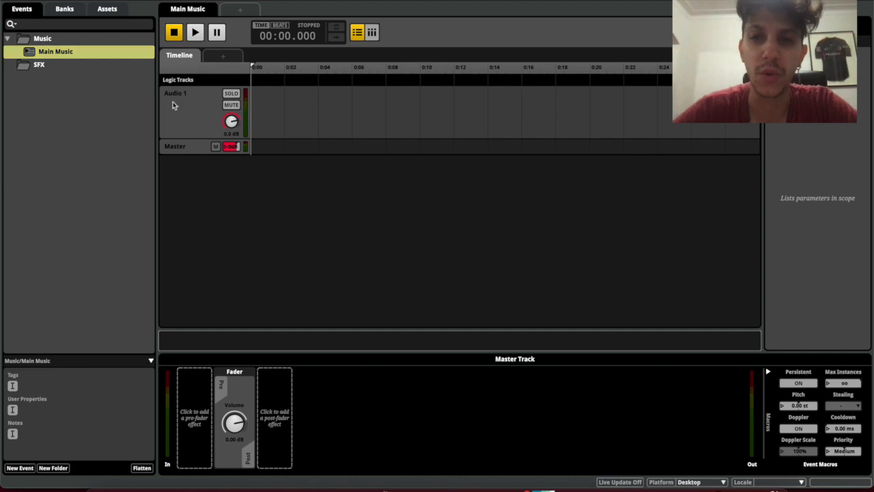
pyautogui.click(84, 67)
# Add a 2D timeline event named Blaster in the SFX folder
pyautogui.rightClick(85, 70)
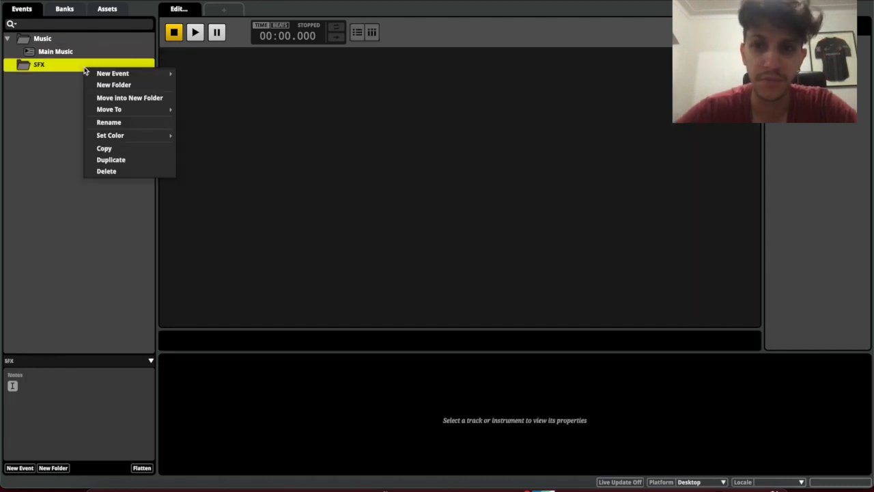
pyautogui.moveTo(99, 73)
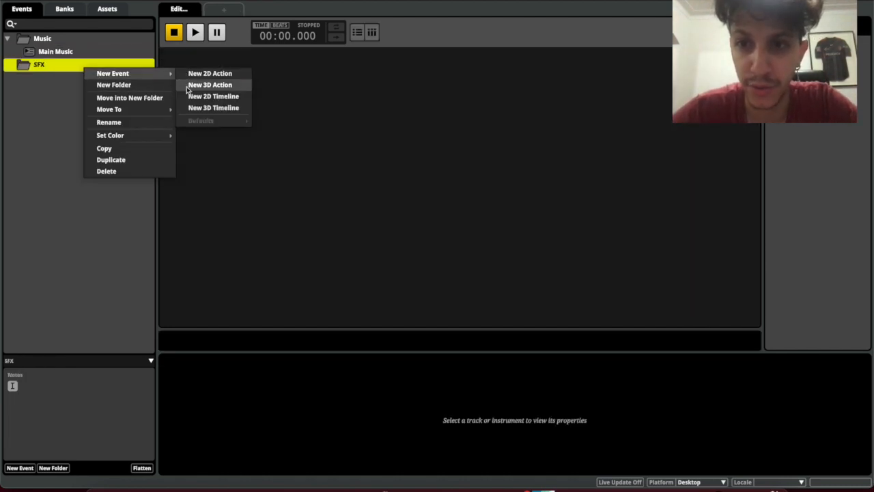
pyautogui.click(222, 99)
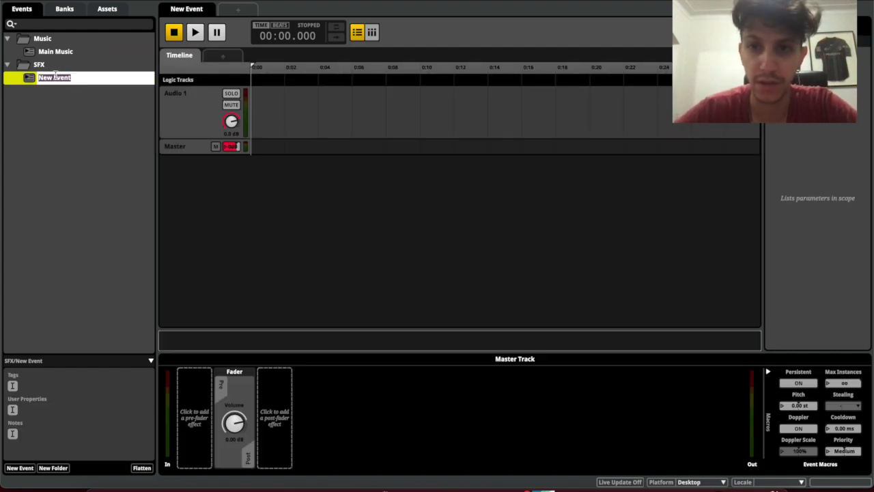
pyautogui.write('Blaster')
pyautogui.press('Return')
# Duplicate Blaster and rename the copy Footsteps
pyautogui.rightClick(57, 78)
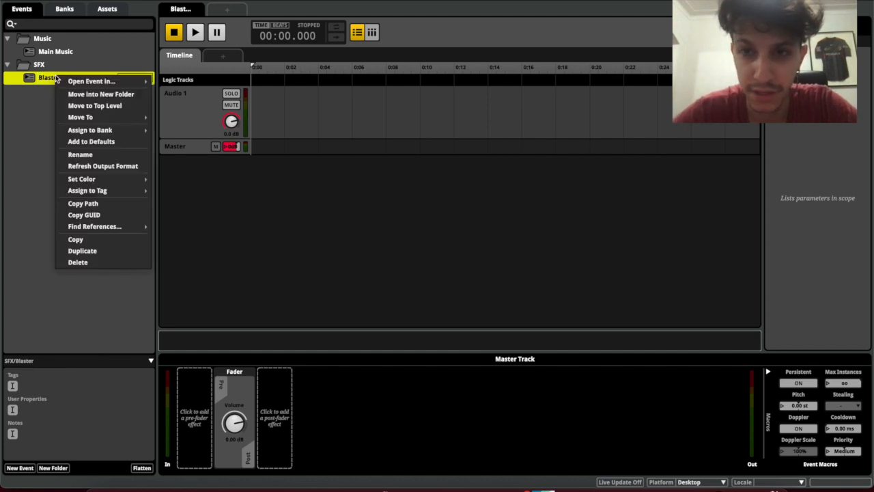
pyautogui.click(116, 250)
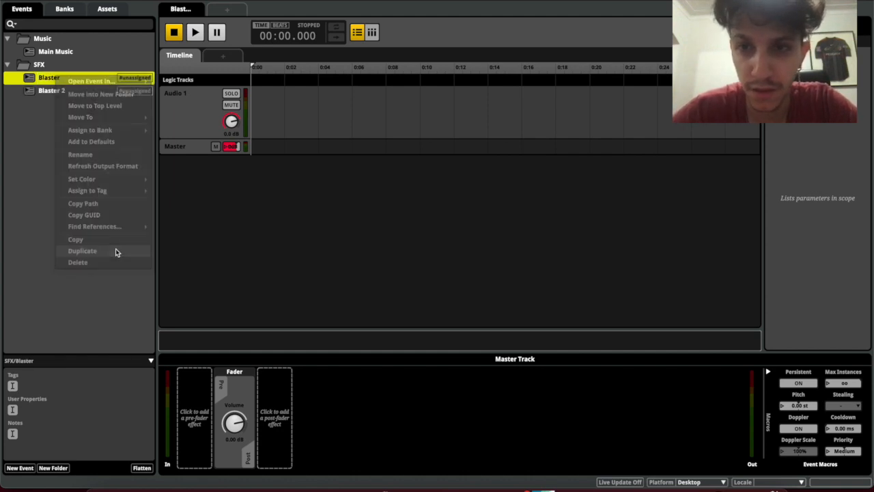
pyautogui.doubleClick(53, 91)
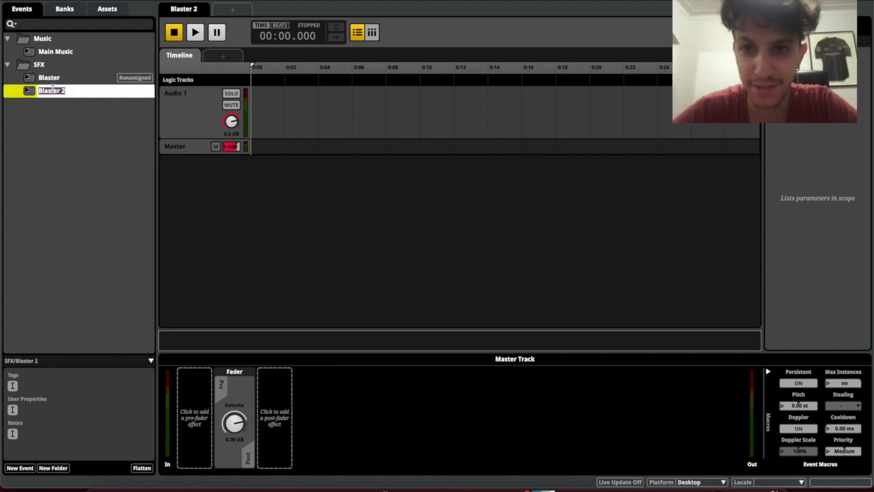
pyautogui.write('Foo')
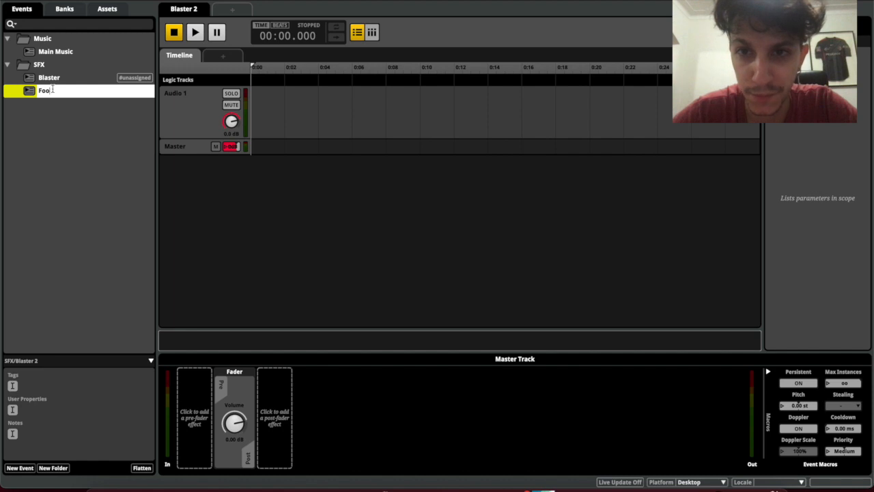
pyautogui.write('steps')
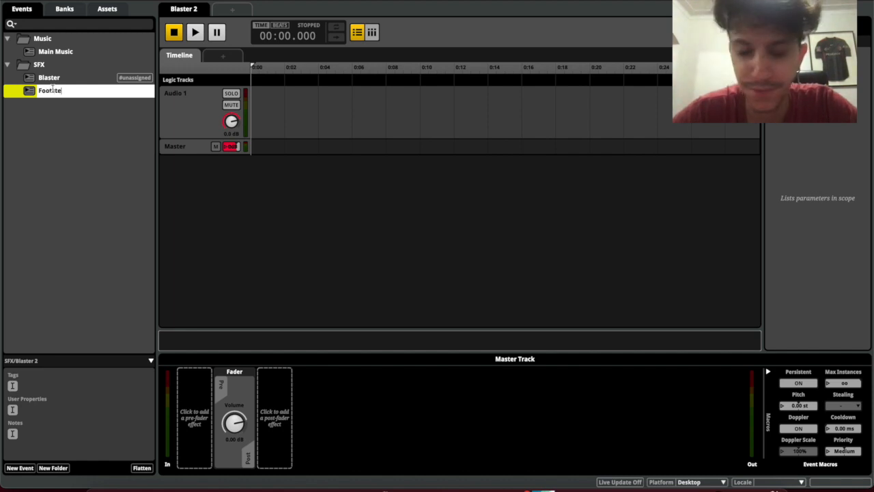
pyautogui.press('Return')
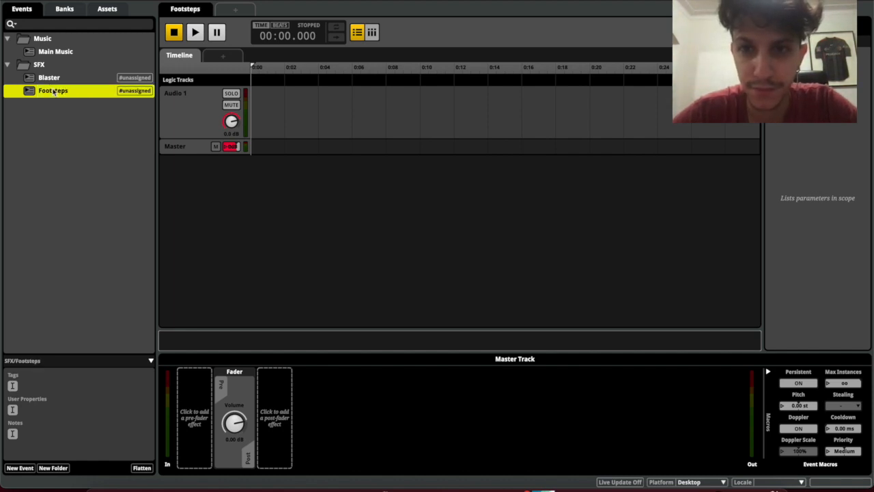
# Duplicate Footsteps into Footsteps 2 and begin renaming it
pyautogui.hotkey('ctrl', 'd')
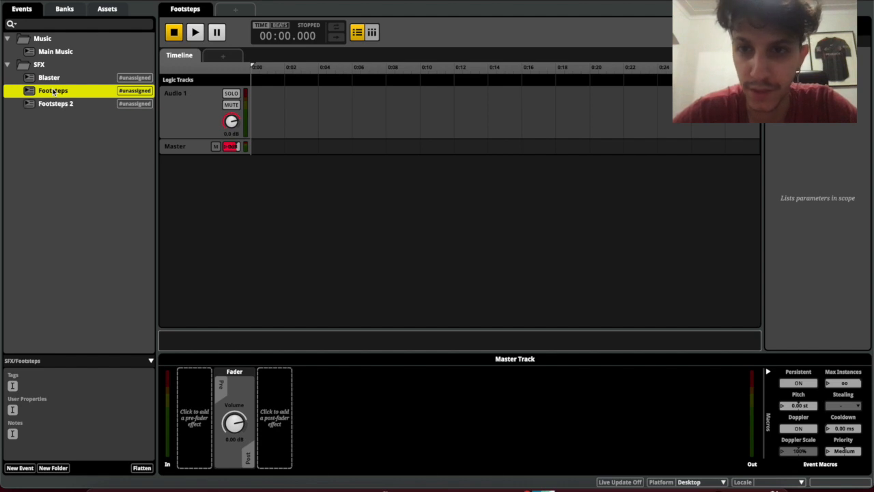
pyautogui.click(56, 104)
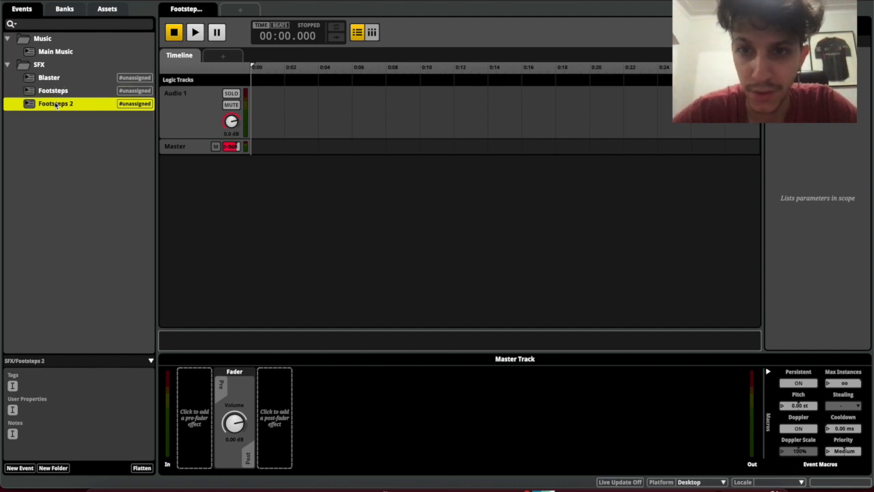
pyautogui.rightClick(63, 94)
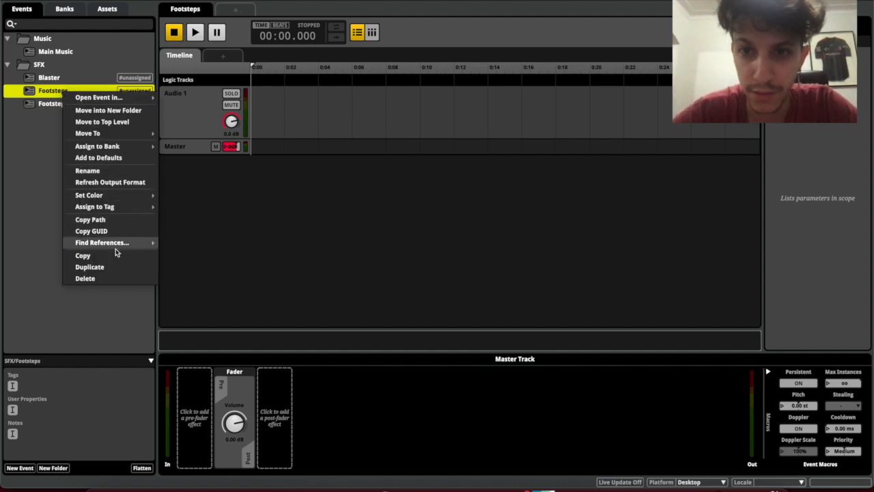
pyautogui.click(48, 113)
pyautogui.click(60, 105)
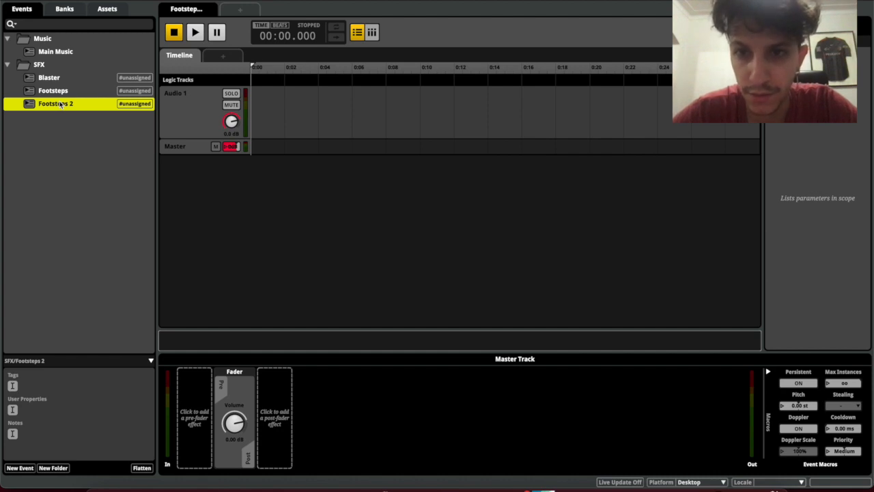
pyautogui.click(60, 103)
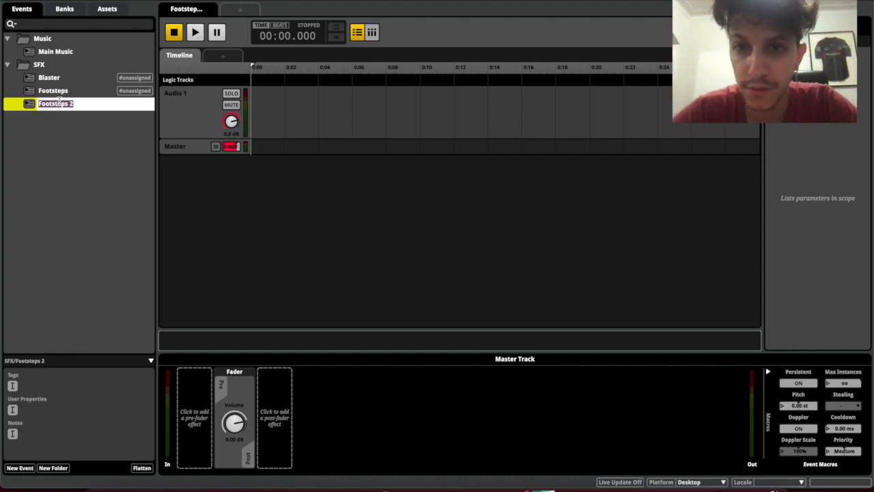
# Window the event editor and show the Unity Microgame FPS Player folder's clips beside it
pyautogui.moveTo(92, 4); pyautogui.dragTo(116, 296)
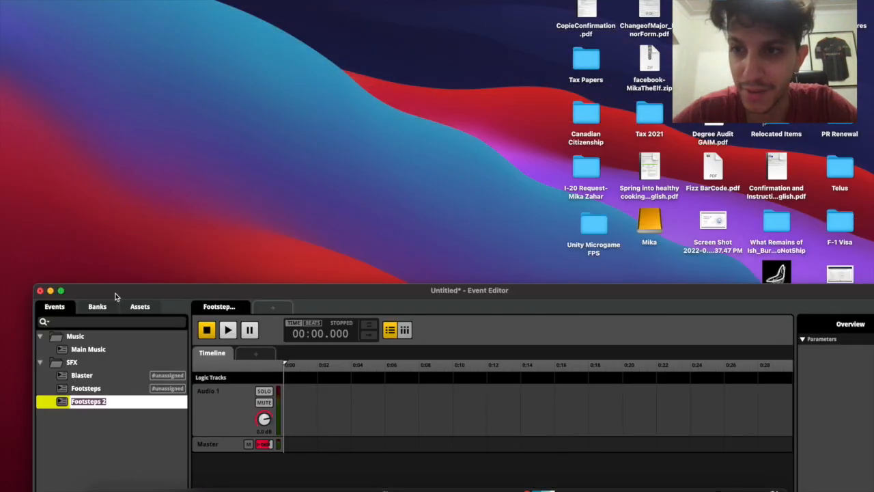
pyautogui.doubleClick(594, 232)
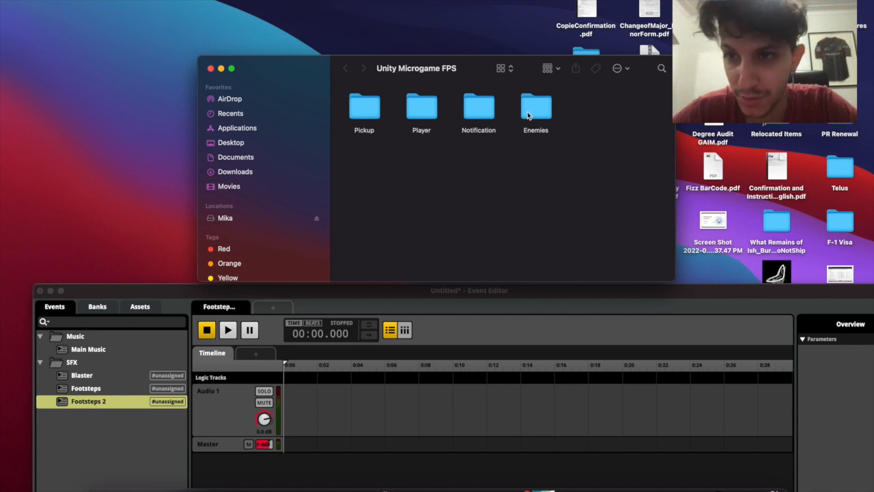
pyautogui.doubleClick(422, 110)
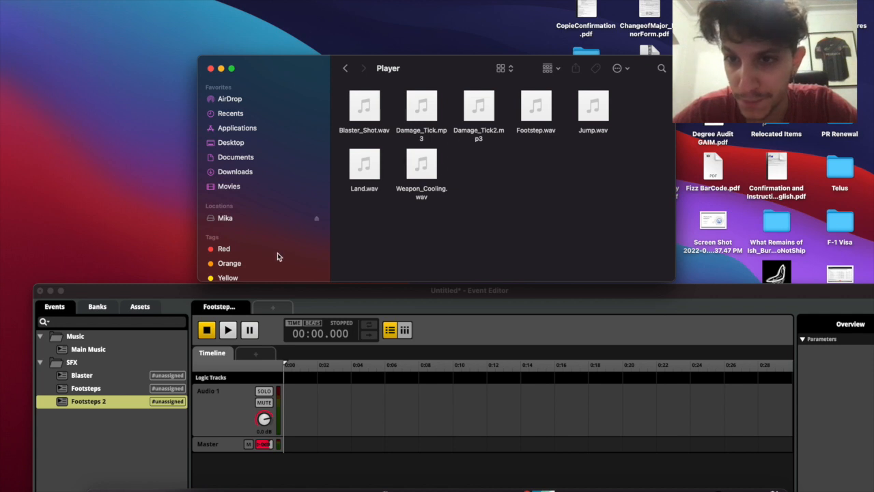
pyautogui.click(172, 301)
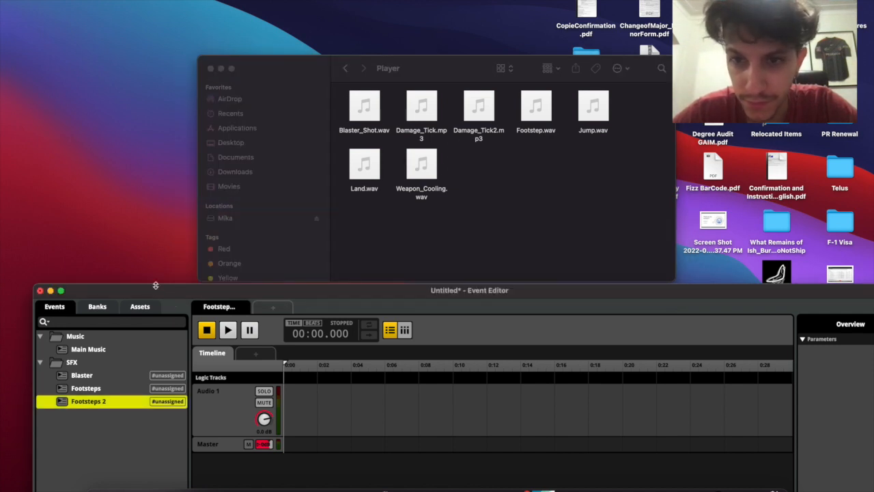
pyautogui.moveTo(151, 293); pyautogui.dragTo(153, 124)
# Rename Footsteps 2 to Jump
pyautogui.doubleClick(101, 225)
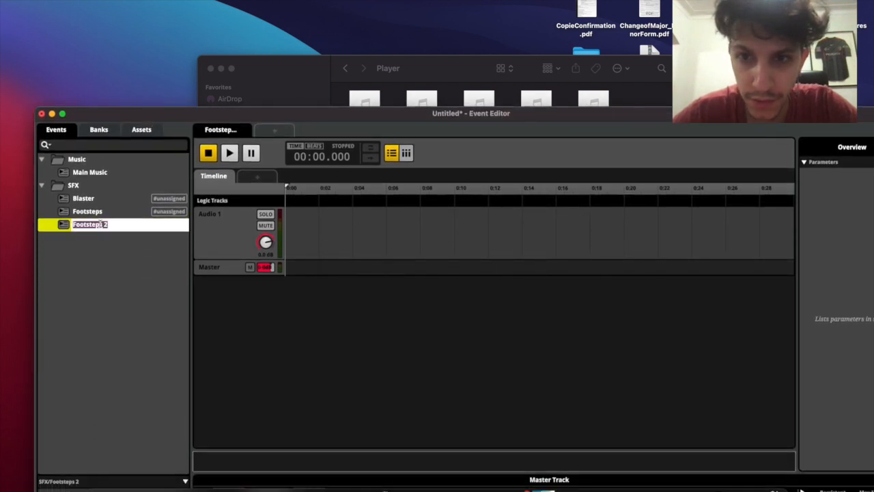
pyautogui.write('Jump')
pyautogui.press('Return')
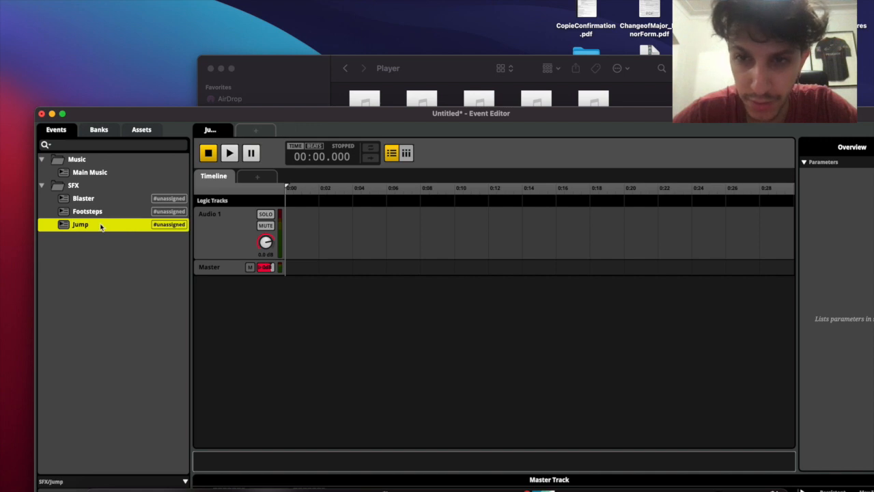
pyautogui.press('super+s')
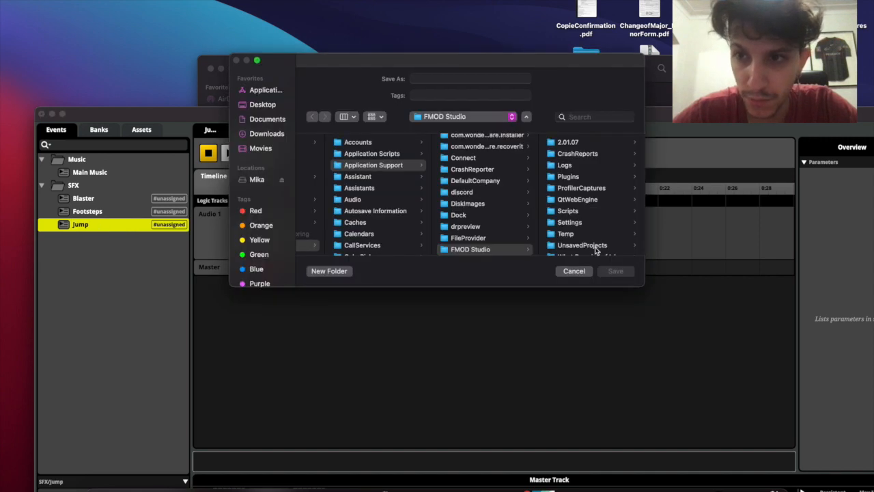
pyautogui.click(572, 271)
# Duplicate the Jump event with Cmd+D and rename the copy Land
pyautogui.click(75, 225)
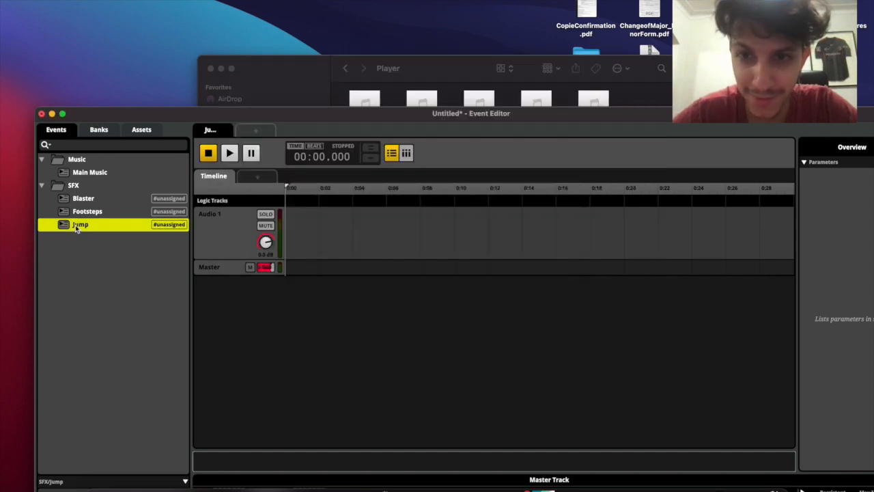
pyautogui.press('super+d')
pyautogui.doubleClick(78, 237)
pyautogui.write('Land')
pyautogui.press('Return')
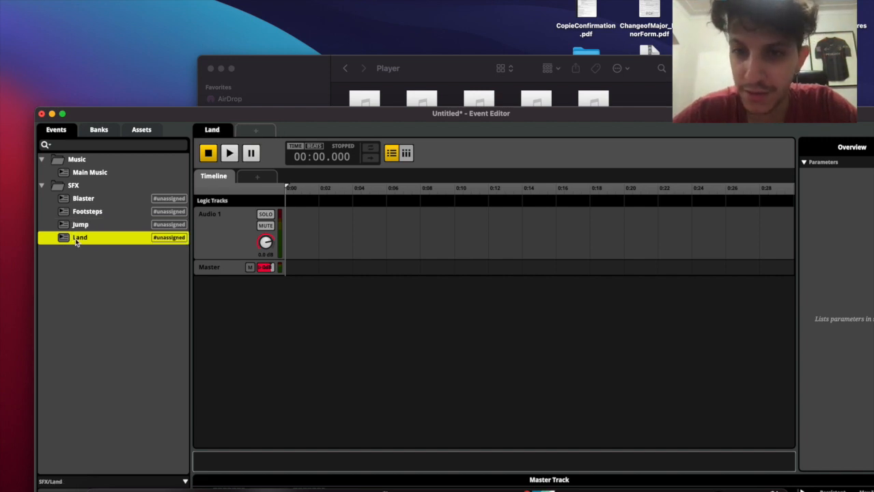
pyautogui.rightClick(88, 186)
pyautogui.click(77, 192)
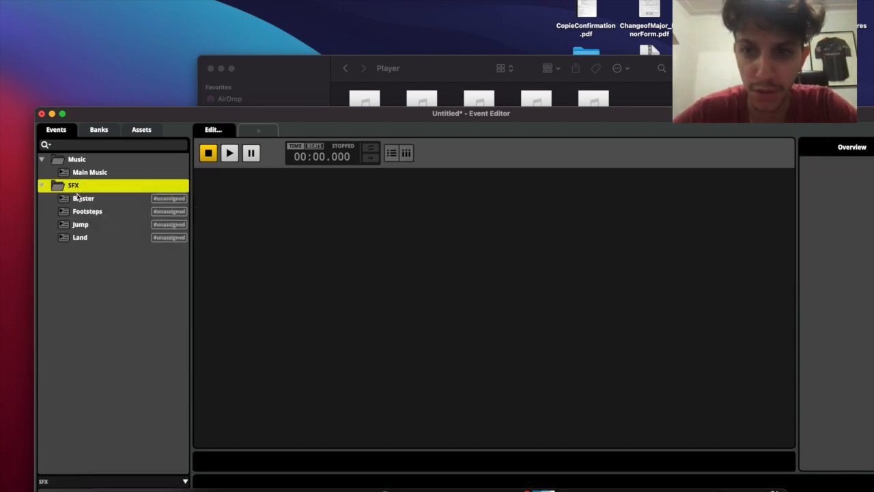
pyautogui.moveTo(127, 114); pyautogui.dragTo(121, 208)
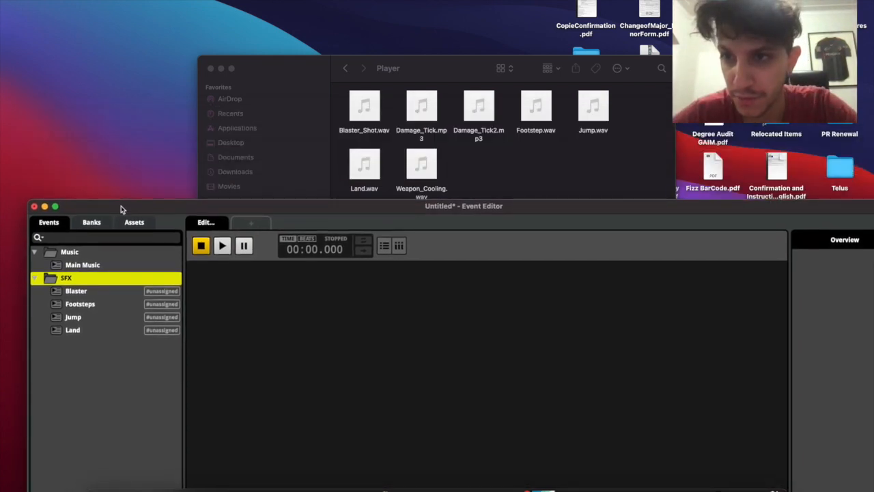
pyautogui.moveTo(122, 206); pyautogui.dragTo(132, 169)
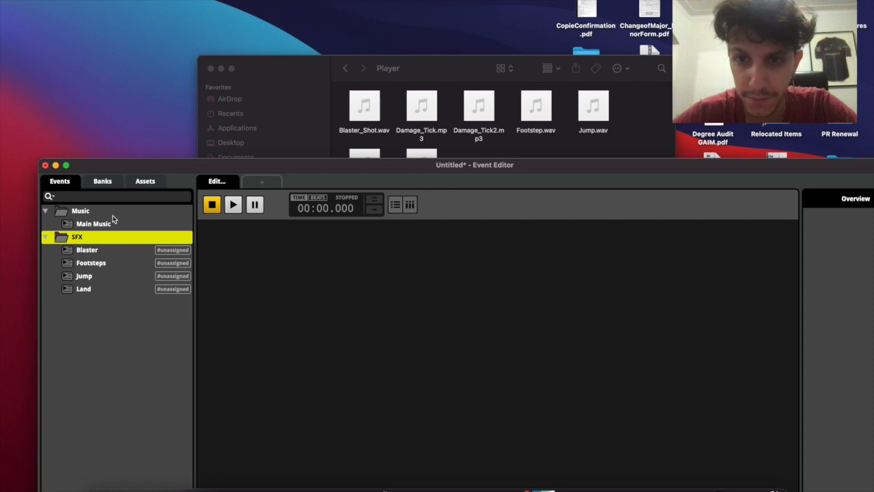
# Add a 2D timeline event named Blaster Refill in SFX, placed just below Blaster
pyautogui.rightClick(97, 244)
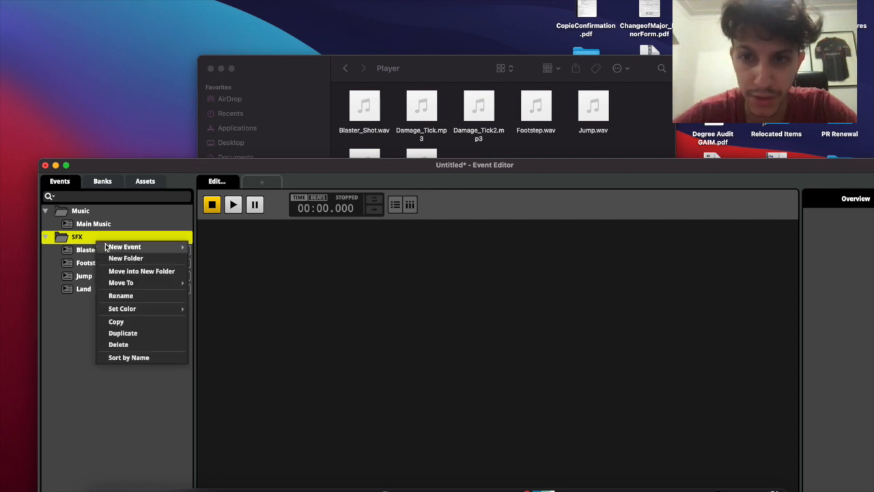
pyautogui.moveTo(166, 248)
pyautogui.click(207, 271)
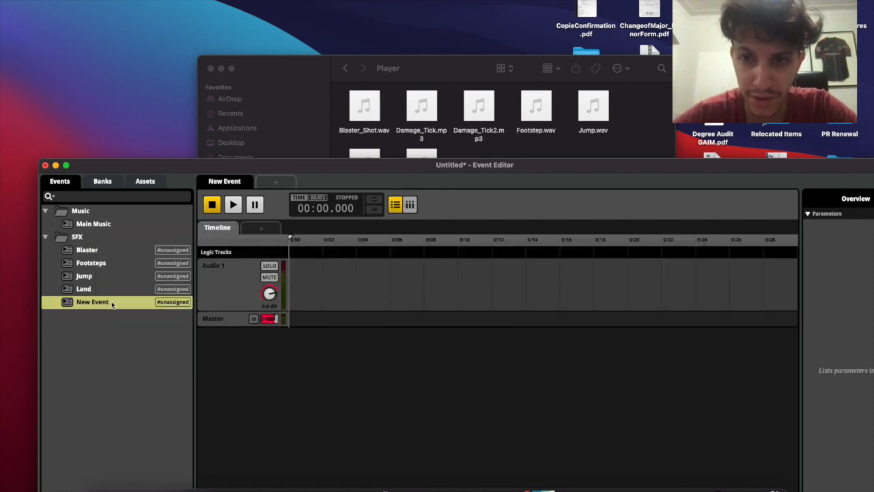
pyautogui.write('Blaster refill')
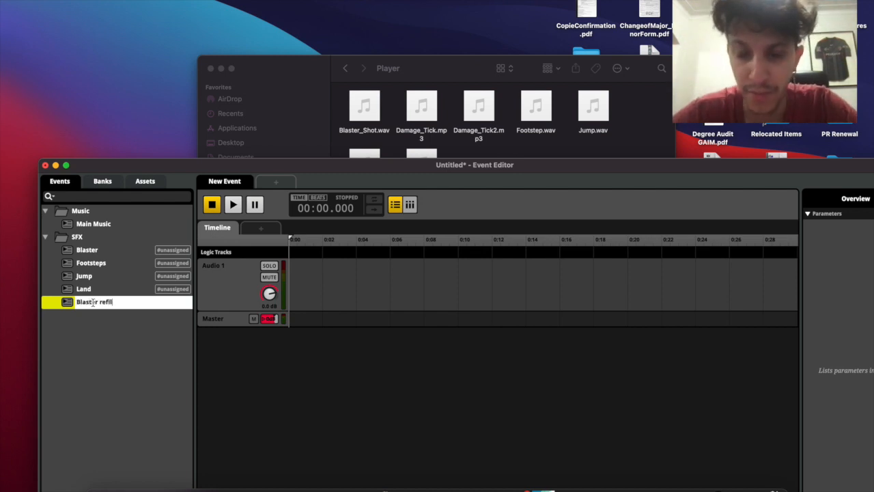
pyautogui.press('BackSpace')
pyautogui.press('BackSpace')
pyautogui.press('BackSpace')
pyautogui.write('Refill')
pyautogui.press('Return')
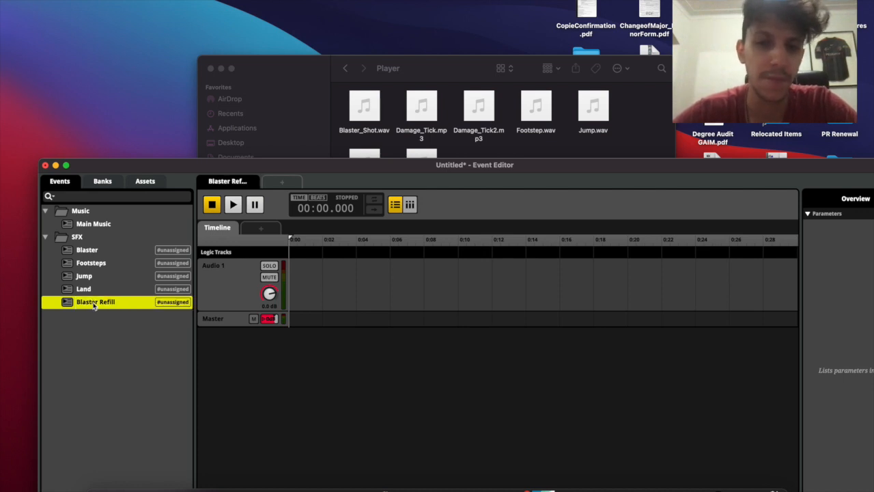
pyautogui.moveTo(107, 307); pyautogui.dragTo(109, 266)
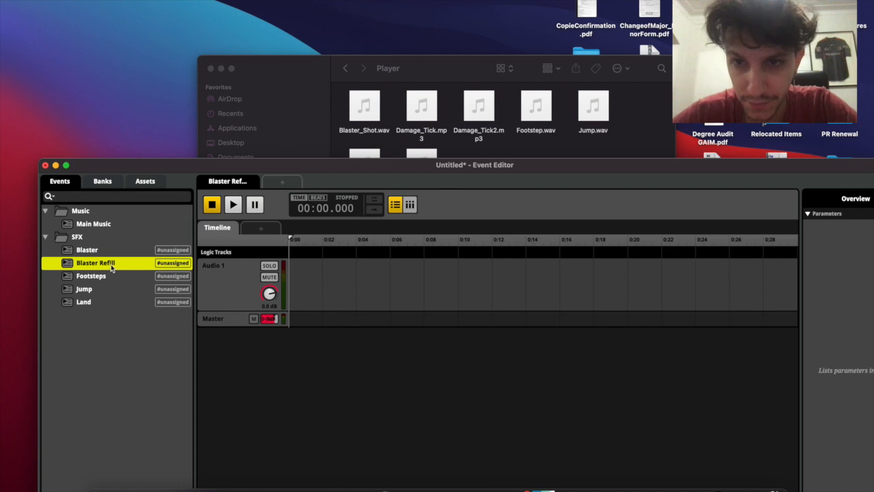
# Assign Blaster through Land to the Master bank
pyautogui.click(116, 254)
pyautogui.keyDown('shift'); pyautogui.click(102, 302); pyautogui.keyUp('shift')
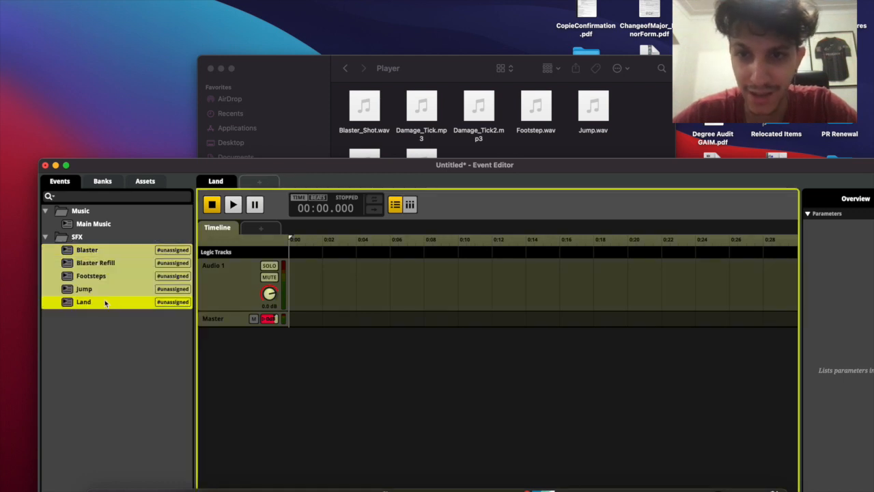
pyautogui.moveTo(103, 302); pyautogui.dragTo(93, 212)
pyautogui.click(64, 183)
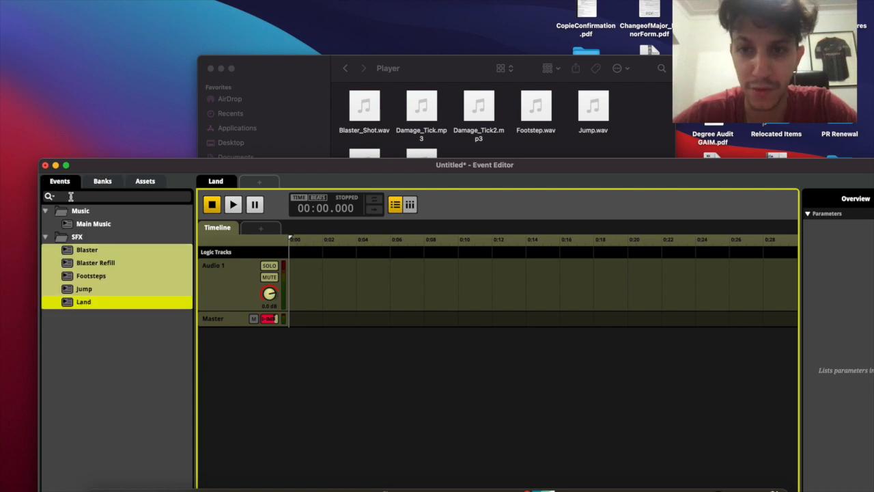
pyautogui.click(105, 258)
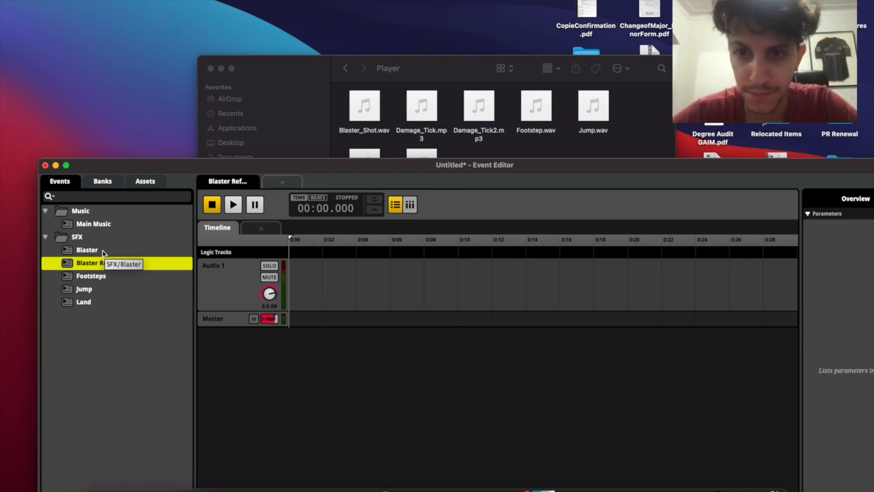
# Create a new folder named Player inside SFX
pyautogui.rightClick(99, 243)
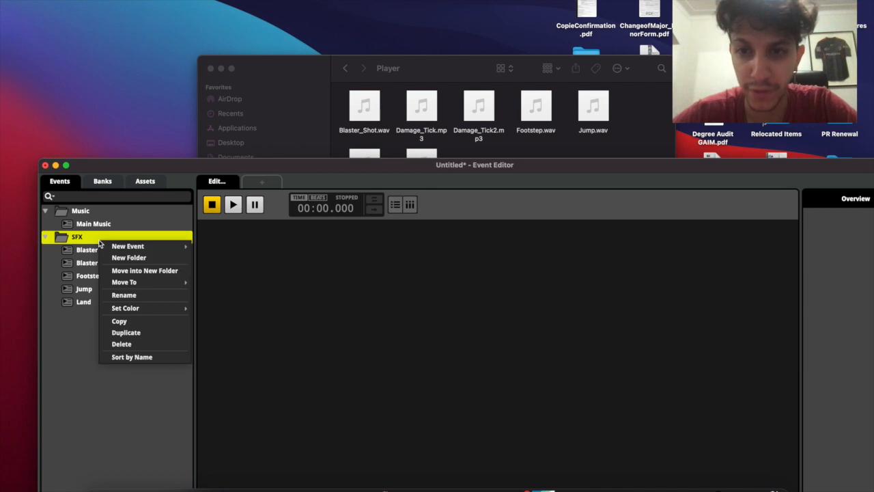
pyautogui.moveTo(123, 250)
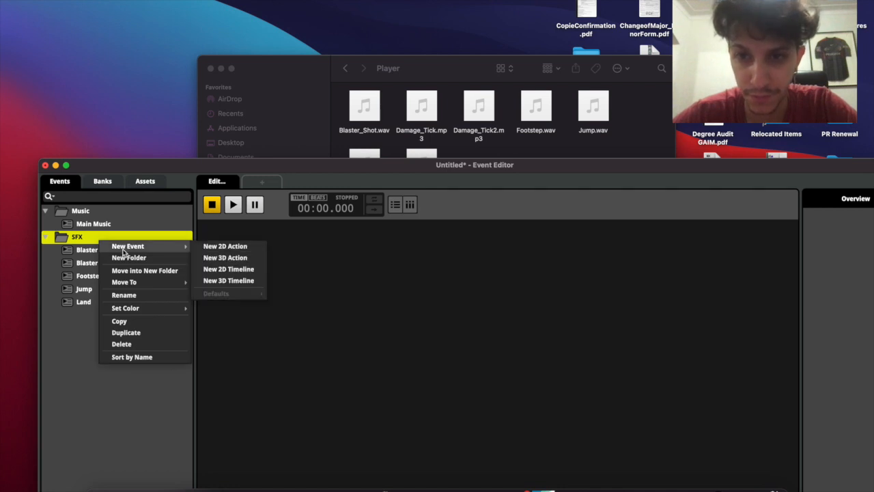
pyautogui.click(161, 258)
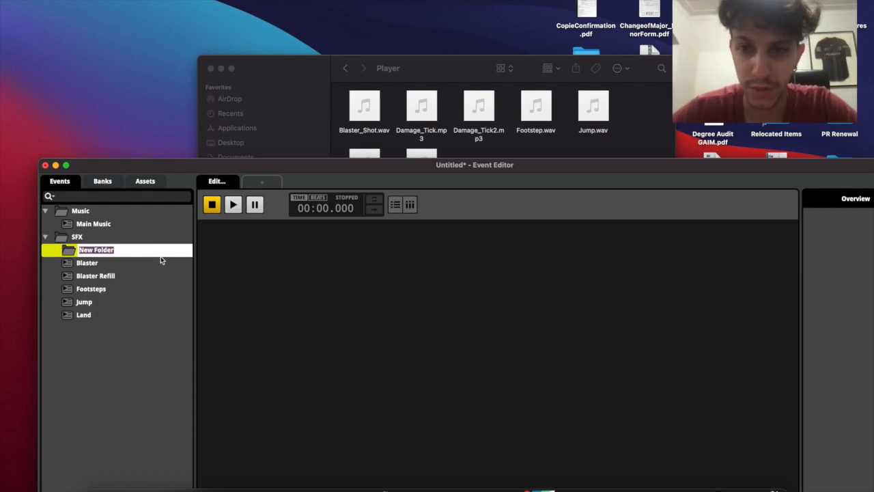
pyautogui.write('Pla')
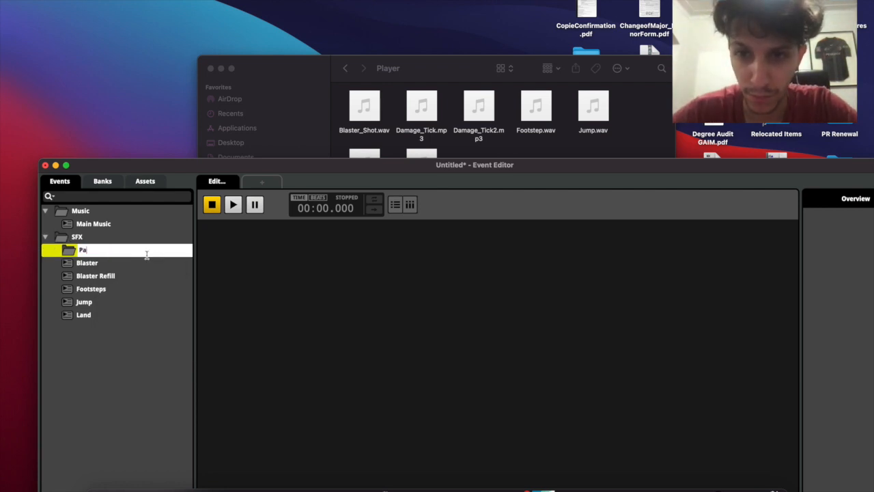
pyautogui.write('yer')
pyautogui.press('Return')
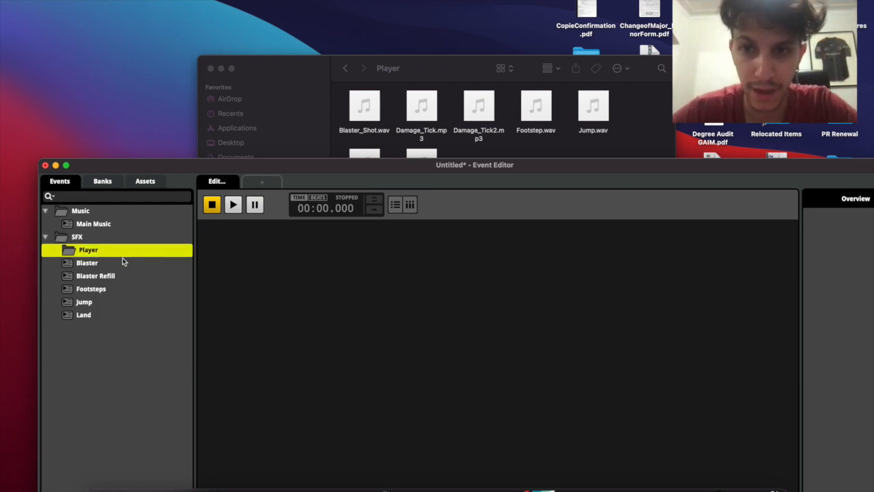
# Move Blaster, Blaster Refill, Footsteps, Jump and Land into Player and collapse it
pyautogui.click(123, 261)
pyautogui.keyDown('shift'); pyautogui.click(111, 315); pyautogui.keyUp('shift')
pyautogui.moveTo(111, 315); pyautogui.dragTo(102, 250)
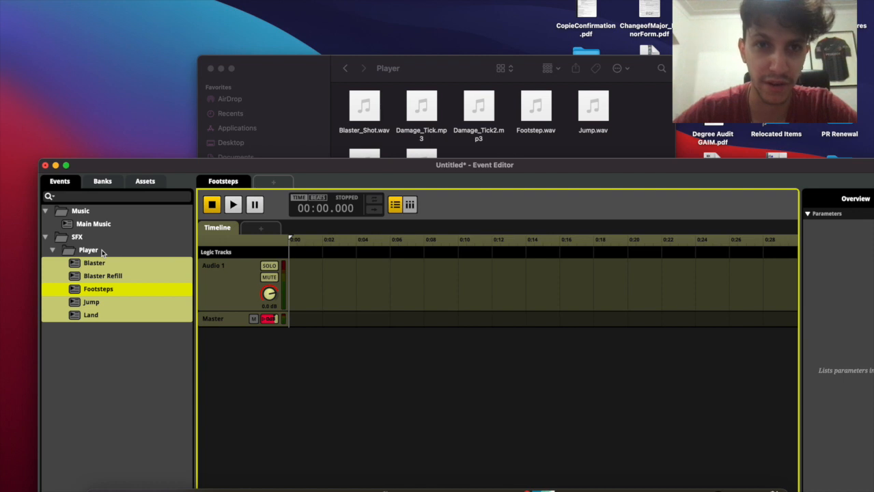
pyautogui.click(51, 250)
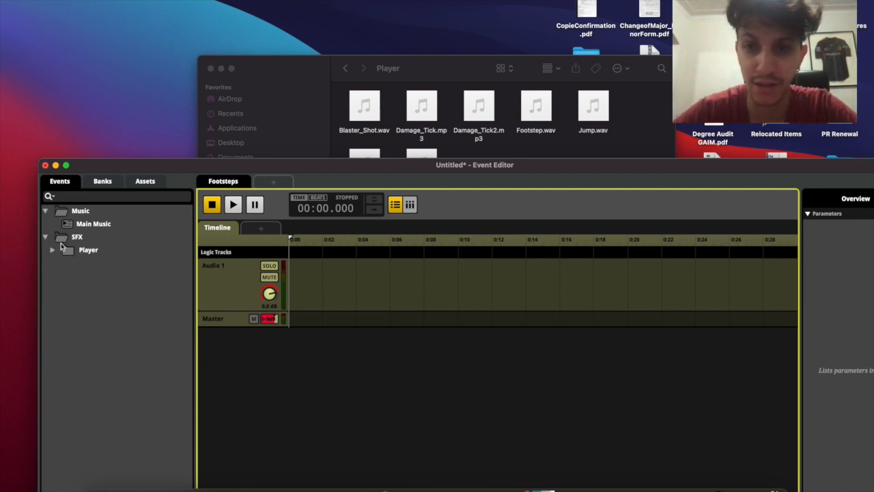
pyautogui.rightClick(80, 240)
# Create another folder inside SFX and name it Enemies
pyautogui.moveTo(164, 247)
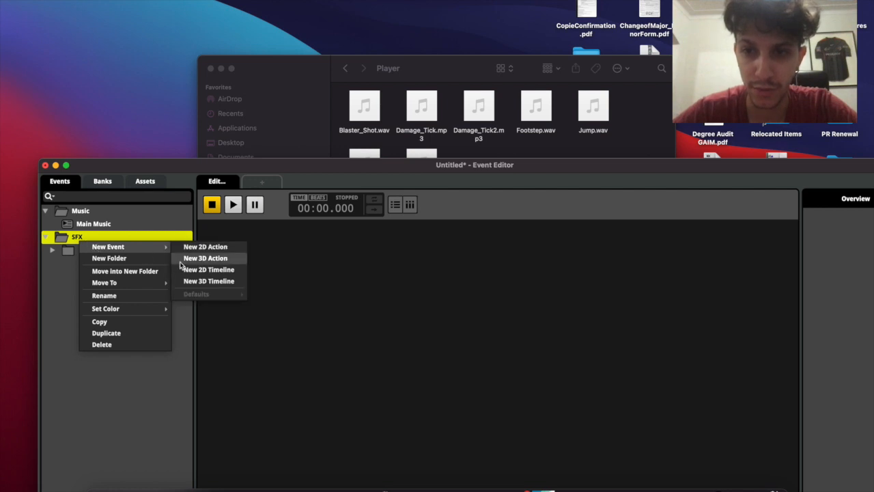
pyautogui.click(151, 259)
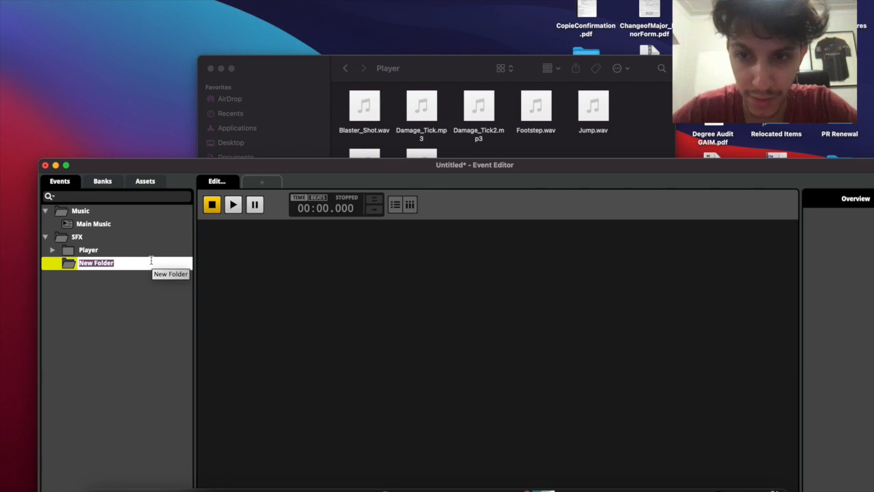
pyautogui.write('Int')
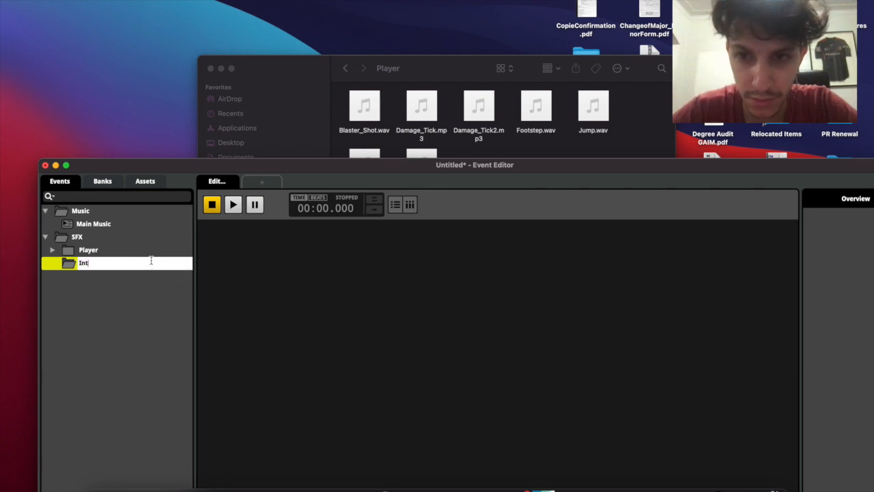
pyautogui.write('eractional')
pyautogui.press('BackSpace')
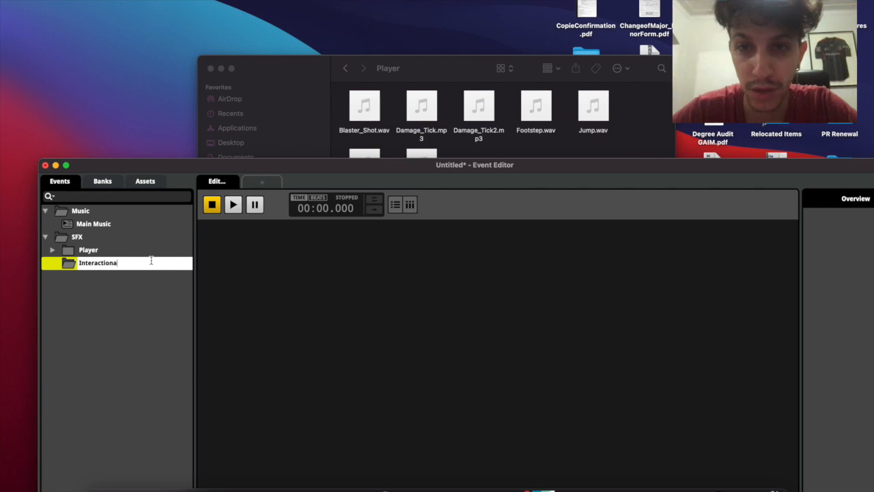
pyautogui.press('BackSpace')
pyautogui.press('BackSpace')
pyautogui.press('BackSpace')
pyautogui.press('BackSpace')
pyautogui.press('BackSpace')
pyautogui.press('BackSpace')
pyautogui.press('BackSpace')
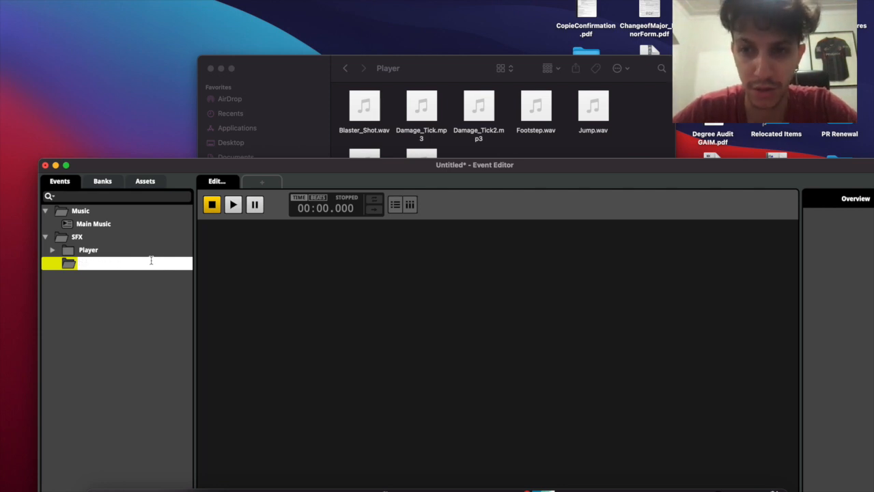
pyautogui.write('Enemies')
pyautogui.press('Return')
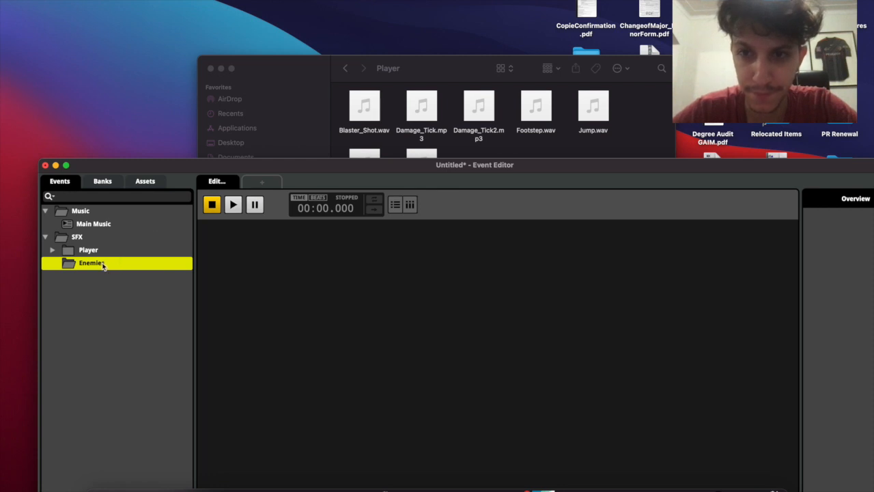
pyautogui.rightClick(115, 266)
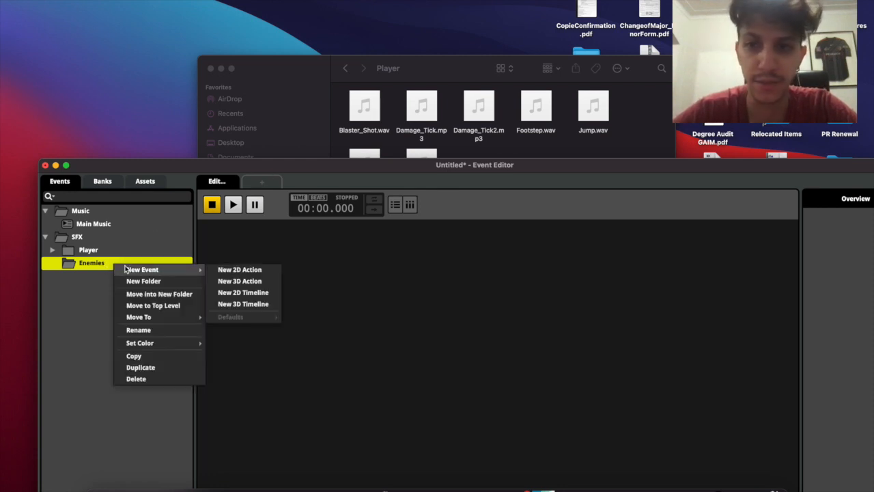
# Create a 2D timeline event in the Enemies folder, keeping the default name New Event
pyautogui.click(105, 249)
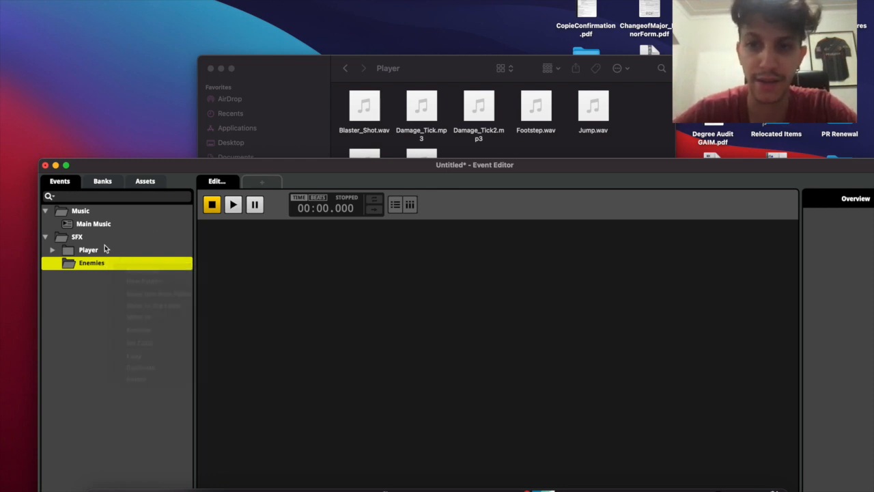
pyautogui.click(51, 251)
pyautogui.click(51, 251)
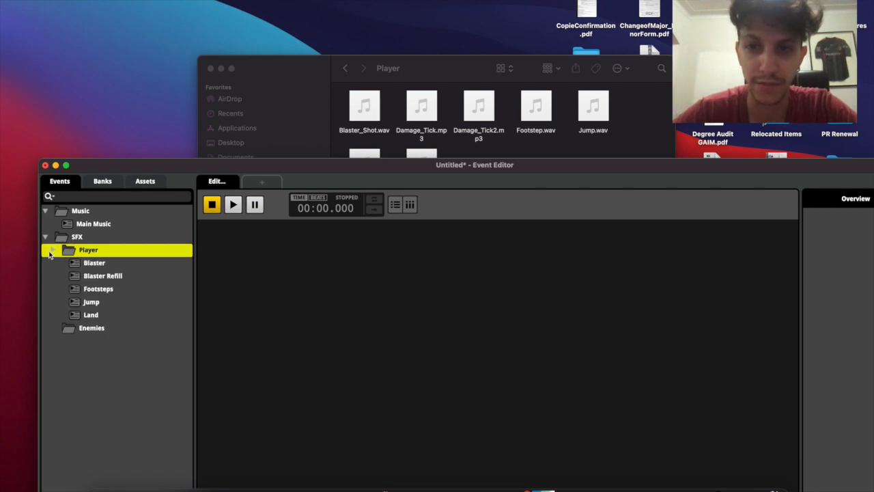
pyautogui.click(52, 251)
pyautogui.rightClick(90, 262)
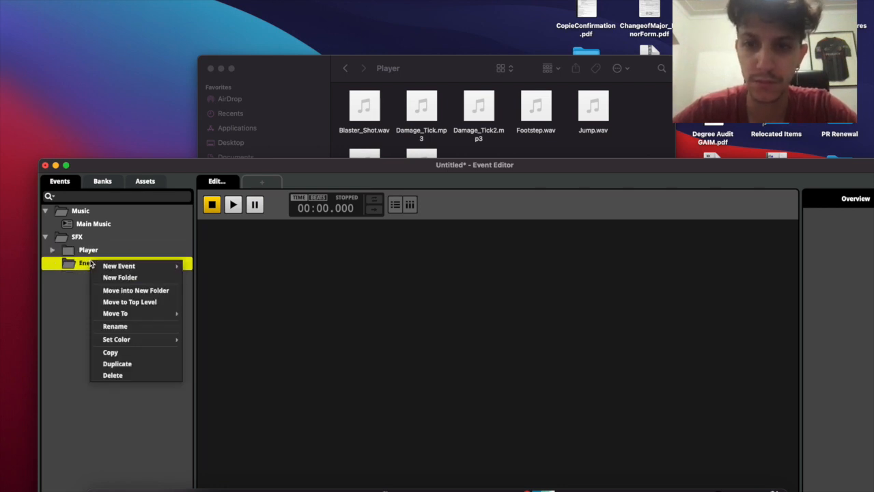
pyautogui.moveTo(114, 269)
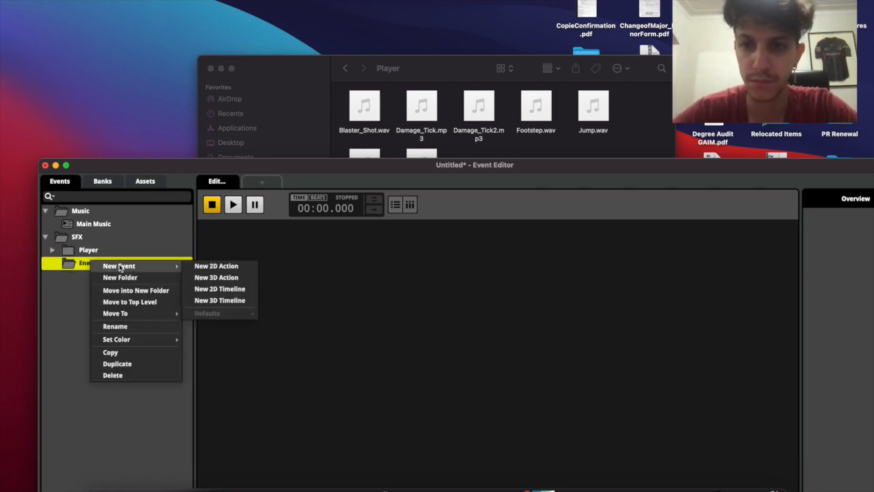
pyautogui.click(223, 292)
pyautogui.press('Return')
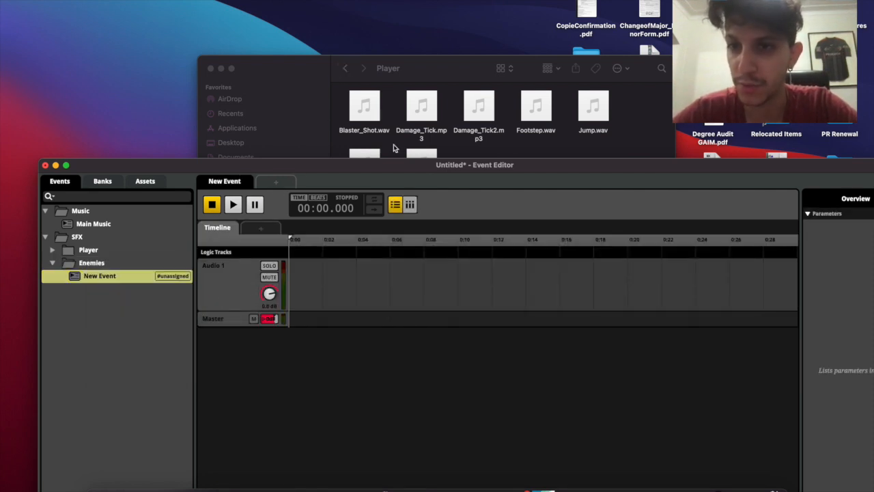
# Add a New Folder inside Enemies and return Finder to the parent project folder
pyautogui.click(107, 270)
pyautogui.rightClick(107, 270)
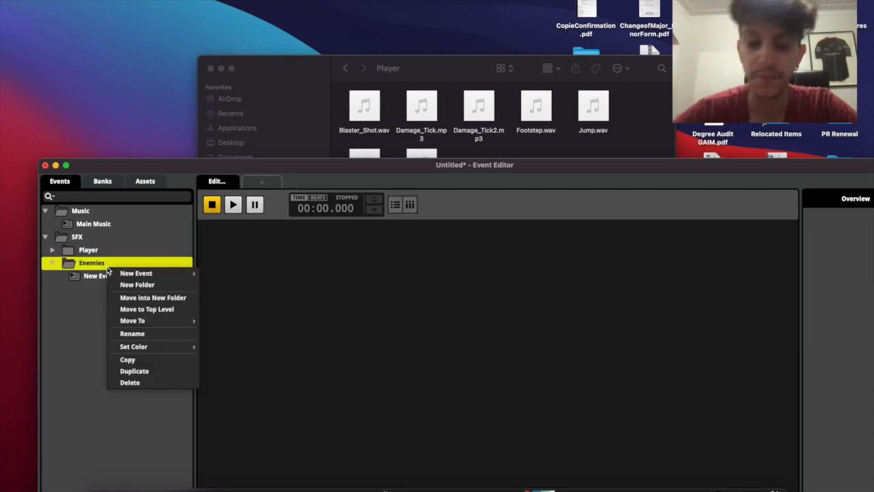
pyautogui.click(137, 285)
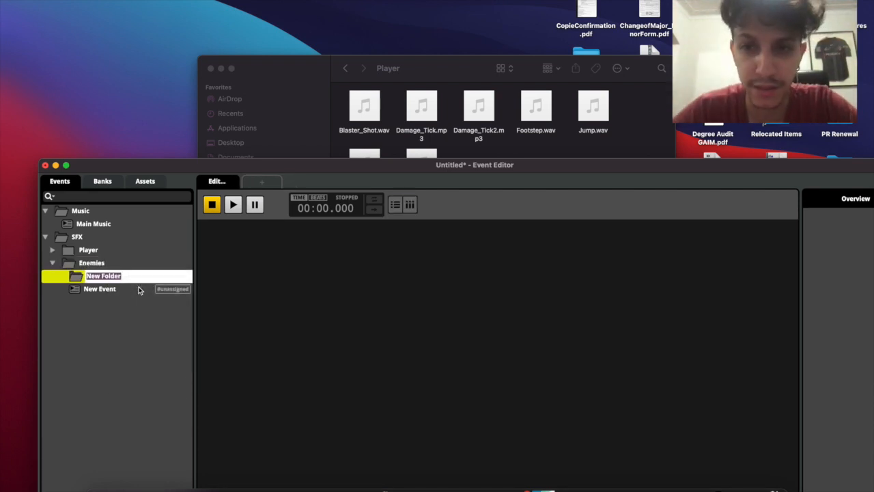
pyautogui.click(296, 83)
pyautogui.click(345, 68)
# Rename the new folder inside Enemies to Hoverbot
pyautogui.doubleClick(537, 105)
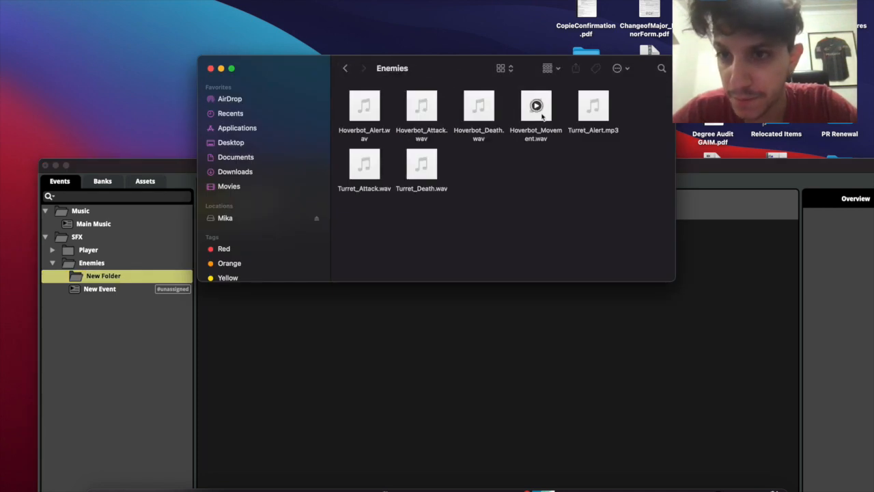
pyautogui.click(106, 293)
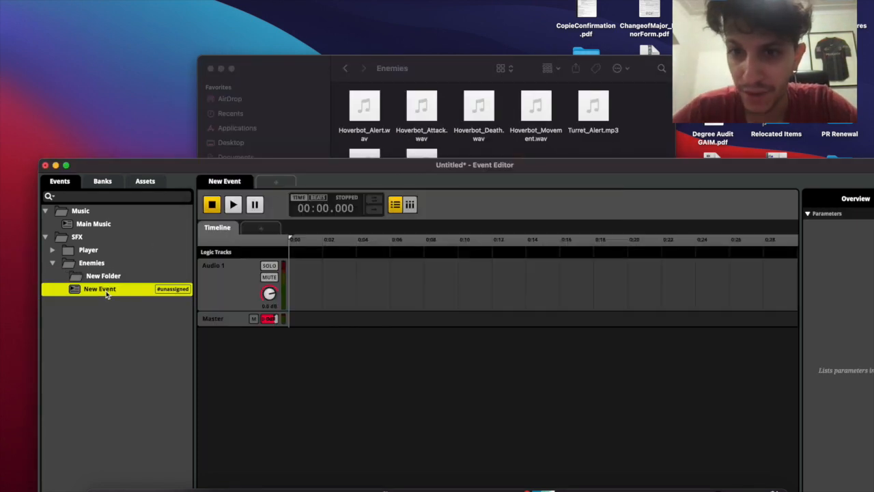
pyautogui.click(111, 279)
pyautogui.click(111, 280)
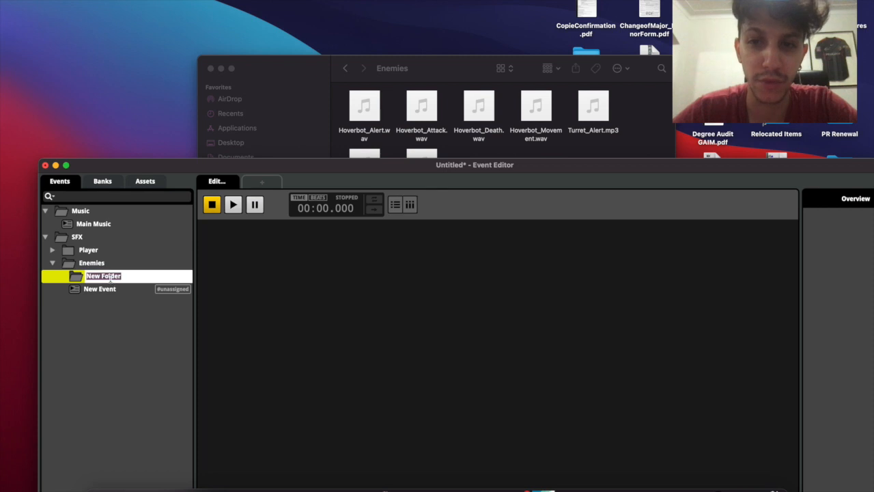
pyautogui.write('Hoverbot')
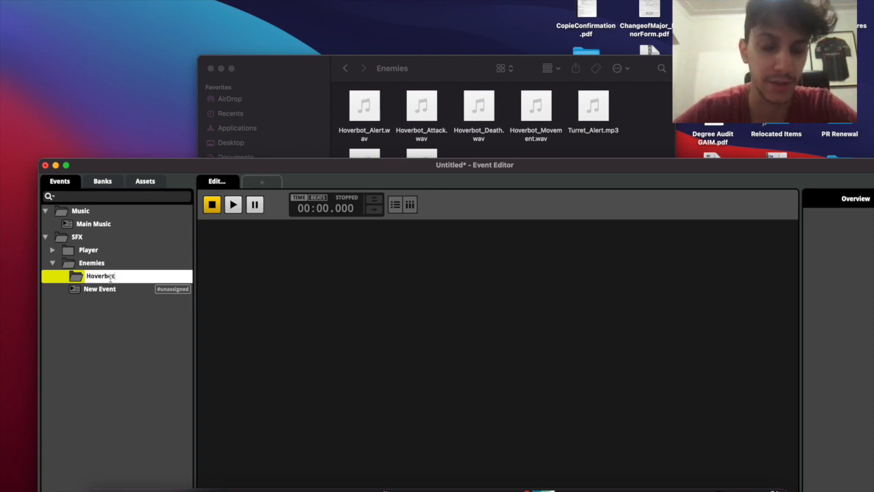
pyautogui.press('Return')
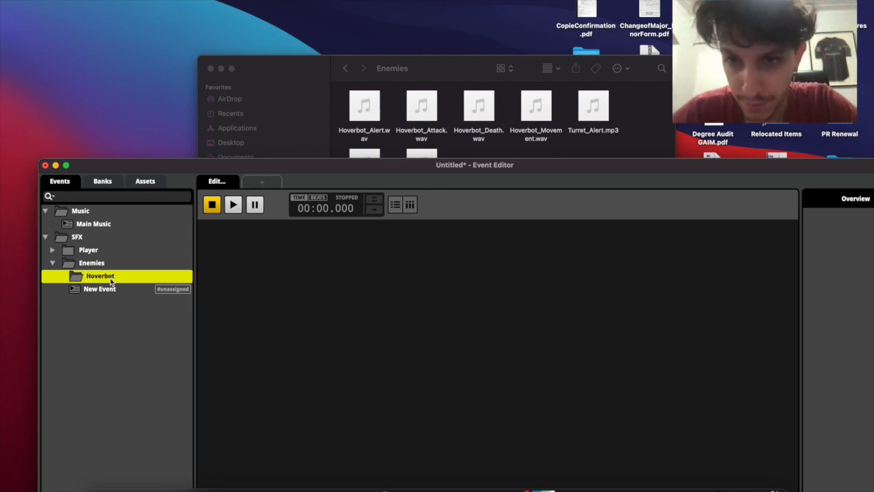
# Duplicate the Hoverbot folder and rename the copy to Turret
pyautogui.press('super+d')
pyautogui.click(97, 293)
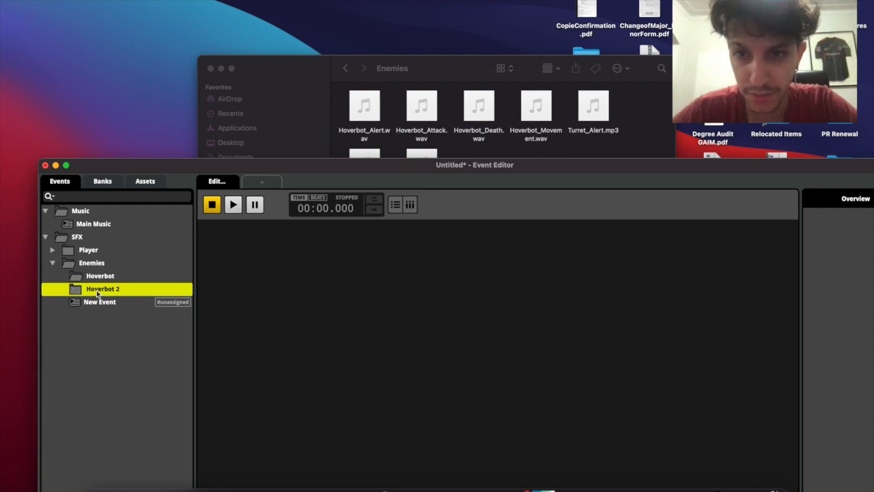
pyautogui.click(98, 294)
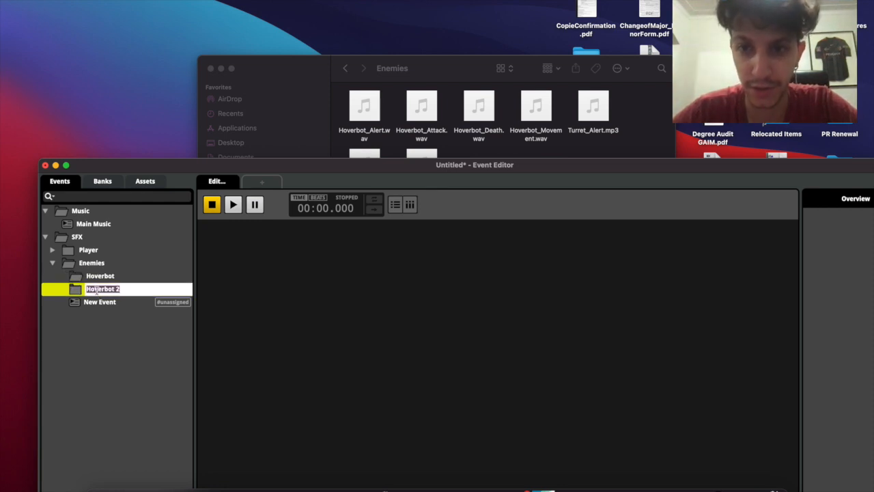
pyautogui.write('Turret')
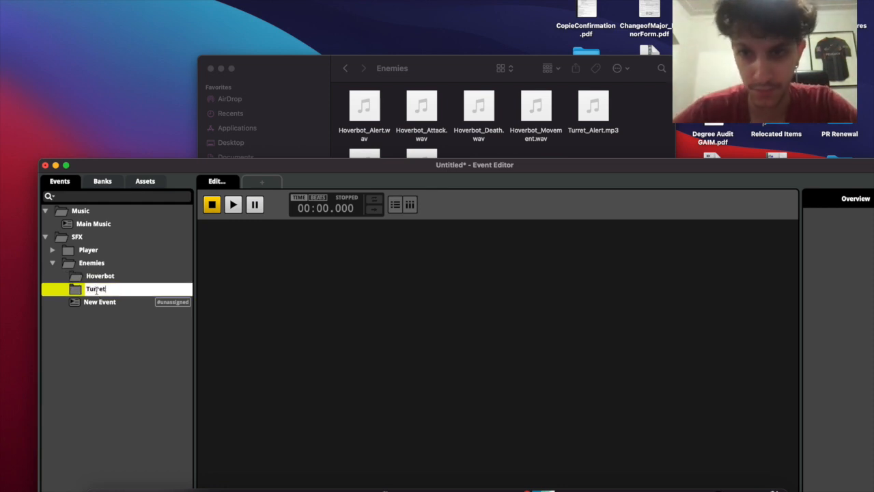
pyautogui.press('Return')
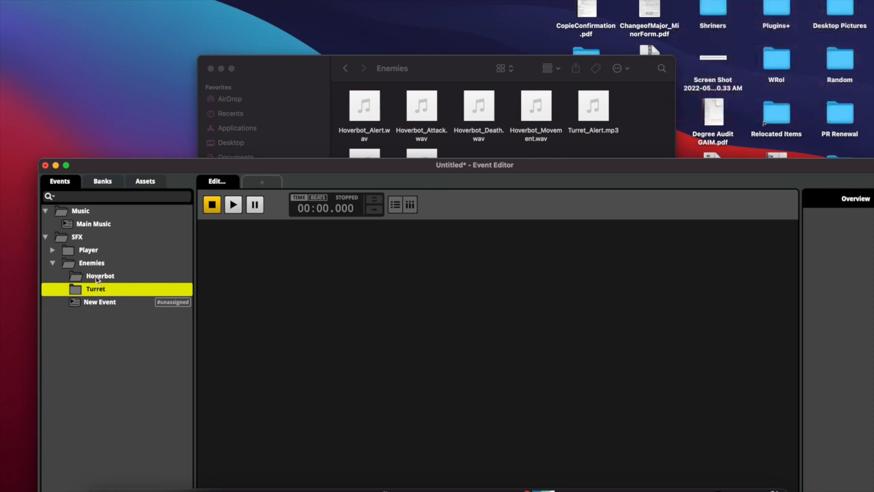
# Rename the New Event to Hoverbot Damage
pyautogui.click(88, 272)
pyautogui.click(95, 304)
pyautogui.doubleClick(94, 305)
pyautogui.write('Damage')
pyautogui.press('Return')
pyautogui.doubleClick(85, 301)
pyautogui.click(84, 300)
pyautogui.write('Hoverbot')
pyautogui.press('Return')
# Duplicate it as Turret Damage and move Hoverbot Damage into the Hoverbot folder
pyautogui.press('super+d')
pyautogui.write('Turret')
pyautogui.press('BackSpace')
pyautogui.press('BackSpace')
pyautogui.moveTo(102, 302)
pyautogui.mouseDown()
pyautogui.moveTo(99, 279)
pyautogui.moveTo(101, 304)
pyautogui.mouseUp()
# Assign the damage events to a bank
pyautogui.keyDown('super'); pyautogui.click(101, 304); pyautogui.keyUp('super')
pyautogui.rightClick(112, 288)
pyautogui.moveTo(161, 333)
pyautogui.click(290, 332)
pyautogui.click(116, 362)
# Create Hoverbot Attack in Hoverbot and duplicate it as Hoverbot Death and Hoverbot Movement
pyautogui.click(99, 276)
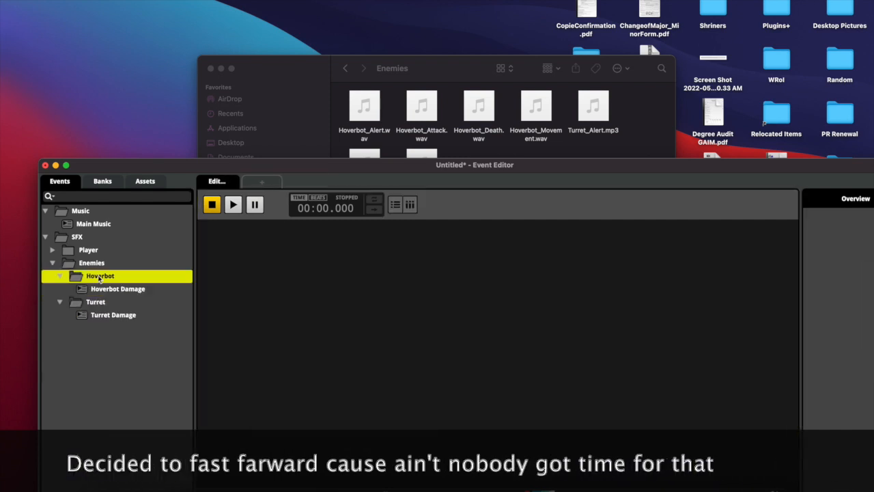
pyautogui.rightClick(106, 277)
pyautogui.moveTo(154, 283)
pyautogui.click(228, 307)
pyautogui.write('Hoverbot Attack')
pyautogui.press('Return')
pyautogui.press('super+d')
pyautogui.write('Hoverbot Death')
pyautogui.press('Return')
pyautogui.press('super+d')
pyautogui.write('Hoverbot Movement')
pyautogui.press('Return')
# Add another timeline event in Hoverbot and start naming it Hoverbot Alert
pyautogui.moveTo(310, 168); pyautogui.dragTo(321, 170)
pyautogui.rightClick(116, 277)
pyautogui.moveTo(162, 283)
pyautogui.click(238, 319)
pyautogui.click(144, 329)
pyautogui.rightClick(145, 330)
pyautogui.click(169, 272)
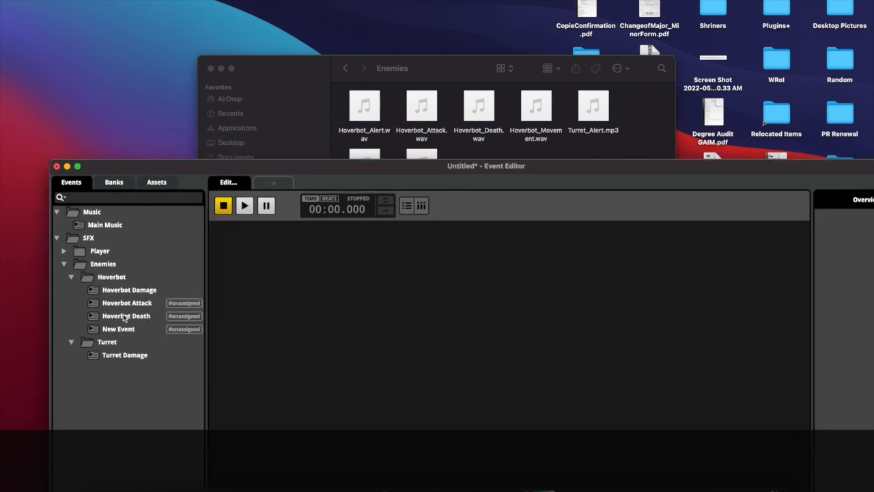
pyautogui.click(119, 331)
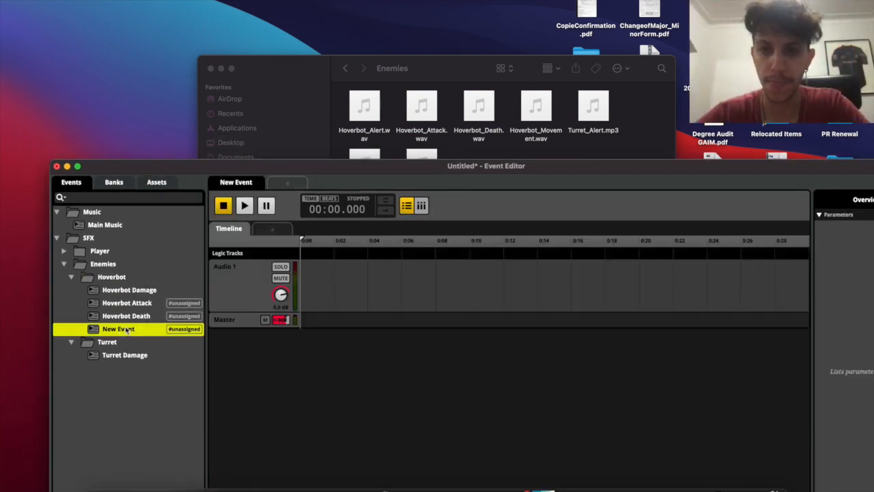
pyautogui.click(123, 330)
pyautogui.write('Hove')
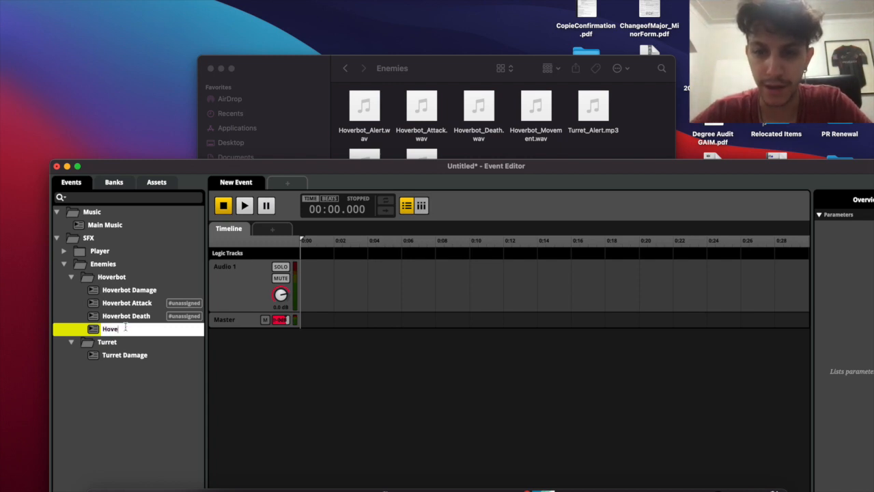
pyautogui.write('rbot ')
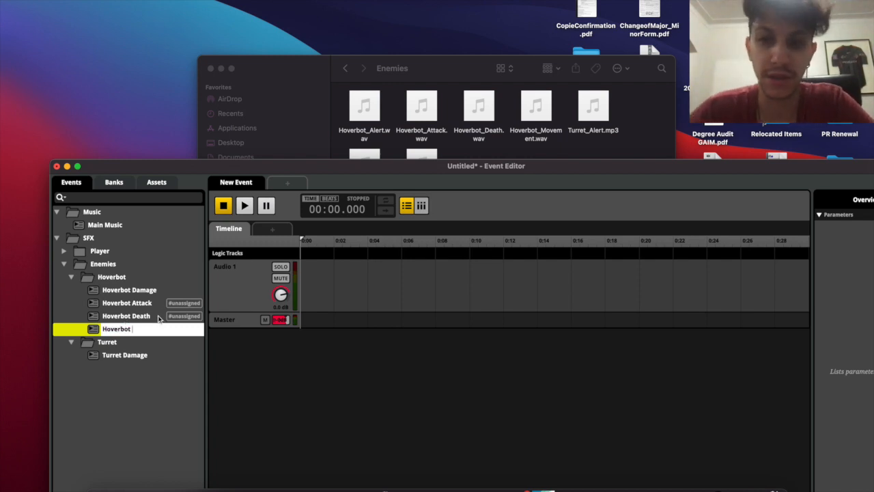
pyautogui.write('Alert')
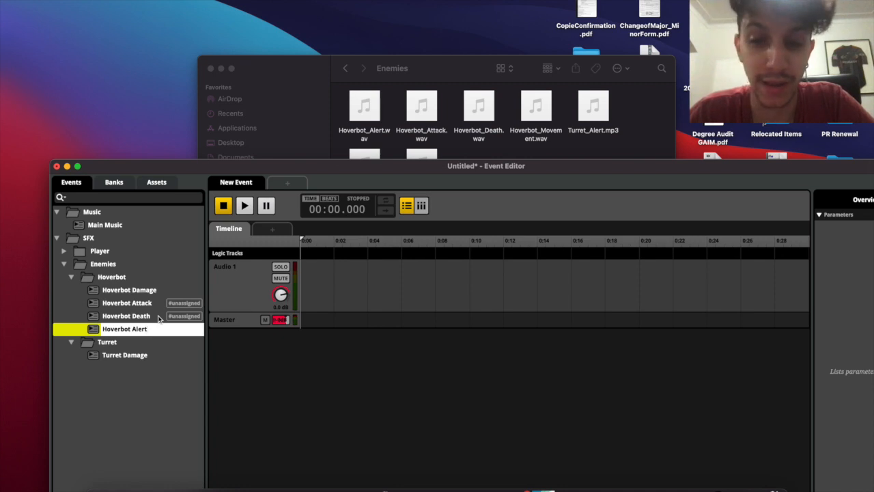
pyautogui.press('BackSpace')
pyautogui.press('BackSpace')
pyautogui.press('BackSpace')
pyautogui.press('BackSpace')
pyautogui.press('BackSpace')
pyautogui.press('BackSpace')
# Delete the leftover New Event, Hoverbot Attack and Hoverbot Damage from the Hoverbot folder
pyautogui.click(149, 316)
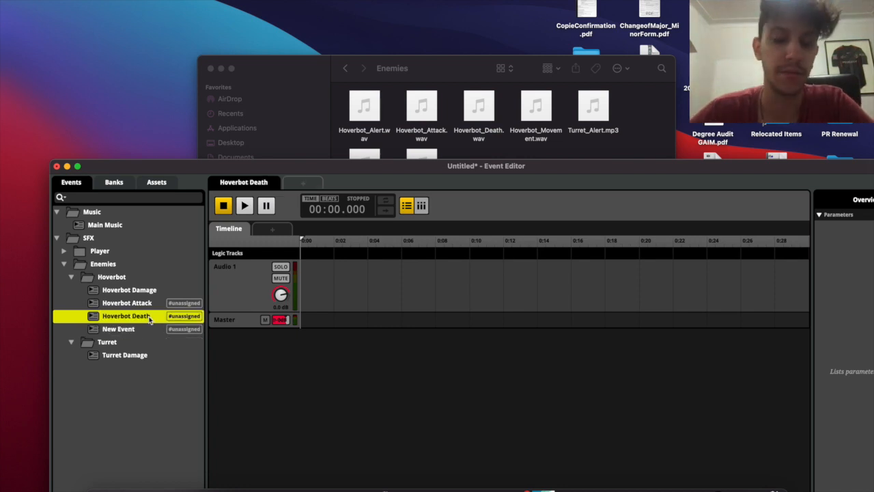
pyautogui.click(146, 329)
pyautogui.press('Delete')
pyautogui.click(146, 316)
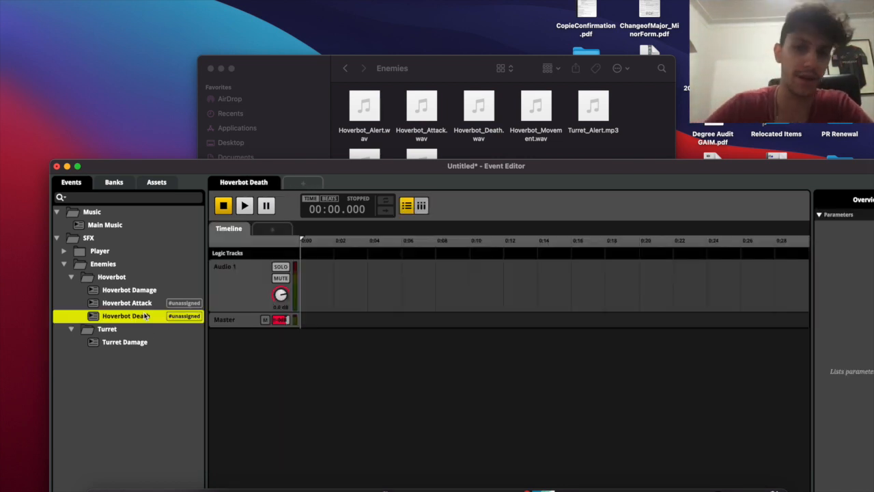
pyautogui.click(146, 306)
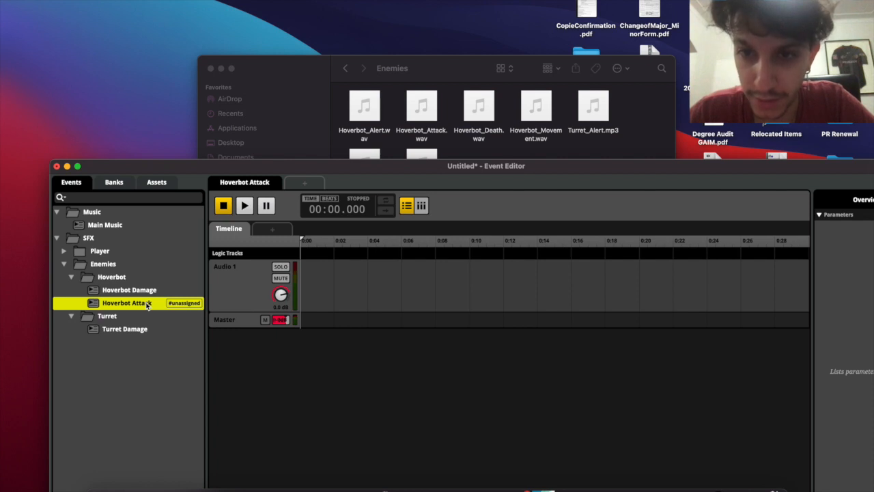
pyautogui.press('BackSpace')
pyautogui.click(148, 291)
pyautogui.press('BackSpace')
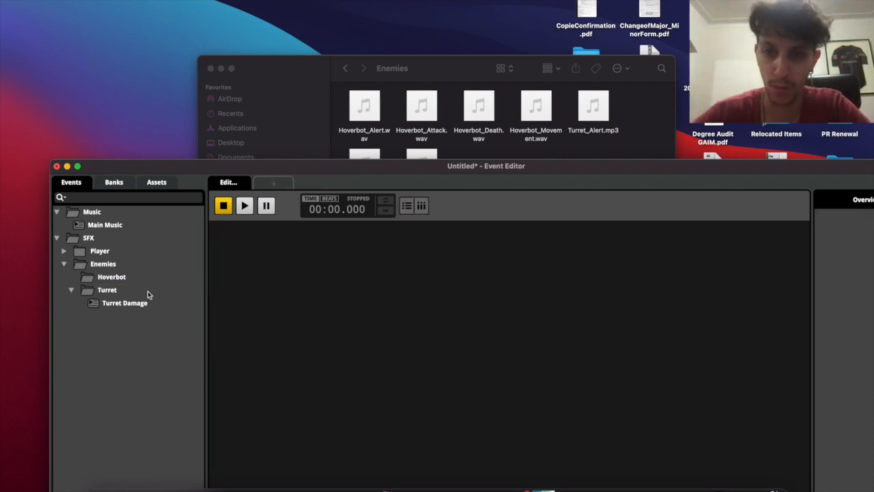
pyautogui.click(154, 279)
# Create a 3D timeline event named Hoverbot Alert in Hoverbot and make three copies
pyautogui.rightClick(156, 279)
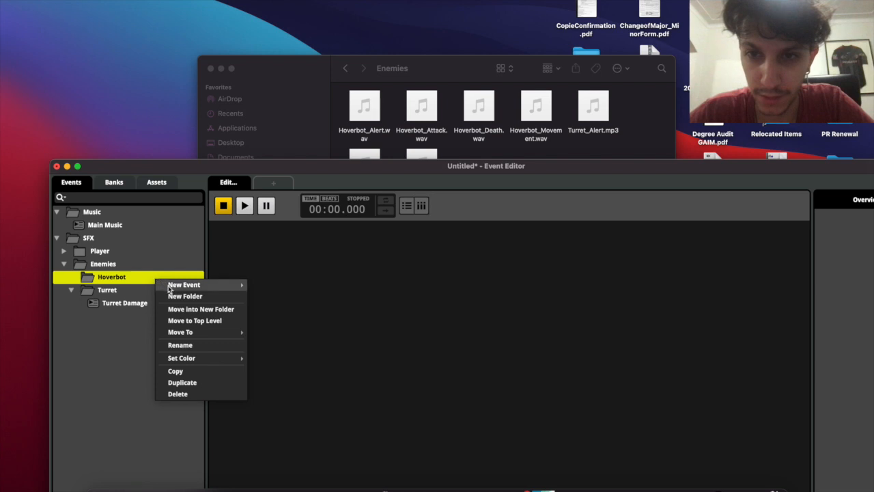
pyautogui.moveTo(237, 291)
pyautogui.click(273, 320)
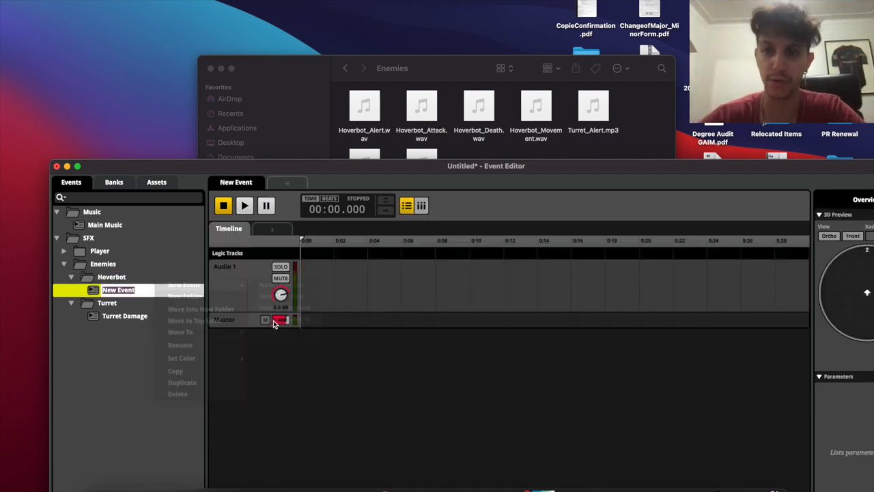
pyautogui.doubleClick(125, 289)
pyautogui.write('Hoverbot Al')
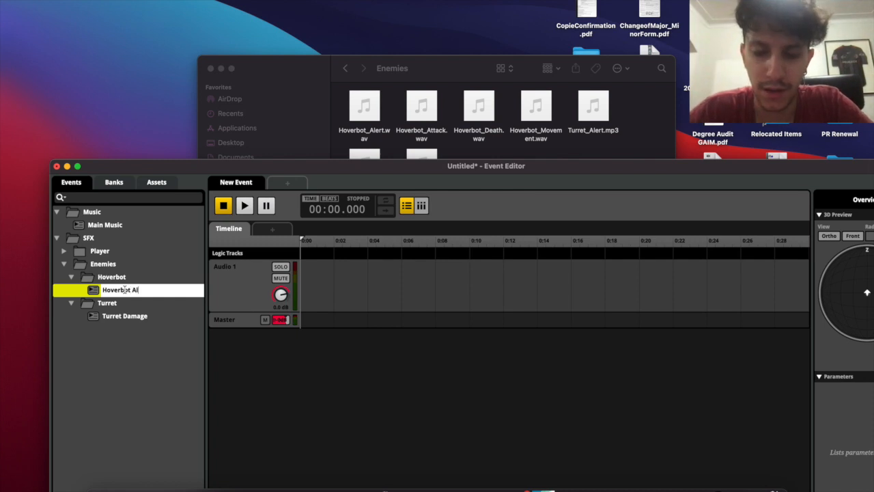
pyautogui.write('ert')
pyautogui.press('Return')
pyautogui.press('super+d')
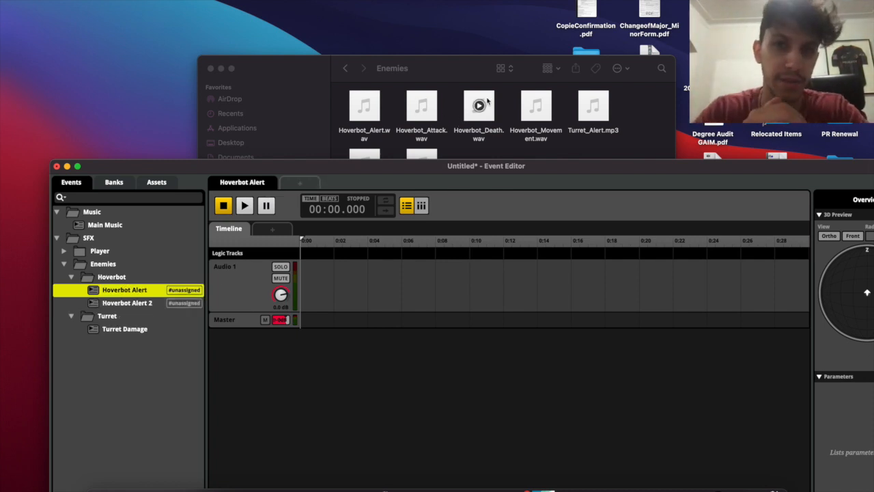
pyautogui.press('super+d')
pyautogui.press('super+d')
# Rename the copies to Hoverbot Attack, Hoverbot Death and Hoverbot Movement
pyautogui.click(139, 303)
pyautogui.click(140, 302)
pyautogui.click(149, 303)
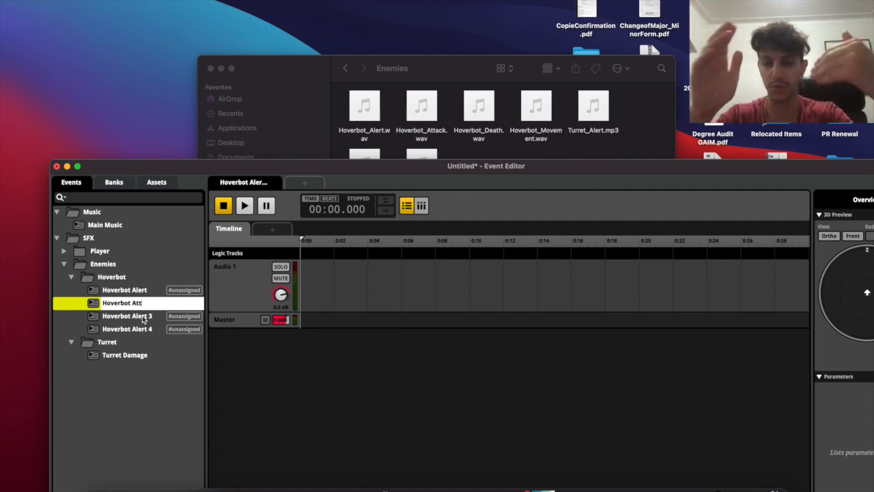
pyautogui.press('Return')
pyautogui.doubleClick(153, 316)
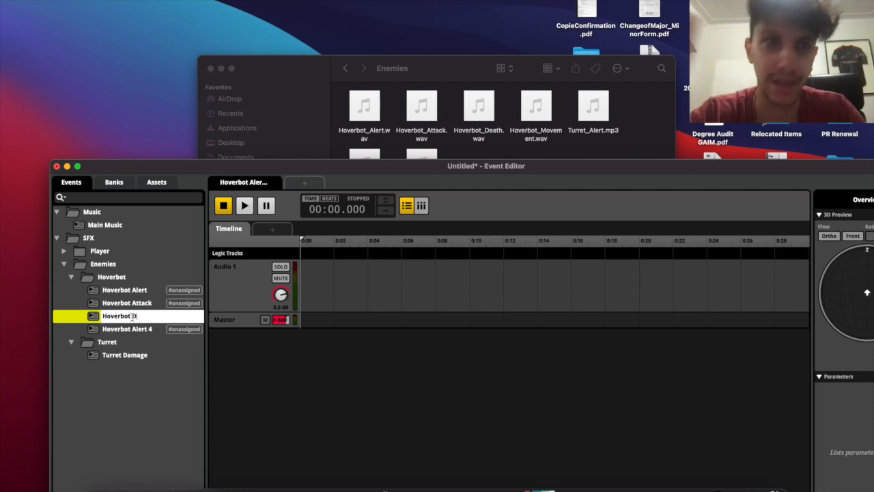
pyautogui.write('Death')
pyautogui.press('Return')
pyautogui.doubleClick(143, 329)
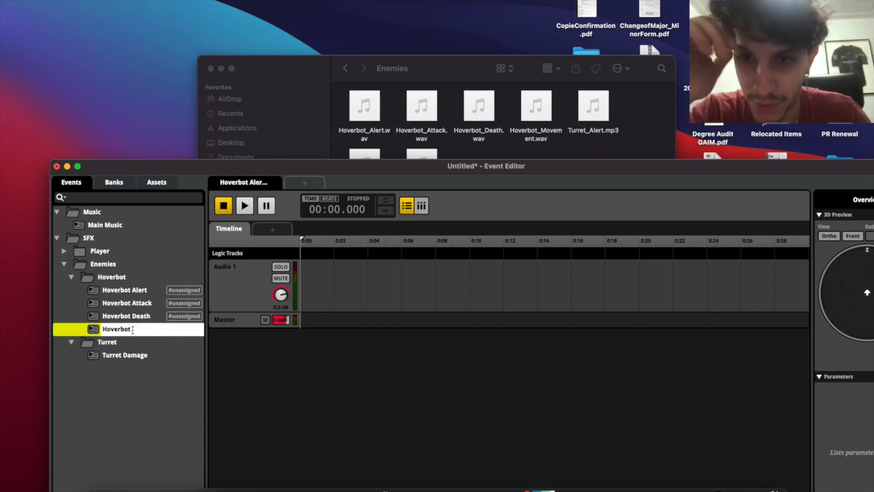
pyautogui.write('Movement')
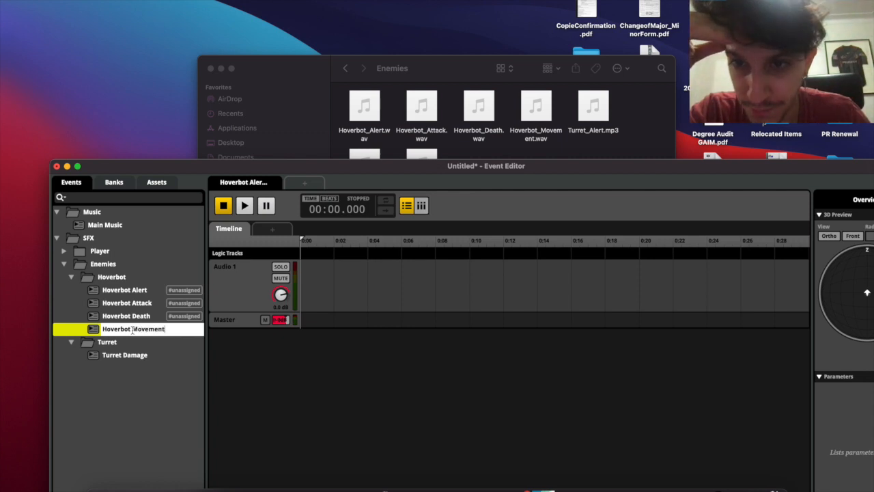
pyautogui.press('Return')
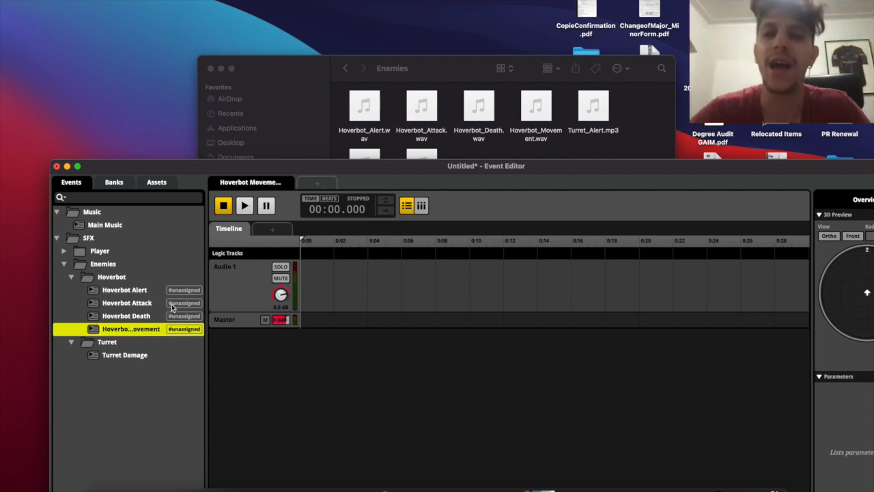
# Assign all four Hoverbot events to the Master bank
pyautogui.keyDown('shift'); pyautogui.click(139, 292); pyautogui.keyUp('shift')
pyautogui.rightClick(137, 308)
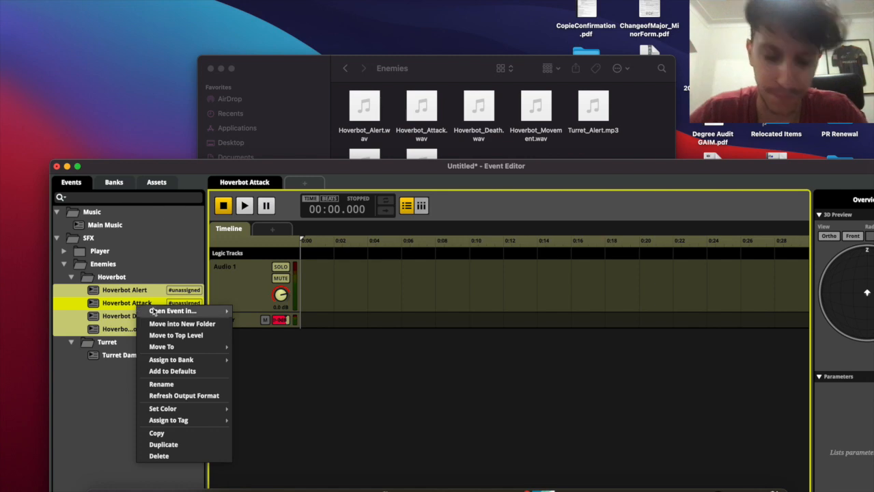
pyautogui.moveTo(180, 362)
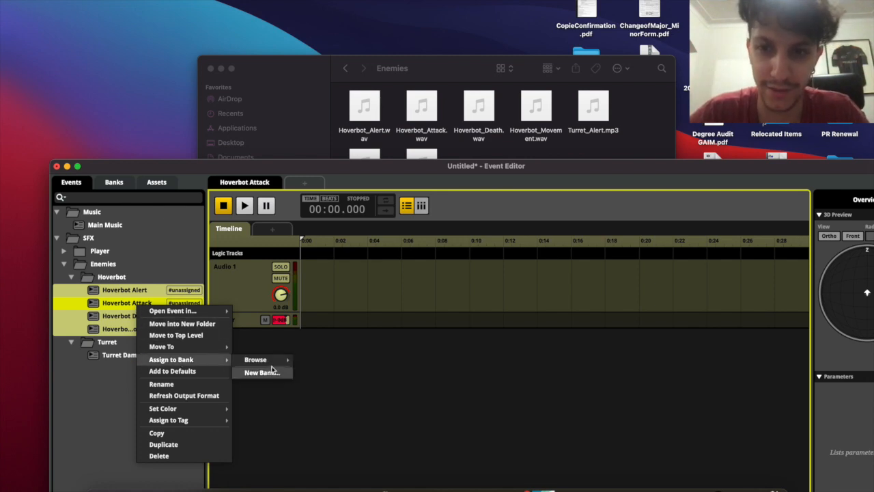
pyautogui.moveTo(272, 362)
pyautogui.click(316, 382)
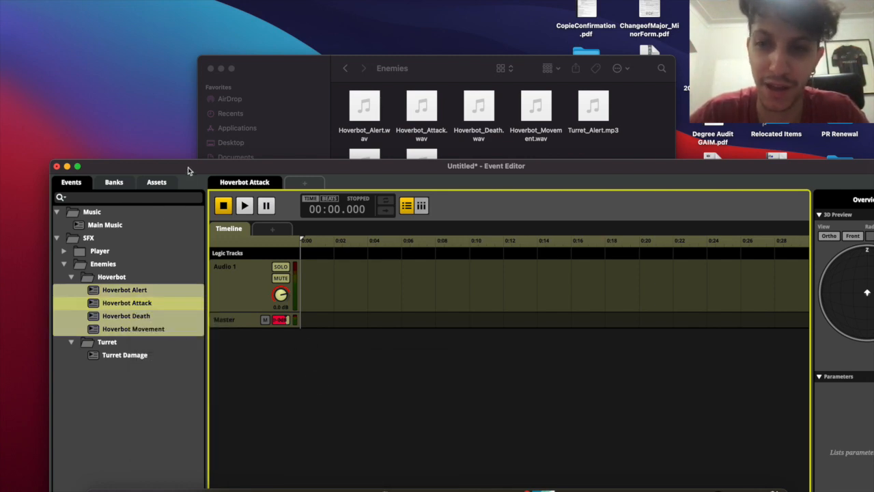
pyautogui.doubleClick(188, 168)
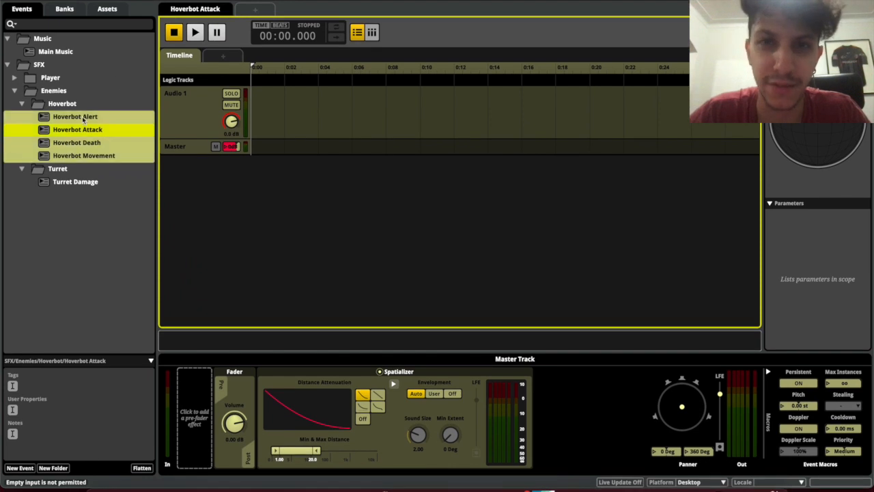
# Toggle the spatializer bypass on Hoverbot Alert and raise its max distance to 30
pyautogui.click(83, 116)
pyautogui.click(77, 105)
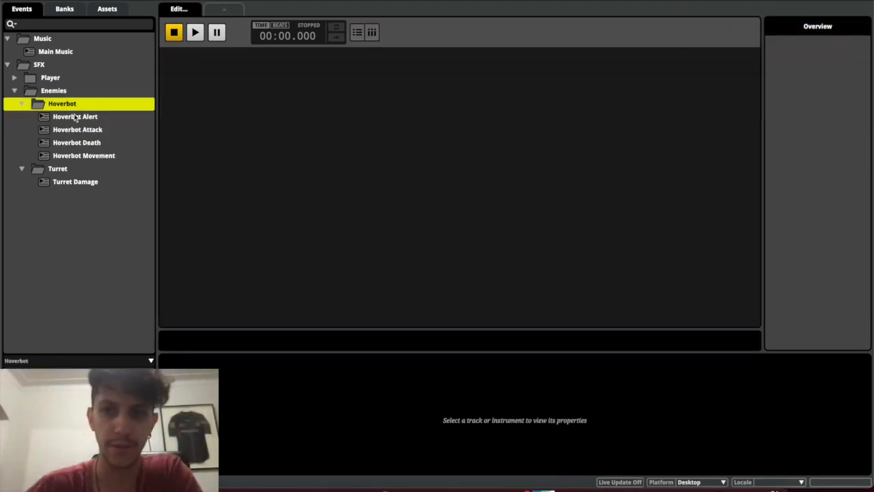
pyautogui.click(75, 117)
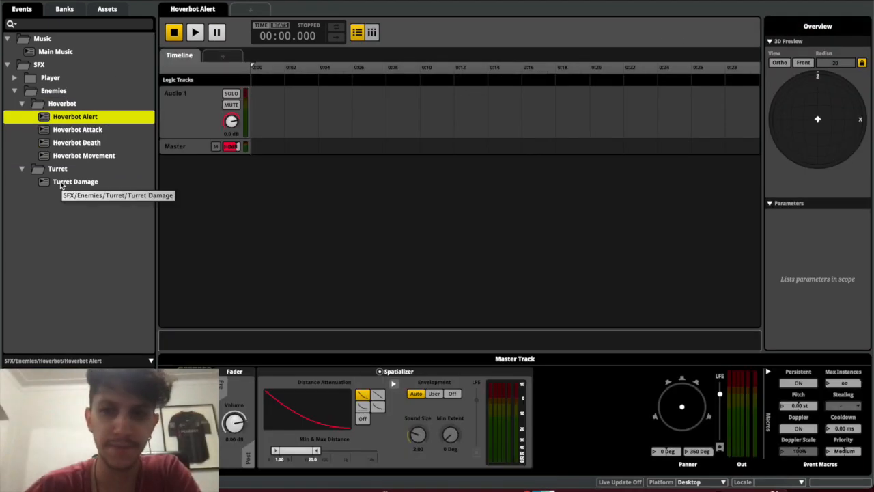
pyautogui.click(61, 183)
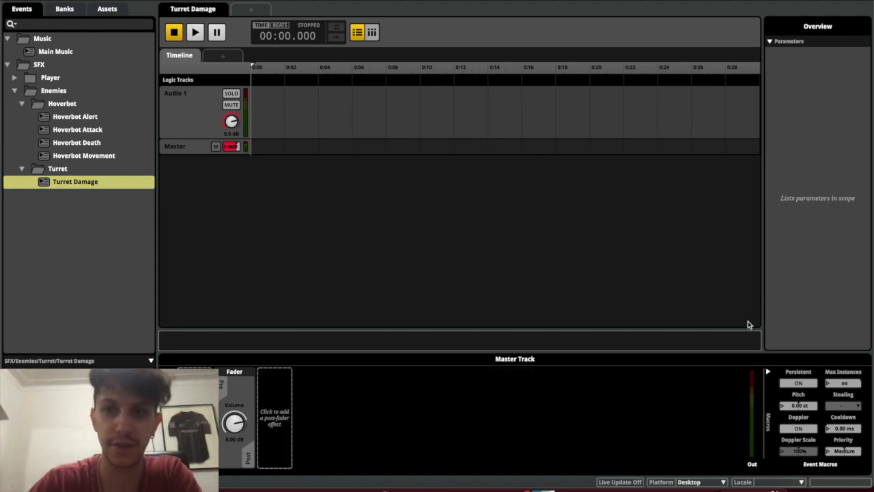
pyautogui.click(75, 117)
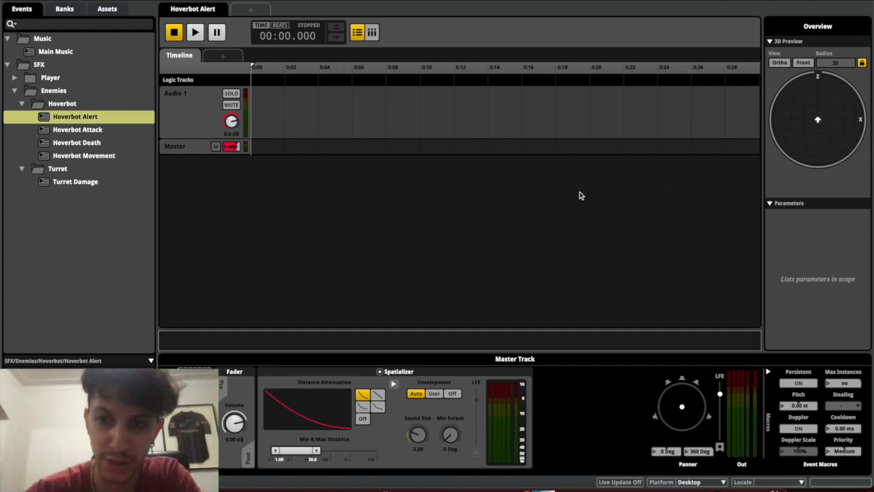
pyautogui.click(380, 372)
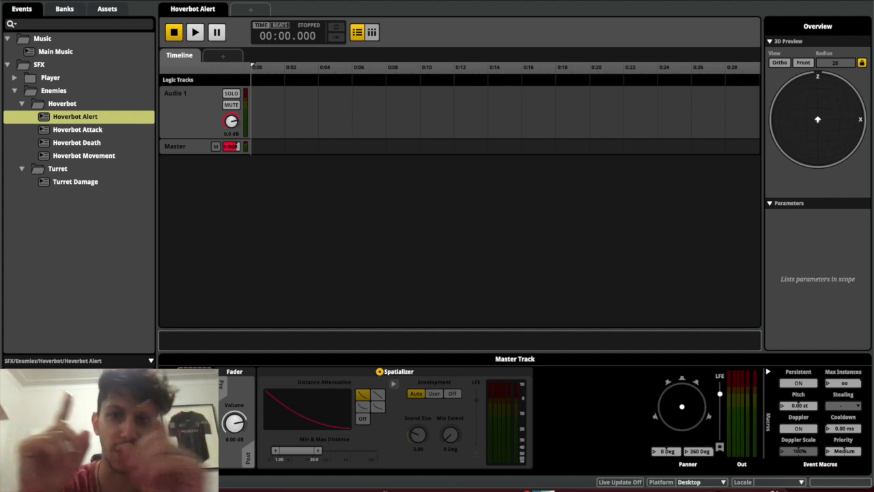
pyautogui.moveTo(316, 452)
pyautogui.mouseDown()
pyautogui.moveTo(331, 451)
pyautogui.moveTo(318, 452)
pyautogui.mouseUp()
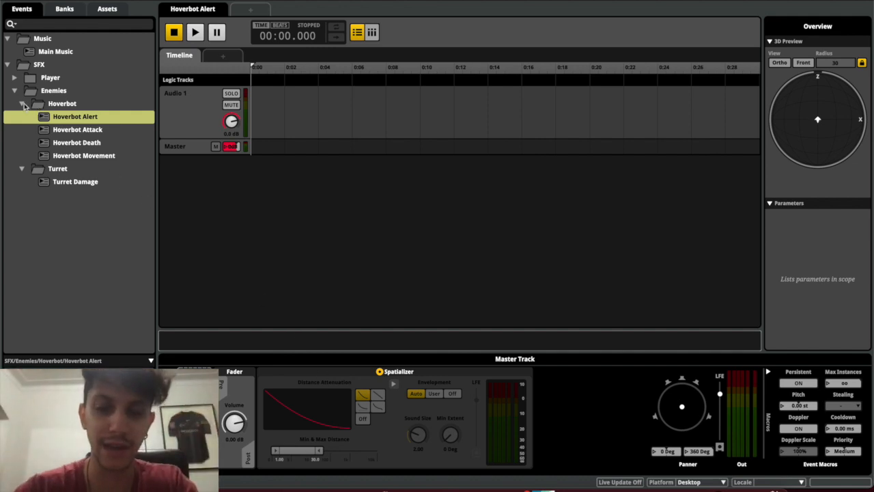
# Collapse Hoverbot and delete the Turret Damage event from the Turret folder
pyautogui.click(23, 104)
pyautogui.click(59, 119)
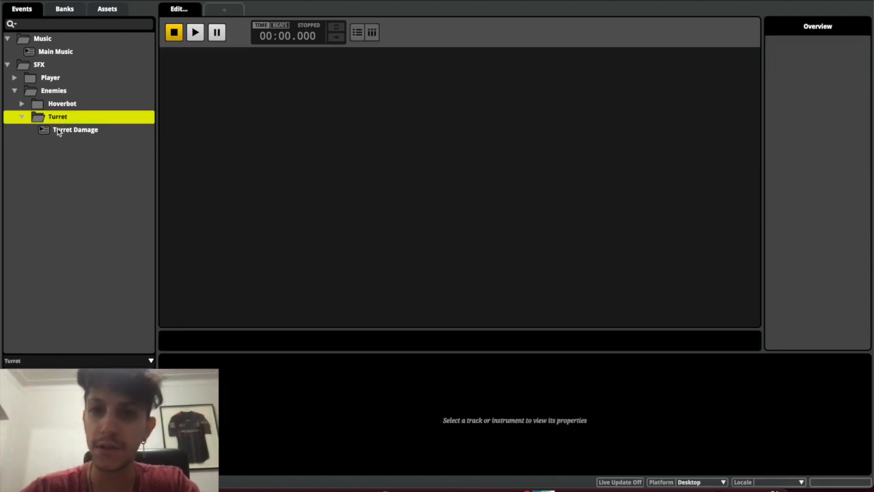
pyautogui.click(59, 131)
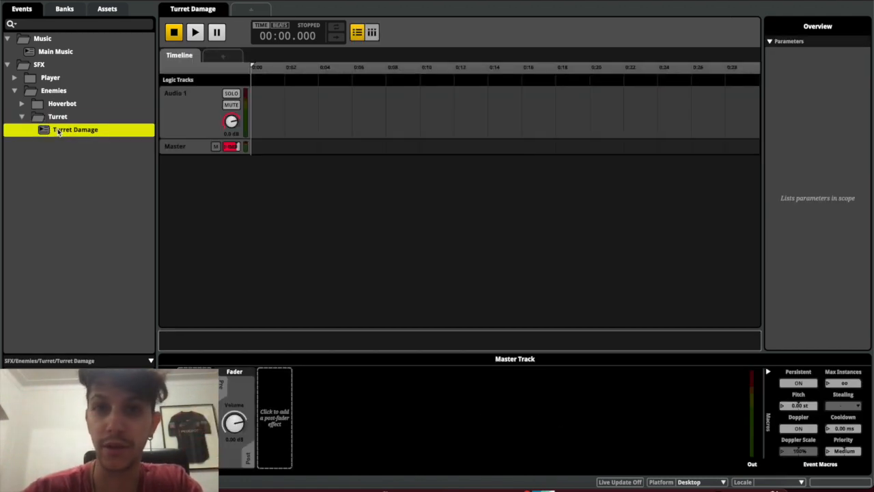
pyautogui.rightClick(59, 131)
pyautogui.click(121, 328)
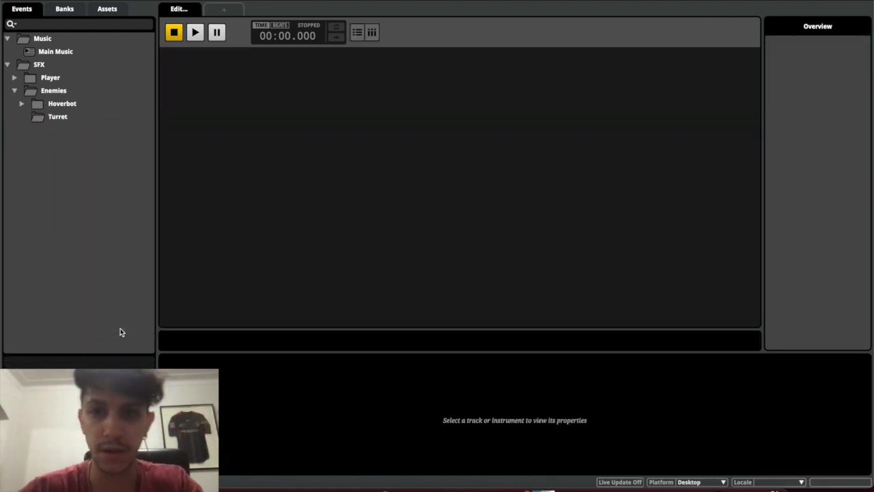
pyautogui.click(58, 116)
# Create 3D timeline events in Turret named Turret Alert, Turret Damage, Turret Attack and Turret Death
pyautogui.rightClick(61, 115)
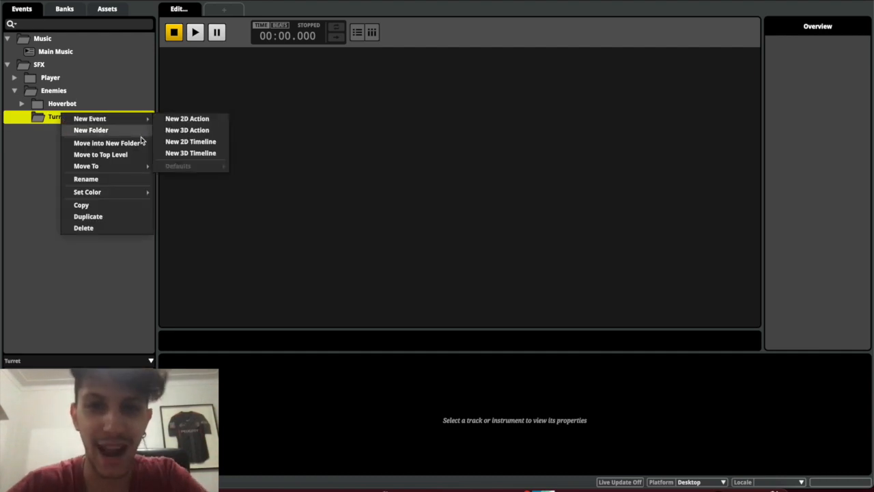
pyautogui.click(191, 153)
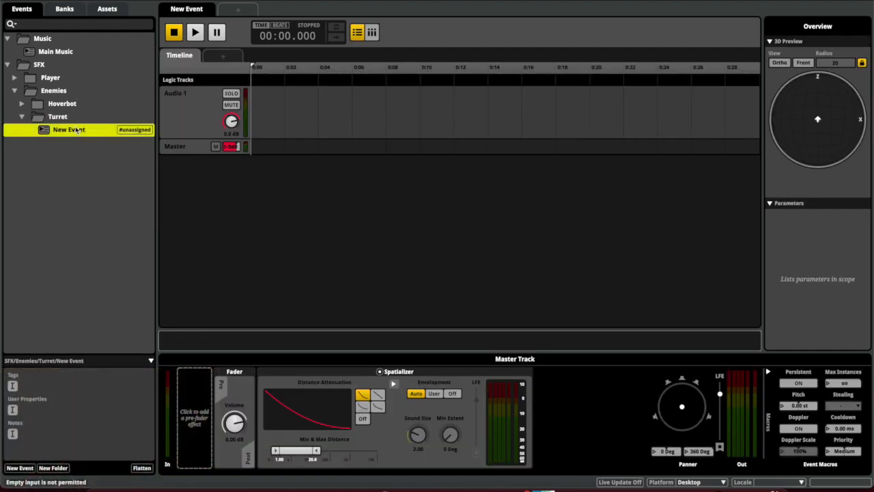
pyautogui.write('Tueert')
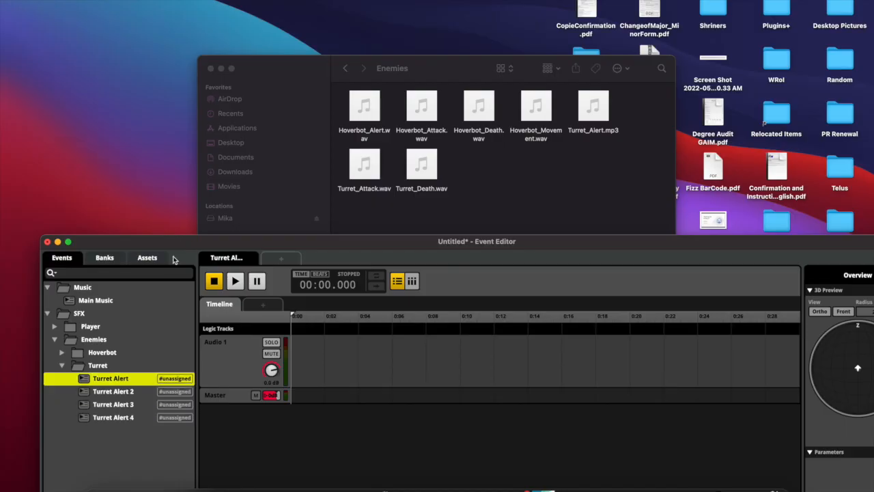
pyautogui.doubleClick(137, 391)
pyautogui.write('Turret Damage')
pyautogui.press('Return')
pyautogui.doubleClick(146, 404)
pyautogui.write('Turret Atta')
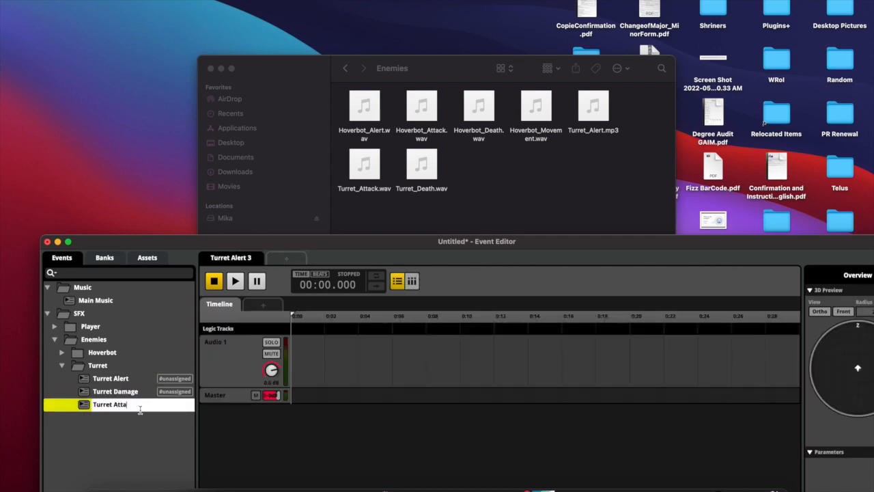
pyautogui.write('ck')
pyautogui.press('Return')
pyautogui.press('super+d')
pyautogui.write('Turret Death')
pyautogui.press('Return')
# Assign the four Turret events to the Master bank and collapse the Turret and Enemies folders
pyautogui.click(62, 258)
pyautogui.click(62, 366)
pyautogui.click(55, 339)
pyautogui.click(48, 313)
pyautogui.click(345, 68)
# Create a new folder named 'Misc' inside the SFX folder
pyautogui.rightClick(78, 313)
pyautogui.click(109, 330)
pyautogui.write('Misc')
pyautogui.press('Return')
# Add 2D timeline events Notification On, Notification Off and Healing to the Misc folder
pyautogui.rightClick(87, 351)
pyautogui.moveTo(127, 355)
pyautogui.click(232, 378)
pyautogui.write('Notification On')
pyautogui.press('Return')
pyautogui.press('super+d')
pyautogui.write('Notification Off')
pyautogui.press('Return')
pyautogui.press('super+d')
pyautogui.write('Healing')
pyautogui.press('Return')
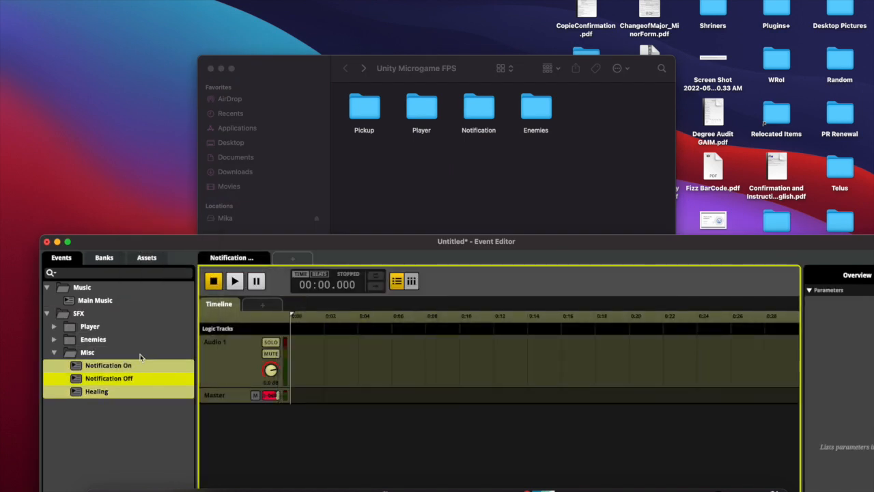
# Browse the Pickup, Player and Notification sound folders in Finder, returning to Unity Microgame FPS
pyautogui.click(142, 367)
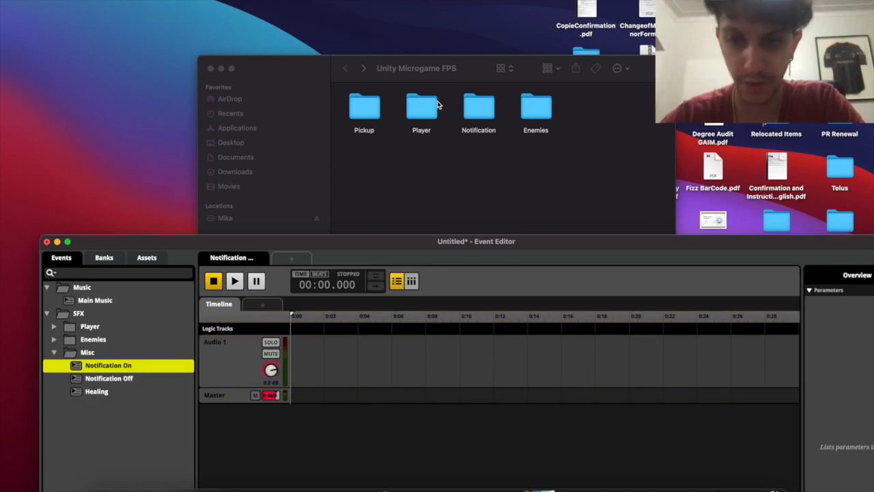
pyautogui.click(371, 111)
pyautogui.doubleClick(371, 111)
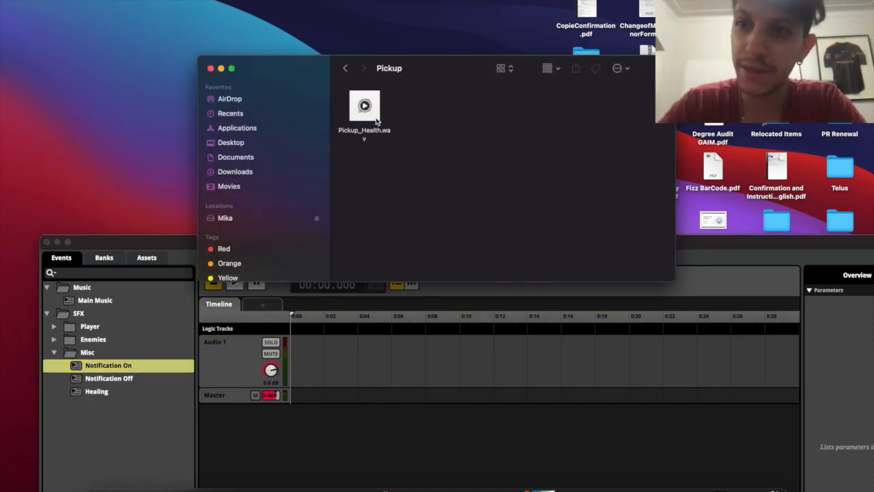
pyautogui.click(347, 71)
pyautogui.doubleClick(421, 106)
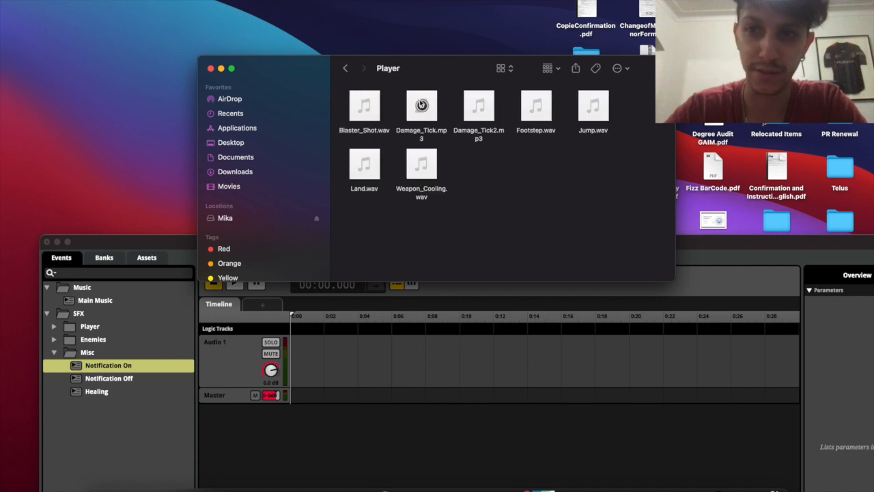
pyautogui.click(345, 68)
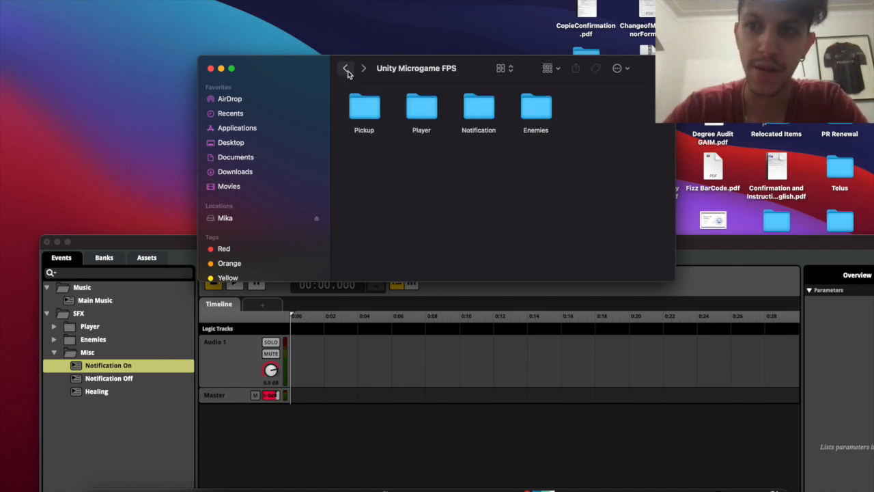
pyautogui.doubleClick(478, 110)
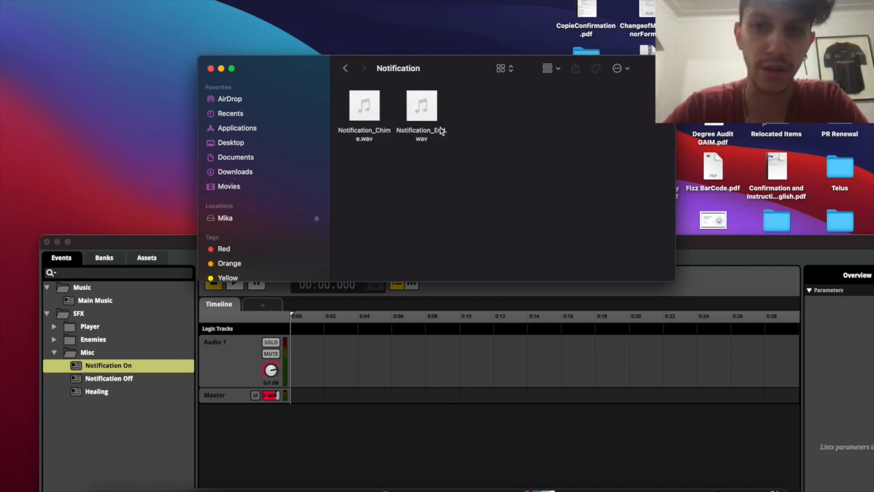
pyautogui.click(347, 69)
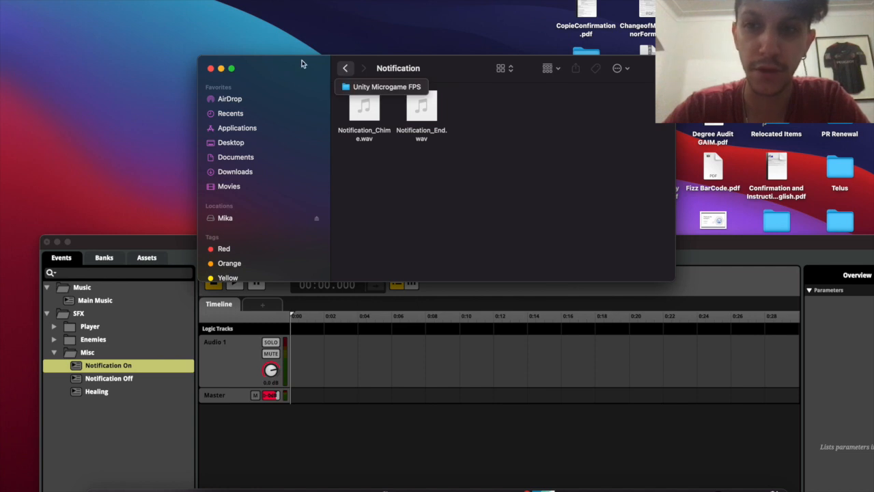
pyautogui.click(347, 70)
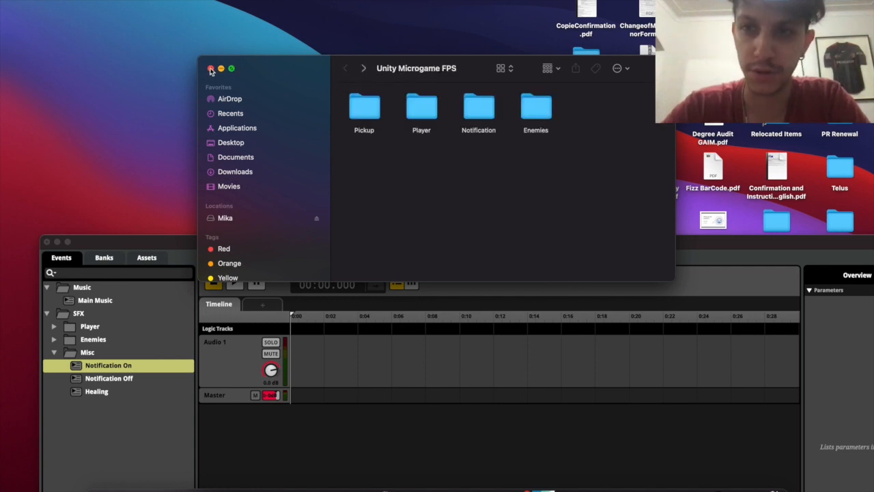
# Reopen the Unity Microgame FPS sound folder and select the Player folder in the event editor
pyautogui.click(212, 68)
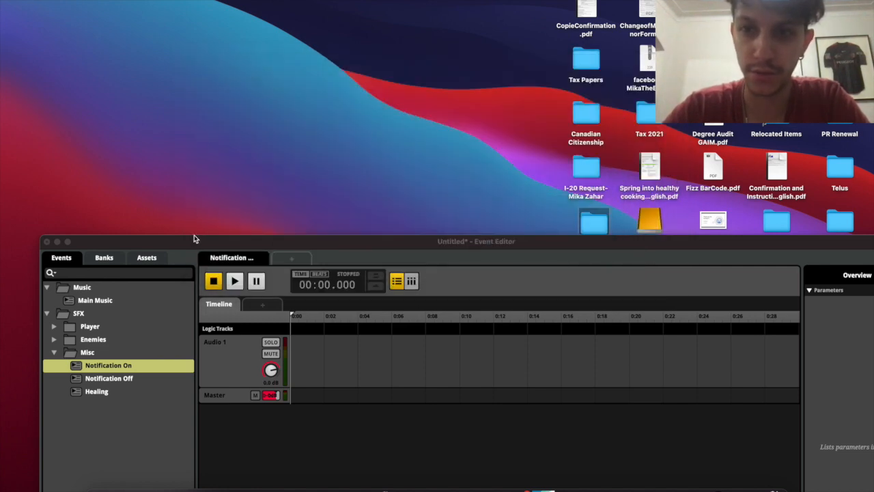
pyautogui.doubleClick(593, 220)
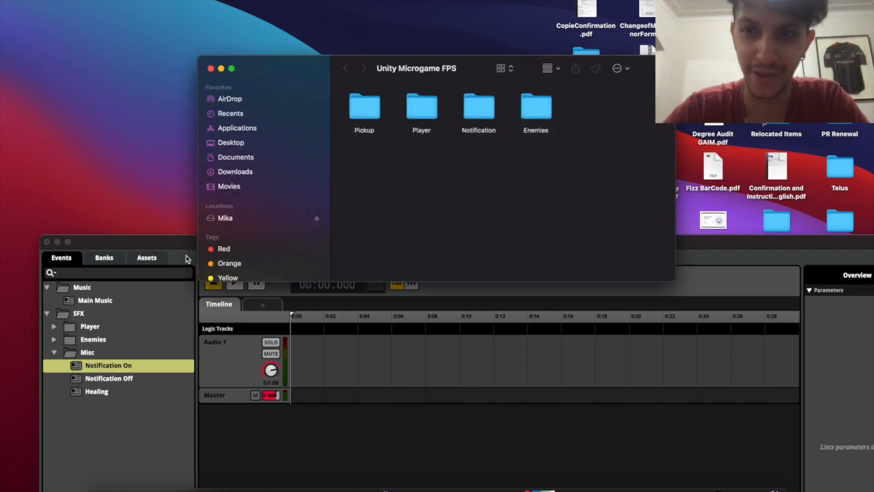
pyautogui.click(94, 327)
pyautogui.click(94, 327)
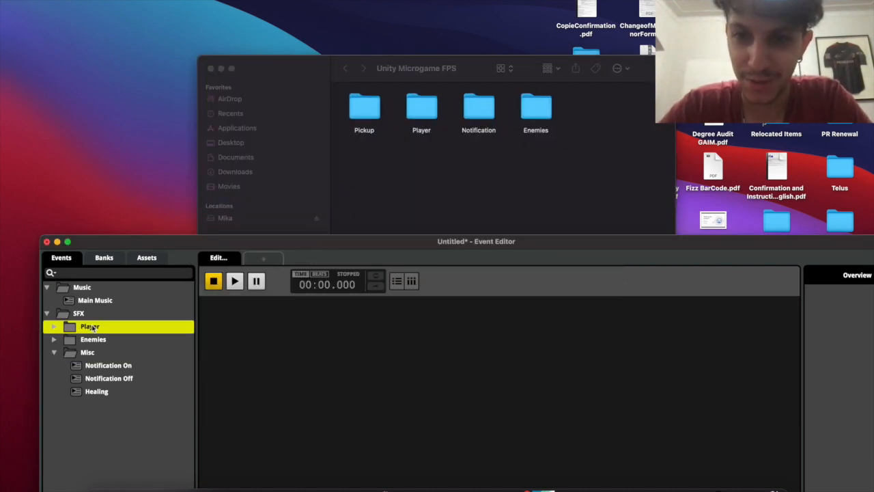
# Place Blaster_Shot.wav on the Blaster event's Audio 1 track at 0:00
pyautogui.click(54, 327)
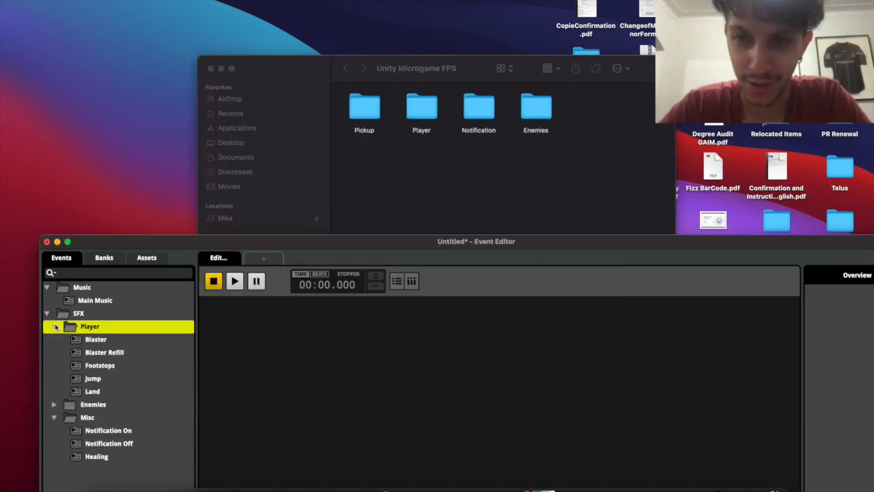
pyautogui.click(95, 341)
pyautogui.click(422, 109)
pyautogui.doubleClick(422, 109)
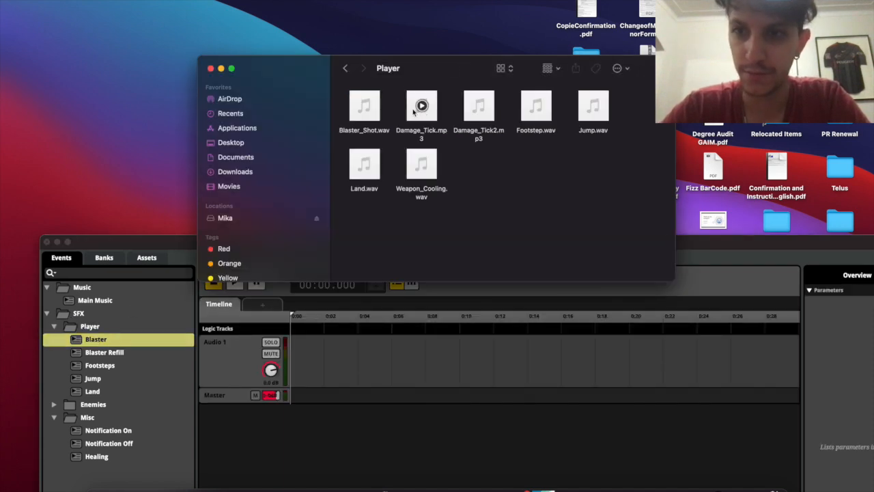
pyautogui.moveTo(375, 114); pyautogui.dragTo(316, 369)
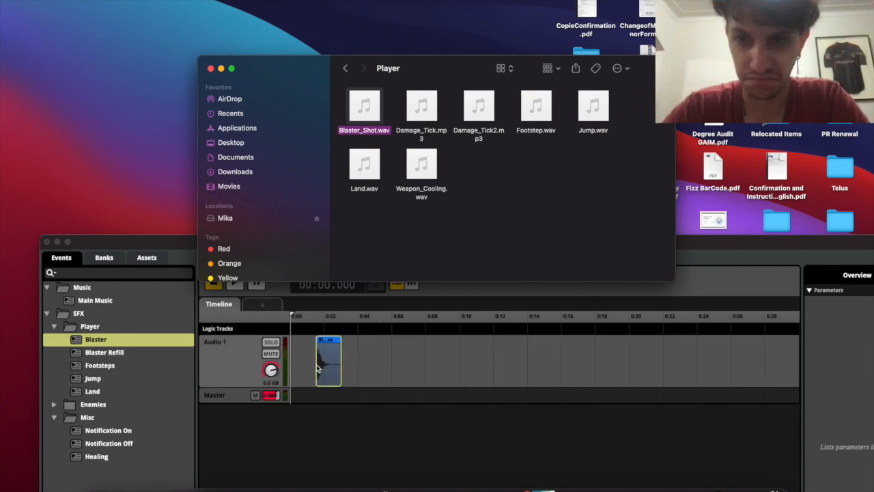
pyautogui.moveTo(333, 342); pyautogui.dragTo(306, 344)
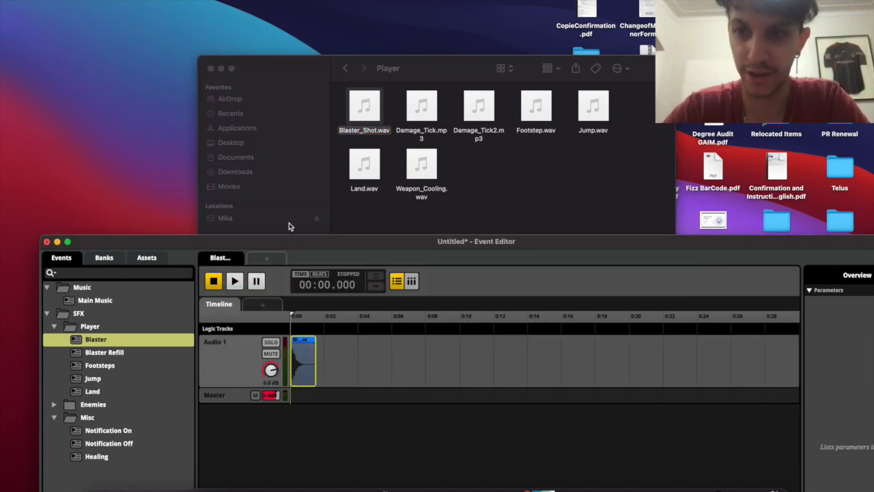
# Preview the Blaster event twice and build the Master bank for Desktop
pyautogui.moveTo(278, 244); pyautogui.dragTo(235, 0)
pyautogui.press('space')
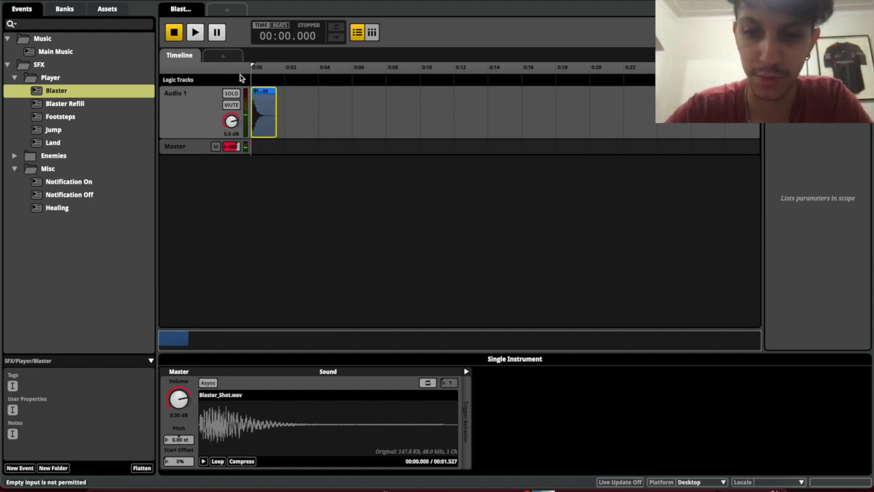
pyautogui.press('space')
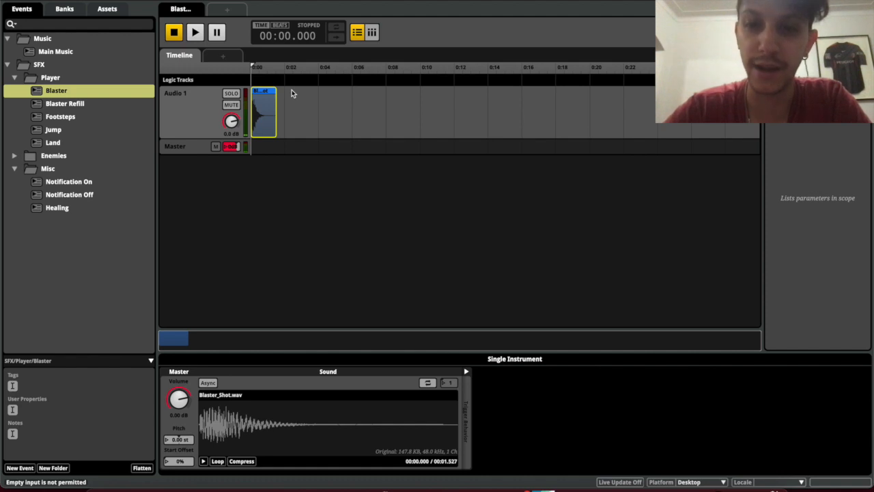
pyautogui.press('super+b')
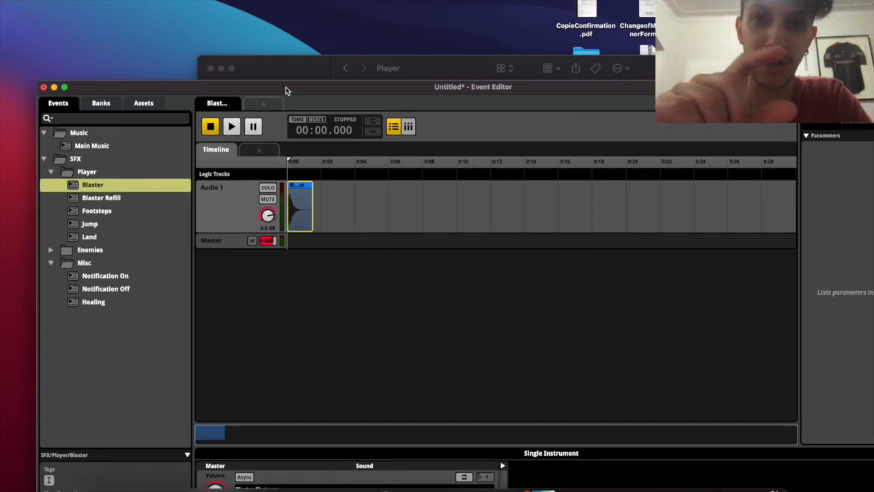
pyautogui.moveTo(285, 87); pyautogui.dragTo(255, 173)
# Place Weapon_Cooling.wav at 0:00 on the Blaster Refill track and preview it
pyautogui.click(96, 284)
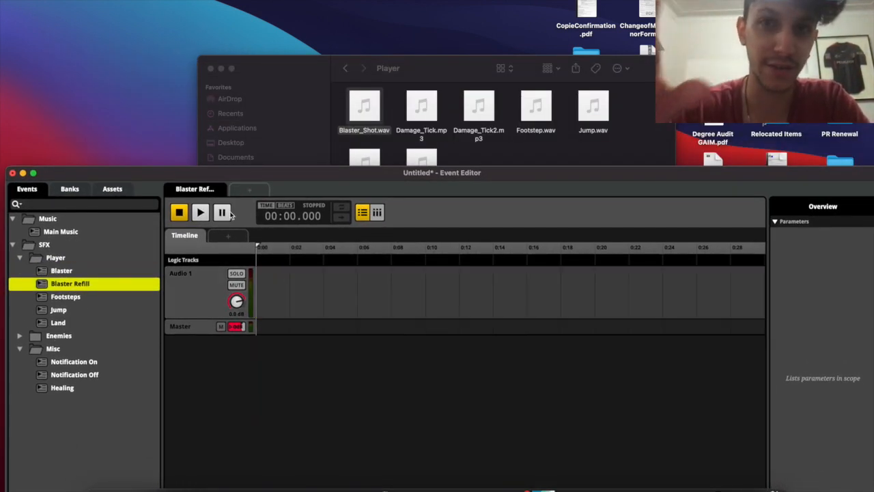
pyautogui.moveTo(460, 175); pyautogui.dragTo(276, 334)
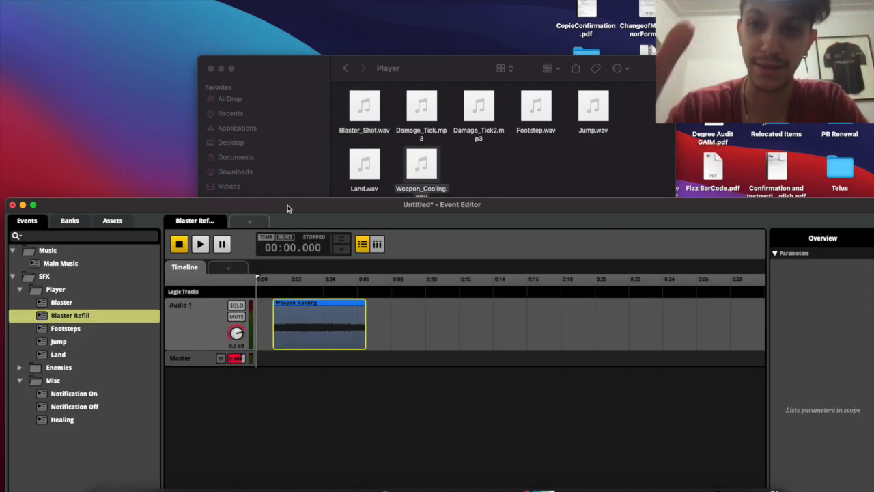
pyautogui.moveTo(288, 208); pyautogui.dragTo(289, 0)
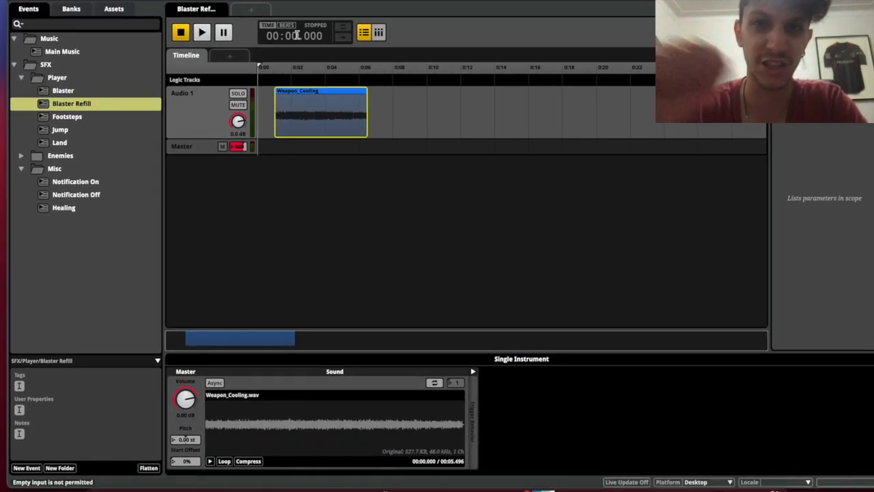
pyautogui.moveTo(297, 91); pyautogui.dragTo(275, 92)
pyautogui.press('space')
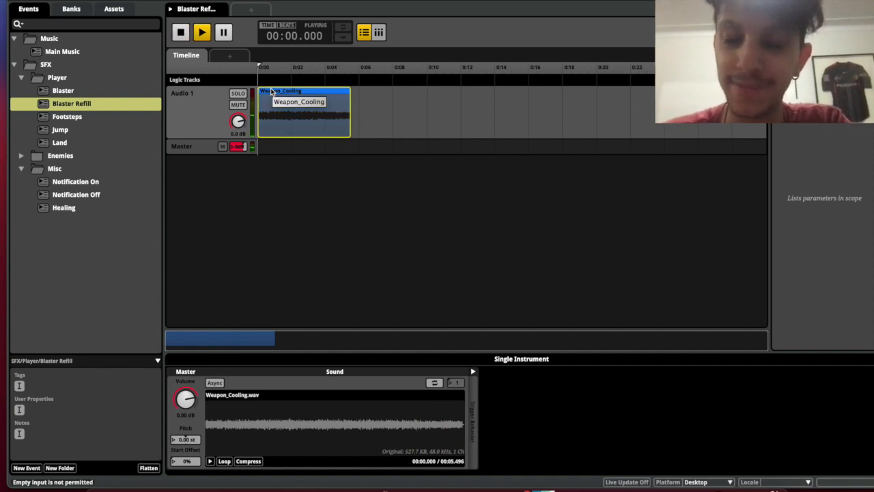
pyautogui.click(103, 116)
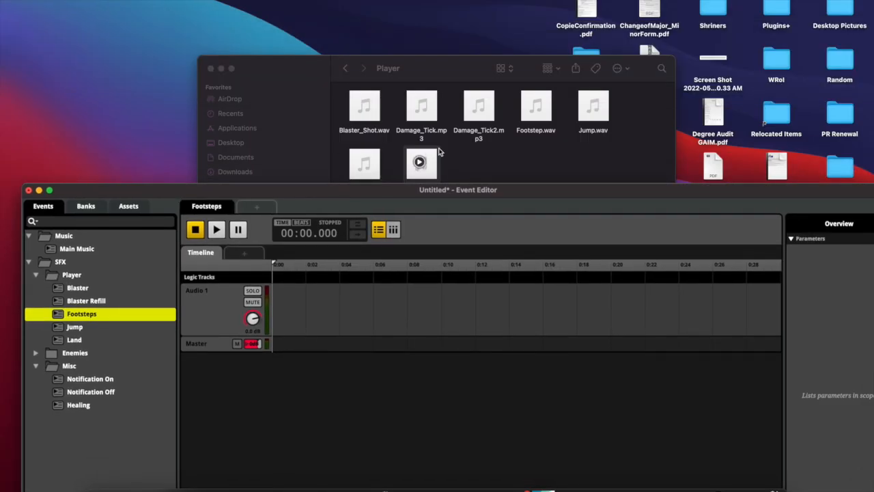
# Place Footstep.wav at the start of the Footsteps event's track and preview it
pyautogui.moveTo(452, 71); pyautogui.dragTo(462, 35)
pyautogui.moveTo(546, 68); pyautogui.dragTo(288, 319)
pyautogui.moveTo(175, 188); pyautogui.dragTo(166, 99)
pyautogui.moveTo(282, 205); pyautogui.dragTo(261, 209)
pyautogui.press('space')
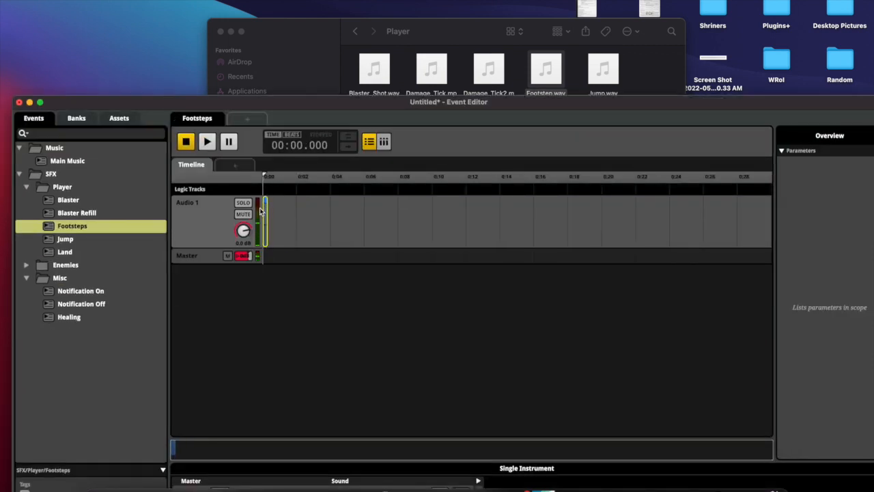
pyautogui.press('space')
pyautogui.moveTo(281, 106); pyautogui.dragTo(270, 153)
# Place Jump.wav and Land.wav at the start of the Jump and Land events, previewing each
pyautogui.click(87, 288)
pyautogui.moveTo(615, 81); pyautogui.dragTo(254, 286)
pyautogui.press('space')
pyautogui.press('Down')
pyautogui.moveTo(375, 127); pyautogui.dragTo(255, 273)
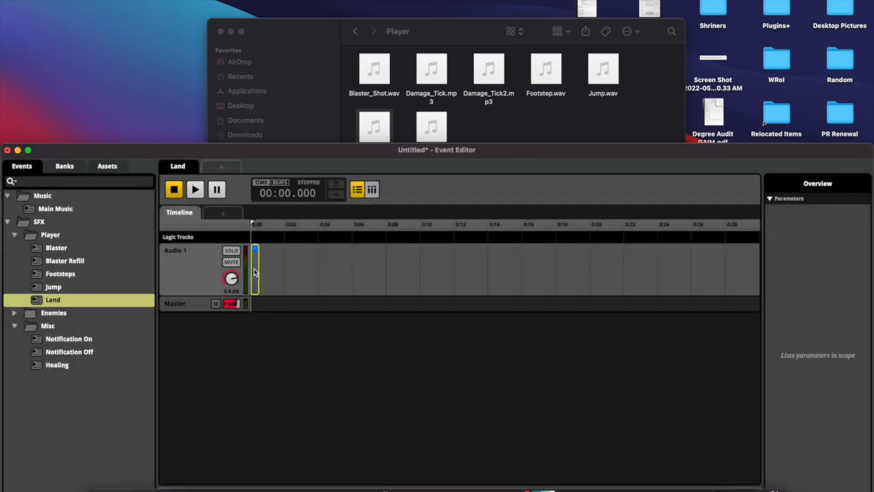
pyautogui.press('space')
pyautogui.press('space')
pyautogui.press('space')
pyautogui.press('space')
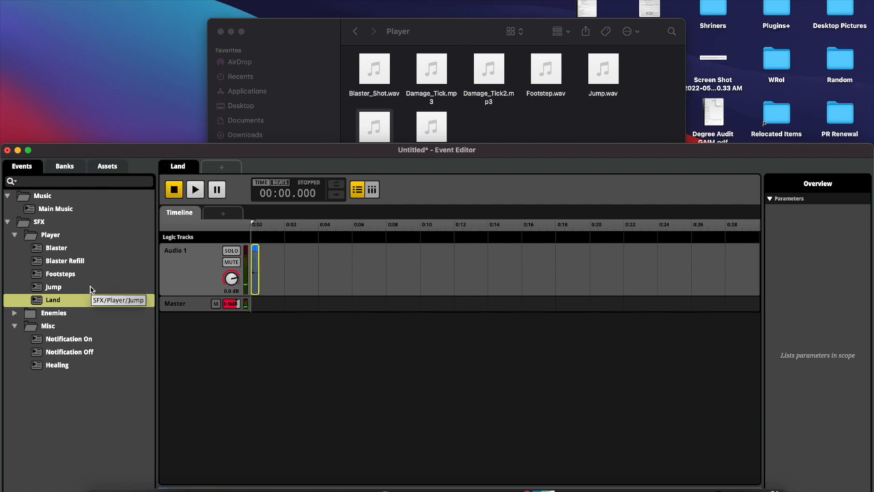
pyautogui.moveTo(157, 153); pyautogui.dragTo(166, 4)
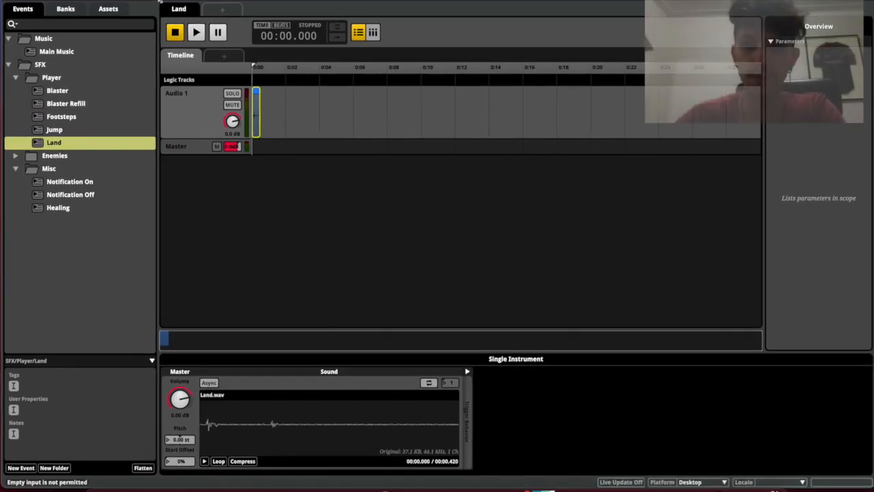
# Save the project as 'FMOD Workshop' in the home folder
pyautogui.press('super+s')
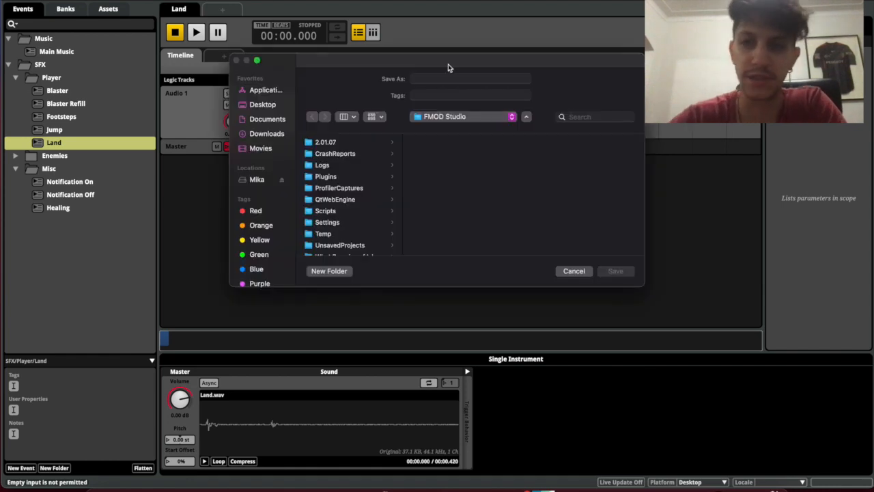
pyautogui.click(422, 78)
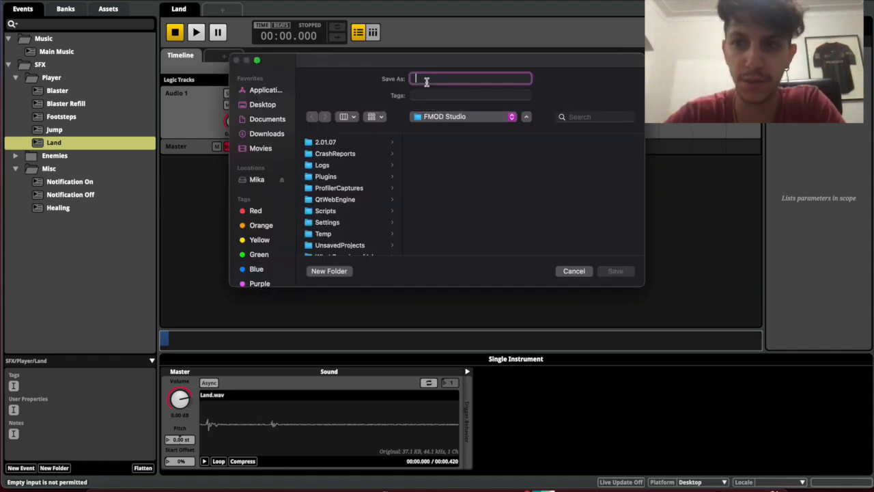
pyautogui.click(258, 180)
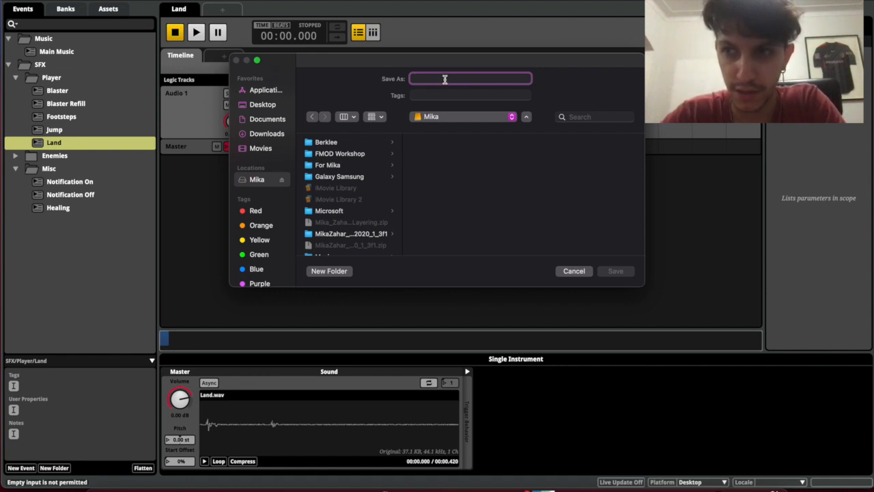
pyautogui.write('FMOD Work')
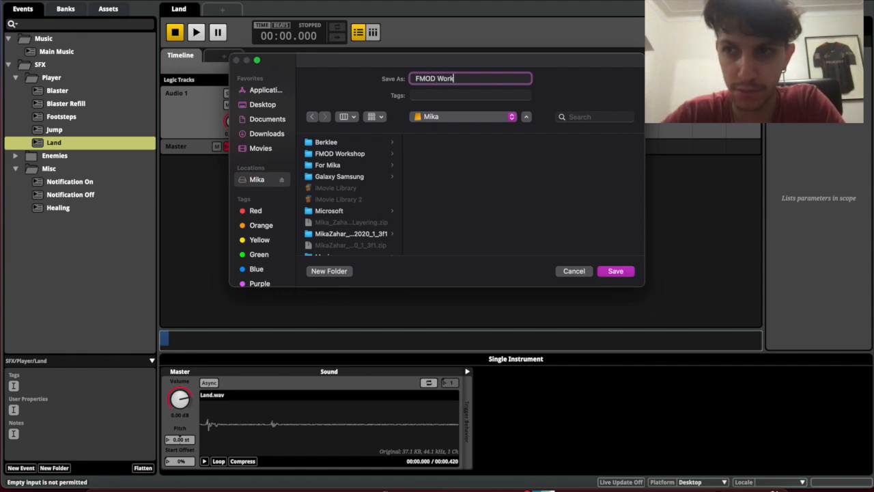
pyautogui.write('sh')
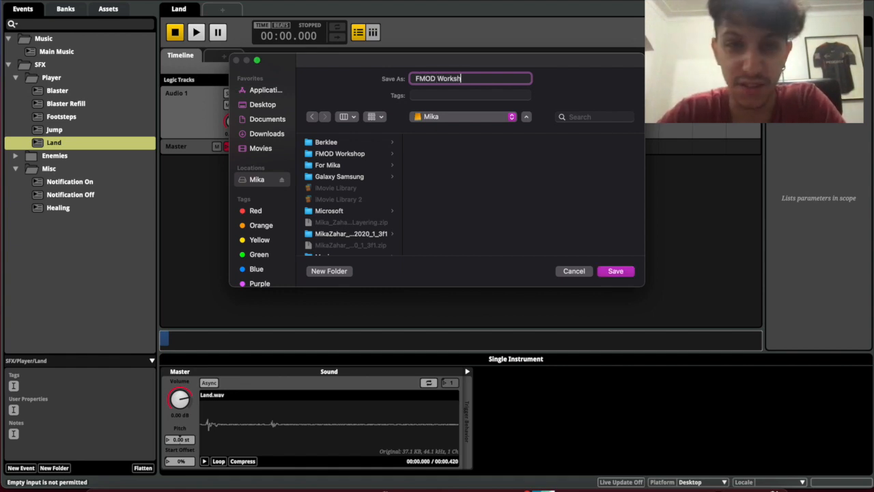
pyautogui.write('opop')
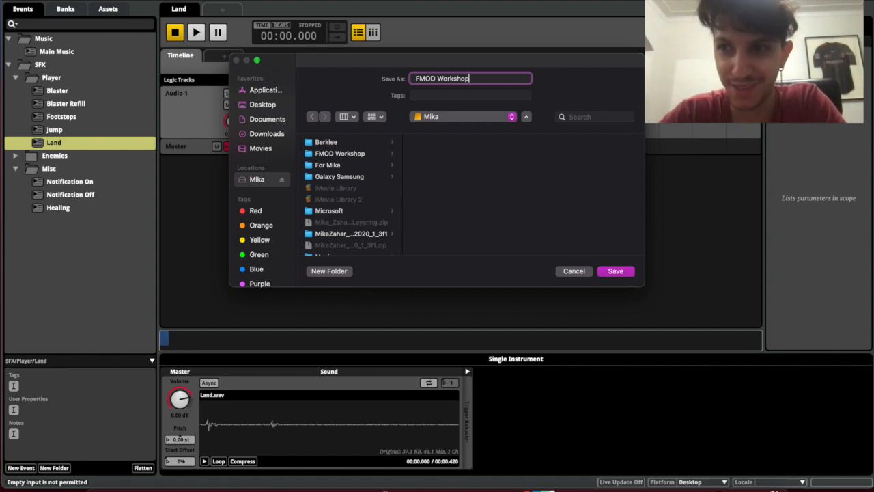
pyautogui.press('Return')
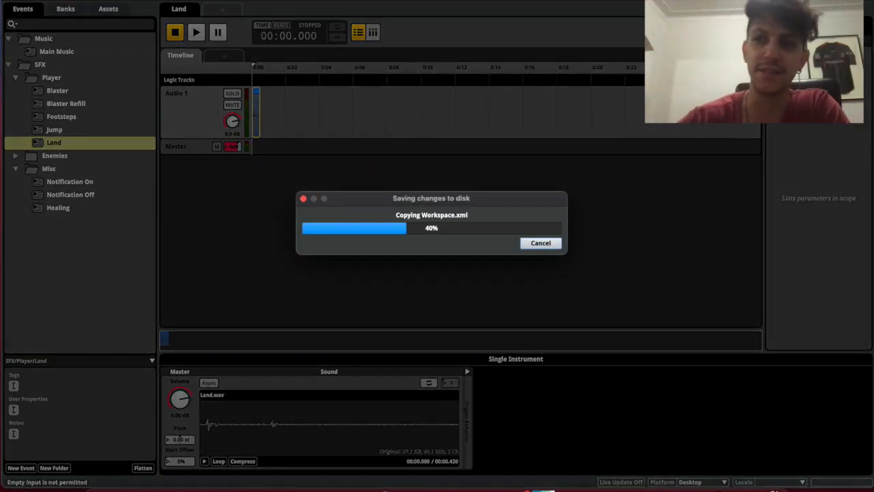
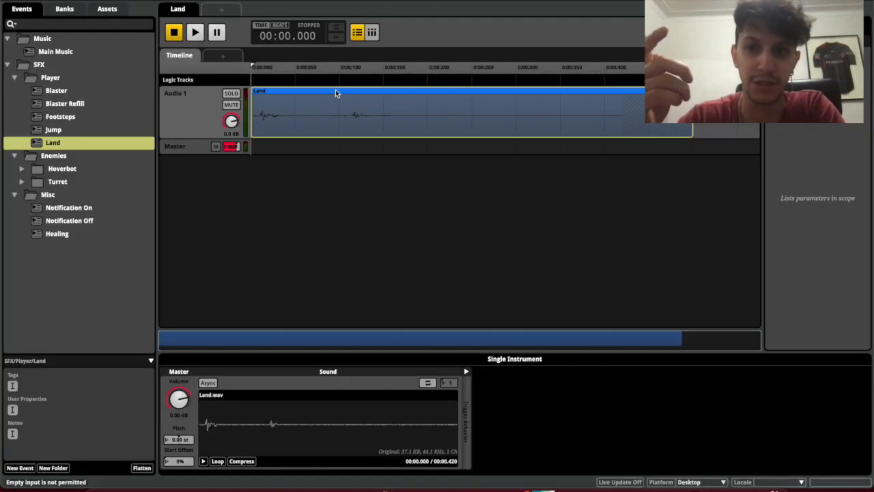
# Preview the Land event, then collapse Player and open the Hoverbot Alert event
pyautogui.click(285, 97)
pyautogui.press('space')
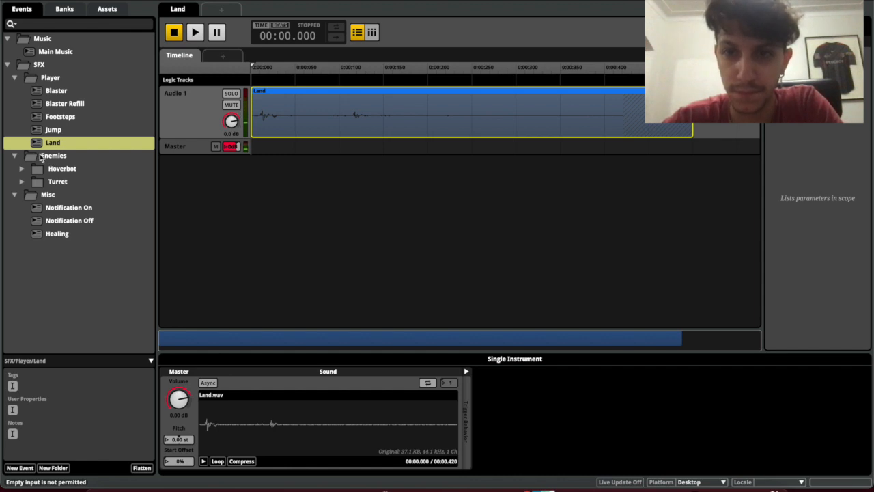
pyautogui.click(15, 78)
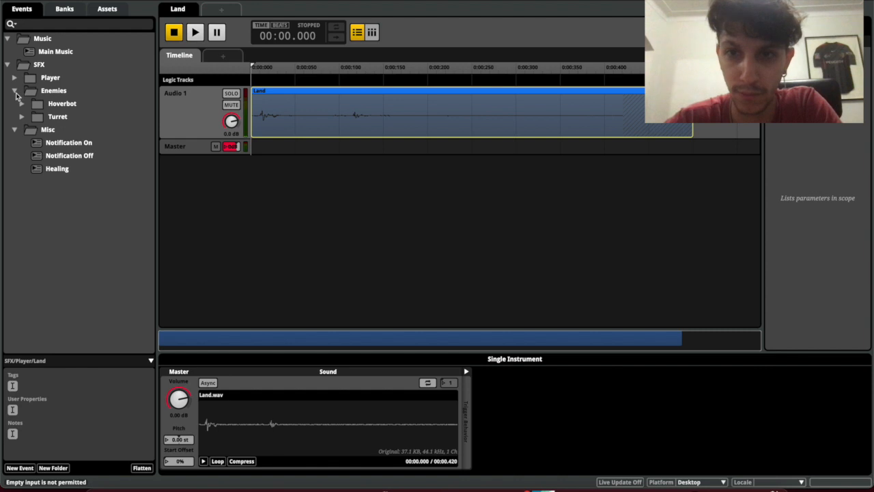
pyautogui.click(22, 104)
pyautogui.click(68, 118)
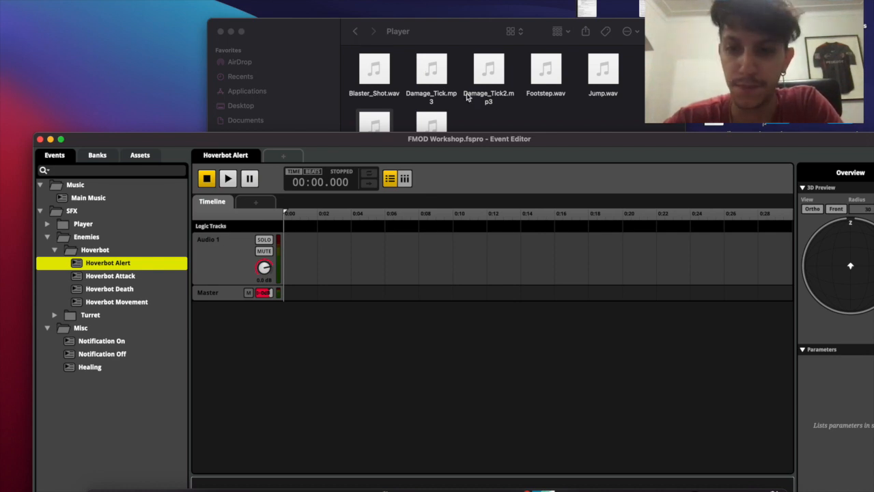
# Place Hoverbot_Alert.wav from the Enemies sounds folder on the Hoverbot Alert timeline
pyautogui.click(356, 32)
pyautogui.doubleClick(551, 73)
pyautogui.moveTo(308, 34); pyautogui.dragTo(442, 2)
pyautogui.moveTo(509, 38); pyautogui.dragTo(296, 269)
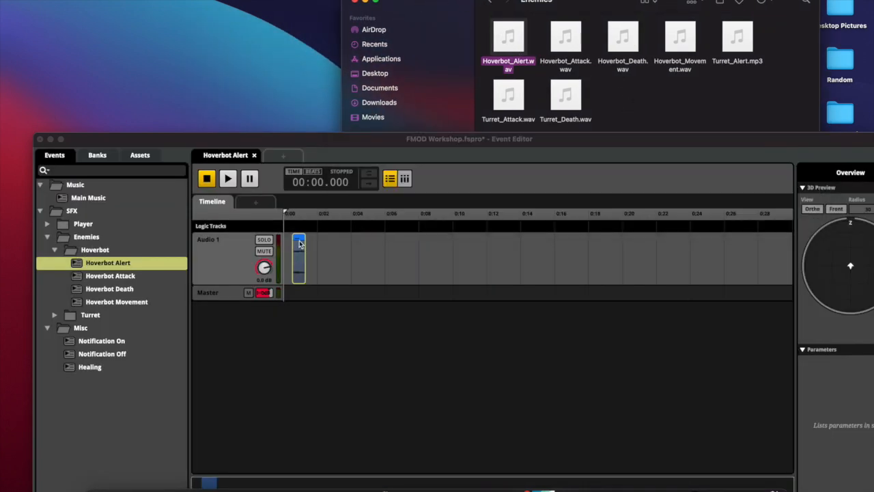
# Place Hoverbot_Attack.wav, Hoverbot_Death.wav and Hoverbot_Movement.wav on their matching events, previewing each
pyautogui.click(125, 278)
pyautogui.moveTo(566, 38); pyautogui.dragTo(307, 258)
pyautogui.press('space')
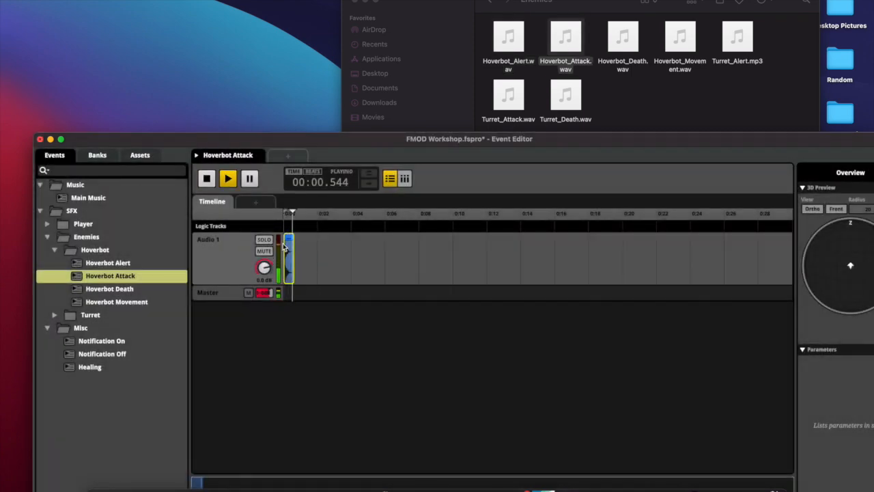
pyautogui.click(137, 289)
pyautogui.moveTo(625, 41); pyautogui.dragTo(295, 265)
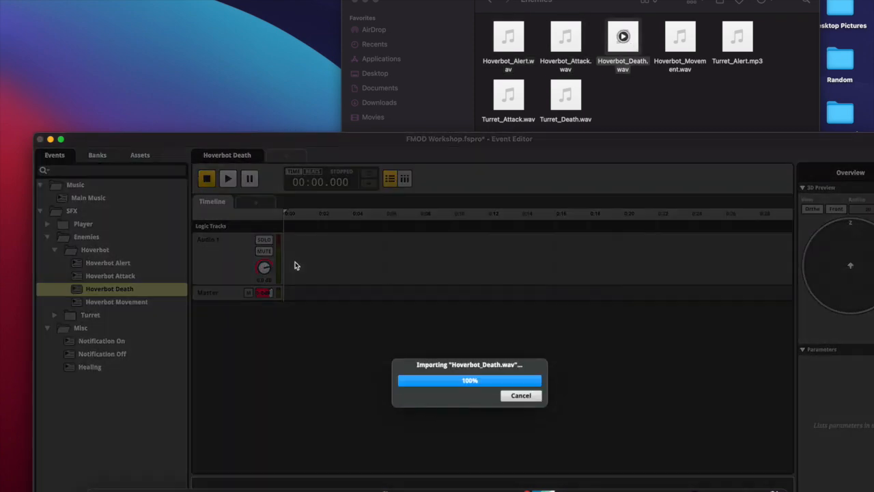
pyautogui.press('space')
pyautogui.click(127, 301)
pyautogui.moveTo(681, 37); pyautogui.dragTo(284, 263)
pyautogui.press('space')
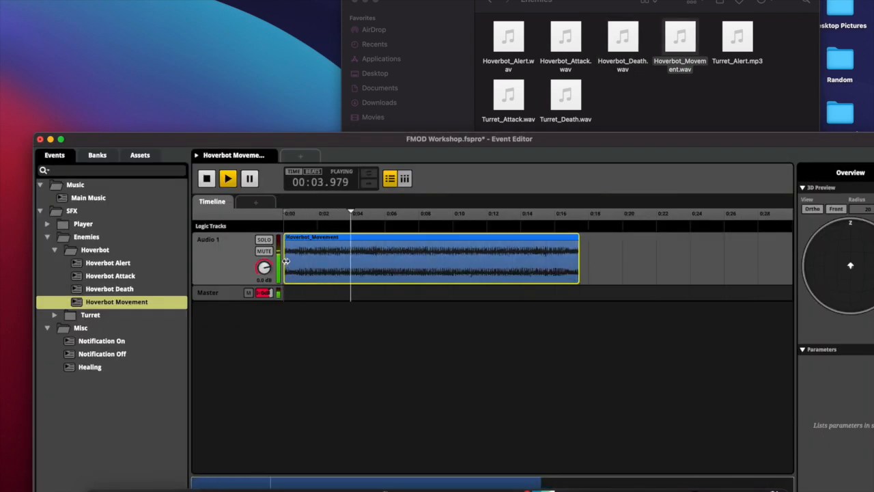
pyautogui.press('space')
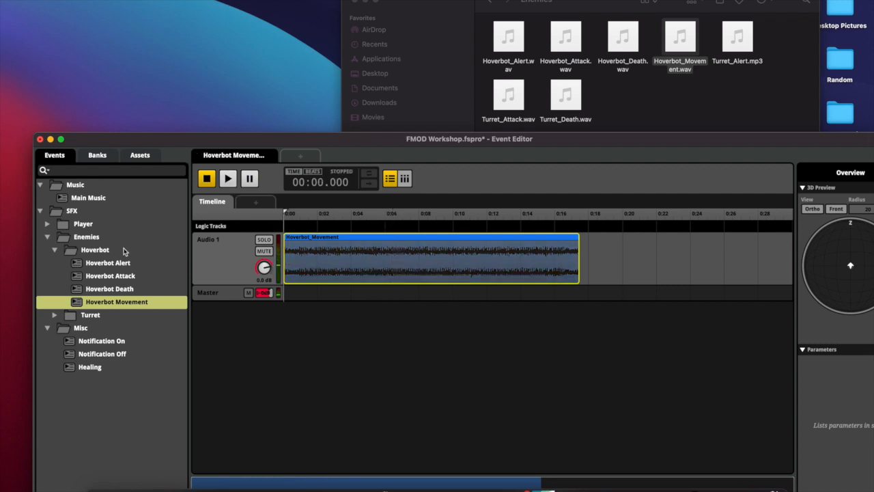
# Create a new 3D timeline event in the Hoverbot folder named 'Hoverbot Damage'
pyautogui.rightClick(117, 252)
pyautogui.moveTo(146, 255)
pyautogui.click(246, 291)
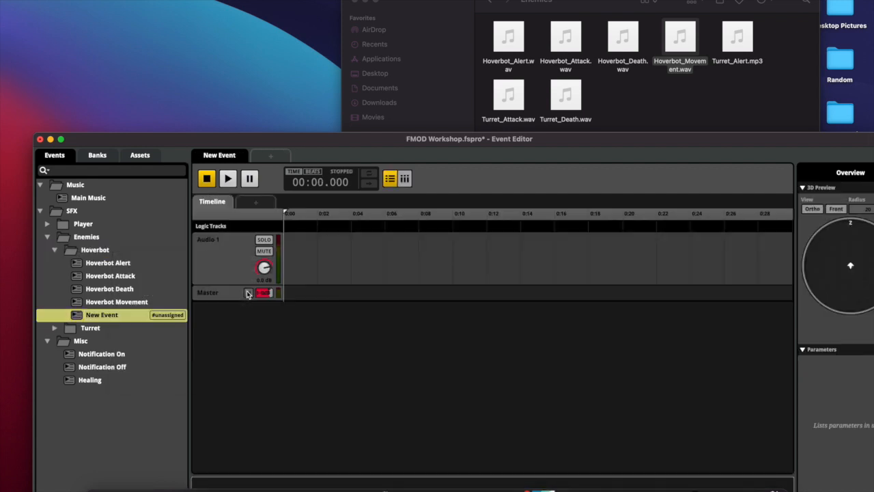
pyautogui.click(102, 314)
pyautogui.write('Hover')
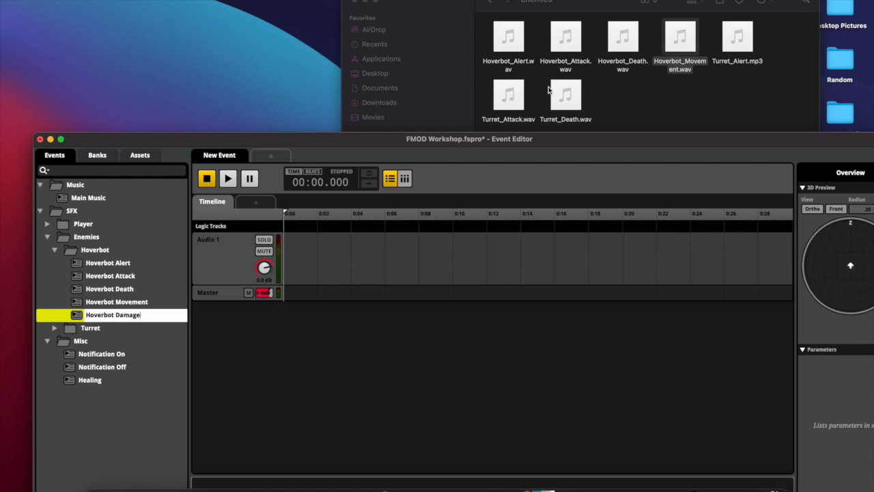
pyautogui.write('bot Damage')
pyautogui.press('Return')
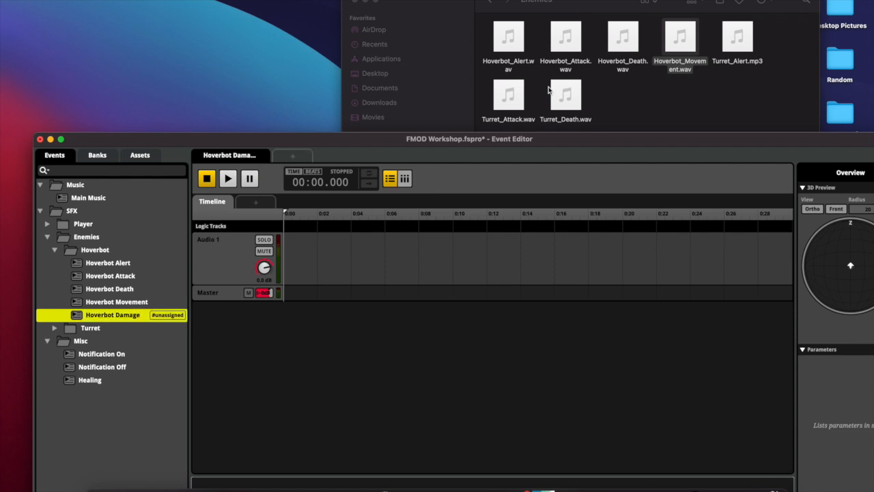
# Show the Player sounds folder in the file browser and reposition the event editor window
pyautogui.click(102, 156)
pyautogui.click(56, 156)
pyautogui.click(500, 6)
pyautogui.doubleClick(510, 44)
pyautogui.click(492, 3)
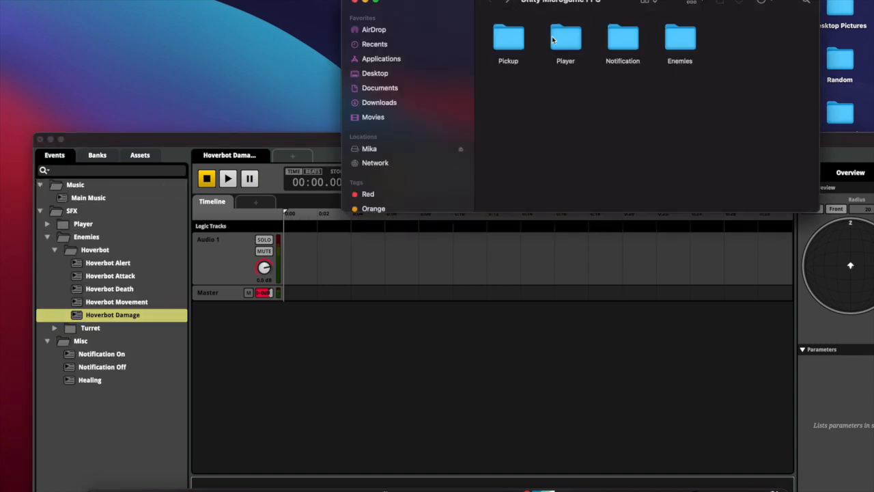
pyautogui.doubleClick(556, 39)
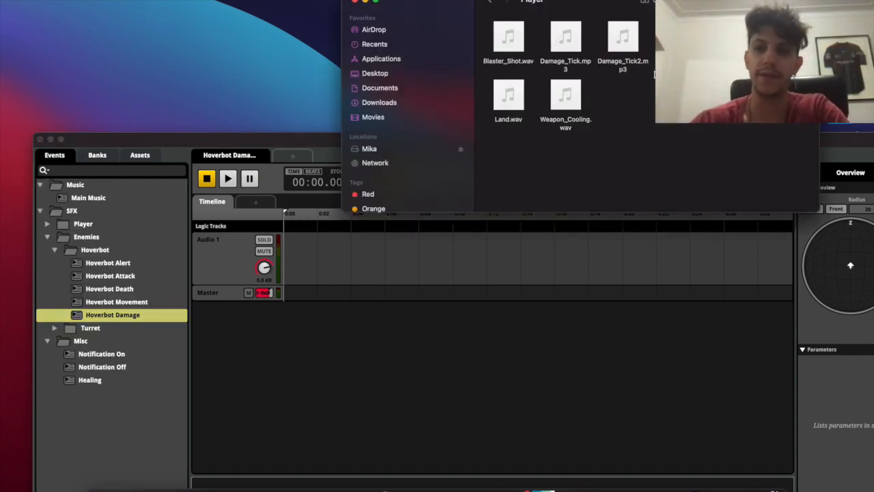
pyautogui.click(251, 139)
pyautogui.moveTo(251, 141); pyautogui.dragTo(229, 75)
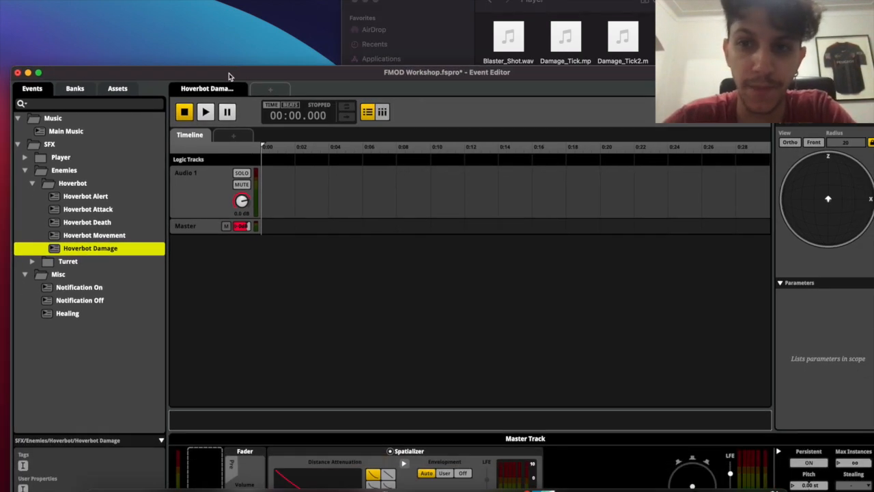
# Add a multi instrument to Audio 1 starting at 0:00 and select it
pyautogui.rightClick(269, 184)
pyautogui.click(268, 184)
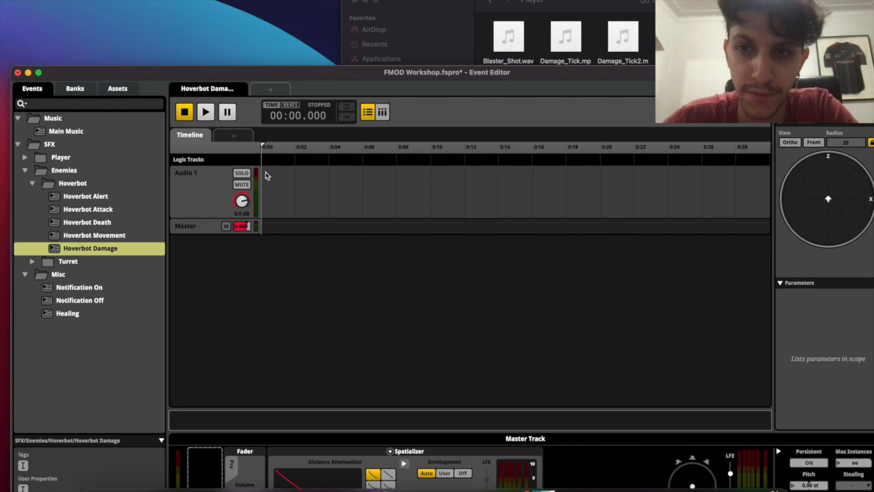
pyautogui.rightClick(267, 175)
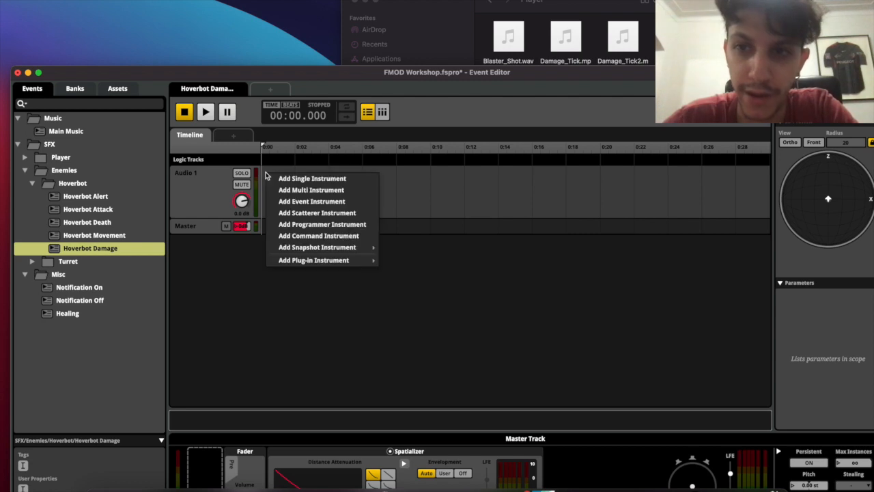
pyautogui.click(308, 192)
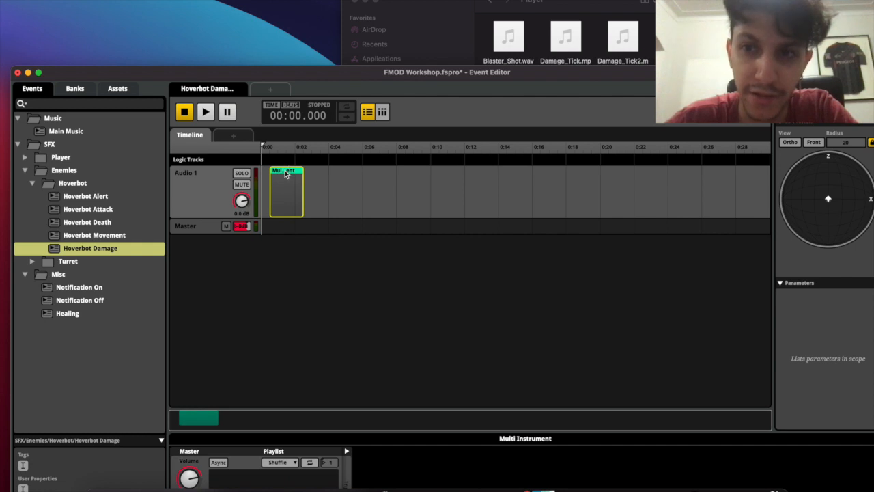
pyautogui.moveTo(281, 174); pyautogui.dragTo(272, 174)
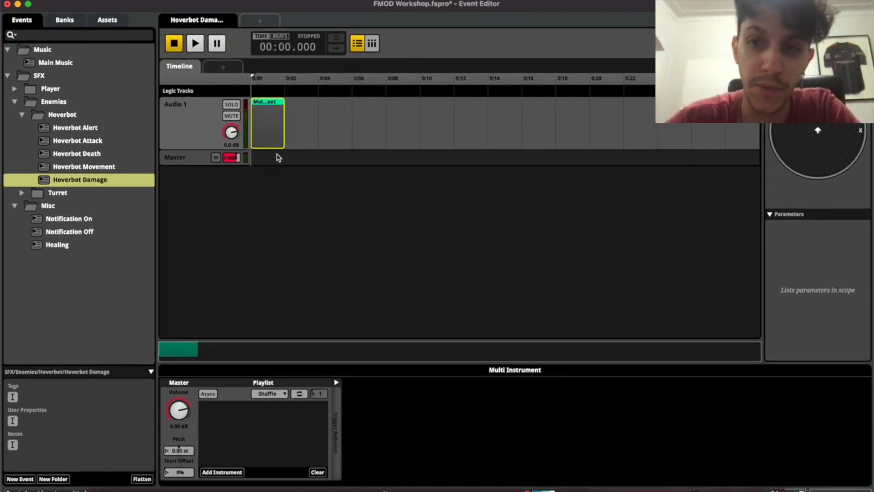
pyautogui.click(288, 183)
pyautogui.click(214, 128)
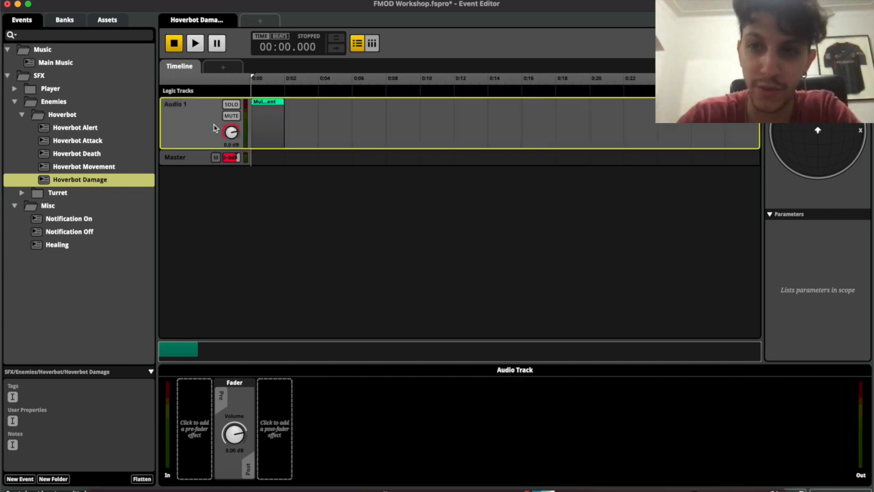
pyautogui.click(269, 111)
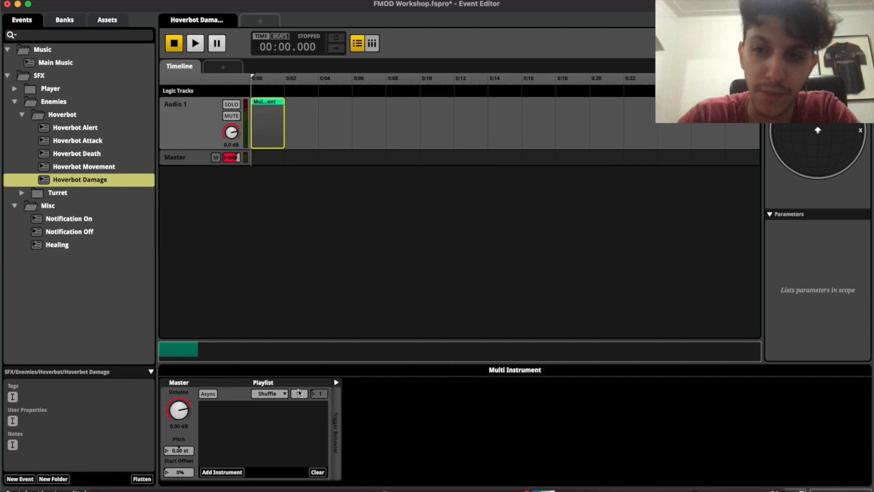
# Add Damage_Tick and Damage_Tick2 to the playlist, preview, lower the track to -4.5 dB, and build
pyautogui.press('super+Tab')
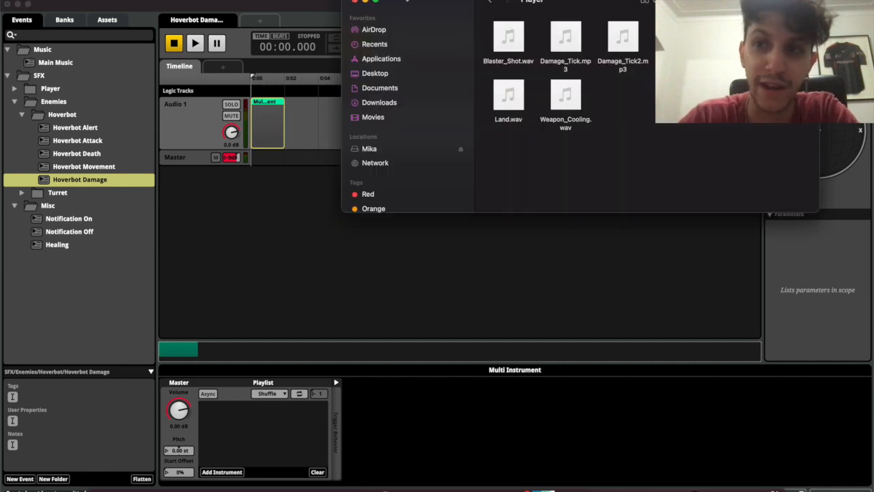
pyautogui.moveTo(544, 44); pyautogui.dragTo(625, 39)
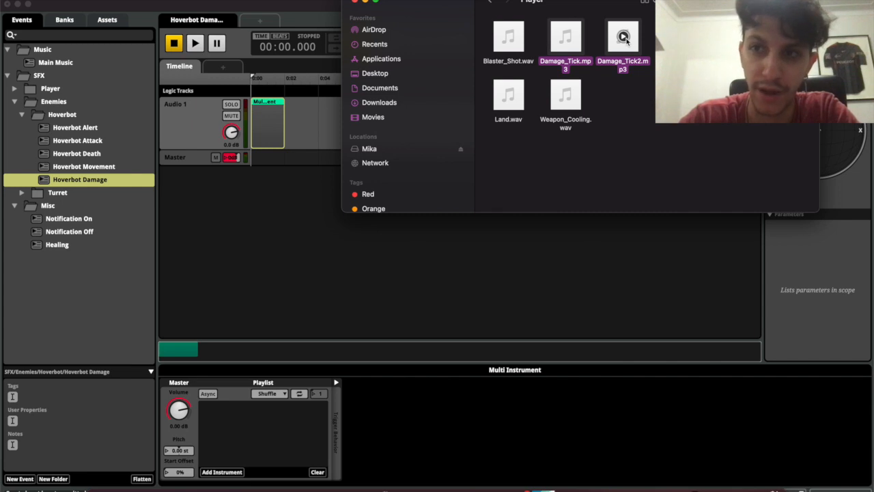
pyautogui.moveTo(625, 39); pyautogui.dragTo(233, 436)
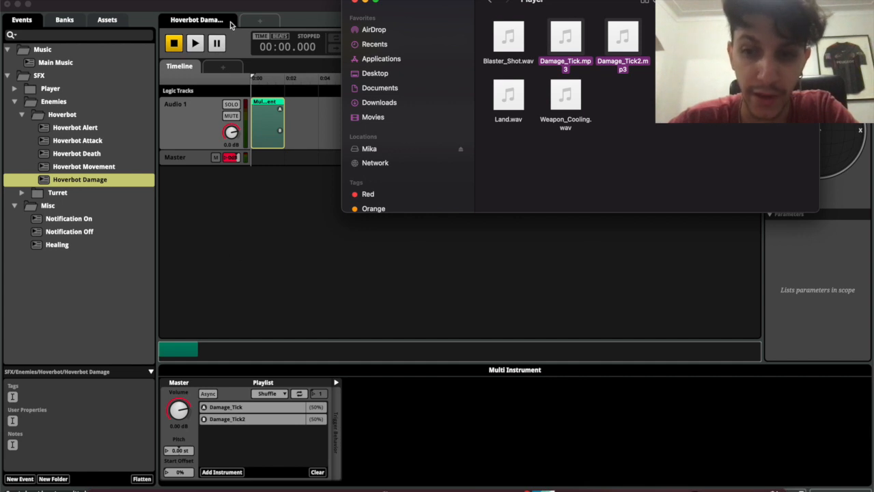
pyautogui.click(362, 4)
pyautogui.press('space')
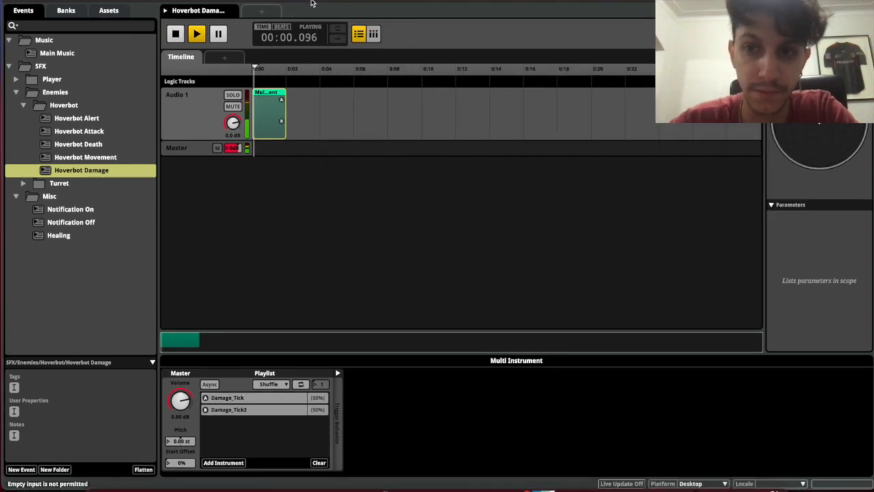
pyautogui.press('space')
pyautogui.press('space')
pyautogui.press('space')
pyautogui.press('space')
pyautogui.press('space')
pyautogui.press('space')
pyautogui.press('space')
pyautogui.press('space')
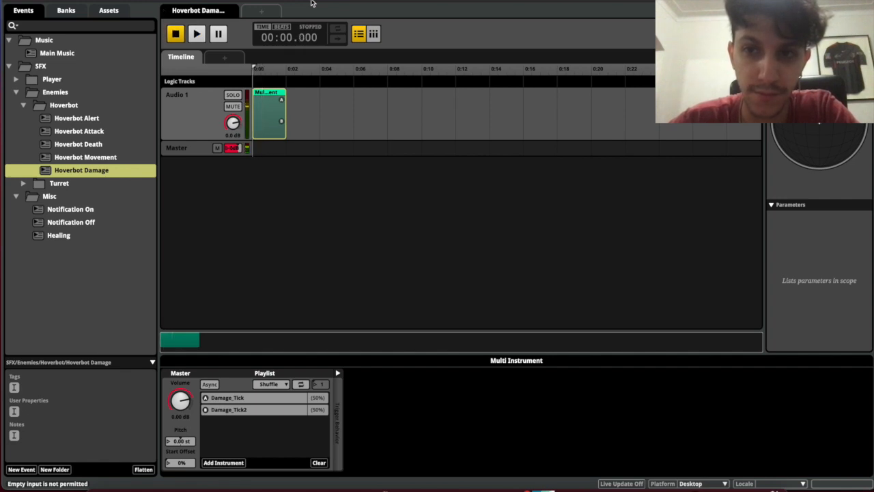
pyautogui.press('space')
pyautogui.press('space')
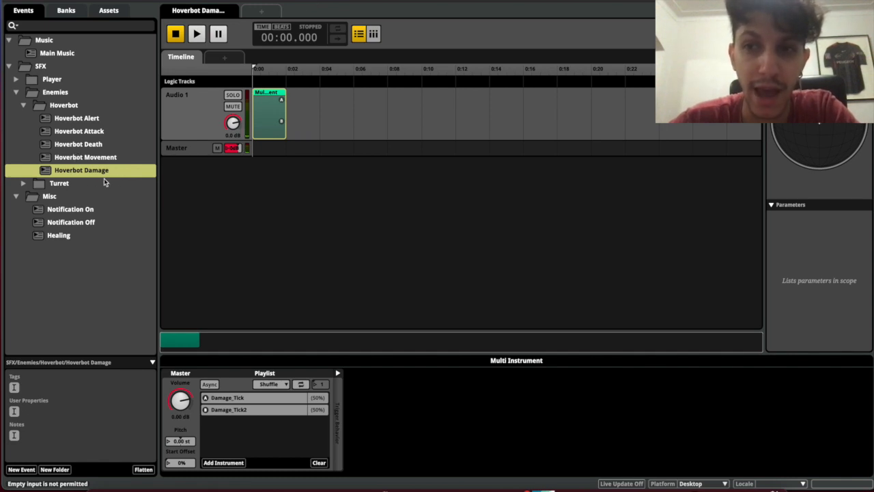
pyautogui.moveTo(232, 123); pyautogui.dragTo(232, 132)
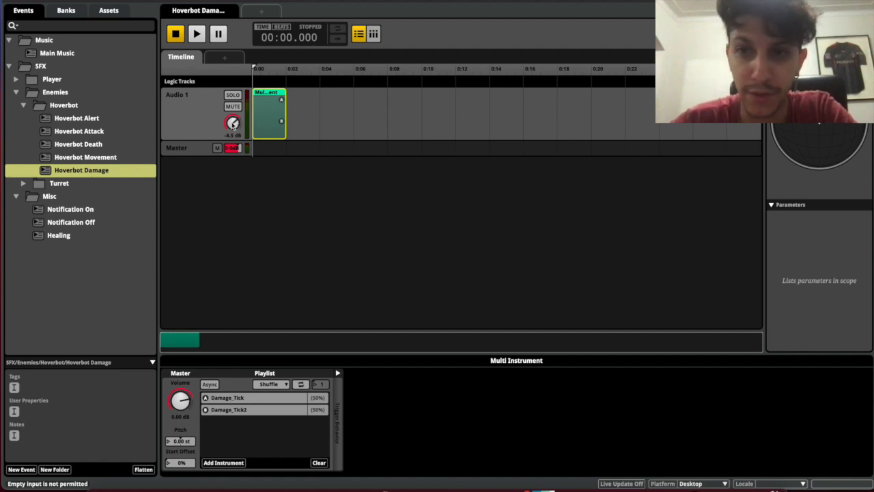
pyautogui.press('F7')
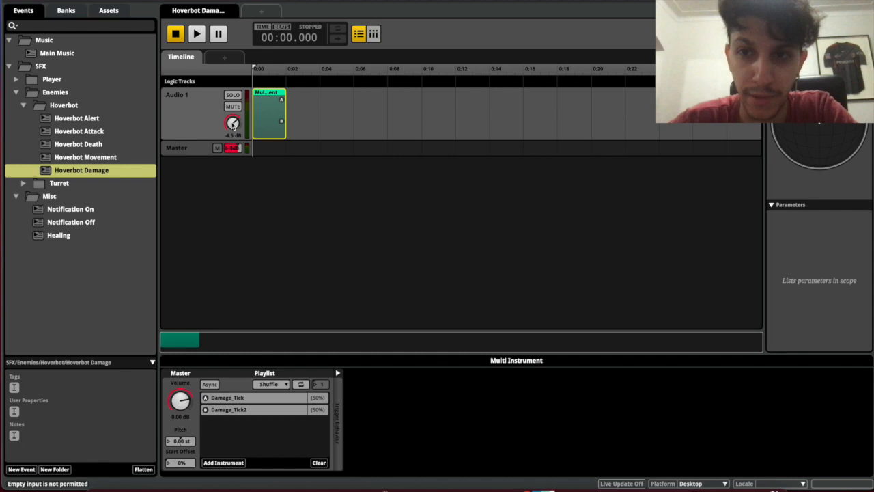
# Add a loop region spanning the Hoverbot_Movement clip and play it to hear the loop
pyautogui.click(103, 159)
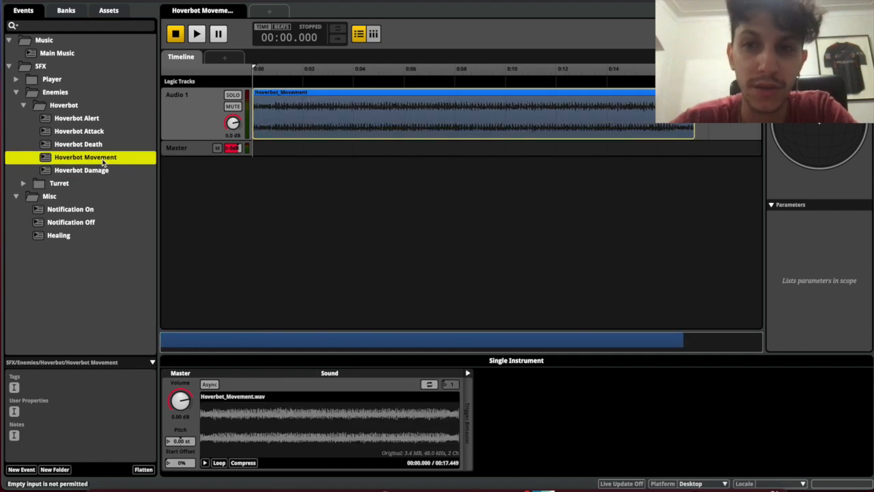
pyautogui.click(291, 105)
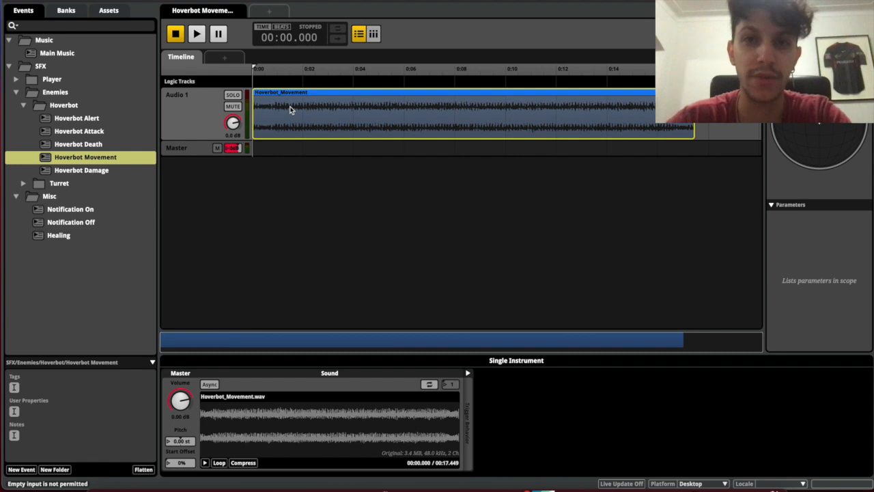
pyautogui.rightClick(263, 83)
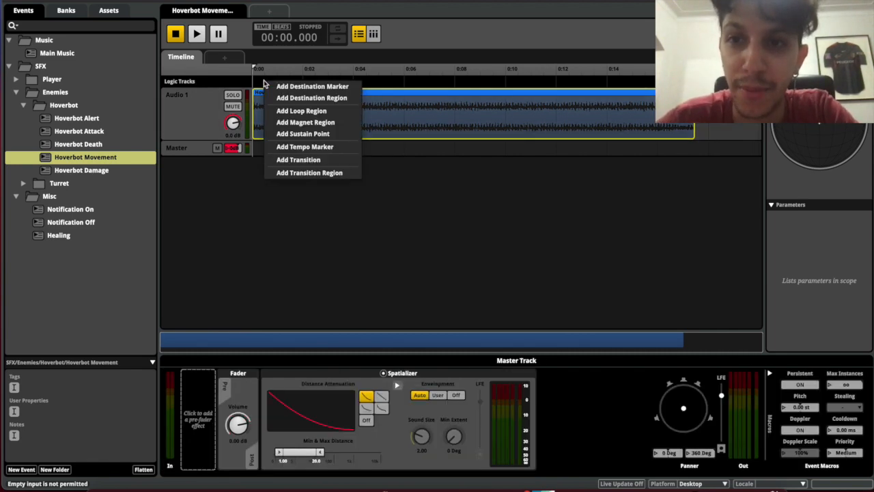
pyautogui.press('Escape')
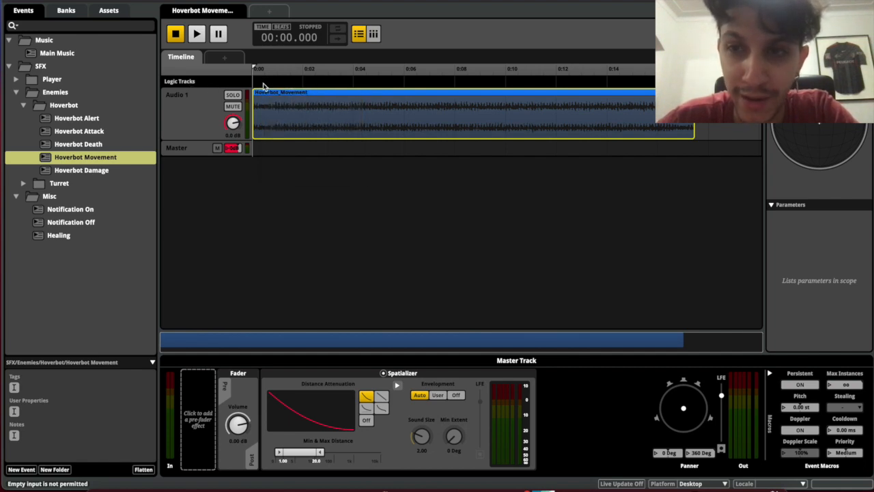
pyautogui.rightClick(263, 85)
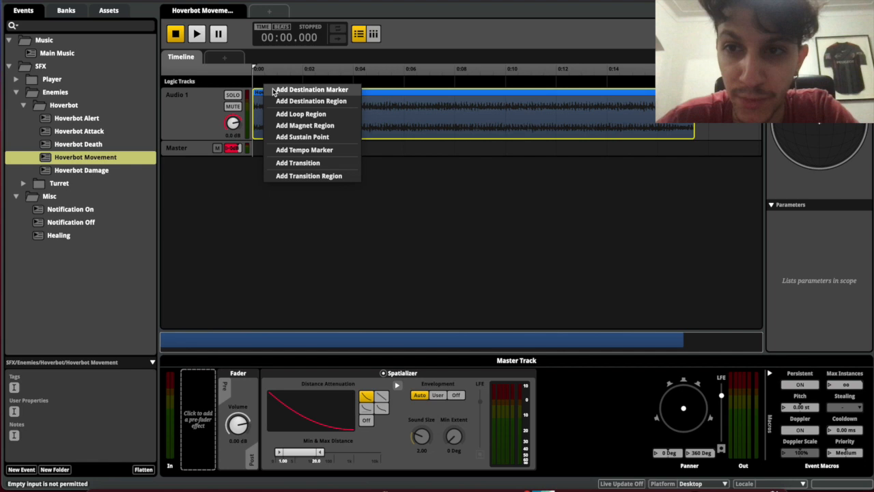
pyautogui.click(300, 114)
pyautogui.moveTo(266, 81); pyautogui.dragTo(253, 81)
pyautogui.moveTo(316, 82); pyautogui.dragTo(695, 81)
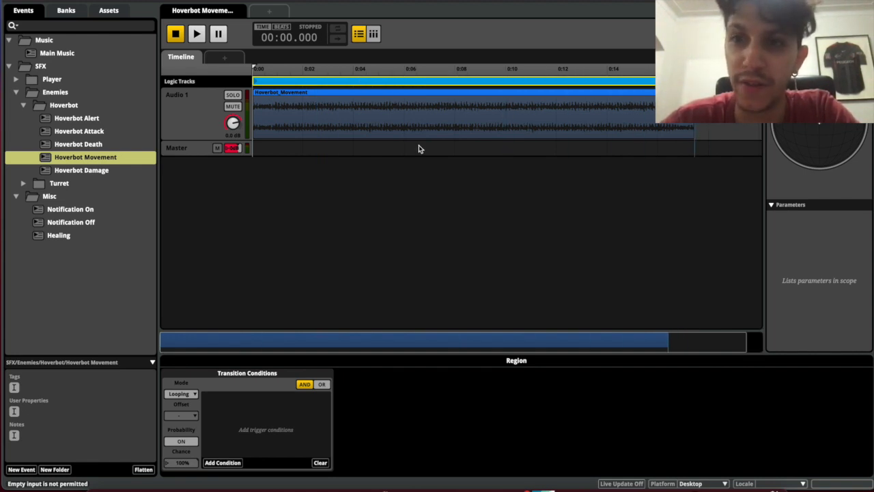
pyautogui.press('space')
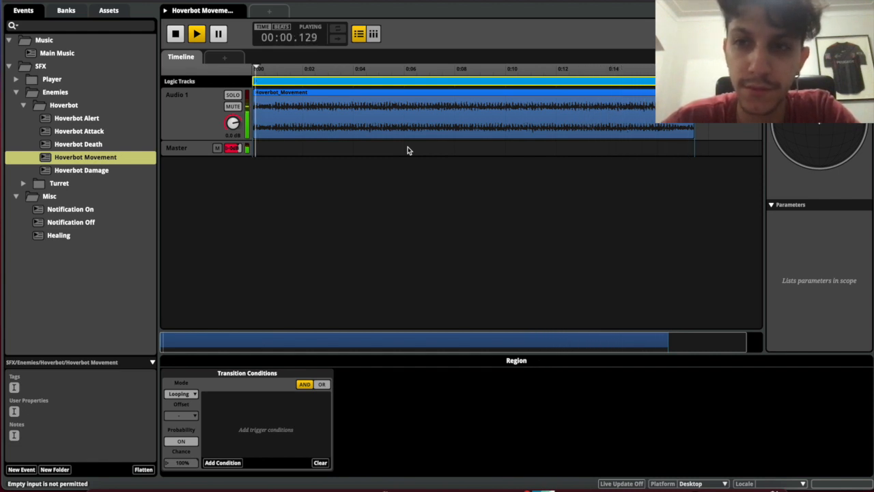
pyautogui.press('space')
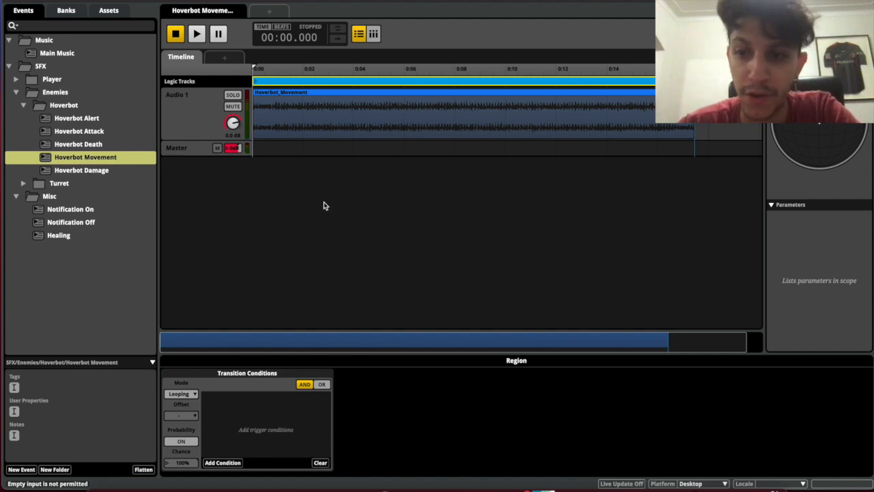
# Set Hoverbot Movement's min and max distance to 1.60 and 7.00, then open Hoverbot Damage
pyautogui.click(297, 120)
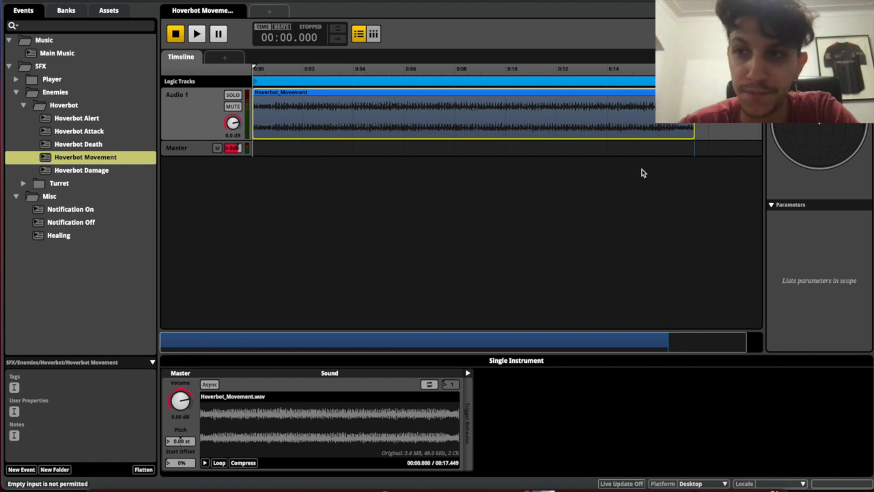
pyautogui.click(578, 218)
pyautogui.moveTo(319, 452); pyautogui.dragTo(306, 454)
pyautogui.moveTo(275, 453); pyautogui.dragTo(281, 452)
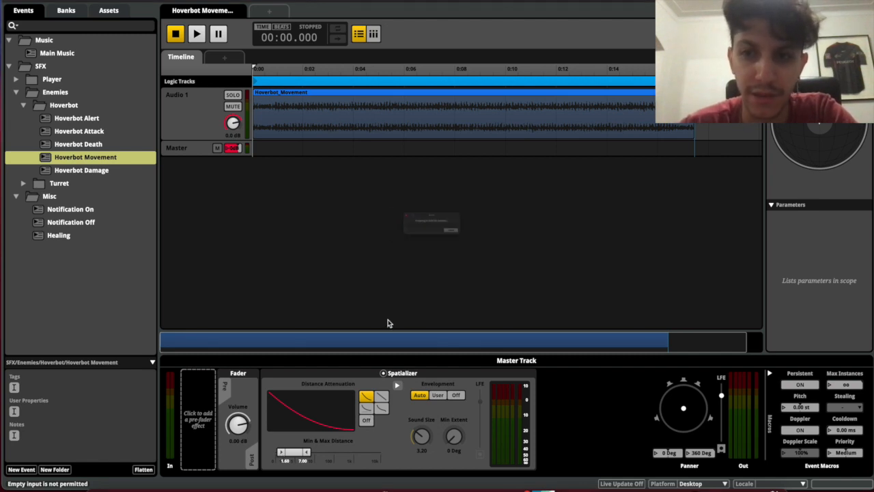
pyautogui.click(112, 176)
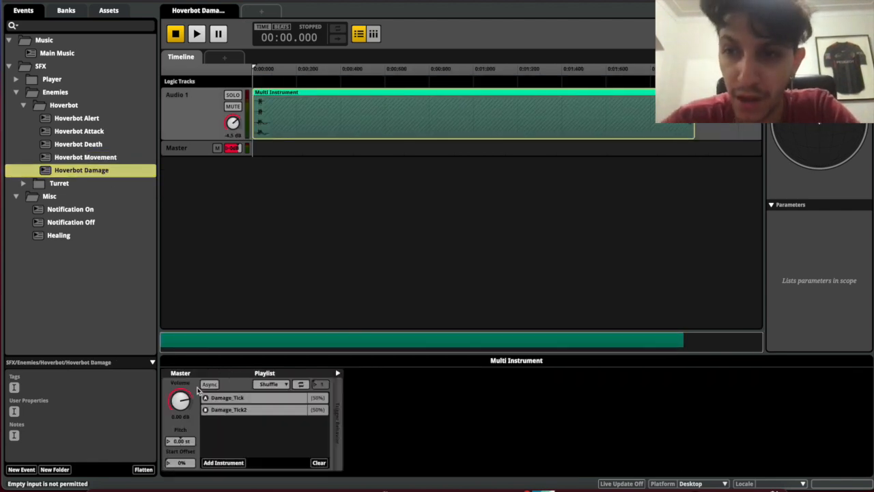
# Switch the playlist play order to Randomize and audition the variations
pyautogui.click(273, 385)
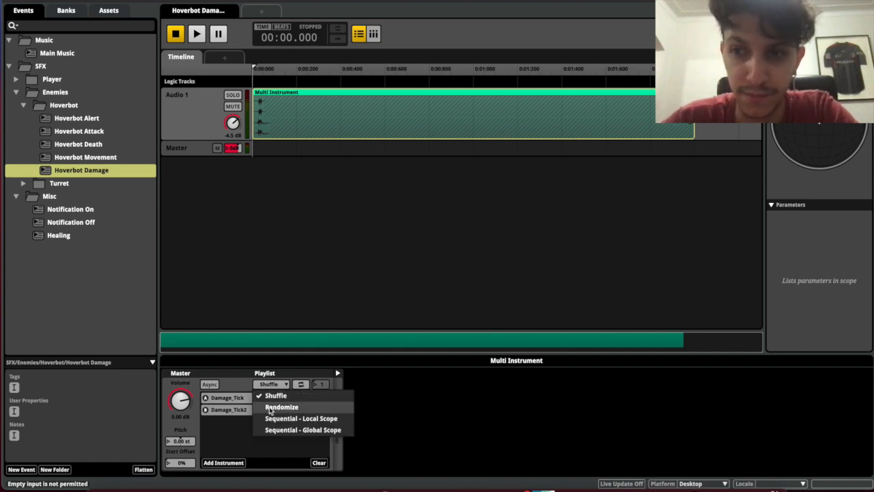
pyautogui.click(281, 407)
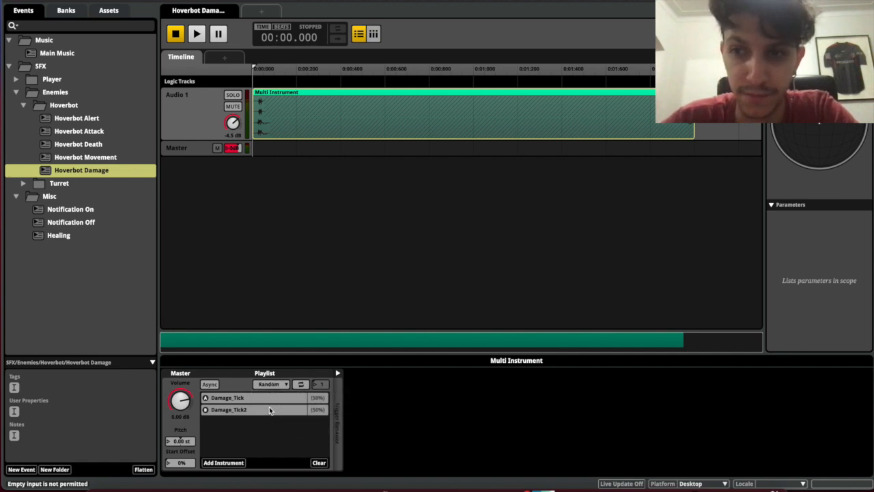
pyautogui.press('space')
pyautogui.press('space')
pyautogui.press('space')
pyautogui.press('space')
pyautogui.press('space')
pyautogui.press('space')
pyautogui.press('space')
pyautogui.press('space')
pyautogui.press('space')
pyautogui.press('space')
pyautogui.press('space')
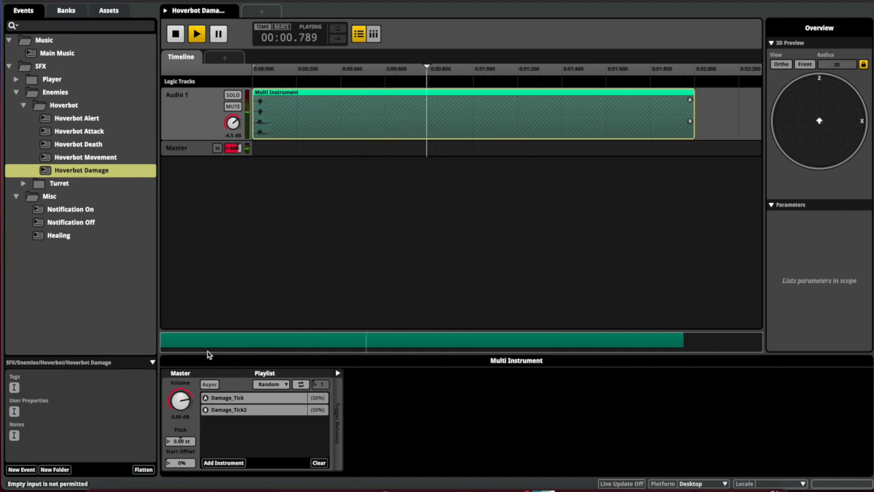
pyautogui.press('space')
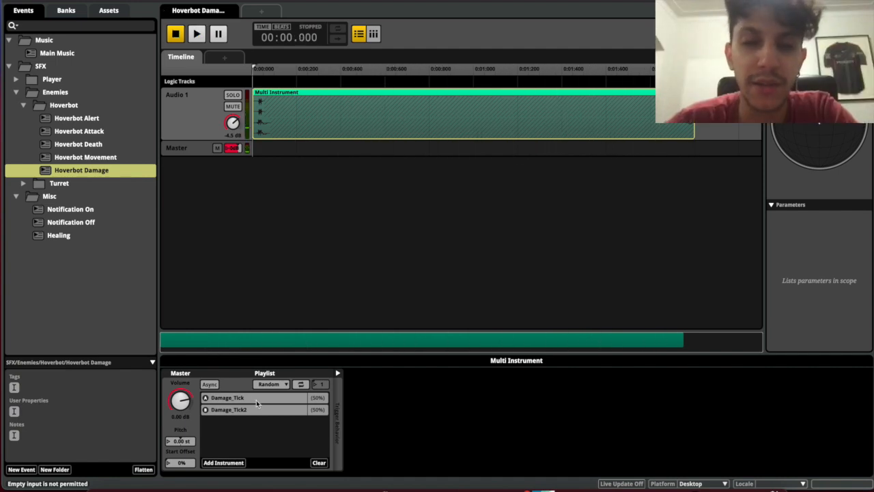
# Give Damage_Tick a 60% play percentage, then remove it to restore an equal 50% split
pyautogui.rightClick(315, 401)
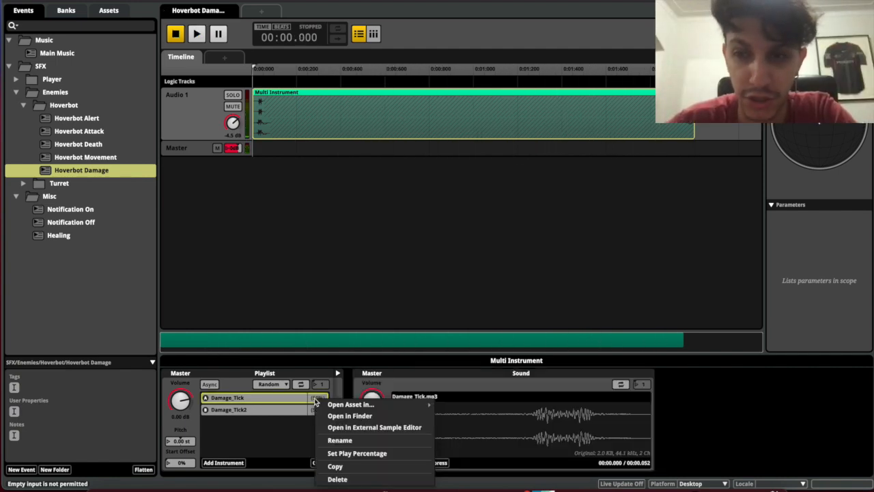
pyautogui.click(340, 456)
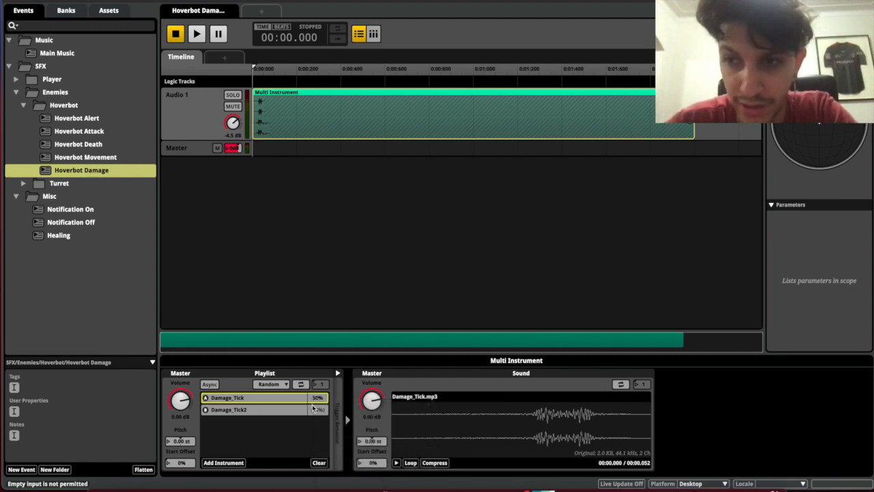
pyautogui.doubleClick(316, 398)
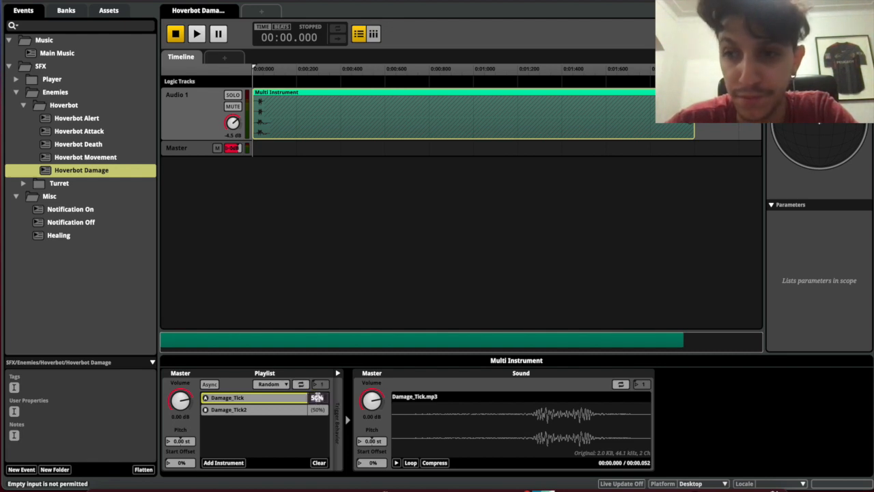
pyautogui.write('60')
pyautogui.press('Return')
pyautogui.click(317, 449)
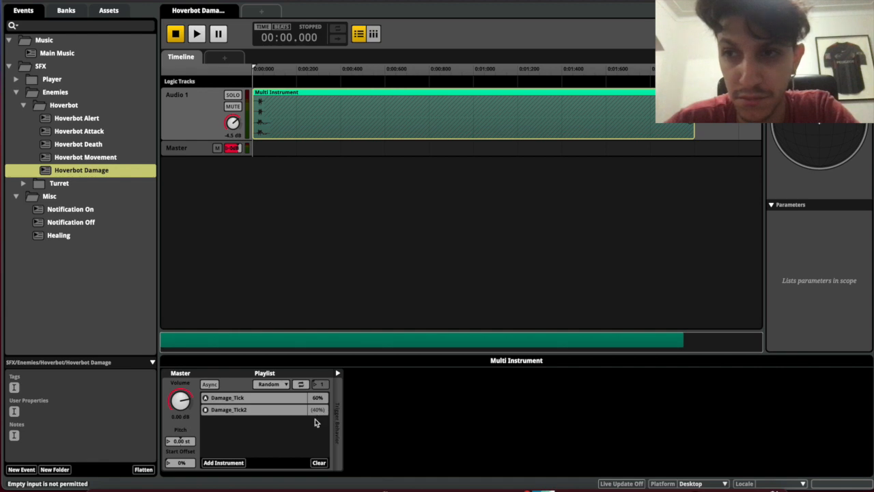
pyautogui.doubleClick(318, 397)
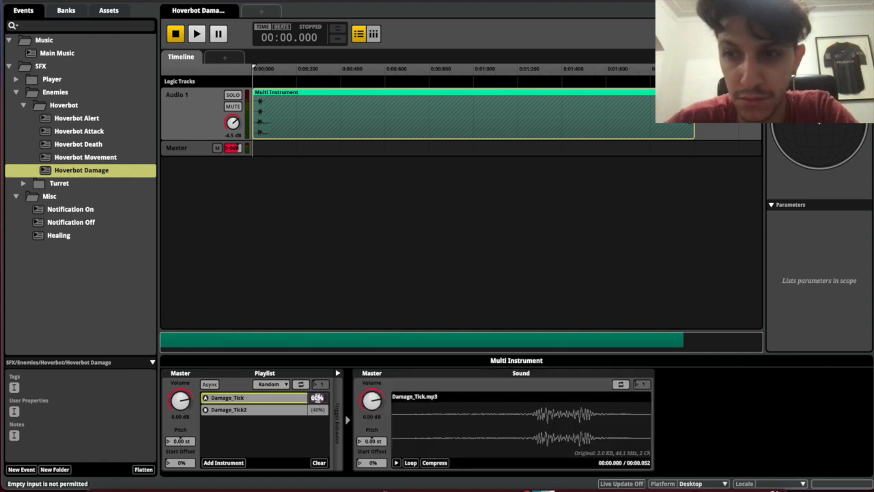
pyautogui.rightClick(317, 398)
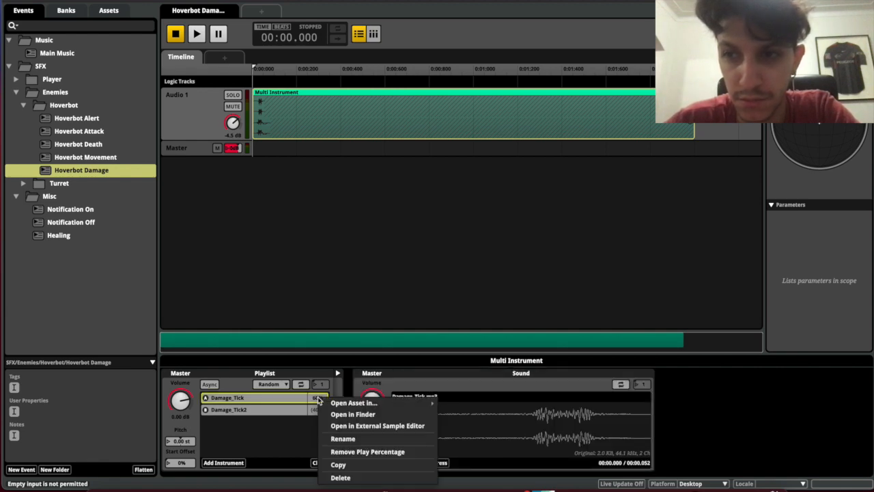
pyautogui.click(346, 453)
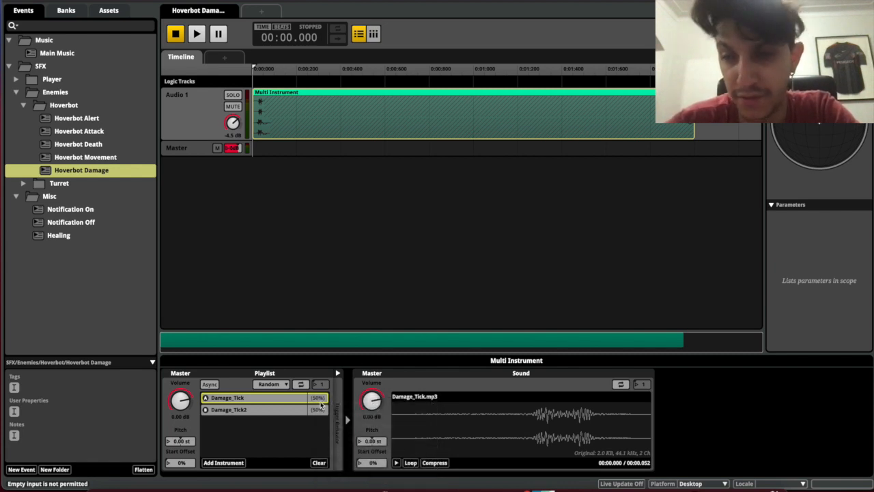
pyautogui.click(285, 428)
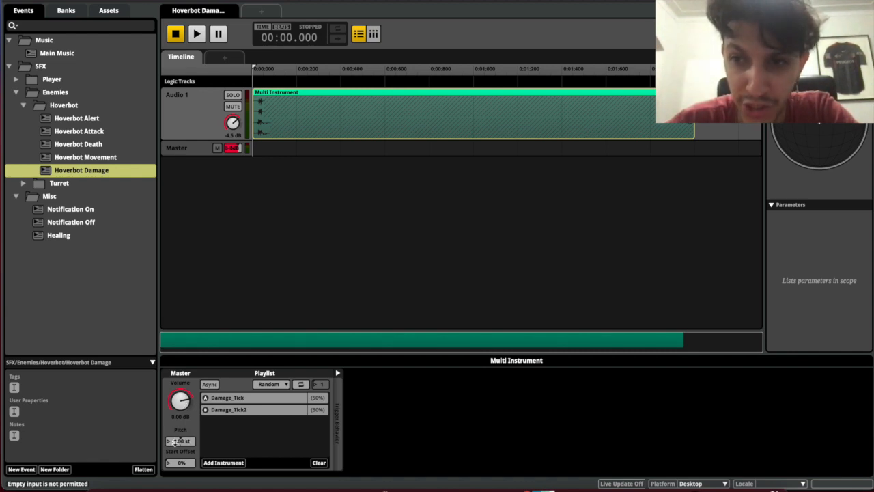
pyautogui.press('space')
pyautogui.press('space')
pyautogui.press('space')
pyautogui.press('space')
pyautogui.press('space')
pyautogui.press('space')
pyautogui.press('space')
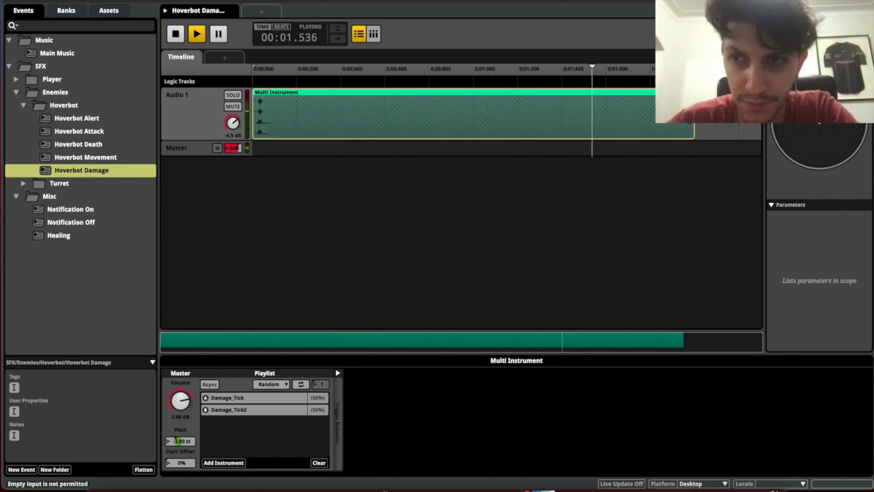
pyautogui.press('space')
pyautogui.press('space')
pyautogui.press('space')
pyautogui.press('space')
pyautogui.press('space')
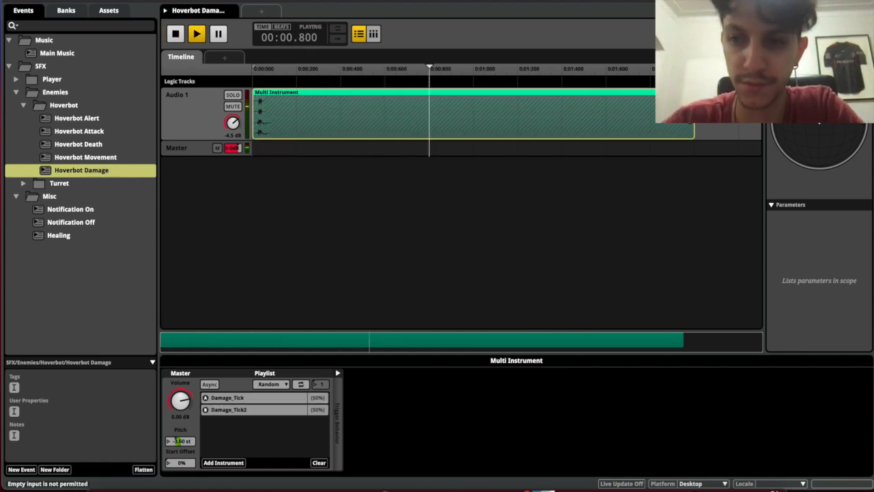
pyautogui.moveTo(182, 442); pyautogui.dragTo(182, 425)
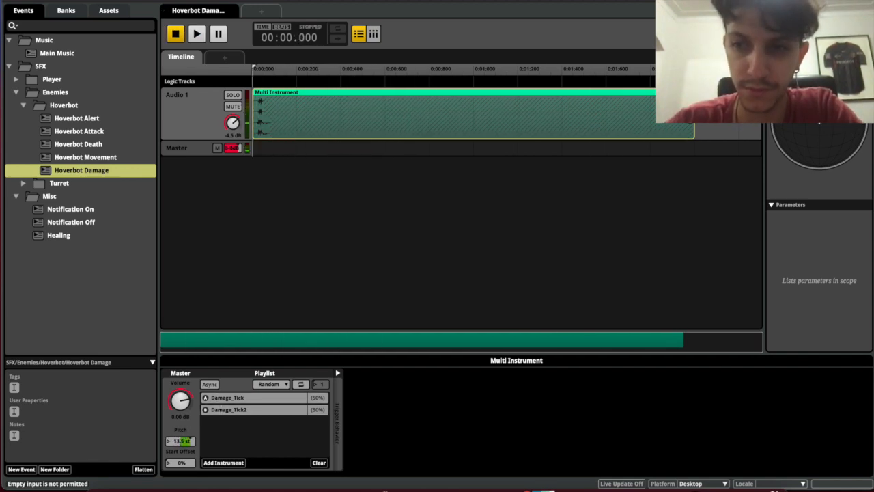
pyautogui.press('space')
pyautogui.press('space')
pyautogui.press('space')
pyautogui.press('space')
pyautogui.press('space')
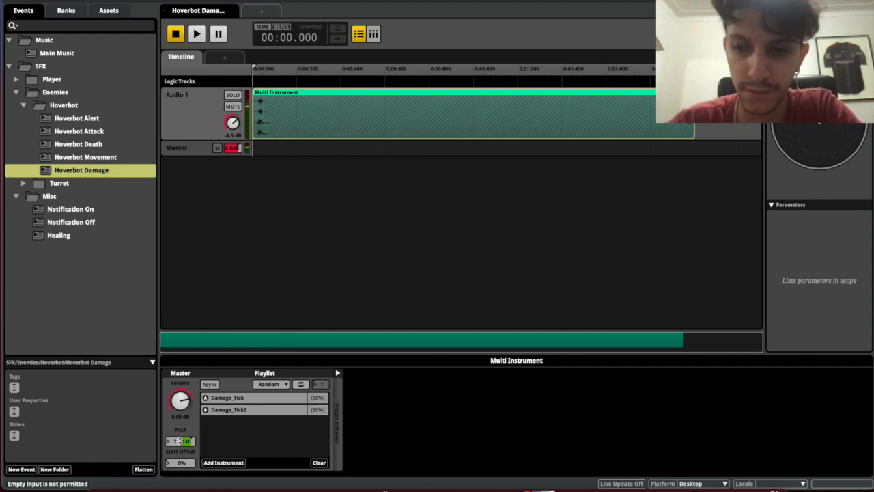
pyautogui.press('space')
pyautogui.press('space')
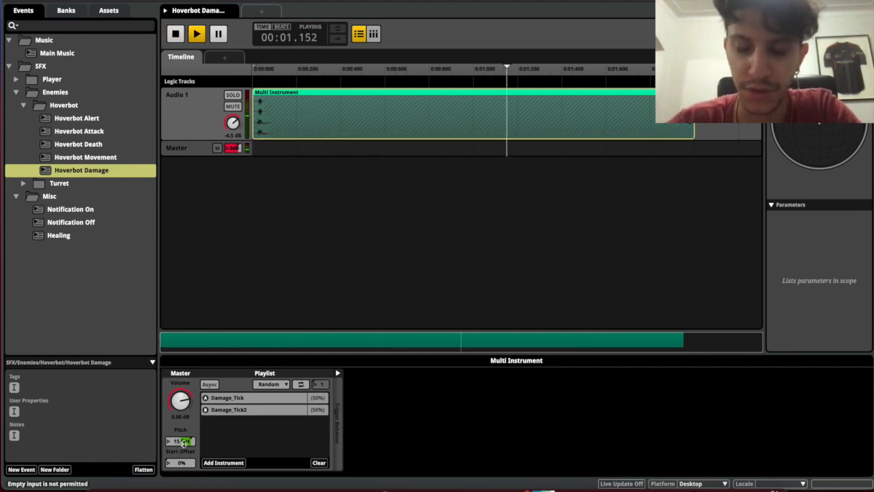
pyautogui.press('space')
pyautogui.moveTo(181, 441); pyautogui.dragTo(180, 463)
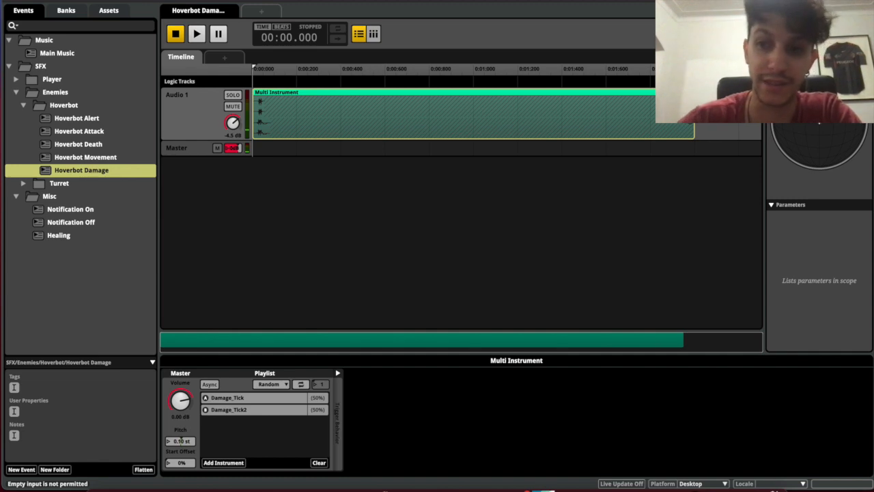
# Add Random modulation to the multi instrument's pitch and audition the variations
pyautogui.rightClick(183, 442)
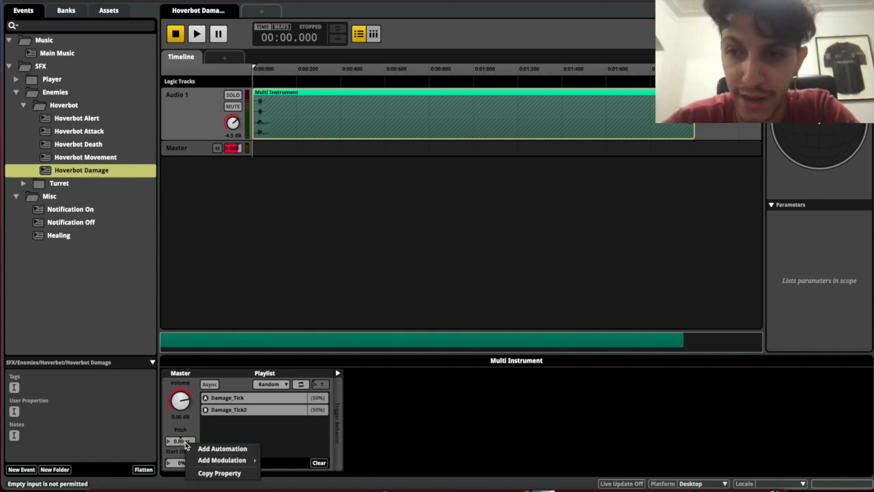
pyautogui.moveTo(202, 462)
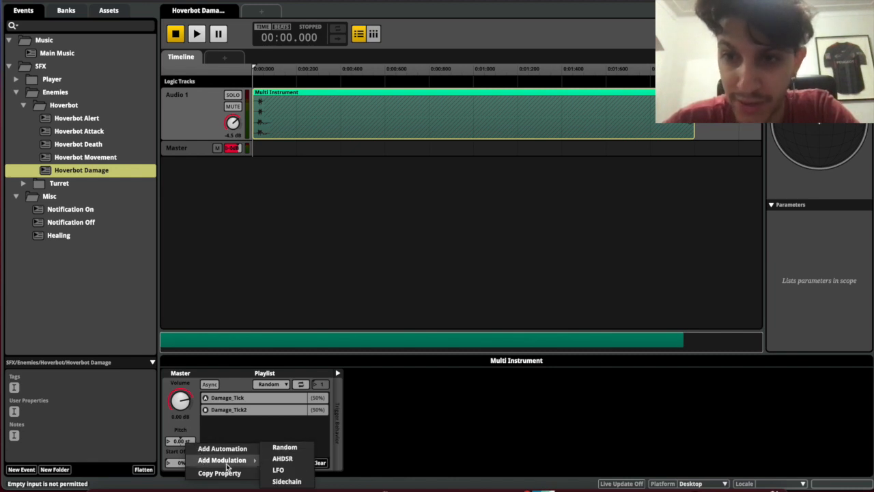
pyautogui.click(287, 447)
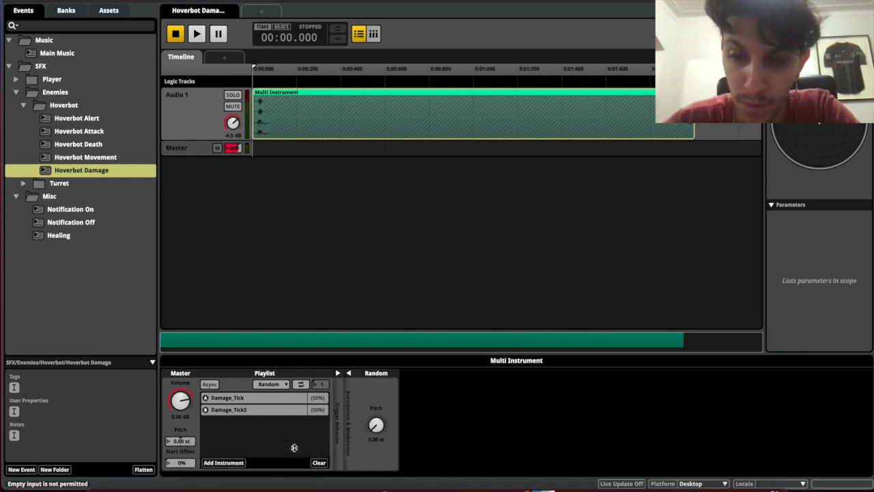
pyautogui.moveTo(375, 424); pyautogui.dragTo(375, 416)
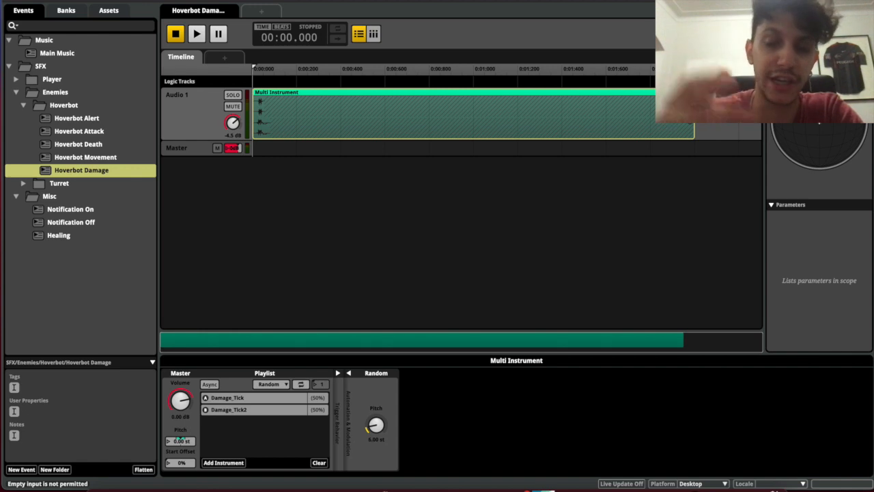
pyautogui.press('space')
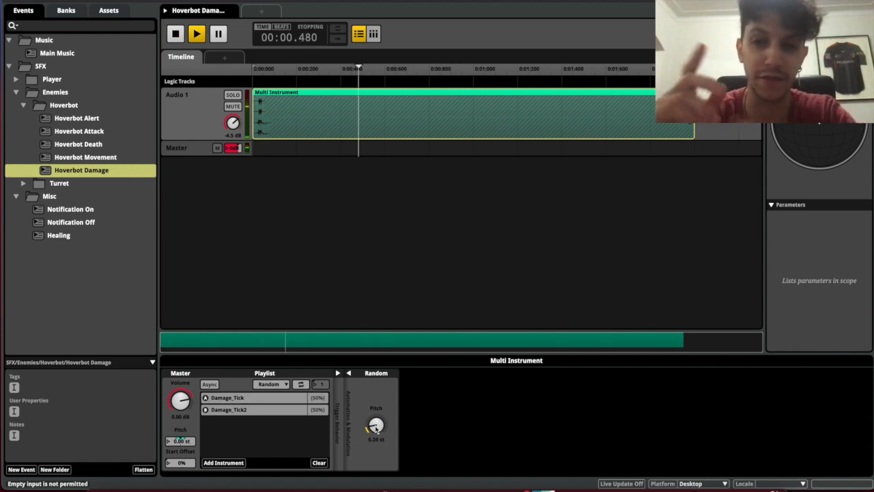
pyautogui.press('space')
pyautogui.press('space')
pyautogui.press('space')
pyautogui.press('space')
pyautogui.press('space')
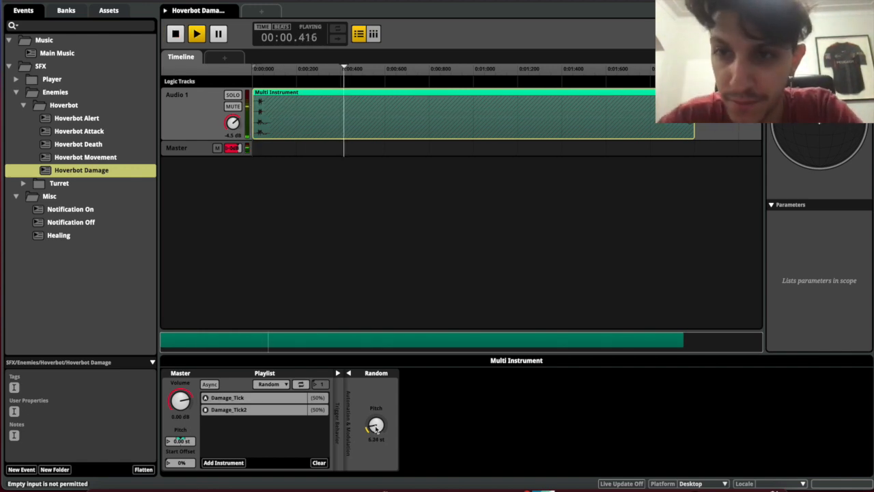
pyautogui.press('space')
pyautogui.press('space')
pyautogui.press('space')
pyautogui.press('space')
pyautogui.press('space')
pyautogui.press('space')
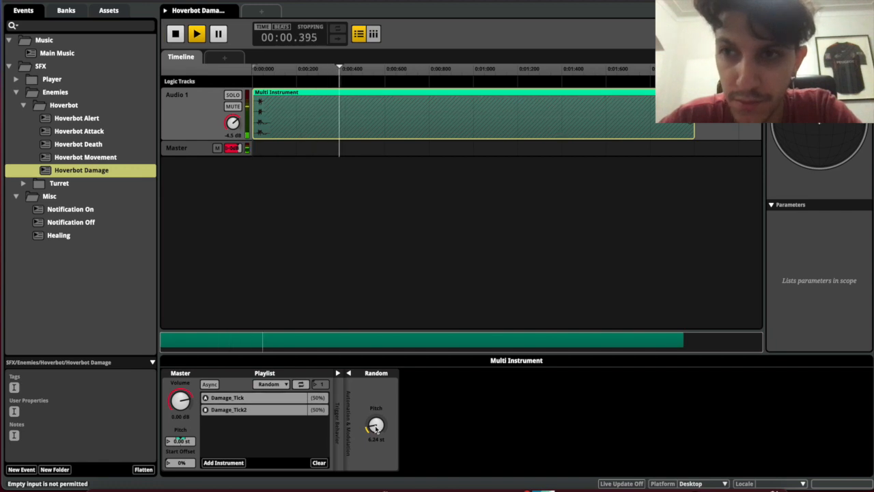
# Adjust the Random Pitch amount further and audition several more variations
pyautogui.press('space')
pyautogui.press('space')
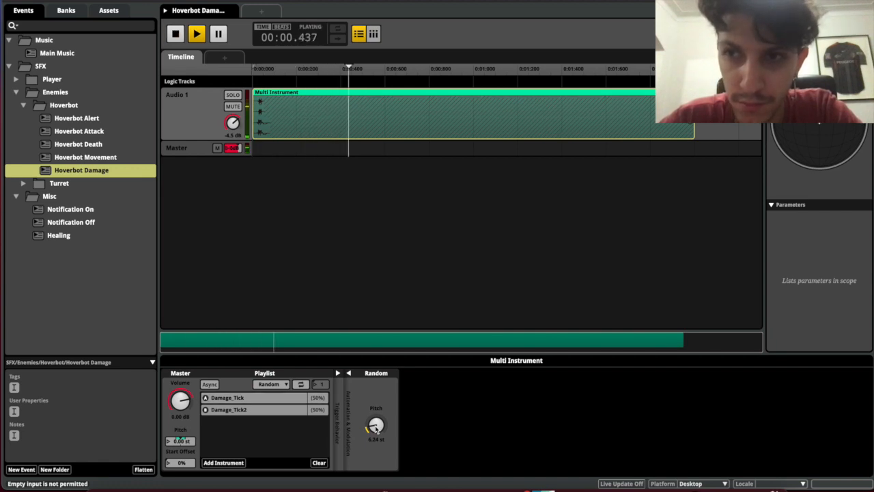
pyautogui.moveTo(376, 429); pyautogui.dragTo(376, 372)
pyautogui.press('space')
pyautogui.press('space')
pyautogui.press('space')
pyautogui.press('space')
pyautogui.press('space')
pyautogui.press('space')
pyautogui.press('space')
pyautogui.press('space')
pyautogui.press('space')
pyautogui.press('space')
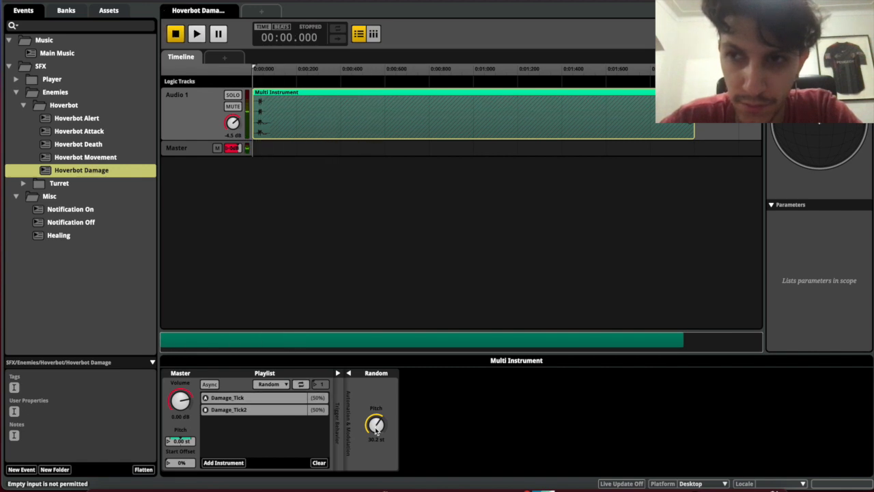
pyautogui.press('space')
pyautogui.press('space')
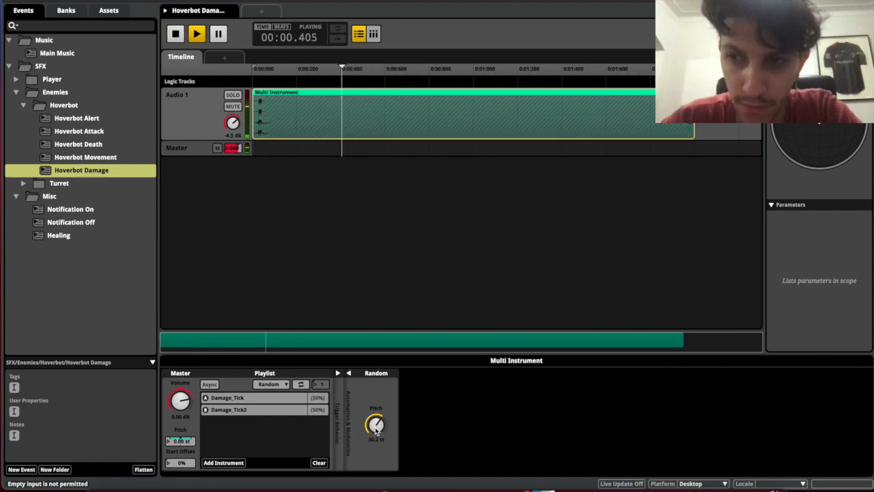
pyautogui.press('space')
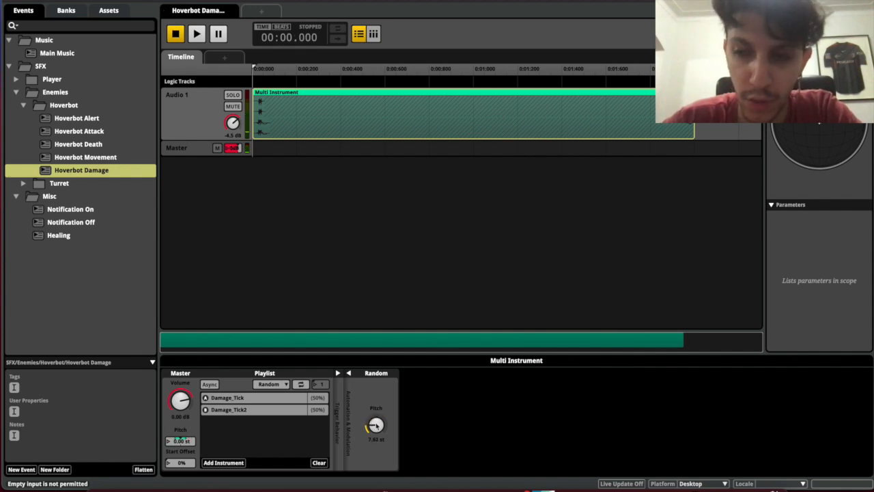
pyautogui.press('space')
pyautogui.press('space')
pyautogui.press('space')
pyautogui.press('space')
pyautogui.press('space')
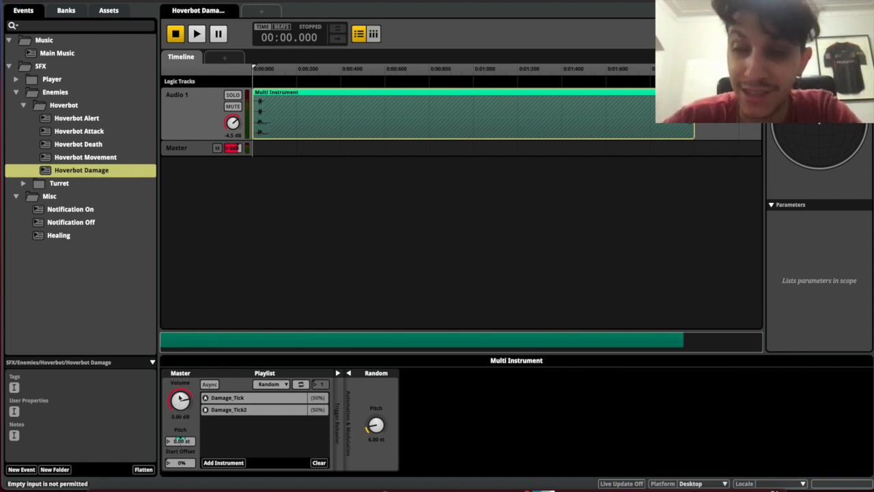
# Add 12 dB Random volume modulation to the master volume, preview it, and build the Master bank
pyautogui.rightClick(180, 398)
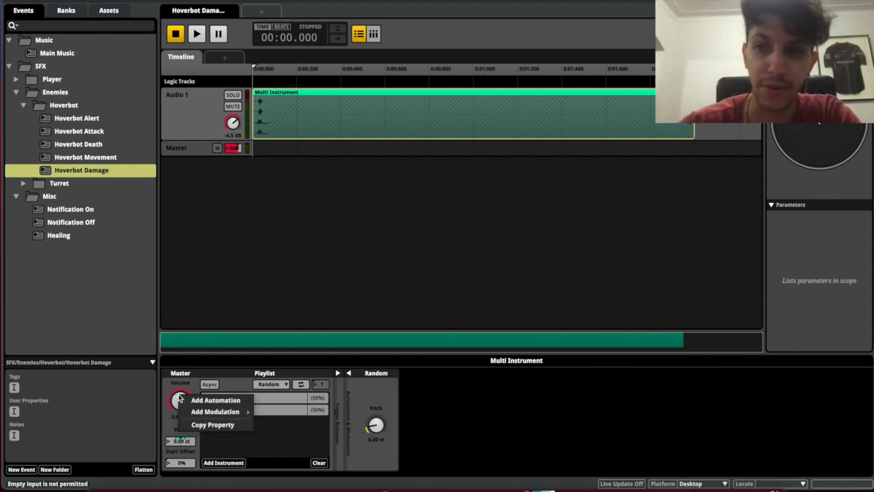
pyautogui.moveTo(200, 411)
pyautogui.click(278, 412)
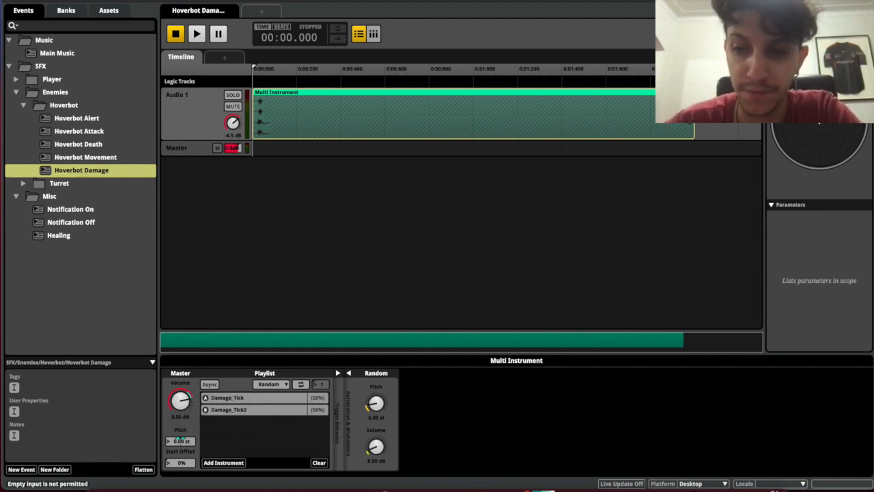
pyautogui.press('space')
pyautogui.press('space')
pyautogui.press('space')
pyautogui.press('space')
pyautogui.press('space')
pyautogui.press('space')
pyautogui.press('space')
pyautogui.press('space')
pyautogui.press('space')
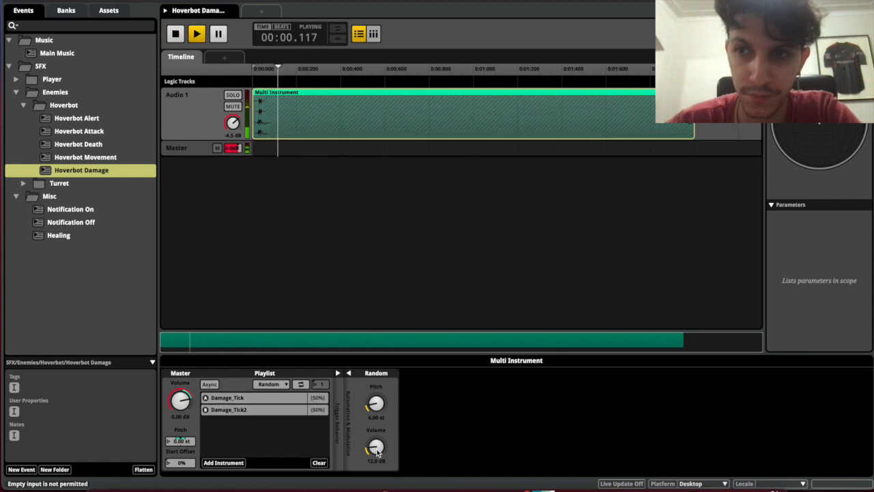
pyautogui.press('space')
pyautogui.press('space')
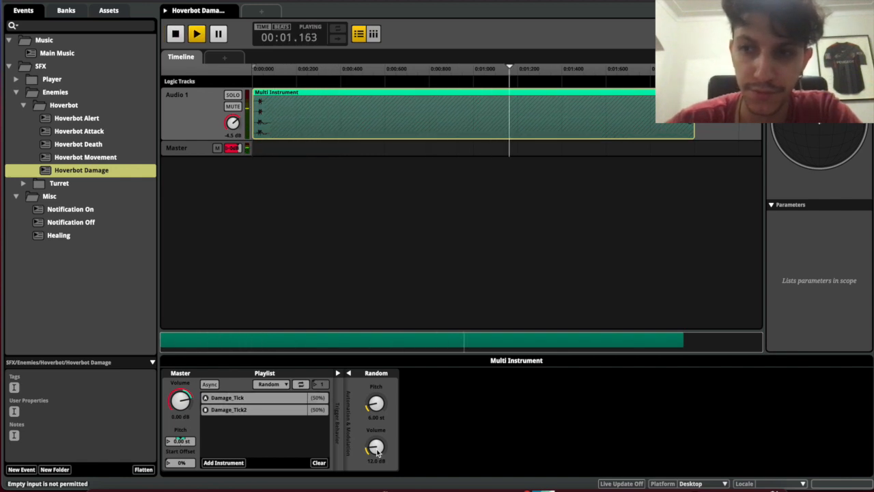
pyautogui.press('space')
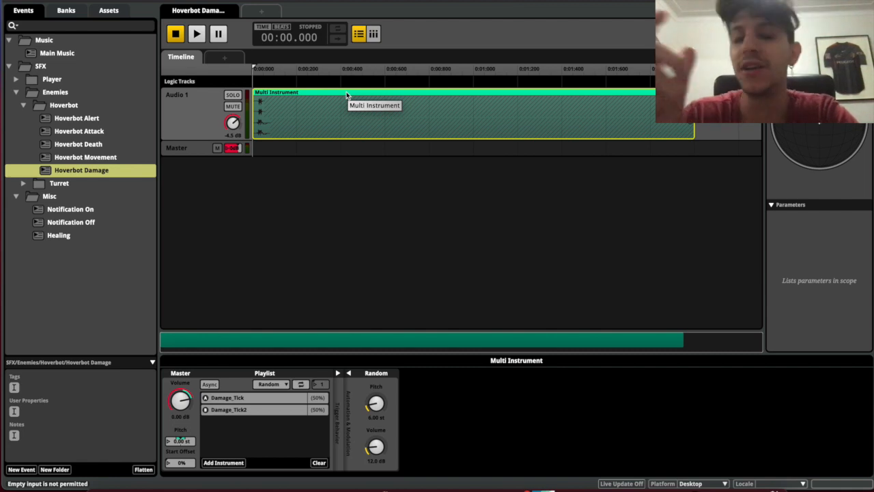
pyautogui.press('super+b')
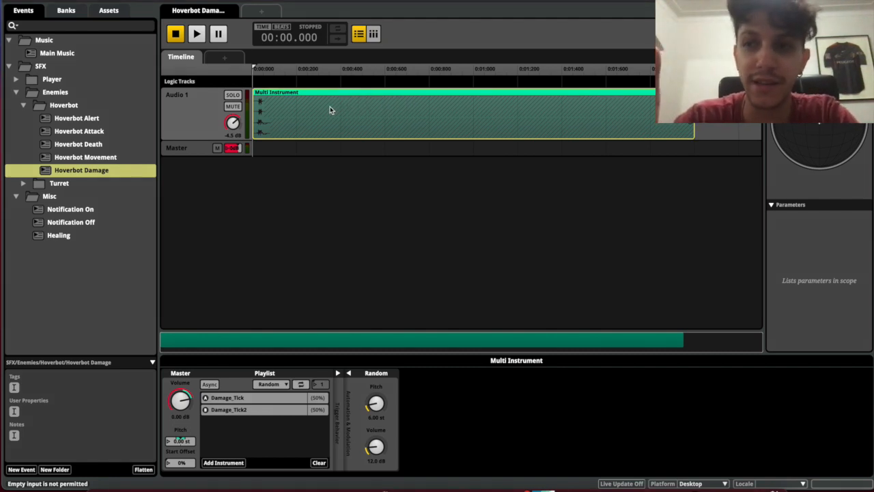
# Step through the Hoverbot events, showing the Alert and Attack master track settings
pyautogui.click(98, 157)
pyautogui.click(98, 144)
pyautogui.click(98, 131)
pyautogui.click(100, 118)
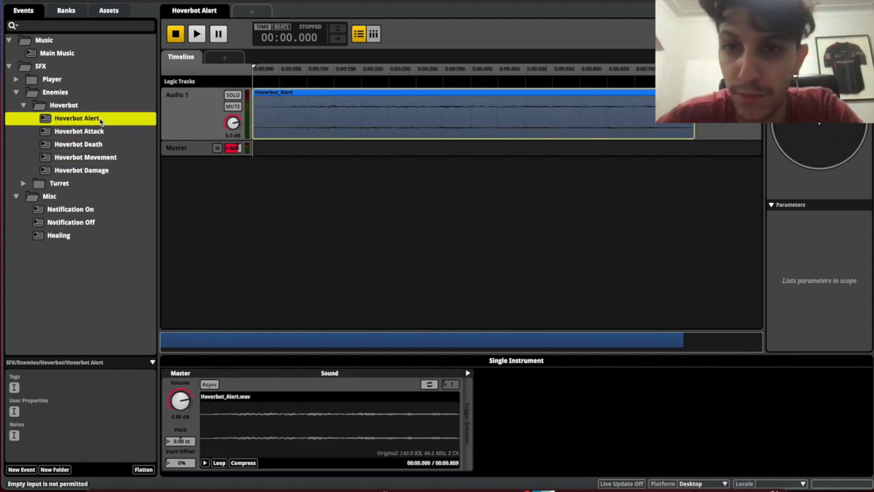
pyautogui.click(270, 199)
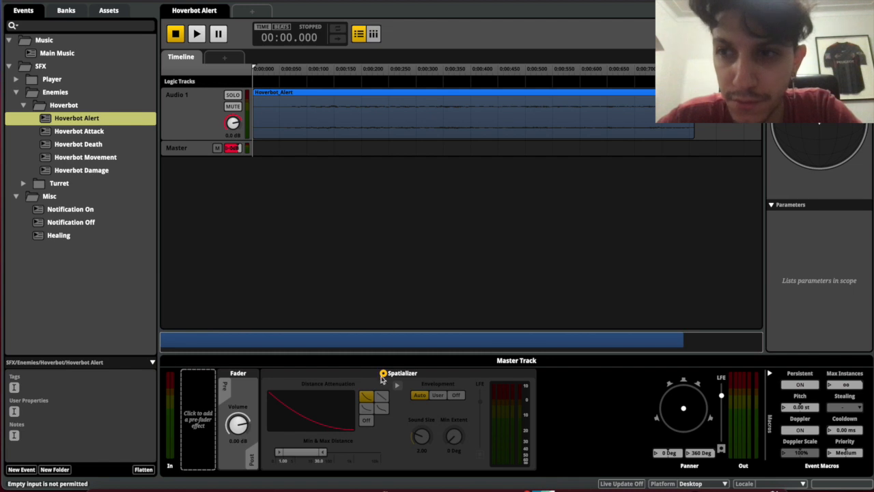
pyautogui.click(113, 133)
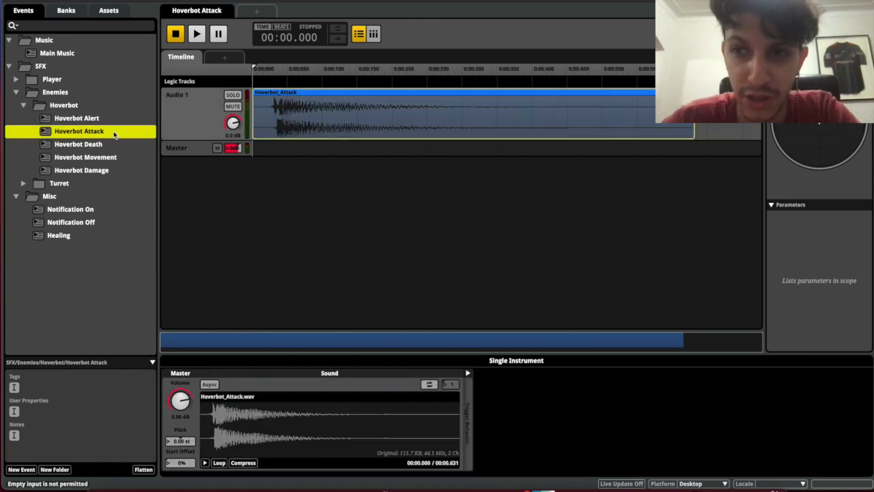
pyautogui.click(275, 239)
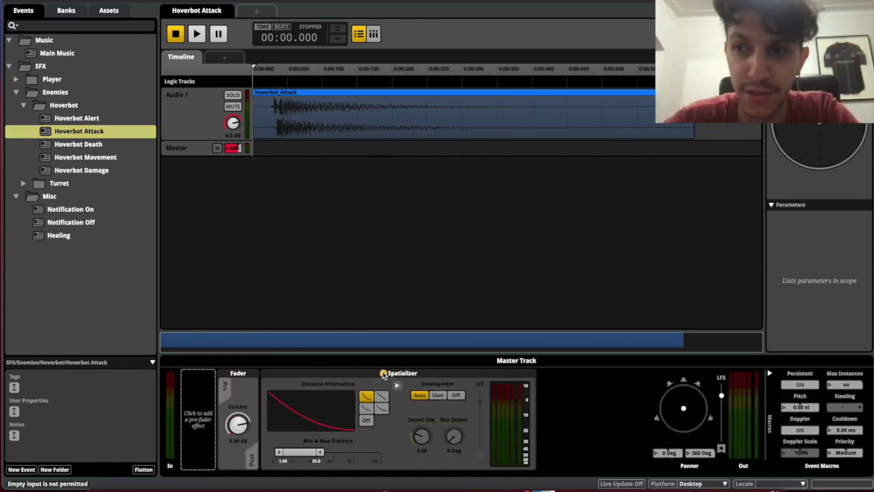
# Enable the spatializer on the Hoverbot Movement and Hoverbot Damage master tracks
pyautogui.click(82, 145)
pyautogui.click(331, 256)
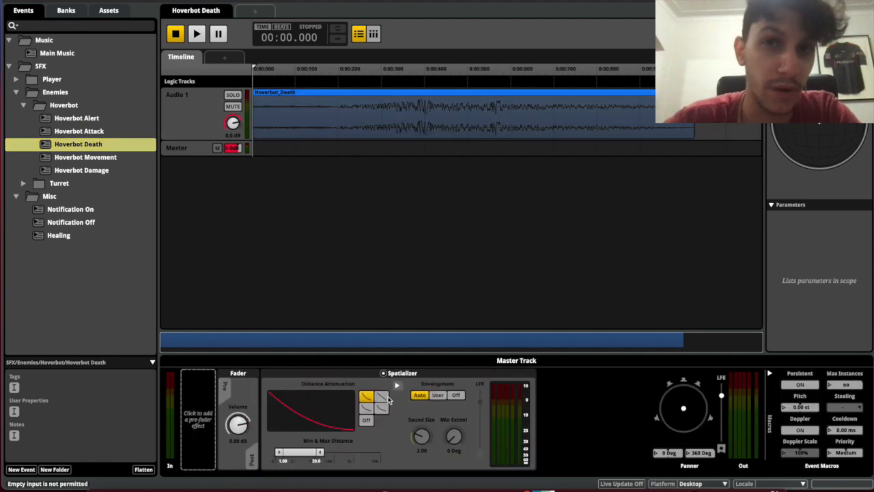
pyautogui.click(109, 159)
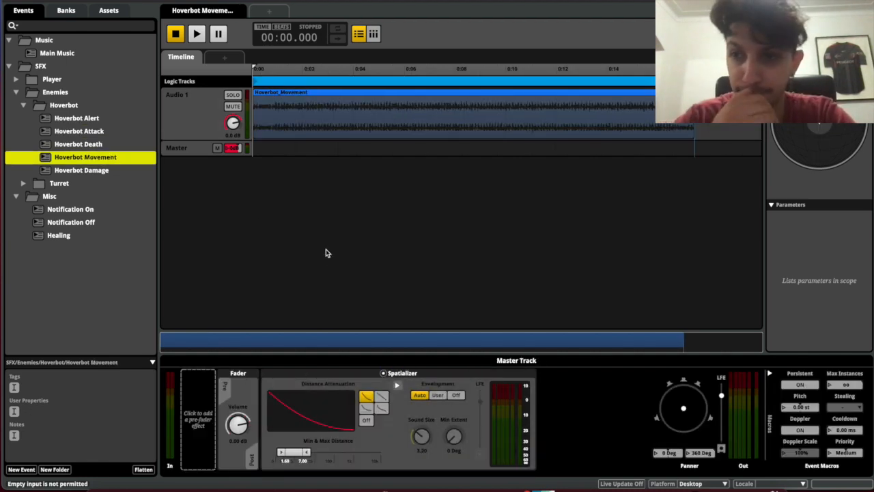
pyautogui.click(326, 253)
pyautogui.click(383, 373)
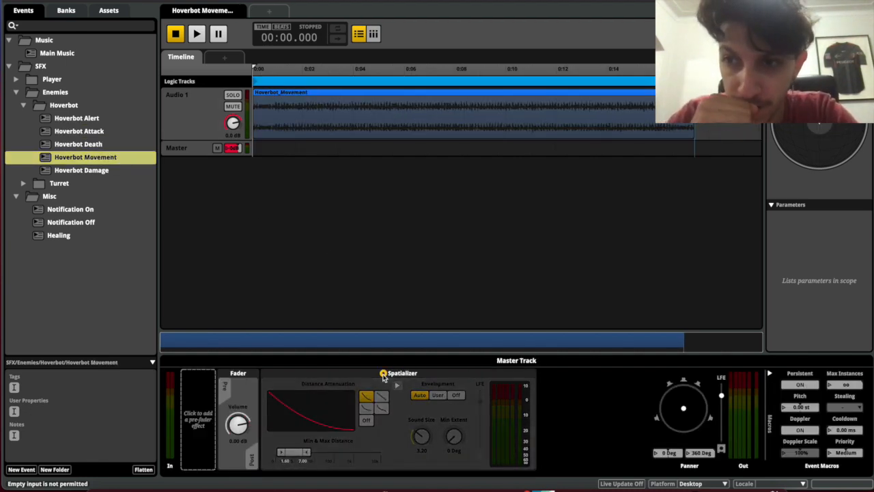
pyautogui.click(63, 170)
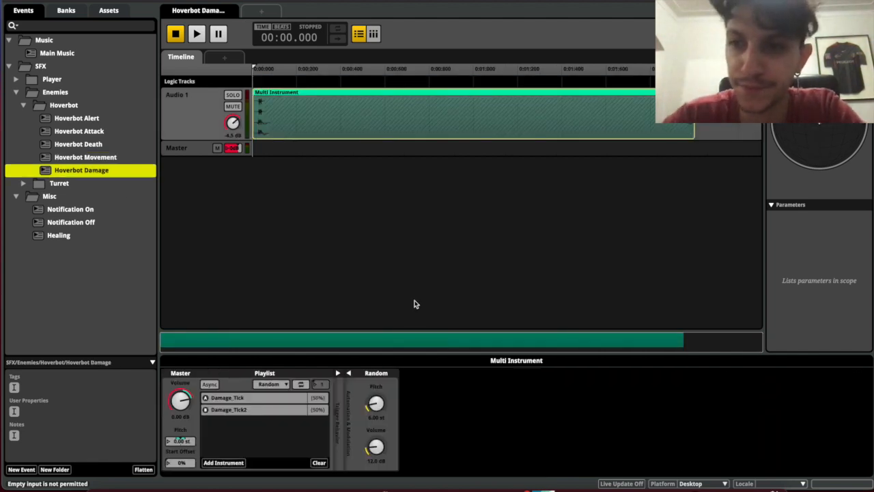
pyautogui.click(415, 304)
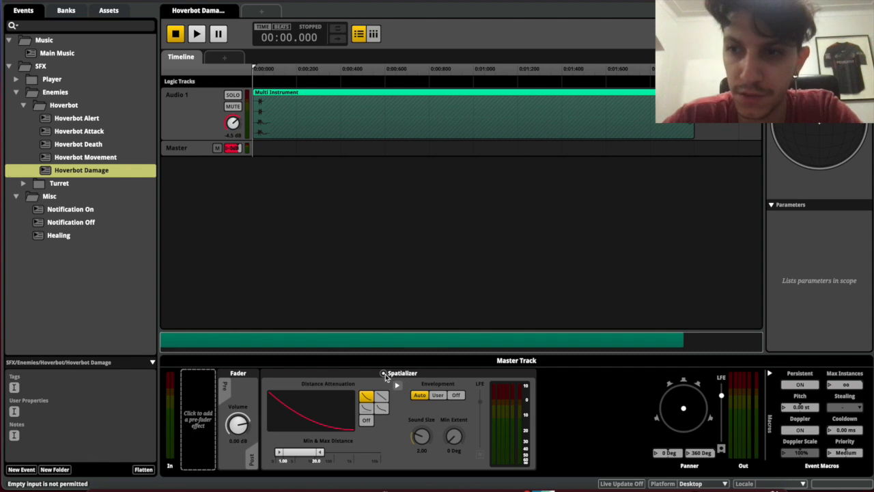
pyautogui.click(384, 374)
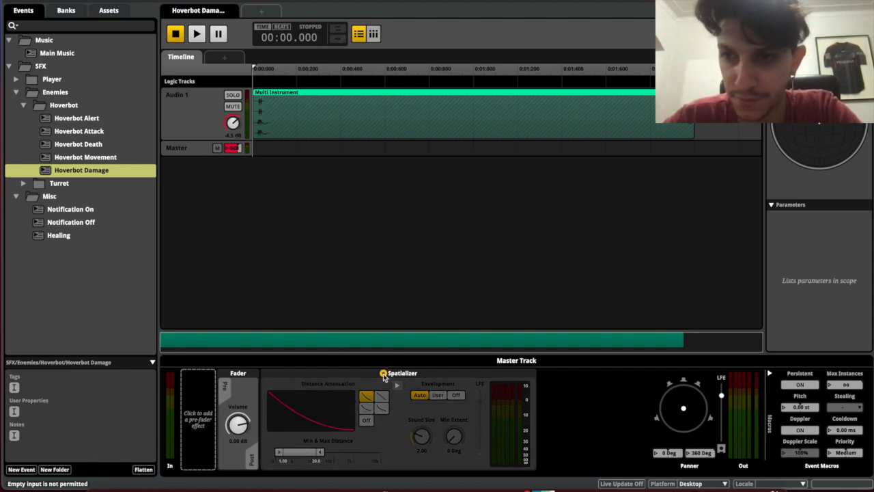
# Collapse the Hoverbot folder and open the Turret Alert event
pyautogui.click(23, 106)
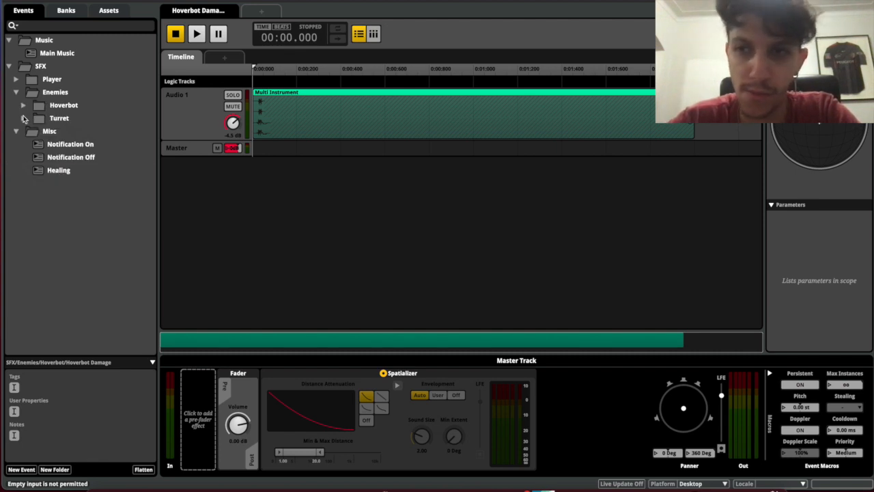
pyautogui.click(23, 118)
pyautogui.click(63, 134)
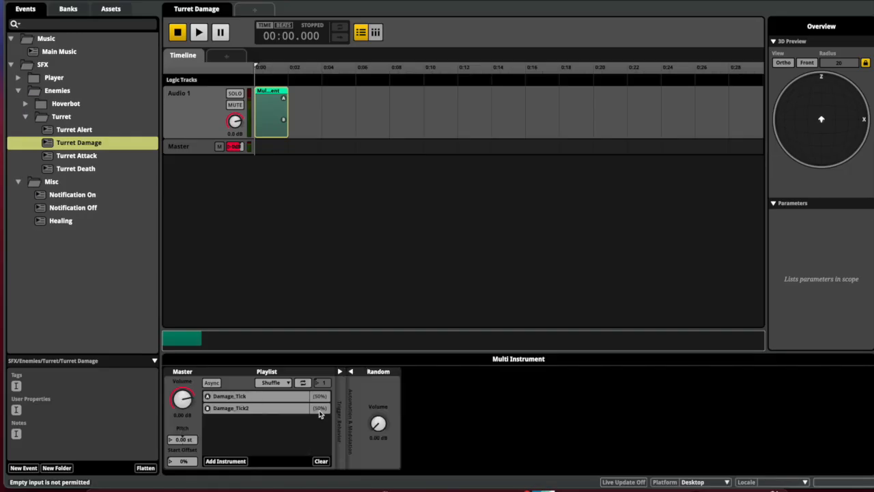
# Change the playlist play order, collapse the Misc, Enemies and SFX folders, and select Music
pyautogui.click(274, 383)
pyautogui.click(293, 407)
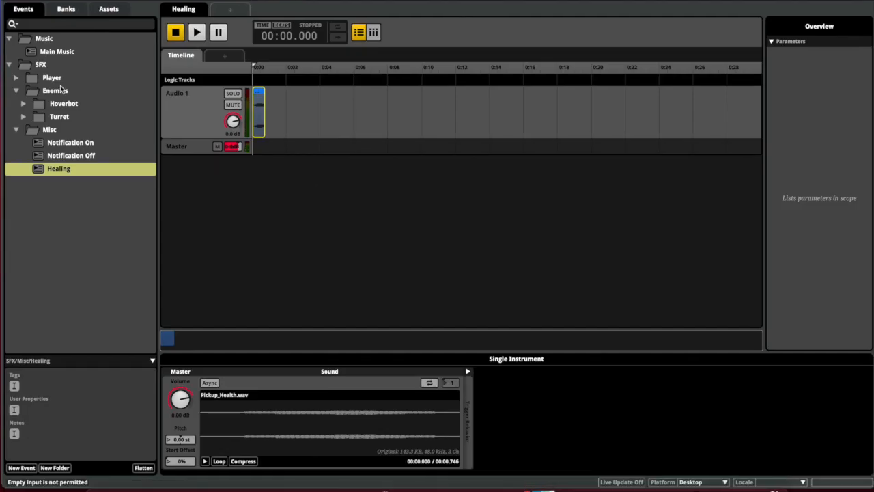
pyautogui.click(41, 323)
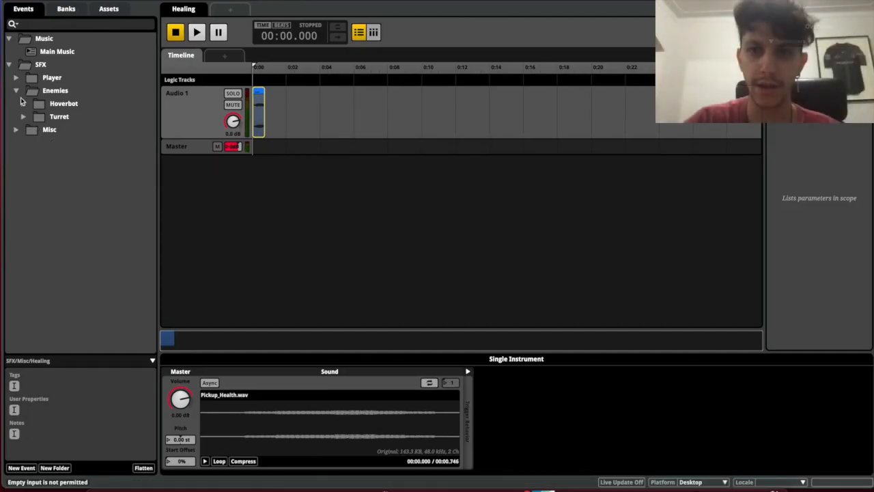
pyautogui.click(42, 285)
pyautogui.click(9, 65)
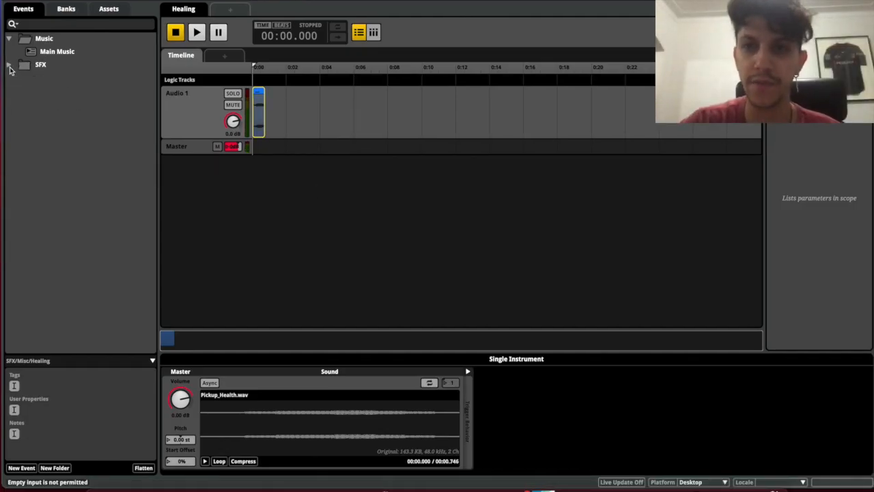
pyautogui.click(43, 41)
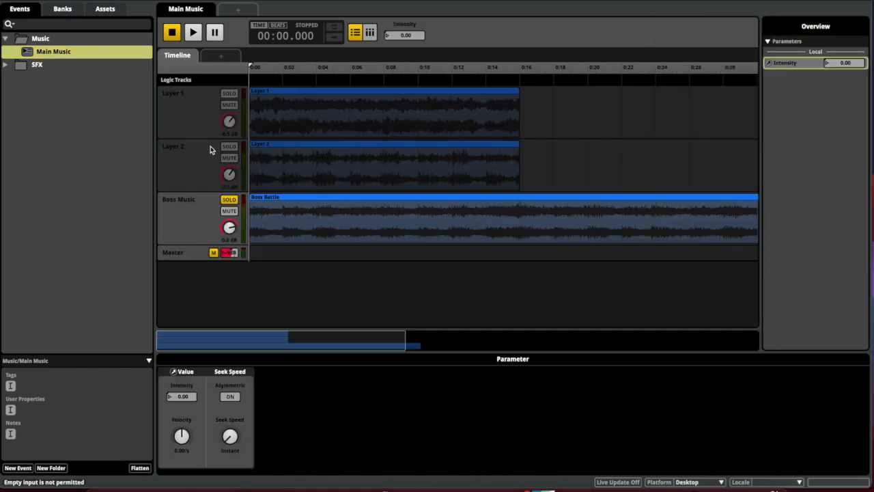
# Unsolo Boss Music and rename the Layer 1 track to 'Main - Layer 1'
pyautogui.click(232, 200)
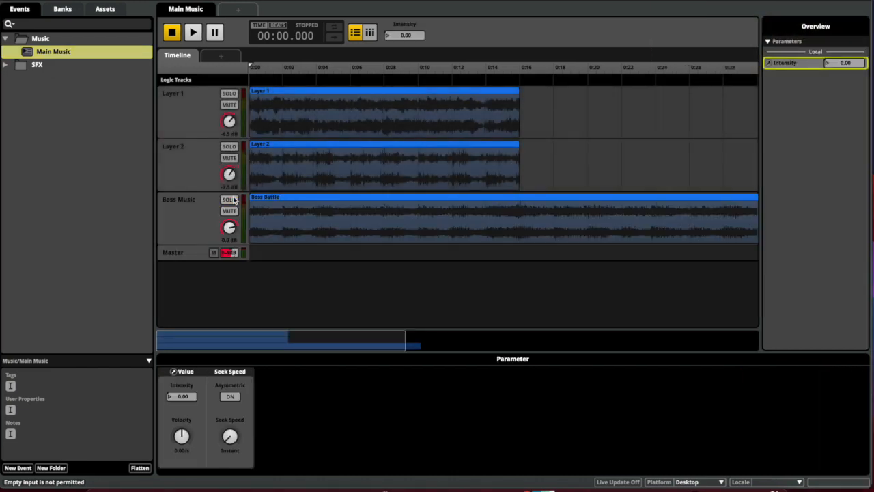
pyautogui.click(187, 116)
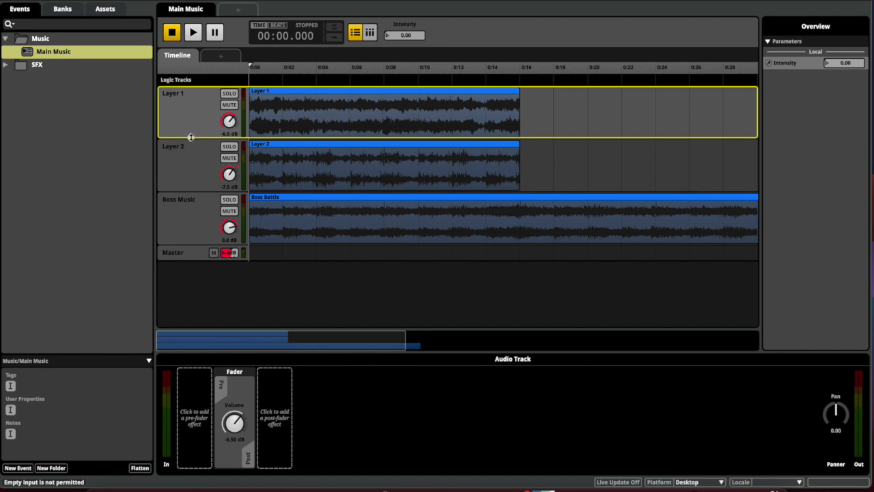
pyautogui.doubleClick(173, 94)
pyautogui.write('Main Music -')
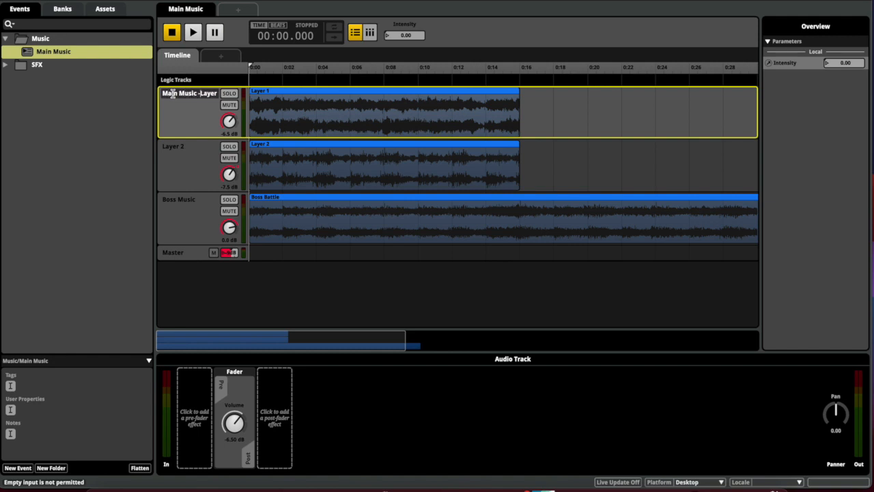
pyautogui.press('Return')
pyautogui.doubleClick(195, 94)
pyautogui.click(195, 94)
pyautogui.press('BackSpace')
pyautogui.press('BackSpace')
pyautogui.press('BackSpace')
pyautogui.press('BackSpace')
pyautogui.press('BackSpace')
pyautogui.press('BackSpace')
pyautogui.press('BackSpace')
pyautogui.press('BackSpace')
pyautogui.write('-')
pyautogui.press('Return')
# Rename the Layer 2 track to 'Main - Layer 2'
pyautogui.doubleClick(178, 146)
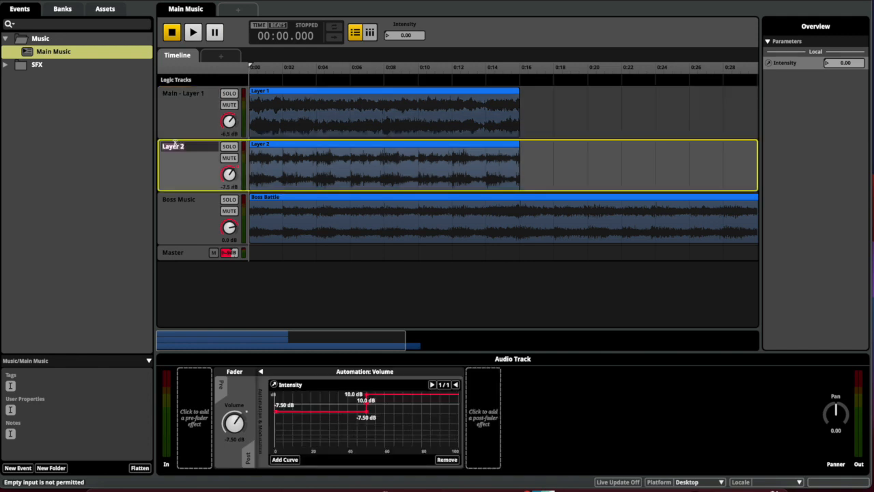
pyautogui.press('Home')
pyautogui.write('Main -')
pyautogui.press('Return')
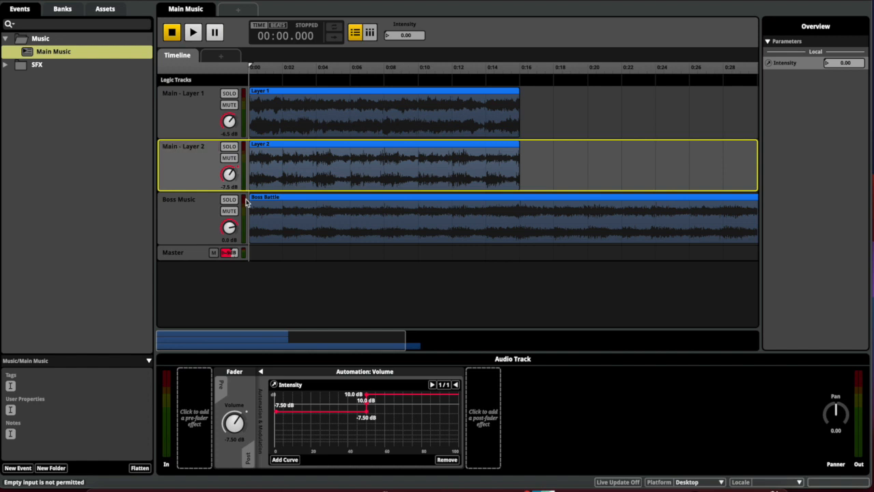
pyautogui.click(196, 110)
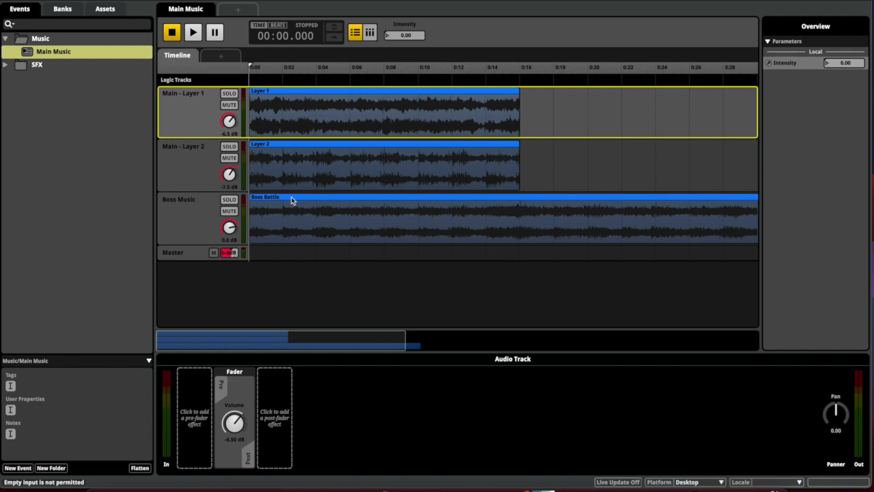
# Remove all references to the Intensity parameter, including its automation curves
pyautogui.rightClick(405, 35)
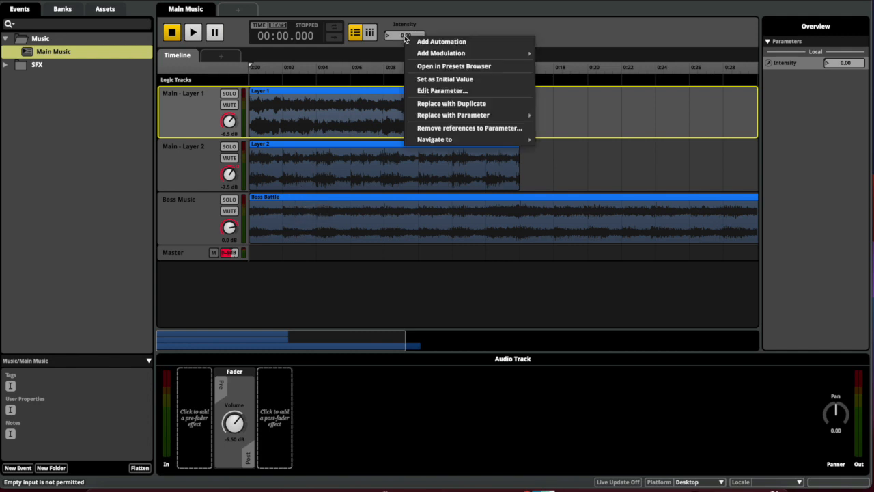
pyautogui.moveTo(448, 49)
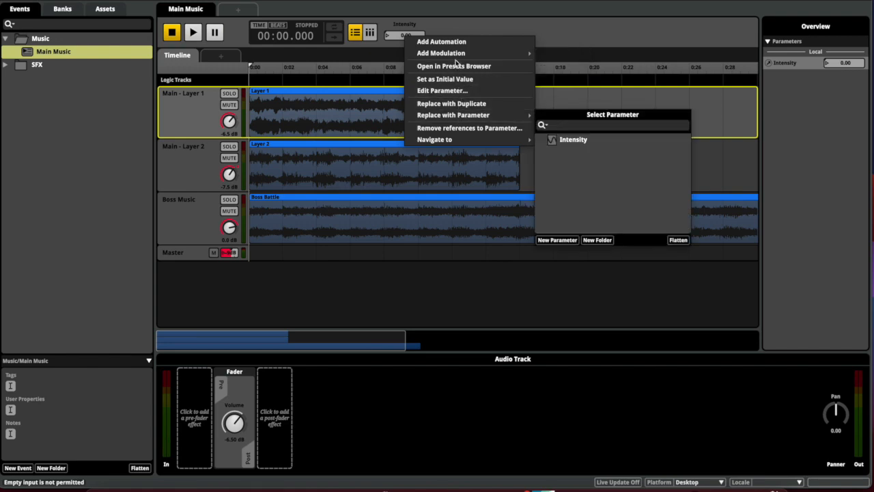
pyautogui.click(456, 129)
pyautogui.click(469, 299)
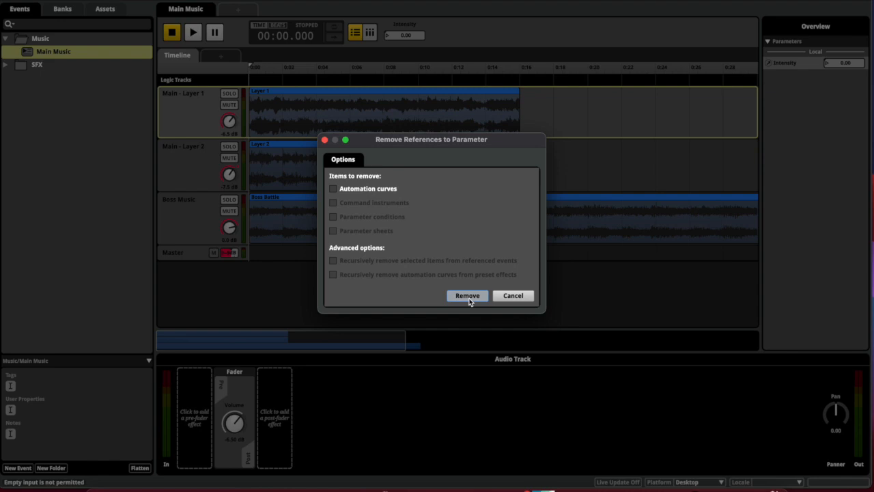
pyautogui.rightClick(412, 35)
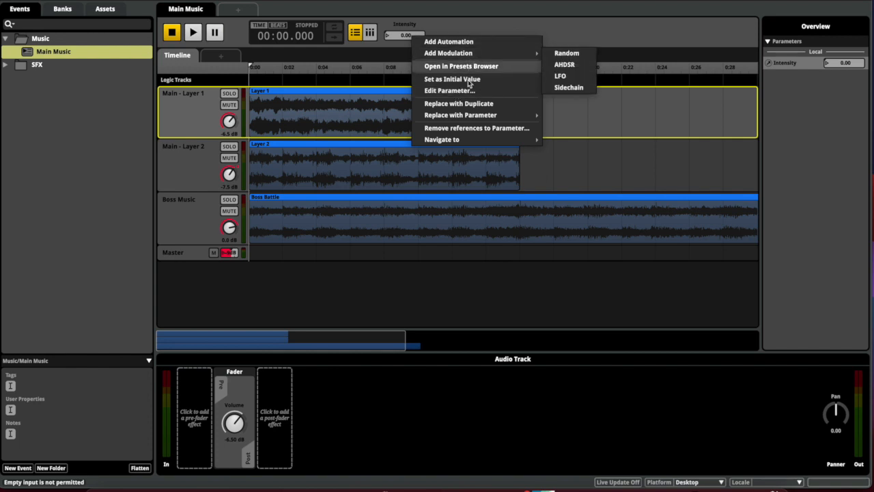
pyautogui.click(469, 129)
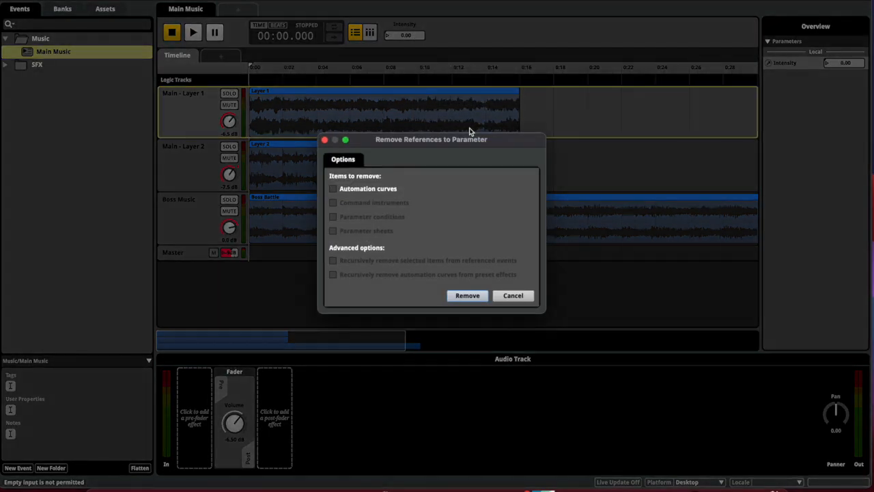
pyautogui.click(334, 190)
pyautogui.click(473, 297)
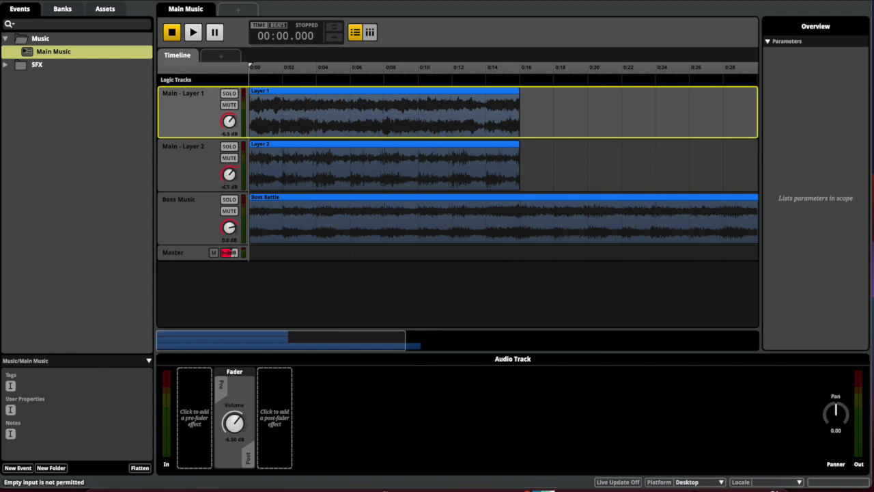
# Add a destination region spanning 0:00–0:16 and name it Main Music
pyautogui.click(289, 158)
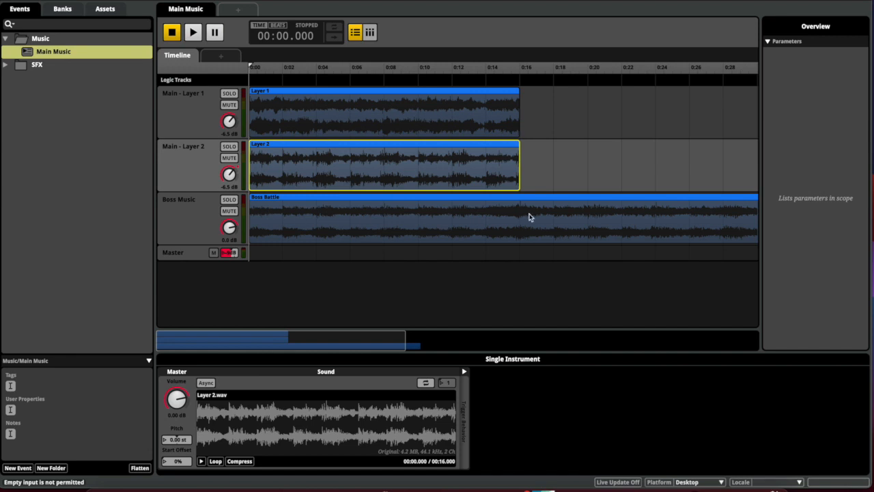
pyautogui.click(194, 224)
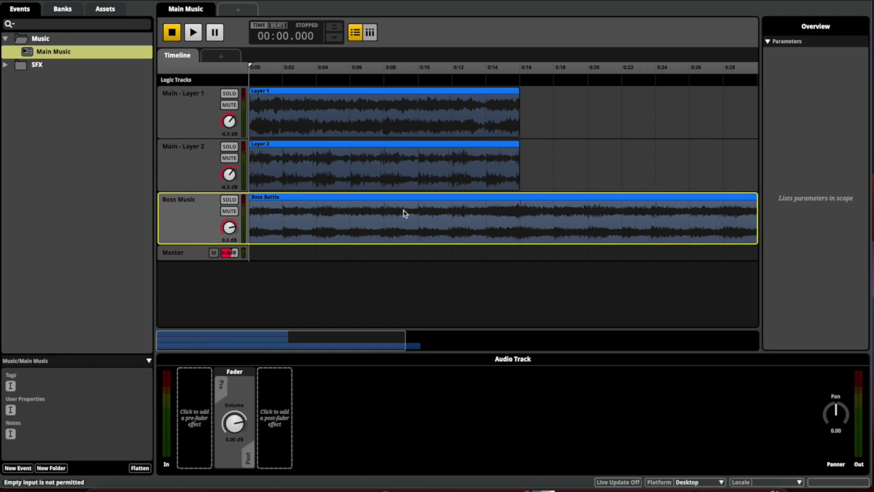
pyautogui.rightClick(252, 86)
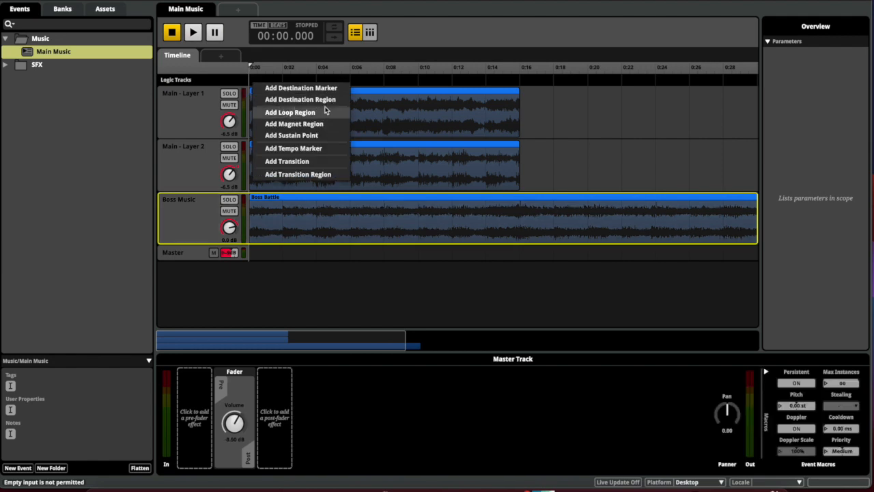
pyautogui.click(304, 101)
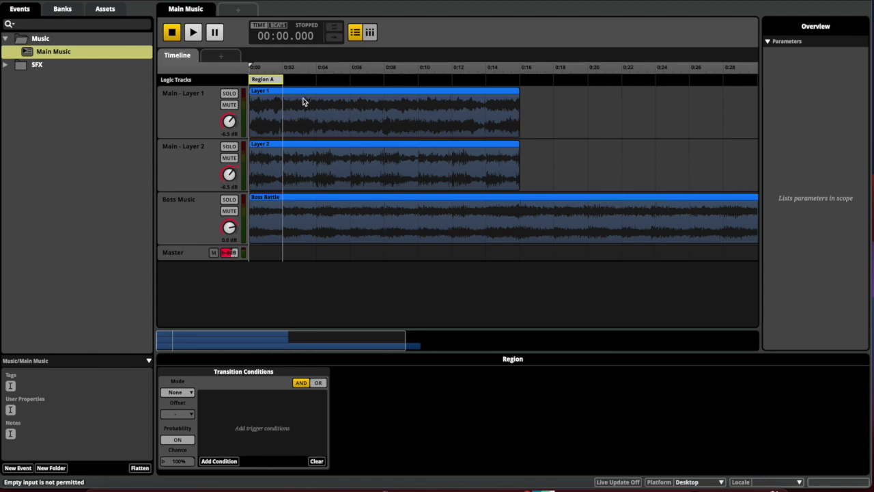
pyautogui.moveTo(282, 81); pyautogui.dragTo(518, 81)
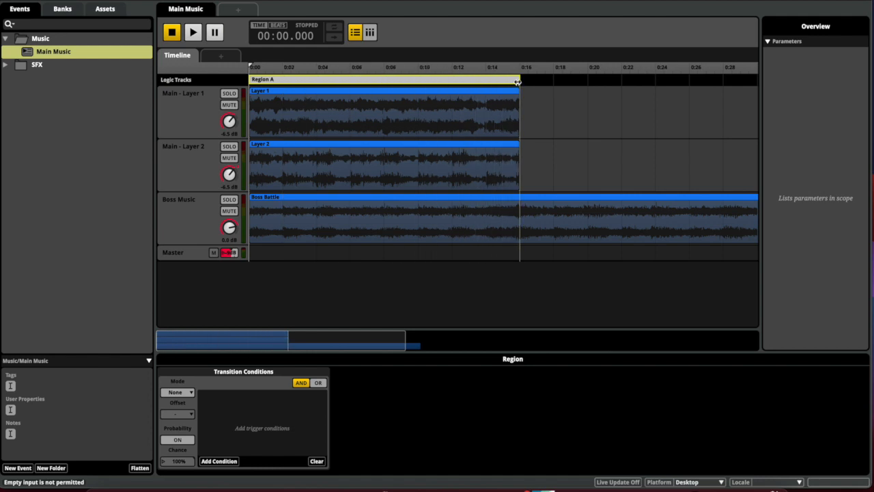
pyautogui.doubleClick(265, 80)
pyautogui.write('Main Music')
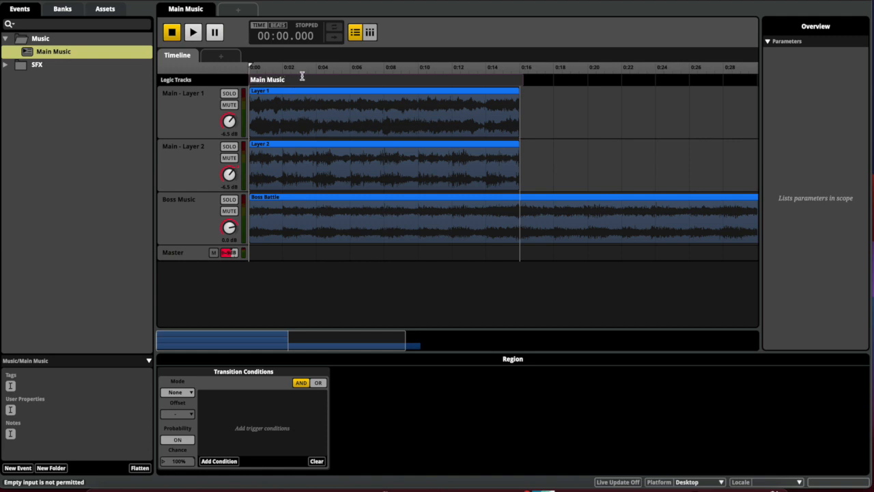
pyautogui.press('Return')
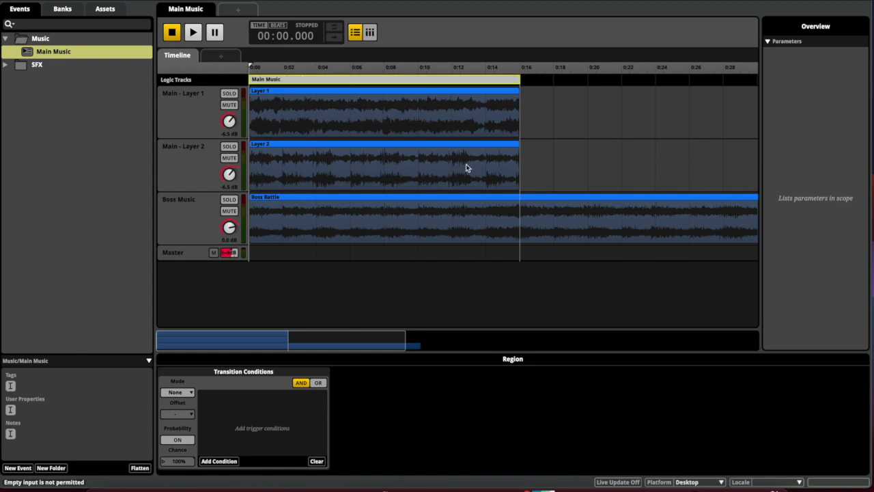
# Add a second destination region right after Main Music, named Boss Music
pyautogui.rightClick(522, 83)
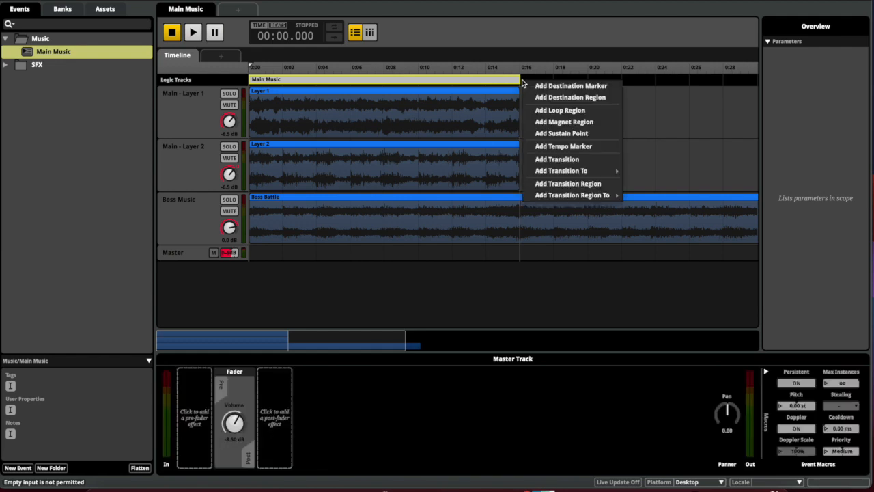
pyautogui.click(535, 97)
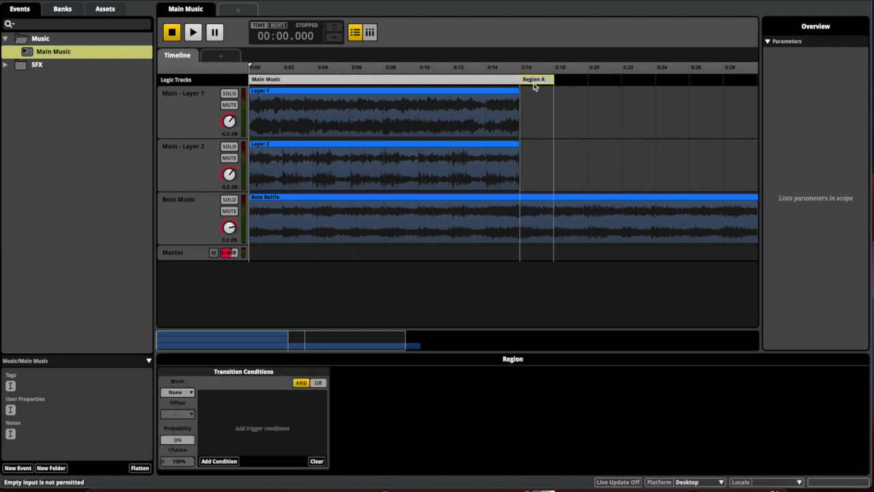
pyautogui.doubleClick(533, 80)
pyautogui.write('Boss Music')
pyautogui.press('Return')
# Move the Boss Battle clip to start at about 0:16 and stretch Boss Music to about 0:48
pyautogui.moveTo(535, 202); pyautogui.dragTo(696, 223)
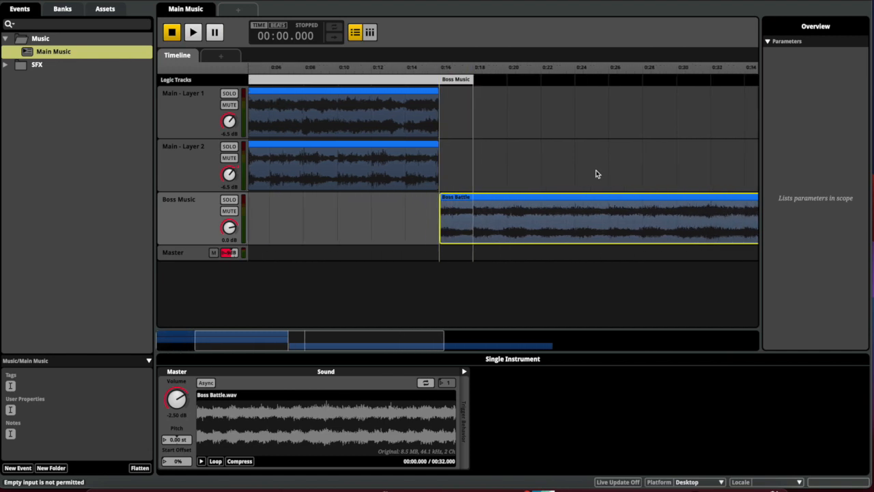
pyautogui.moveTo(471, 81); pyautogui.dragTo(575, 142)
pyautogui.hscroll(-10, 575, 143)
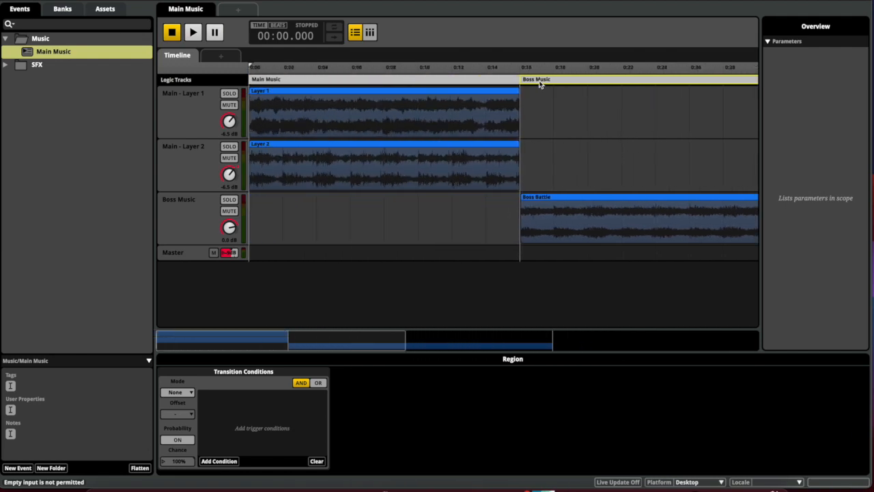
# Solo Main - Layer 1 and audition the event through about 0:15
pyautogui.click(229, 92)
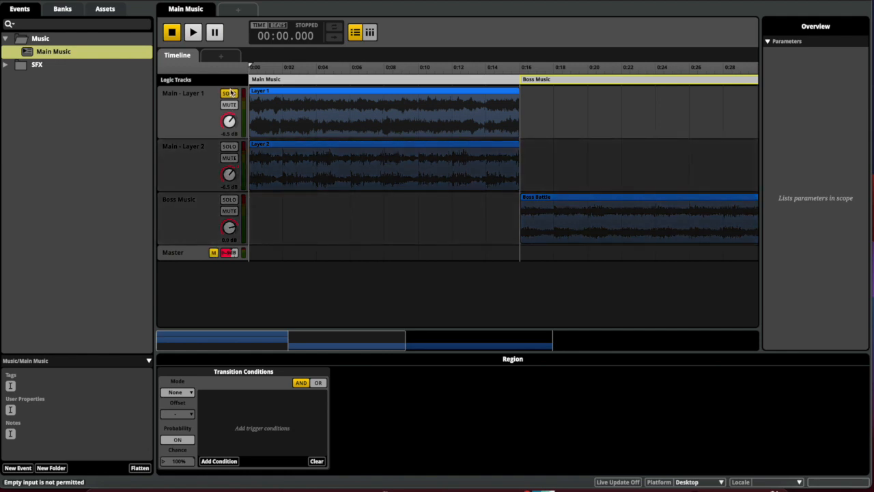
pyautogui.press('space')
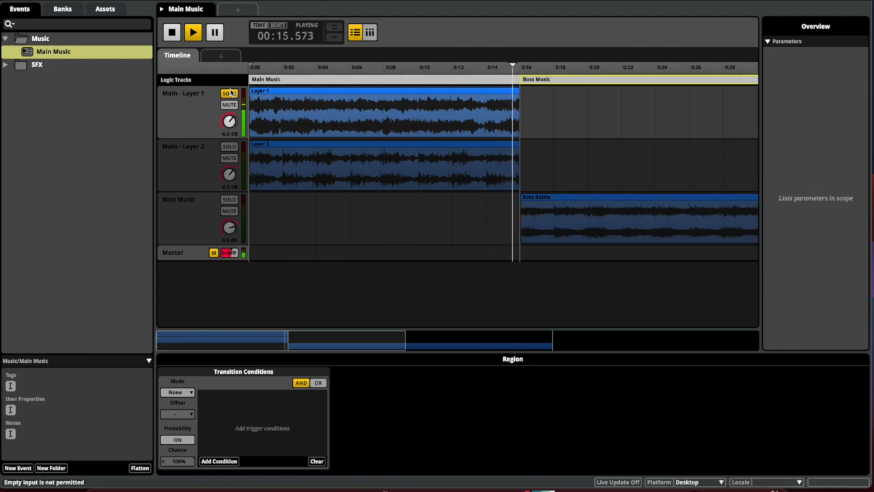
pyautogui.press('space')
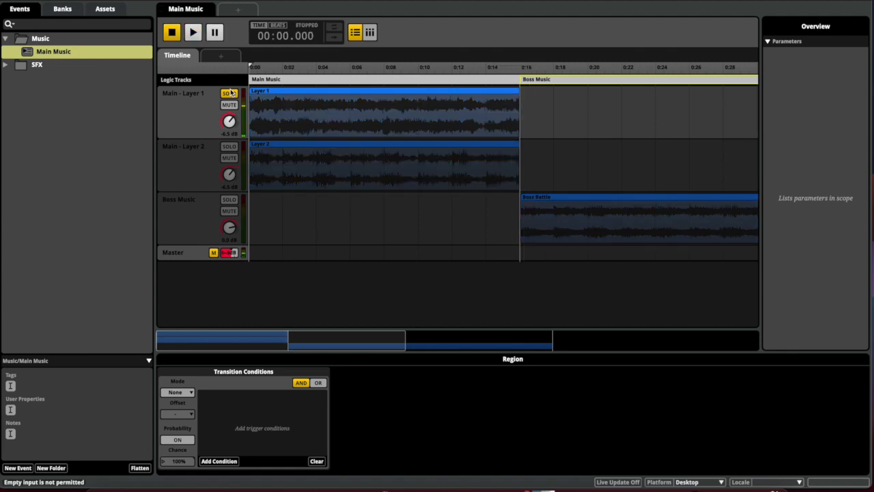
pyautogui.click(293, 119)
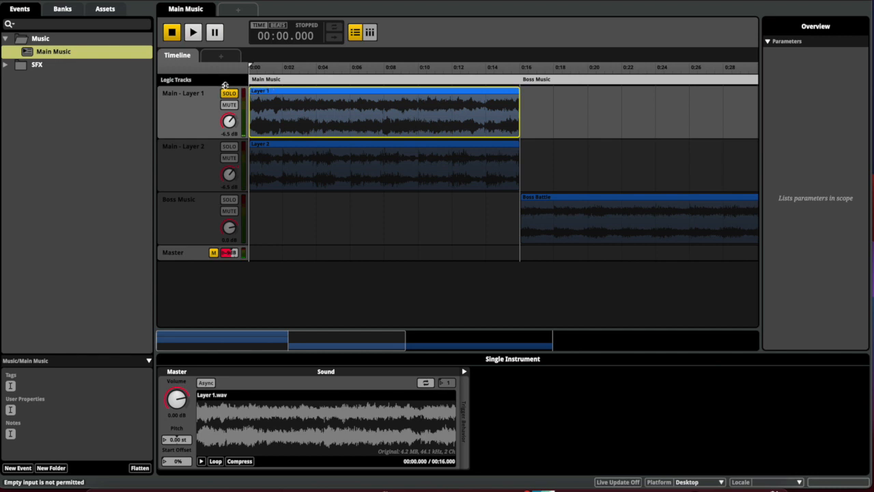
# Add a loop region and move the Boss Music region into the Main Music row after 0:16
pyautogui.rightClick(261, 86)
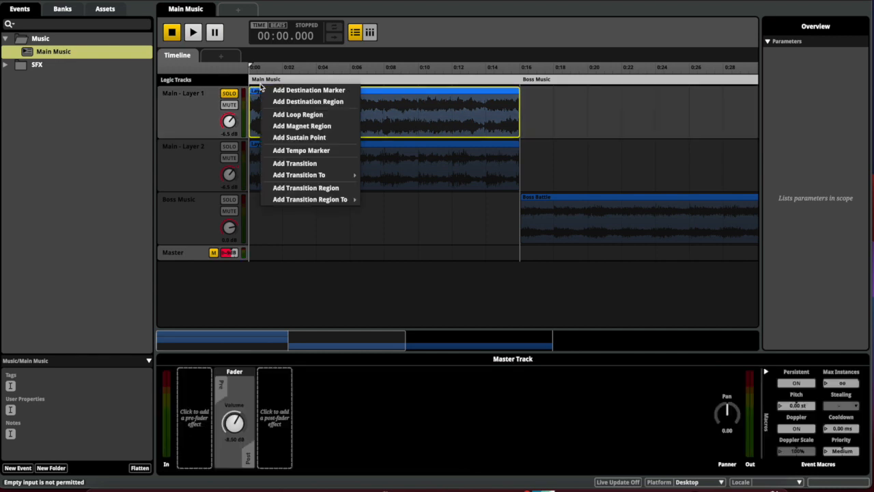
pyautogui.click(298, 115)
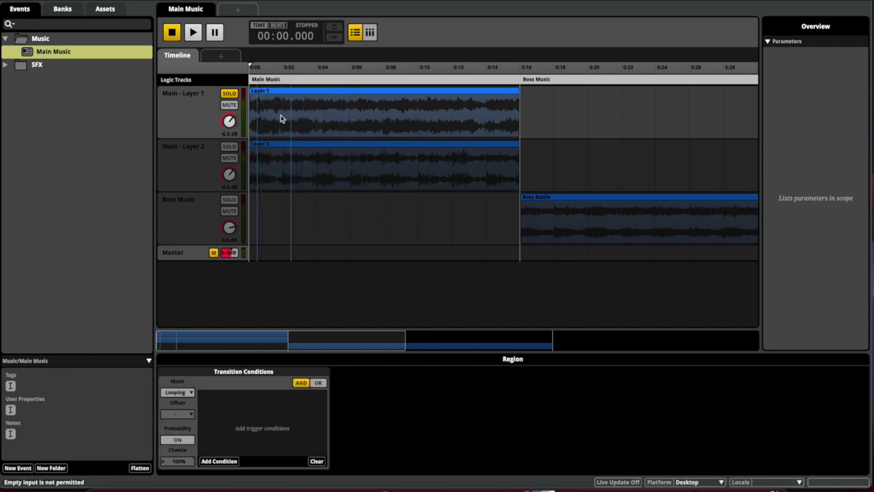
pyautogui.click(270, 80)
pyautogui.moveTo(268, 74); pyautogui.dragTo(261, 109)
pyautogui.click(531, 93)
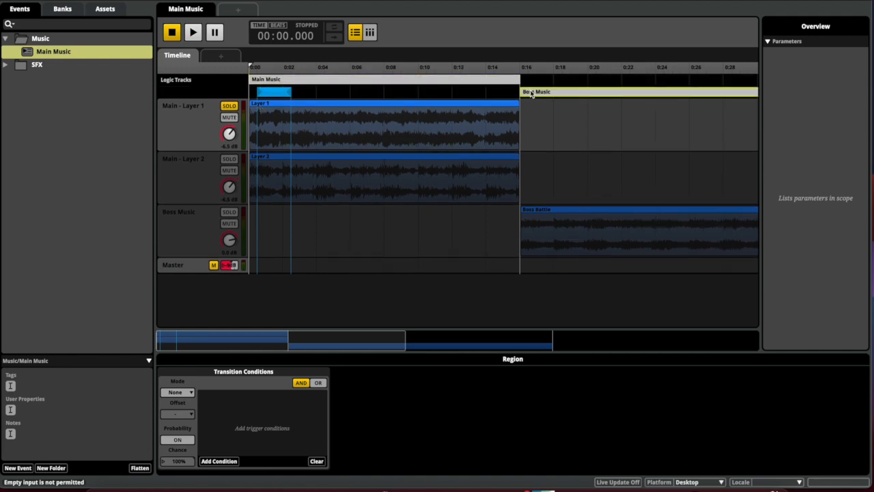
pyautogui.moveTo(531, 83); pyautogui.dragTo(531, 80)
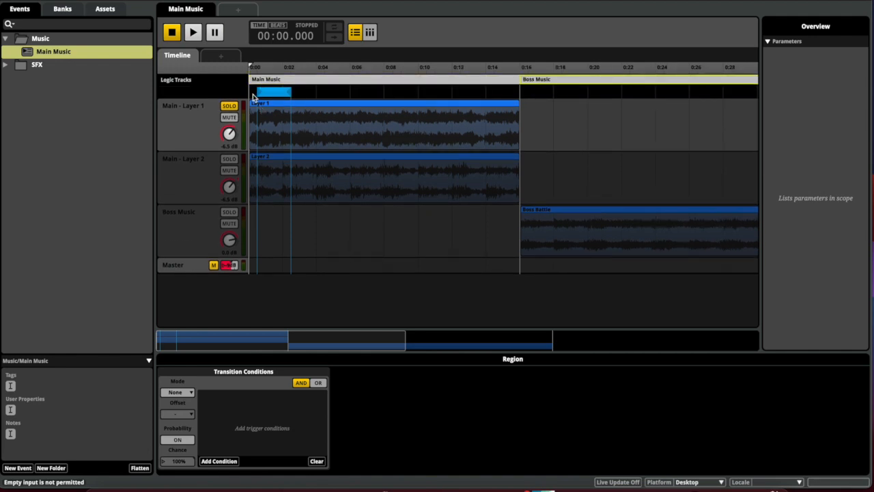
# Draw a loop region over 0:00–0:16 and add another from 0:16 through about 0:48
pyautogui.moveTo(291, 92); pyautogui.dragTo(519, 91)
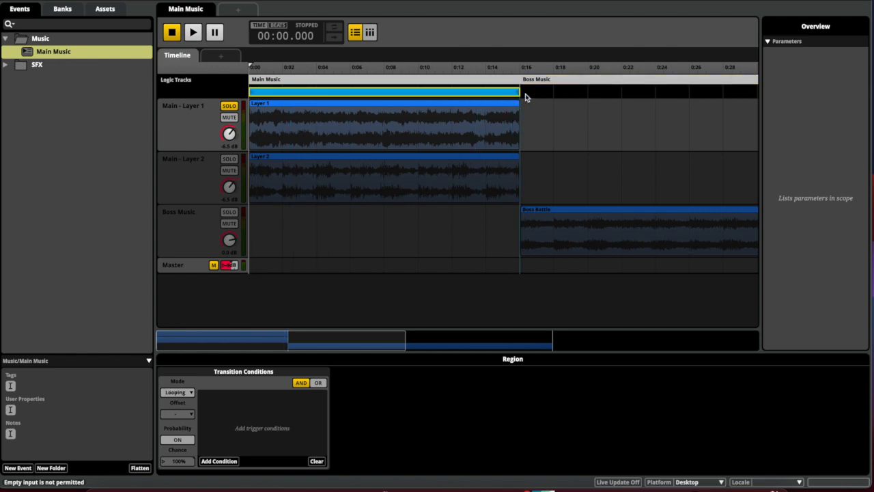
pyautogui.rightClick(526, 95)
pyautogui.click(555, 122)
pyautogui.moveTo(528, 95); pyautogui.dragTo(565, 145)
pyautogui.hscroll(3, 519, 94)
pyautogui.hscroll(-15, 564, 145)
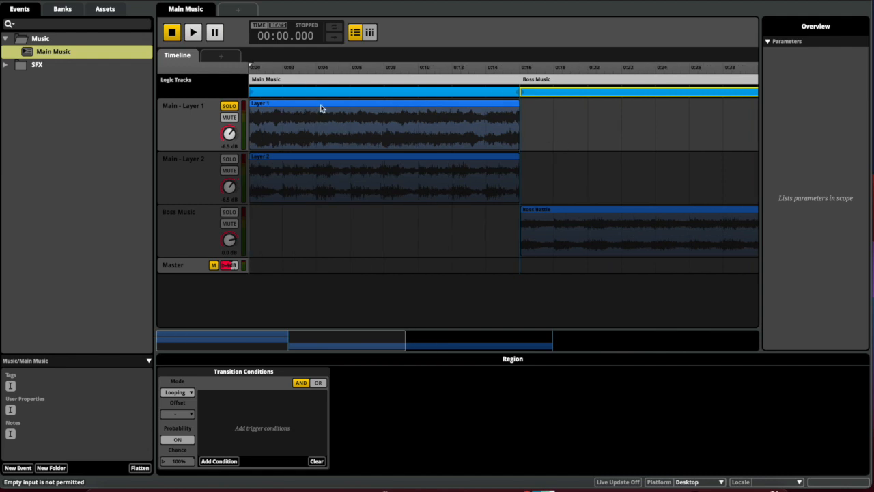
pyautogui.press('space')
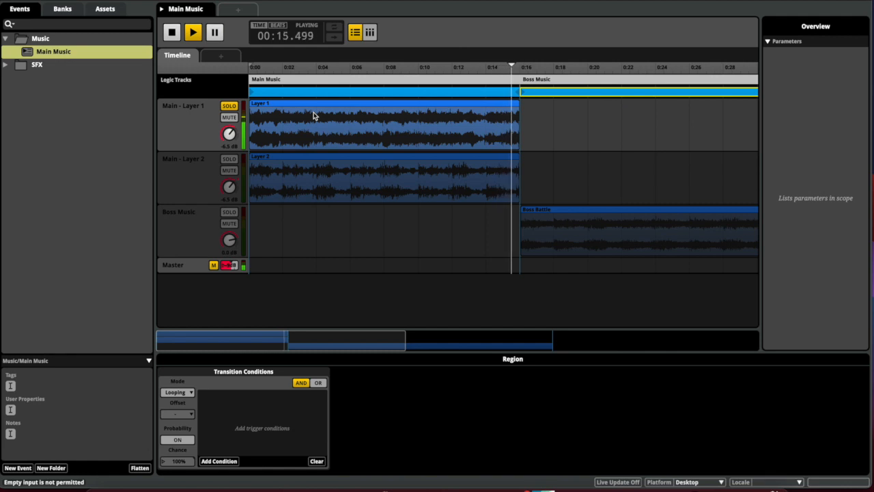
pyautogui.press('space')
pyautogui.click(229, 106)
pyautogui.click(229, 159)
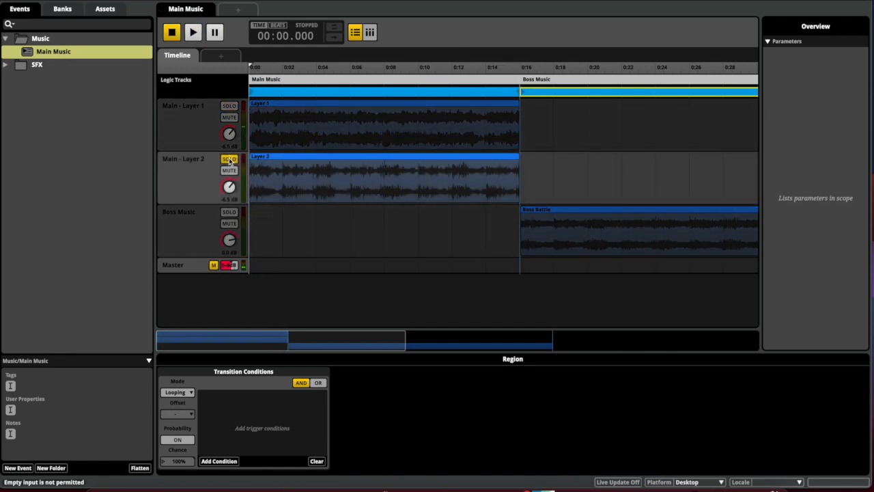
pyautogui.press('space')
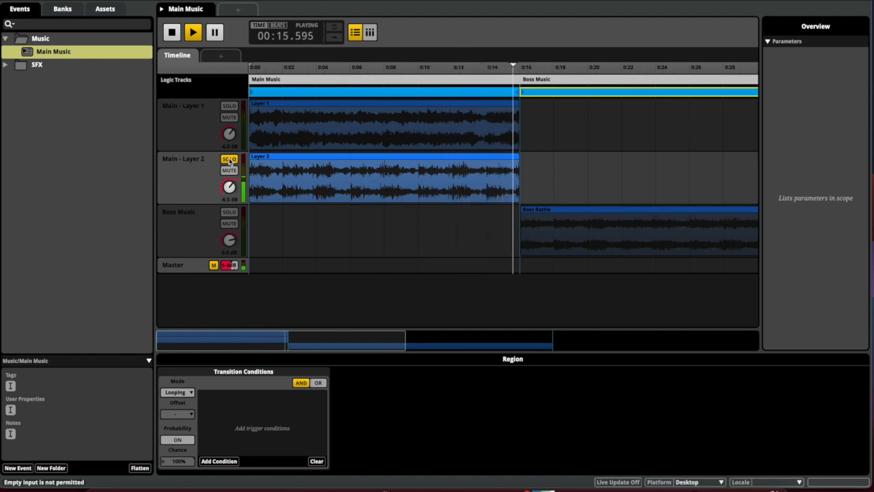
pyautogui.click(230, 160)
pyautogui.click(229, 106)
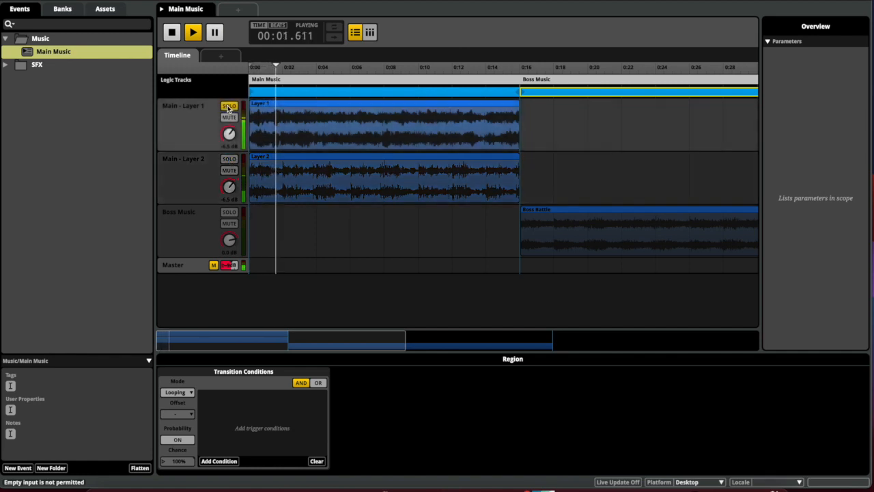
pyautogui.click(229, 160)
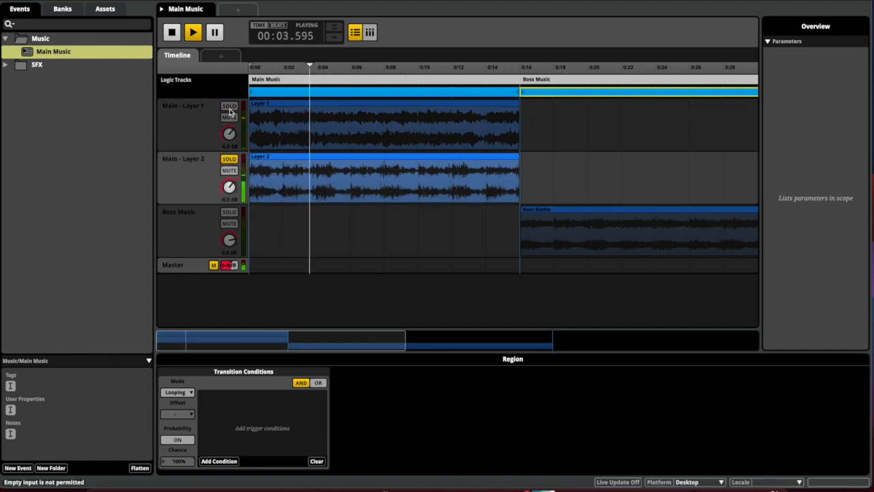
pyautogui.click(203, 116)
pyautogui.click(229, 106)
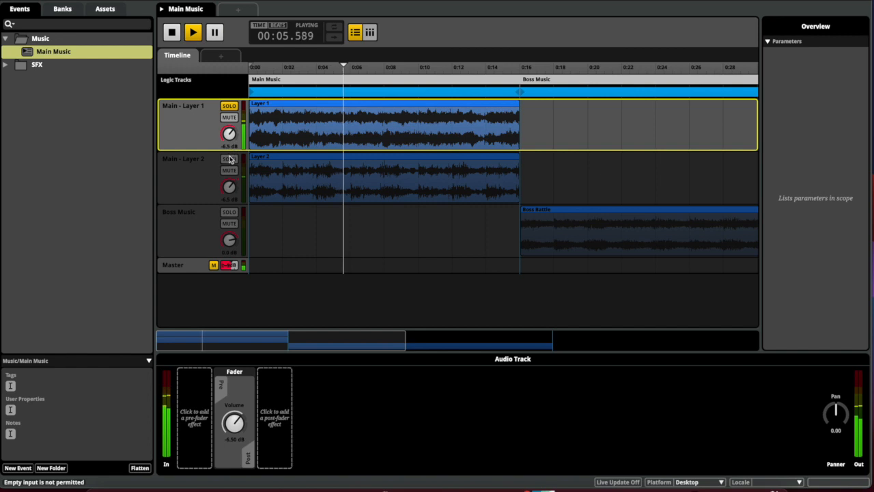
pyautogui.keyDown('shift'); pyautogui.click(201, 172); pyautogui.keyUp('shift')
pyautogui.click(230, 159)
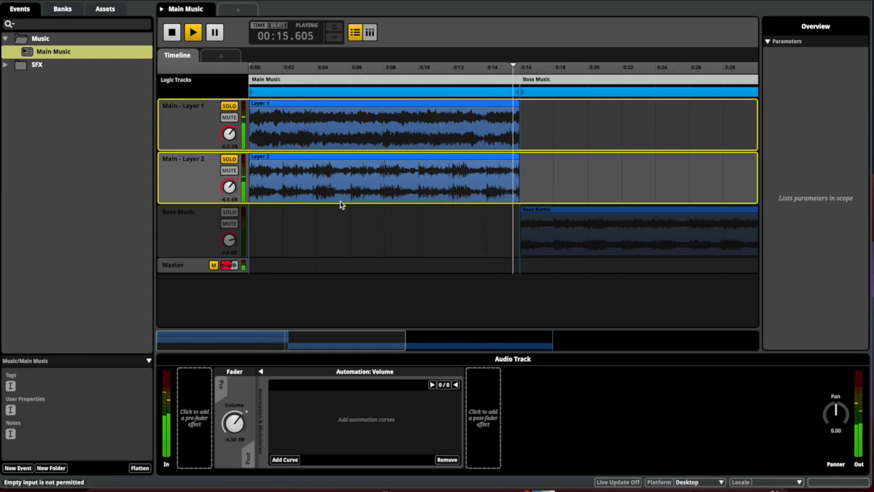
pyautogui.press('space')
pyautogui.click(229, 106)
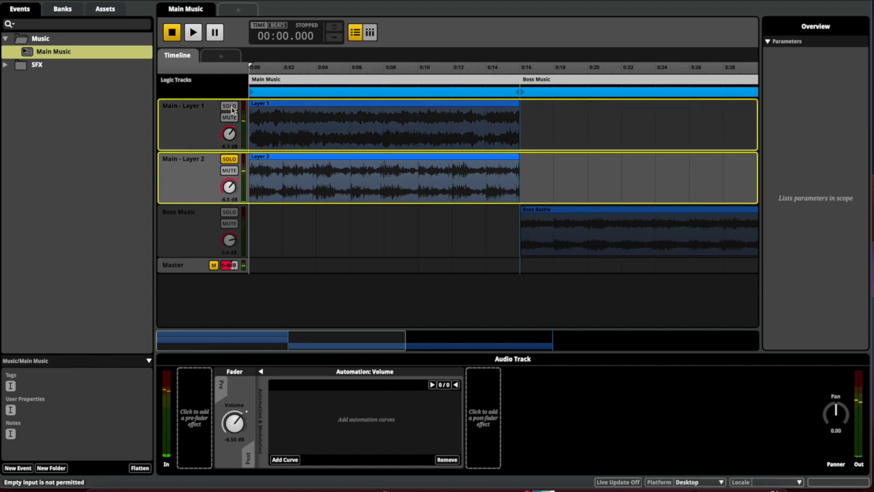
pyautogui.click(230, 159)
pyautogui.click(271, 128)
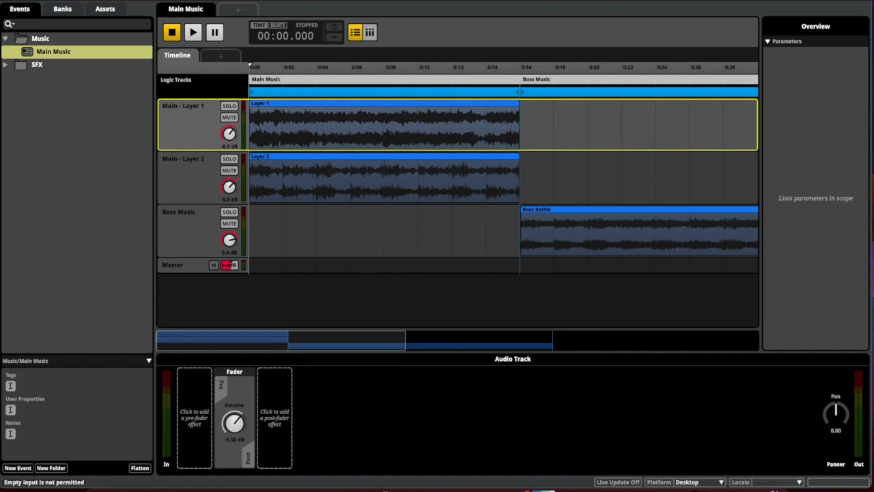
# Set Main - Layer 1's volume to -5.5 dB, then solo Boss Music and play it from 0:16
pyautogui.moveTo(231, 142); pyautogui.dragTo(230, 157)
pyautogui.click(229, 212)
pyautogui.press('space')
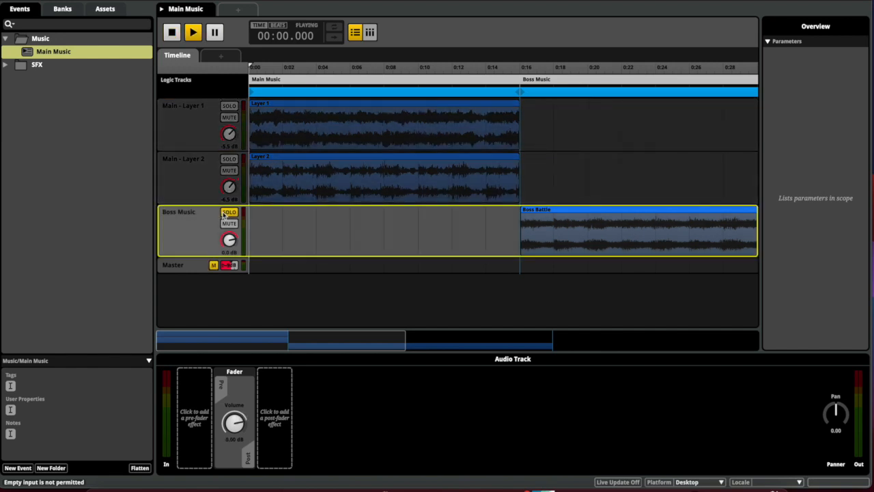
pyautogui.click(519, 70)
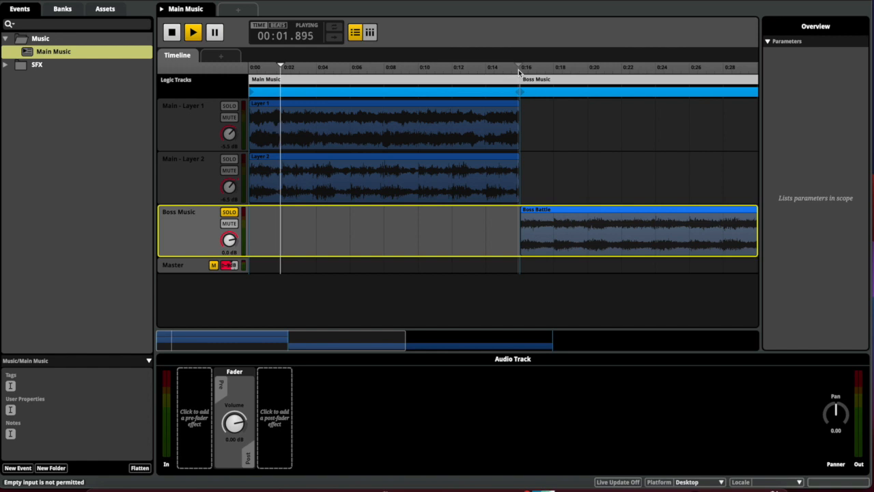
pyautogui.press('space')
pyautogui.click(525, 69)
pyautogui.press('space')
pyautogui.press('space')
pyautogui.click(522, 68)
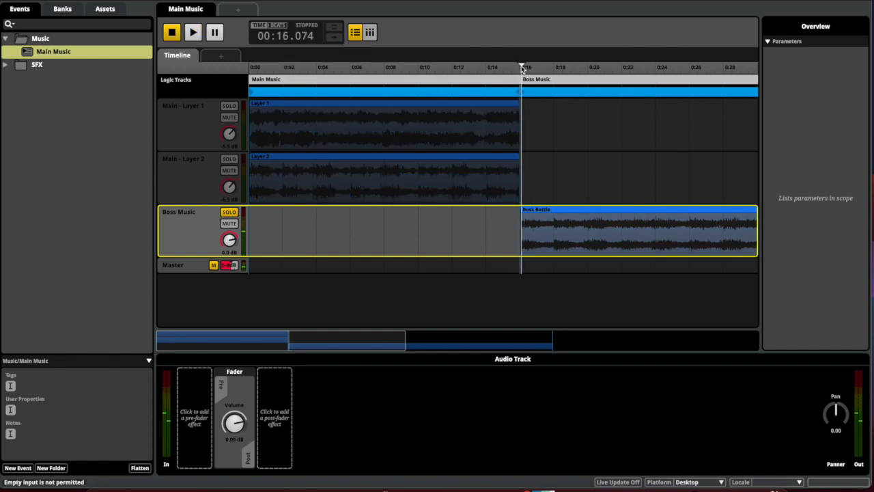
pyautogui.press('space')
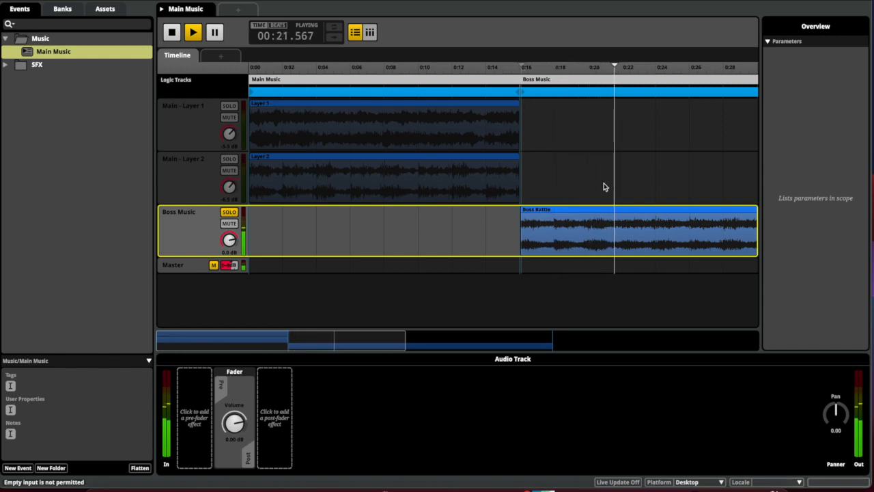
pyautogui.hscroll(5, 603, 183)
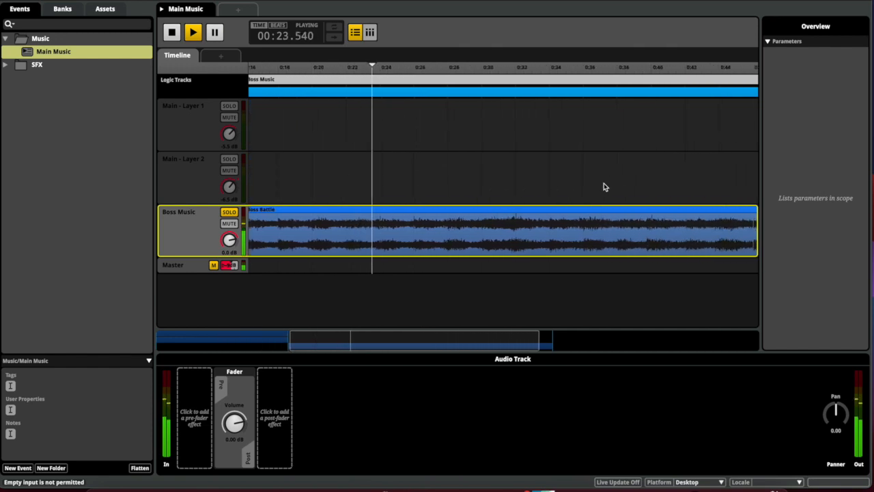
pyautogui.hscroll(-4, 604, 185)
# Snap the Boss Music loop region's start to 0:16, then stop playback and unsolo Boss Music
pyautogui.click(369, 93)
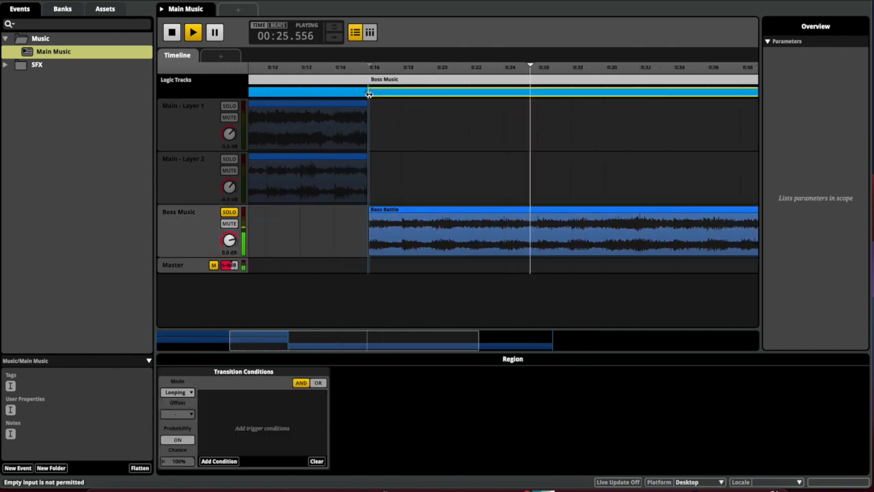
pyautogui.moveTo(370, 94)
pyautogui.mouseDown()
pyautogui.moveTo(360, 93)
pyautogui.moveTo(367, 94)
pyautogui.mouseUp()
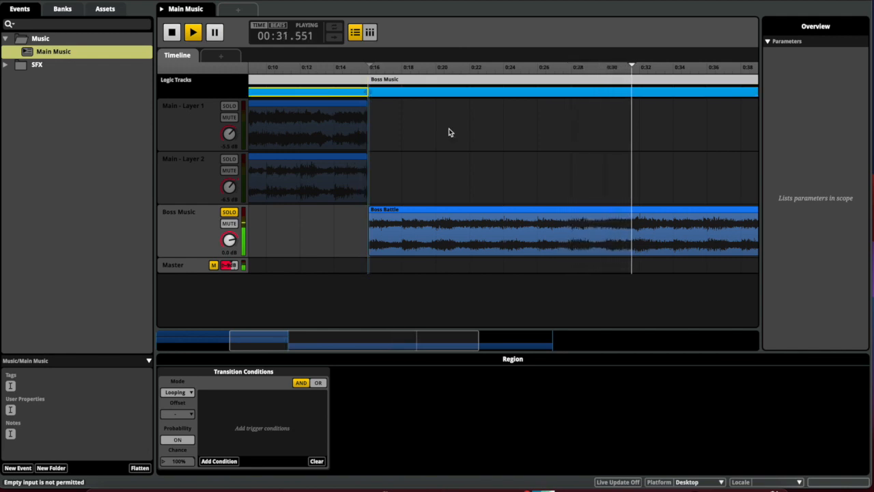
pyautogui.hscroll(6, 449, 132)
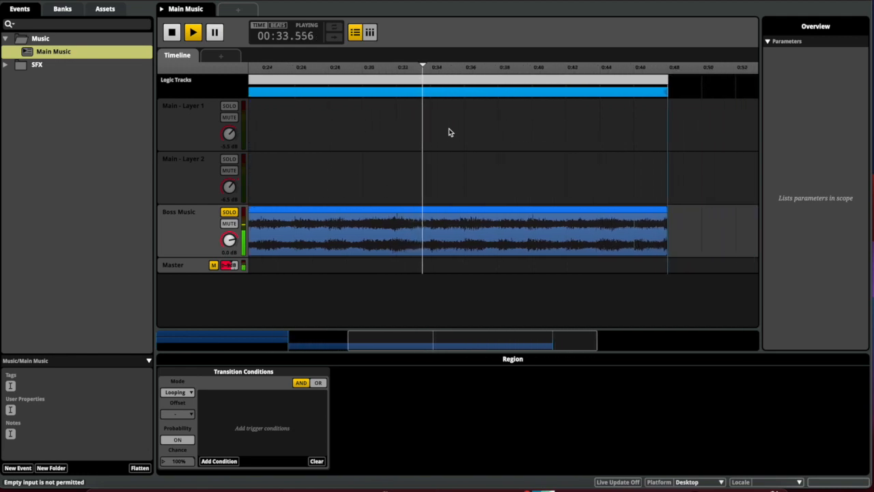
pyautogui.hscroll(-1, 449, 132)
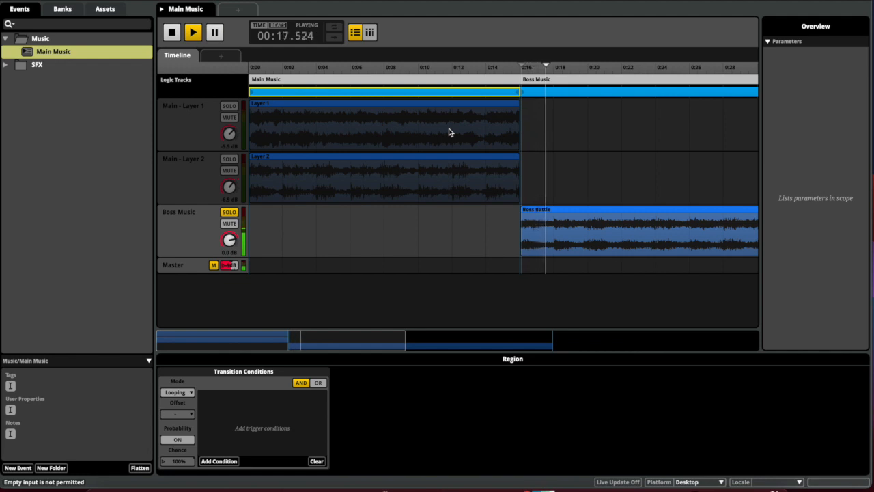
pyautogui.press('space')
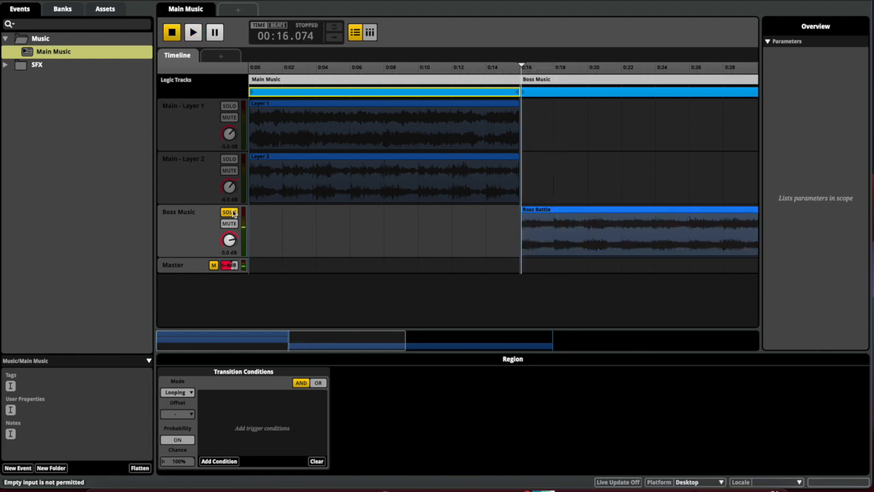
pyautogui.click(234, 213)
pyautogui.press('Return')
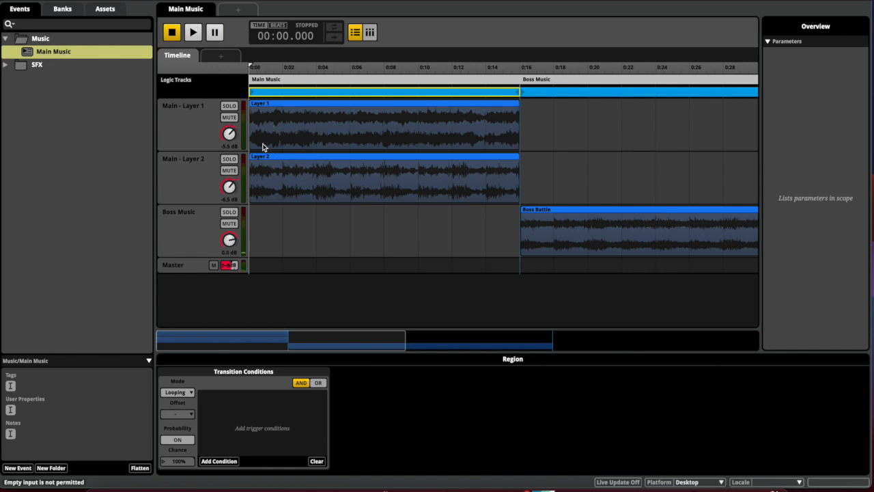
pyautogui.click(209, 127)
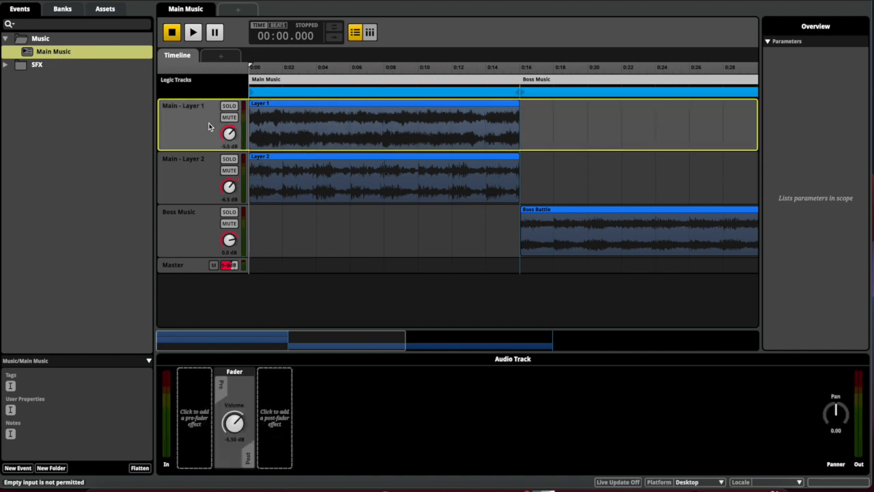
# Start a new parameter of type User: Continuous
pyautogui.click(219, 59)
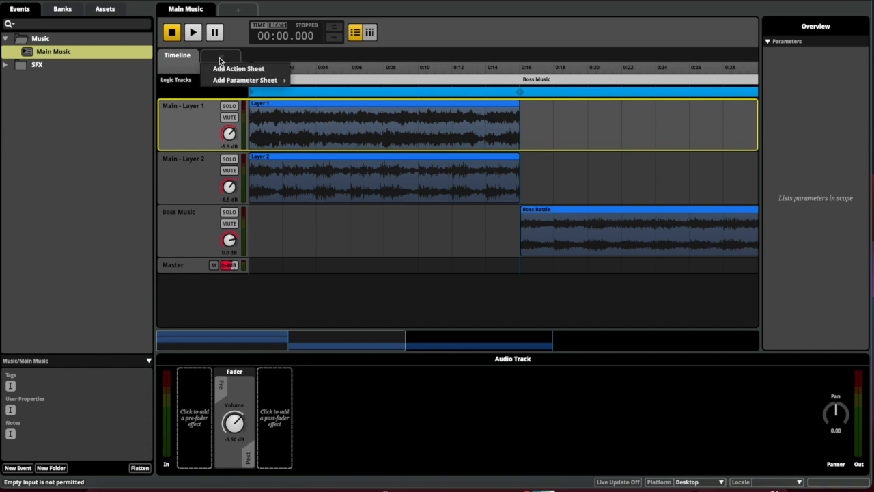
pyautogui.moveTo(224, 84)
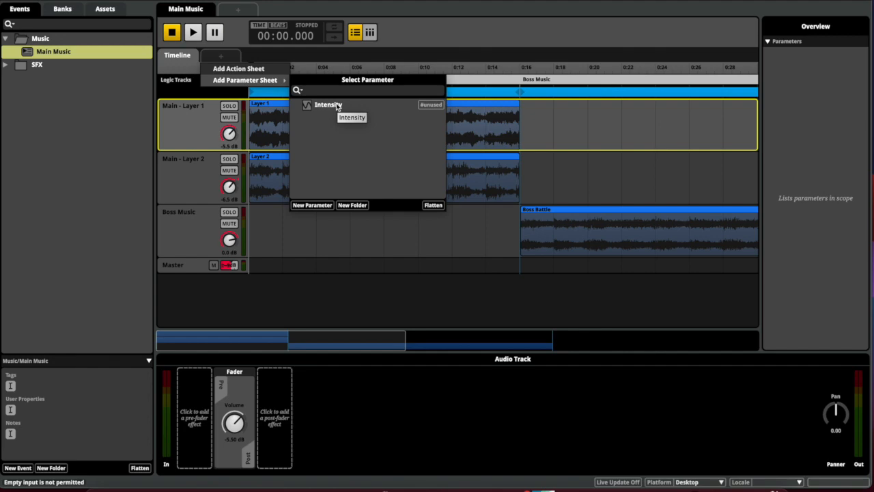
pyautogui.click(324, 204)
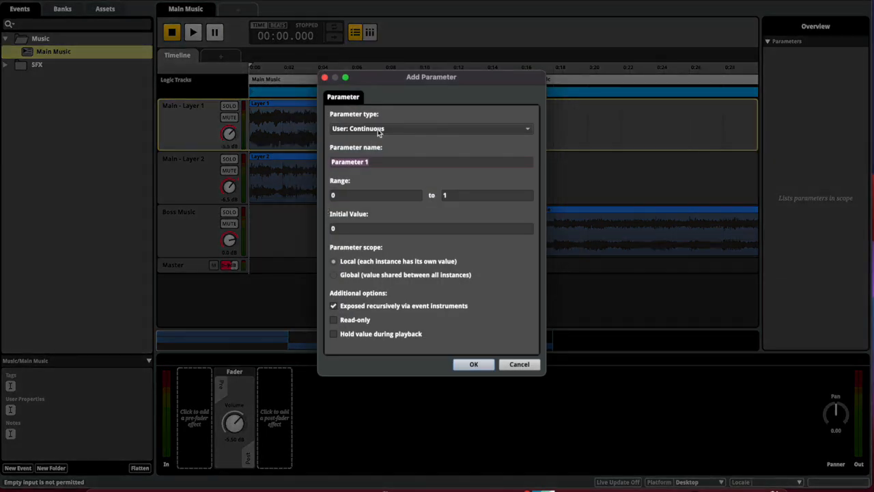
pyautogui.click(380, 131)
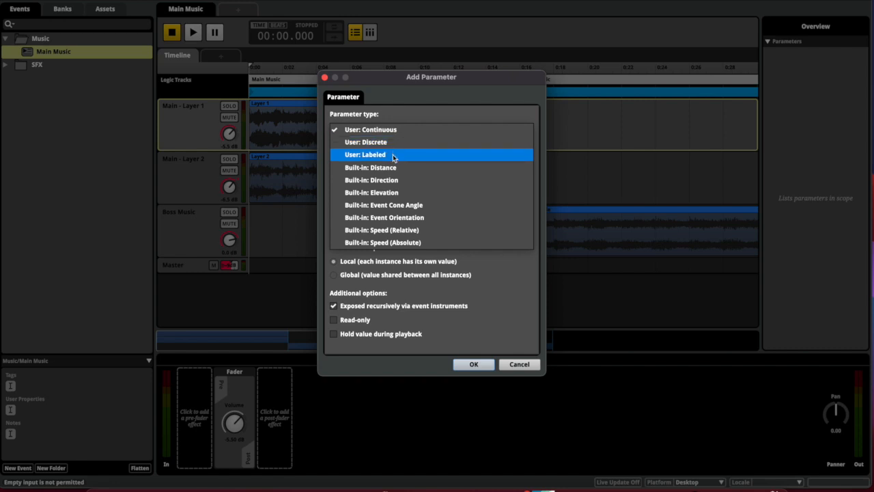
pyautogui.click(393, 155)
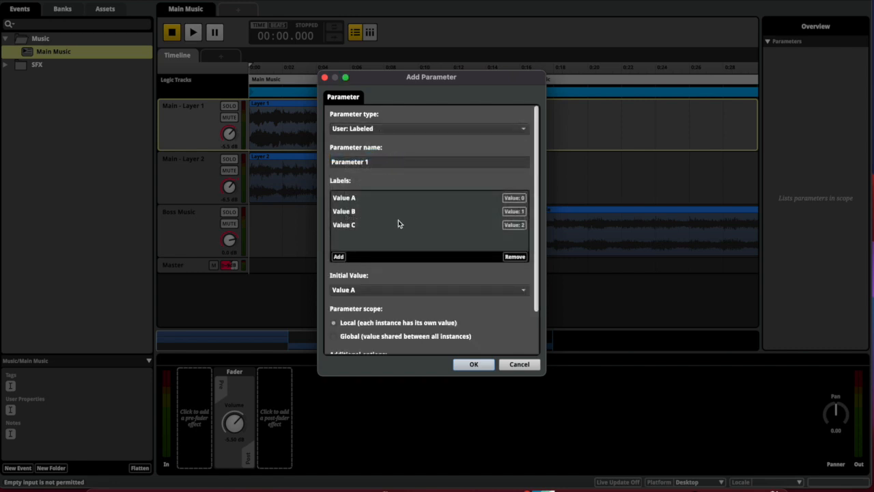
pyautogui.click(394, 130)
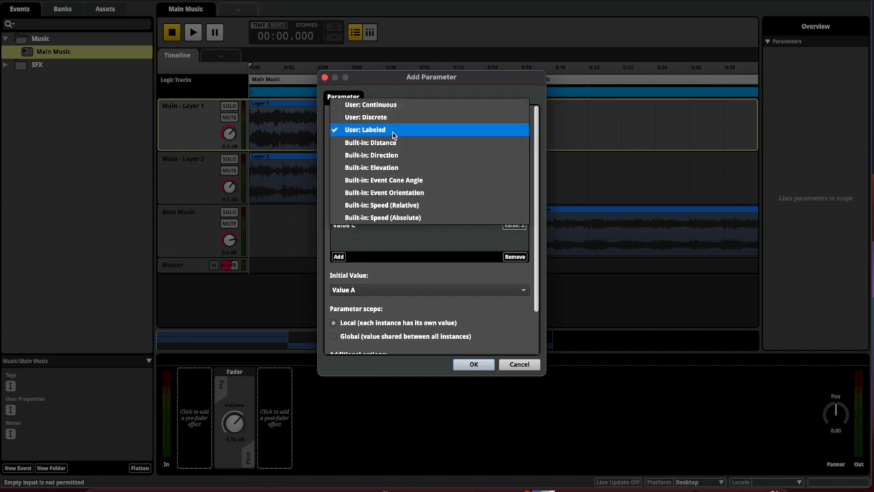
pyautogui.click(410, 106)
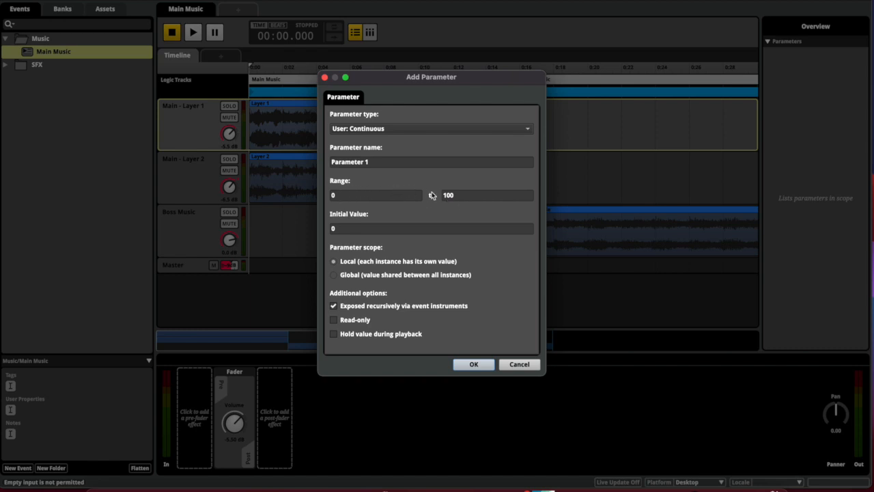
# Name the parameter Music Intensity (Intensity clashed) and create it with range 0–100
pyautogui.tripleClick(386, 158)
pyautogui.write('Intensity')
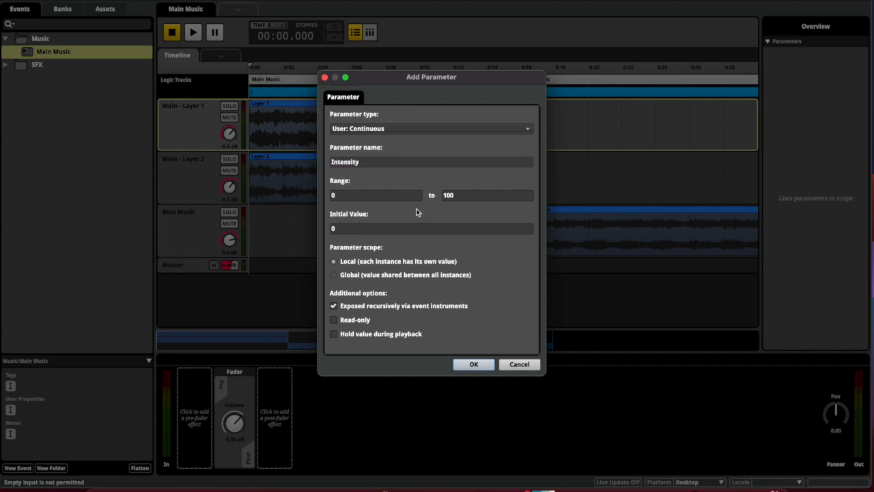
pyautogui.click(473, 367)
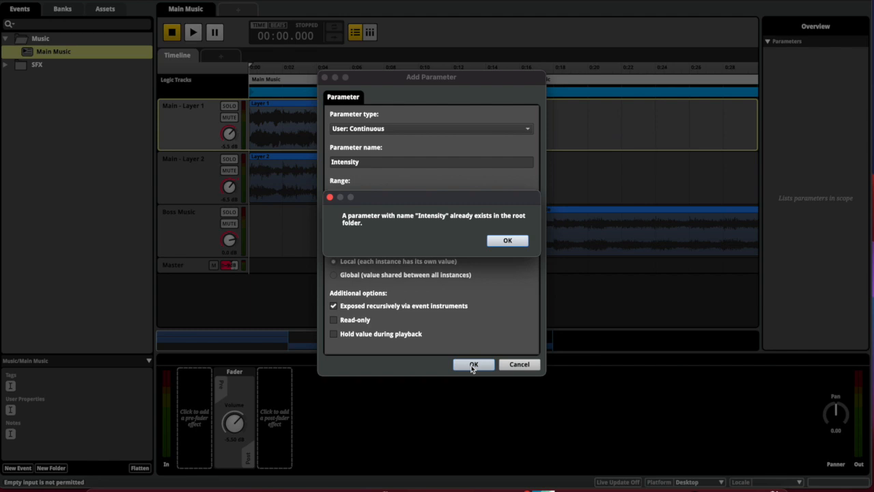
pyautogui.click(507, 240)
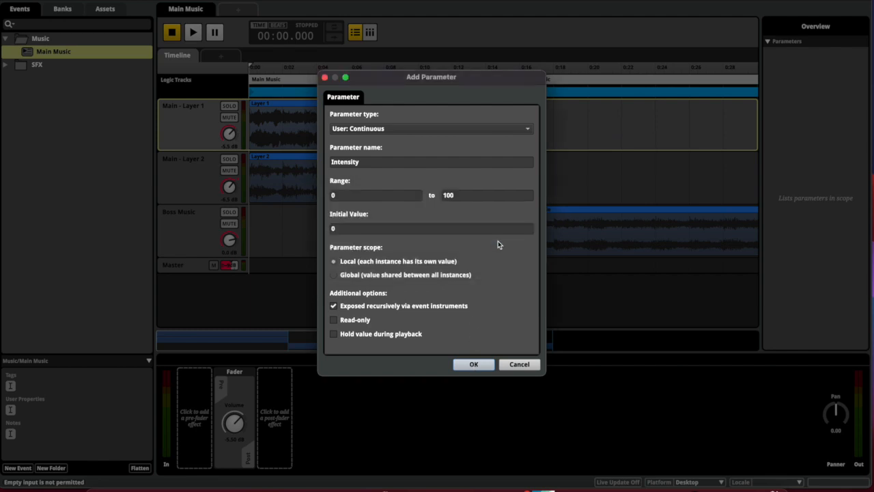
pyautogui.click(384, 165)
pyautogui.click(332, 164)
pyautogui.write('Music')
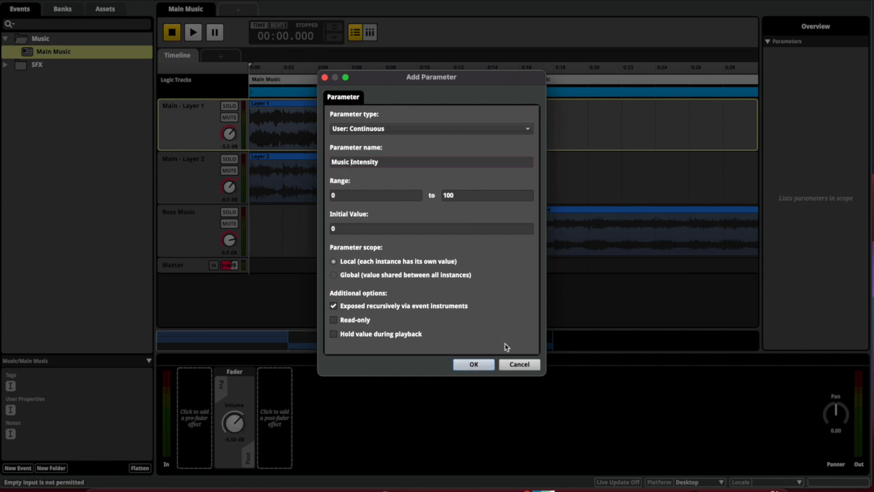
pyautogui.click(474, 364)
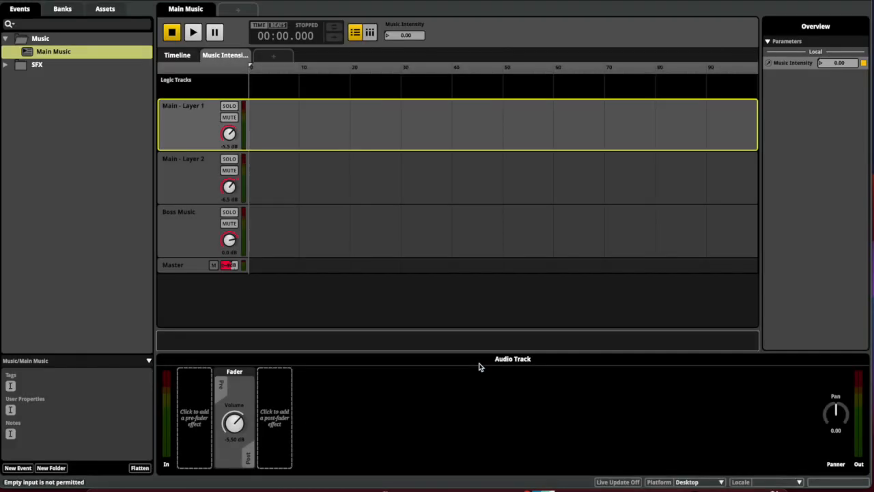
# On the Music Intensity sheet, remove Main - Layer 2's existing volume automation
pyautogui.click(179, 56)
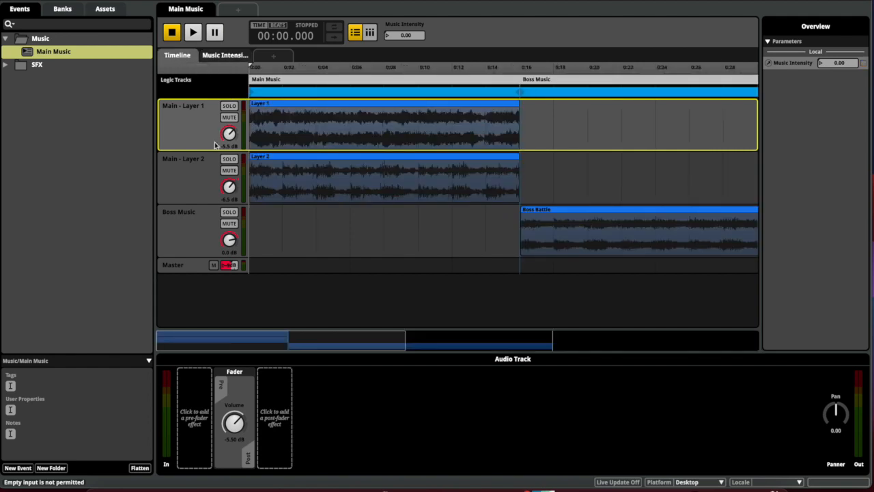
pyautogui.click(220, 57)
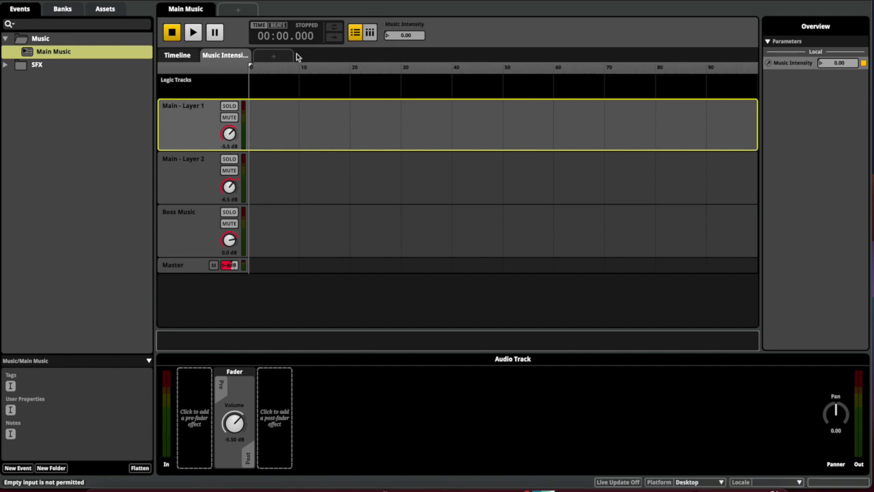
pyautogui.click(181, 56)
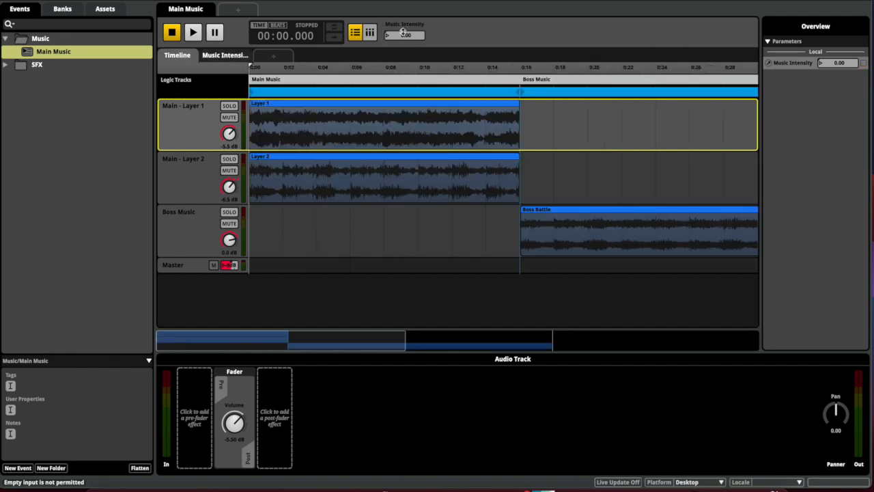
pyautogui.click(224, 56)
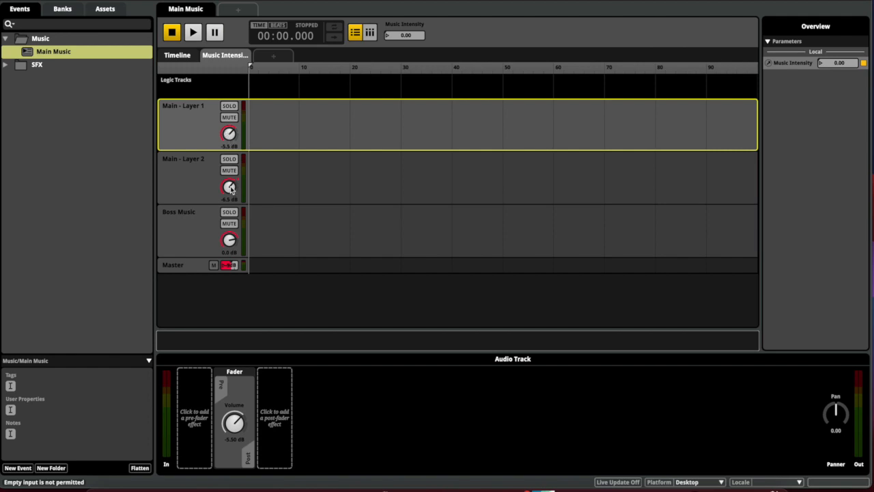
pyautogui.click(197, 172)
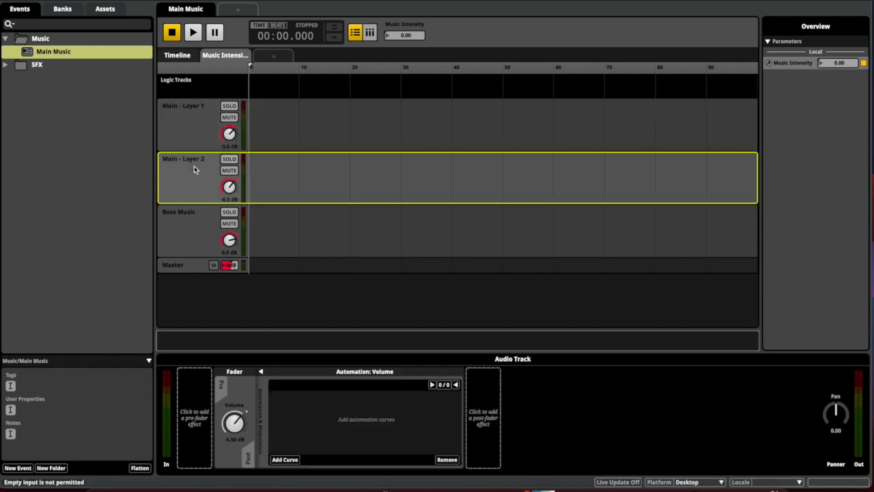
pyautogui.rightClick(230, 189)
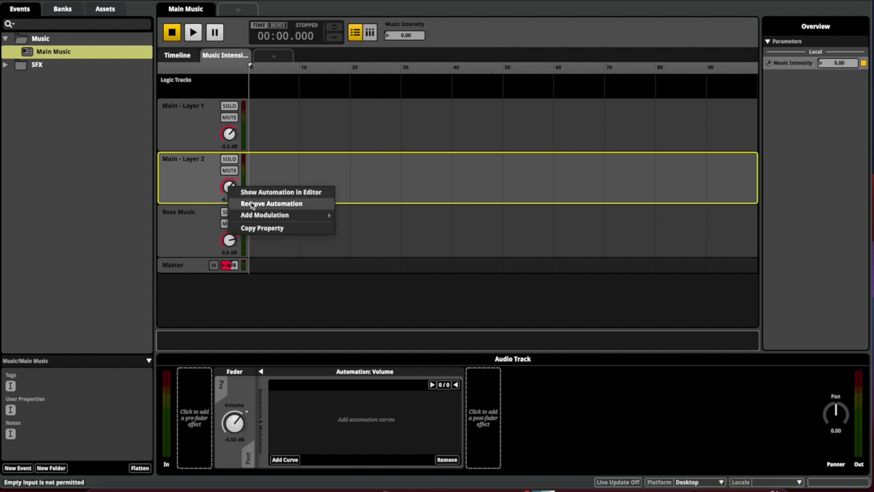
pyautogui.click(251, 204)
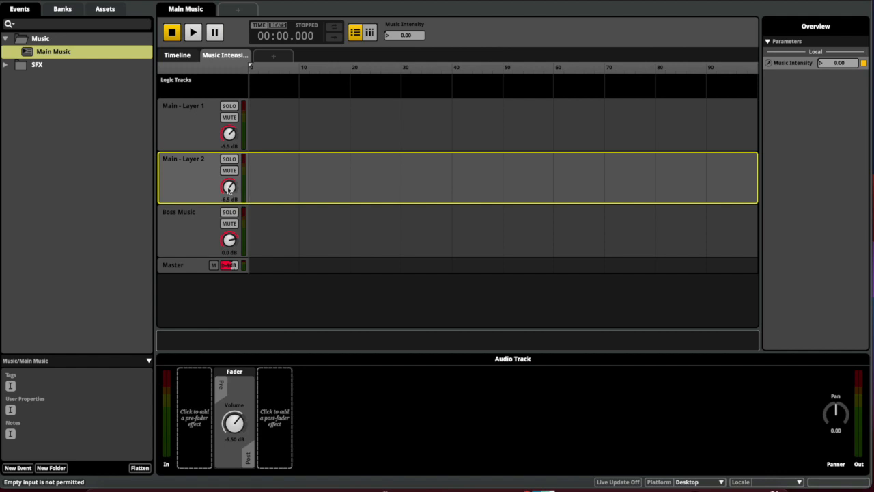
pyautogui.rightClick(228, 189)
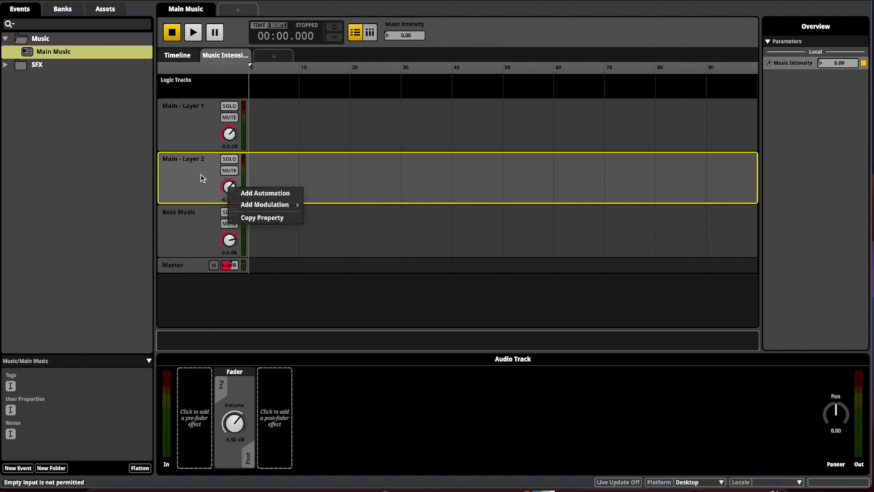
pyautogui.click(201, 175)
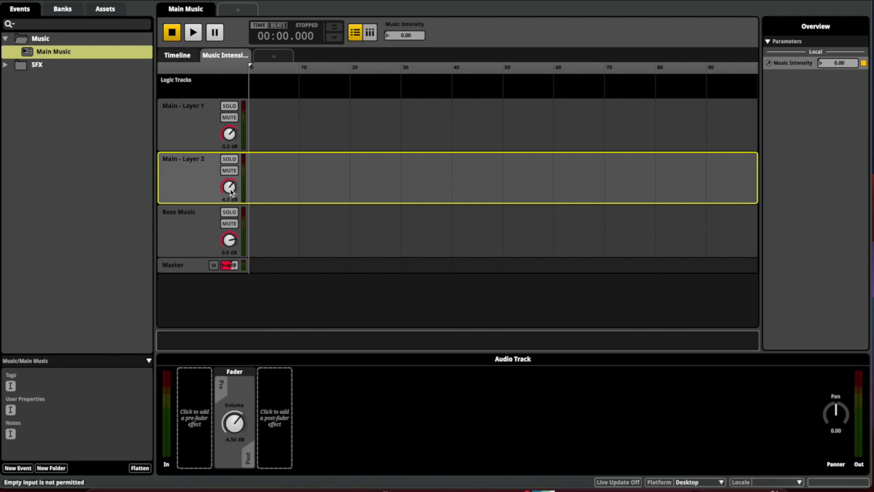
# Automate Layer 2's volume on Music Intensity: silent below 50, -6.50 dB from 50 up
pyautogui.rightClick(230, 192)
pyautogui.moveTo(253, 210)
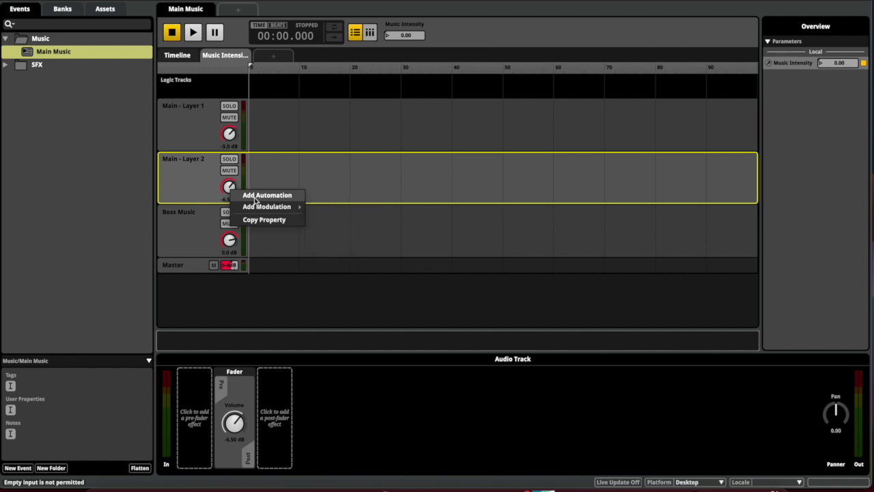
pyautogui.click(255, 198)
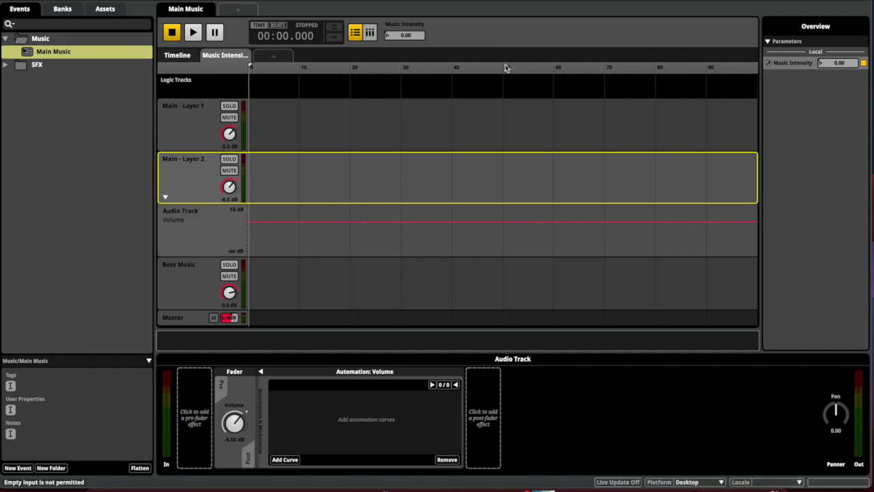
pyautogui.click(503, 222)
pyautogui.moveTo(499, 221); pyautogui.dragTo(504, 254)
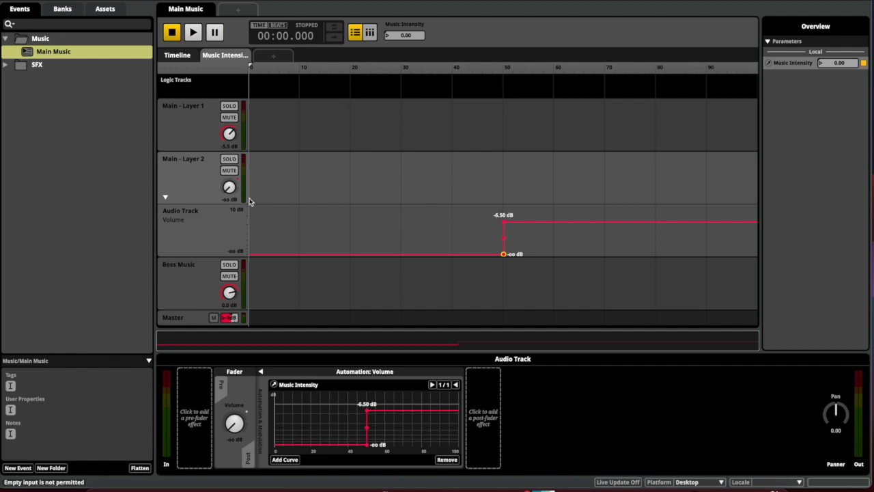
pyautogui.moveTo(412, 35)
pyautogui.mouseDown()
pyautogui.moveTo(466, 34)
pyautogui.moveTo(412, 35)
pyautogui.mouseUp()
pyautogui.click(177, 55)
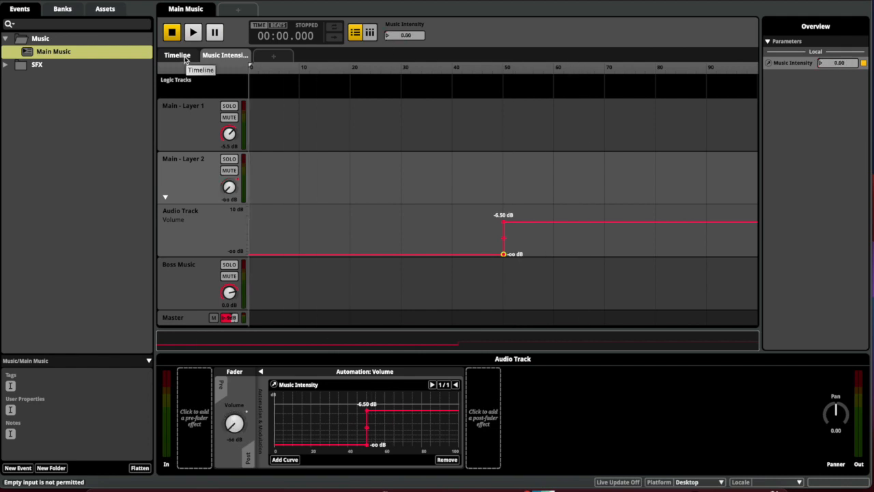
# Play Main Music while sweeping Music Intensity above and below 50 to hear Layer 2 enter
pyautogui.click(169, 196)
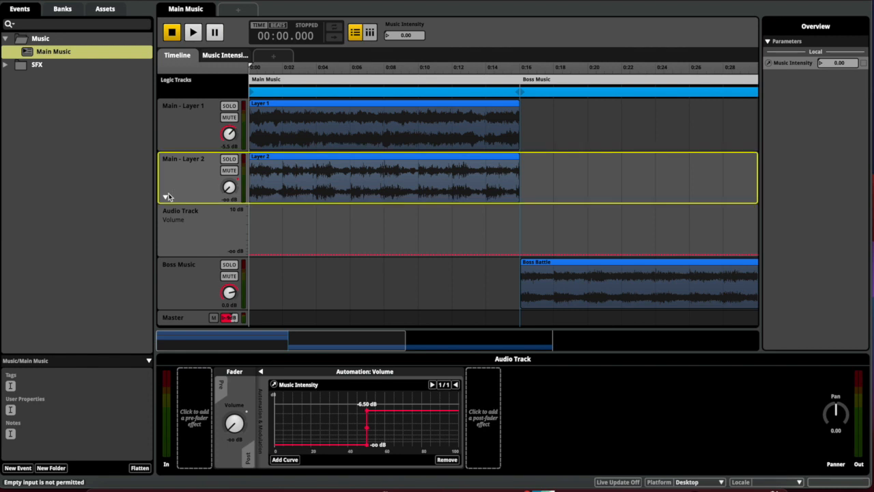
pyautogui.click(166, 197)
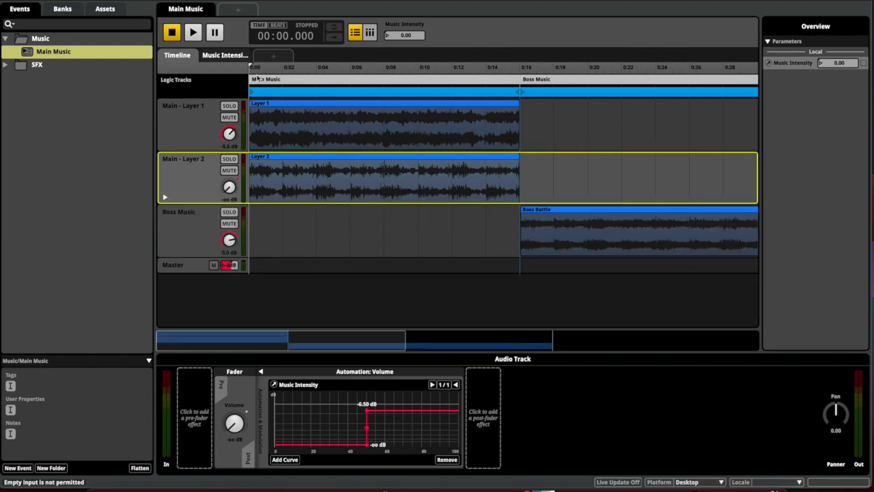
pyautogui.press('space')
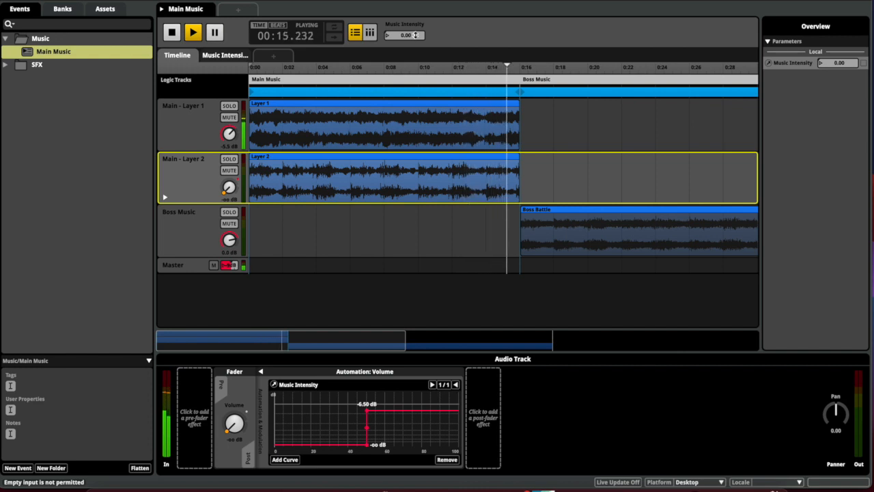
pyautogui.moveTo(415, 35); pyautogui.dragTo(416, 0)
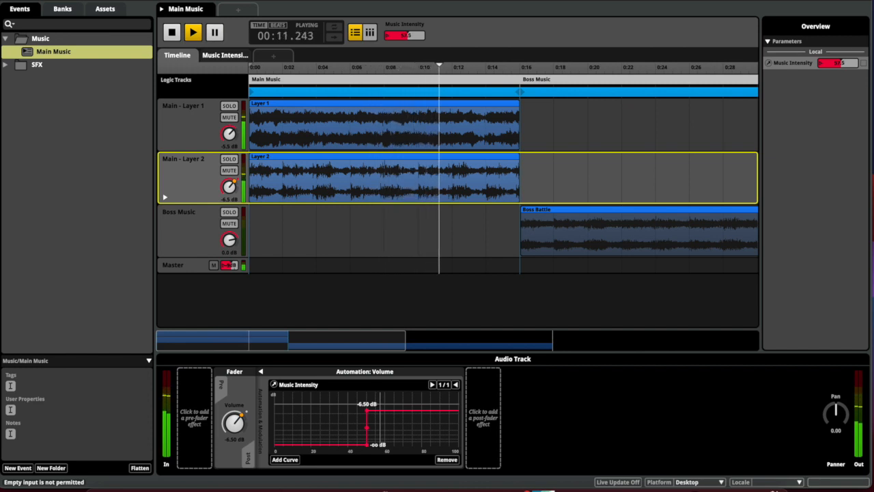
pyautogui.moveTo(408, 35); pyautogui.dragTo(408, 26)
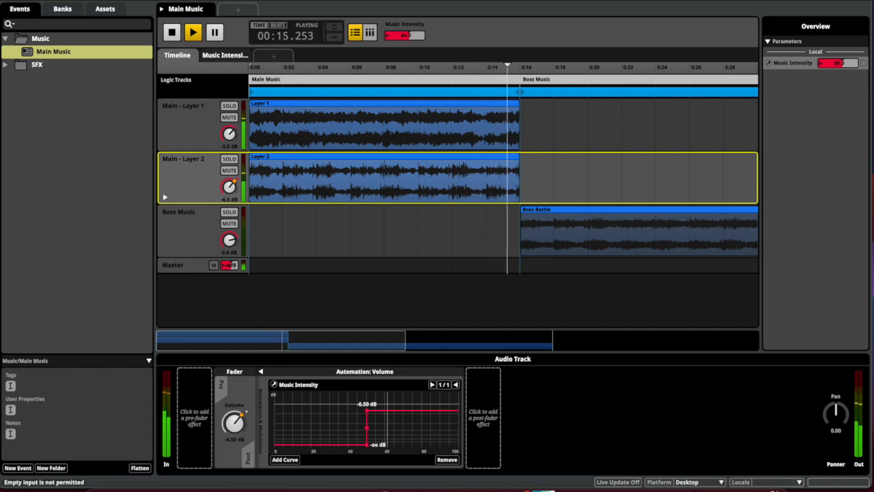
pyautogui.moveTo(407, 34); pyautogui.dragTo(408, 91)
pyautogui.press('space')
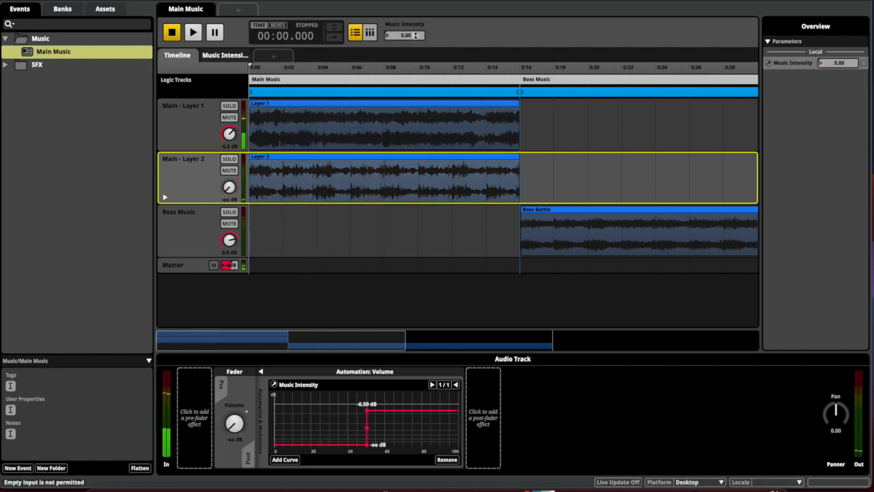
# Build the sound banks with Ctrl+B
pyautogui.click(208, 136)
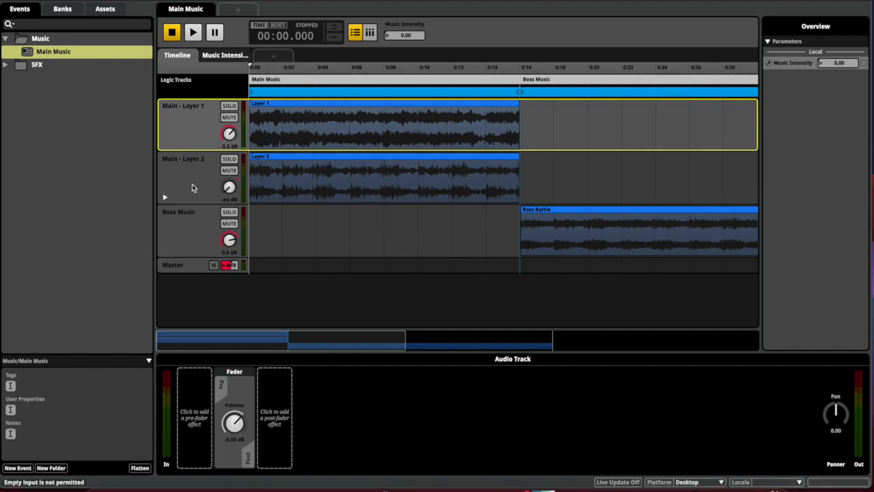
pyautogui.press('super+b')
pyautogui.click(187, 183)
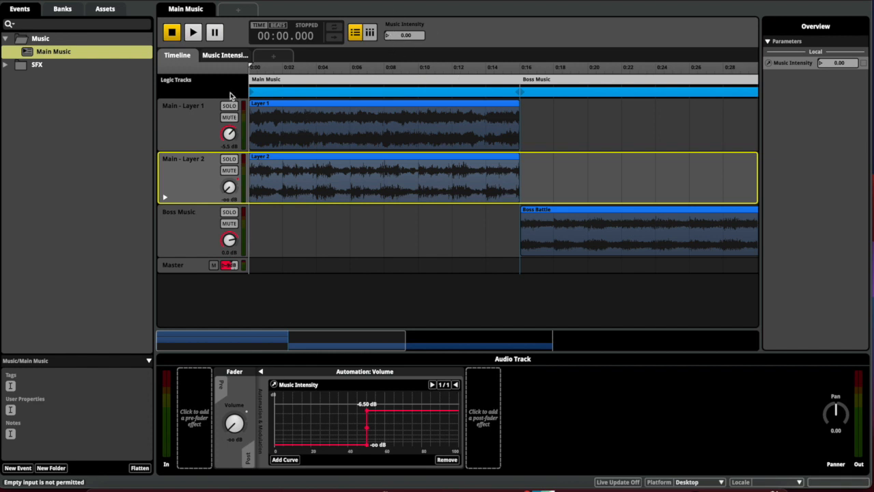
# Add a transition region targeting Boss Music and stretch it across 0:00–0:16
pyautogui.click(280, 93)
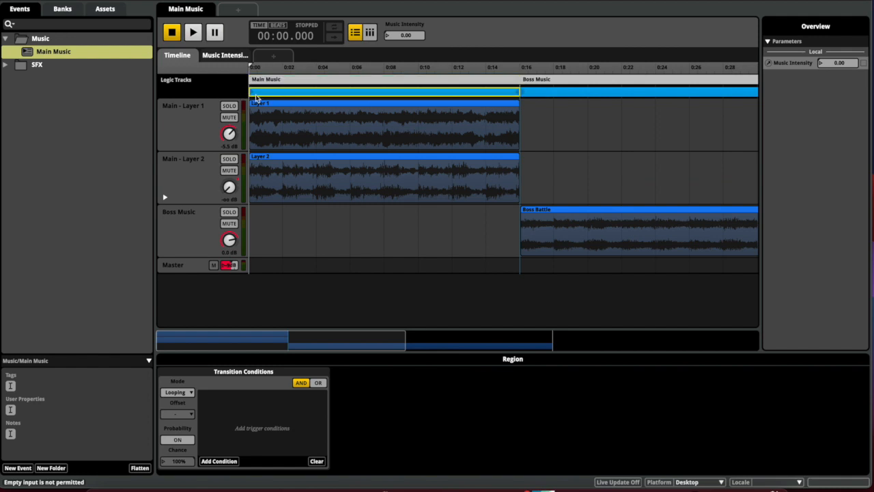
pyautogui.rightClick(257, 97)
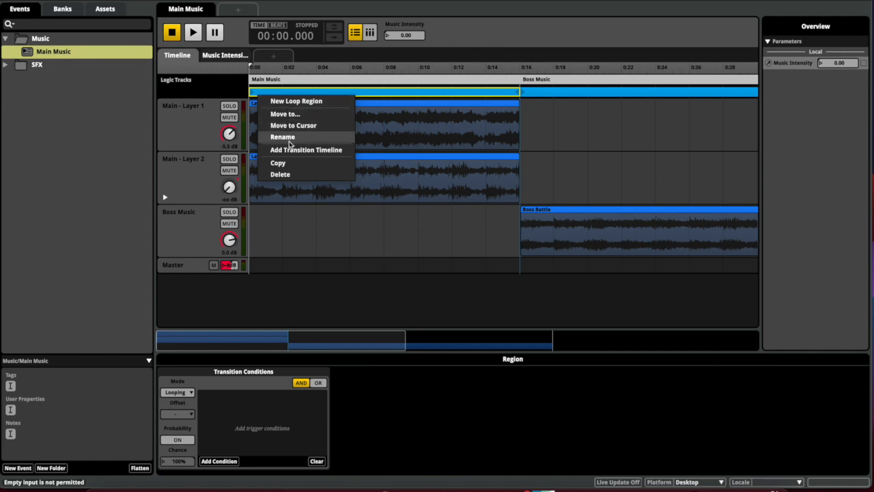
pyautogui.click(235, 88)
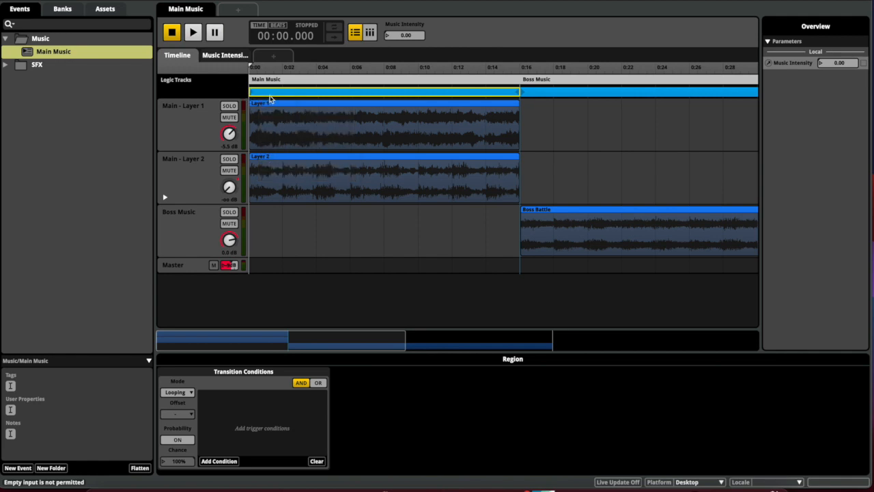
pyautogui.rightClick(270, 102)
pyautogui.click(266, 89)
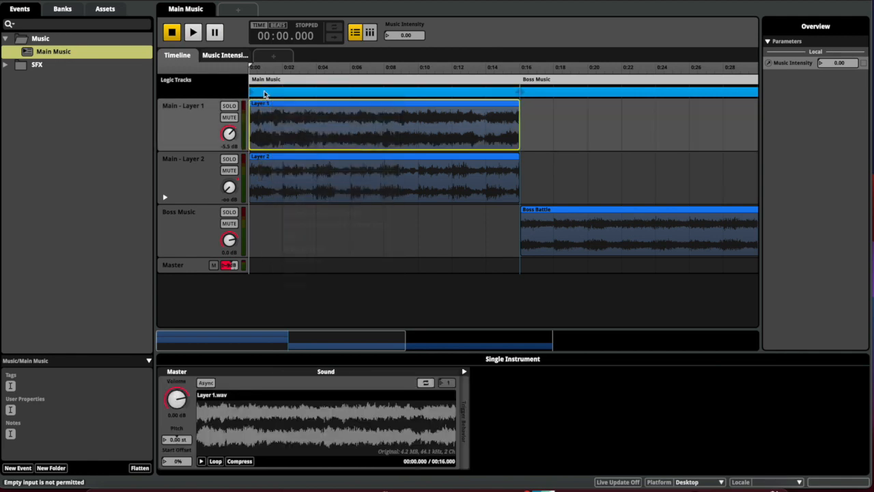
pyautogui.rightClick(264, 88)
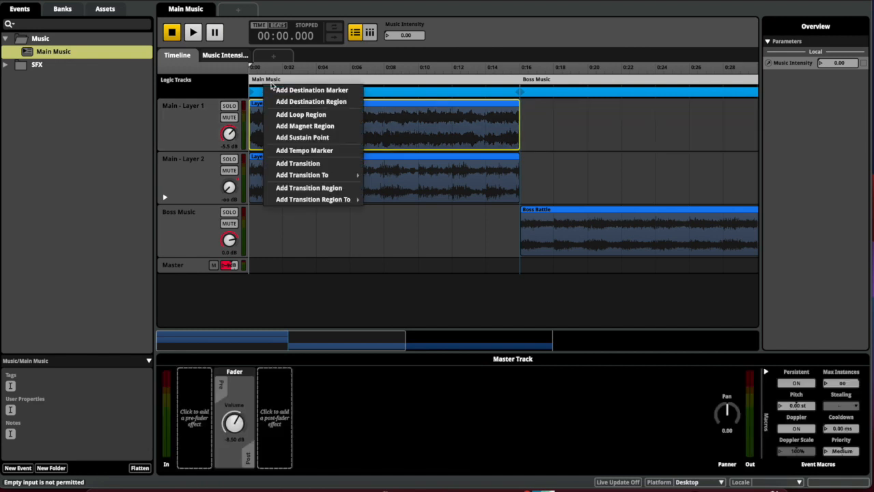
pyautogui.moveTo(306, 203)
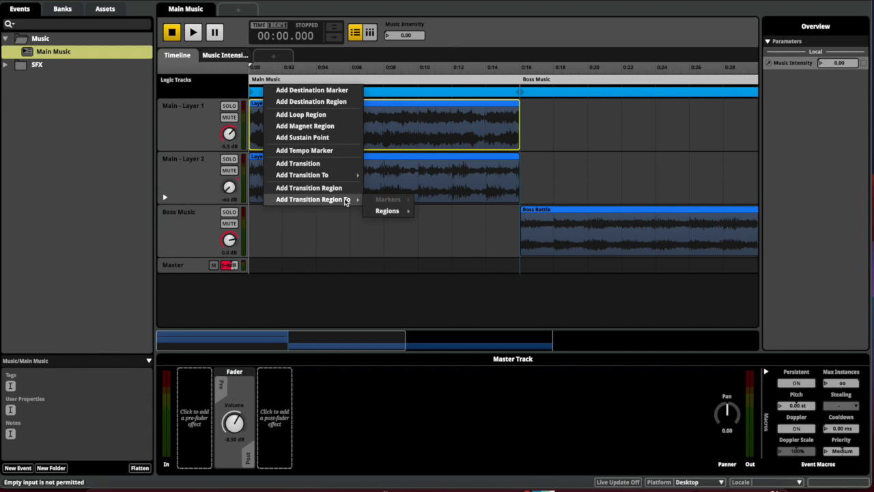
pyautogui.moveTo(384, 214)
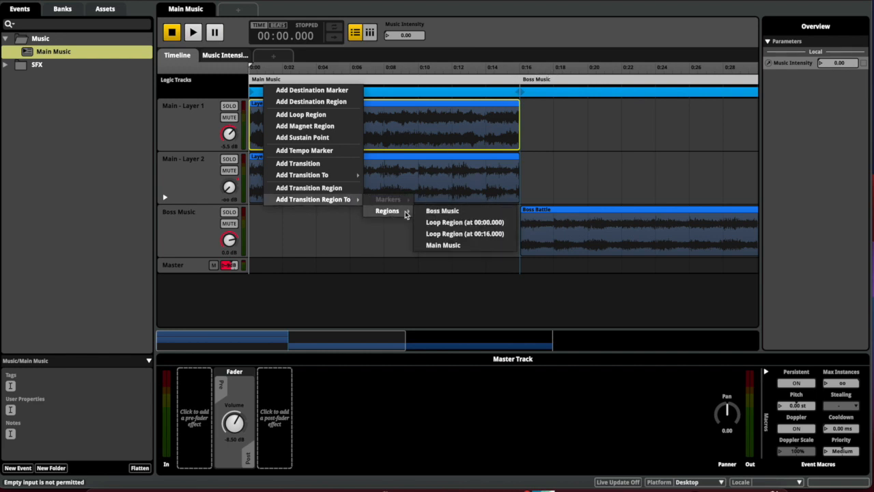
pyautogui.click(429, 211)
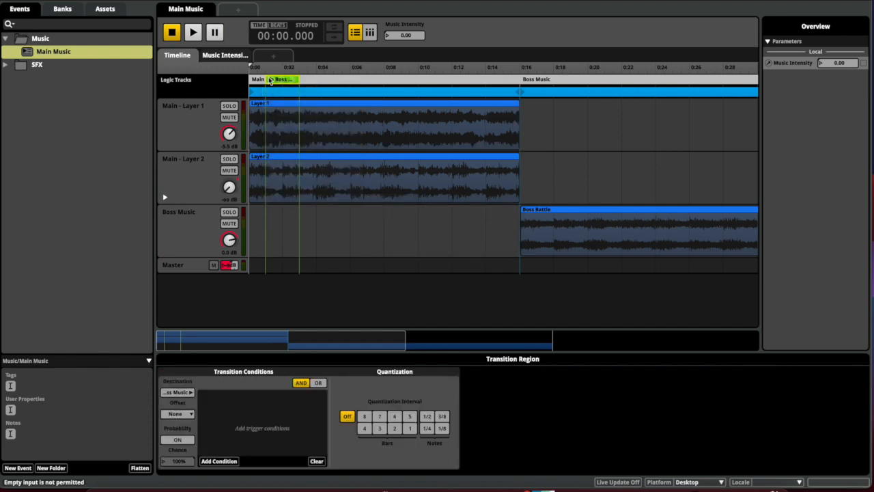
pyautogui.moveTo(266, 80); pyautogui.dragTo(250, 79)
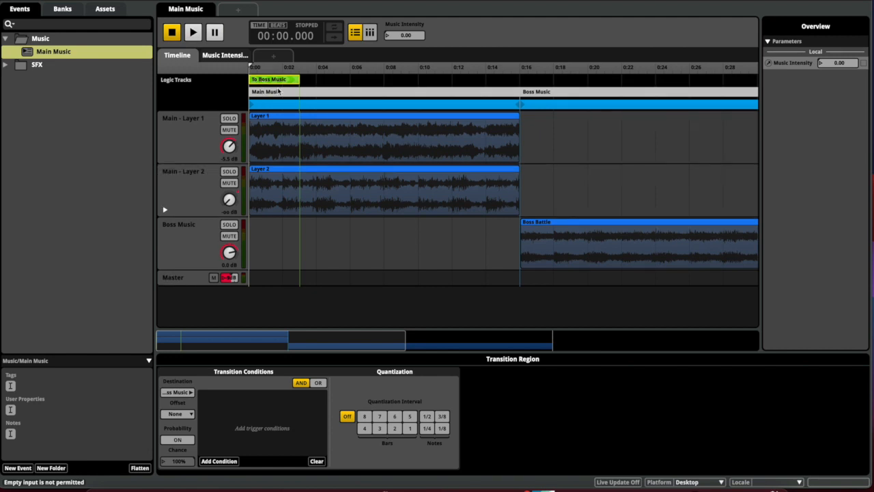
pyautogui.moveTo(300, 80)
pyautogui.mouseDown()
pyautogui.moveTo(504, 80)
pyautogui.moveTo(518, 91)
pyautogui.mouseUp()
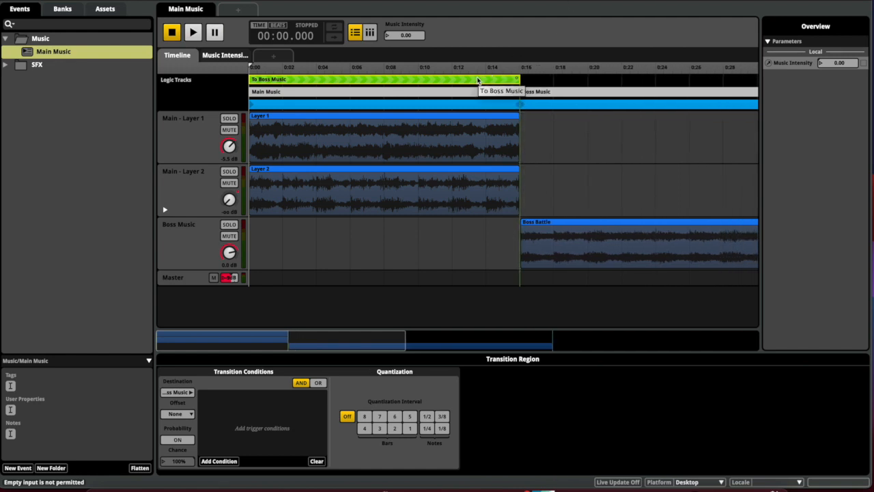
# Add Transition to Boss Battle.wav to the To Boss Music transition timeline, snapped to its start
pyautogui.doubleClick(478, 81)
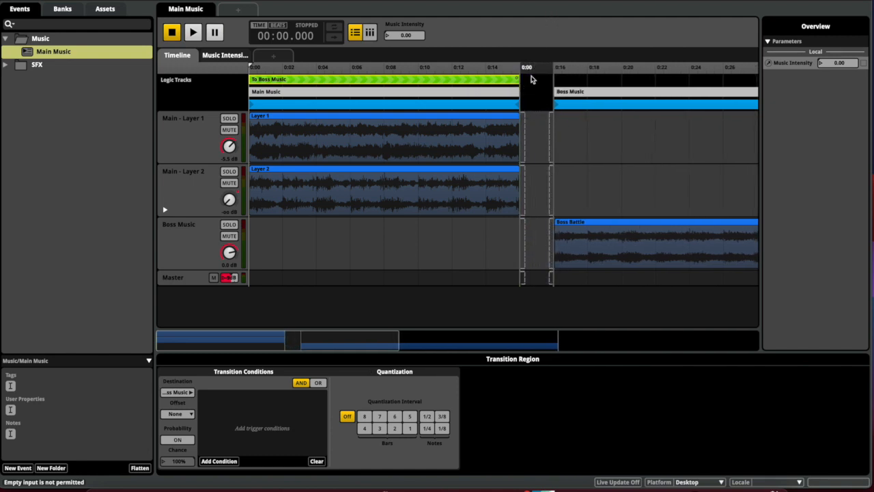
pyautogui.moveTo(582, 2); pyautogui.dragTo(396, 1)
pyautogui.click(713, 432)
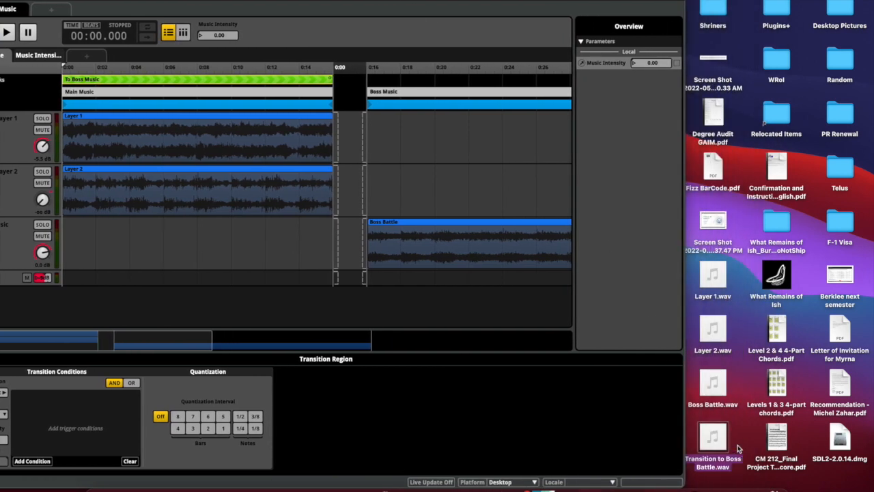
pyautogui.moveTo(711, 440); pyautogui.dragTo(350, 159)
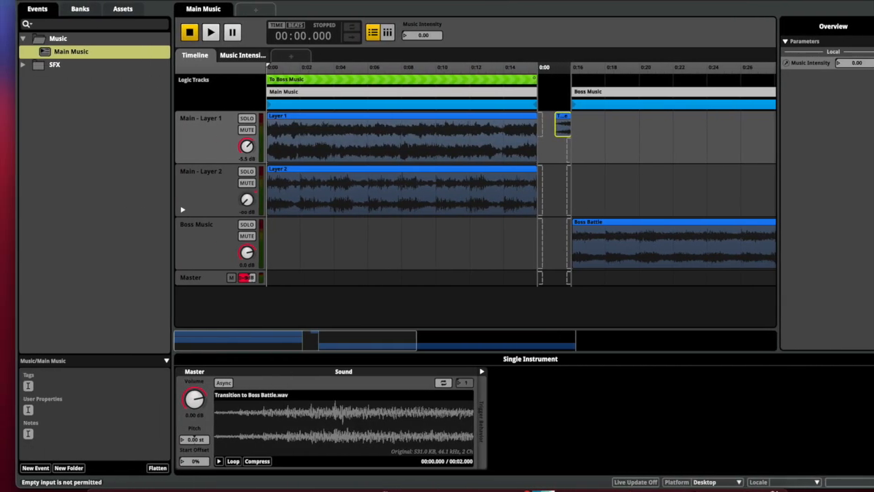
pyautogui.click(548, 133)
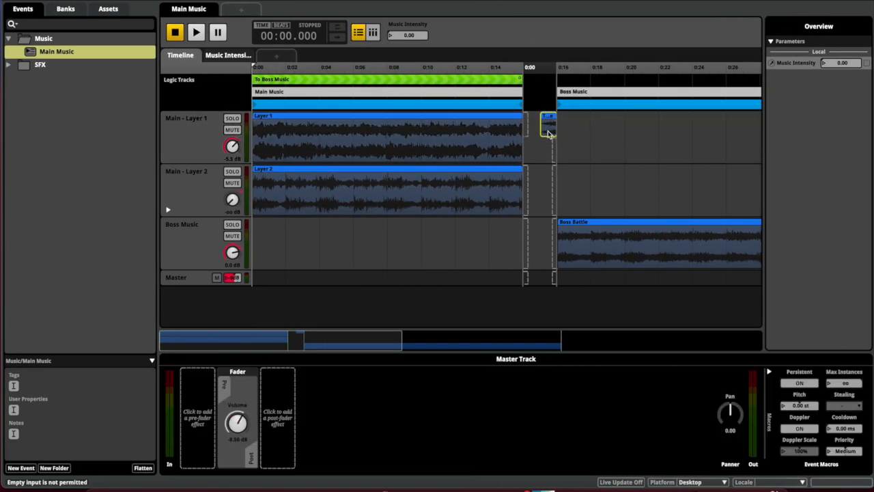
pyautogui.moveTo(547, 136); pyautogui.dragTo(556, 155)
pyautogui.click(542, 157)
pyautogui.click(540, 153)
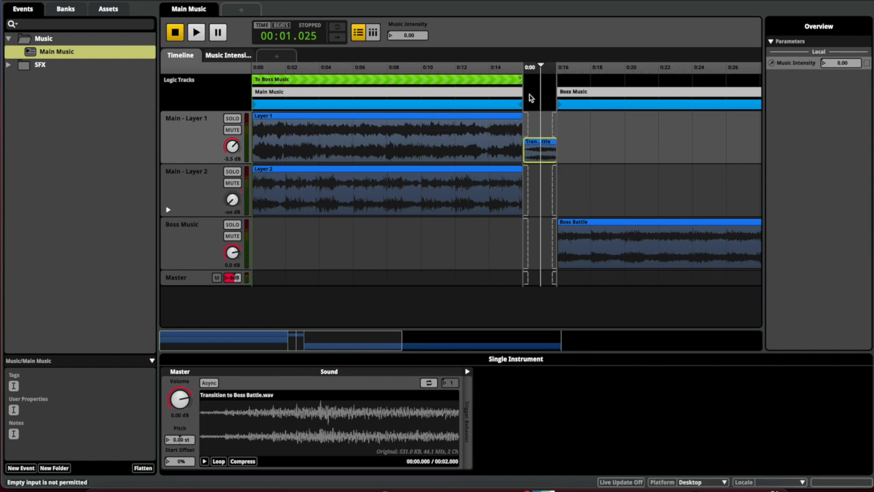
# Test the transition by raising Music Intensity, recheck the clip, then reset Music Intensity to 0
pyautogui.click(508, 82)
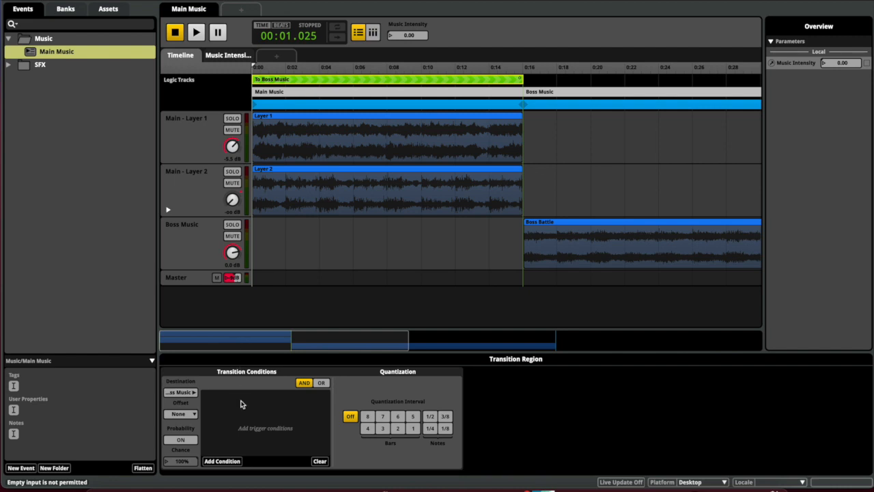
pyautogui.moveTo(403, 38); pyautogui.dragTo(413, 39)
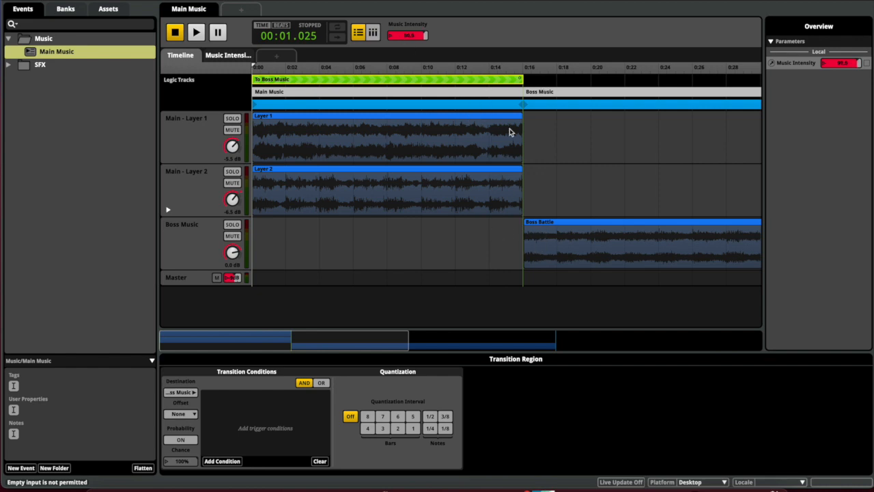
pyautogui.doubleClick(498, 80)
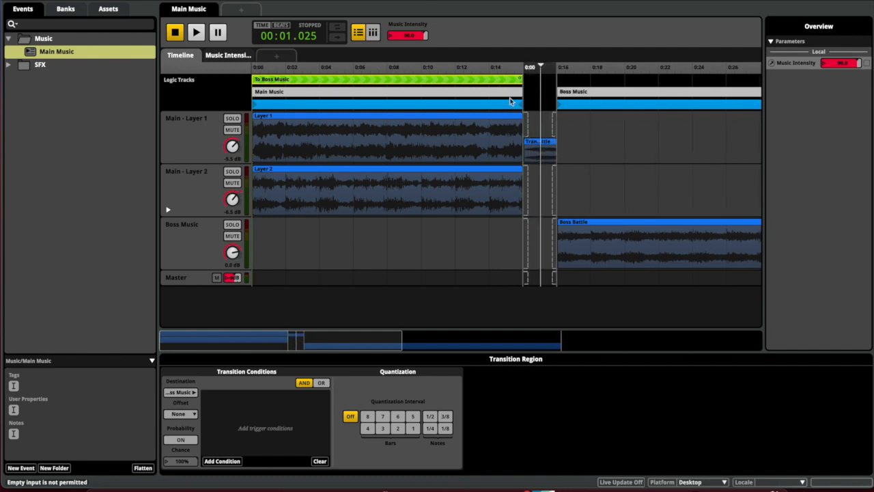
pyautogui.doubleClick(476, 81)
pyautogui.moveTo(421, 36); pyautogui.dragTo(421, 101)
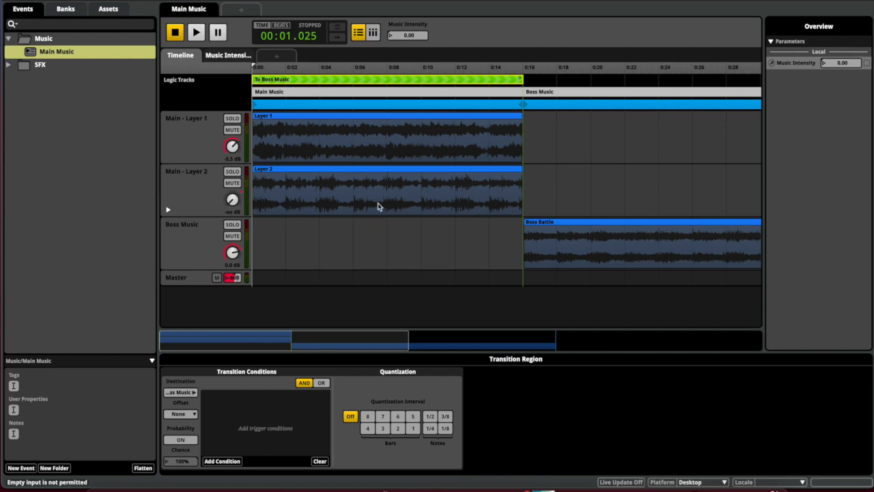
# Add a Music Intensity condition to the To Boss Music transition with its range set to 90–100
pyautogui.rightClick(239, 410)
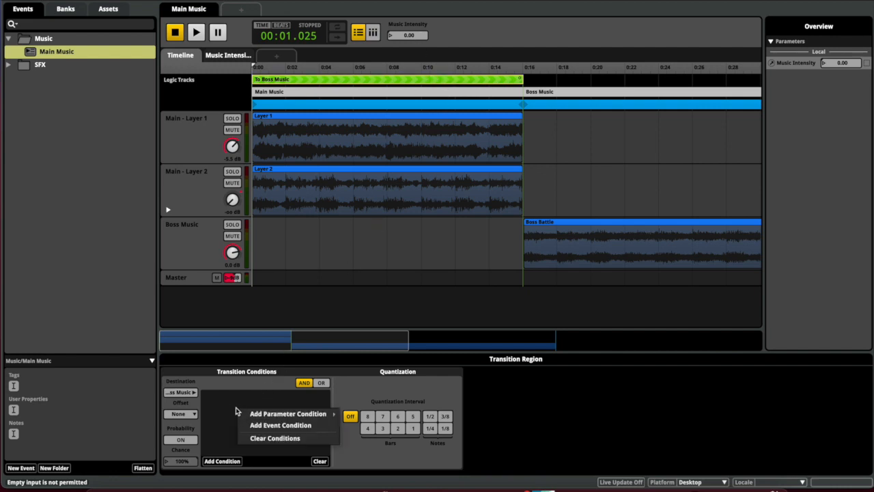
pyautogui.click(235, 407)
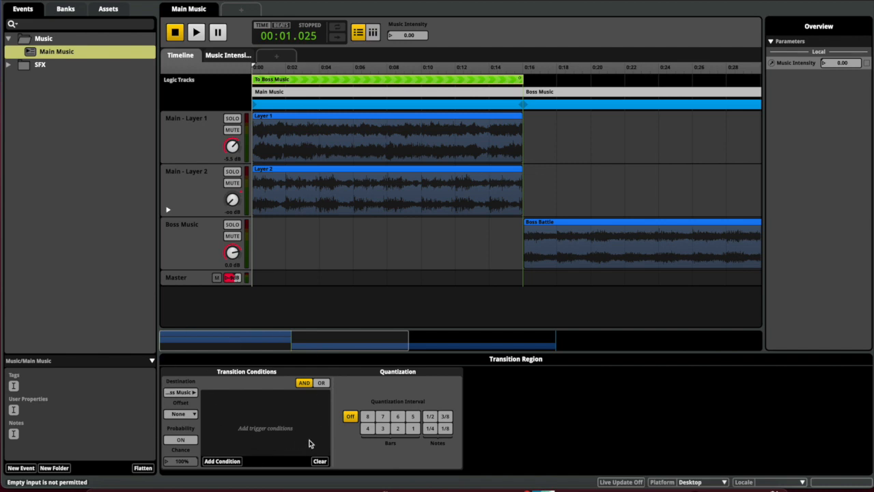
pyautogui.rightClick(238, 398)
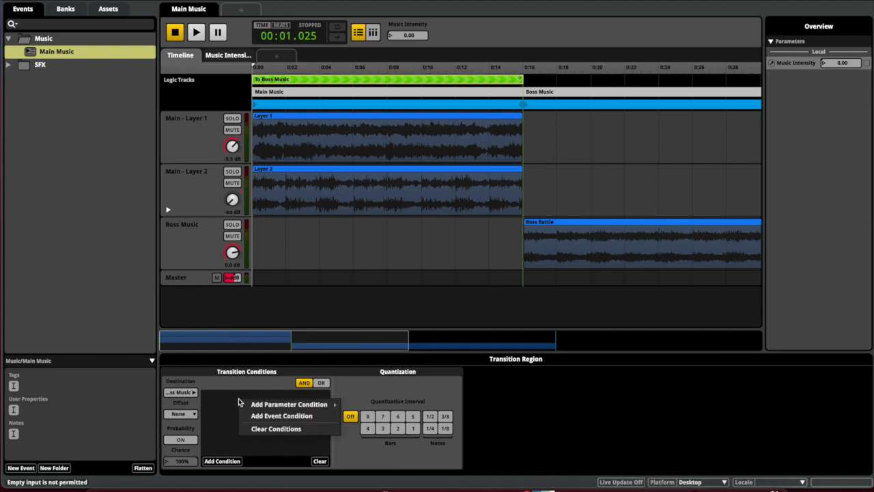
pyautogui.moveTo(301, 405)
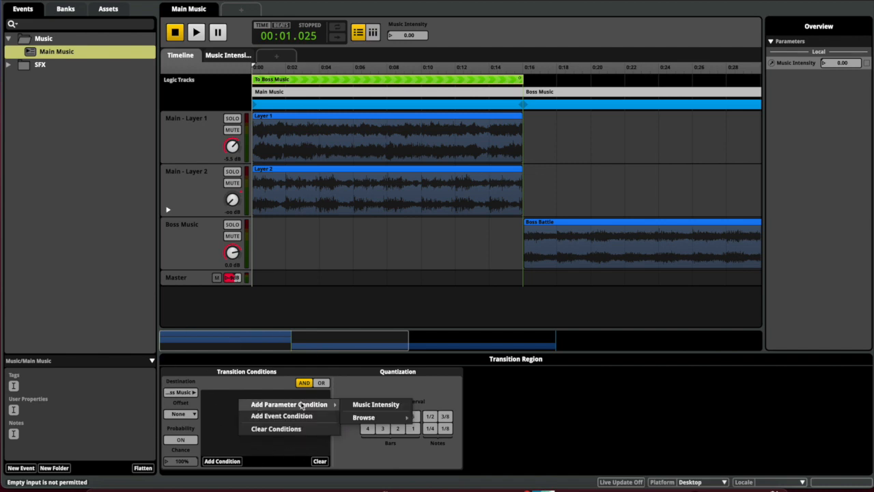
pyautogui.click(355, 406)
pyautogui.moveTo(257, 397); pyautogui.dragTo(278, 398)
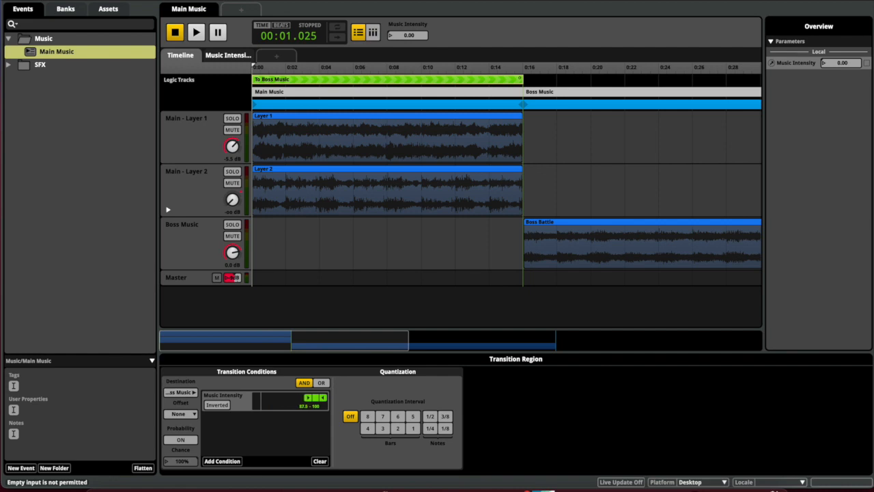
pyautogui.moveTo(309, 397); pyautogui.dragTo(257, 397)
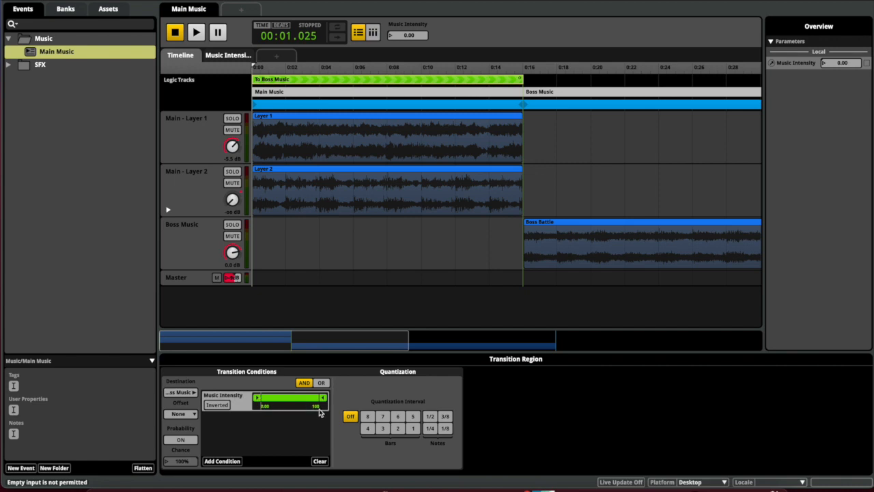
pyautogui.moveTo(258, 400); pyautogui.dragTo(294, 399)
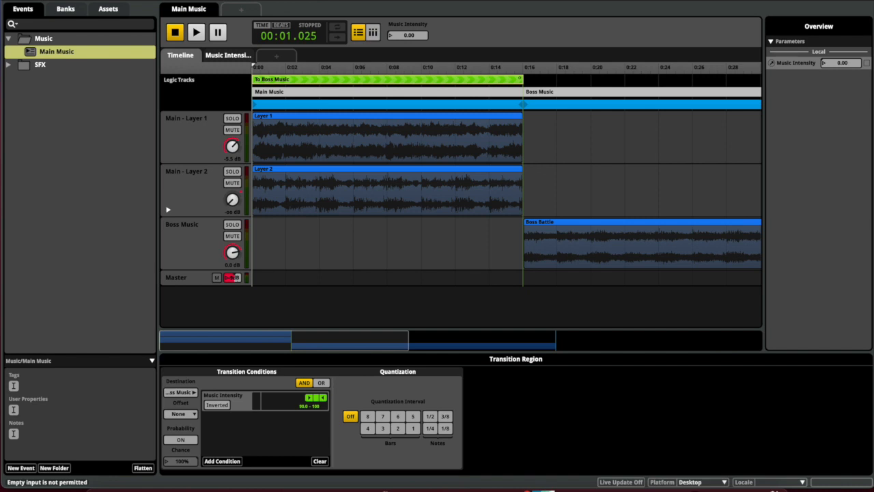
# Audition the Boss Music transition from about 0:08 while varying Music Intensity, then stop playback
pyautogui.press('space')
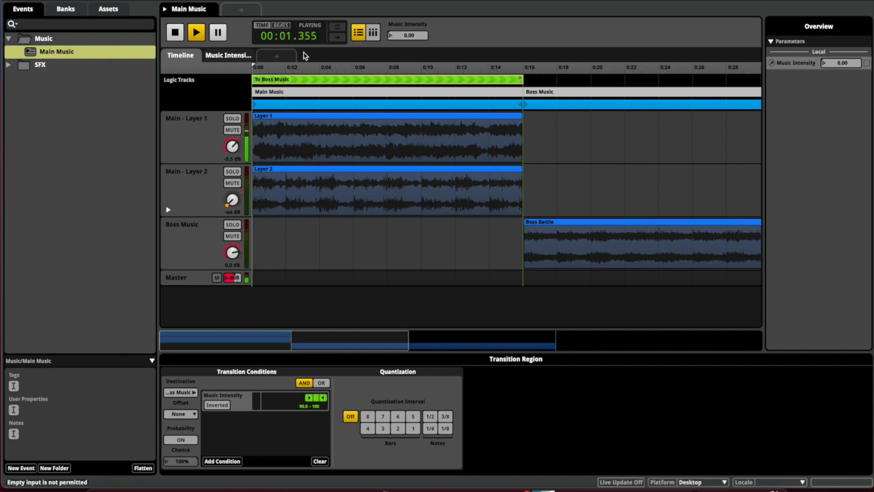
pyautogui.press('space')
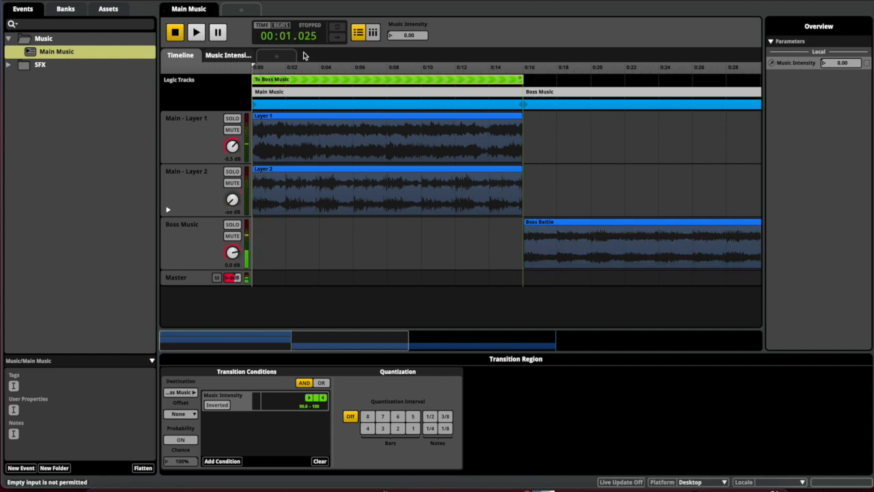
pyautogui.click(401, 237)
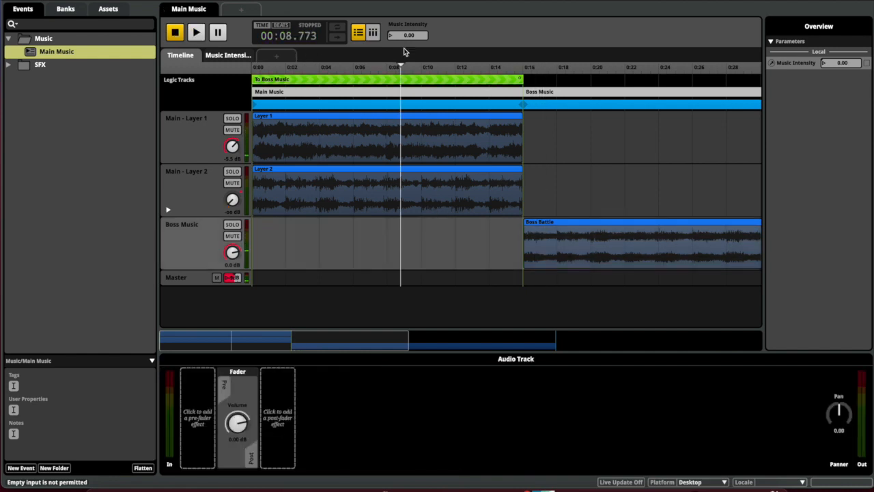
pyautogui.press('space')
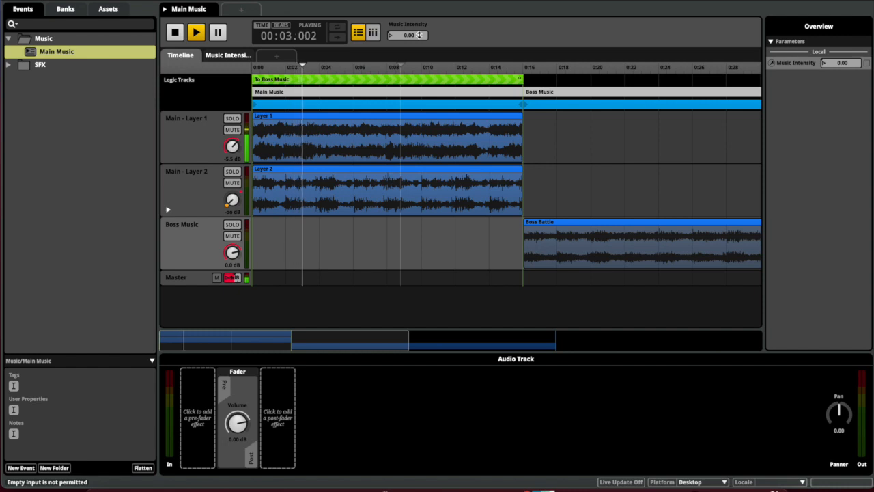
pyautogui.moveTo(420, 36); pyautogui.dragTo(420, 1)
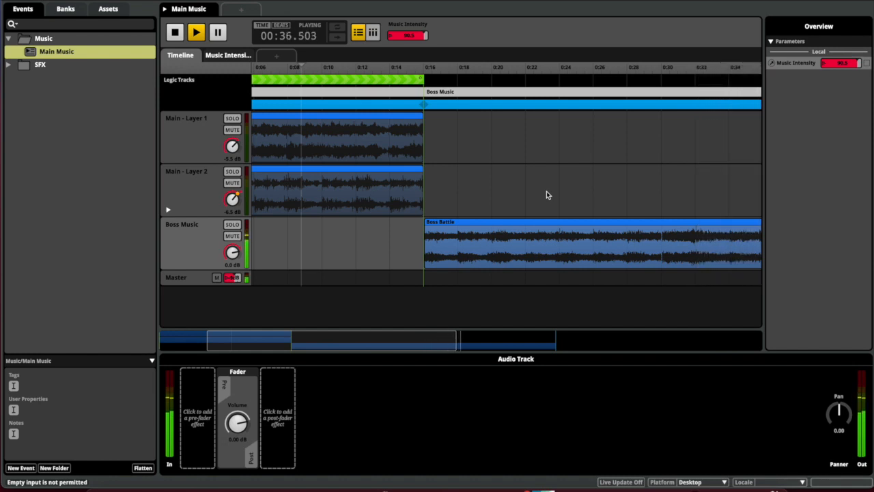
pyautogui.moveTo(421, 35); pyautogui.dragTo(410, 32)
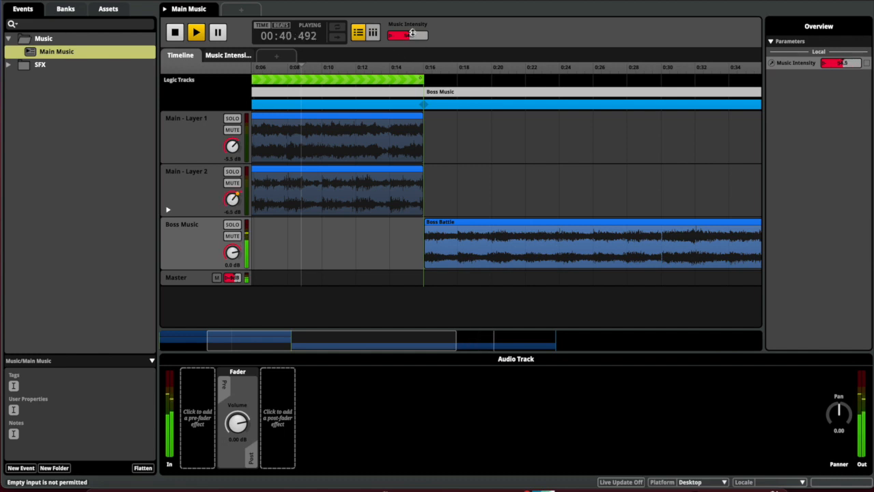
pyautogui.press('space')
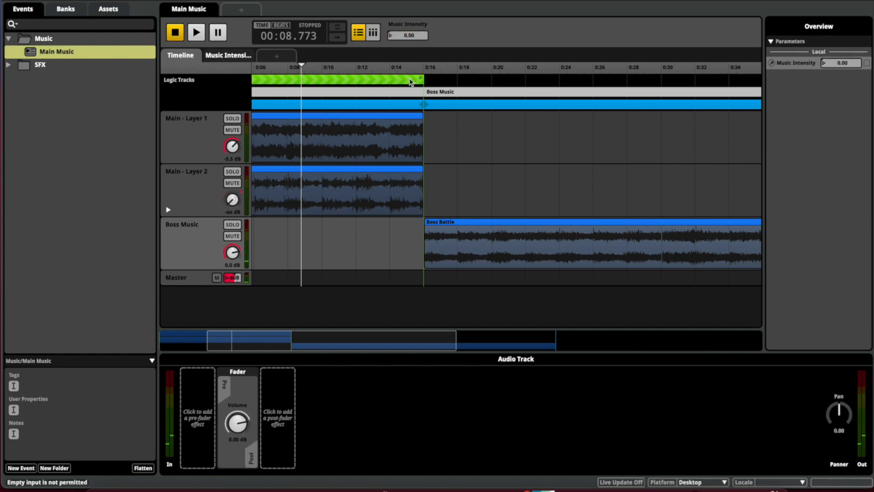
pyautogui.scroll(2, 410, 81)
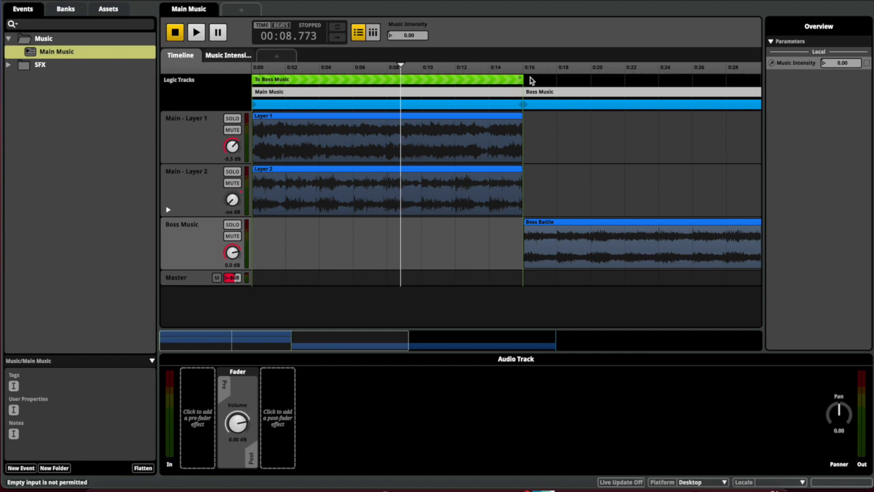
# Add a To Main Music transition region stretched across the Boss Battle clip, 0:16 to about 0:48
pyautogui.rightClick(531, 80)
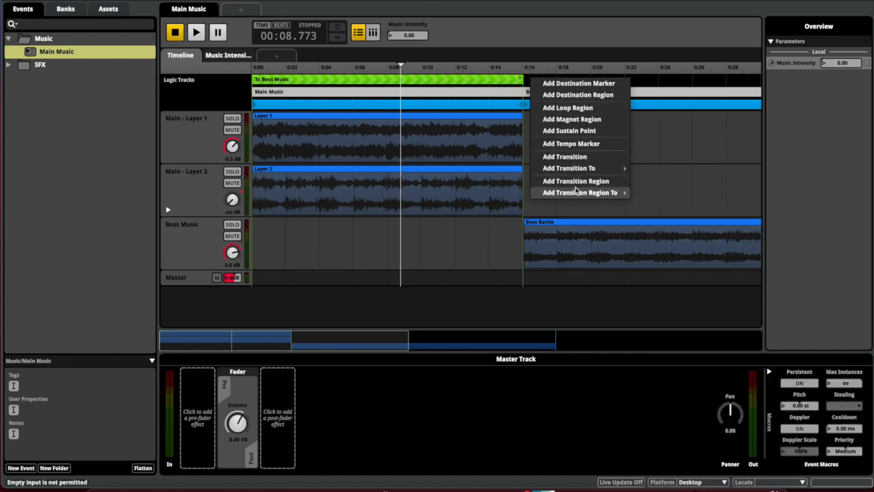
pyautogui.moveTo(579, 192)
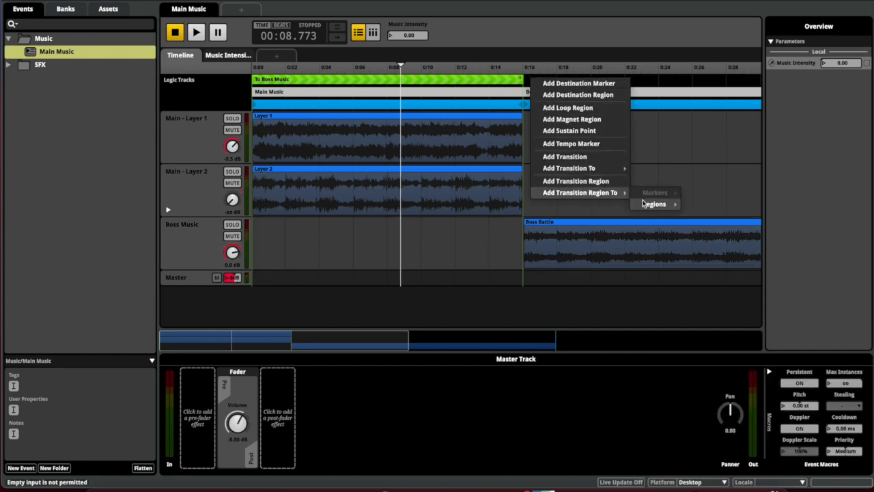
pyautogui.moveTo(664, 204)
pyautogui.click(710, 239)
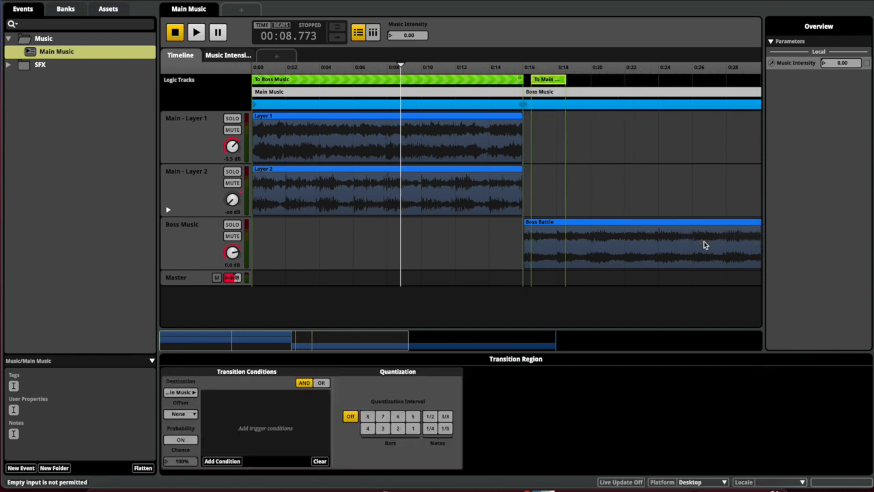
pyautogui.moveTo(528, 81); pyautogui.dragTo(523, 82)
pyautogui.hscroll(5, 523, 82)
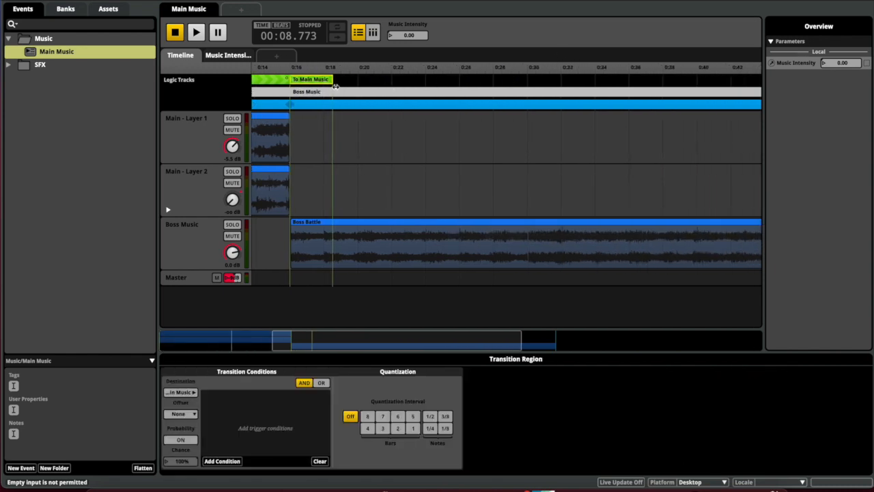
pyautogui.moveTo(334, 82)
pyautogui.mouseDown()
pyautogui.moveTo(699, 115)
pyautogui.moveTo(414, 73)
pyautogui.moveTo(343, 79)
pyautogui.mouseUp()
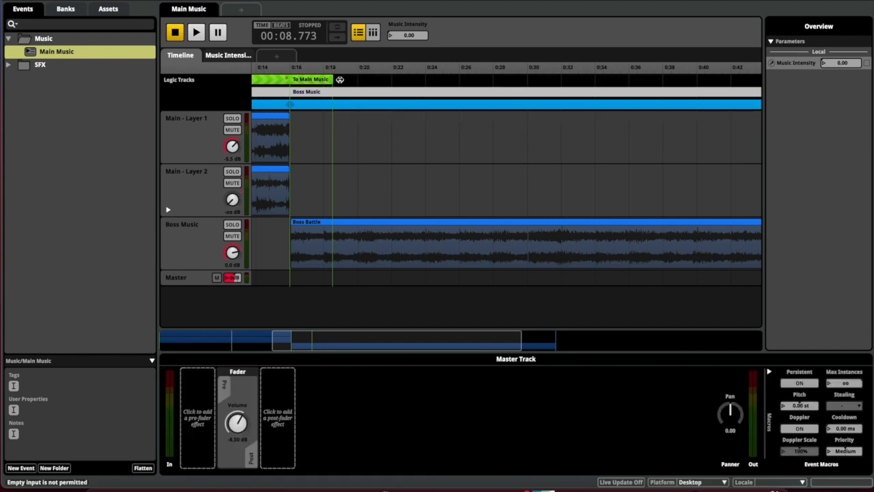
pyautogui.click(332, 83)
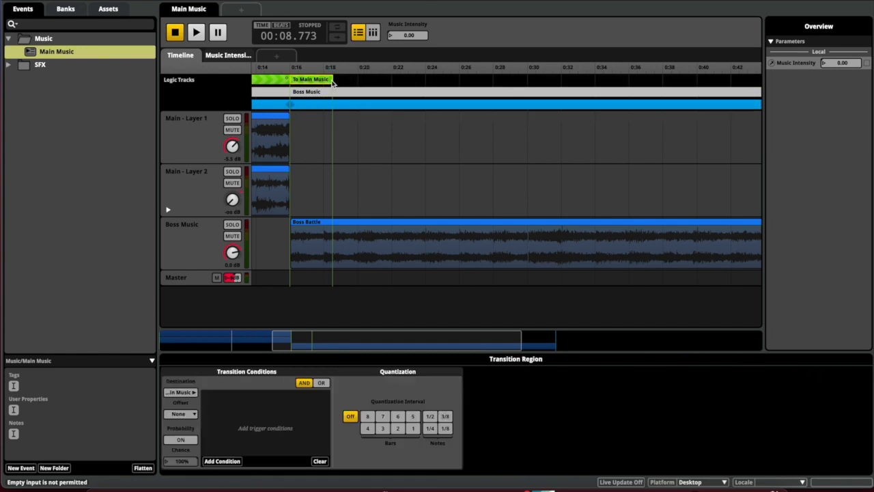
pyautogui.moveTo(332, 79); pyautogui.dragTo(586, 129)
pyautogui.hscroll(-7, 586, 130)
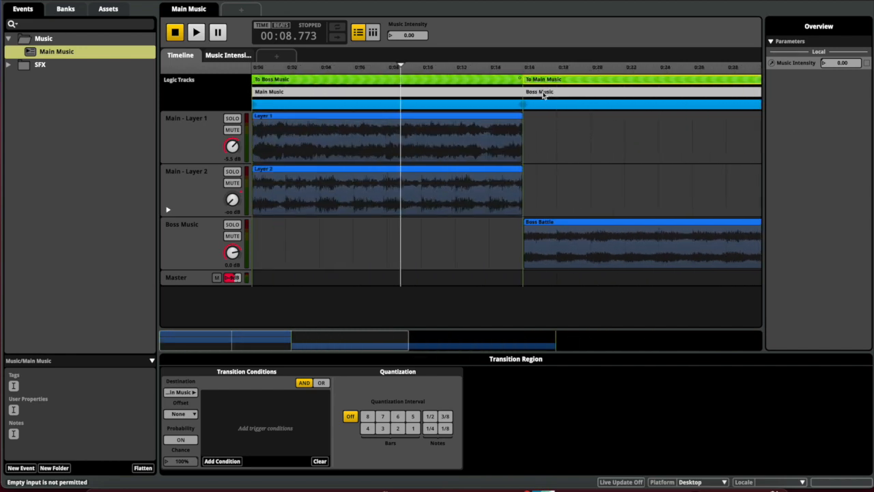
# Add a Music Intensity parameter condition to the To Main Music transition
pyautogui.rightClick(230, 405)
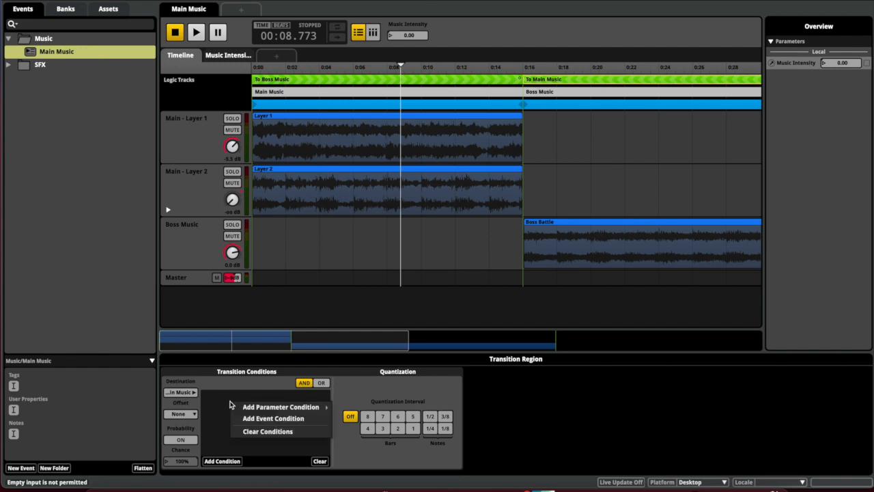
pyautogui.moveTo(249, 408)
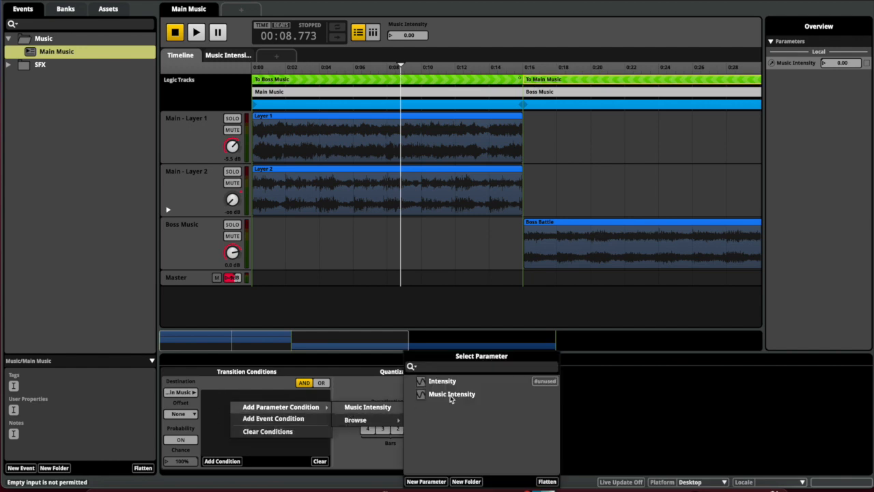
pyautogui.click(387, 406)
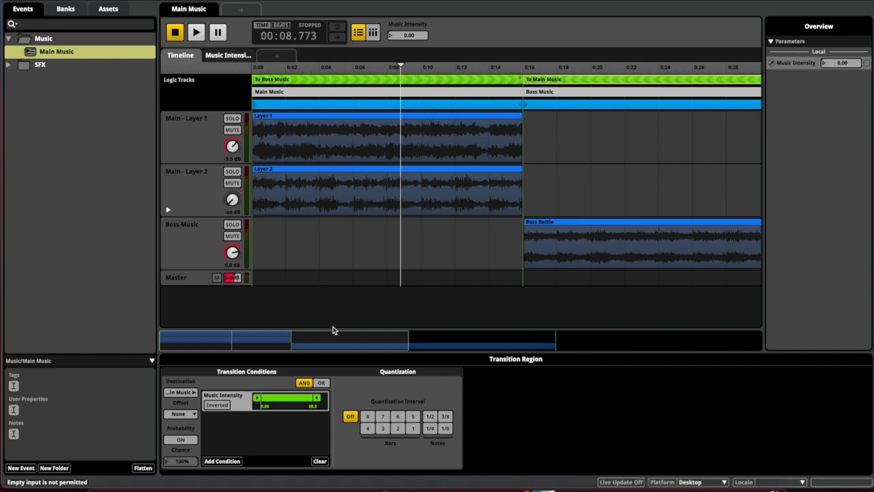
# Audition the event, raising Music Intensity into Boss Music, lowering it to return, then raising it to 96
pyautogui.press('space')
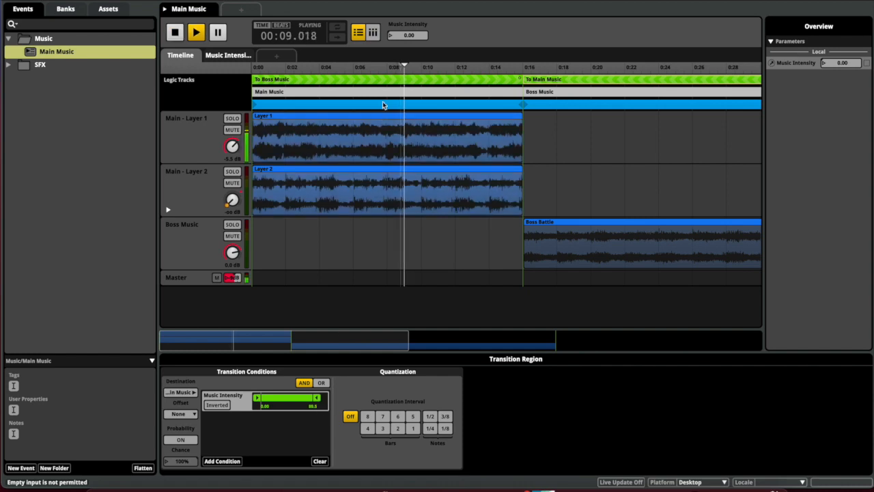
pyautogui.moveTo(408, 35); pyautogui.dragTo(408, 0)
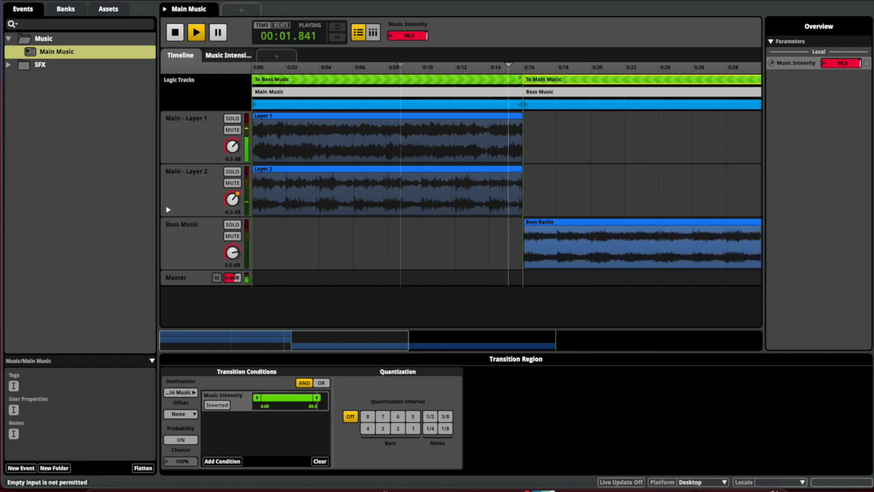
pyautogui.moveTo(407, 36); pyautogui.dragTo(408, 42)
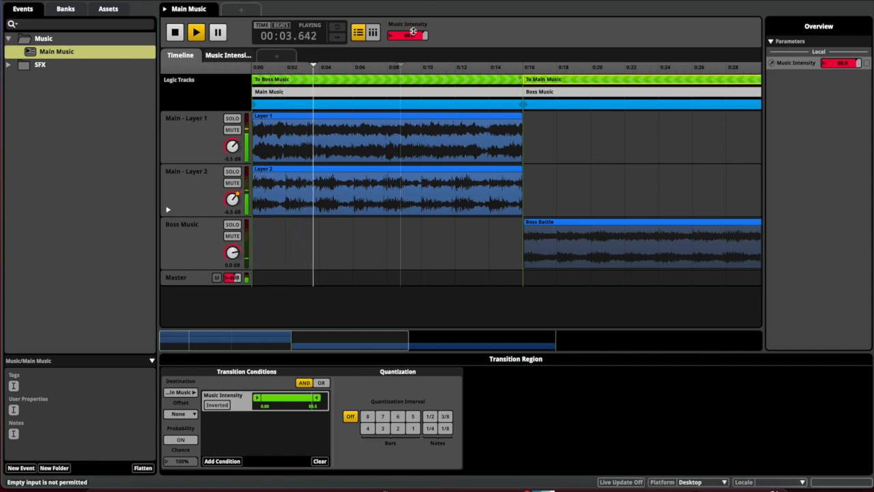
pyautogui.press('space')
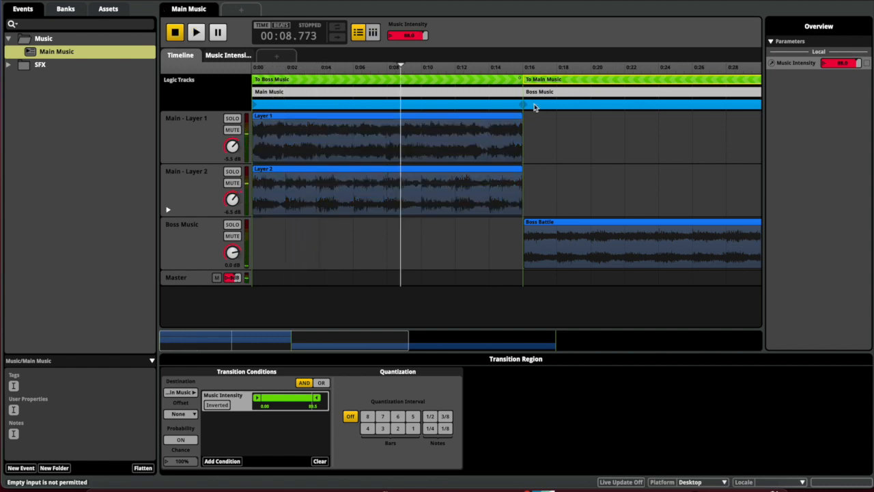
pyautogui.press('space')
pyautogui.moveTo(418, 35); pyautogui.dragTo(417, 35)
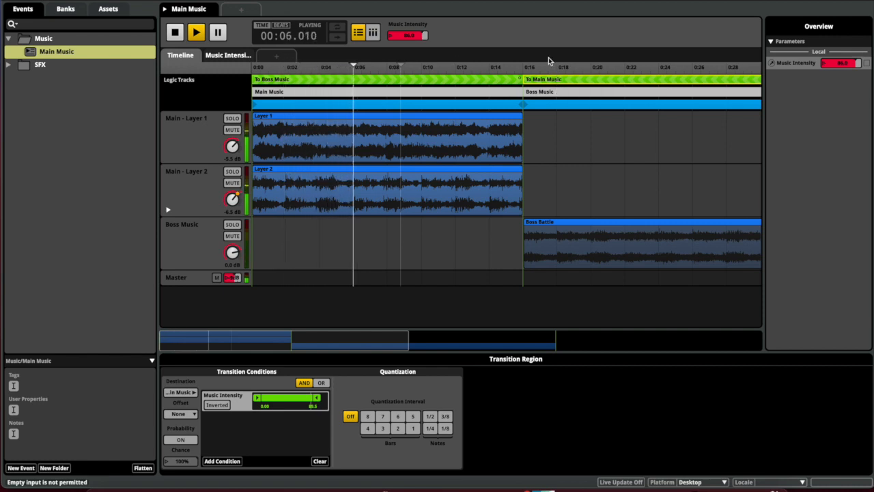
pyautogui.press('space')
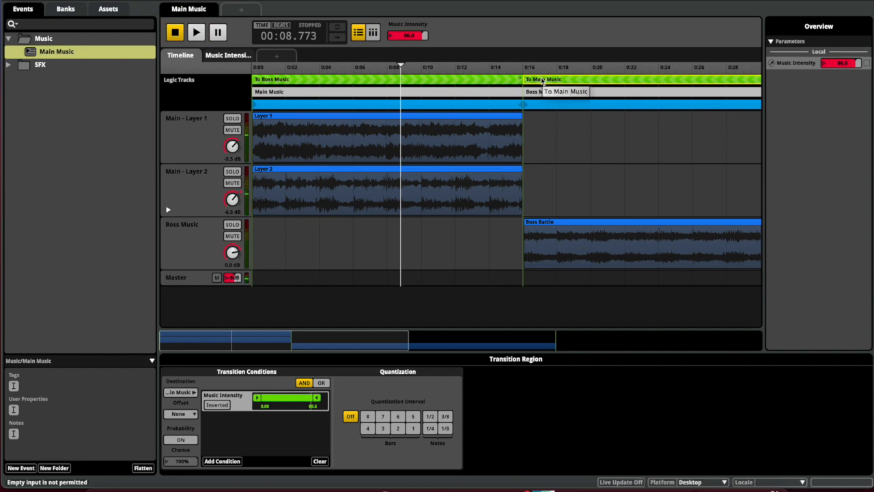
# Place Transition to Main Music.wav on Main - Layer 1 in the To Main Music transition timeline
pyautogui.doubleClick(542, 82)
pyautogui.hscroll(5, 543, 81)
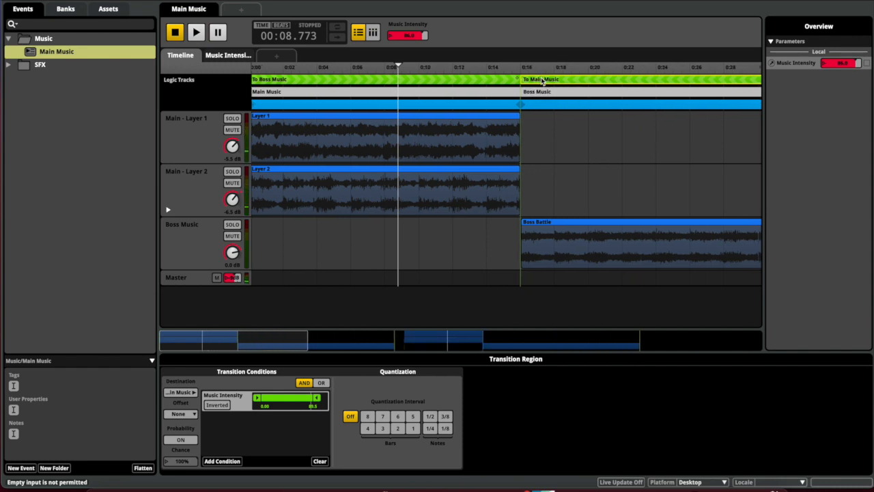
pyautogui.hscroll(7, 542, 81)
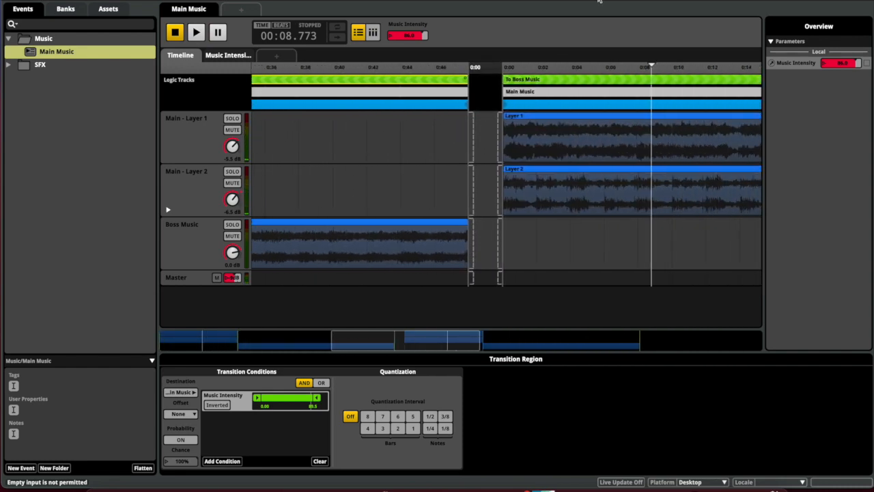
pyautogui.moveTo(601, 1); pyautogui.dragTo(360, 2)
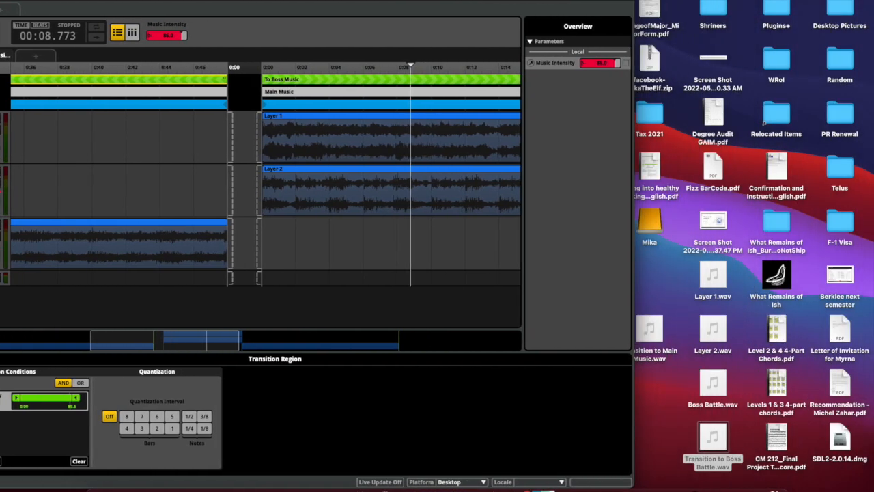
pyautogui.moveTo(656, 330); pyautogui.dragTo(249, 149)
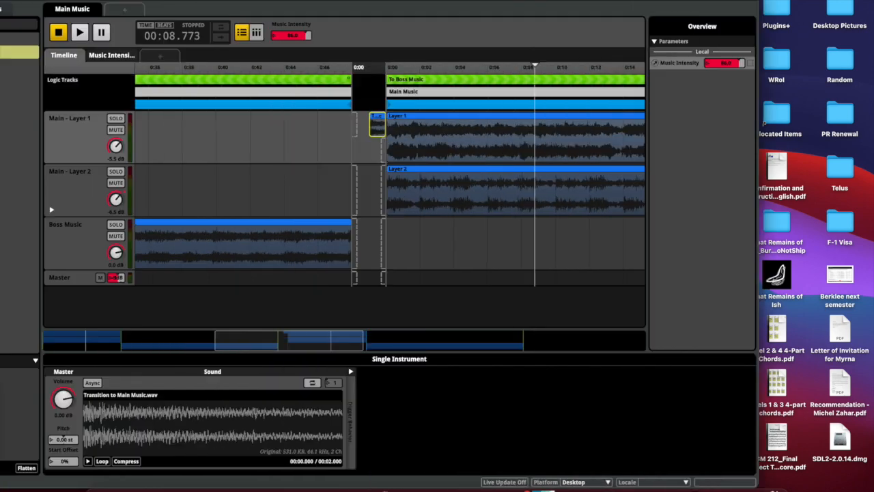
pyautogui.moveTo(284, 1); pyautogui.dragTo(400, 2)
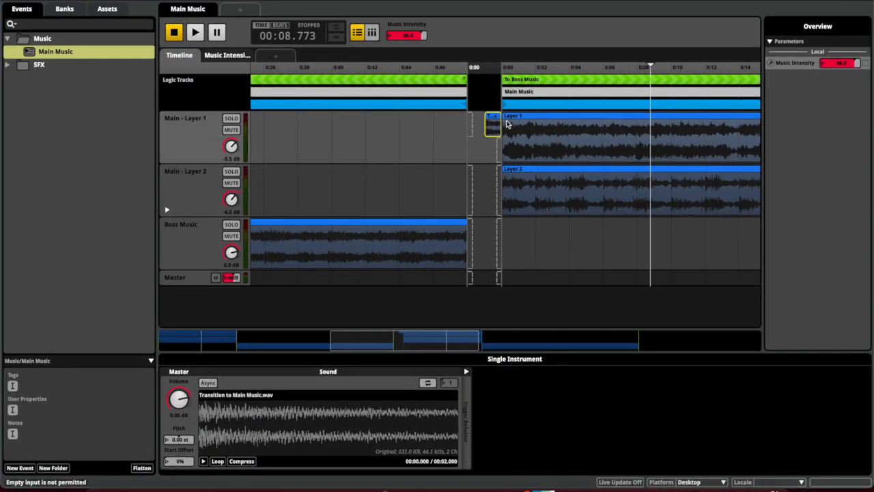
pyautogui.moveTo(493, 130); pyautogui.dragTo(500, 156)
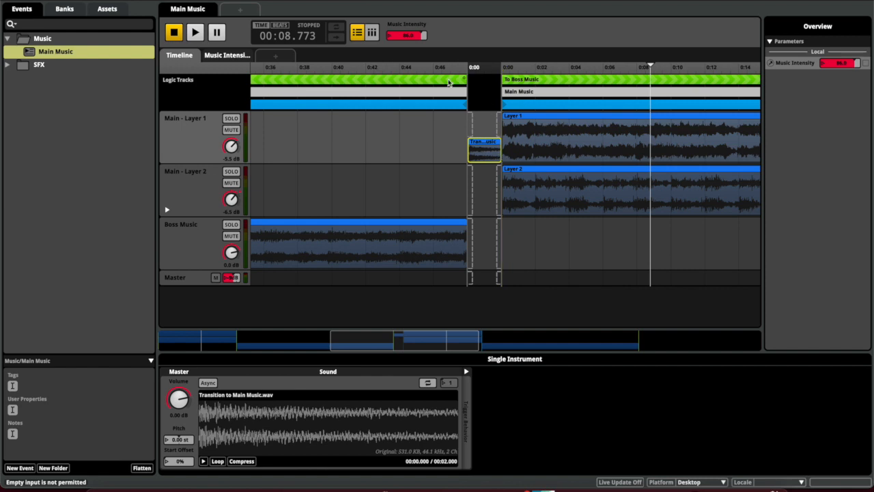
pyautogui.click(444, 82)
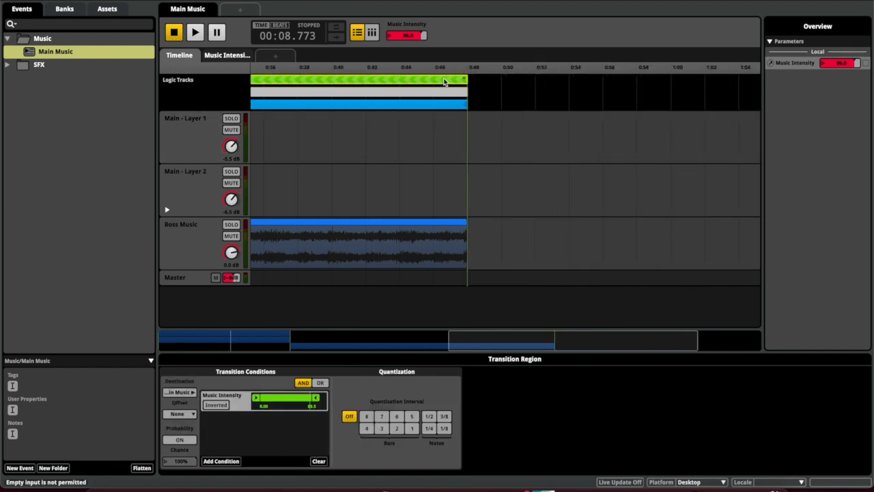
# Play the event and raise Music Intensity past 89.5 to move into Boss Music
pyautogui.press('space')
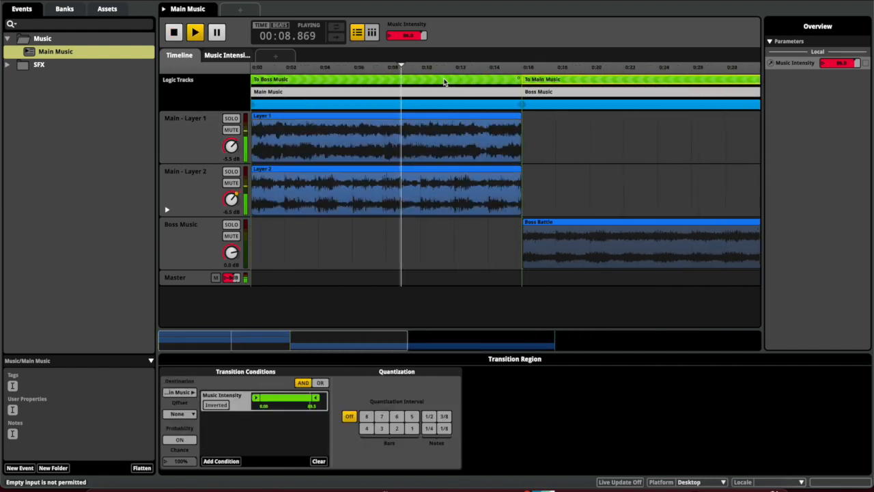
pyautogui.moveTo(420, 36); pyautogui.dragTo(424, 37)
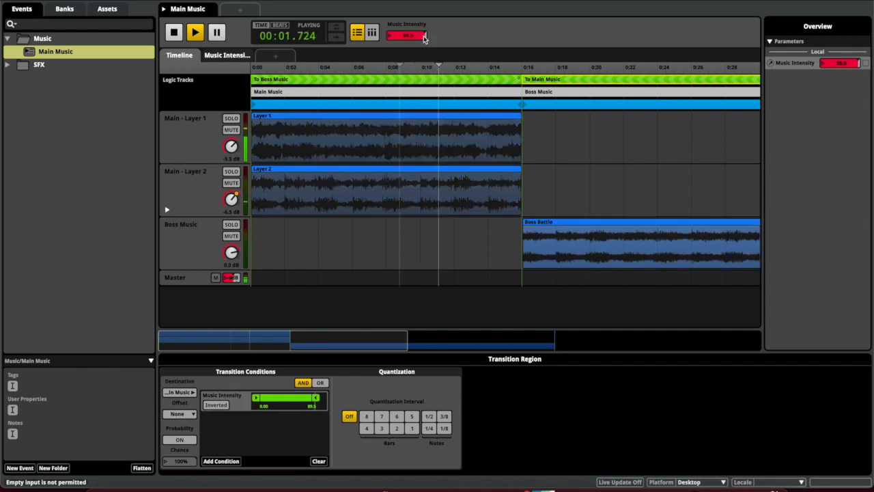
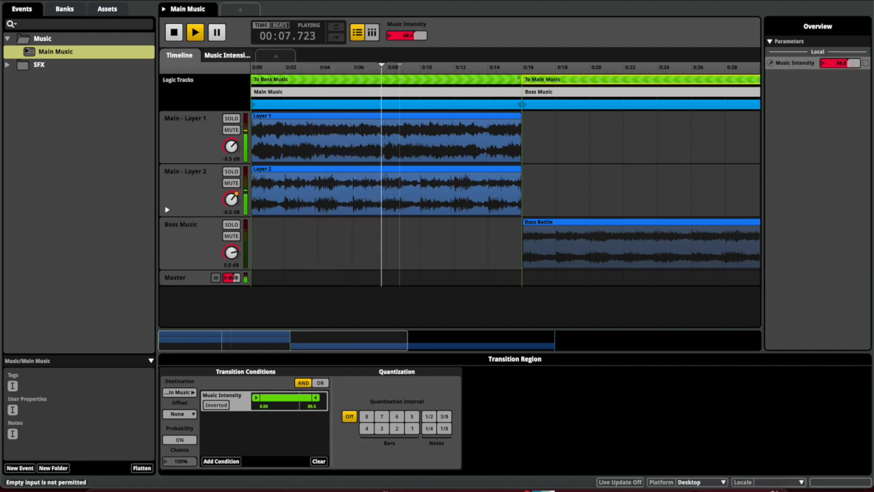
# Drag Main Music's Music Intensity down to about 33.5 while it plays
pyautogui.moveTo(408, 35); pyautogui.dragTo(403, 35)
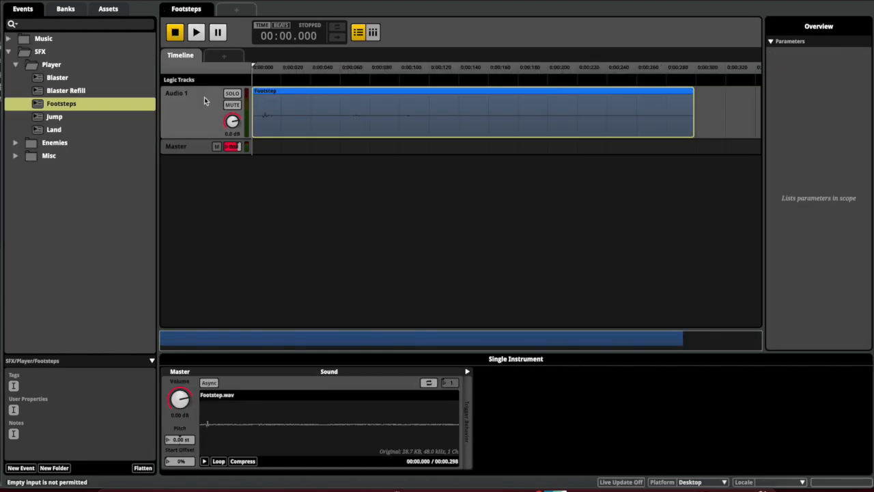
# Add a Random pitch modulator to the Footstep.wav instrument in the Footsteps event
pyautogui.click(204, 97)
pyautogui.click(278, 125)
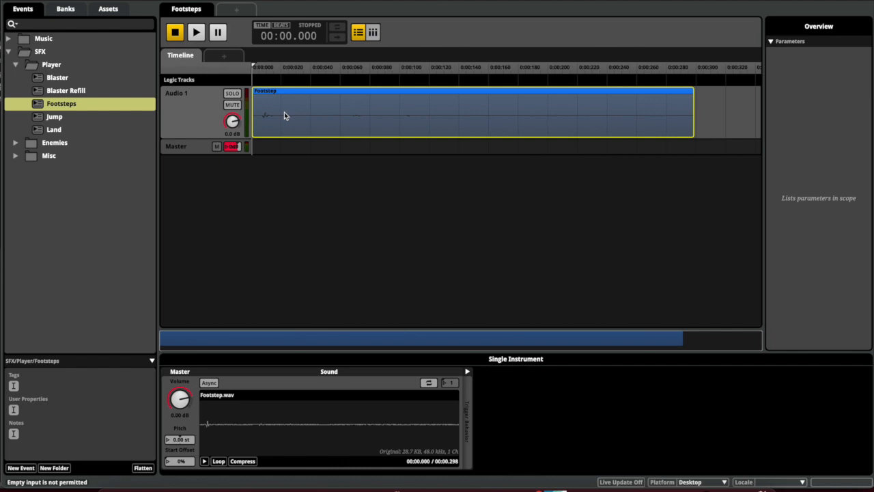
pyautogui.rightClick(179, 440)
pyautogui.moveTo(197, 458)
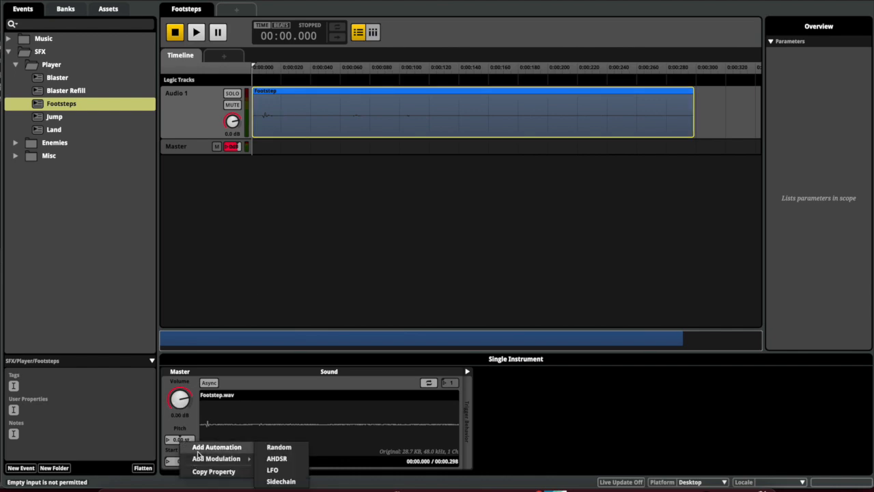
pyautogui.click(281, 448)
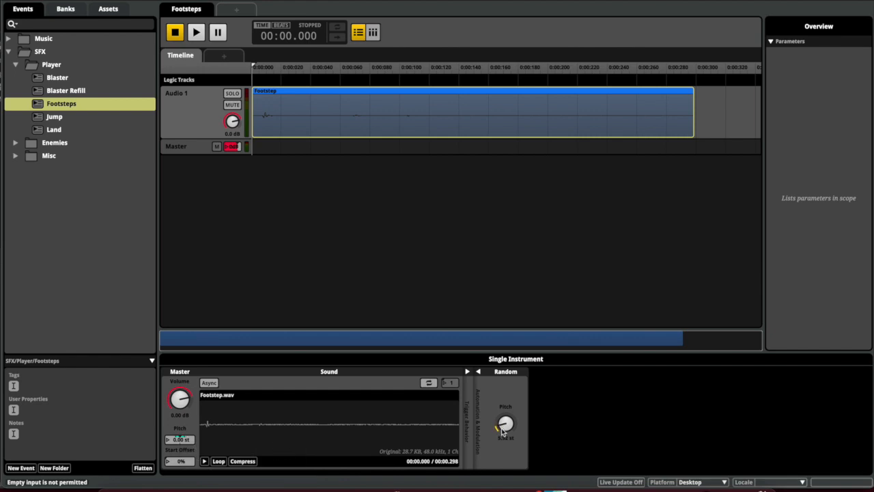
# Retrigger Footsteps several times to hear the roughly 14.8 semitone pitch variation
pyautogui.press('space')
pyautogui.press('space')
pyautogui.press('space')
pyautogui.press('space')
pyautogui.press('space')
pyautogui.press('space')
pyautogui.press('space')
pyautogui.press('space')
pyautogui.press('space')
pyautogui.press('space')
pyautogui.press('space')
pyautogui.press('space')
pyautogui.press('space')
pyautogui.press('space')
pyautogui.press('space')
pyautogui.press('space')
pyautogui.press('space')
pyautogui.press('space')
pyautogui.press('space')
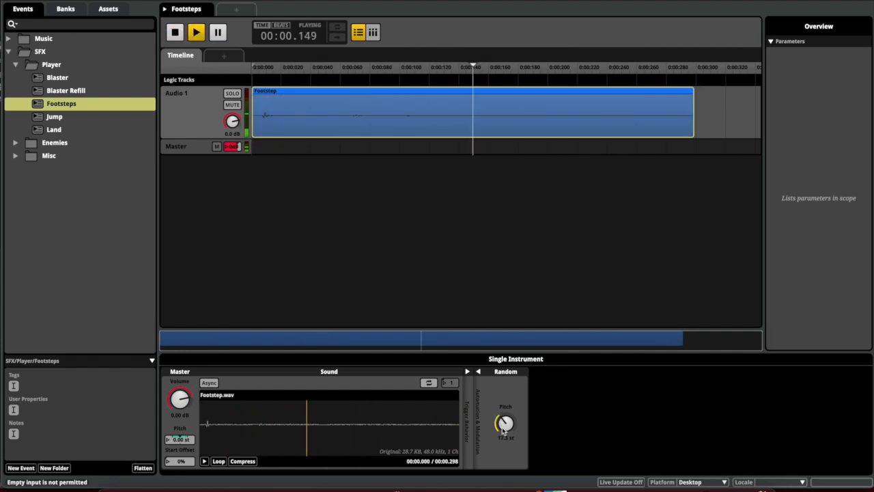
pyautogui.press('space')
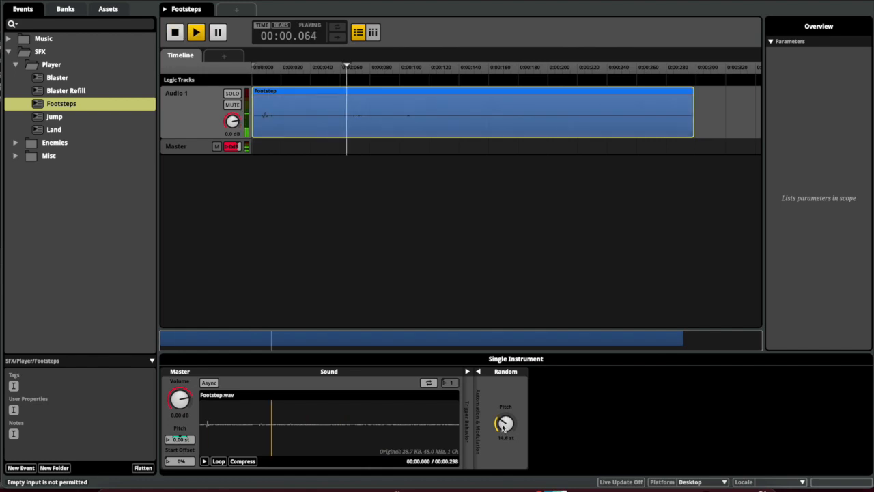
pyautogui.press('space')
pyautogui.press('space')
pyautogui.press('space')
pyautogui.press('space')
pyautogui.press('space')
pyautogui.press('space')
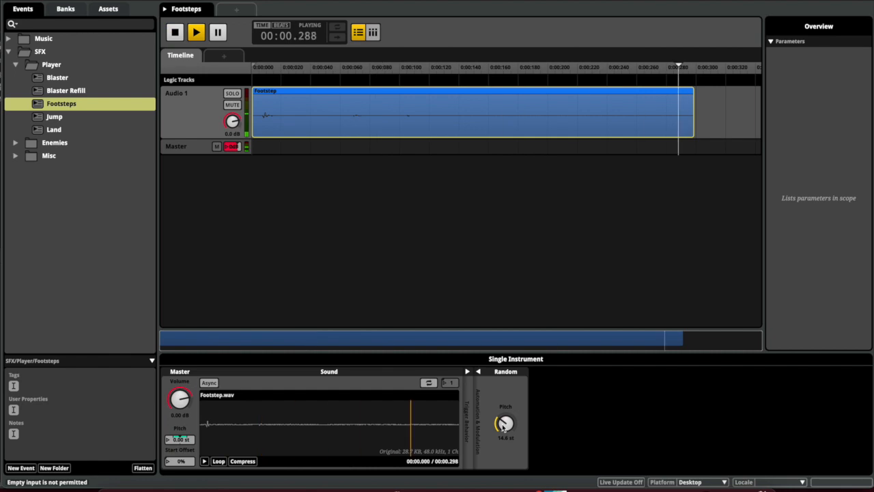
# Open and play the Jump event, undoing an accidentally added pitch automation
pyautogui.click(124, 120)
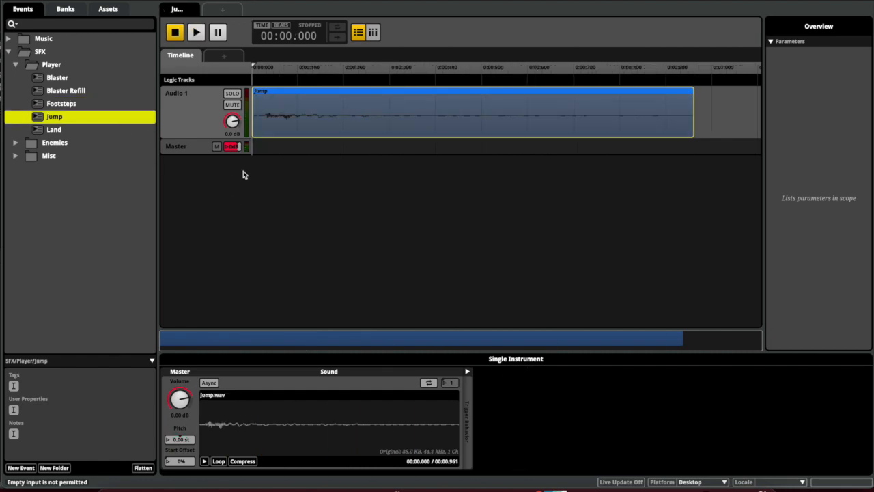
pyautogui.press('space')
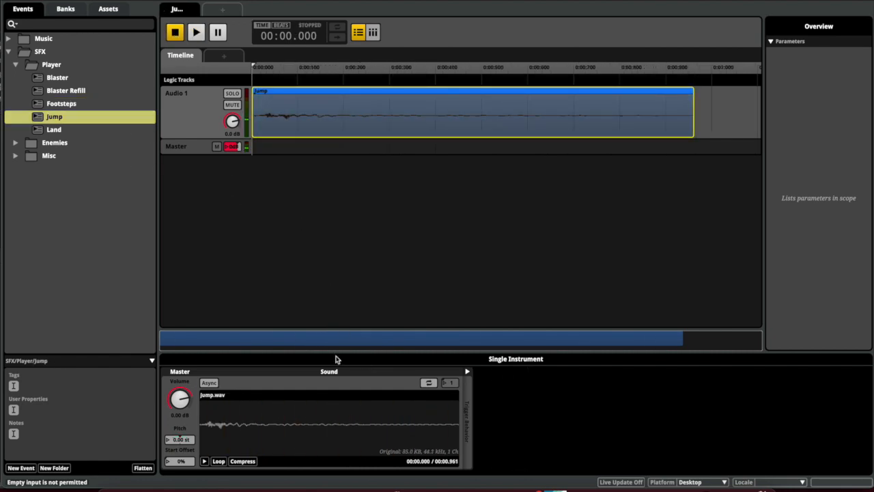
pyautogui.rightClick(184, 440)
pyautogui.click(198, 446)
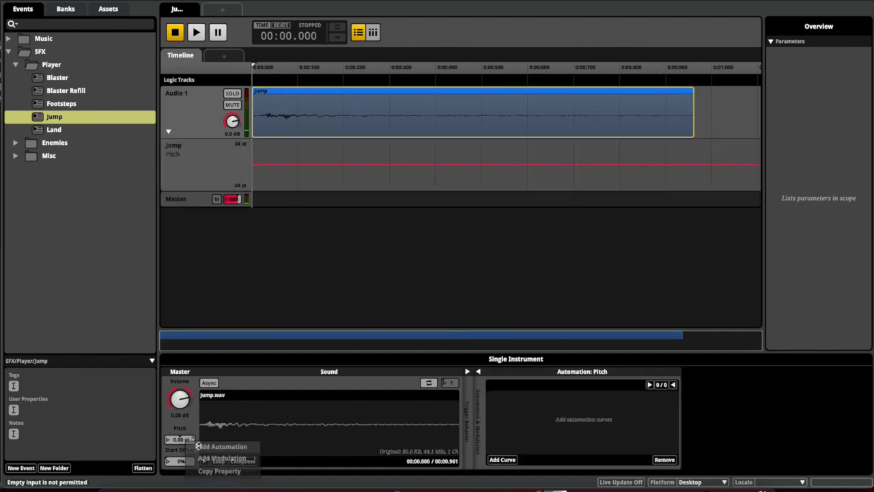
pyautogui.hotkey('ctrl', 'z')
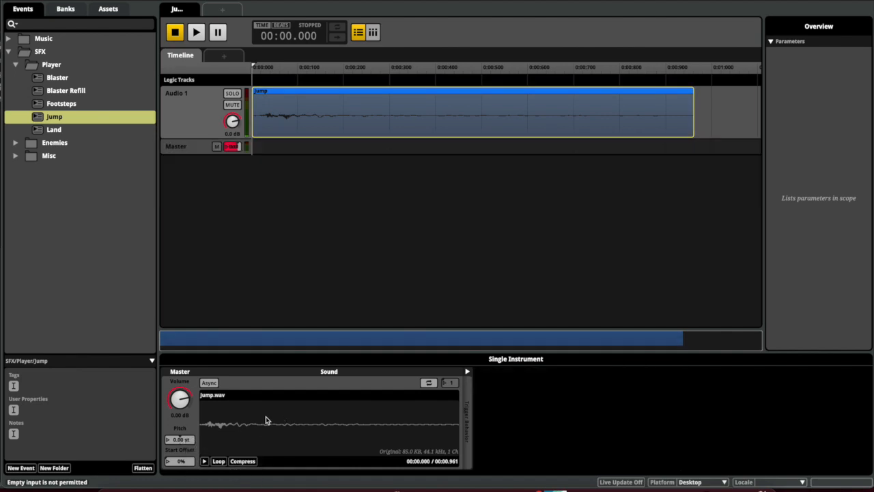
# Give Jump a Random pitch modulator of 7.44 st, audition it, then open Land
pyautogui.rightClick(177, 439)
pyautogui.moveTo(211, 457)
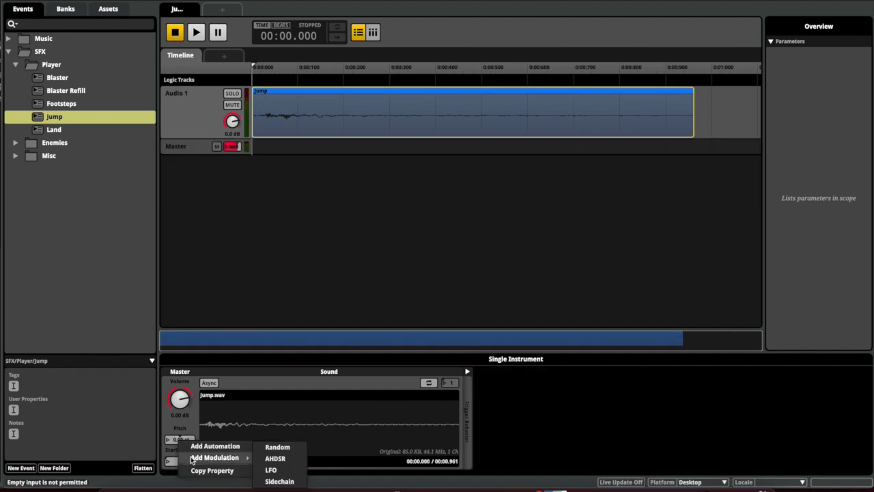
pyautogui.click(271, 447)
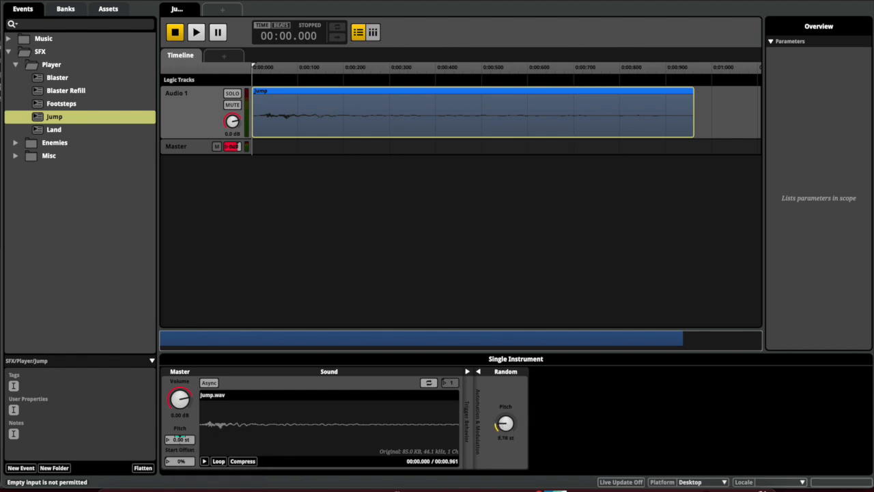
pyautogui.press('space')
pyautogui.moveTo(503, 427); pyautogui.dragTo(503, 439)
pyautogui.press('space')
pyautogui.press('space')
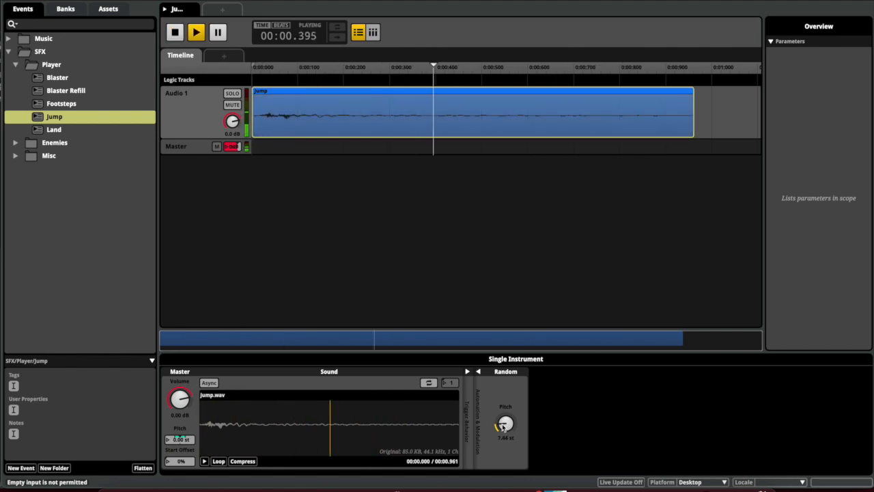
pyautogui.press('space')
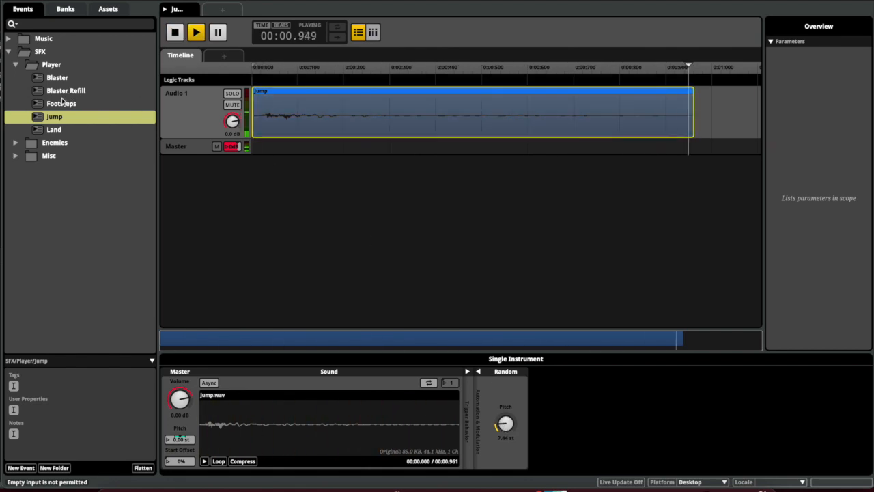
pyautogui.click(62, 130)
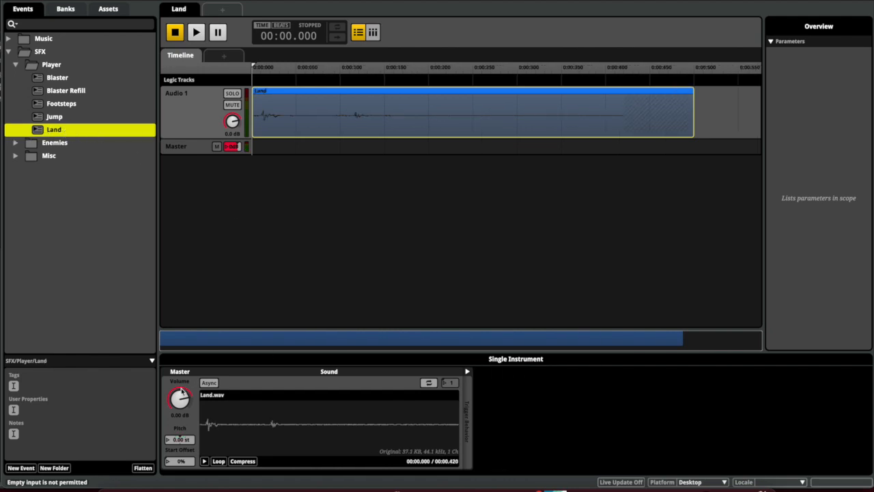
# Add a Random pitch modulator to Land and raise it to about 13.4 st
pyautogui.rightClick(182, 436)
pyautogui.moveTo(226, 453)
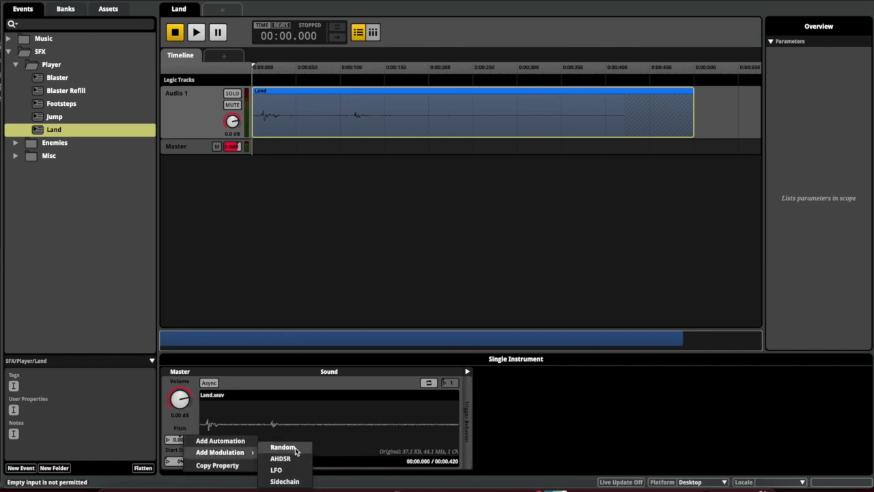
pyautogui.click(295, 449)
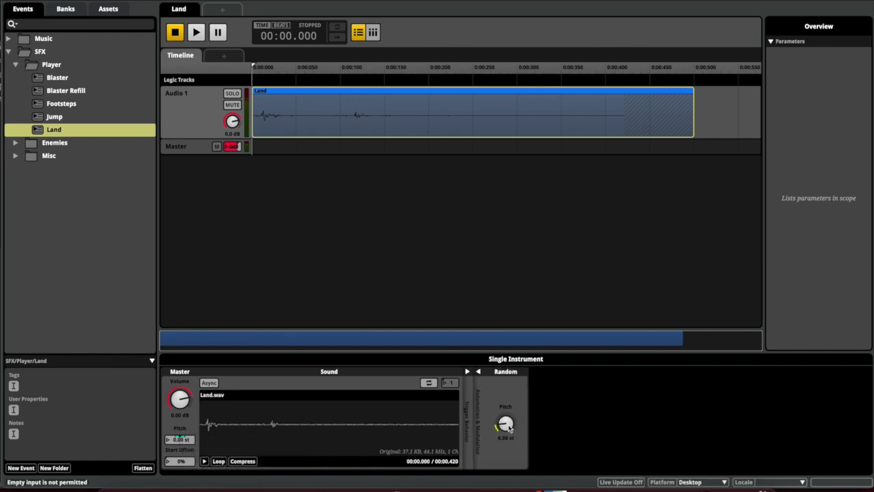
pyautogui.press('space')
pyautogui.press('space')
pyautogui.press('space')
# Retrigger Land to compare pitches, then build the project's sound banks
pyautogui.press('space')
pyautogui.moveTo(509, 429); pyautogui.dragTo(509, 403)
pyautogui.press('space')
pyautogui.press('space')
pyautogui.press('space')
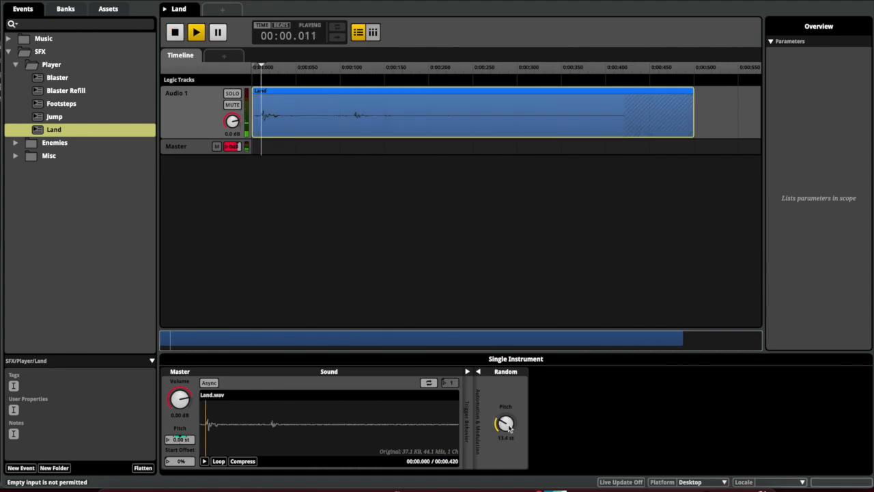
pyautogui.press('space')
pyautogui.press('space')
pyautogui.press('space')
pyautogui.press('space')
pyautogui.press('space')
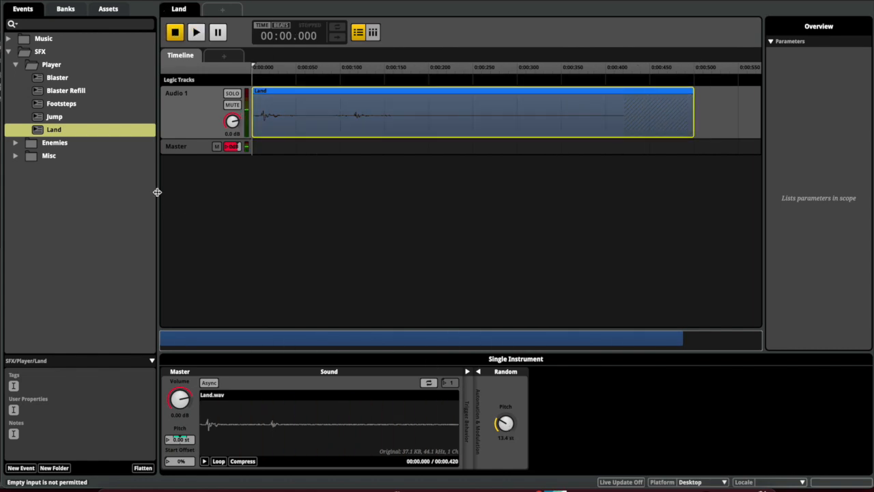
pyautogui.press('space')
pyautogui.press('space')
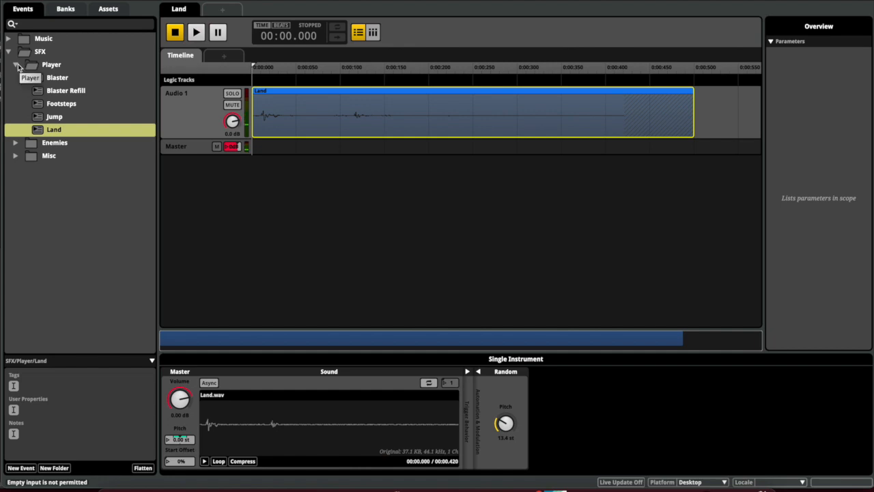
pyautogui.press('super+b')
# Play and stop the Blaster Refill and Blaster events
pyautogui.click(48, 94)
pyautogui.press('space')
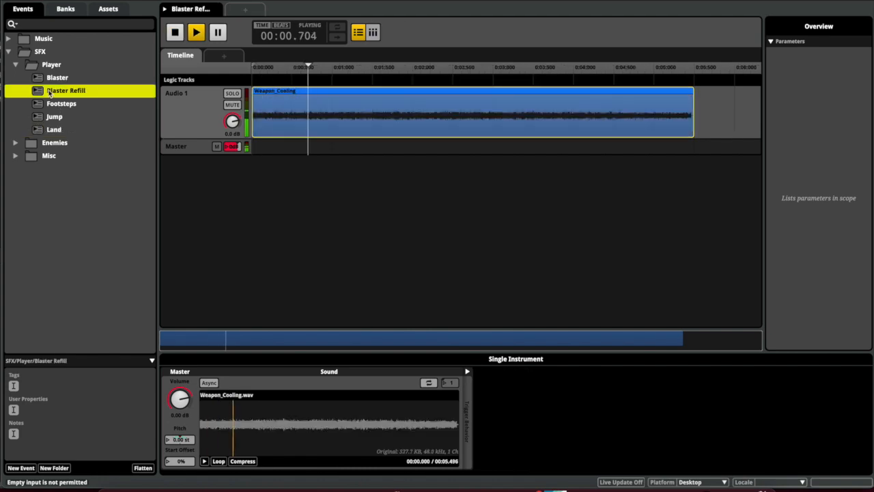
pyautogui.press('space')
pyautogui.click(56, 78)
pyautogui.press('space')
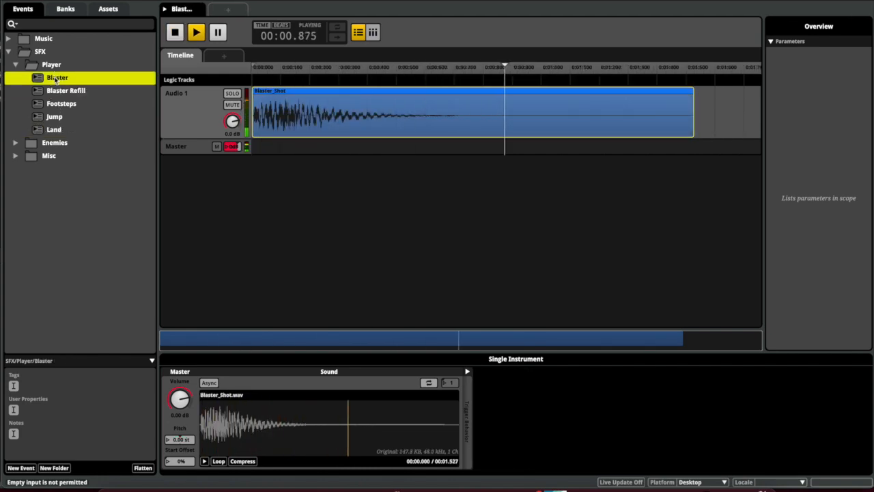
pyautogui.press('space')
# Expand Enemies > Hoverbot and play the Hoverbot Alert event
pyautogui.click(15, 64)
pyautogui.click(16, 78)
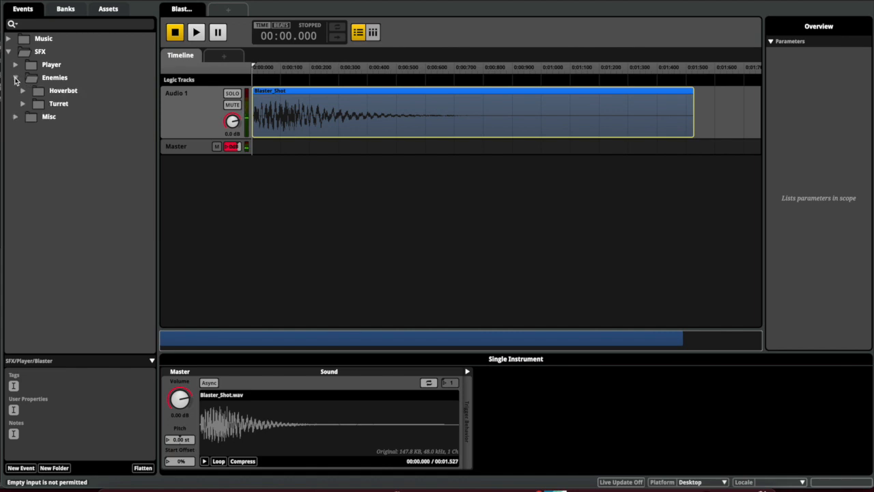
pyautogui.doubleClick(21, 91)
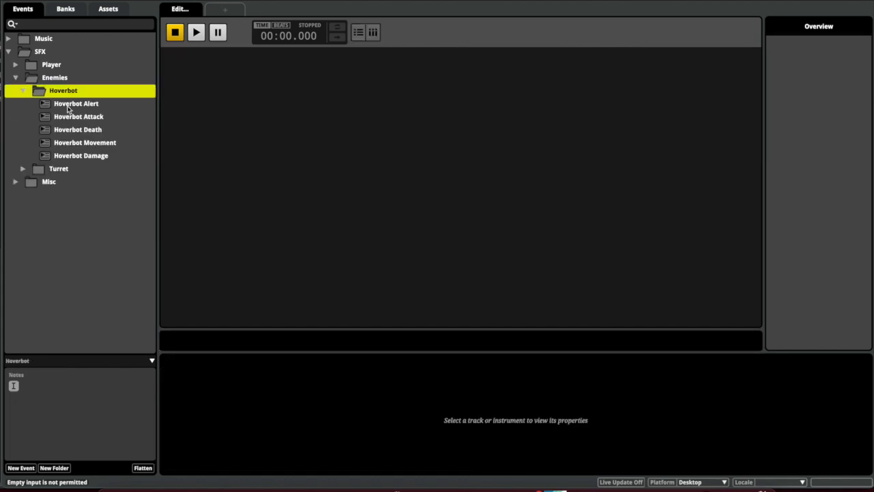
pyautogui.click(69, 106)
pyautogui.press('space')
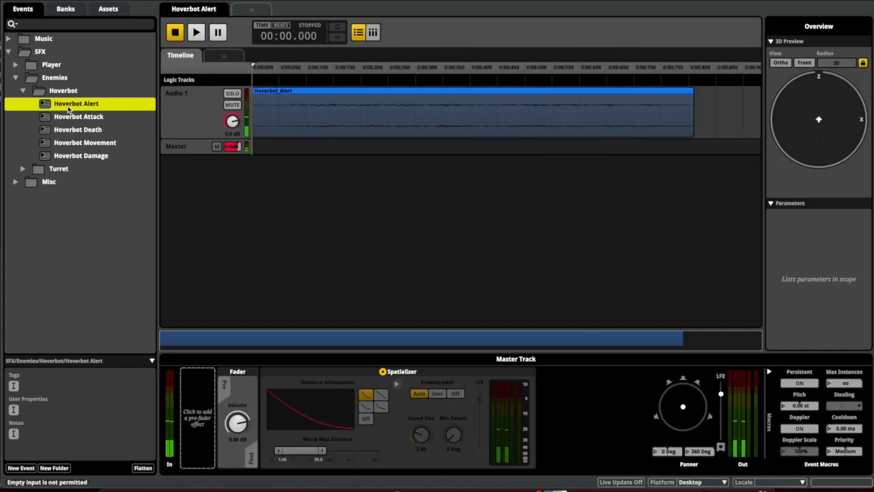
pyautogui.click(24, 92)
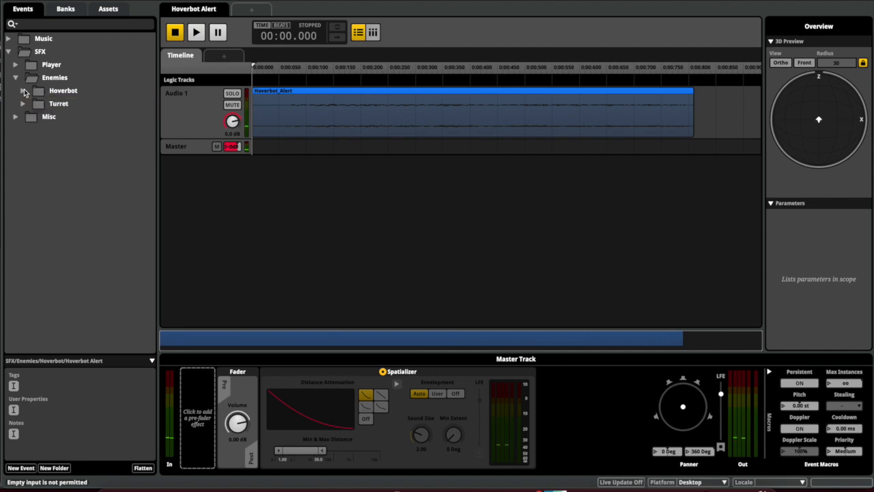
pyautogui.click(24, 103)
pyautogui.click(24, 104)
# Expand the Misc folder and play the Healing event
pyautogui.click(16, 117)
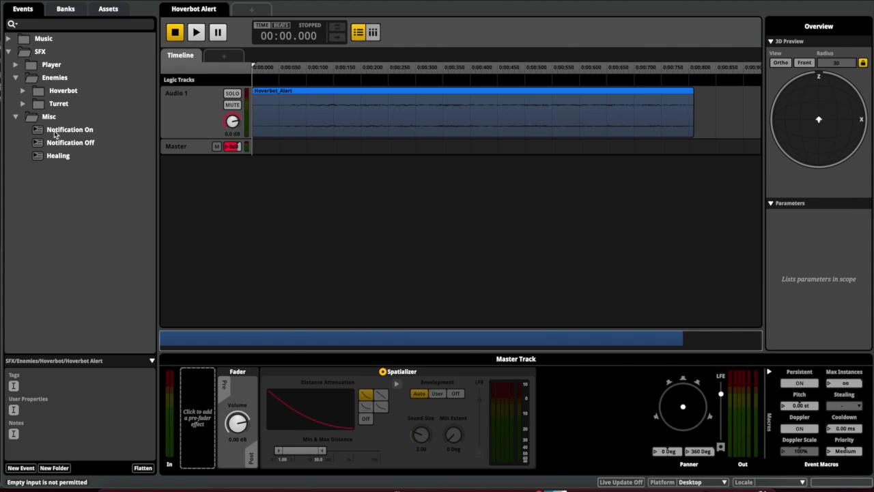
pyautogui.click(56, 132)
pyautogui.click(56, 156)
pyautogui.press('space')
# Collapse the Misc, SFX and Music folders so only Music and SFX show
pyautogui.click(16, 117)
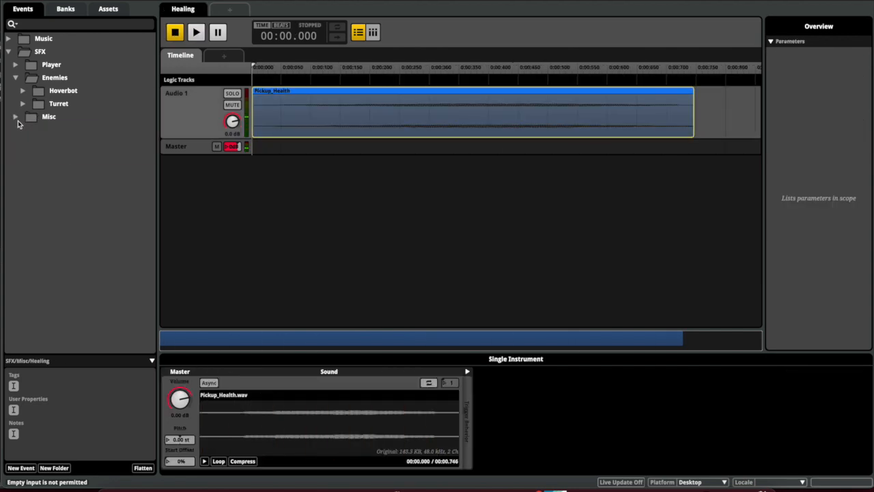
pyautogui.click(9, 52)
pyautogui.click(9, 39)
pyautogui.click(10, 38)
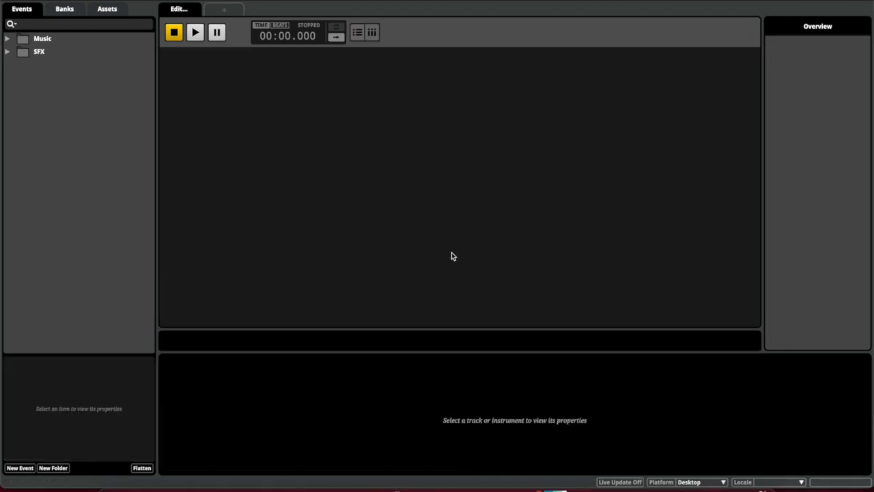
# Open the Old Village Ruins music event and start playing it
pyautogui.click(7, 39)
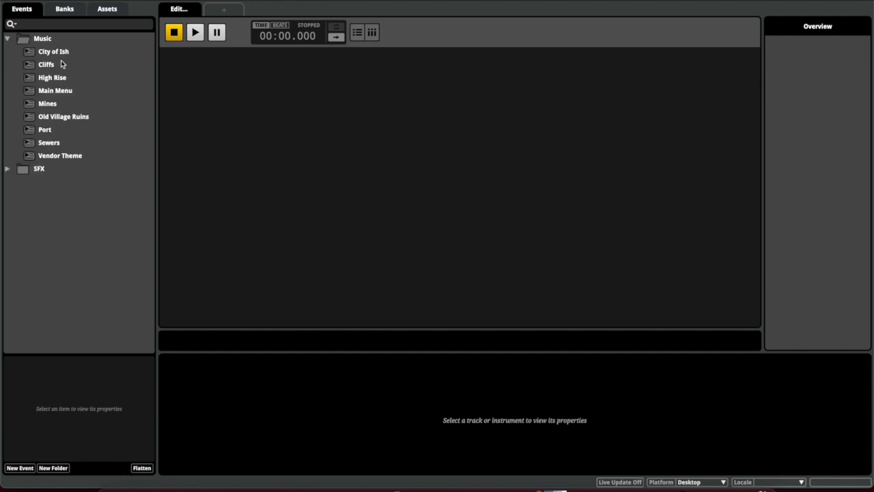
pyautogui.click(50, 122)
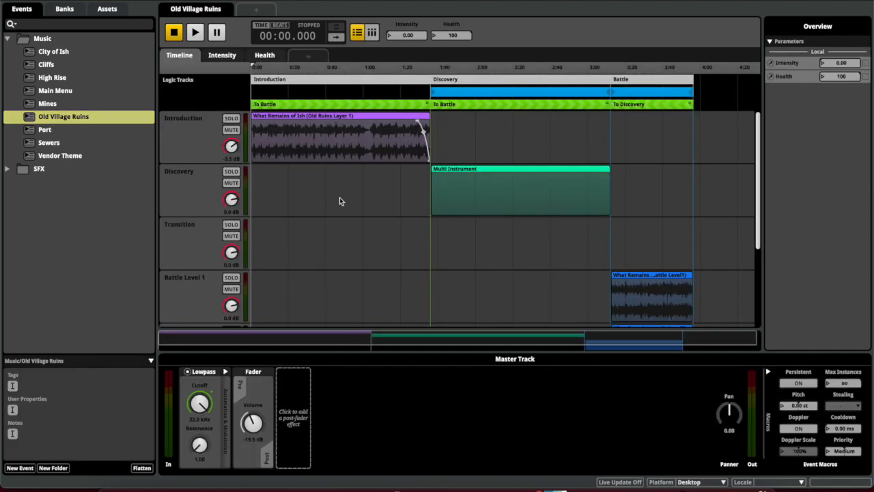
pyautogui.press('space')
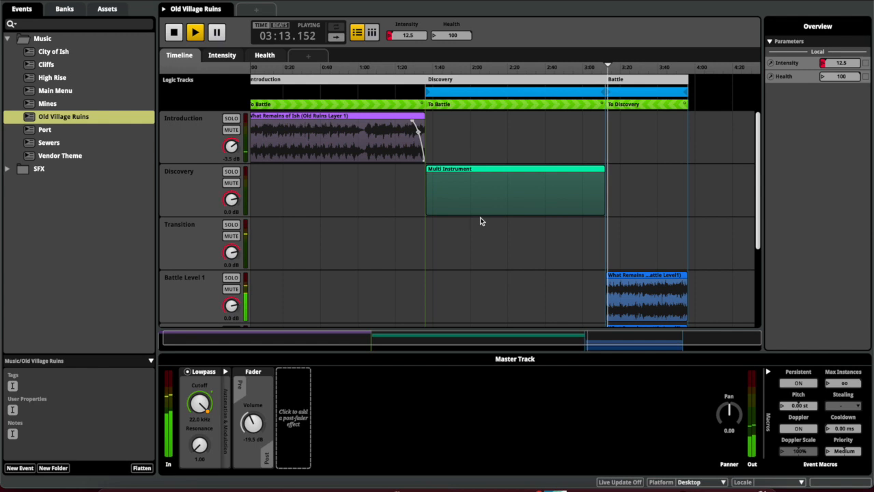
pyautogui.scroll(-3, 481, 218)
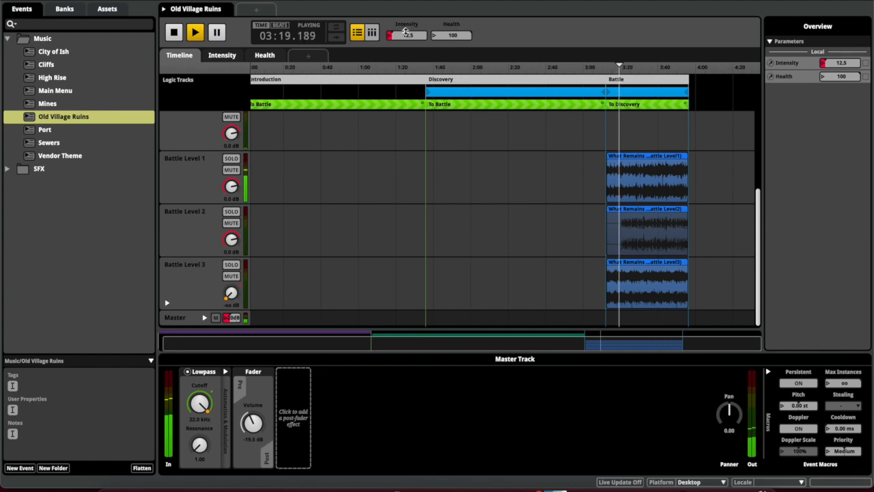
# Raise Intensity to bring in Battle Level 3, lower Health to muffle it, then return Intensity to 0
pyautogui.moveTo(406, 35); pyautogui.dragTo(406, 8)
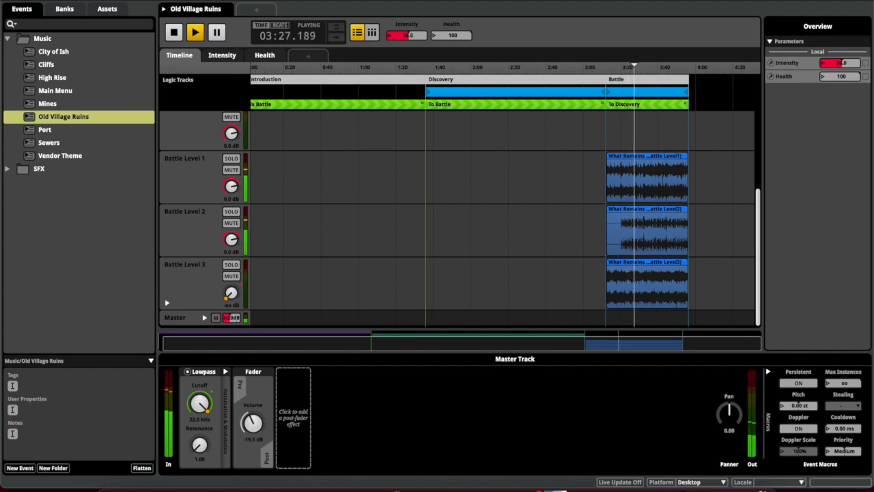
pyautogui.moveTo(406, 35); pyautogui.dragTo(405, 11)
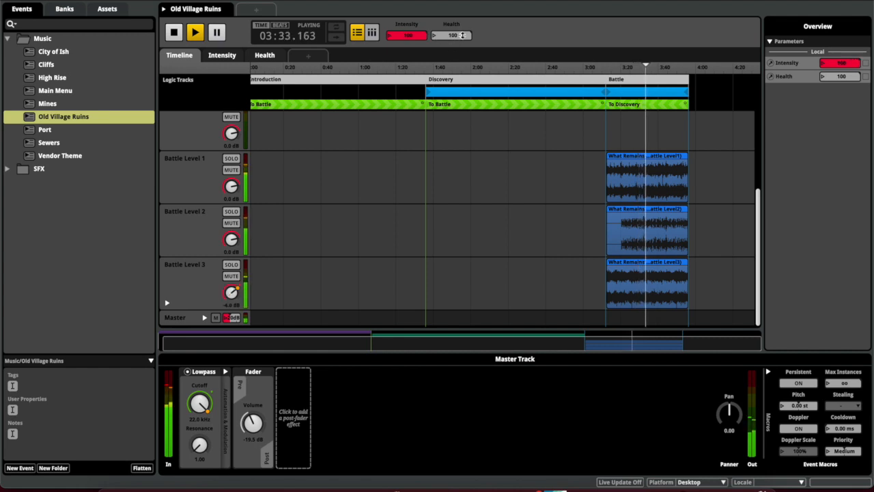
pyautogui.moveTo(463, 35); pyautogui.dragTo(462, 95)
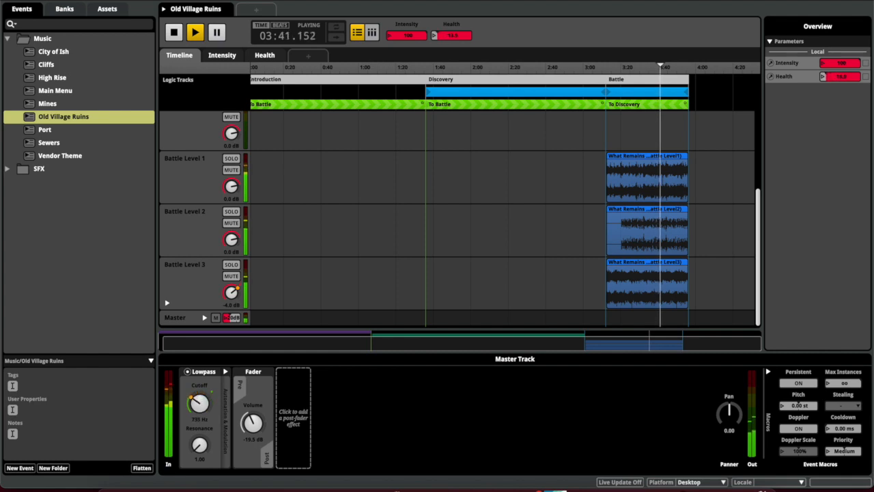
pyautogui.moveTo(463, 95); pyautogui.dragTo(463, 69)
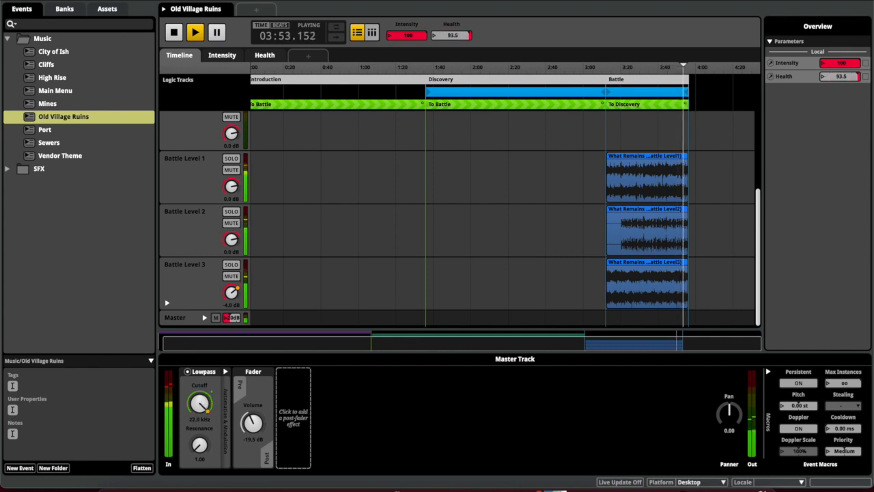
pyautogui.moveTo(417, 35); pyautogui.dragTo(417, 95)
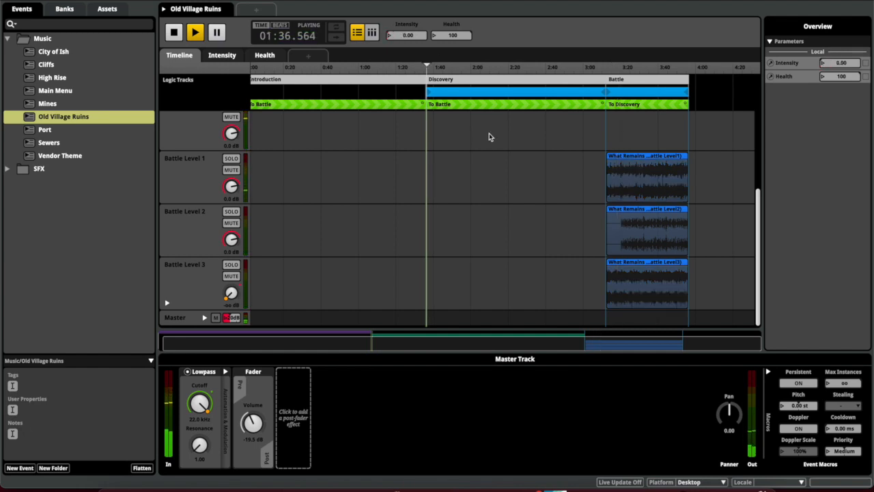
pyautogui.scroll(3, 485, 132)
# Stop playback and browse the Discovery Multi Instrument's Ruin Filler and Old Ruins Layer 1 entries
pyautogui.click(479, 197)
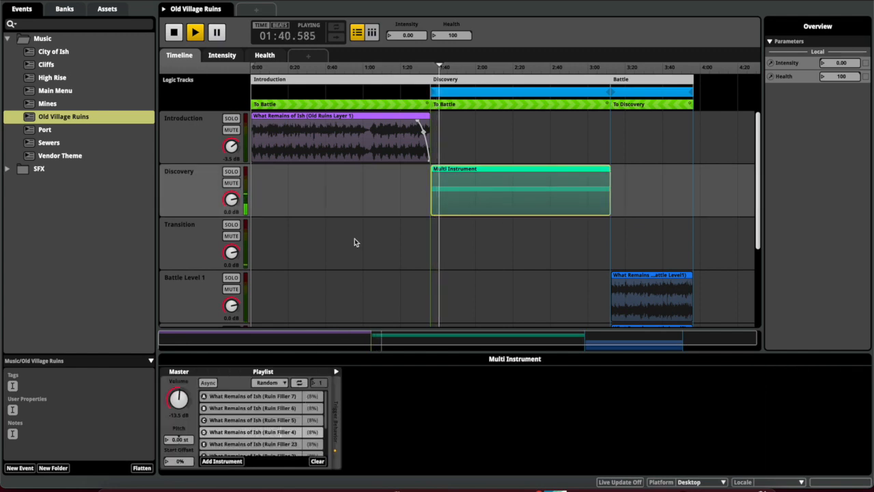
pyautogui.press('space')
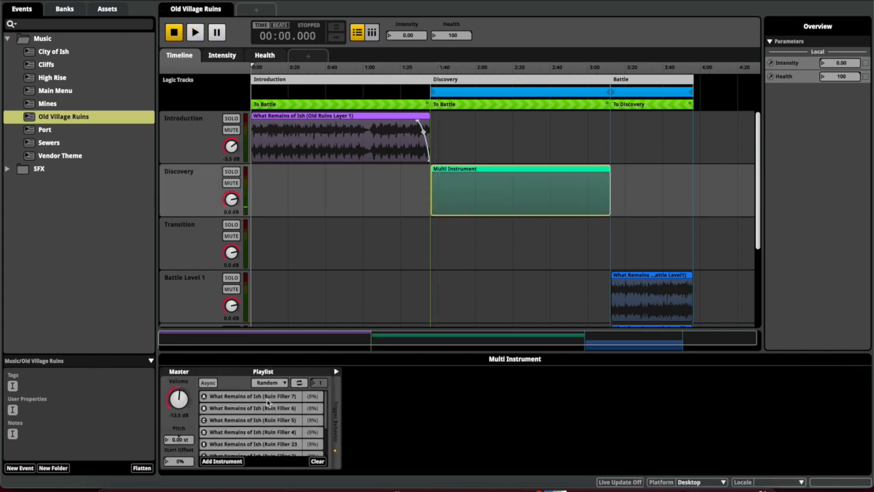
pyautogui.click(267, 397)
pyautogui.click(264, 410)
pyautogui.click(265, 420)
pyautogui.click(264, 444)
pyautogui.scroll(-1, 262, 446)
pyautogui.scroll(-1, 261, 446)
pyautogui.click(264, 413)
pyautogui.click(265, 436)
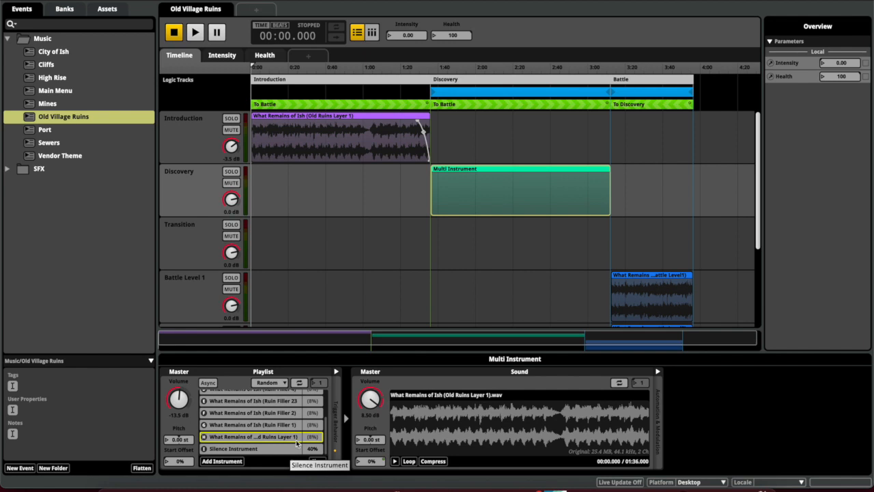
# Inspect the Silence Instrument entry in the Discovery playlist
pyautogui.scroll(3, 296, 444)
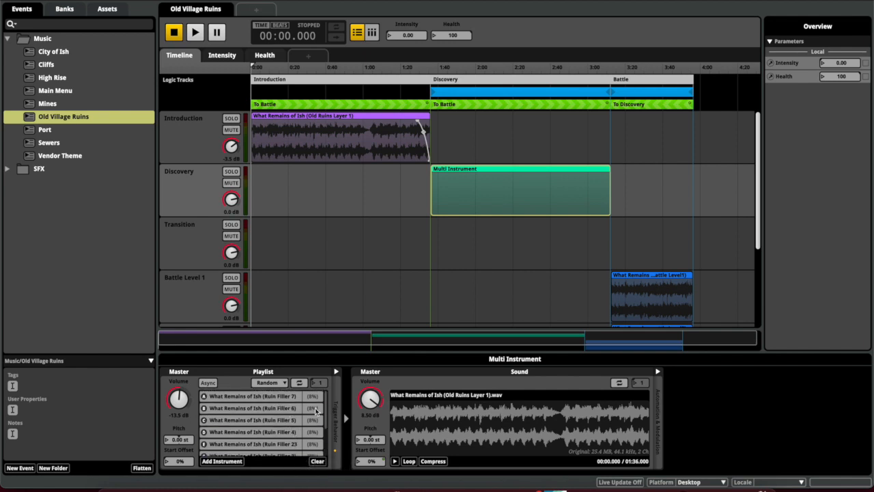
pyautogui.scroll(-5, 316, 419)
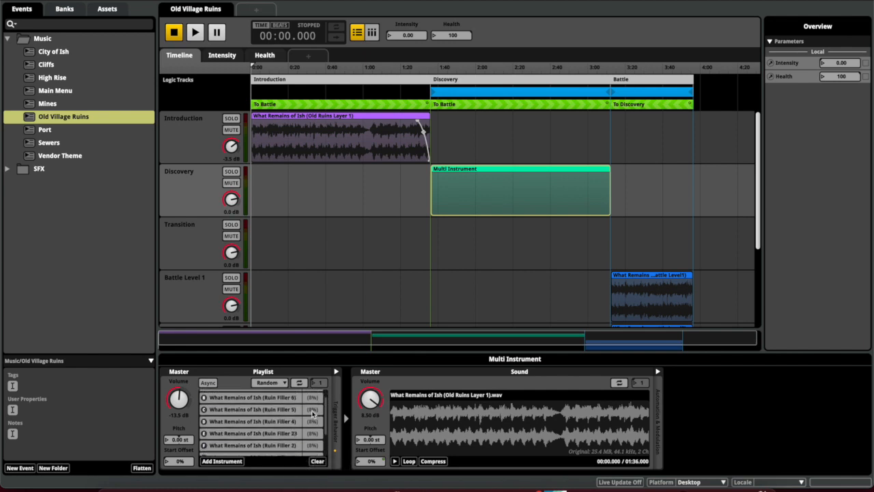
pyautogui.scroll(-1, 312, 436)
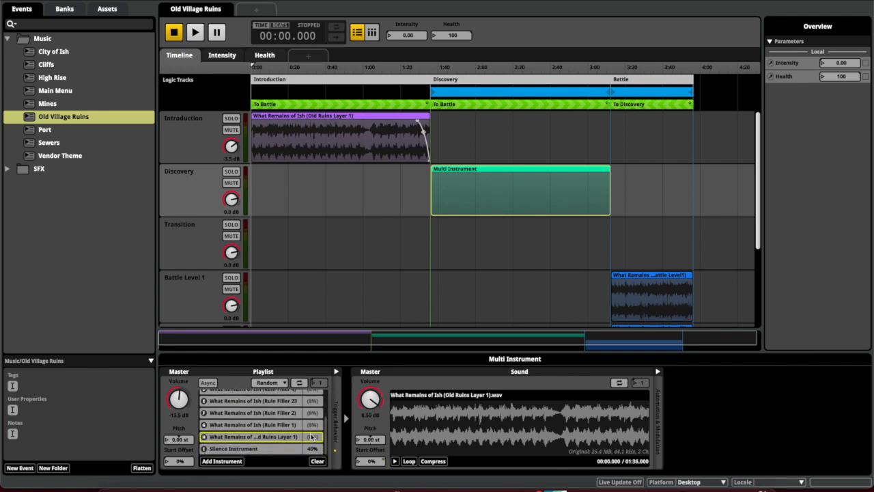
pyautogui.click(262, 460)
pyautogui.click(272, 452)
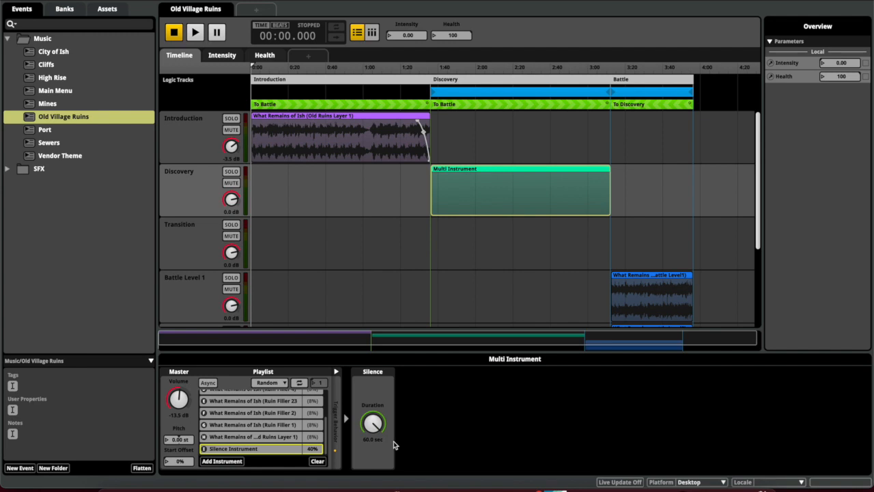
# Move the playhead to the Discovery section start and play from there
pyautogui.press('space')
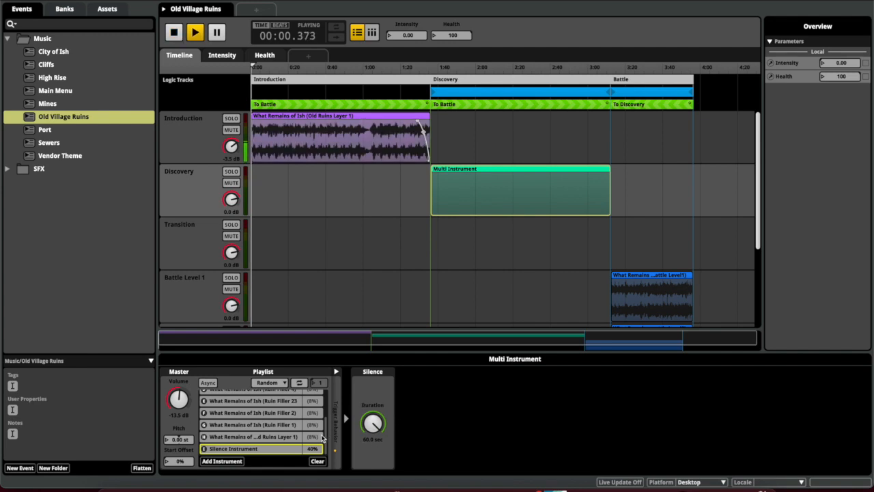
pyautogui.press('space')
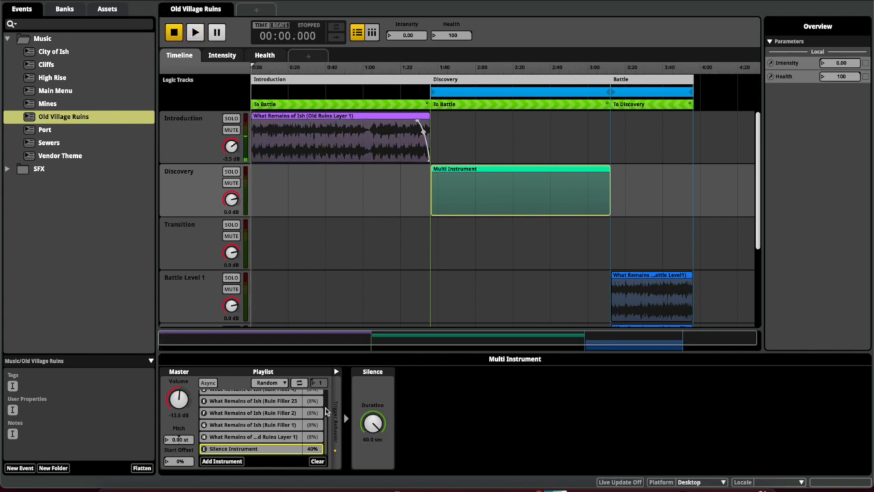
pyautogui.moveTo(254, 69); pyautogui.dragTo(263, 69)
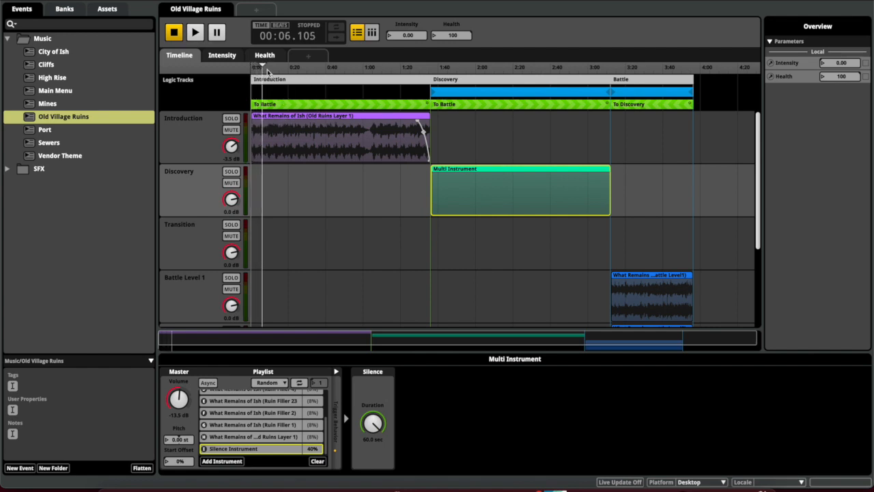
pyautogui.moveTo(263, 69); pyautogui.dragTo(431, 77)
pyautogui.press('space')
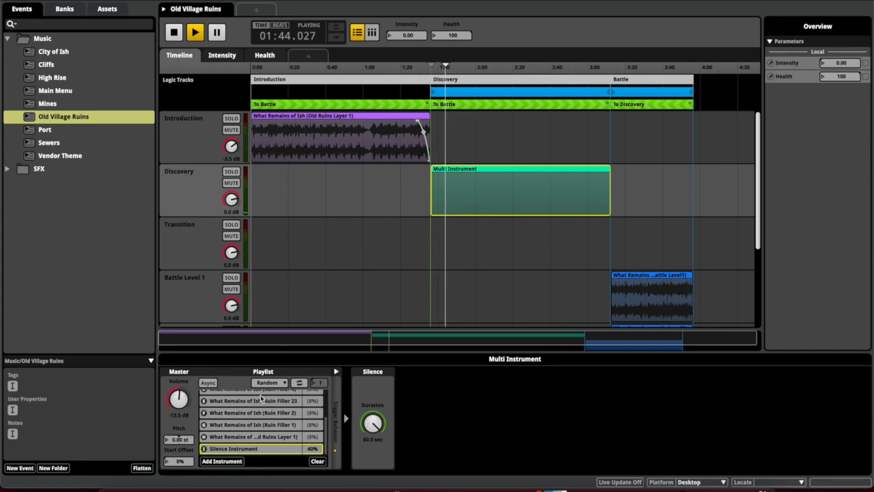
# Check Old Ruins Layer 1 and the Silence Instrument while replaying from the Discovery start
pyautogui.scroll(3, 266, 424)
pyautogui.scroll(-3, 266, 424)
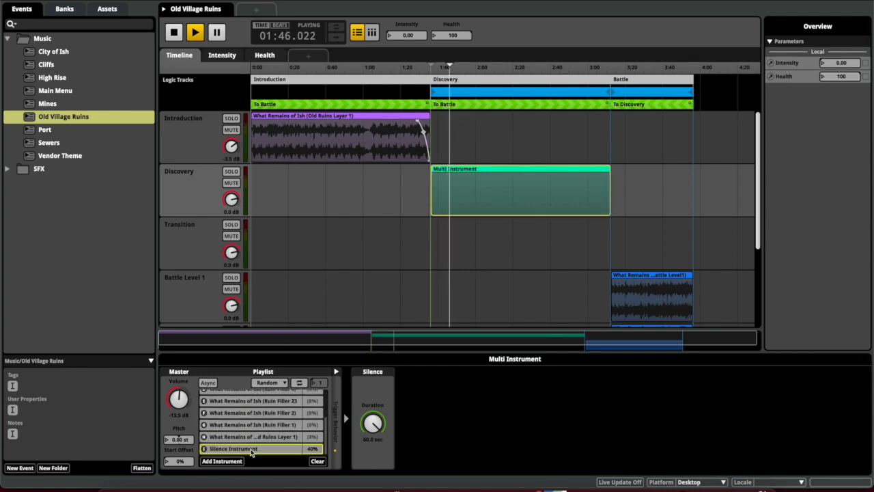
pyautogui.click(242, 438)
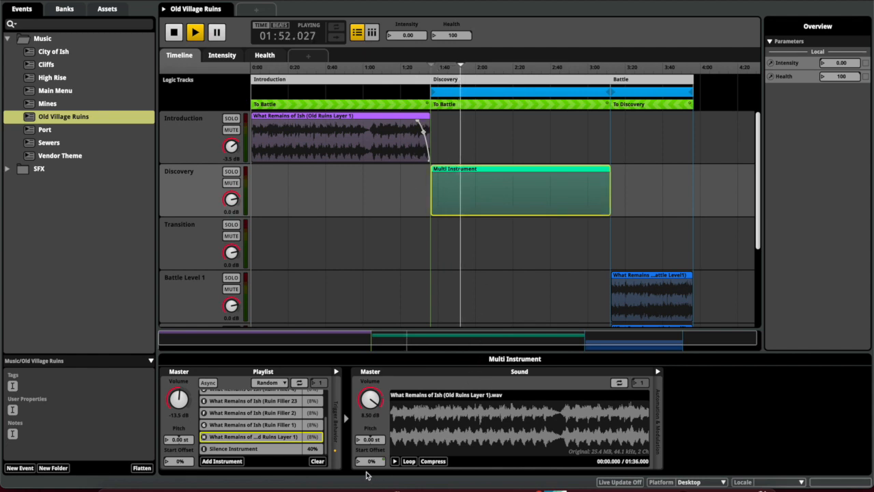
pyautogui.click(316, 449)
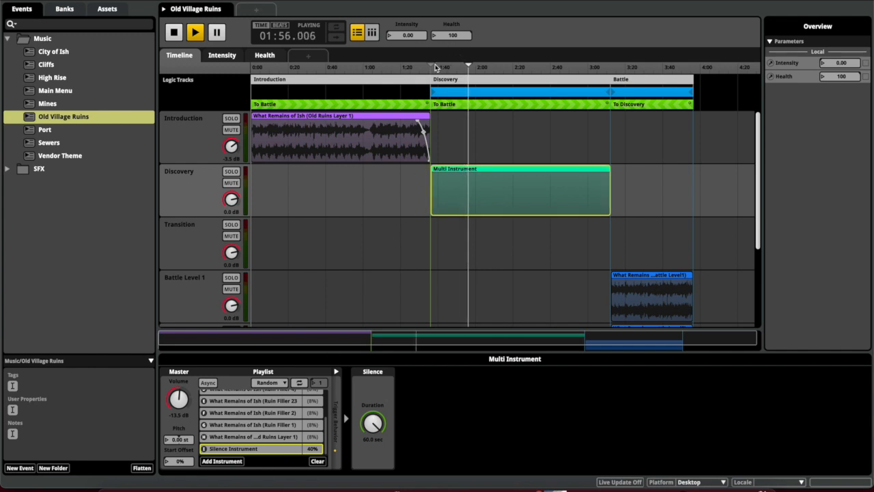
pyautogui.press('space')
pyautogui.press('space')
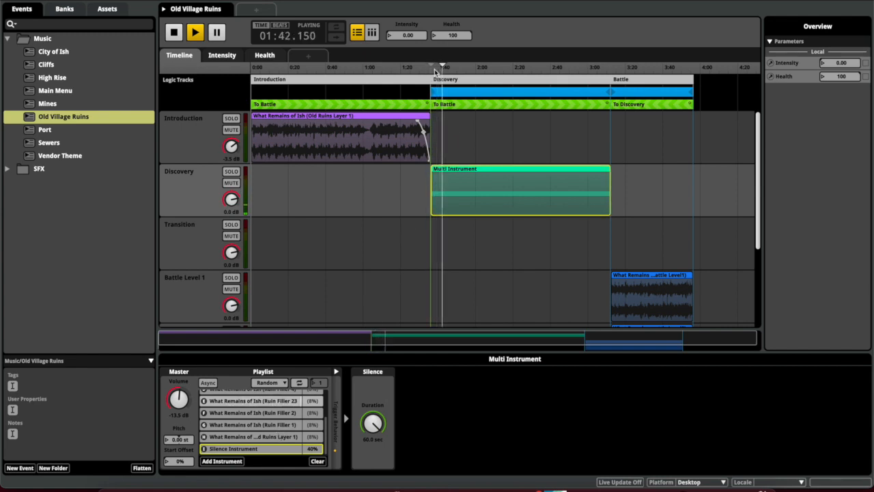
pyautogui.press('space')
pyautogui.press('space')
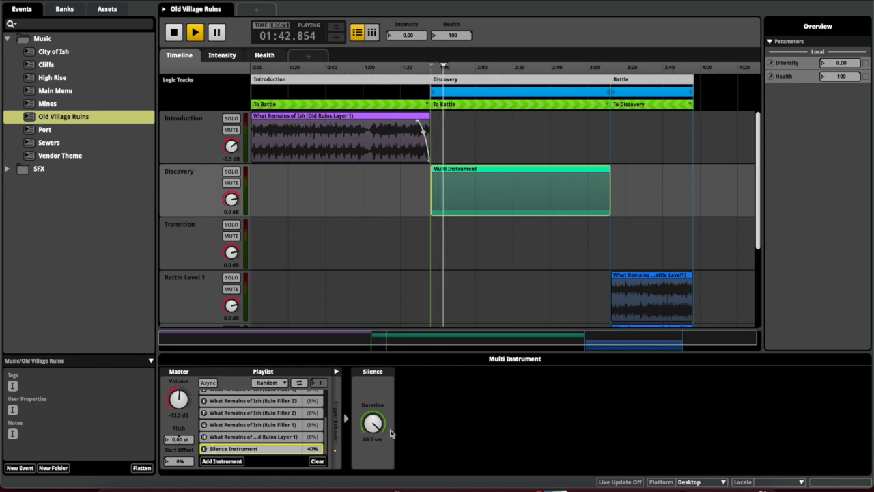
pyautogui.press('space')
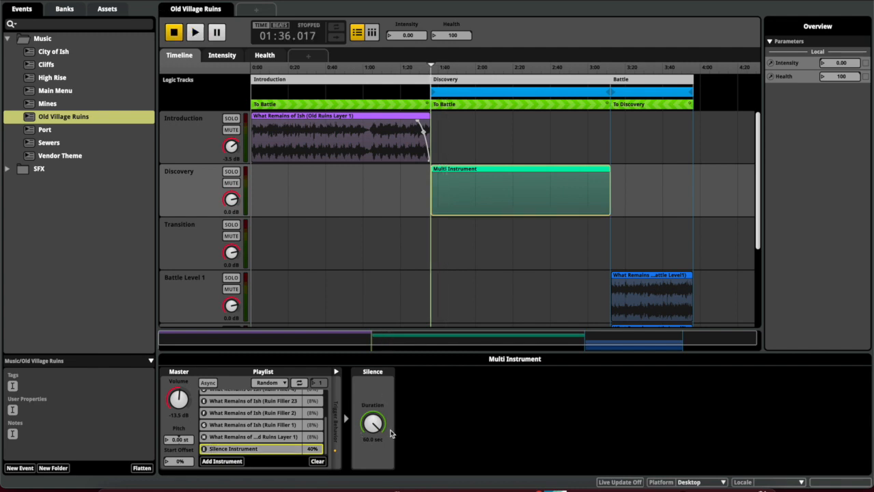
pyautogui.press('space')
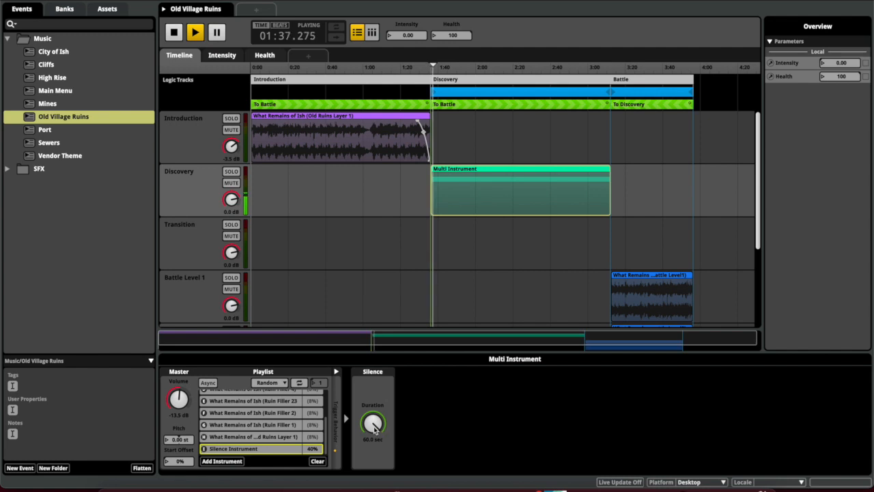
# View Ruin Filler 4, stop playback at 01:36, and collapse and re-expand the Music folder
pyautogui.scroll(2, 272, 433)
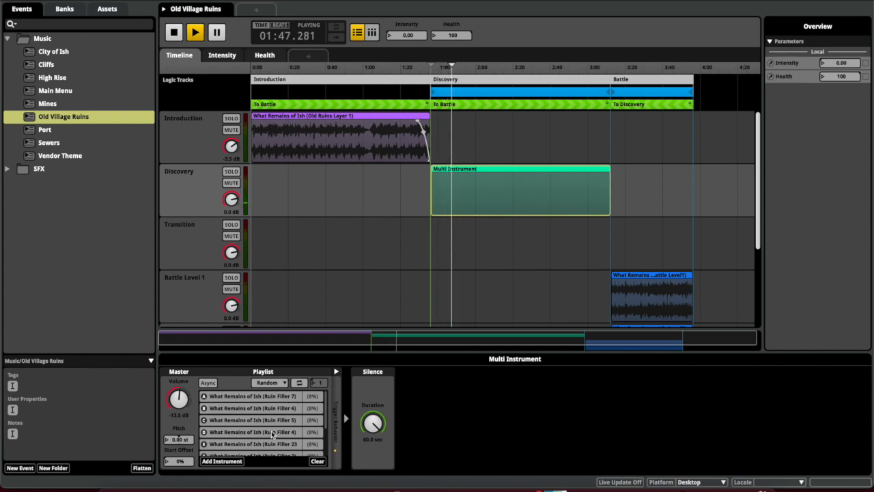
pyautogui.click(272, 433)
pyautogui.press('space')
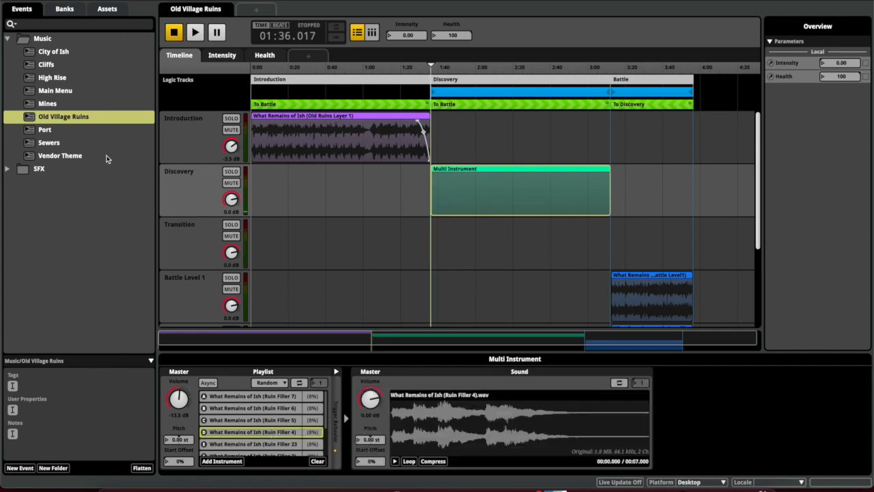
pyautogui.click(8, 40)
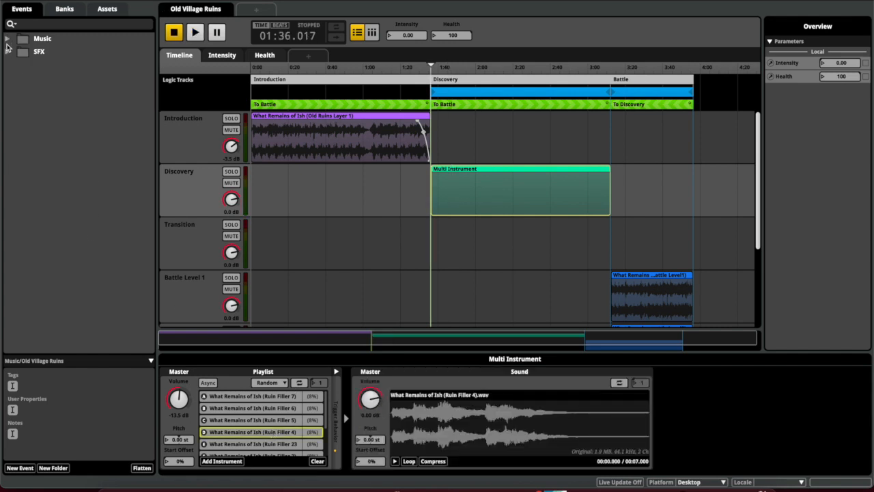
pyautogui.doubleClick(24, 39)
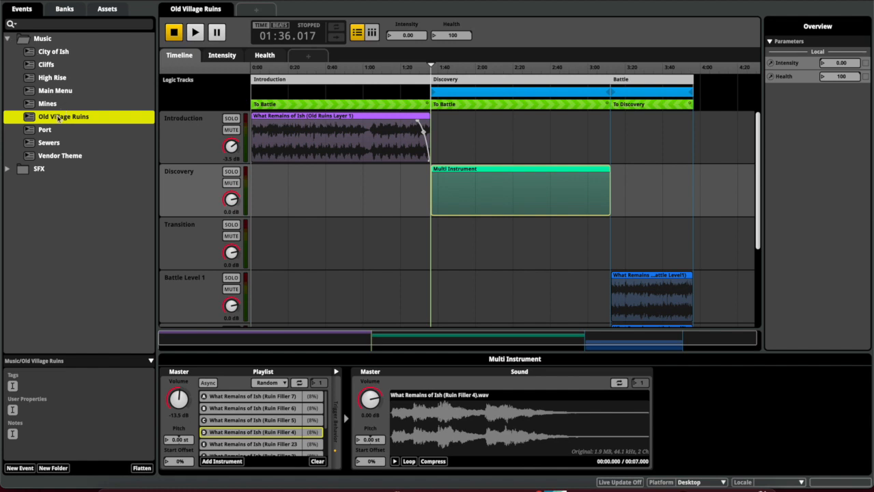
# Switch to the Health parameter sheet and reveal the Master track's Lowpass Cutoff automation lane
pyautogui.click(265, 56)
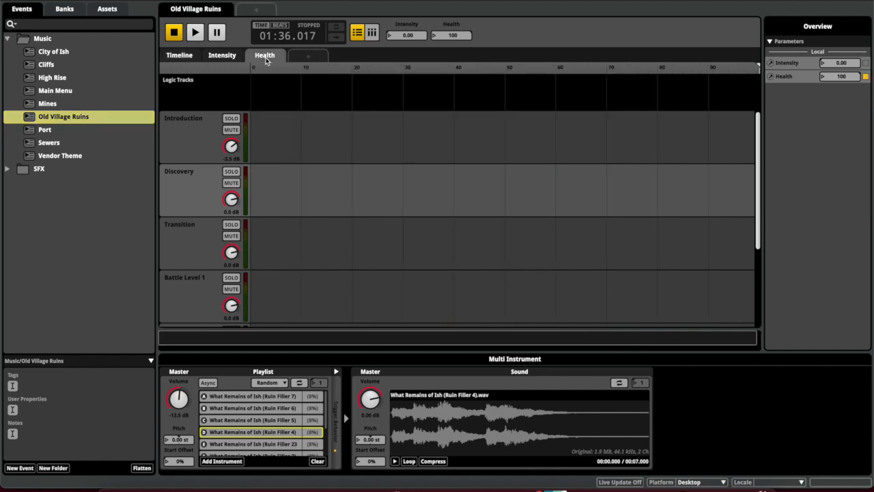
pyautogui.scroll(-3, 328, 228)
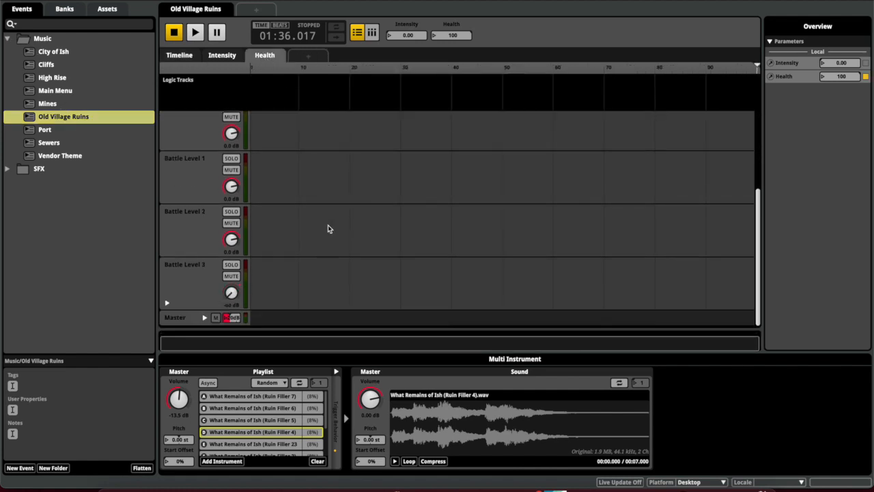
pyautogui.click(271, 60)
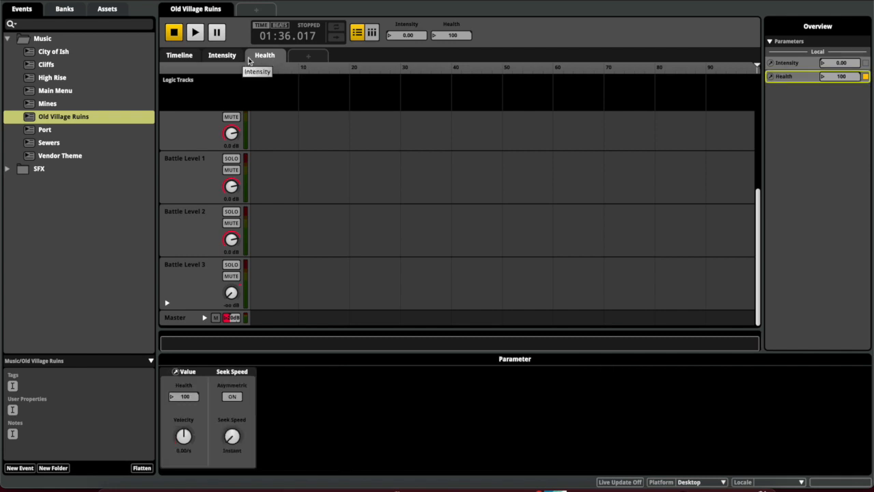
pyautogui.scroll(3, 306, 170)
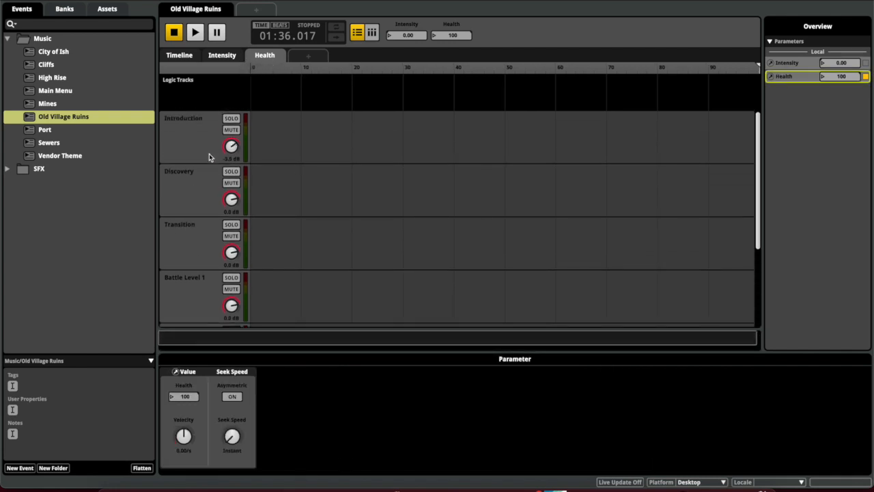
pyautogui.scroll(-3, 219, 145)
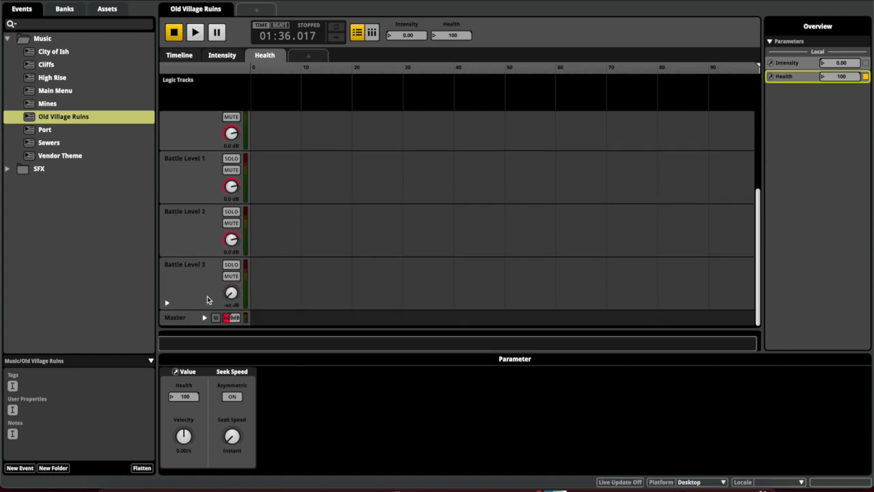
pyautogui.click(186, 318)
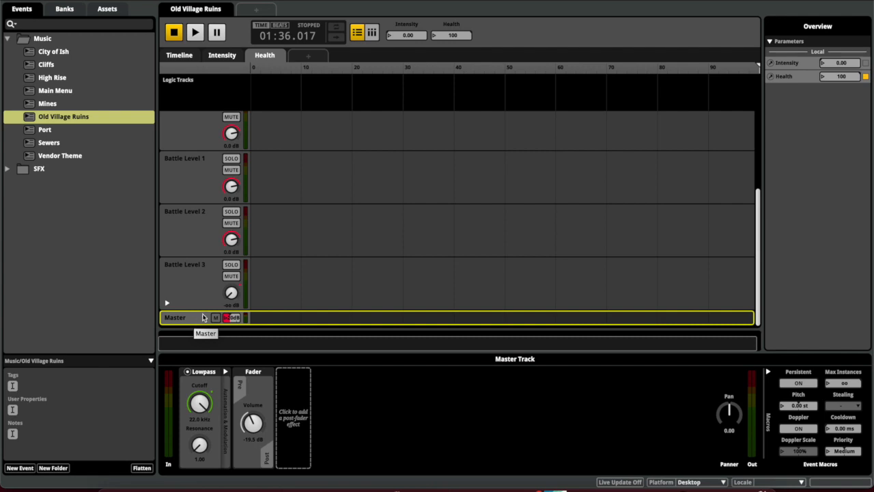
pyautogui.click(205, 318)
pyautogui.click(202, 301)
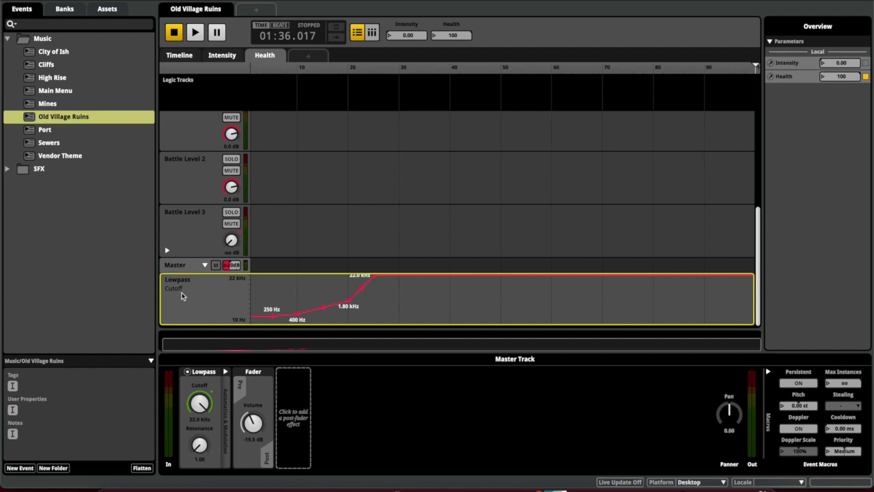
# Sweep Health from about 26 up to 100 and back down to 0 to hear the cutoff
pyautogui.click(371, 71)
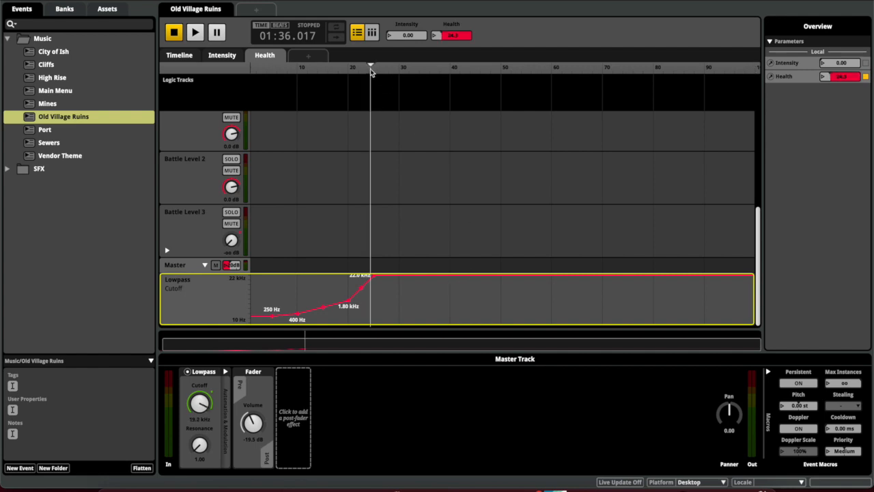
pyautogui.moveTo(371, 71)
pyautogui.mouseDown()
pyautogui.moveTo(581, 80)
pyautogui.moveTo(755, 68)
pyautogui.mouseUp()
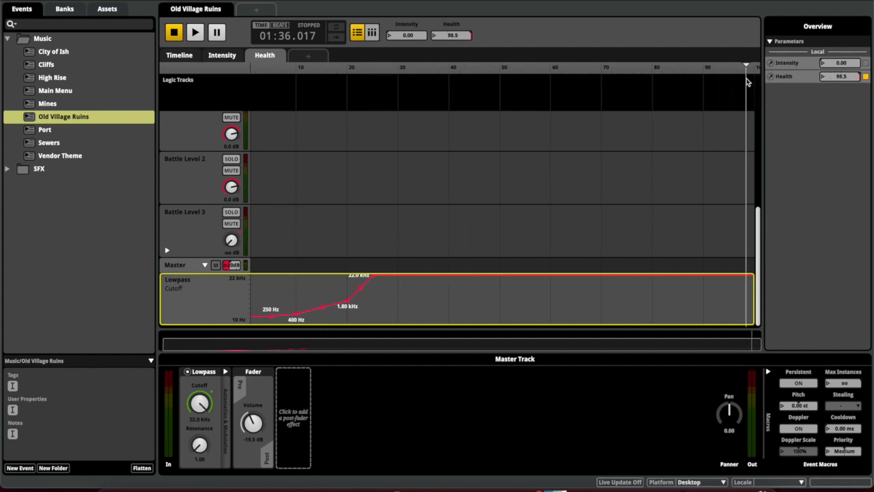
pyautogui.moveTo(512, 111)
pyautogui.mouseDown()
pyautogui.moveTo(371, 117)
pyautogui.moveTo(239, 140)
pyautogui.mouseUp()
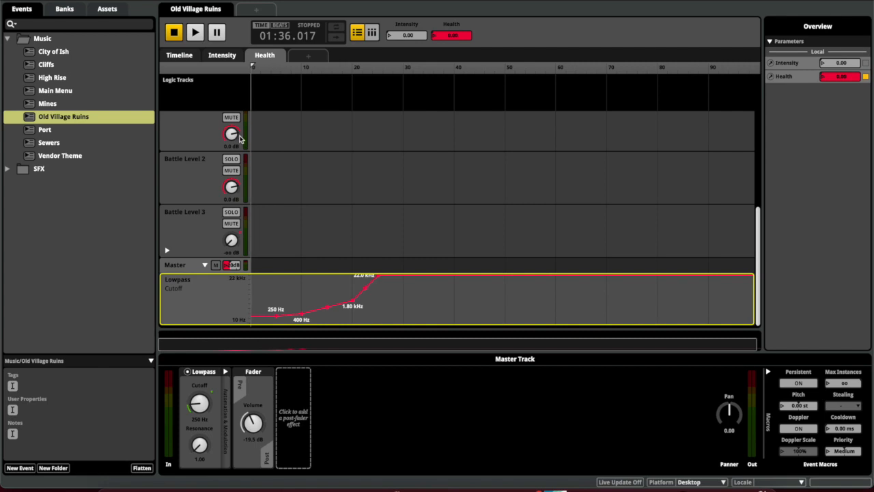
pyautogui.click(185, 267)
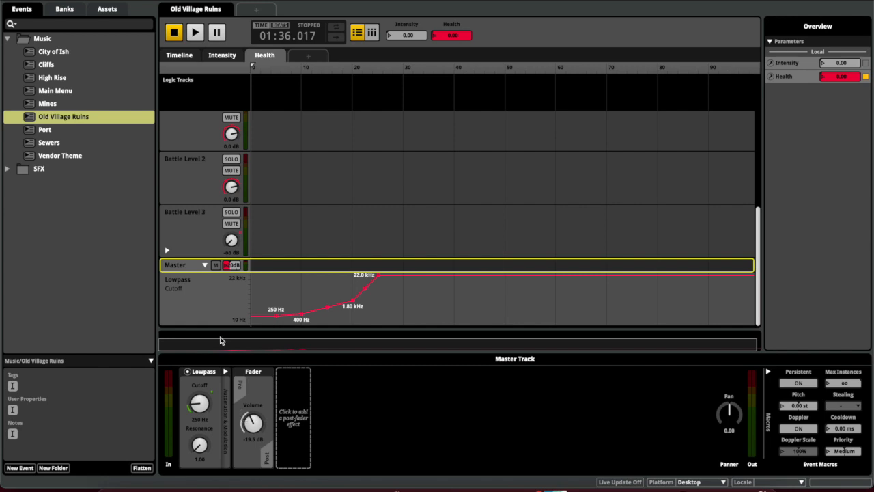
# Collapse the Master automation lane and browse the post-fader Add Effect menu without adding anything
pyautogui.click(204, 265)
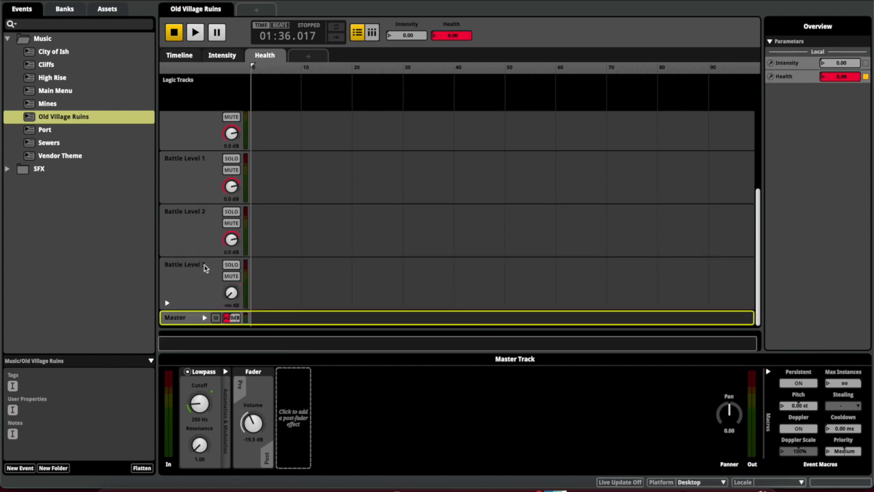
pyautogui.rightClick(190, 319)
pyautogui.click(172, 321)
pyautogui.click(294, 407)
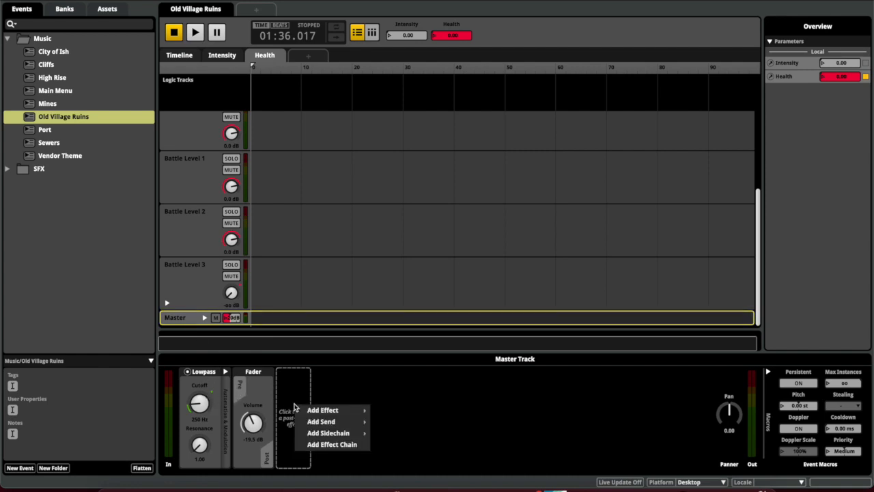
pyautogui.moveTo(306, 413)
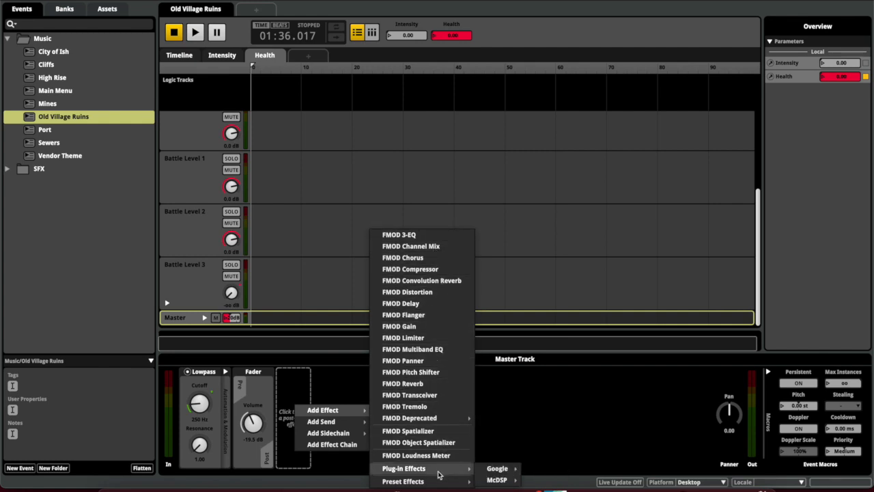
pyautogui.moveTo(436, 482)
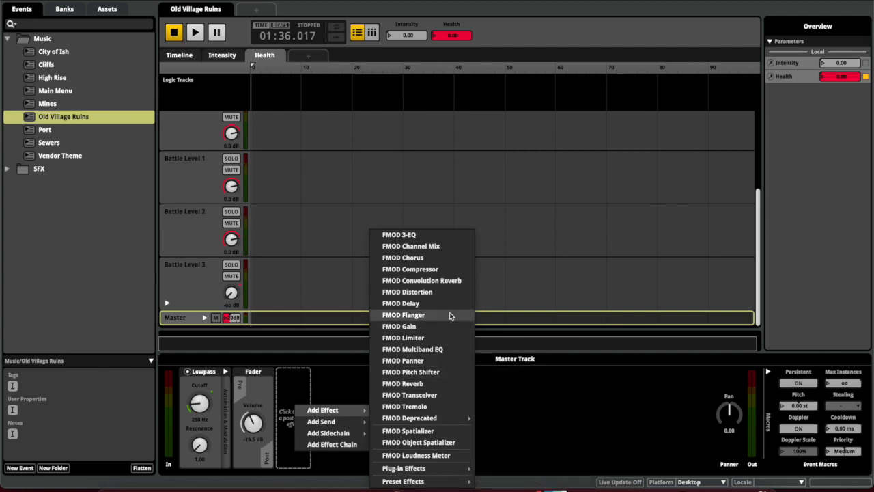
pyautogui.click(342, 395)
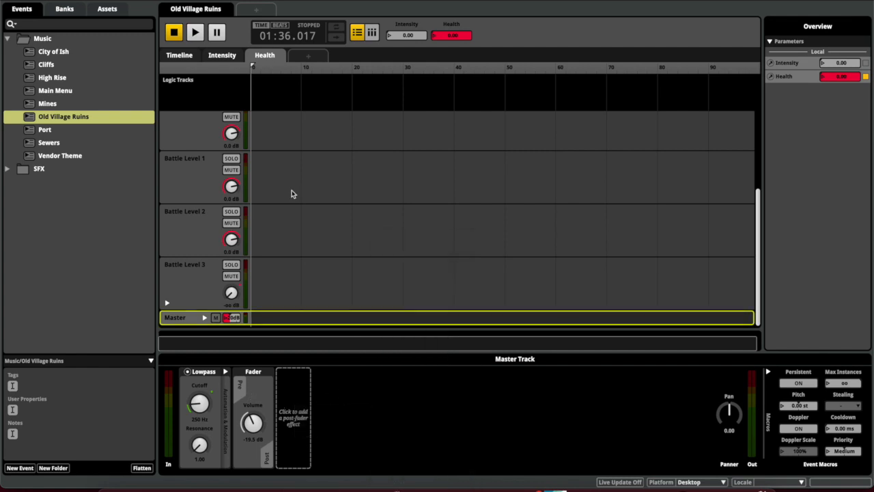
# Scrub Health up to about 53 and back down to about 25
pyautogui.hscroll(1, 292, 194)
pyautogui.moveTo(265, 75)
pyautogui.mouseDown()
pyautogui.moveTo(269, 67)
pyautogui.moveTo(349, 72)
pyautogui.moveTo(523, 104)
pyautogui.mouseUp()
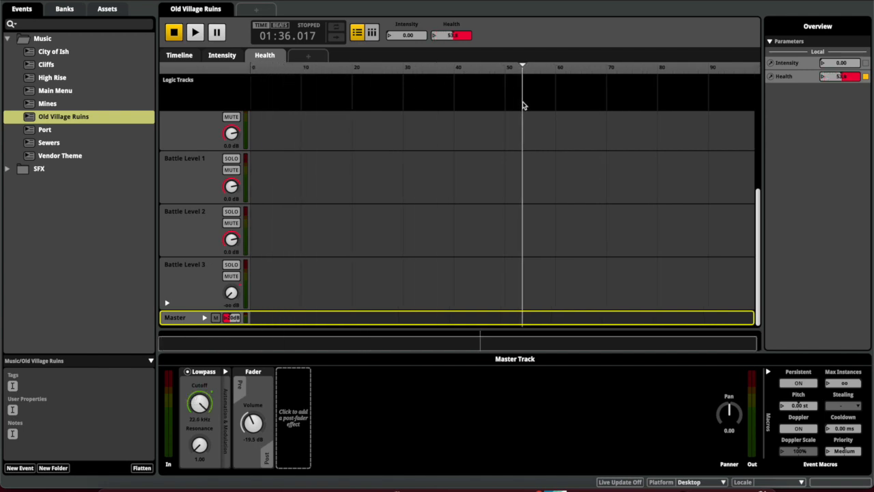
pyautogui.moveTo(525, 66)
pyautogui.mouseDown()
pyautogui.moveTo(309, 100)
pyautogui.moveTo(233, 149)
pyautogui.mouseUp()
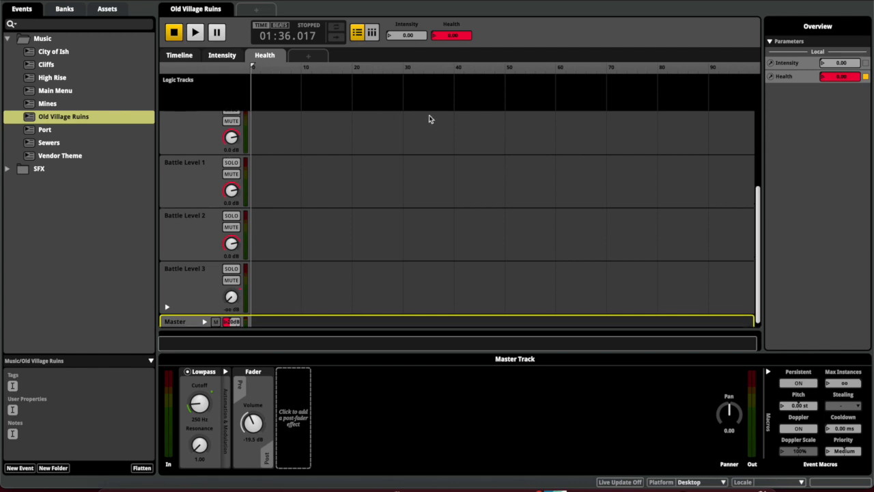
# Return Old Village Ruins to its Timeline sheet and step through the music events
pyautogui.click(180, 56)
pyautogui.moveTo(448, 38); pyautogui.dragTo(448, 37)
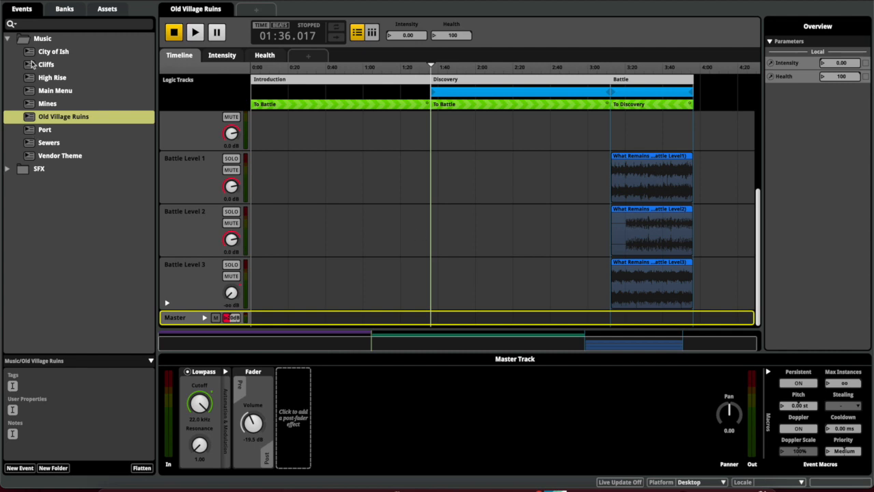
pyautogui.click(8, 39)
pyautogui.click(7, 39)
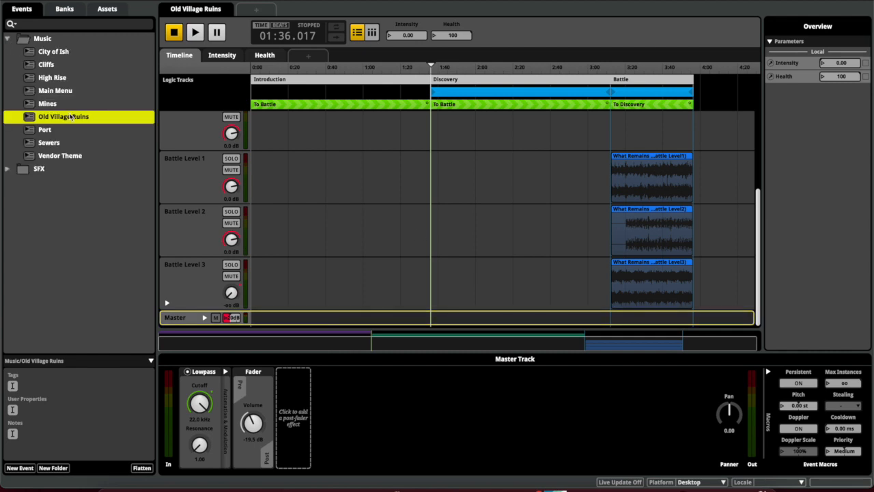
pyautogui.click(47, 104)
pyautogui.click(50, 118)
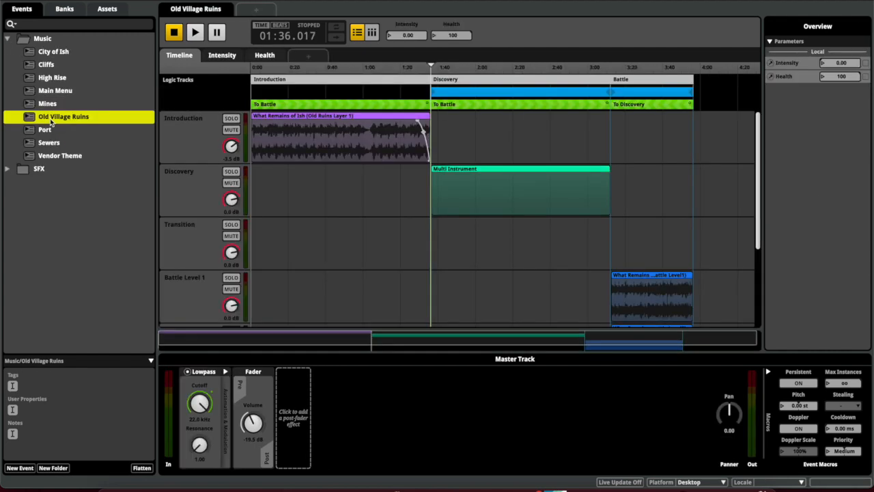
# Browse to SFX > Enemies > Idle and audition the Birdbee_Idle event
pyautogui.press('Down')
pyautogui.press('Down')
pyautogui.click(7, 39)
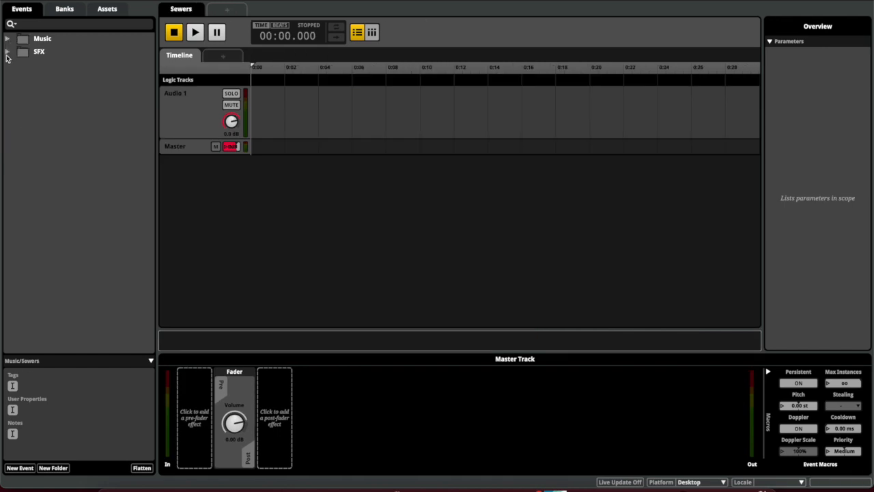
pyautogui.click(6, 52)
pyautogui.click(29, 65)
pyautogui.click(13, 65)
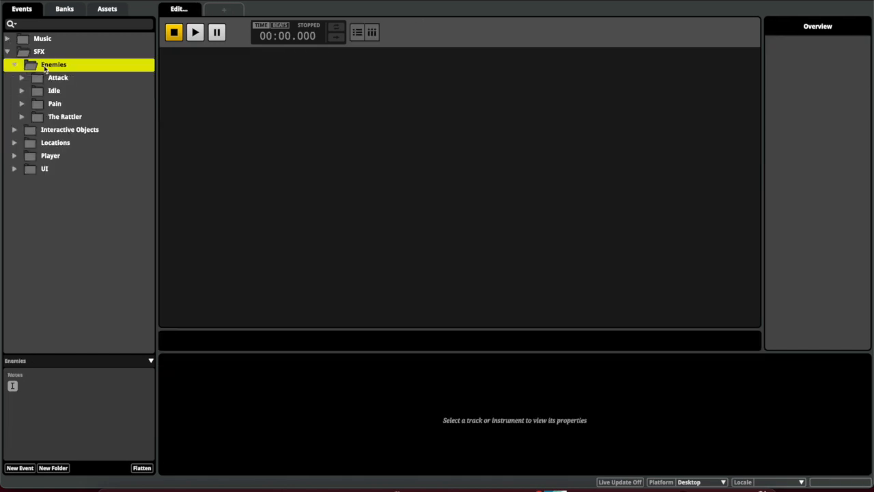
pyautogui.click(56, 79)
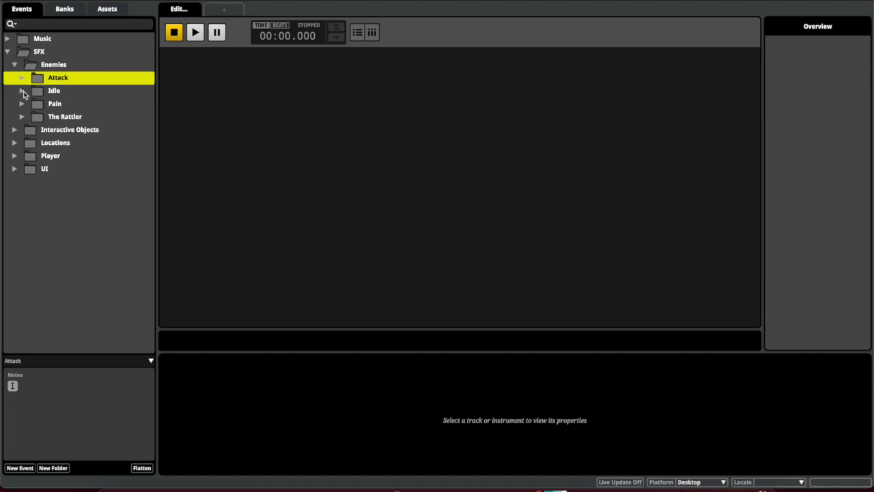
pyautogui.click(21, 91)
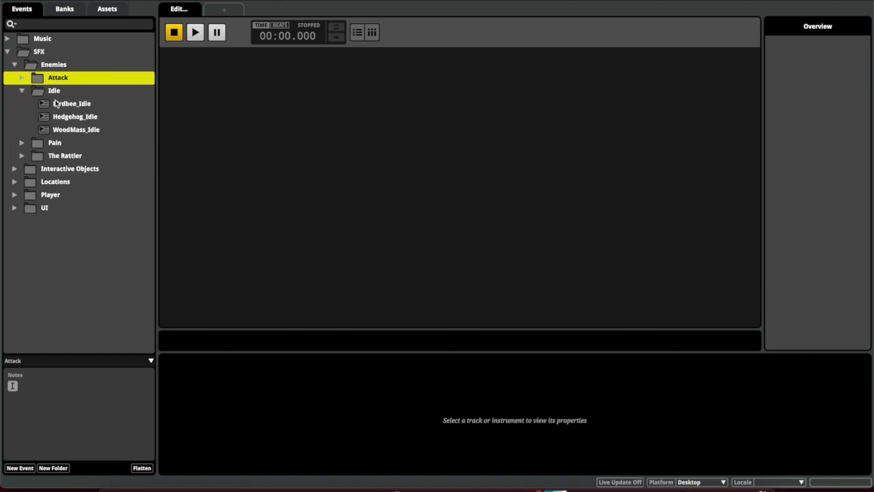
pyautogui.click(58, 104)
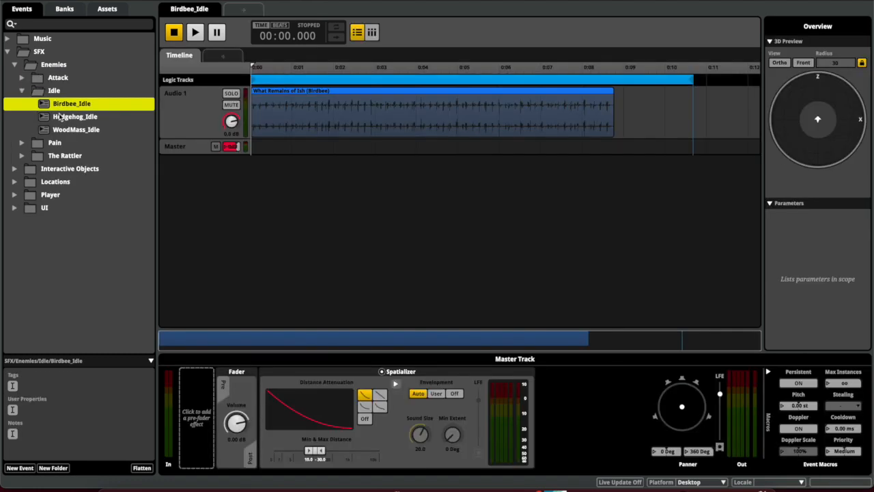
pyautogui.press('space')
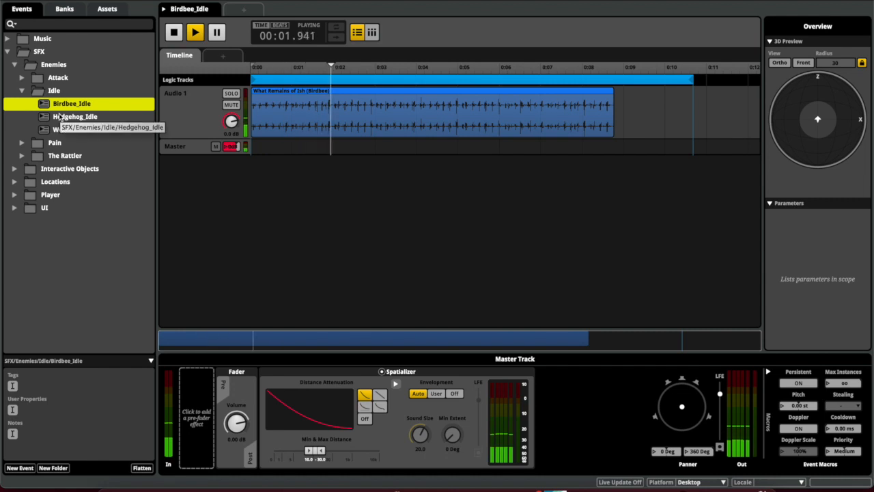
pyautogui.press('space')
# Open the Hedgehog_Idle event and play it several times
pyautogui.click(64, 120)
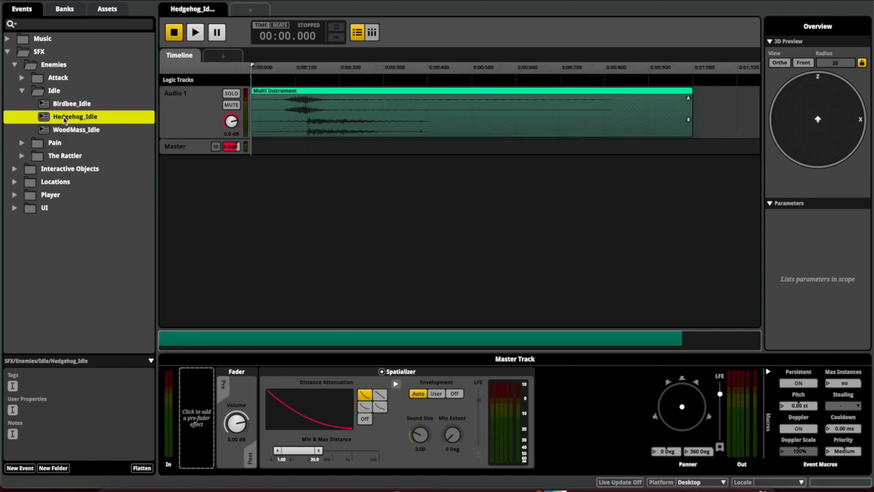
pyautogui.press('space')
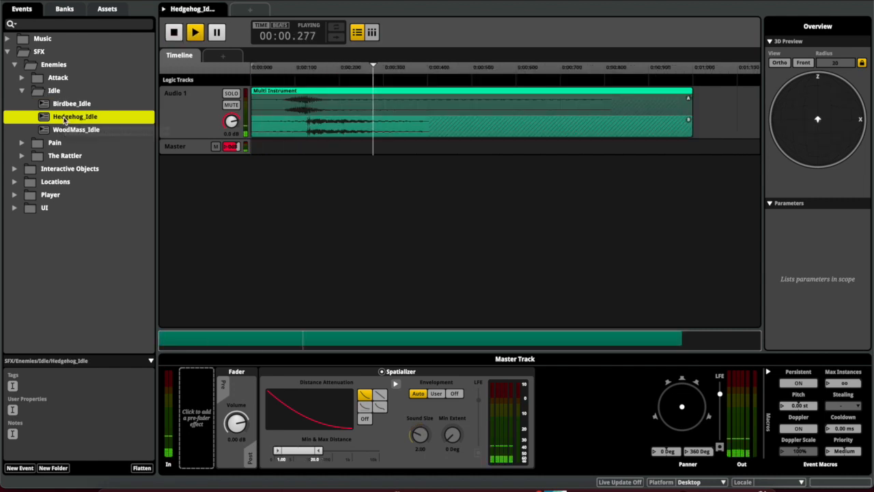
pyautogui.press('space')
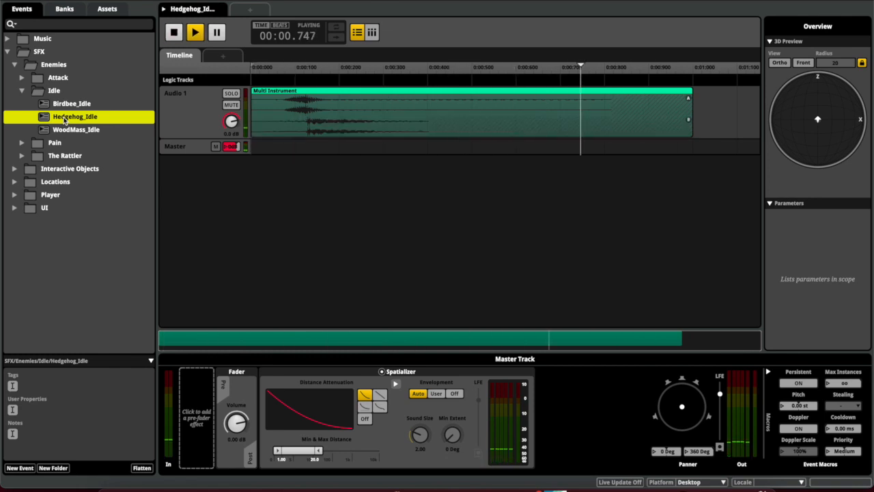
pyautogui.press('space')
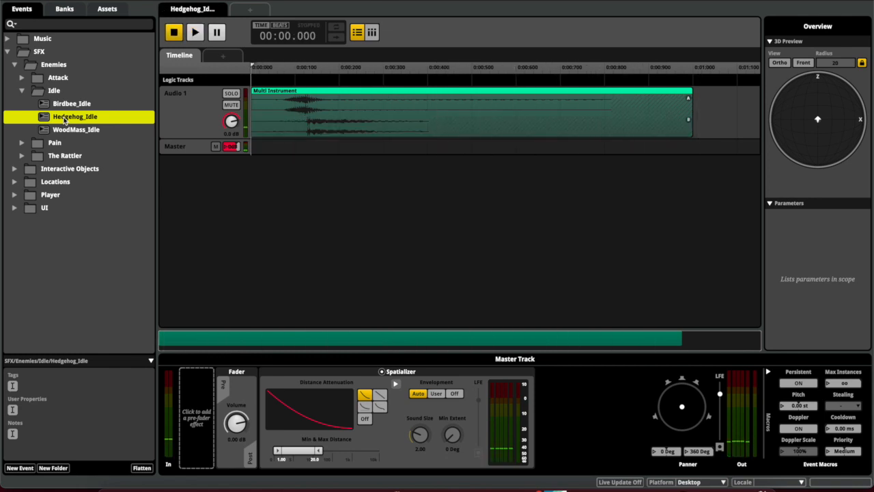
pyautogui.press('space')
# Open WoodMass_Idle, show its Multi Instrument playlist, and replay the event repeatedly
pyautogui.click(63, 132)
pyautogui.press('space')
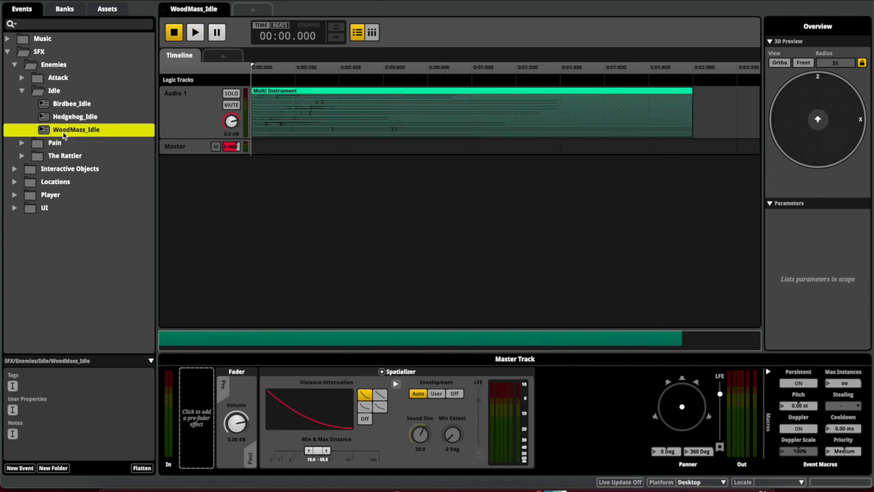
pyautogui.press('space')
pyautogui.click(294, 127)
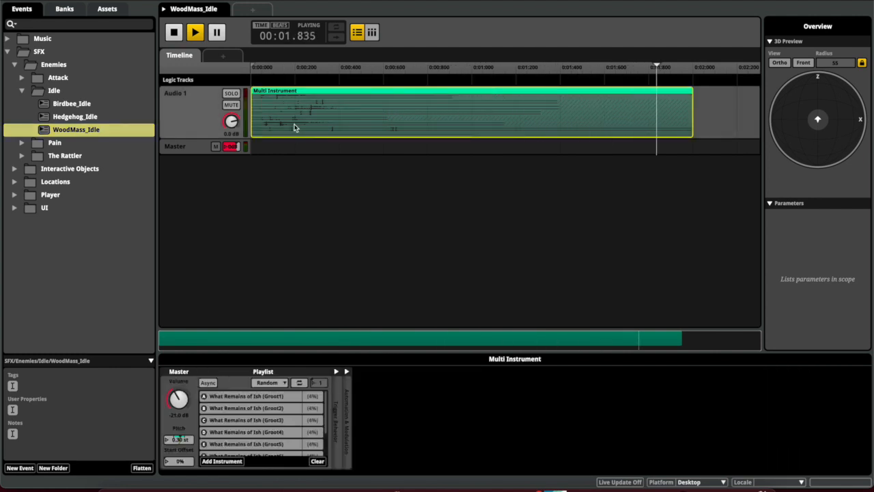
pyautogui.press('space')
pyautogui.scroll(-2, 293, 437)
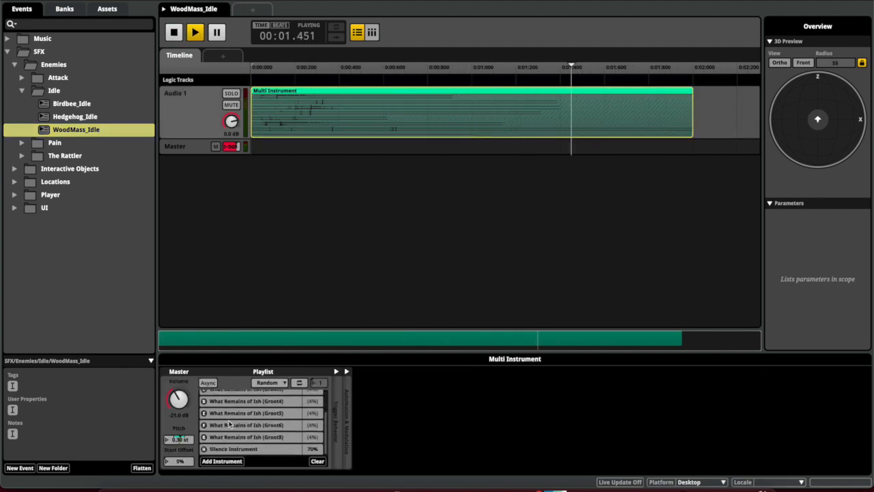
pyautogui.press('space')
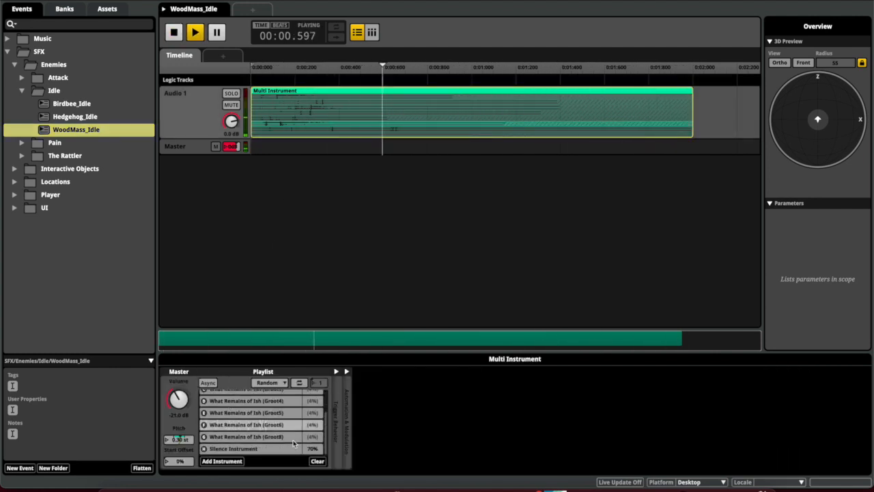
pyautogui.press('space')
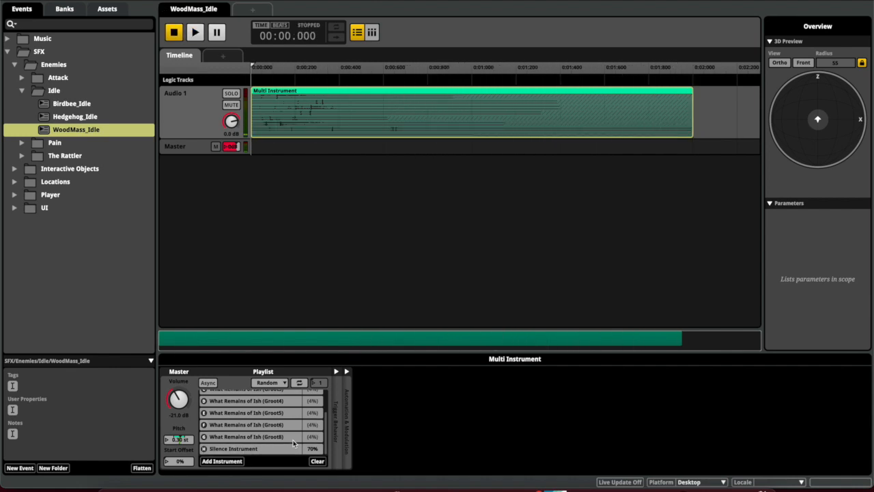
pyautogui.press('space')
pyautogui.scroll(3, 285, 430)
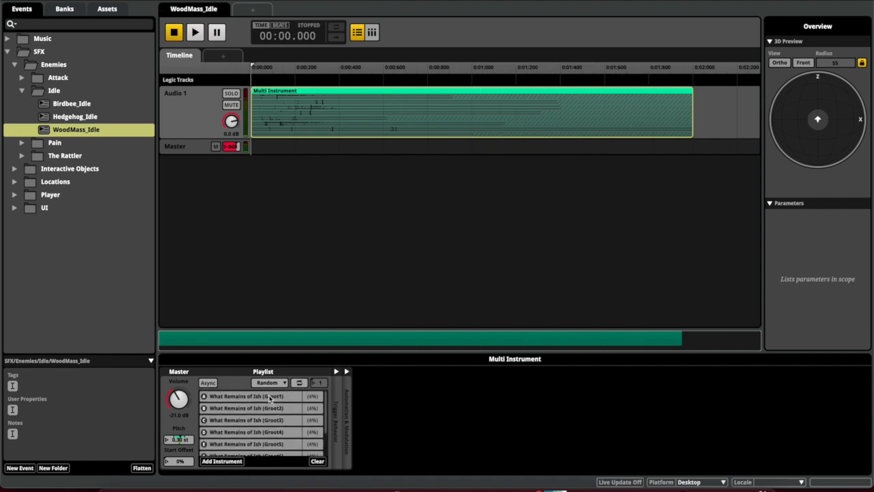
# Preview the Groot1 and Groot4 variants, step through Groot5, Groot6 and Groot8, then collapse Idle
pyautogui.click(267, 398)
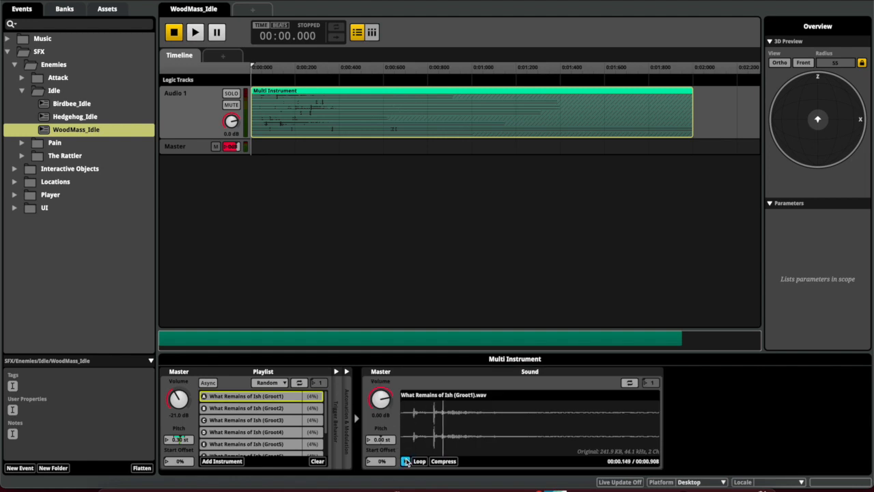
pyautogui.click(287, 409)
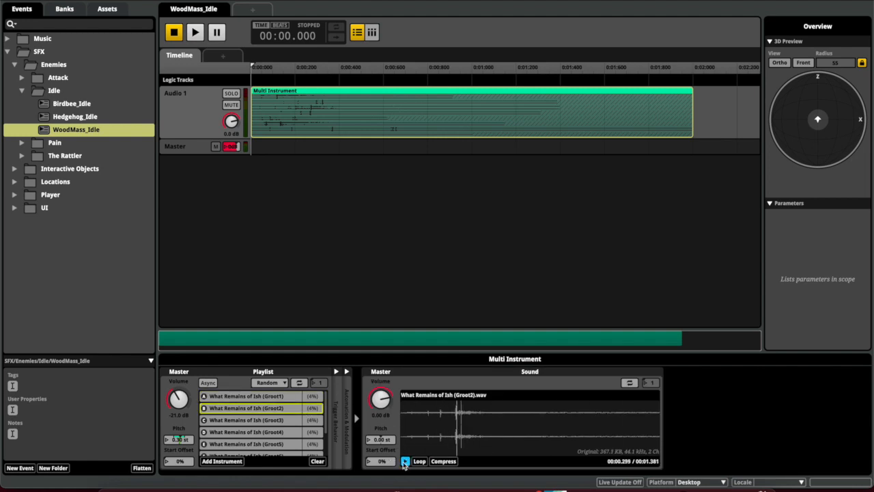
pyautogui.press('Down')
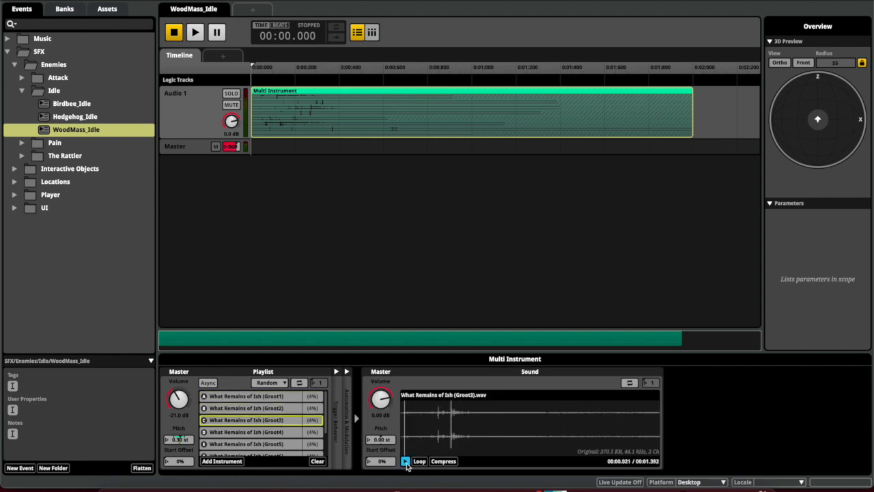
pyautogui.press('Down')
pyautogui.click(405, 461)
pyautogui.click(288, 445)
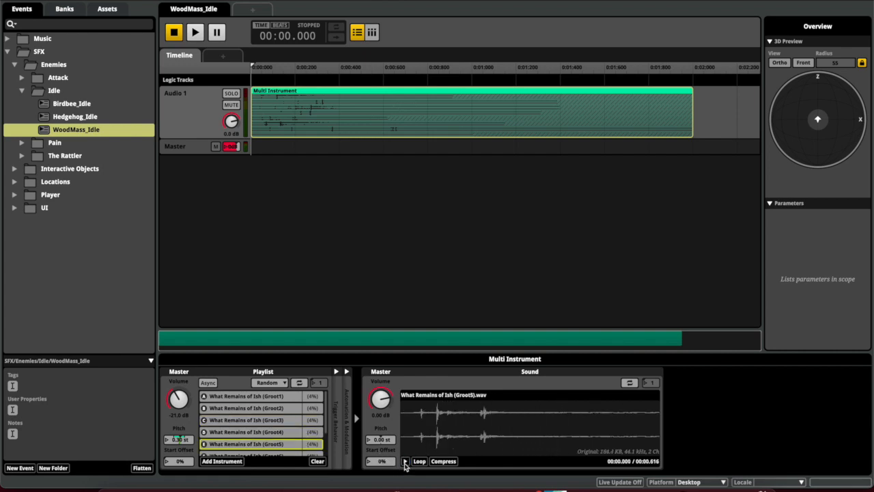
pyautogui.scroll(-2, 328, 444)
pyautogui.press('Down')
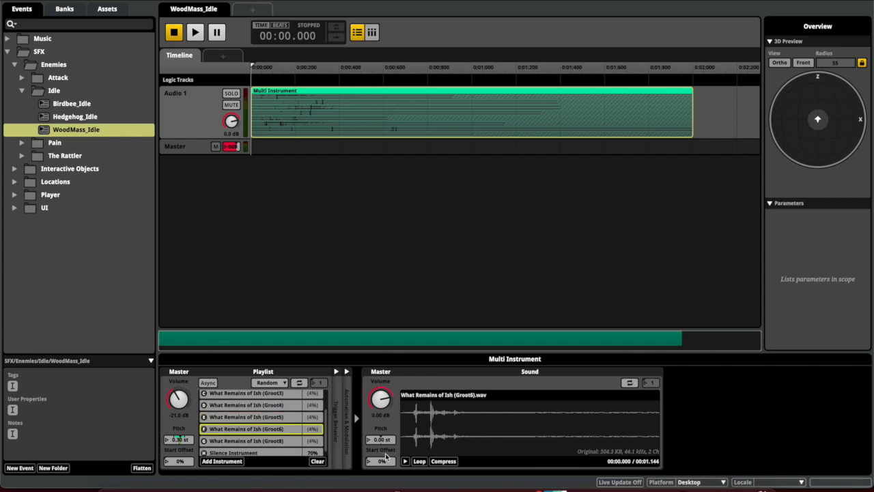
pyautogui.press('Down')
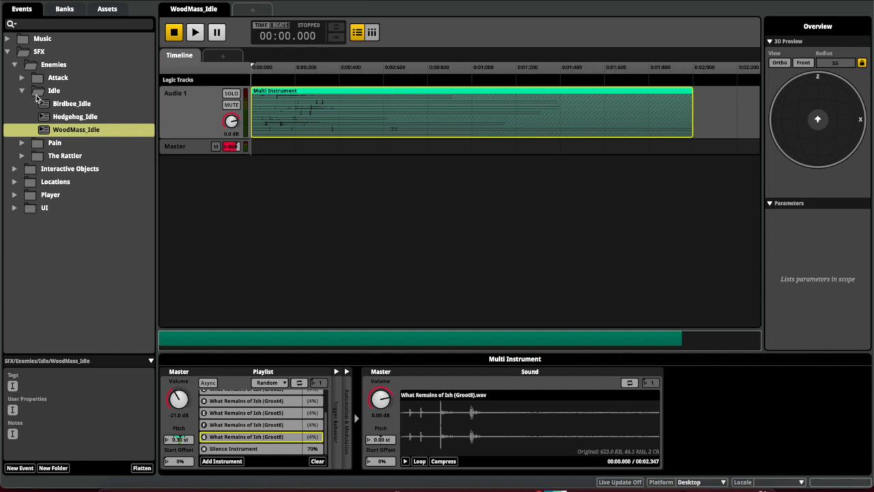
pyautogui.click(21, 91)
# Browse the Enemies, Interactive Objects, Locations and Player folders, leaving Locations expanded
pyautogui.click(15, 66)
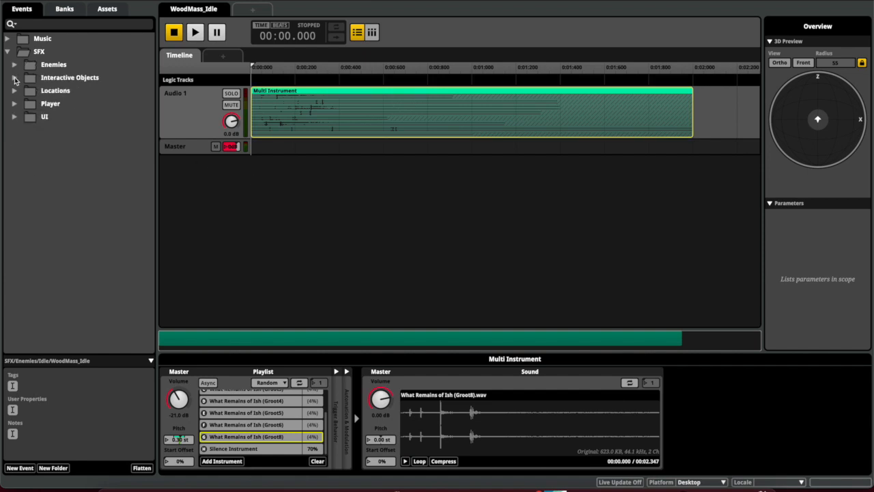
pyautogui.click(15, 79)
pyautogui.click(14, 78)
pyautogui.click(14, 91)
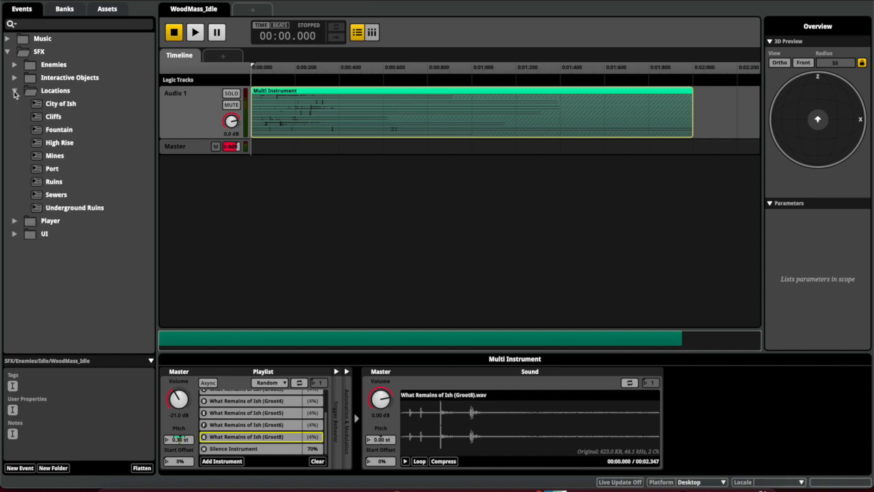
pyautogui.click(15, 91)
pyautogui.click(14, 104)
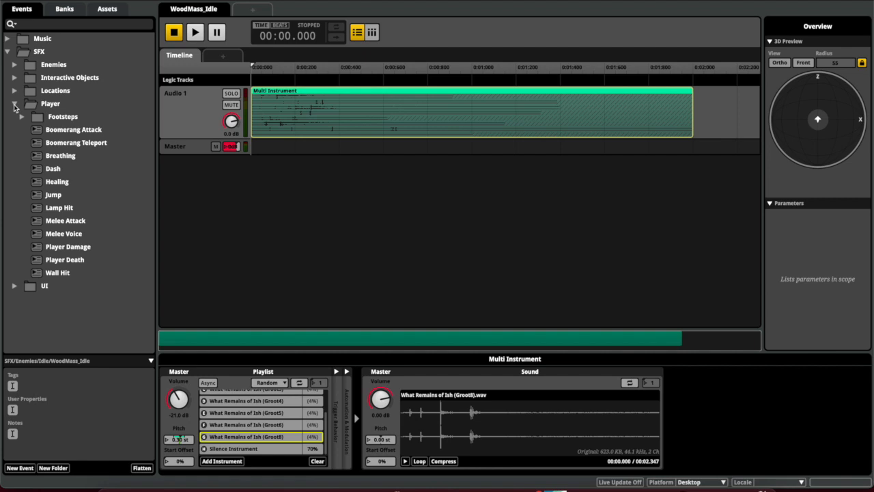
pyautogui.click(14, 105)
pyautogui.click(14, 91)
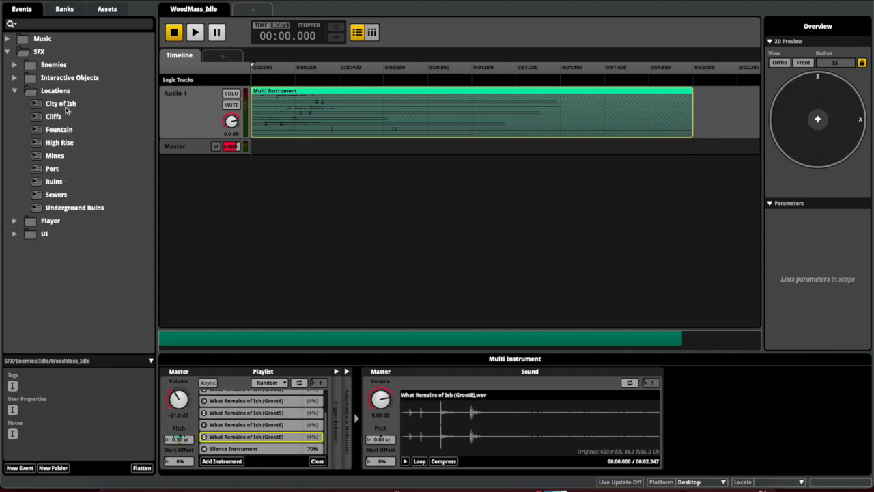
# Play the Ruins location event for about 20 seconds, then stop it
pyautogui.click(60, 185)
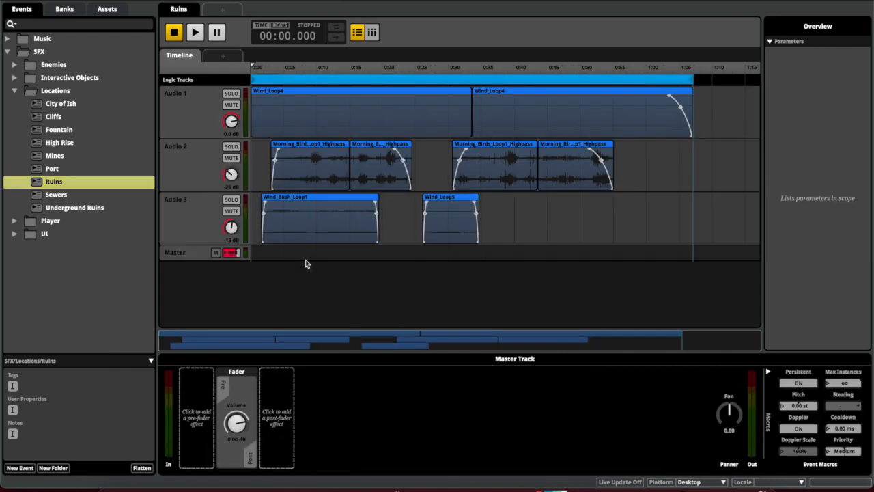
pyautogui.press('space')
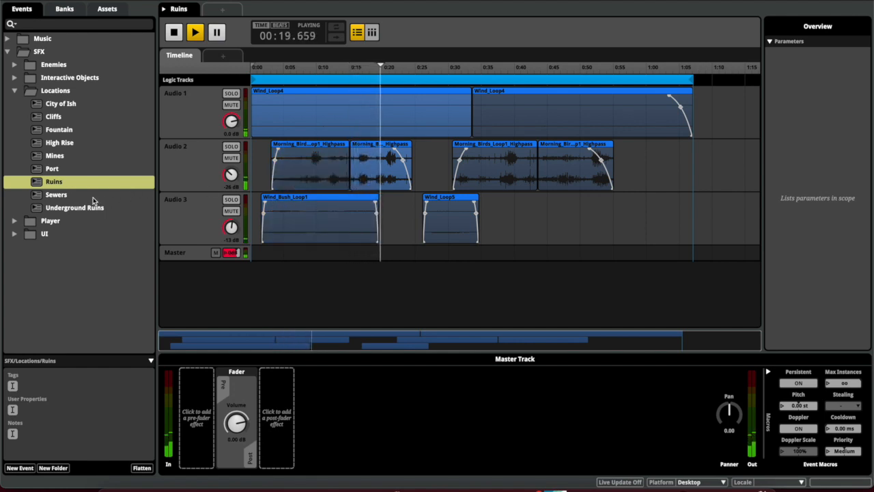
pyautogui.press('space')
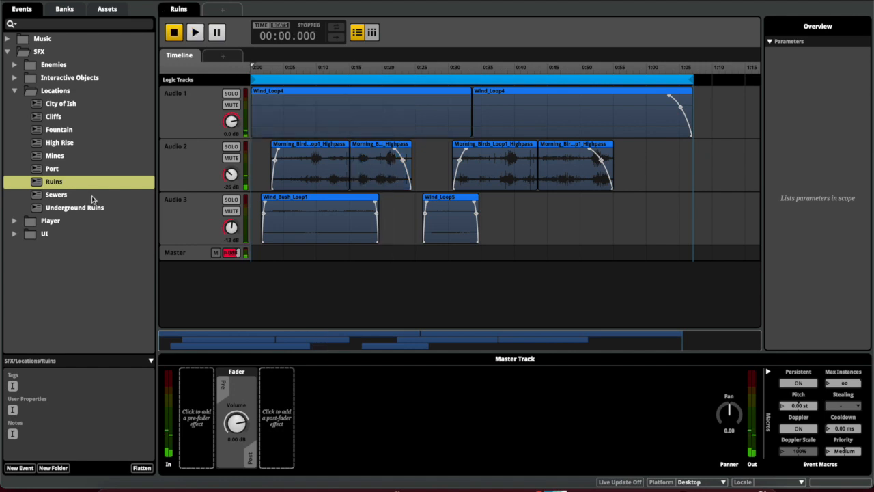
pyautogui.click(92, 196)
# Play Underground Ruins, jumping to about 0:30, 0:35, 0:39 and 0:37, then stop
pyautogui.click(89, 209)
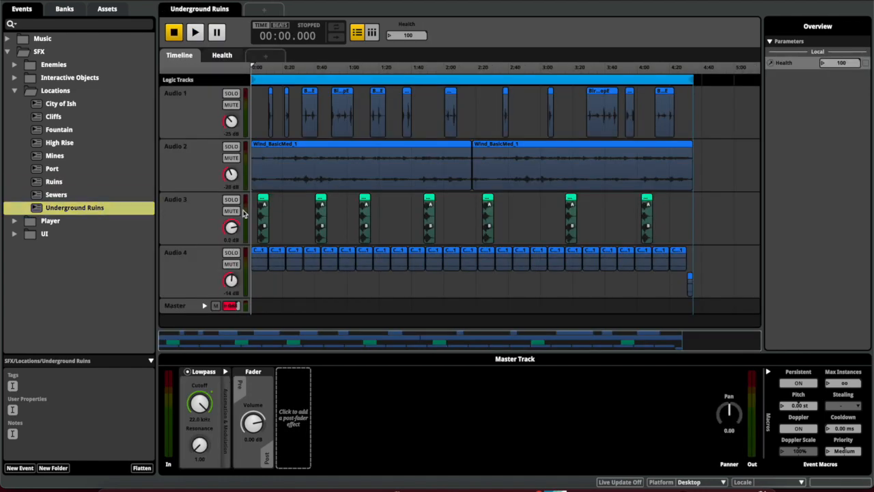
pyautogui.press('space')
pyautogui.click(15, 90)
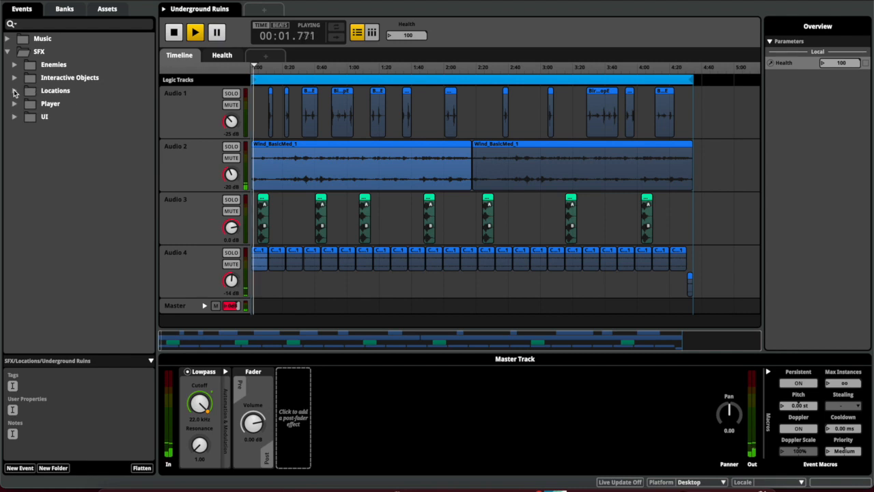
pyautogui.click(263, 205)
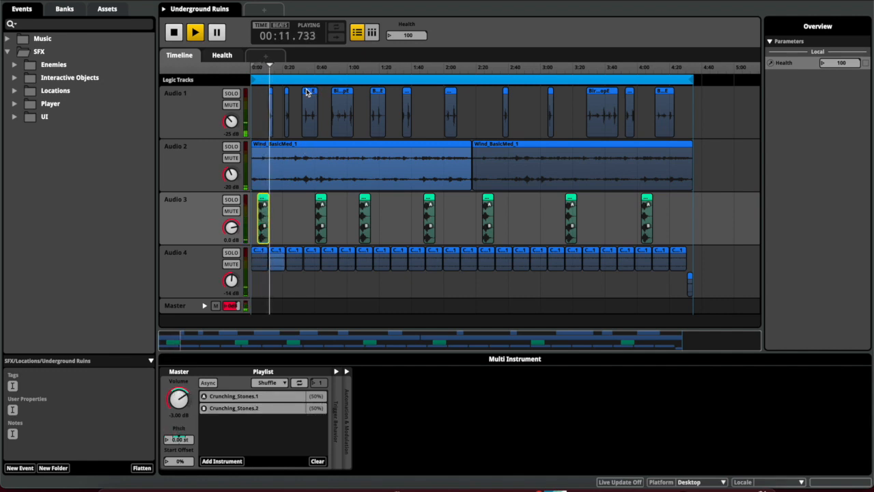
pyautogui.click(300, 69)
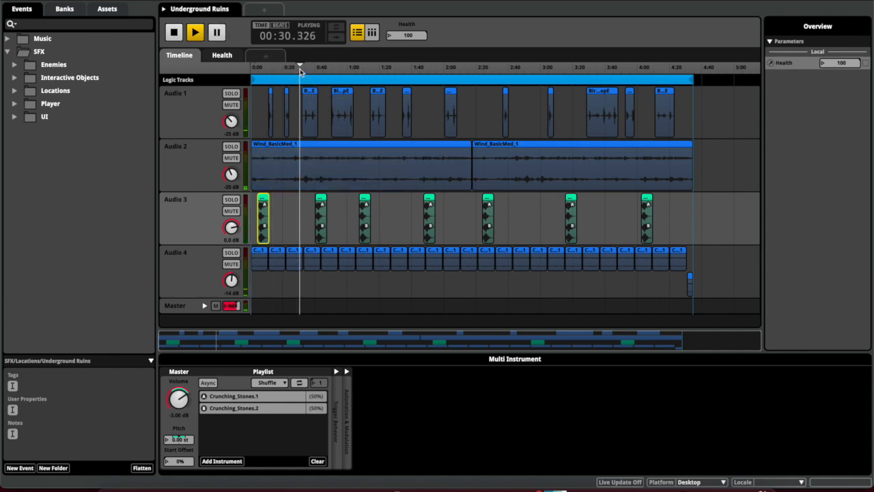
pyautogui.click(308, 69)
pyautogui.click(314, 68)
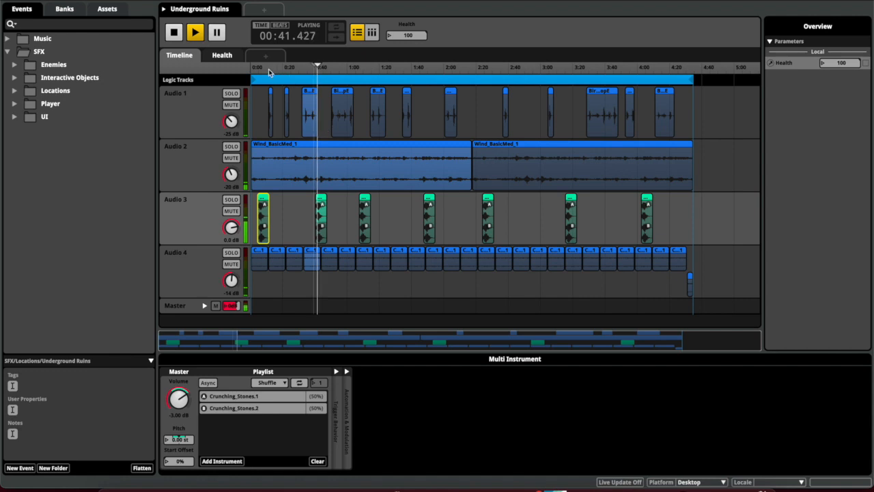
pyautogui.click(311, 69)
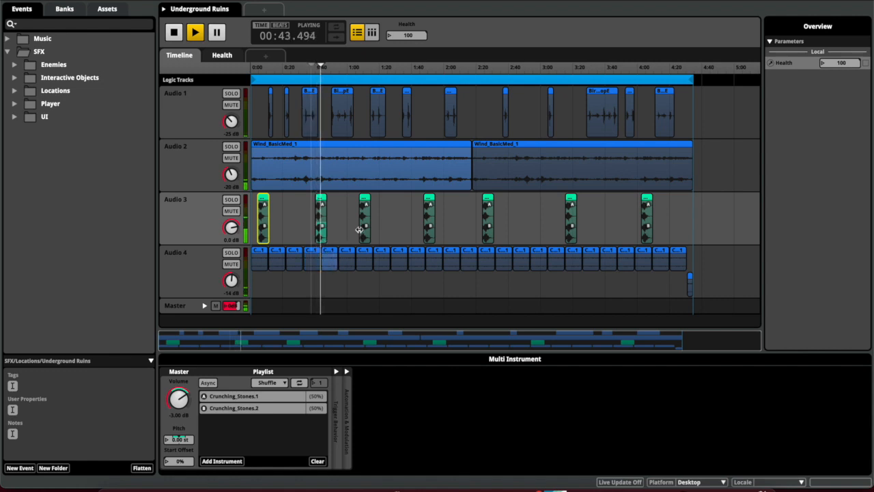
pyautogui.press('space')
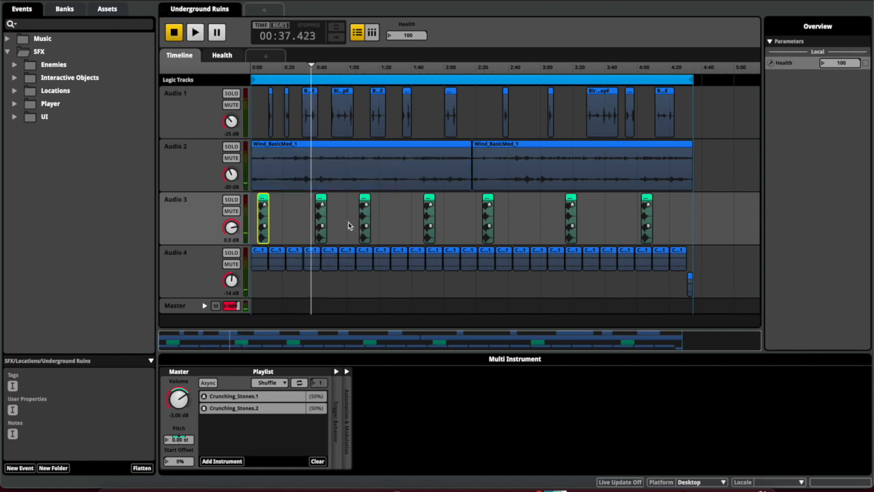
pyautogui.click(291, 214)
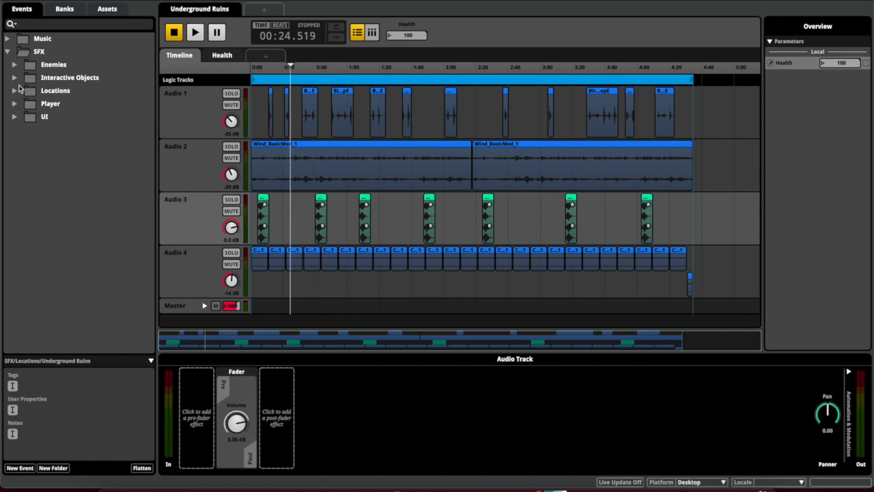
# Under UI > Pause Menu, open and play the Back Button event twice
pyautogui.click(15, 117)
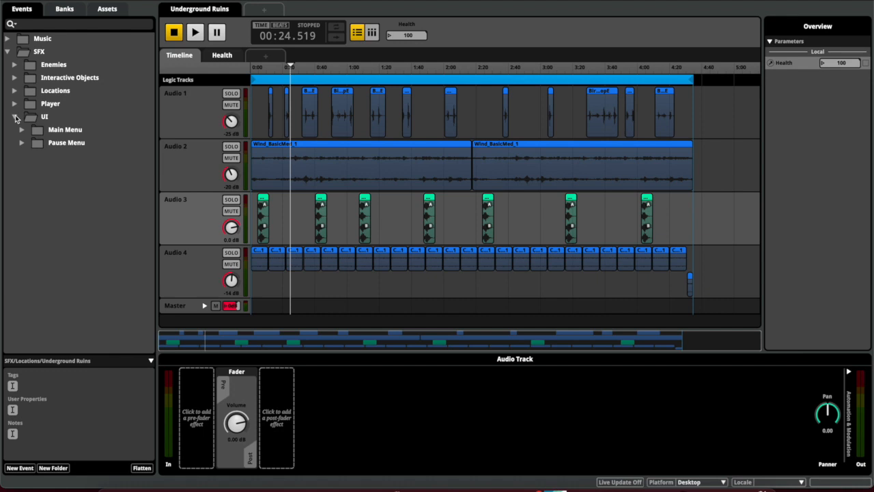
pyautogui.click(22, 143)
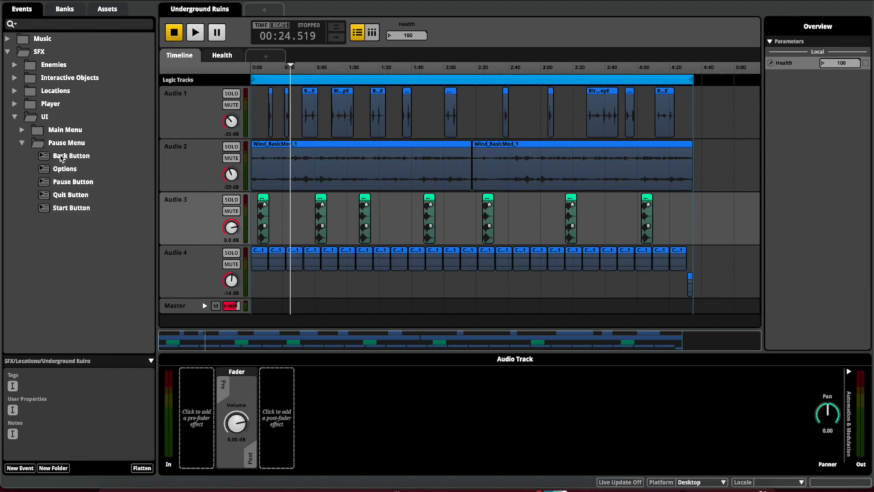
pyautogui.click(61, 158)
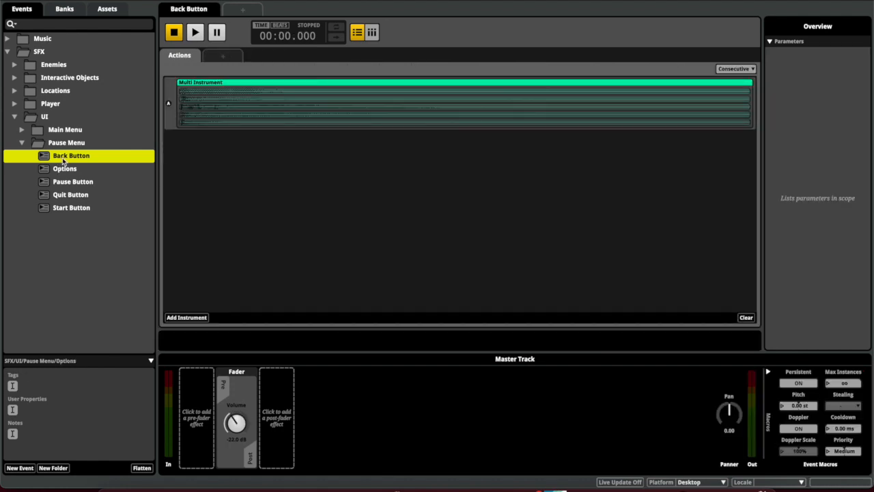
pyautogui.click(67, 158)
pyautogui.press('space')
pyautogui.press('space')
pyautogui.press('space')
pyautogui.press('space')
pyautogui.press('space')
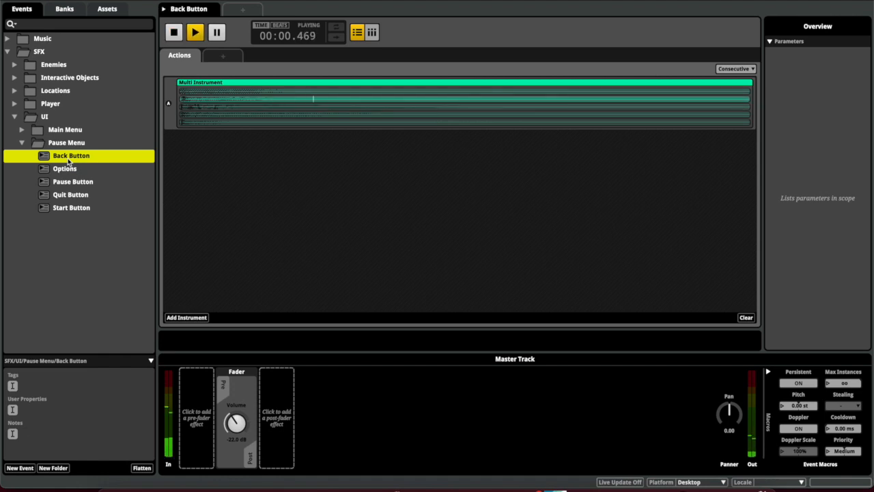
pyautogui.press('space')
pyautogui.press('space')
pyautogui.press('space')
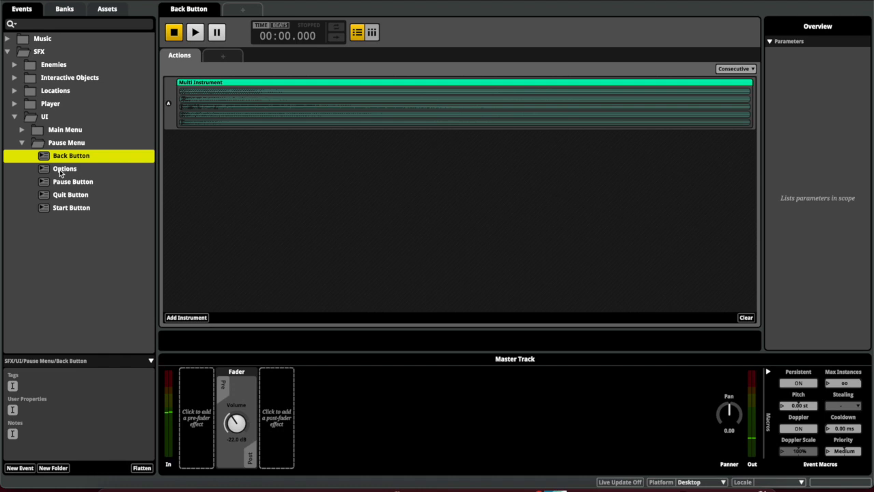
# Play the Options event and select its Multi Instrument
pyautogui.click(60, 171)
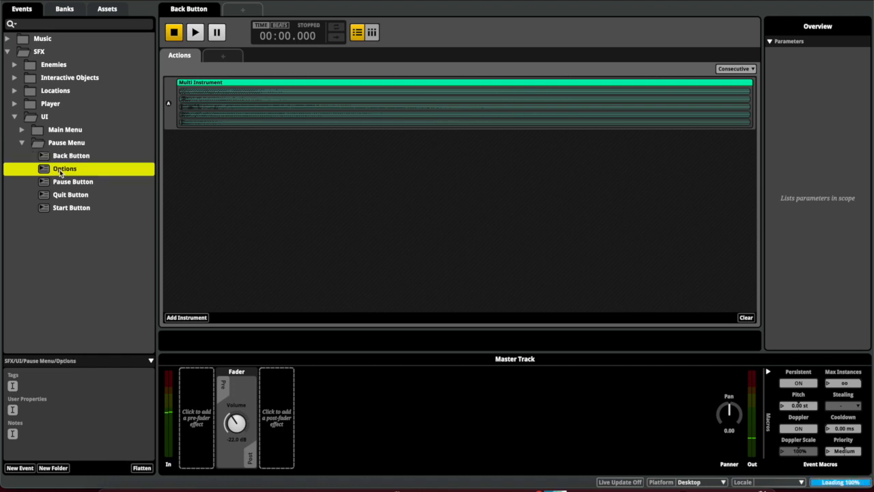
pyautogui.press('space')
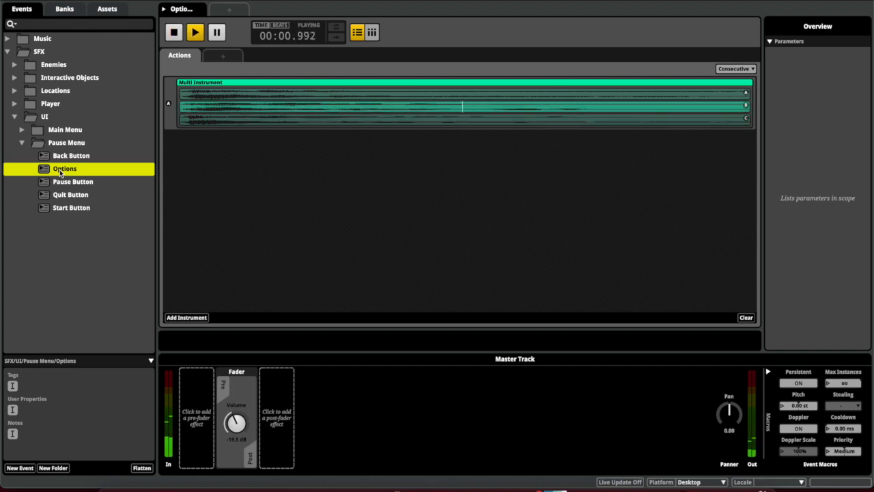
pyautogui.press('space')
pyautogui.press('space')
pyautogui.press('space')
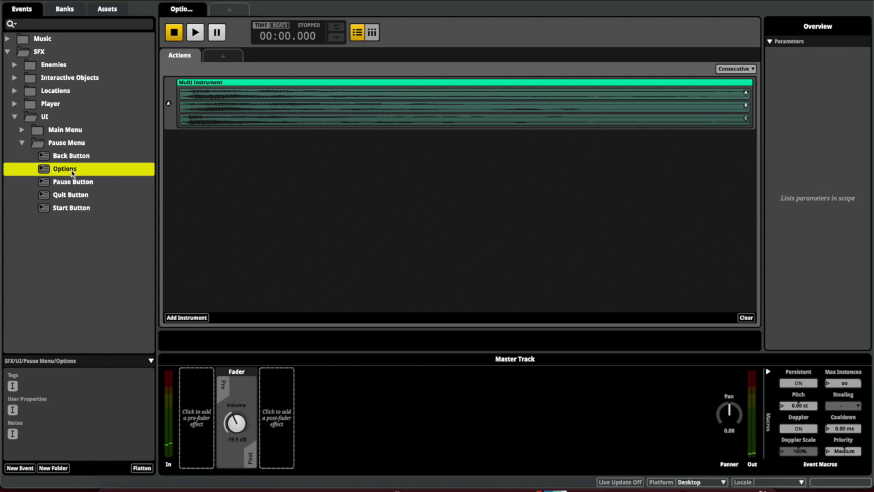
pyautogui.click(212, 90)
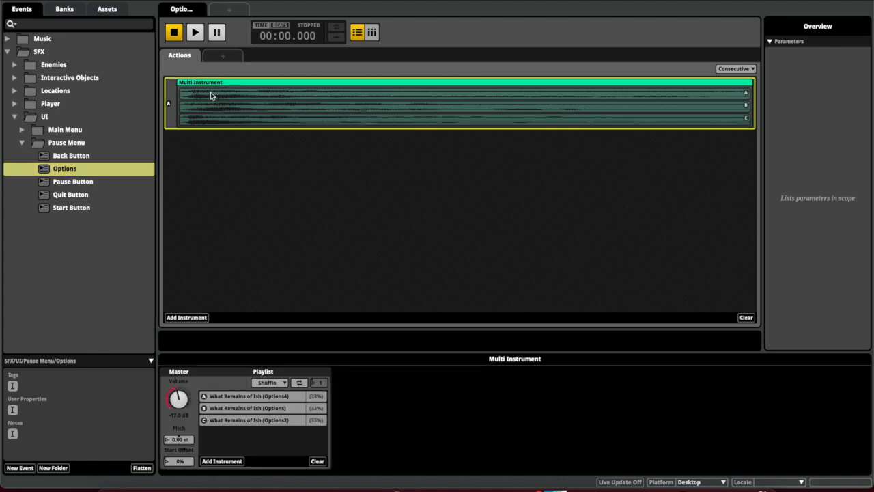
# Preview the Options4, Options and Options2 sounds, then collapse UI and expand Music
pyautogui.click(246, 399)
pyautogui.click(385, 462)
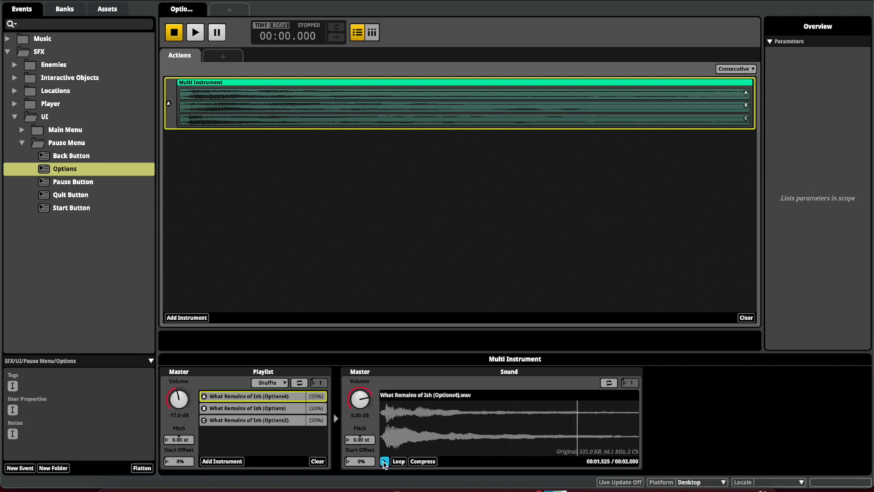
pyautogui.click(280, 409)
pyautogui.click(384, 461)
pyautogui.click(292, 430)
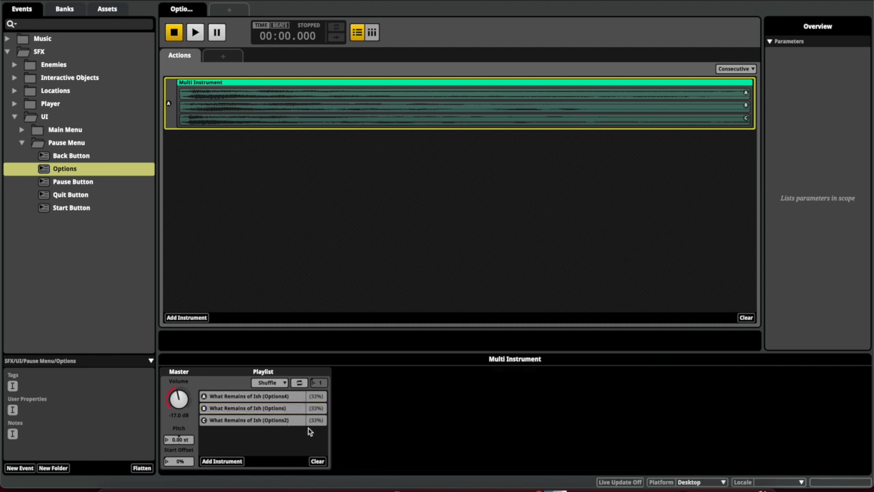
pyautogui.click(287, 421)
pyautogui.click(384, 462)
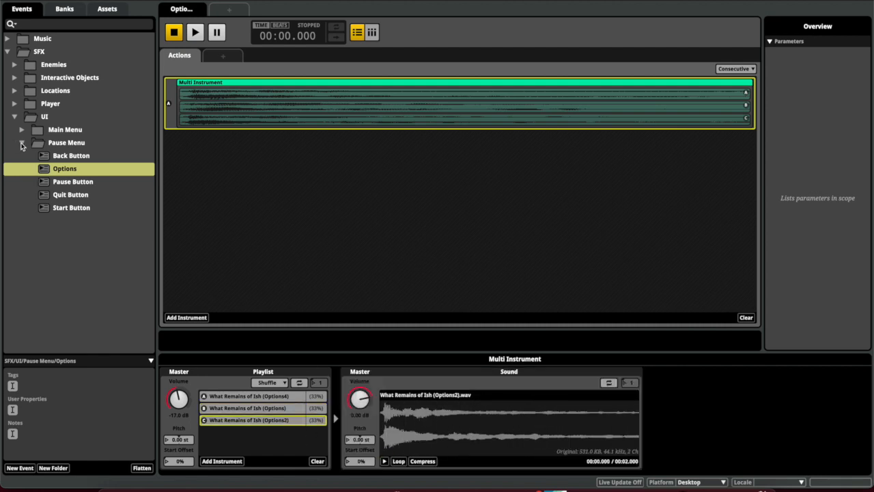
pyautogui.click(20, 143)
pyautogui.click(14, 117)
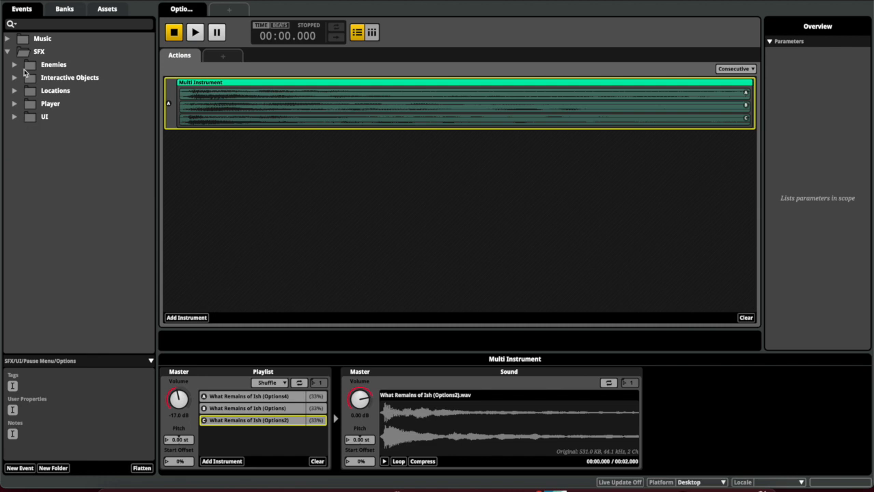
pyautogui.click(8, 39)
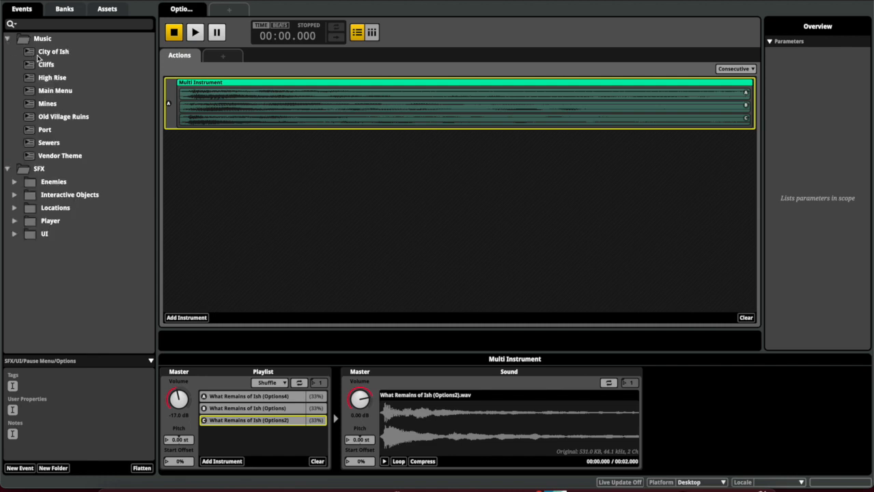
# Open Old Village Ruins, then go to SFX > Player and open the Melee Voice event
pyautogui.doubleClick(60, 117)
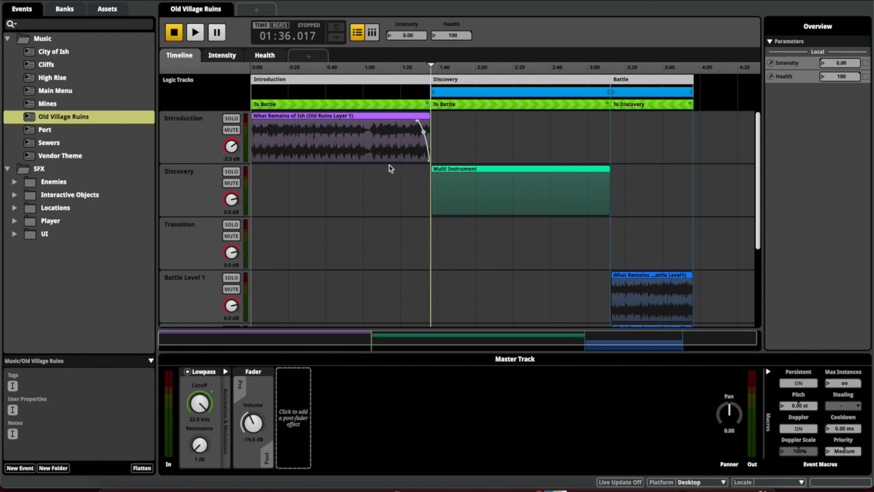
pyautogui.click(8, 39)
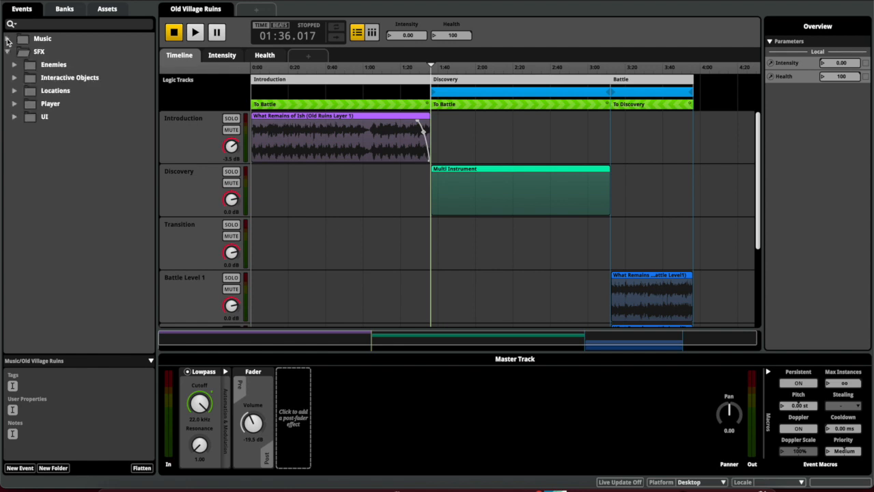
pyautogui.click(15, 105)
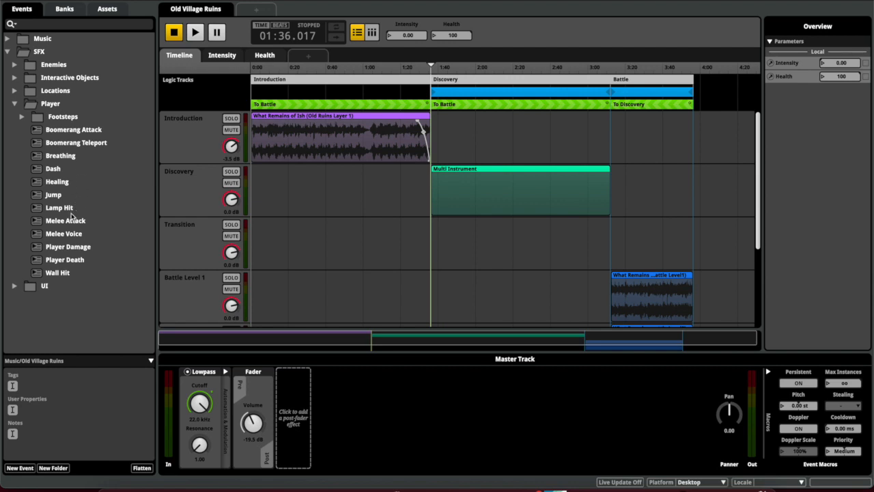
pyautogui.click(71, 238)
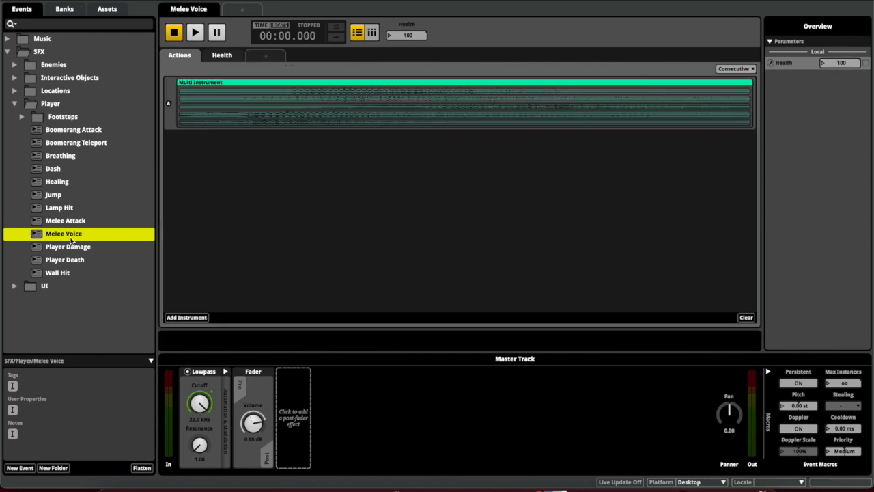
# Show the Melee Voice Multi Instrument's Random playlist and play the event twice
pyautogui.click(219, 115)
pyautogui.press('space')
pyautogui.press('space')
pyautogui.press('space')
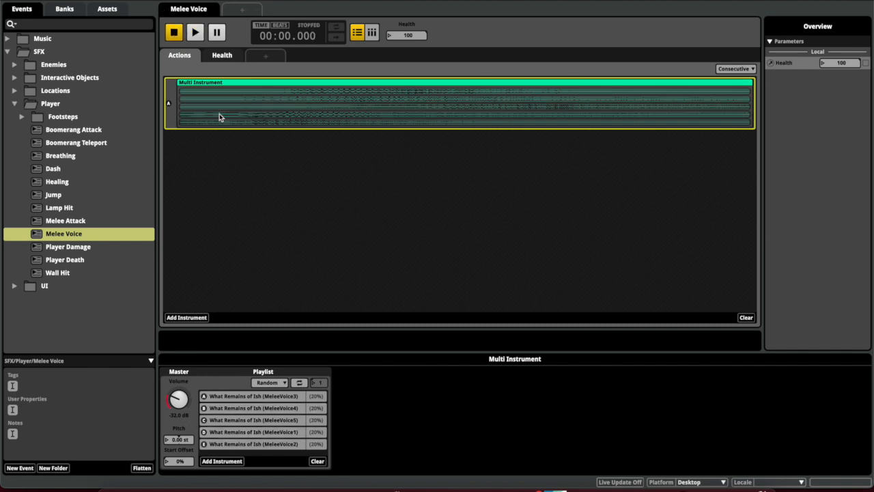
pyautogui.press('space')
pyautogui.press('space')
# Play the Player Damage event, then collapse Player and SFX and select the Music folder
pyautogui.click(77, 250)
pyautogui.click(77, 250)
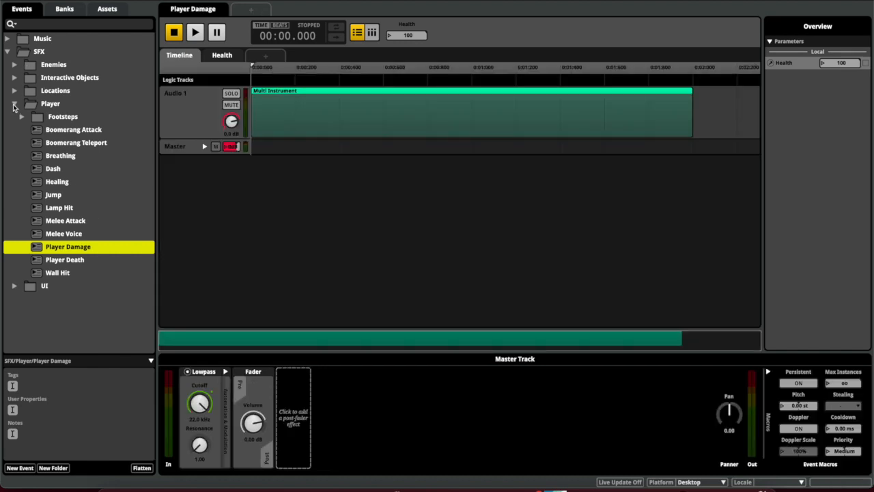
pyautogui.press('space')
pyautogui.press('space')
pyautogui.press('space')
pyautogui.press('space')
pyautogui.press('space')
pyautogui.press('space')
pyautogui.click(15, 106)
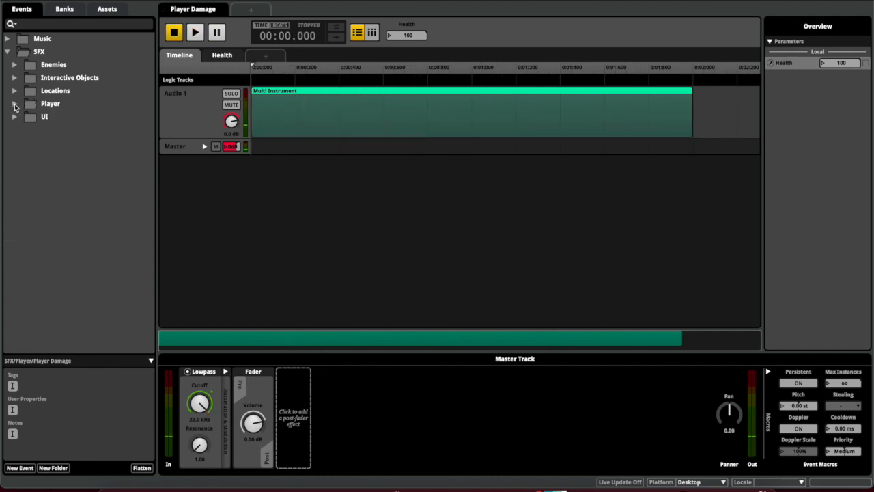
pyautogui.click(7, 52)
pyautogui.click(42, 39)
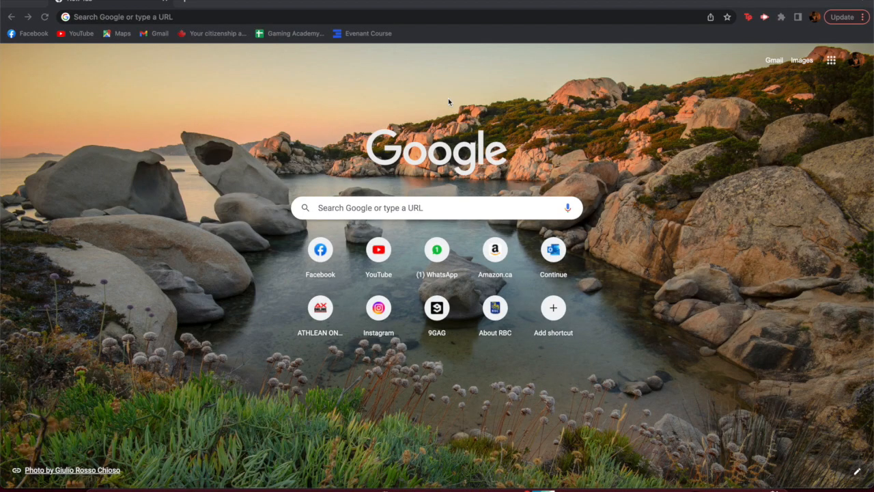
# Search Google for 'unity asset store' and open the Unity Asset Store site
pyautogui.click(379, 13)
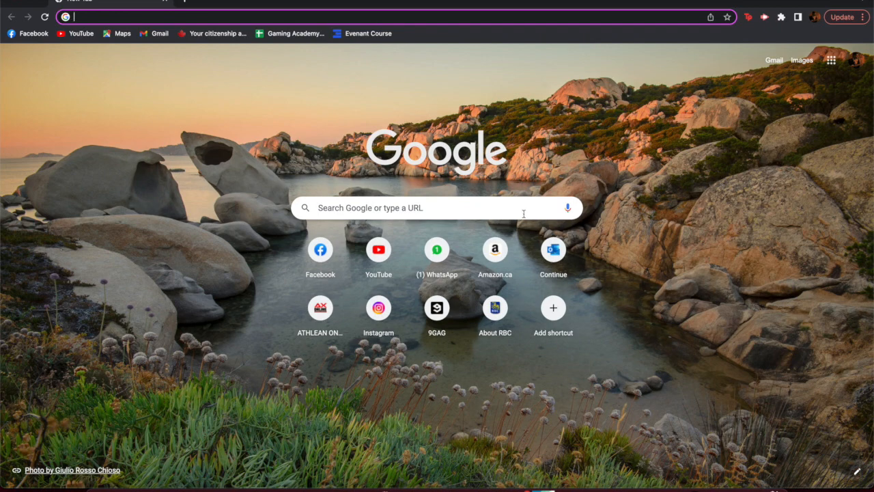
pyautogui.write('unity asset store')
pyautogui.press('Return')
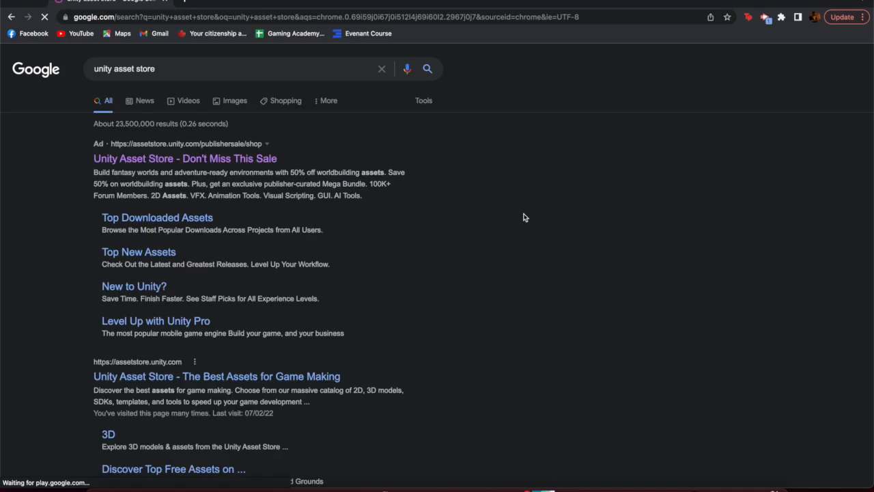
pyautogui.click(207, 159)
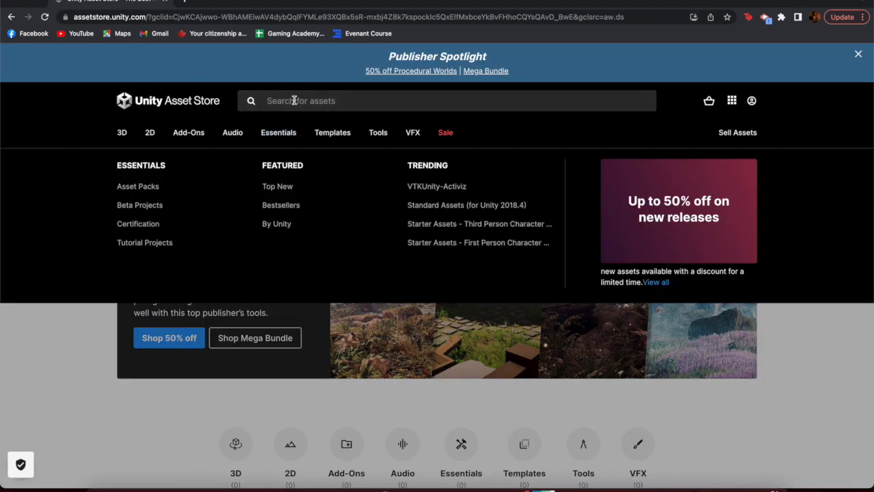
# Search the Asset Store for 'fmod' and scroll the results
pyautogui.click(294, 100)
pyautogui.write('fmod')
pyautogui.press('Return')
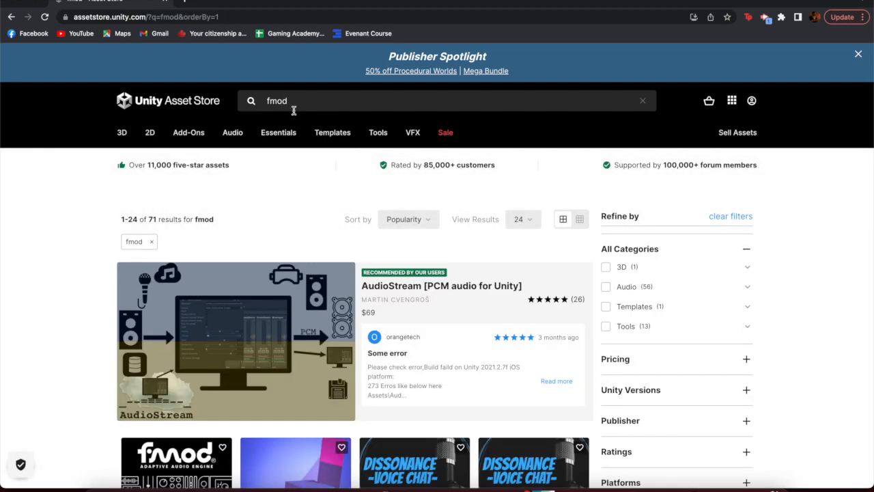
pyautogui.scroll(-3, 287, 199)
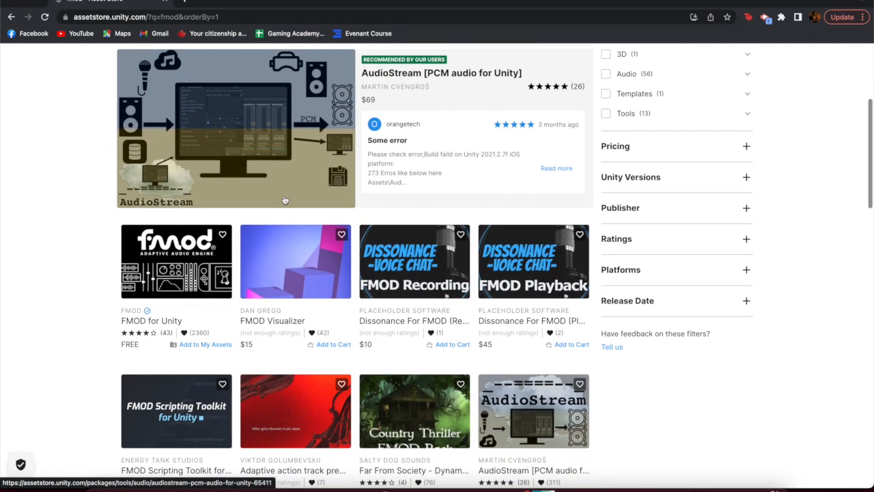
# Open the FMOD for Unity package page, pause its promo video and scroll through it
pyautogui.click(157, 251)
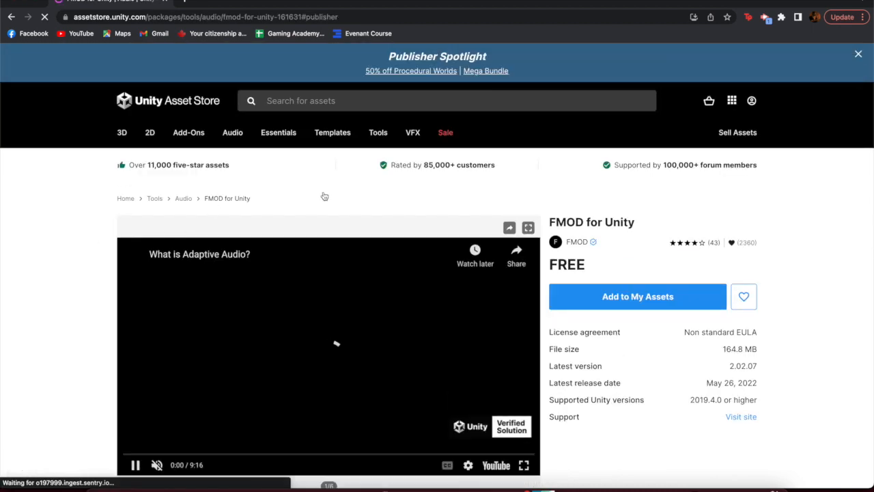
pyautogui.scroll(-1, 336, 201)
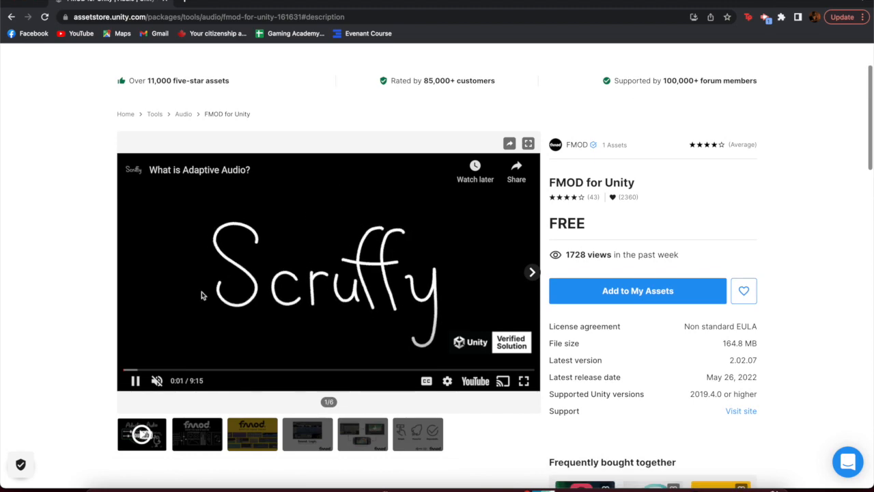
pyautogui.click(134, 380)
pyautogui.scroll(1, 230, 276)
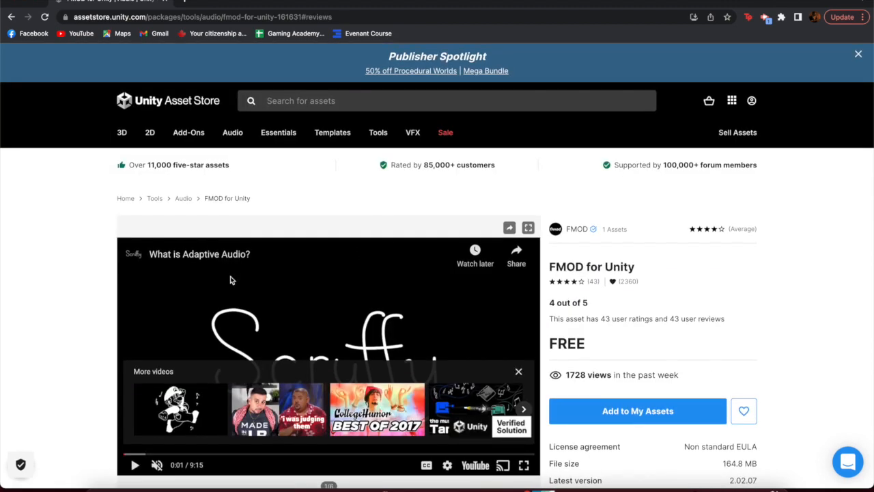
pyautogui.scroll(-1, 471, 232)
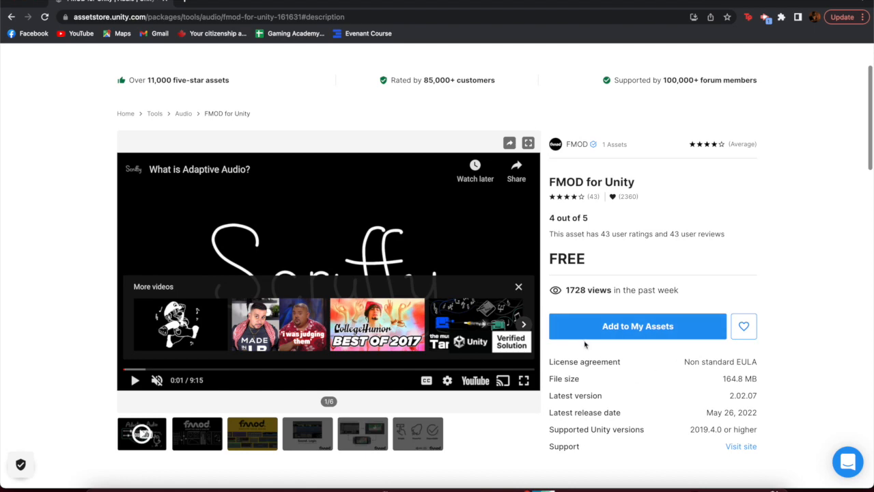
pyautogui.scroll(-5, 584, 345)
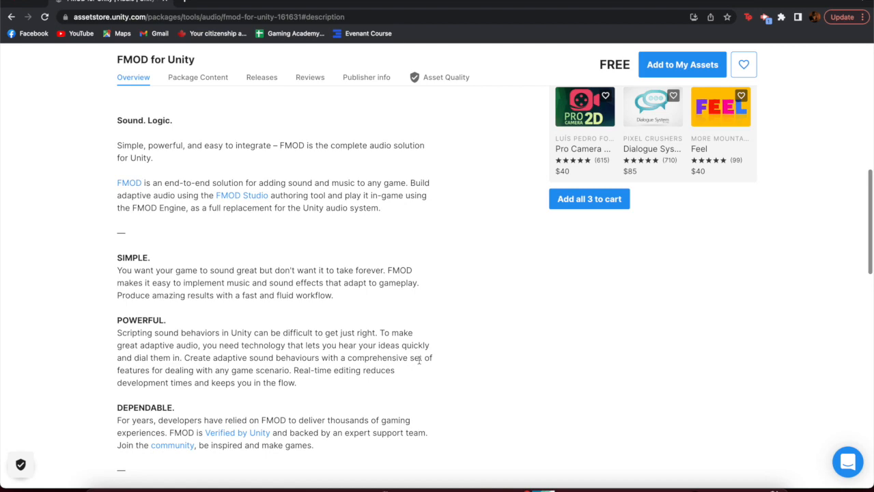
pyautogui.scroll(6, 419, 360)
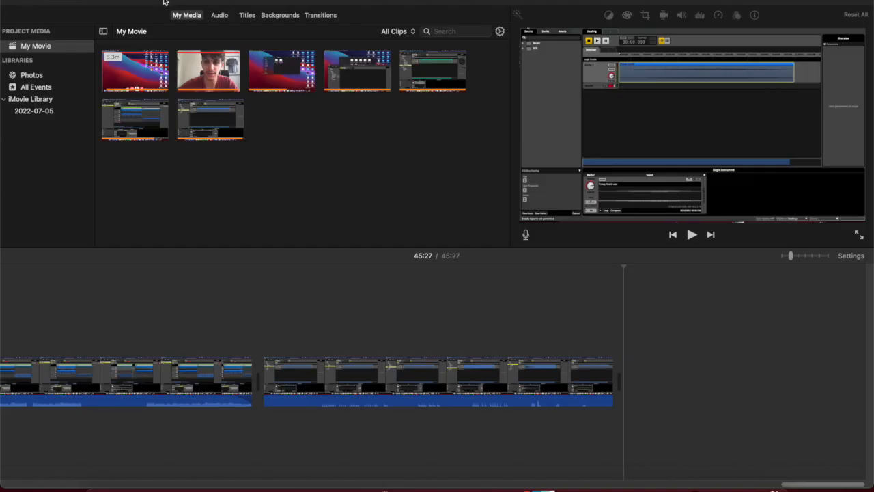
# Launch Unity Hub from Launchpad, then minimise iMovie and close the Finder window
pyautogui.press('F4')
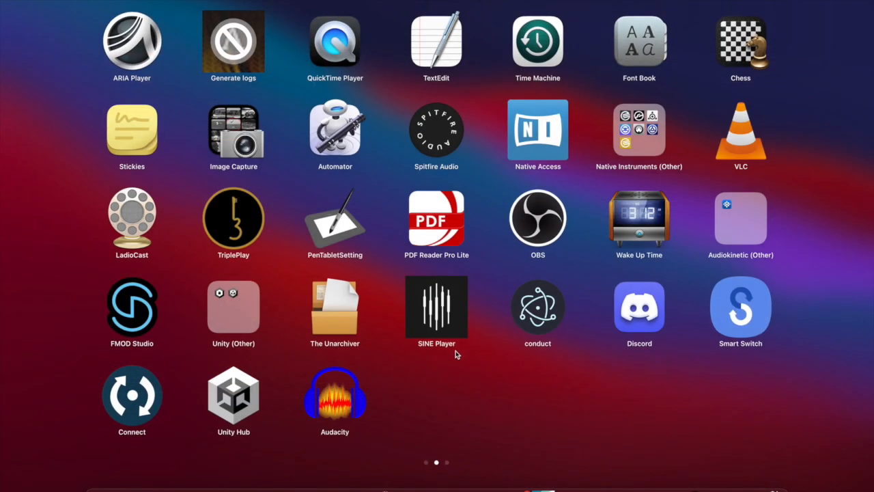
pyautogui.click(232, 384)
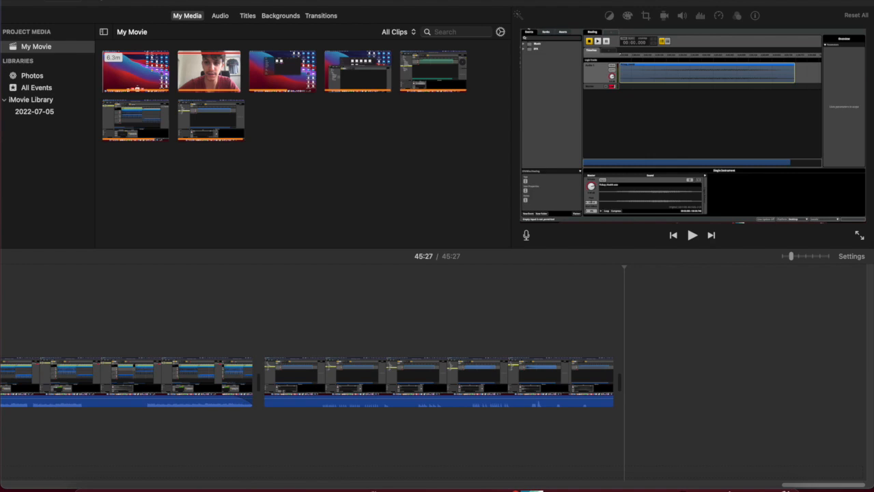
pyautogui.click(21, 1)
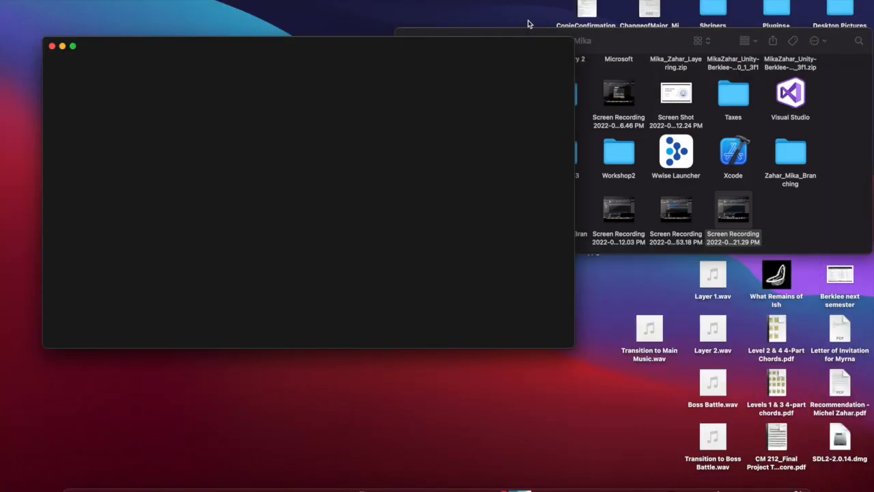
pyautogui.click(453, 36)
pyautogui.click(406, 41)
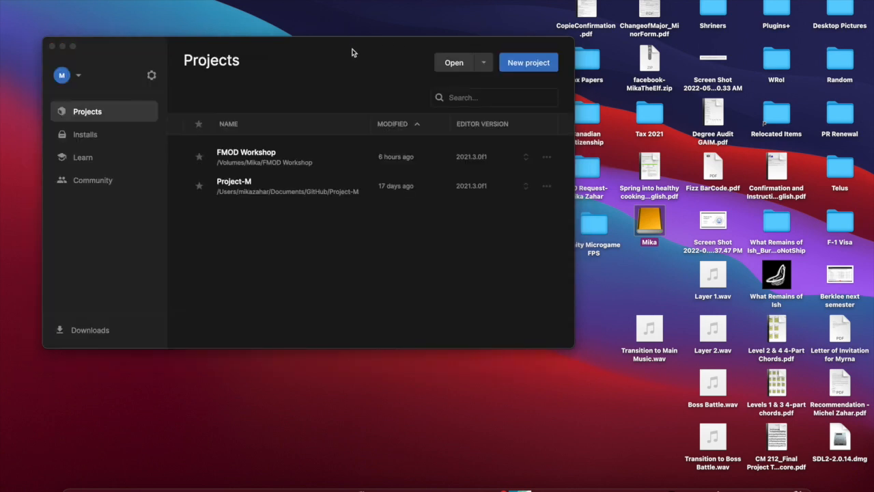
# Open the FMOD Workshop project from Unity Hub's Projects list into the Unity 2021.3.0f1 editor
pyautogui.click(304, 155)
pyautogui.click(311, 159)
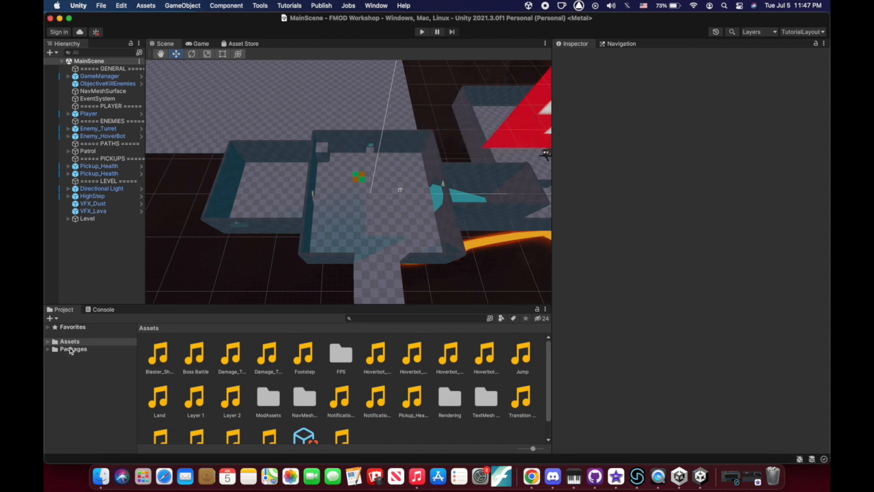
# Browse from Assets to the Packages folder listing Burst, ProBuilder, Timeline and Visual Scripting
pyautogui.click(71, 341)
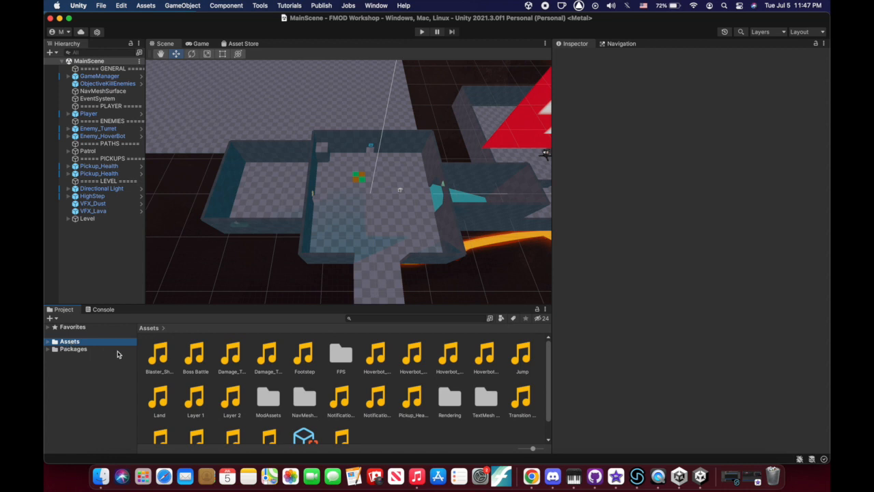
pyautogui.click(77, 349)
pyautogui.click(71, 341)
pyautogui.click(76, 351)
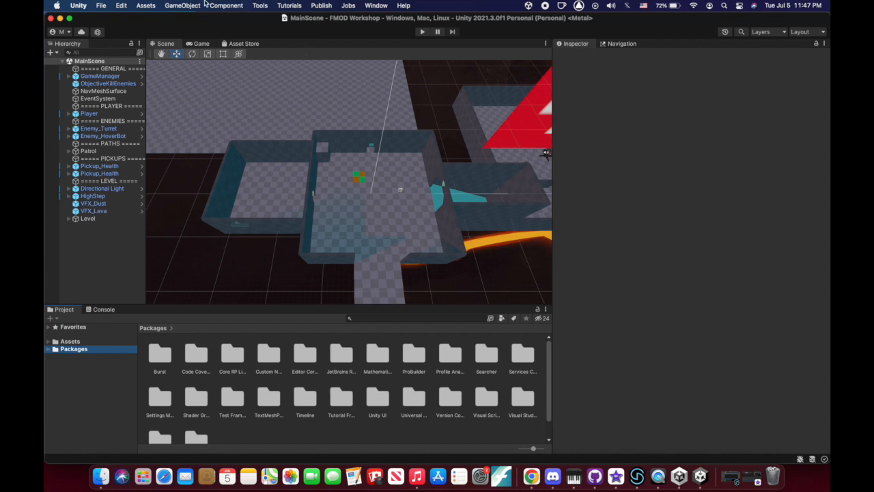
pyautogui.click(366, 4)
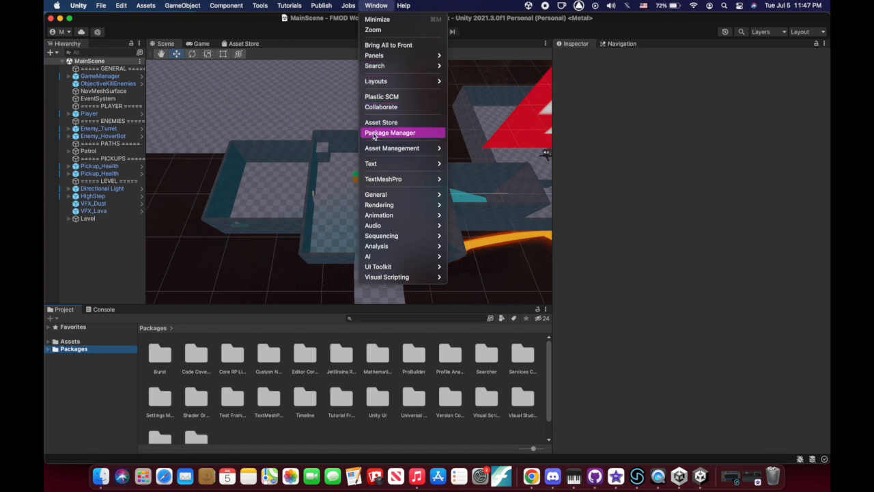
# Open the Package Manager on My Assets and select FMOD for Unity, installed version 2.01.11
pyautogui.click(404, 138)
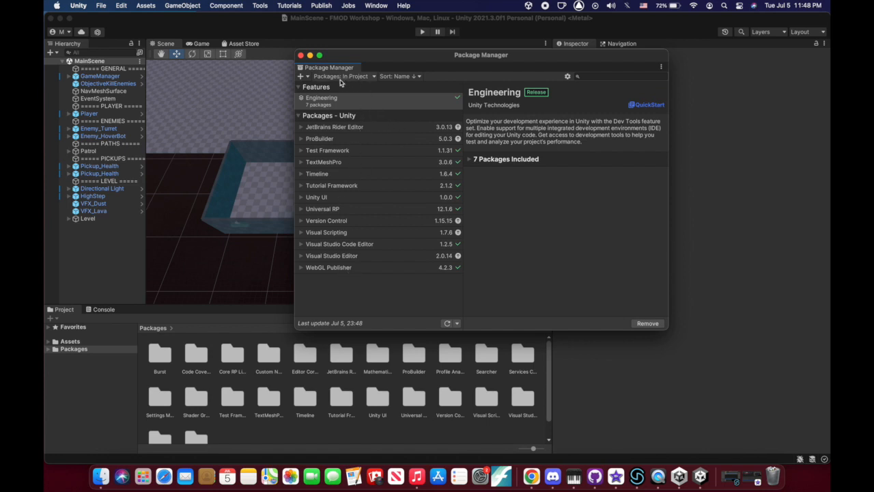
pyautogui.click(368, 80)
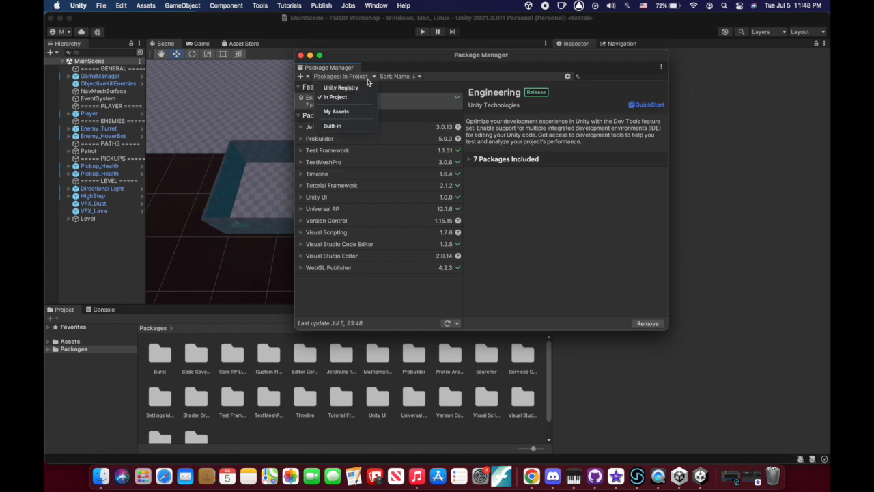
pyautogui.click(346, 112)
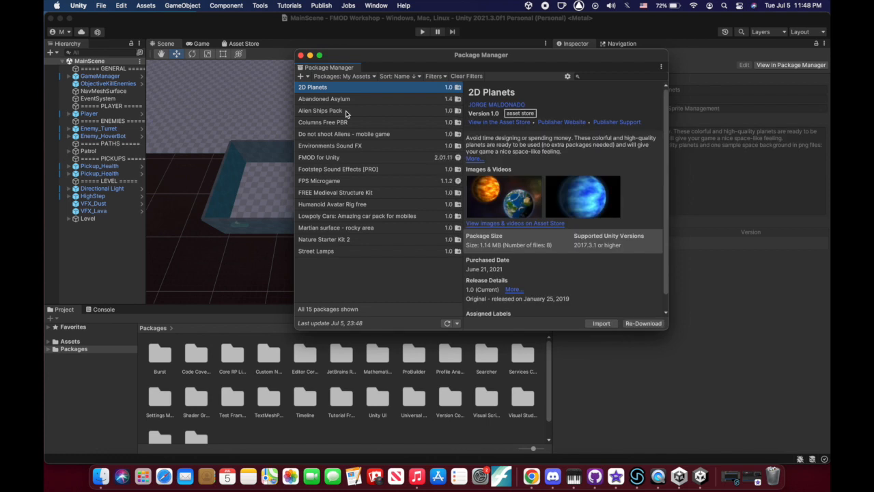
pyautogui.click(341, 159)
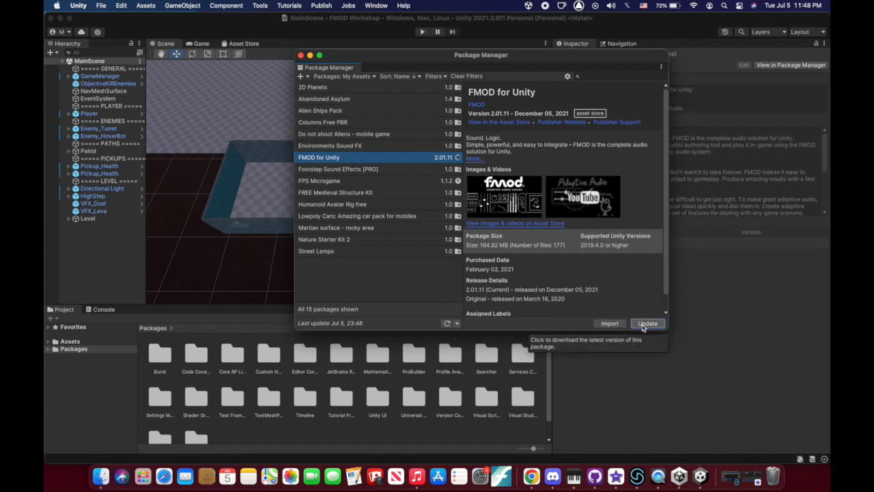
# Update FMOD for Unity to 2.02.07 and bring up its Plugins/FMOD import list
pyautogui.click(642, 326)
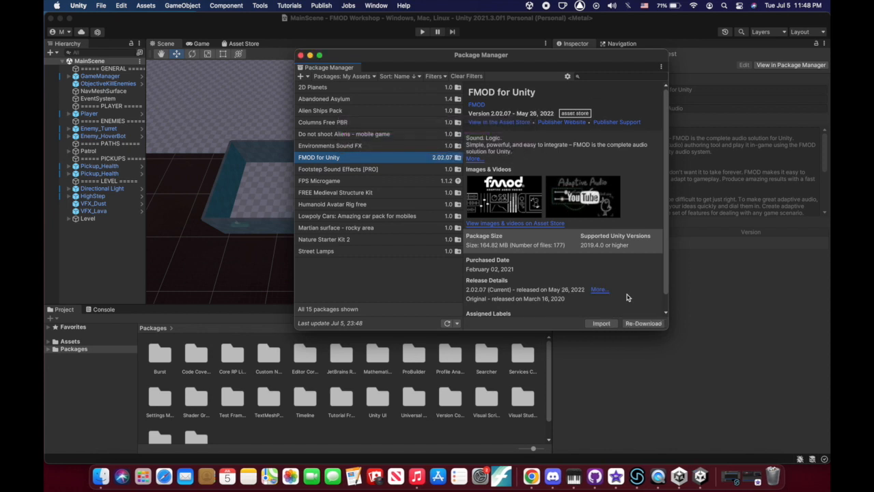
pyautogui.click(601, 324)
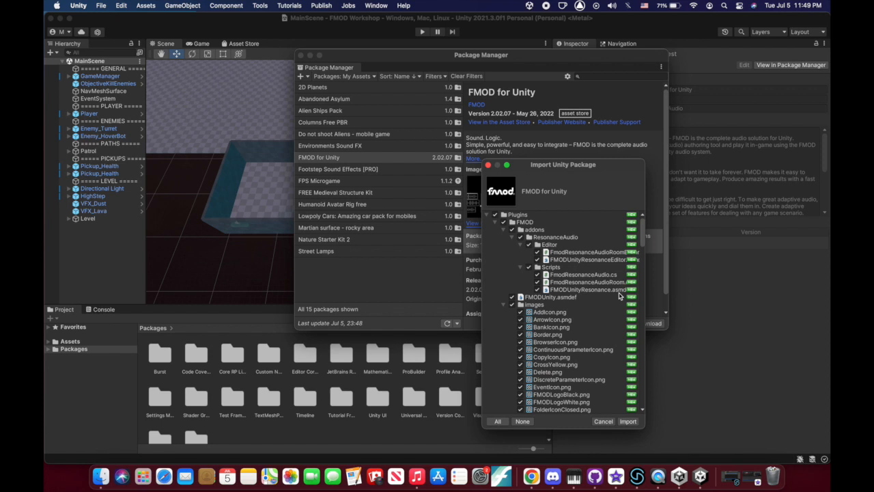
# Import all ticked FMOD for Unity 2.02.07 plugin files into the project
pyautogui.click(628, 422)
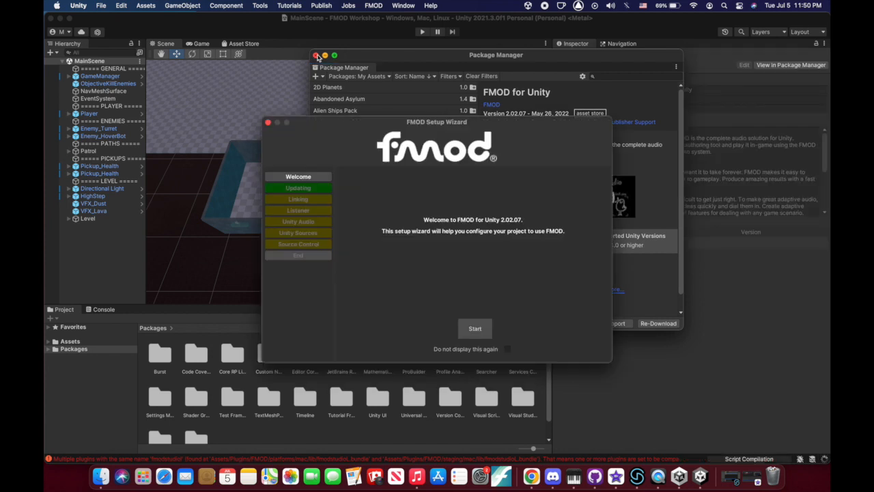
# Close the Package Manager and the FMOD Setup Wizard
pyautogui.click(316, 55)
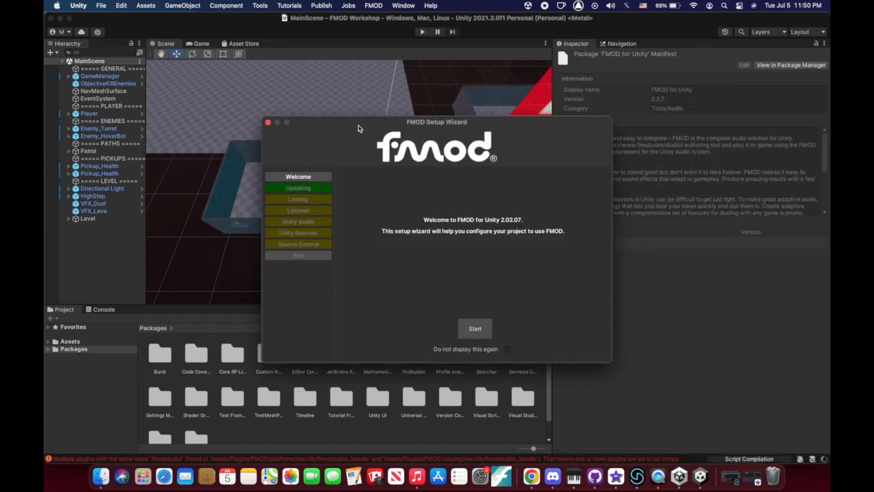
pyautogui.click(475, 329)
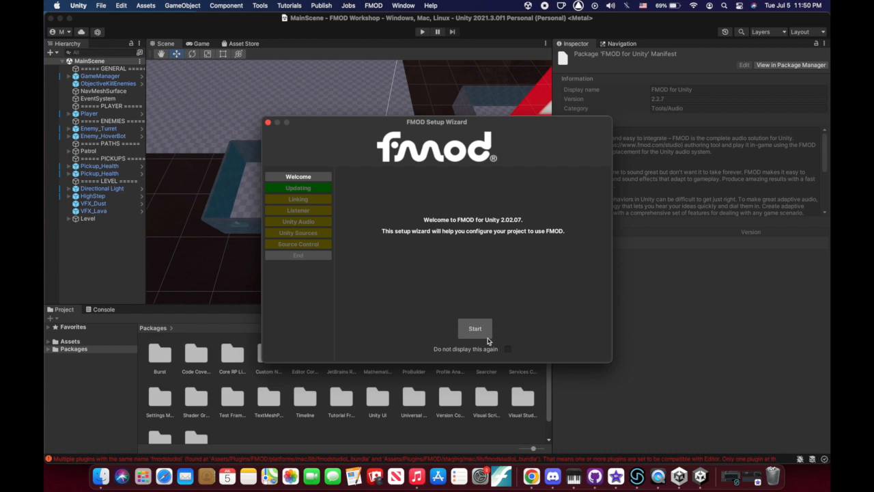
pyautogui.click(268, 122)
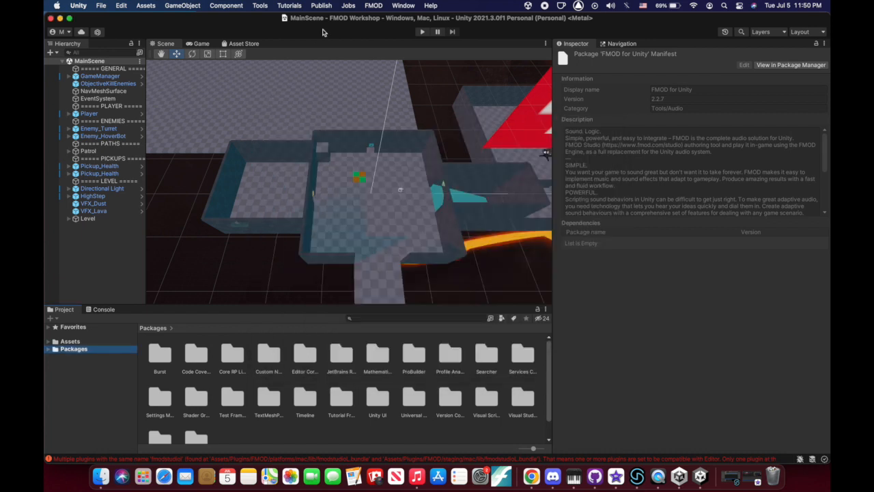
# Show the FMOD Settings in the Inspector and focus the empty Studio Project Path field
pyautogui.click(367, 7)
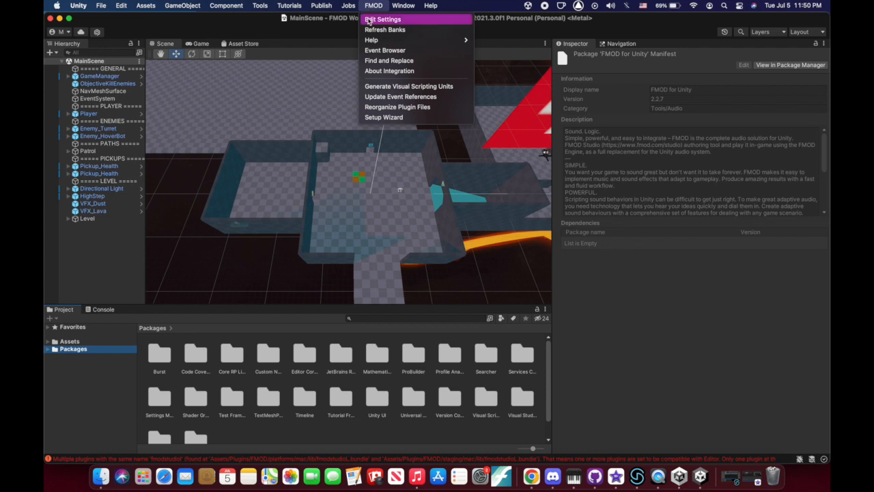
pyautogui.click(334, 20)
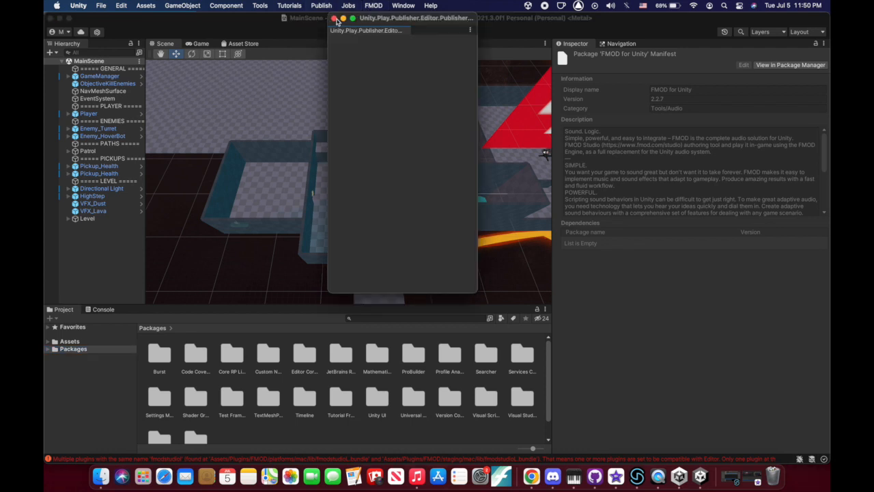
pyautogui.click(333, 19)
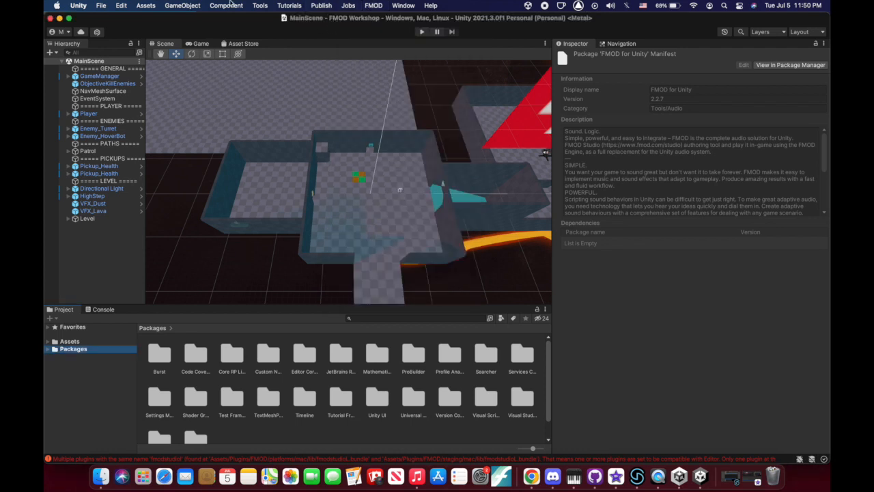
pyautogui.click(374, 4)
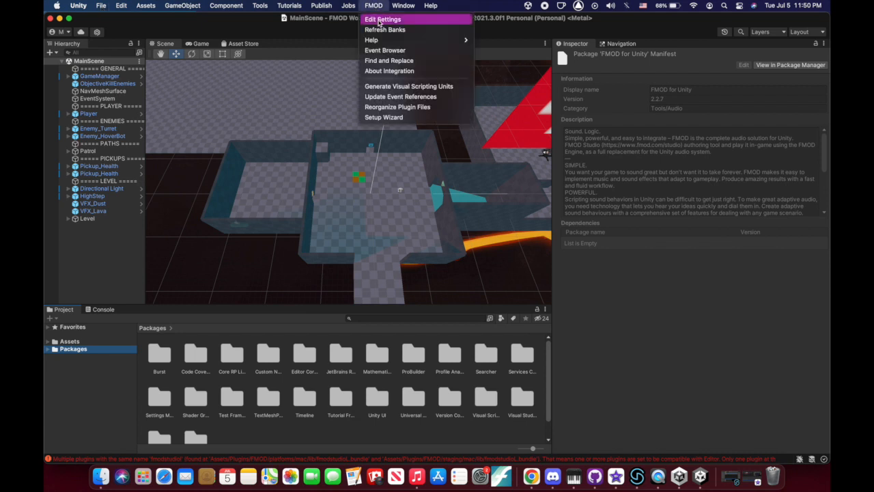
pyautogui.click(381, 20)
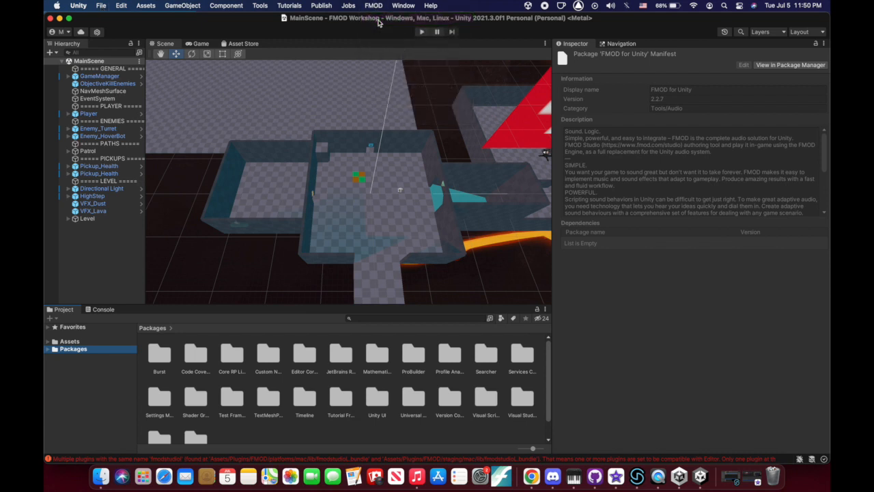
pyautogui.click(687, 83)
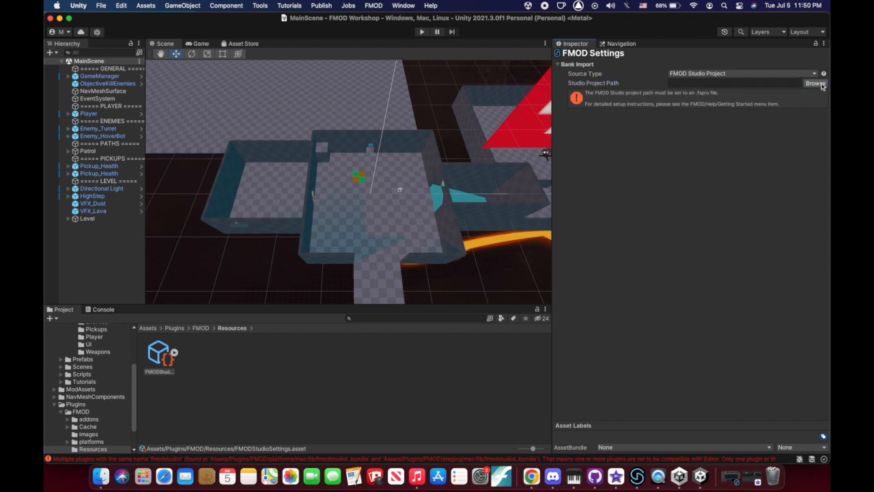
# Set the FMOD Studio Project Path to FMOD Workshop.fspro
pyautogui.click(822, 84)
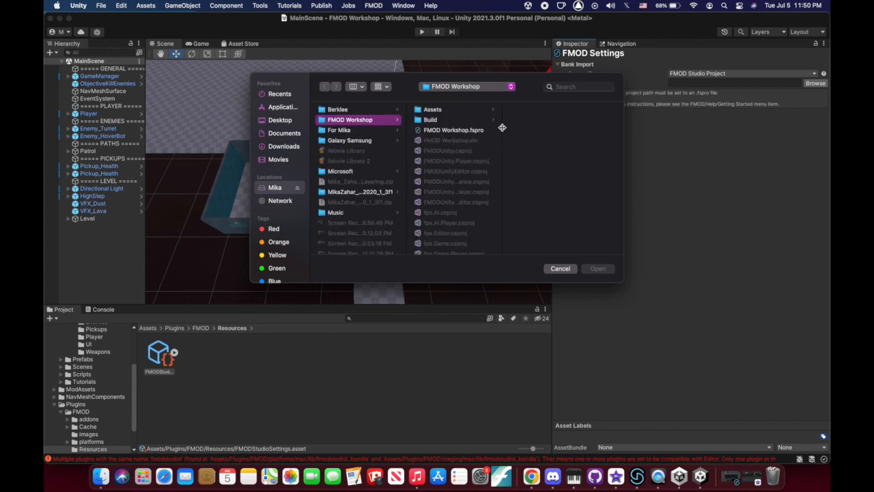
pyautogui.click(467, 133)
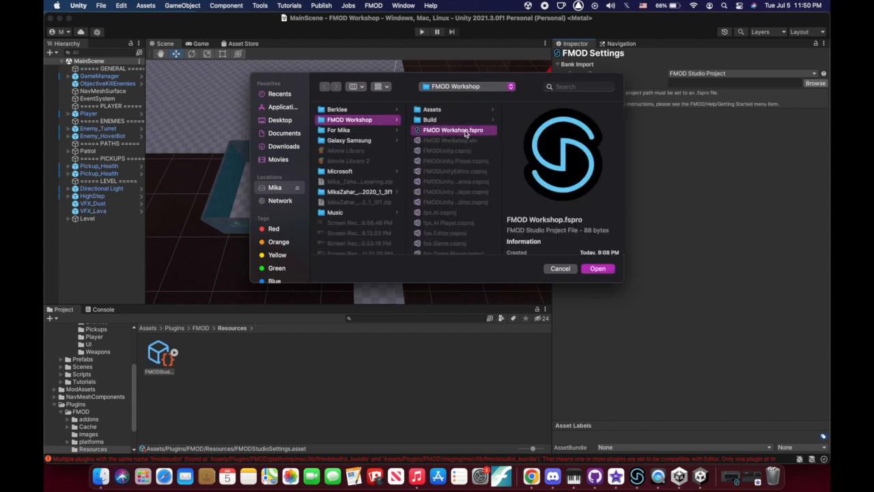
pyautogui.click(356, 123)
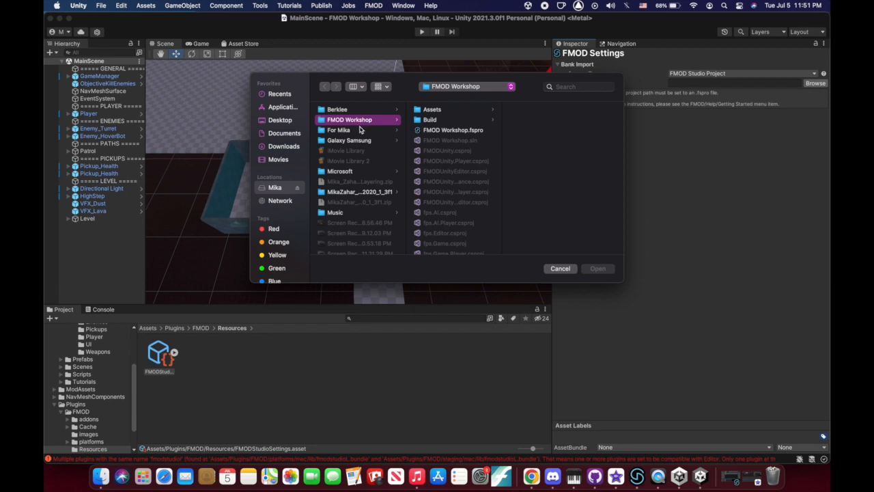
pyautogui.scroll(-5, 365, 155)
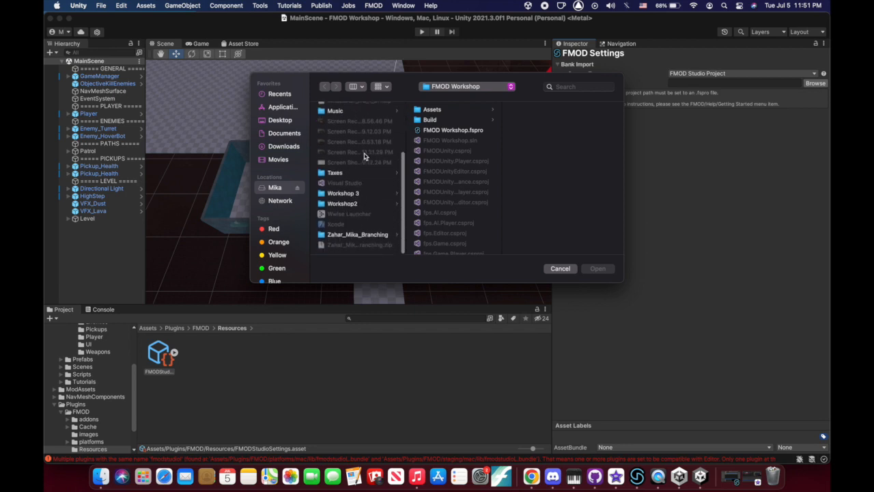
pyautogui.scroll(5, 366, 154)
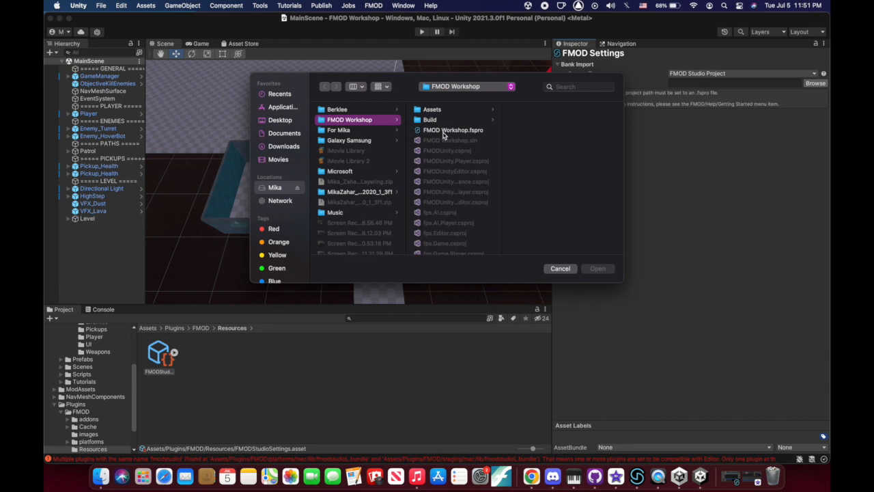
pyautogui.click(444, 134)
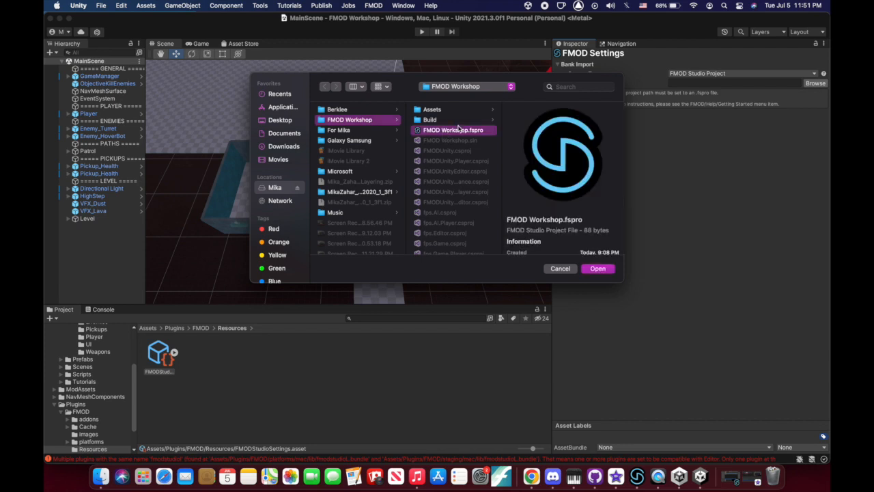
pyautogui.click(605, 271)
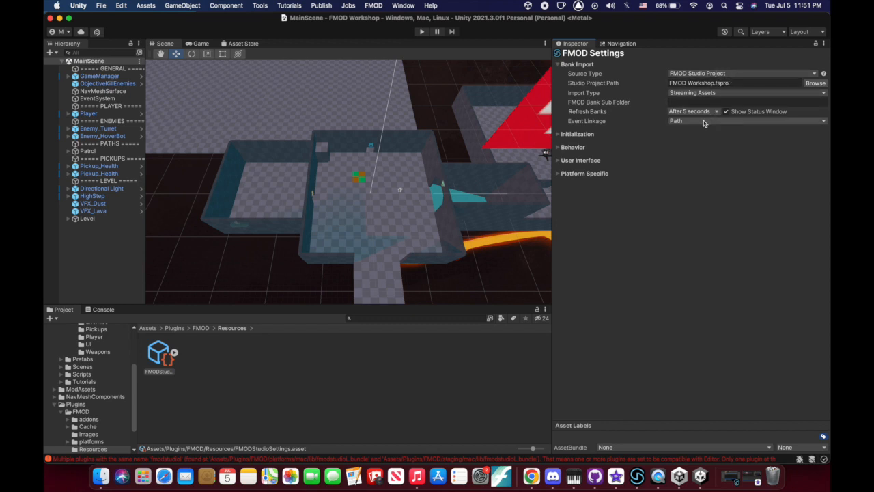
# Keep Streaming Assets as the FMOD bank Import Type
pyautogui.click(714, 94)
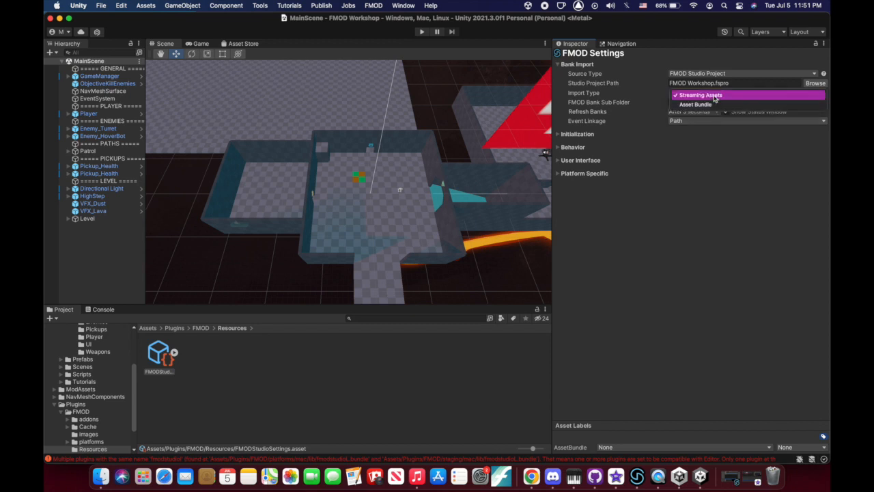
pyautogui.click(714, 95)
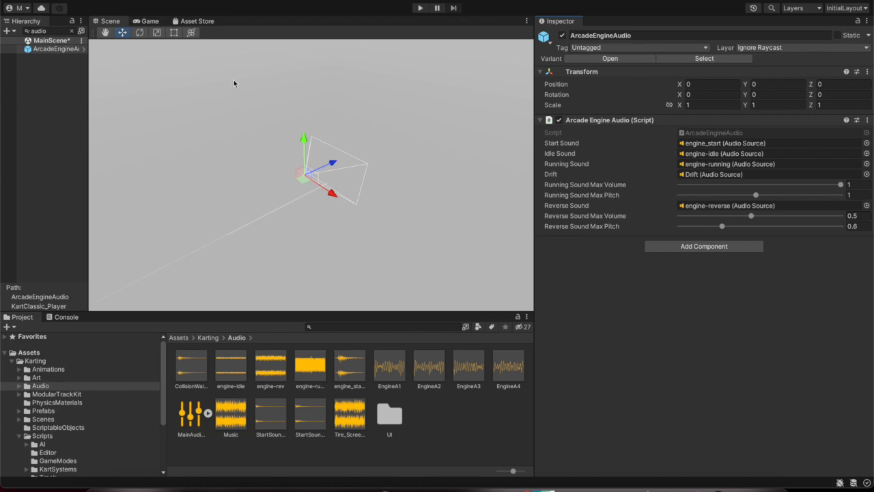
# Browse the Karting and Assets folders, then start the karting game in Play mode
pyautogui.click(34, 362)
pyautogui.click(35, 354)
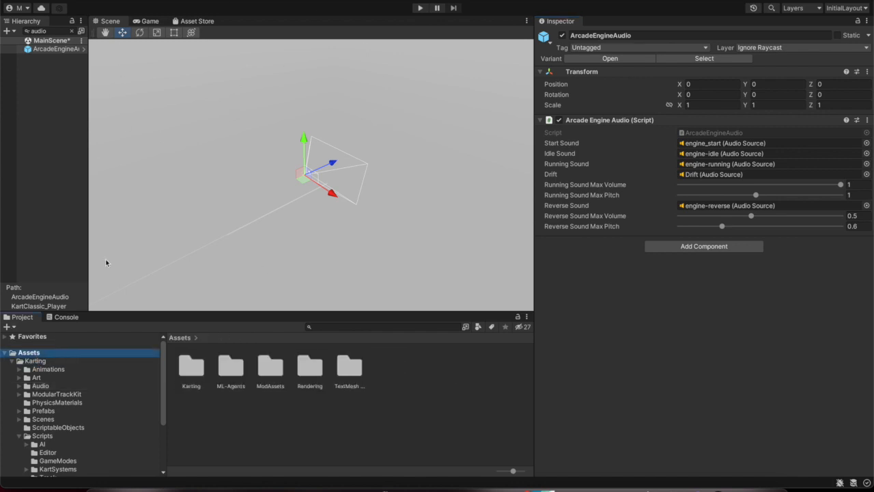
pyautogui.click(418, 9)
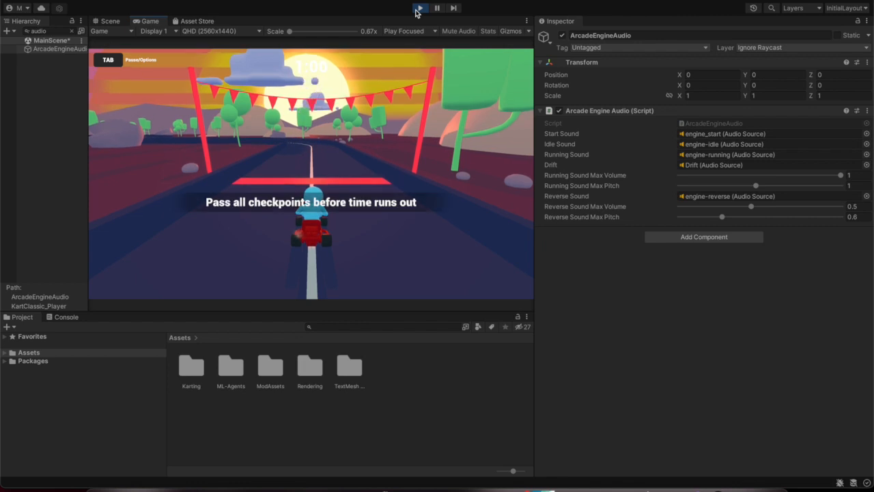
# Drive the kart off the start line and through the first checkpoint ring
pyautogui.press('w')
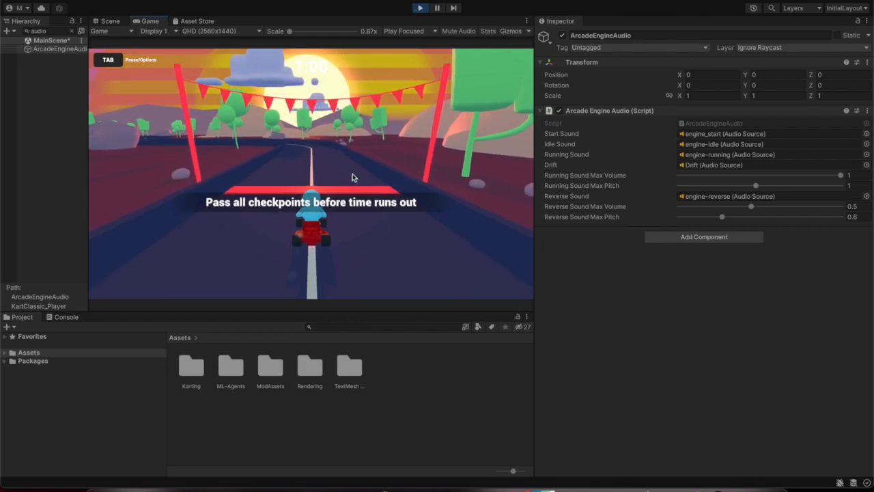
pyautogui.press('a')
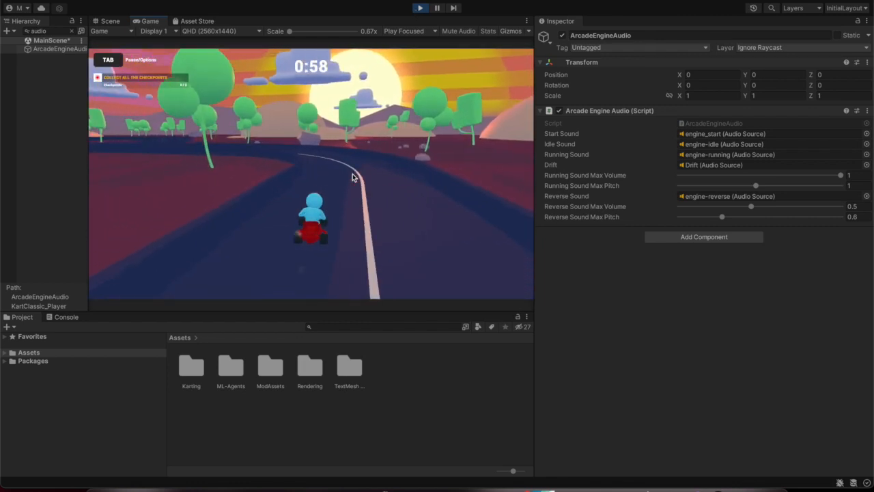
pyautogui.press('d')
pyautogui.press('a')
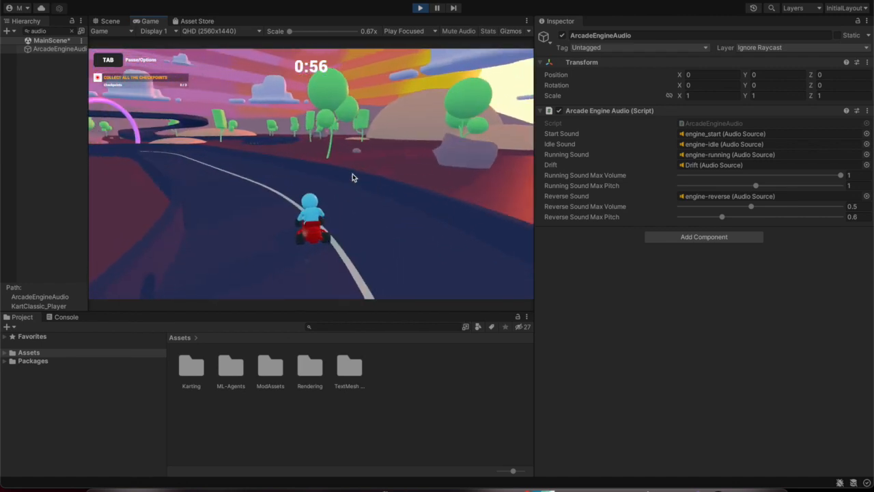
pyautogui.press('a')
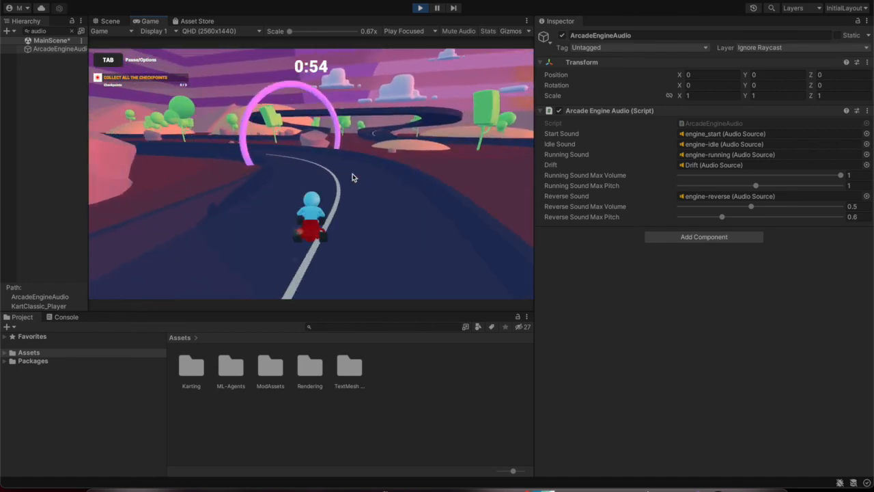
pyautogui.press('a')
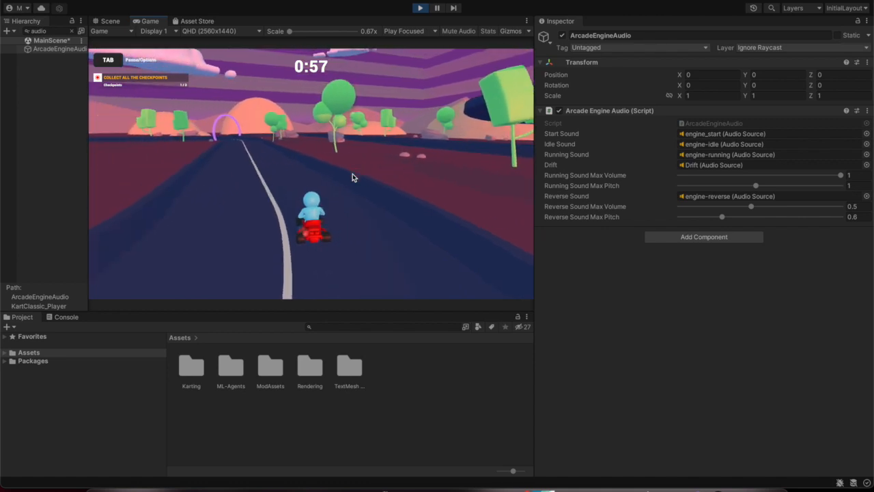
pyautogui.press('a')
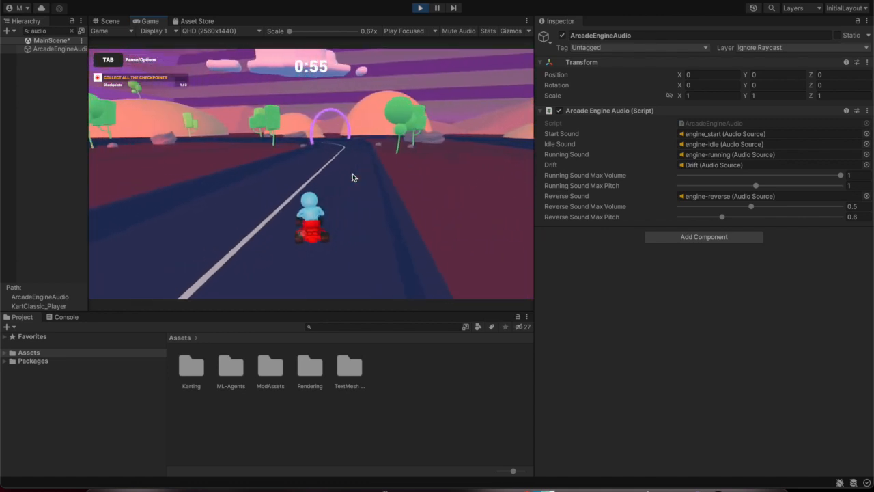
pyautogui.press('w')
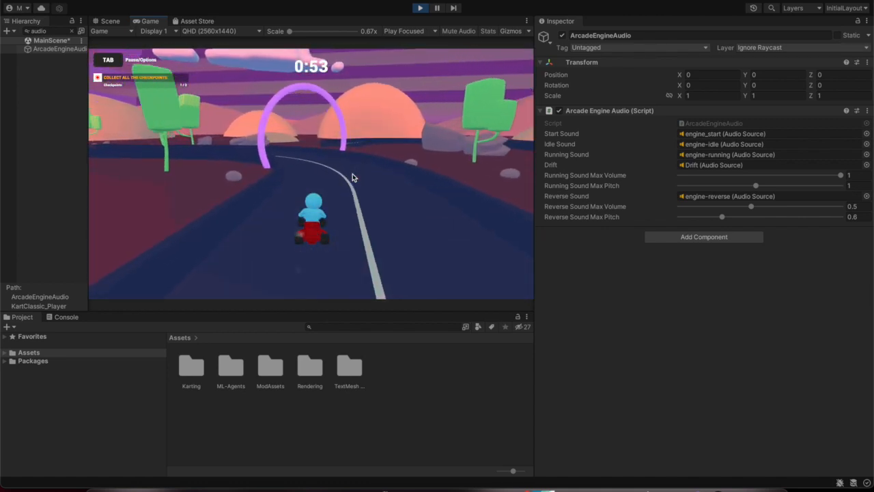
# Clear the remaining checkpoints to 'You WIN', exit Play mode, and switch to FMOD Studio
pyautogui.press('a')
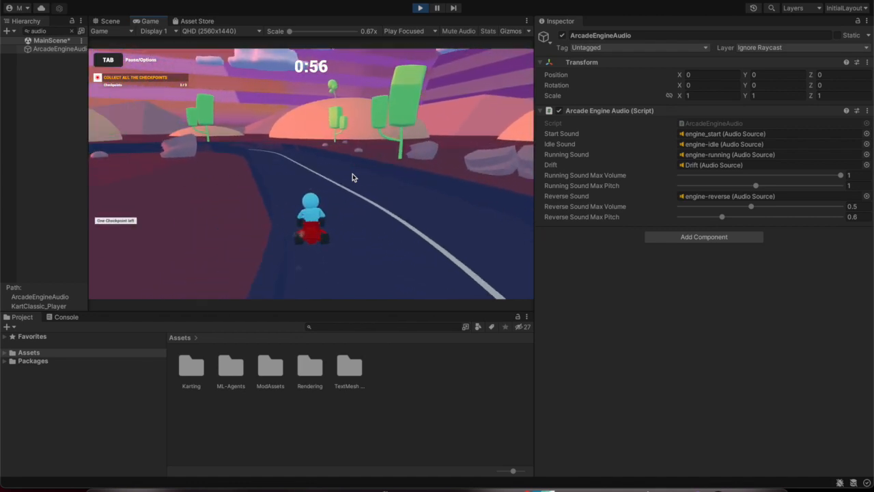
pyautogui.press('d')
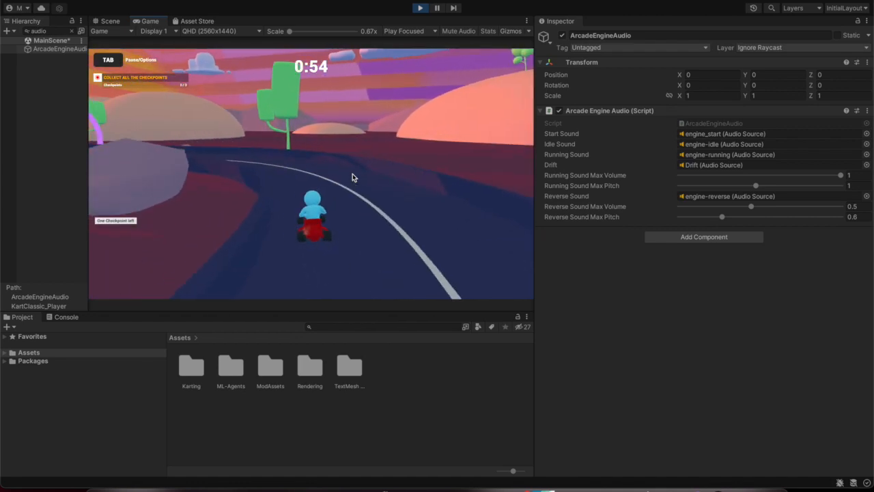
pyautogui.press('d')
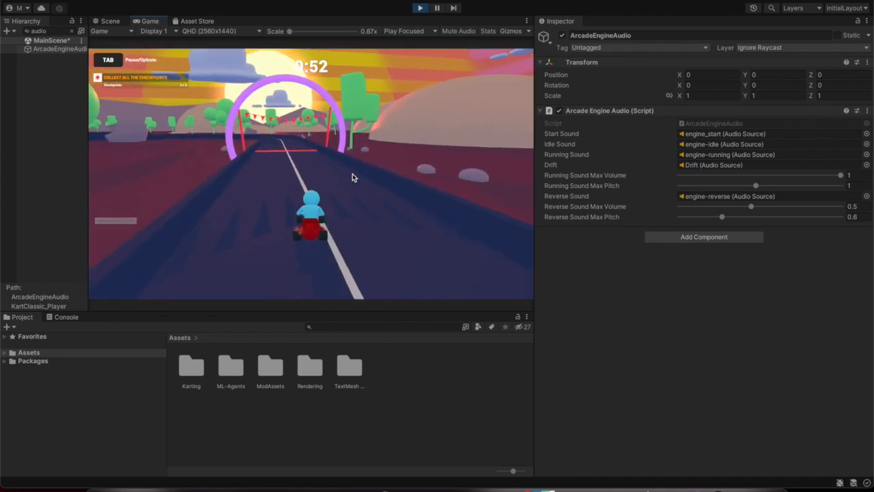
pyautogui.press('a')
pyautogui.press('d')
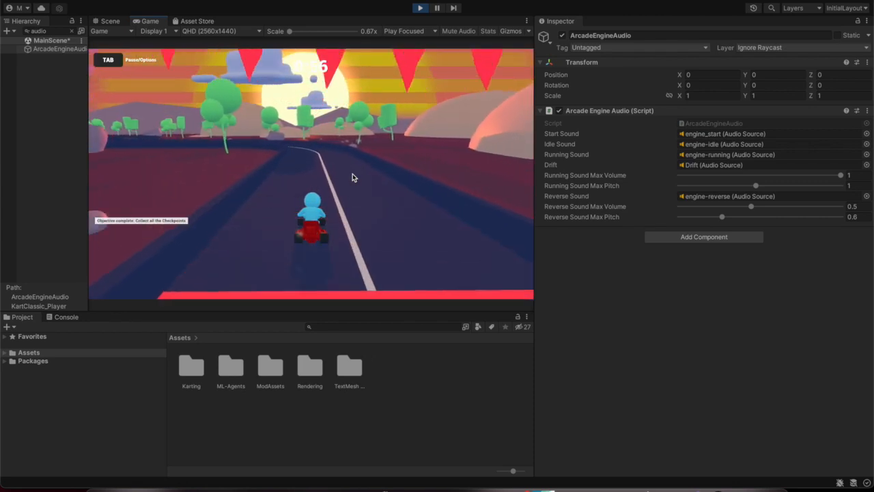
pyautogui.press('a')
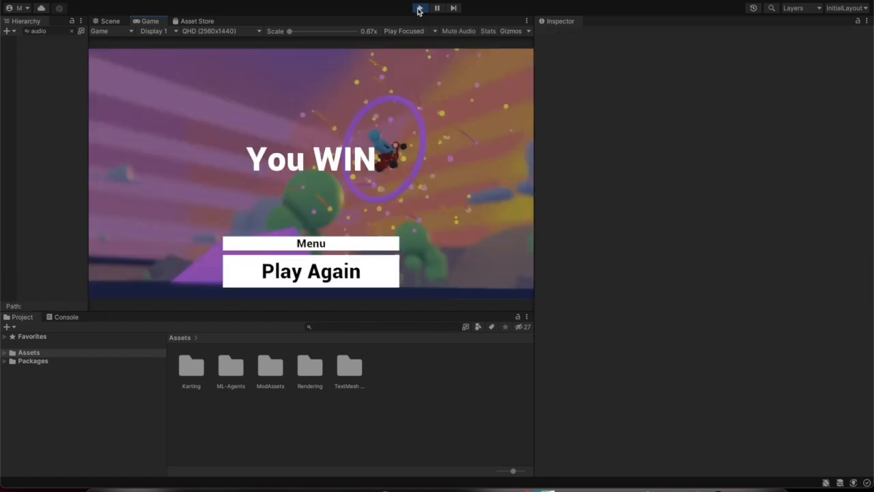
pyautogui.click(419, 8)
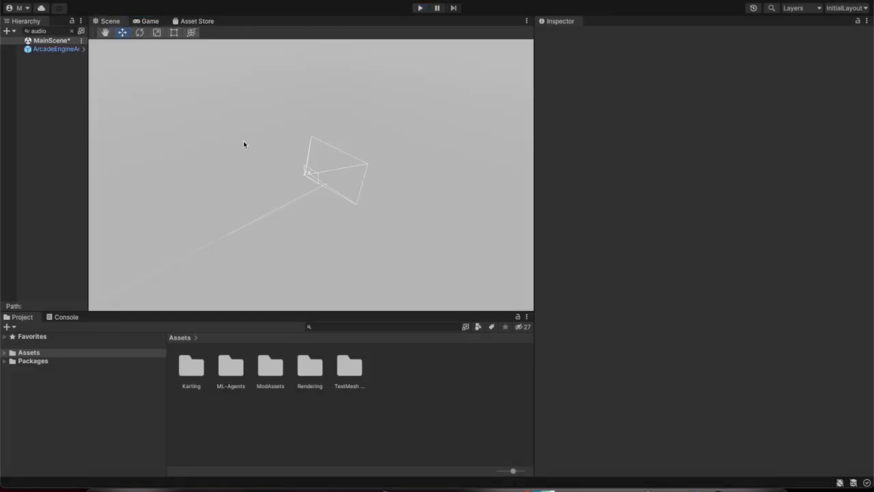
pyautogui.click(709, 473)
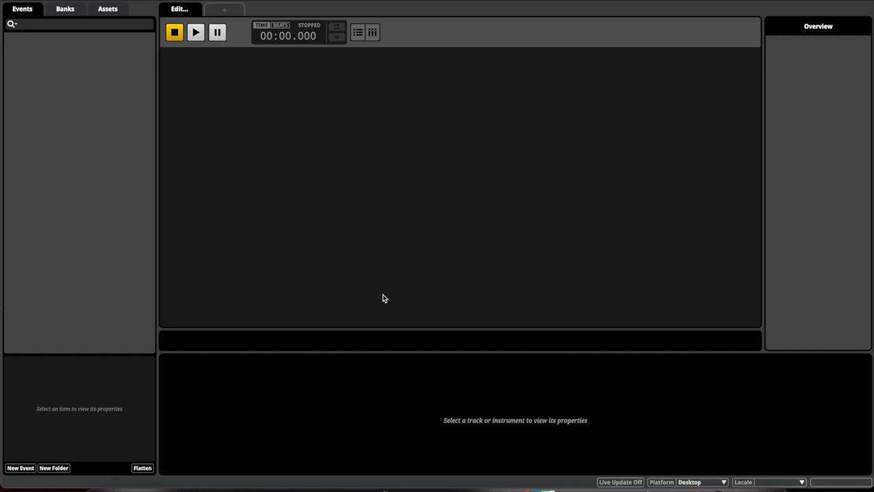
# Play the Ride-on Mower event, raise RPM and Load while listening, then expand Exhaust_Onload's volume automation
pyautogui.click(656, 452)
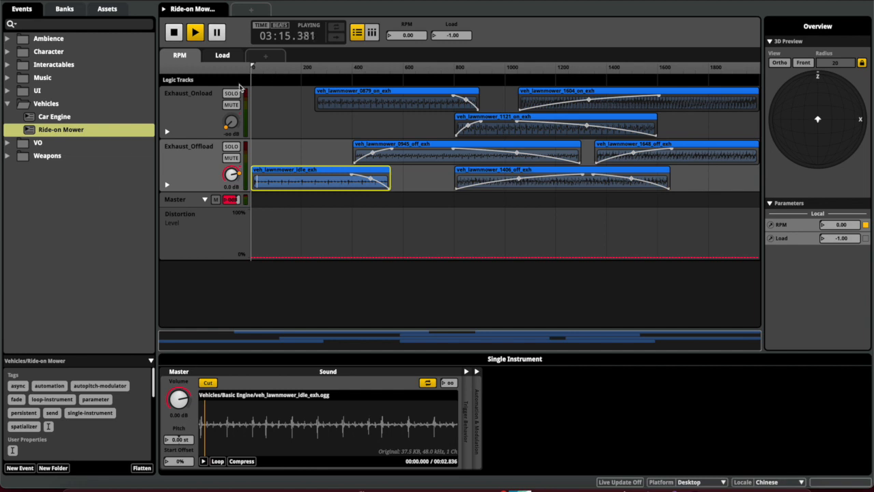
pyautogui.press('space')
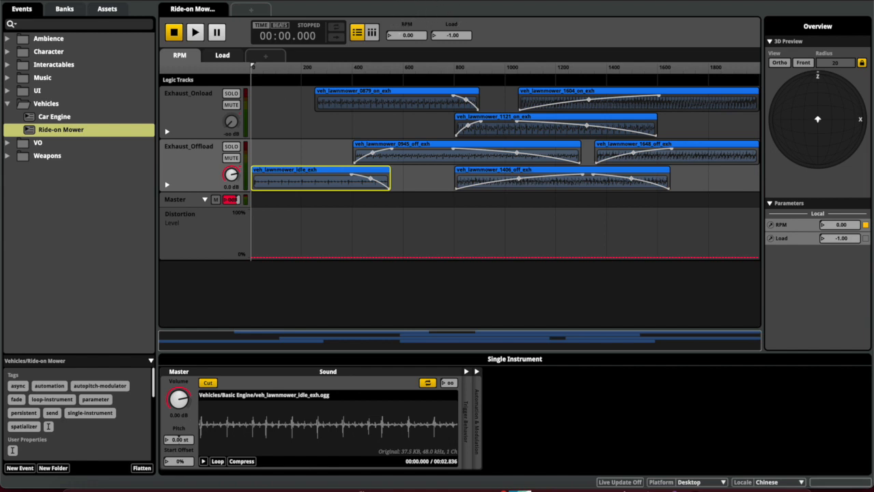
pyautogui.press('space')
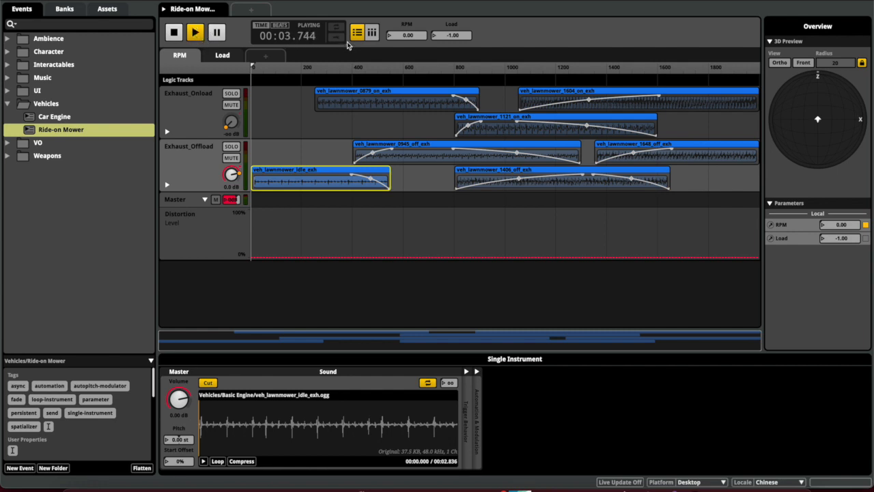
pyautogui.moveTo(416, 36); pyautogui.dragTo(416, 5)
pyautogui.moveTo(451, 36); pyautogui.dragTo(419, 84)
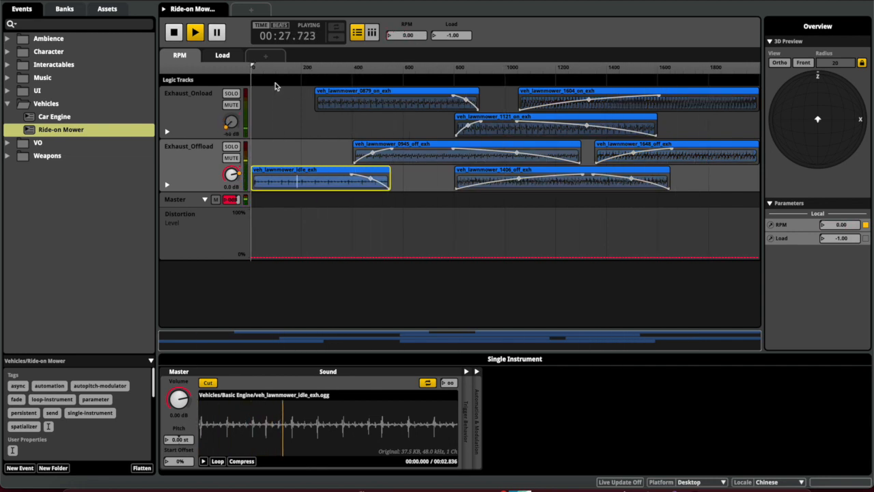
pyautogui.click(167, 132)
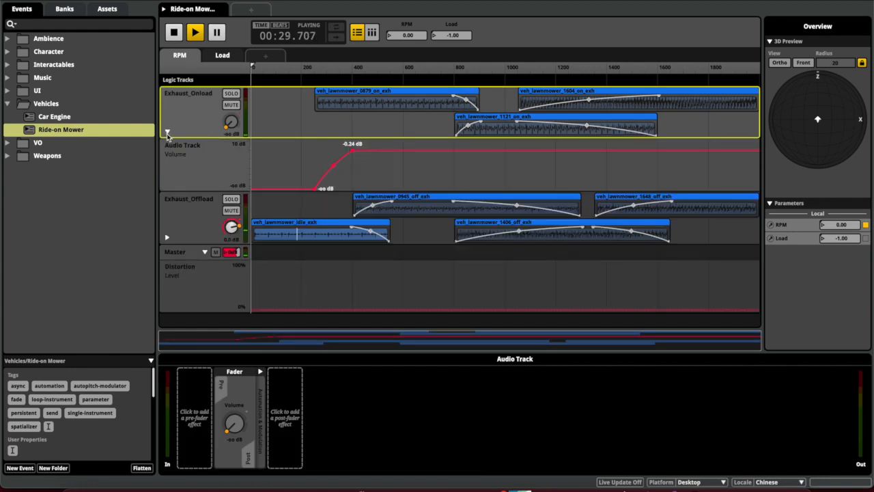
# Compare the Load and RPM sheets, then collapse Exhaust_Onload's automation and expand and select Exhaust_Offload
pyautogui.click(224, 55)
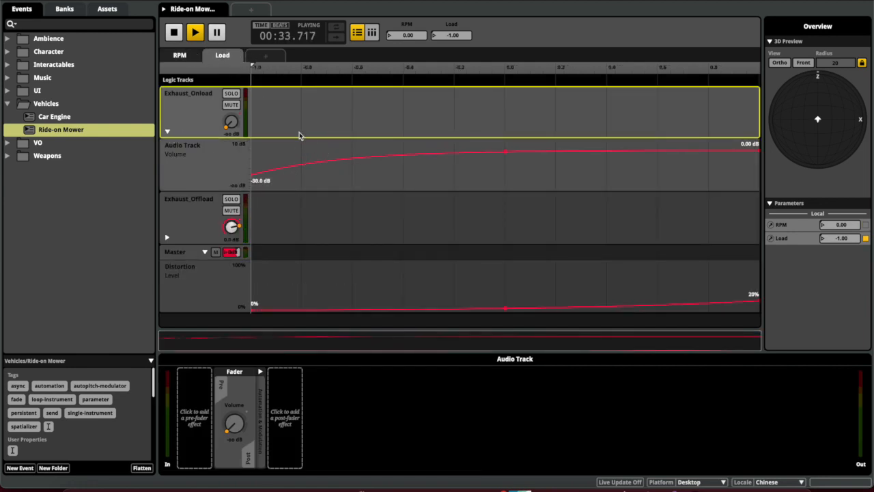
pyautogui.click(193, 56)
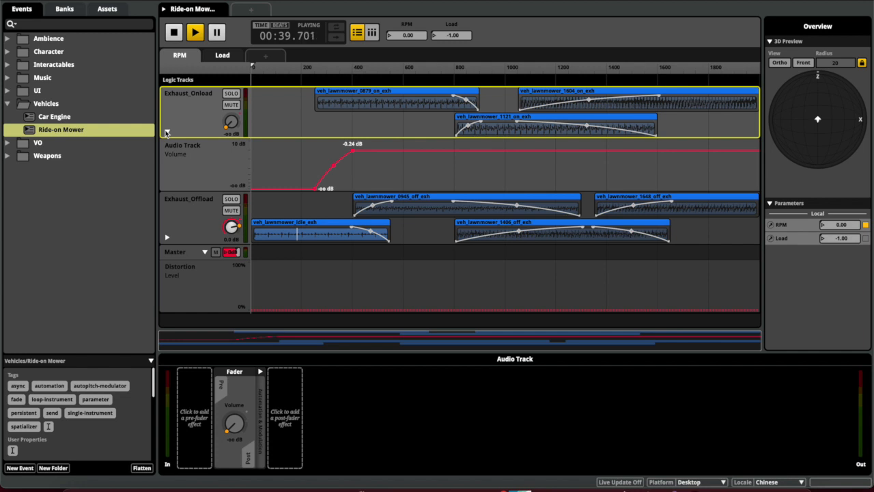
pyautogui.click(167, 132)
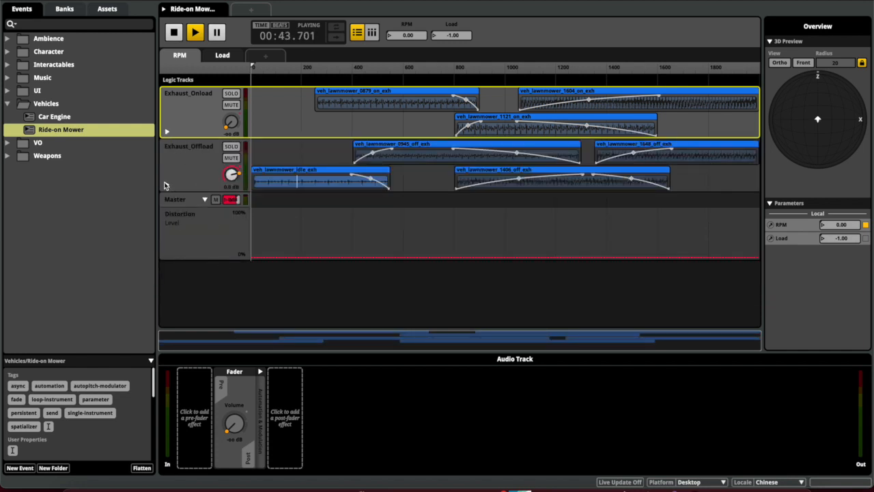
pyautogui.click(166, 184)
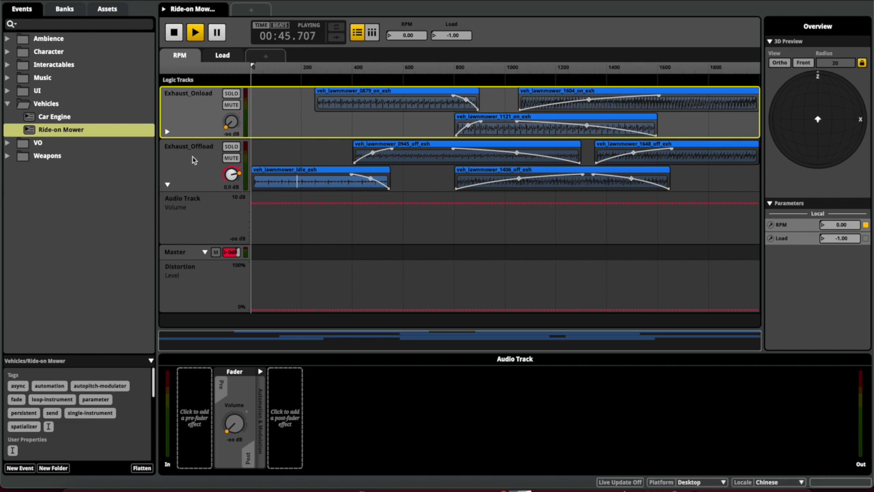
pyautogui.click(192, 160)
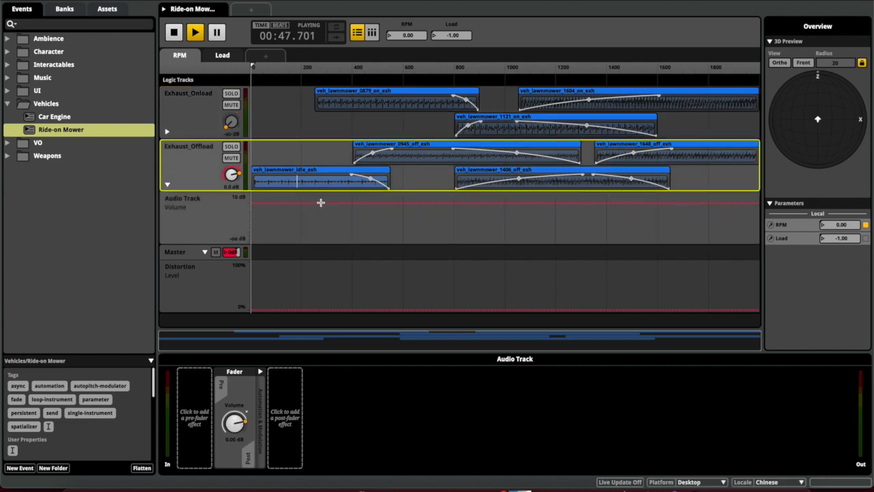
# On the Load sheet, toggle playback, sweep Load up and back to minimum, raise RPM to about 1.3k, then return to the RPM sheet
pyautogui.click(224, 56)
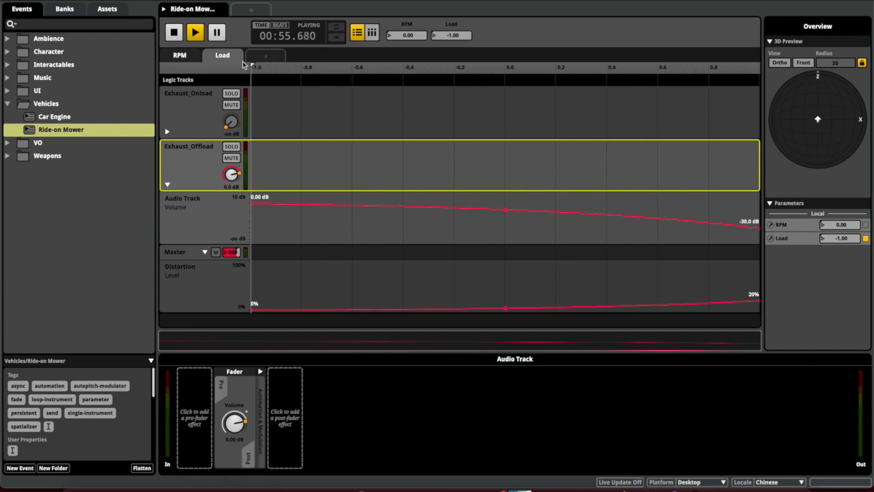
pyautogui.press('space')
pyautogui.press('space')
pyautogui.moveTo(252, 67); pyautogui.dragTo(758, 67)
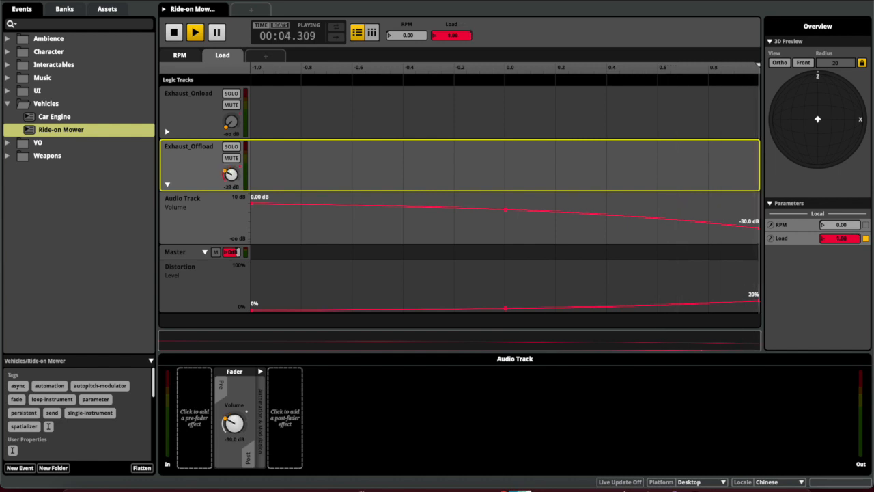
pyautogui.moveTo(453, 37); pyautogui.dragTo(452, 104)
pyautogui.moveTo(419, 35); pyautogui.dragTo(418, 3)
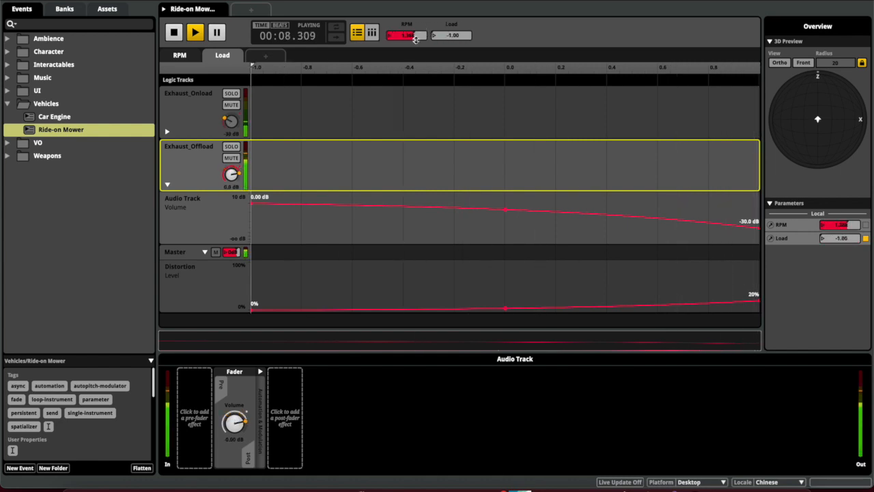
pyautogui.click(190, 60)
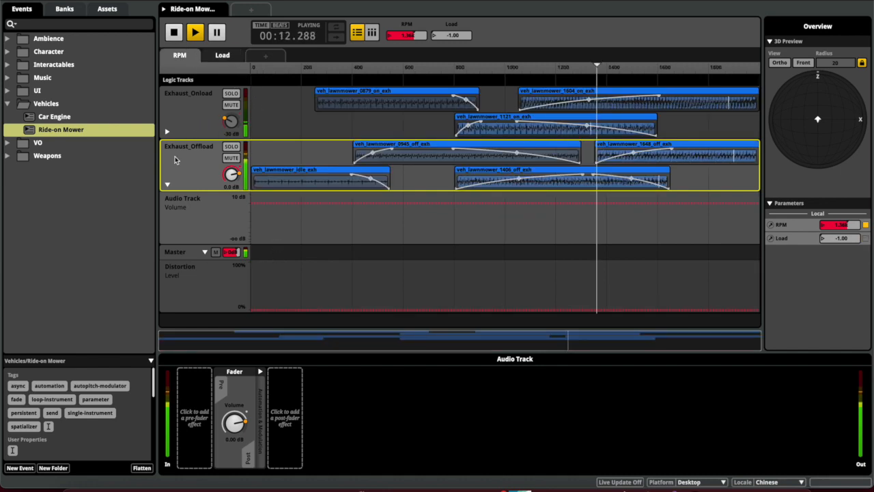
# Toggle the Exhaust_Onload and Exhaust_Offload automation lanes and show the Load sheet with Exhaust_Offload's lane expanded
pyautogui.click(168, 132)
pyautogui.click(167, 132)
pyautogui.click(167, 185)
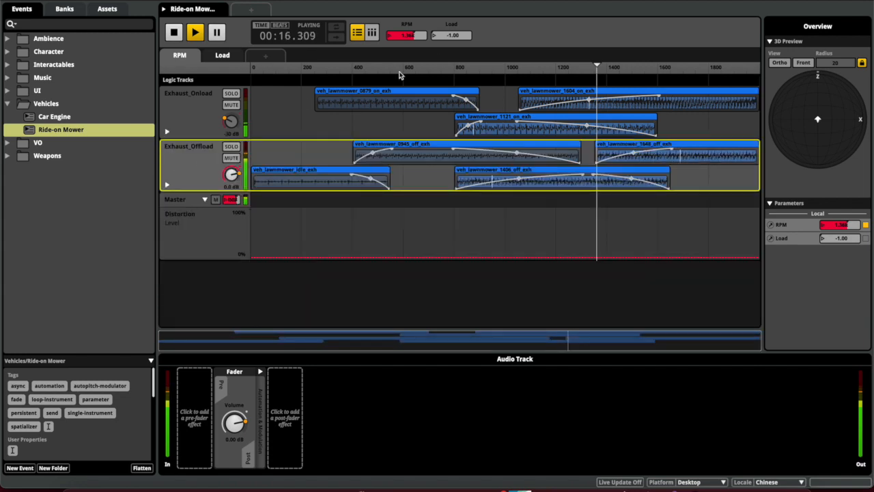
pyautogui.click(222, 55)
pyautogui.click(168, 186)
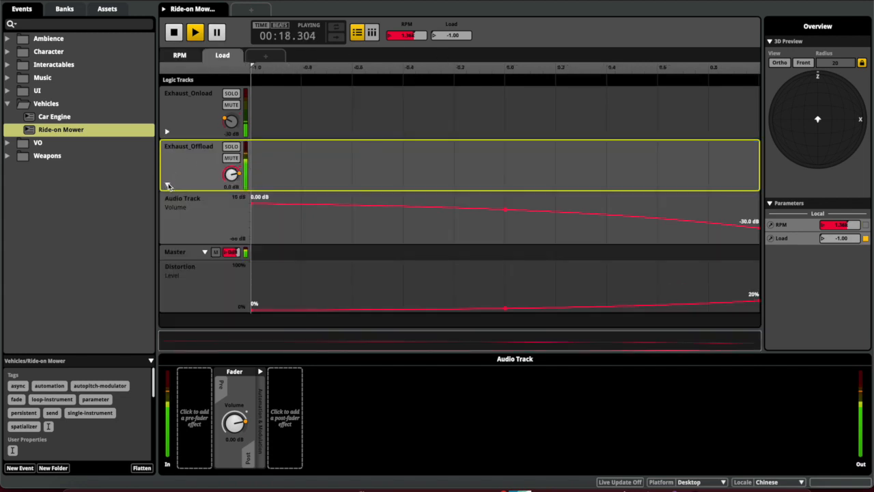
# Audition RPM at about 1.81k while moving Load through -0.53, -0.20, -1.00 and -0.81
pyautogui.moveTo(398, 33); pyautogui.dragTo(399, 15)
pyautogui.moveTo(452, 36); pyautogui.dragTo(452, 5)
pyautogui.click(167, 131)
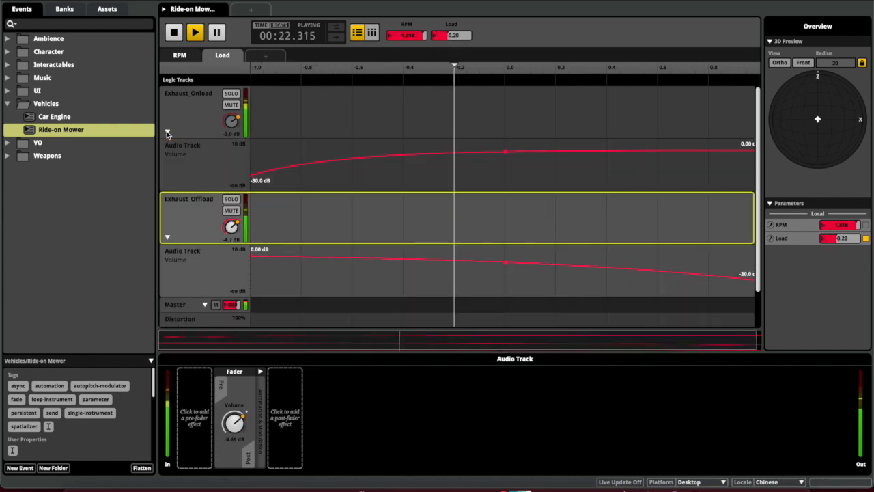
pyautogui.moveTo(453, 35); pyautogui.dragTo(452, 66)
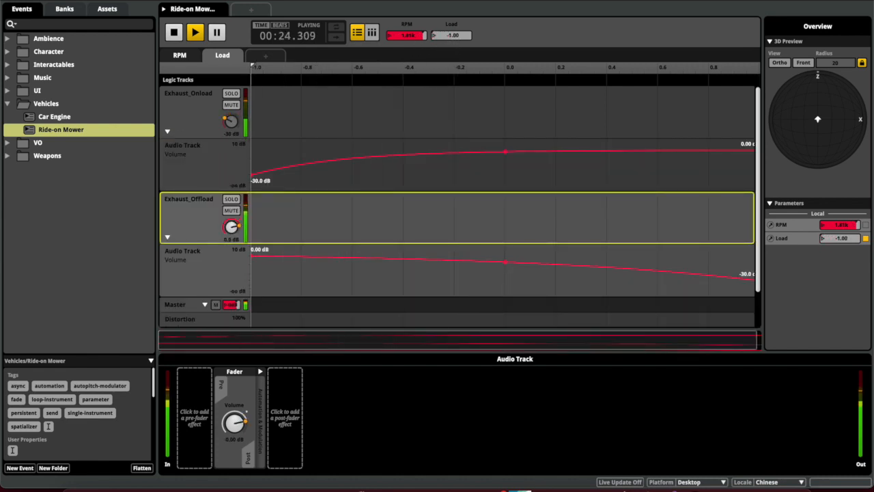
pyautogui.moveTo(447, 35); pyautogui.dragTo(412, 36)
# Return to the RPM sheet, stop playback, and collapse both exhaust tracks' automation lanes
pyautogui.click(194, 56)
pyautogui.press('space')
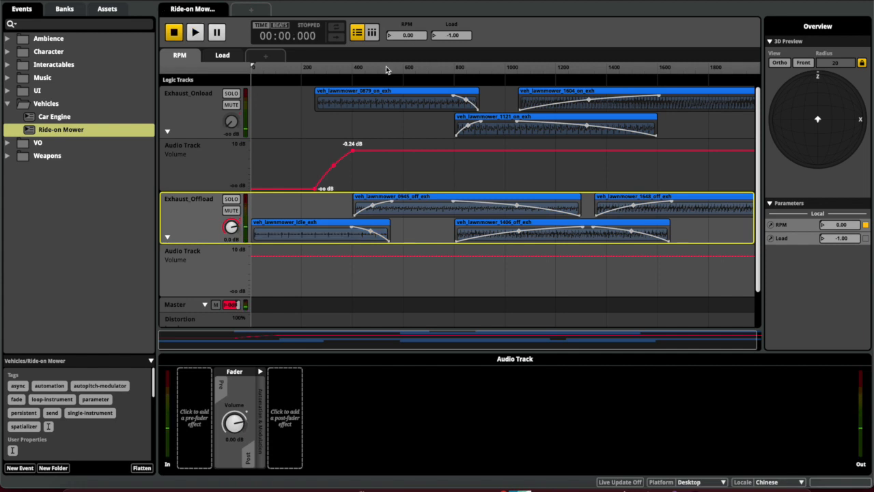
pyautogui.click(167, 132)
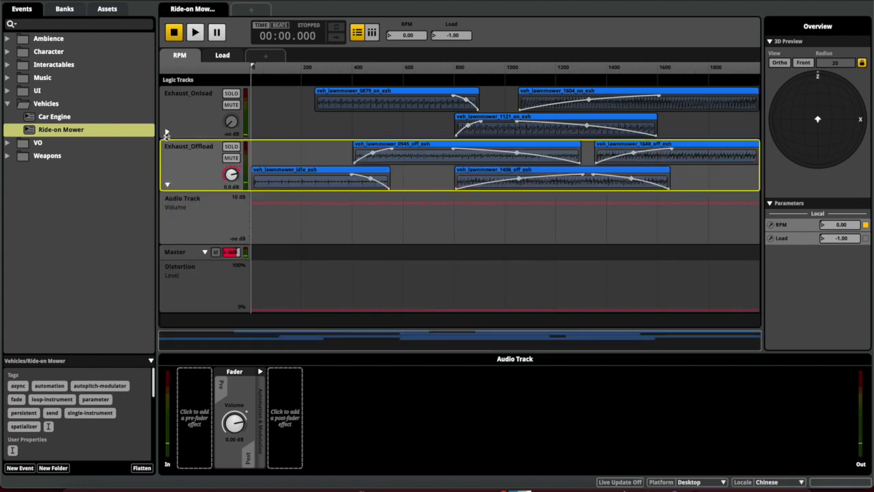
pyautogui.click(167, 186)
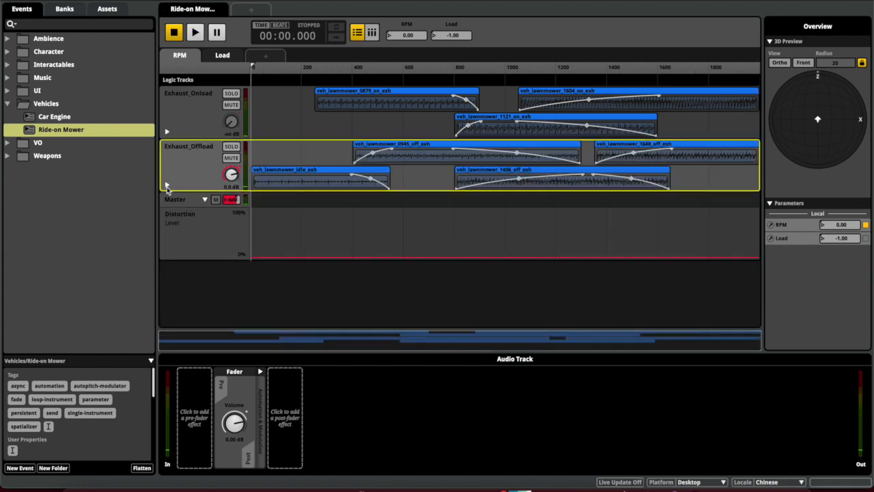
# In Unity, add an FMOD Studio Listener to Main Camera via the 'fmod' component search
pyautogui.click(749, 476)
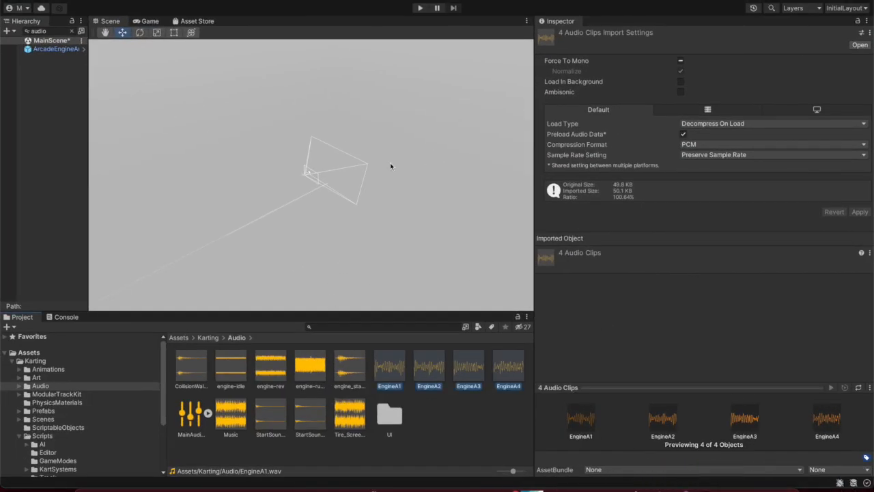
pyautogui.click(31, 352)
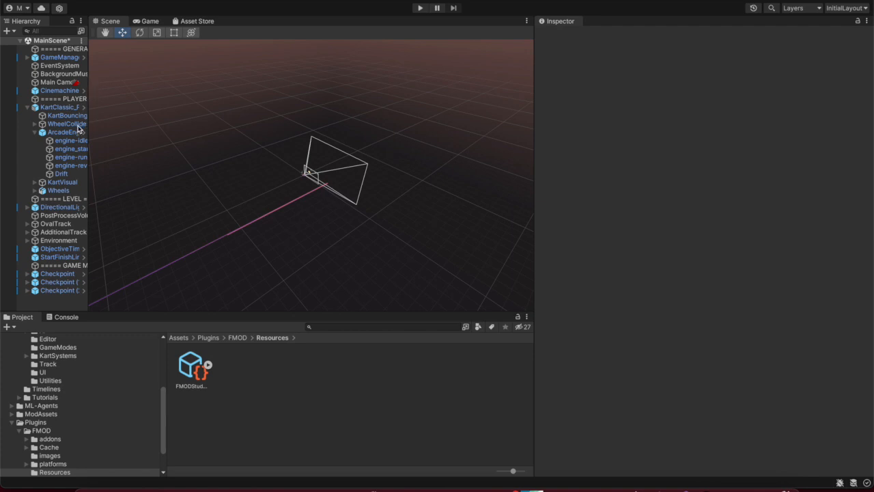
pyautogui.click(53, 82)
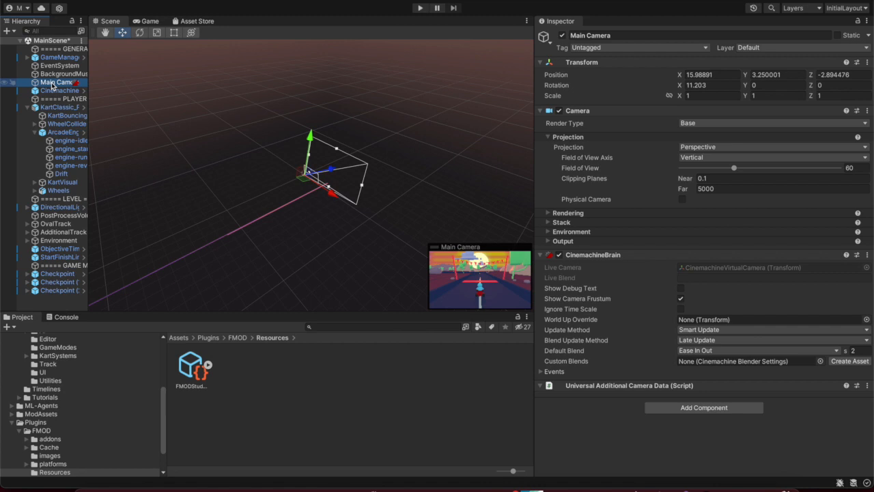
pyautogui.click(53, 83)
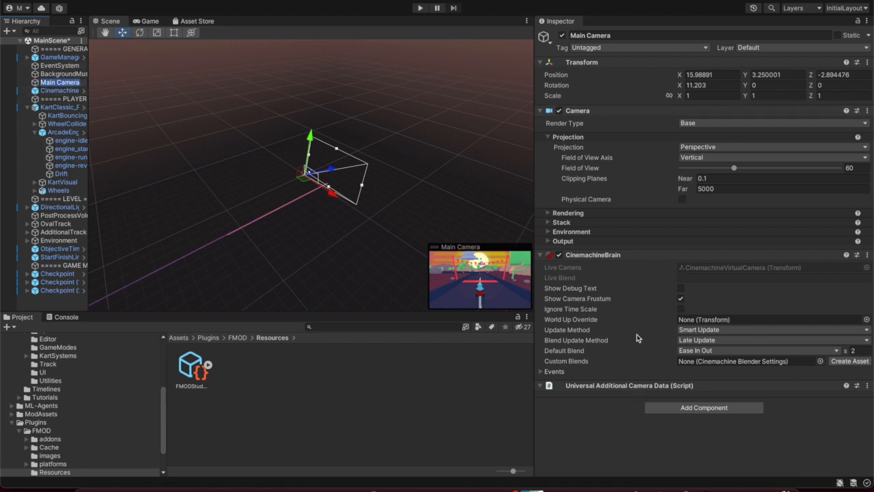
pyautogui.click(682, 409)
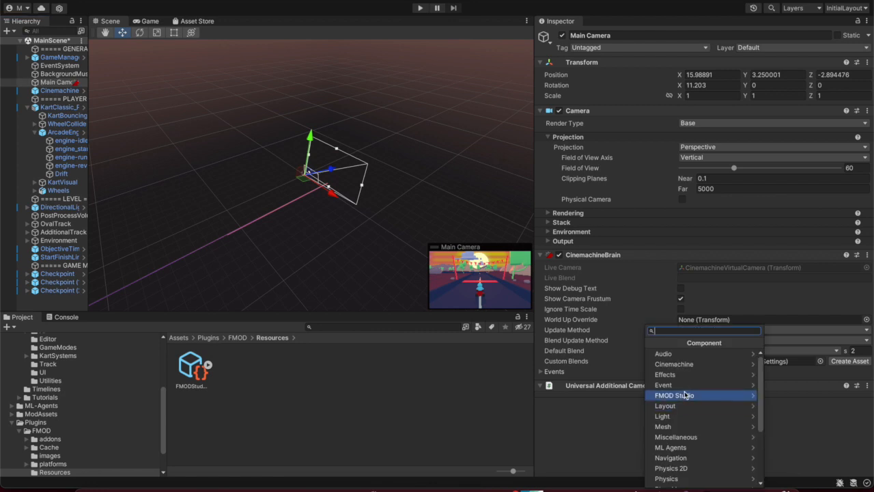
pyautogui.write('fmod')
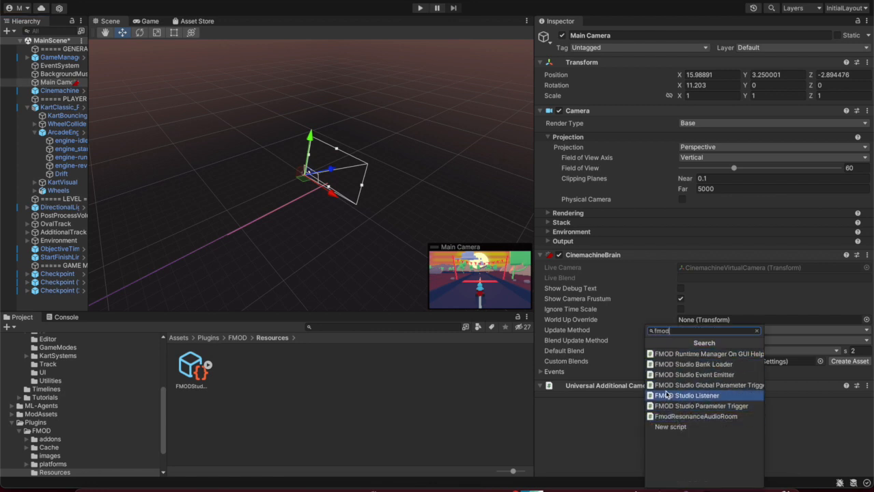
pyautogui.click(667, 395)
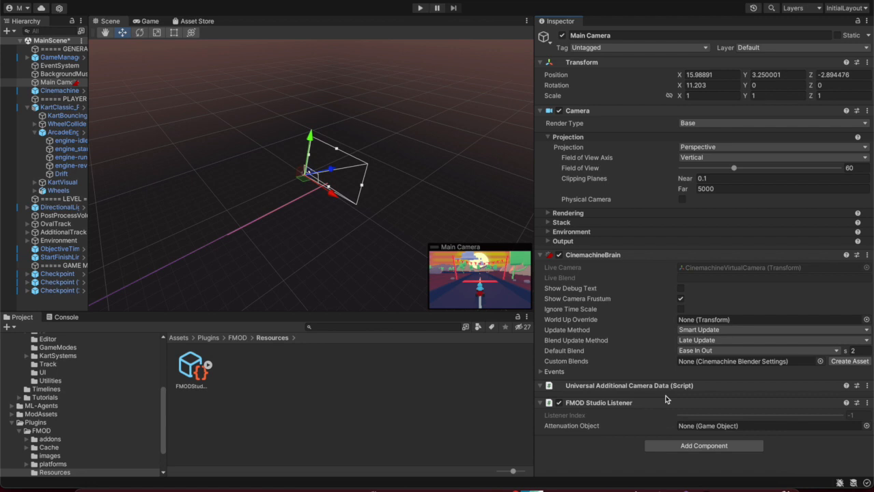
# Run Play mode, drive the kart with W, A and D, then stop and check the Console
pyautogui.click(419, 9)
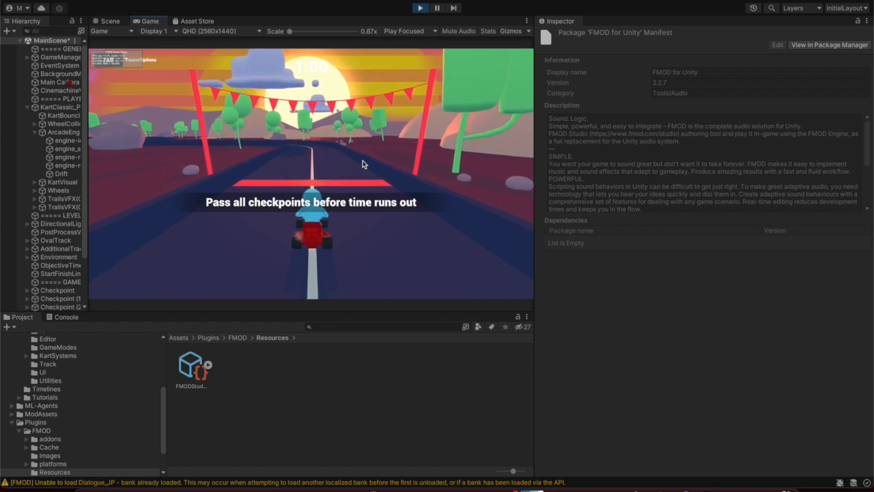
pyautogui.press('w')
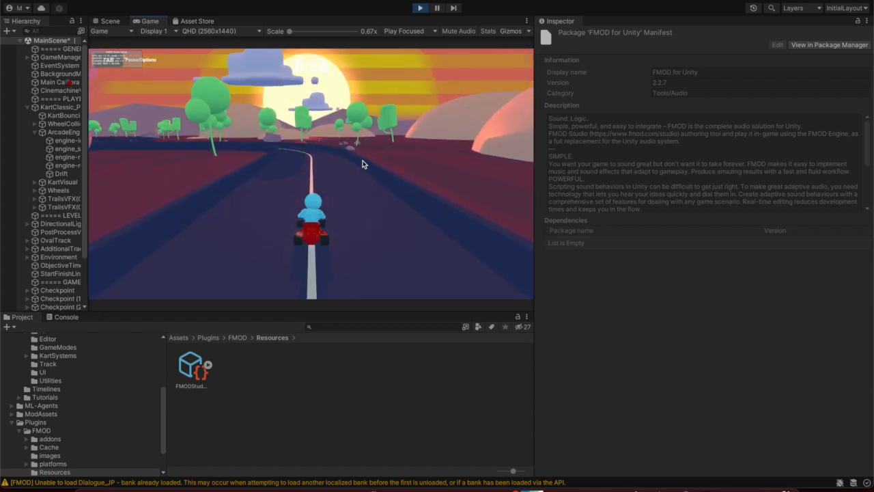
pyautogui.press('a')
pyautogui.press('d')
pyautogui.press('a')
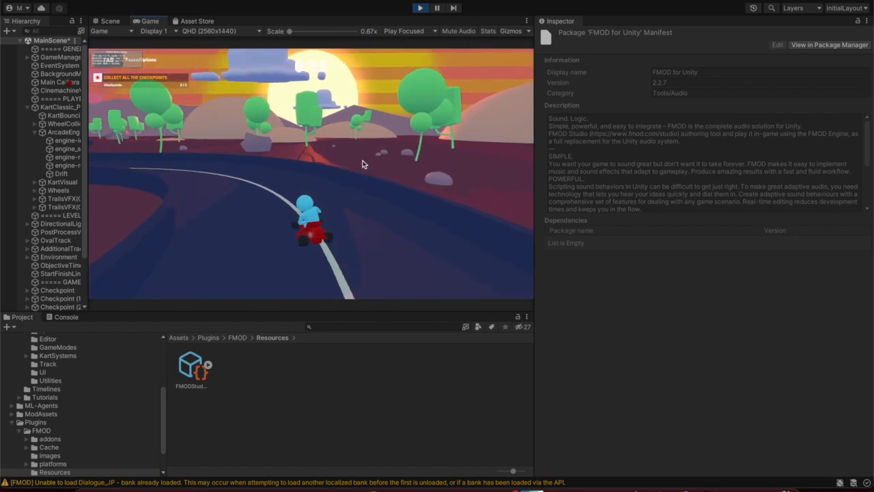
pyautogui.click(422, 9)
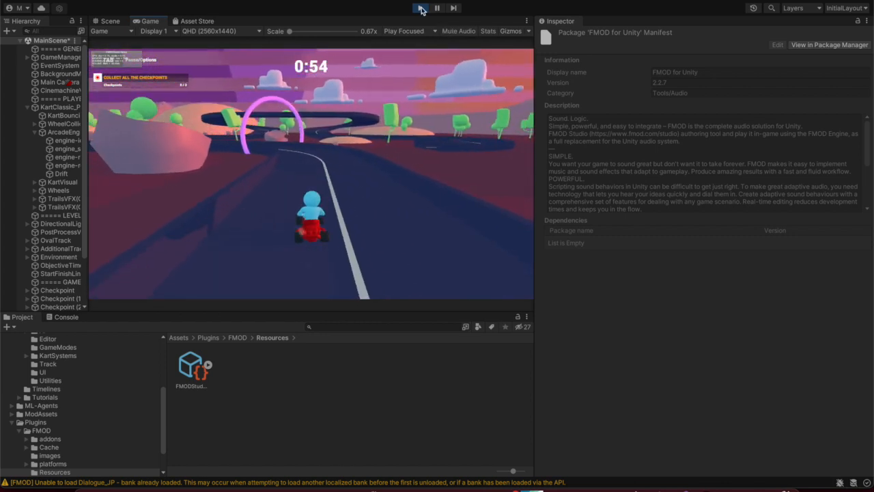
pyautogui.click(65, 317)
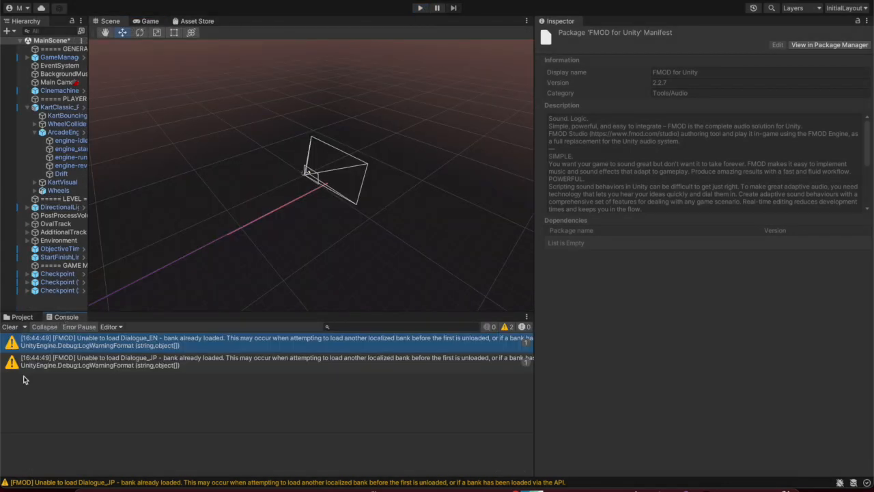
# Clear the Console, select ArcadeEngineAudio in the Hierarchy, and open its Add Component list
pyautogui.click(8, 327)
pyautogui.click(19, 317)
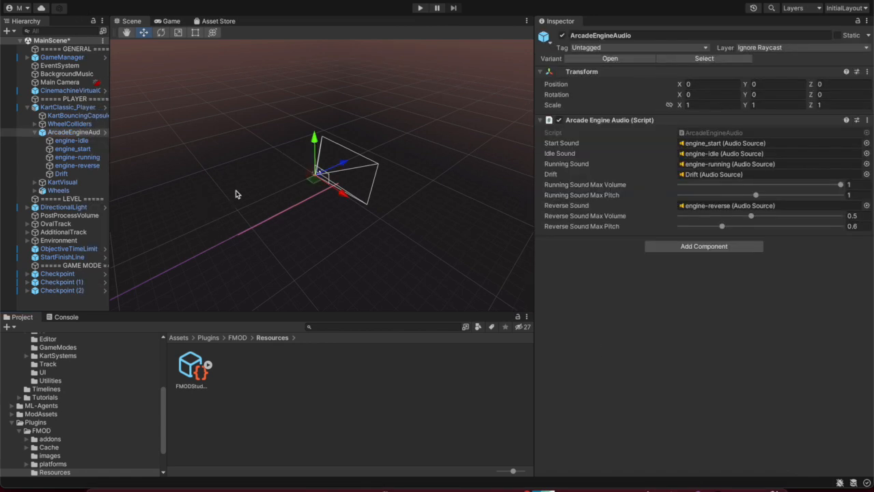
pyautogui.click(68, 124)
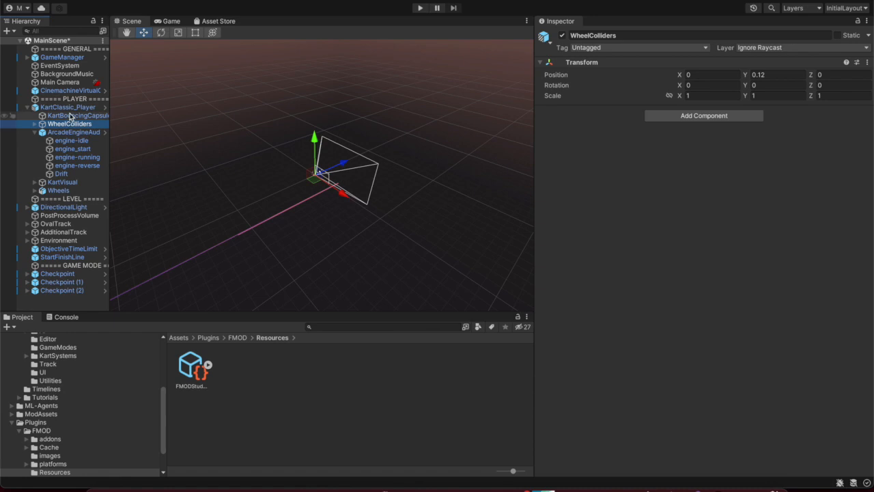
pyautogui.click(69, 116)
pyautogui.click(73, 134)
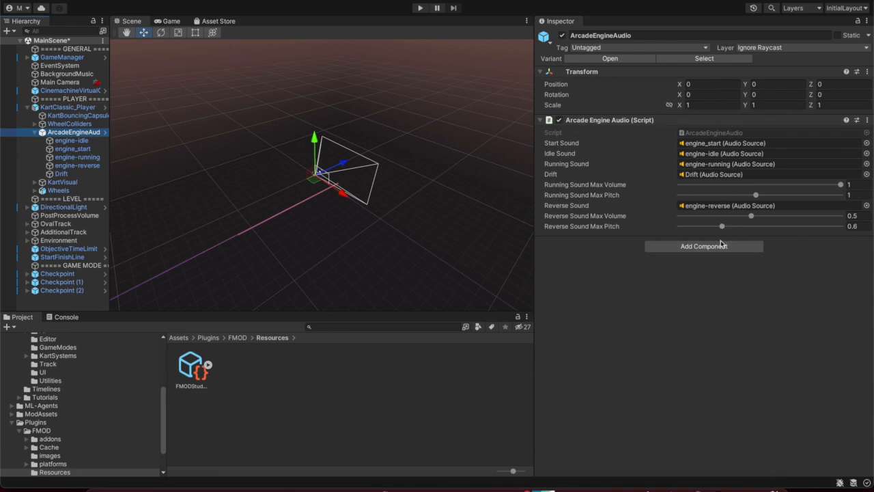
pyautogui.click(709, 247)
# Add an FMOD Studio Event Emitter to ArcadeEngineAudio with Play Event set to Object Start
pyautogui.click(703, 258)
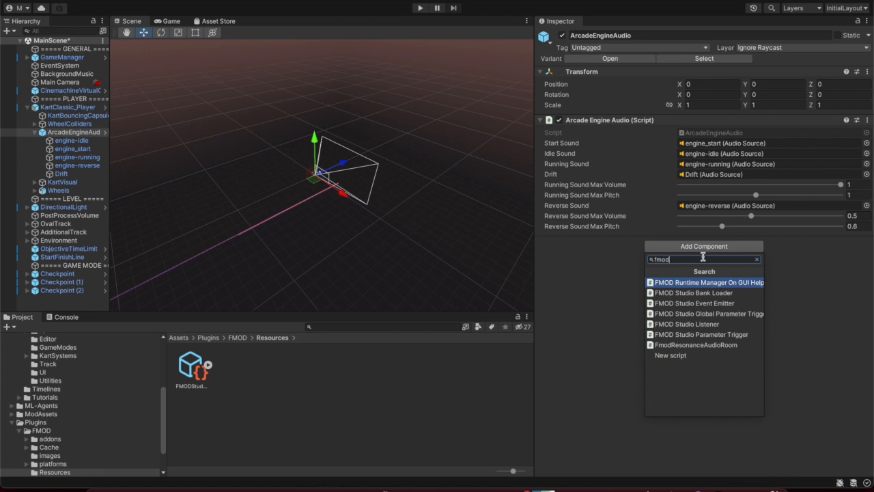
pyautogui.click(719, 302)
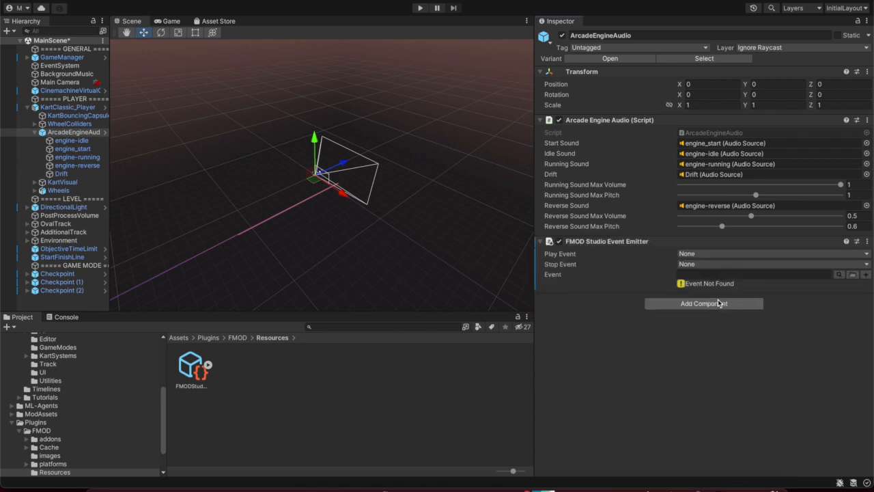
pyautogui.click(718, 255)
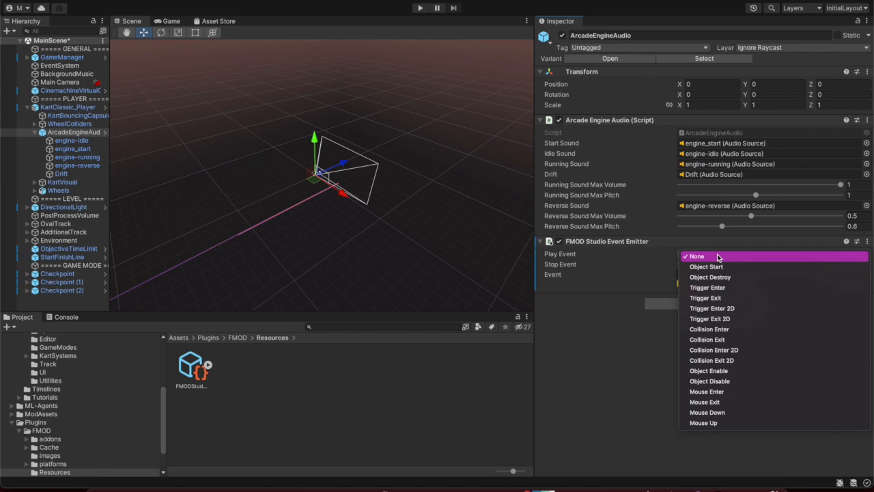
pyautogui.click(717, 257)
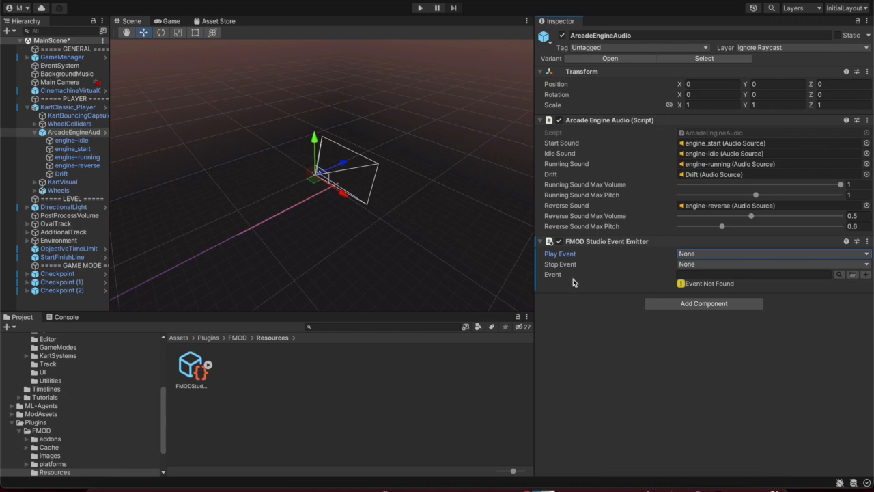
pyautogui.click(711, 258)
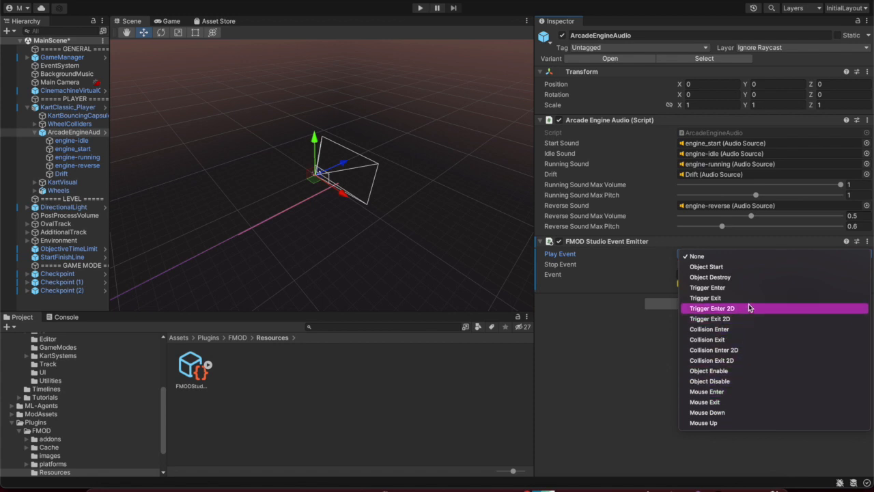
pyautogui.click(760, 268)
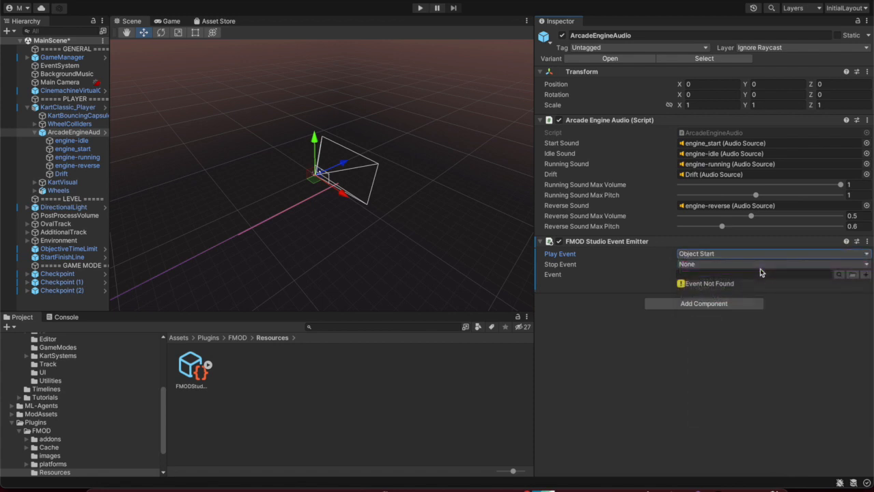
# Assign the Vehicles > Ride-on Mower event to the emitter, then return to FMOD Studio
pyautogui.click(840, 274)
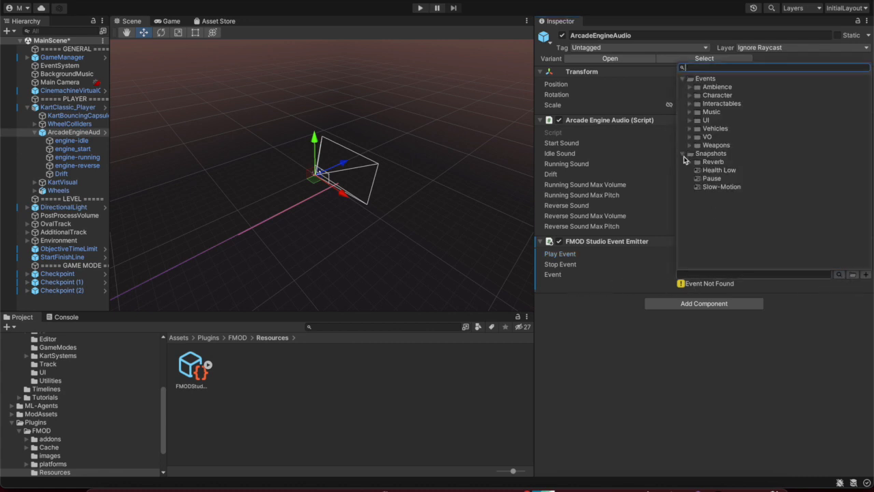
pyautogui.click(690, 128)
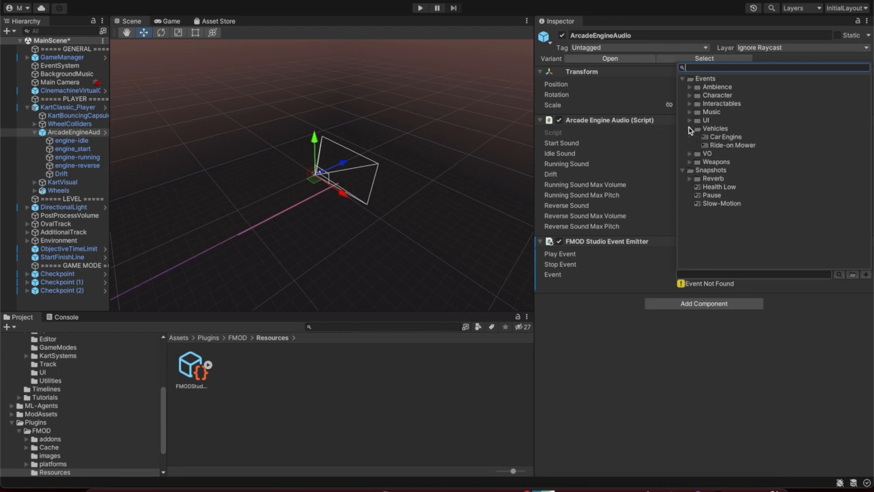
pyautogui.click(729, 145)
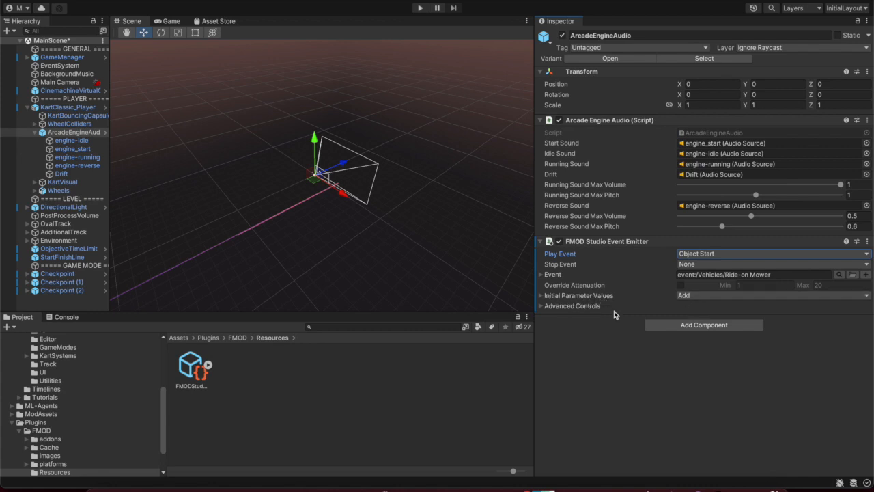
pyautogui.click(793, 480)
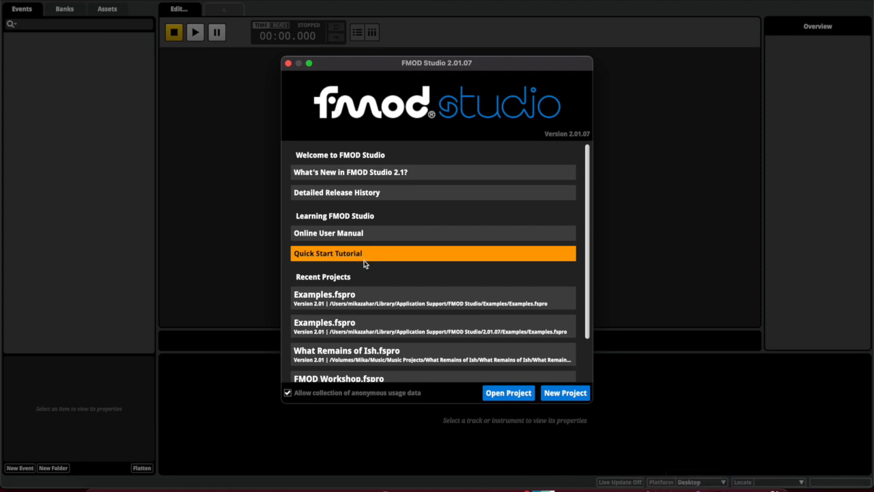
# Dismiss the missing-project error, open the Examples project, and open the Vehicles > Ride-on Mower event
pyautogui.click(367, 300)
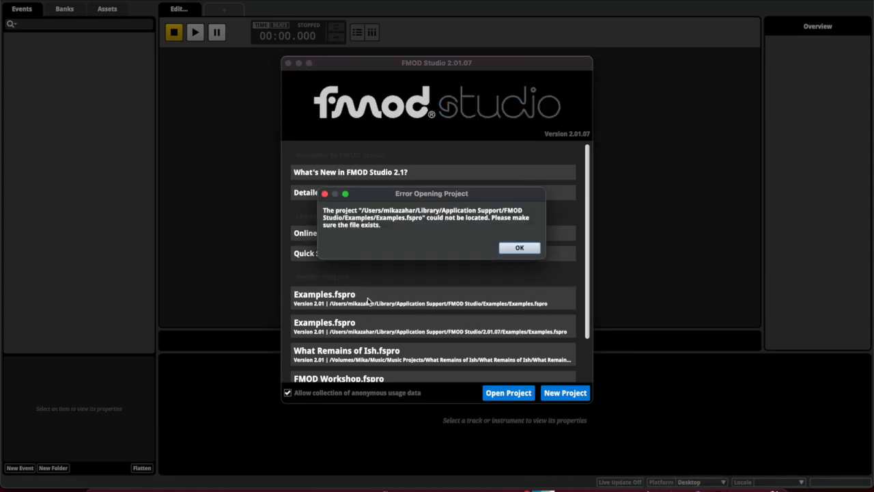
pyautogui.click(521, 248)
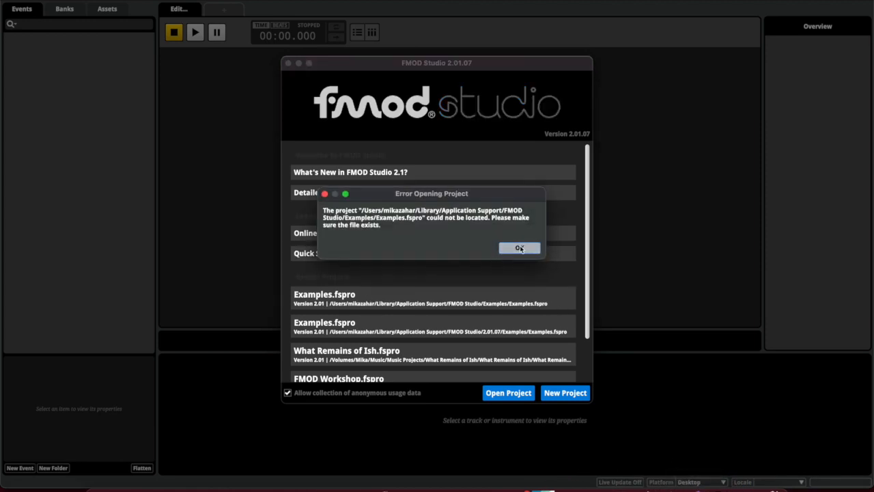
pyautogui.click(373, 326)
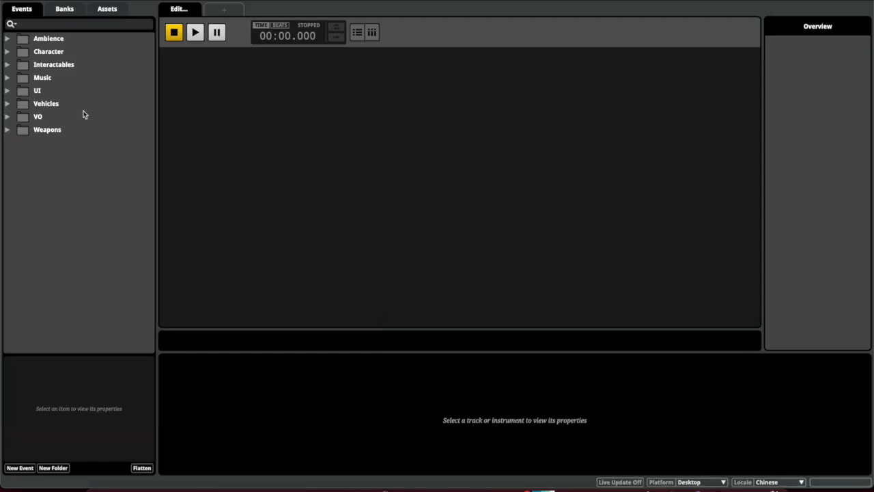
pyautogui.click(8, 104)
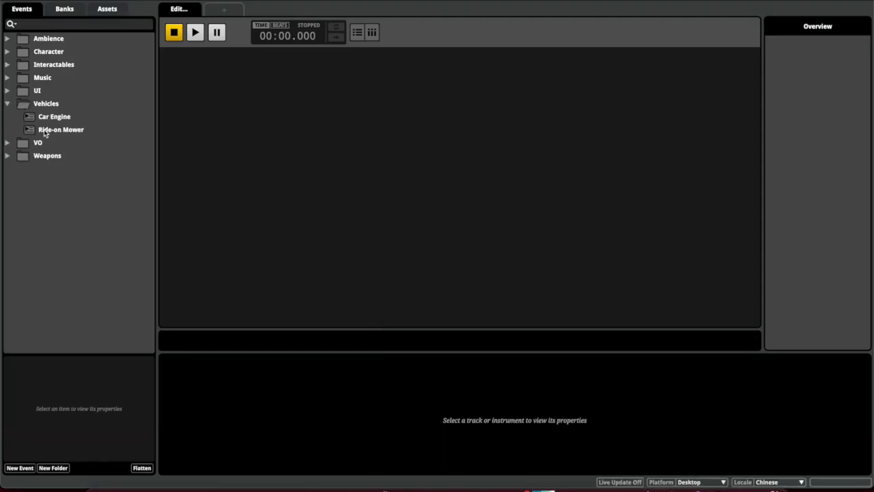
pyautogui.click(44, 130)
# Sweep RPM up to maximum, back to 0, and up again to preview the engine sound
pyautogui.moveTo(252, 66); pyautogui.dragTo(759, 66)
pyautogui.moveTo(411, 36); pyautogui.dragTo(411, 137)
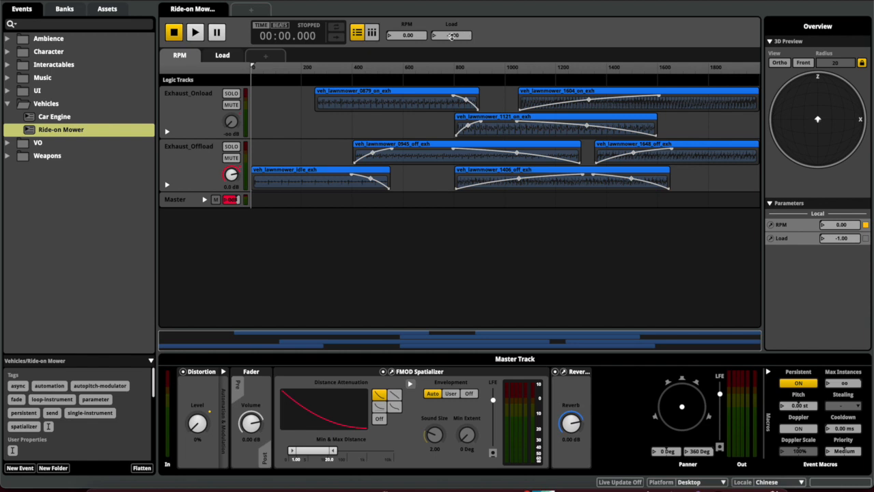
pyautogui.moveTo(411, 35)
pyautogui.mouseDown()
pyautogui.moveTo(411, 2)
pyautogui.moveTo(411, 35)
pyautogui.mouseUp()
# In Unity, add RPM as an initial parameter value on ArcadeEngineAudio's Event Emitter
pyautogui.moveTo(710, 476)
pyautogui.click(668, 472)
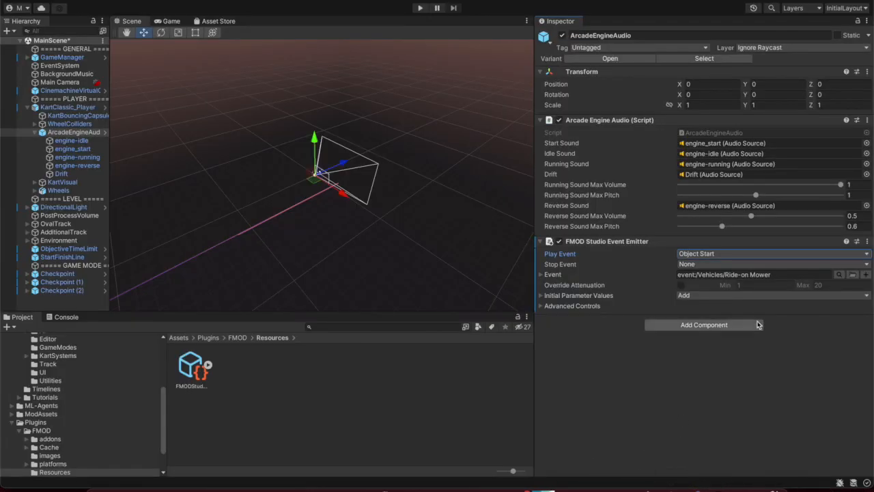
pyautogui.click(721, 295)
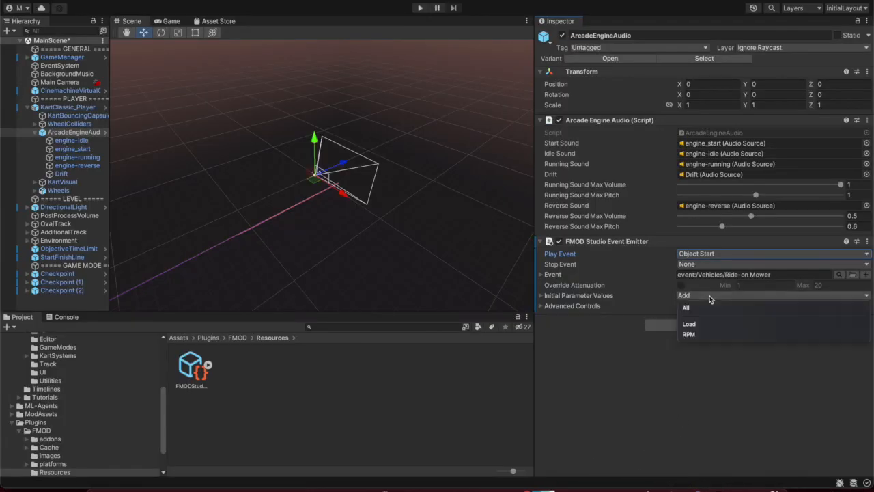
pyautogui.click(706, 335)
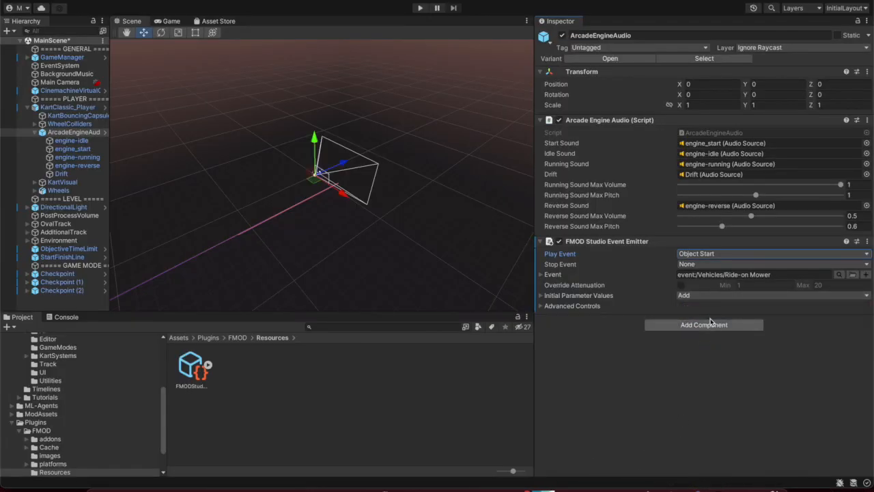
pyautogui.click(696, 298)
pyautogui.click(657, 309)
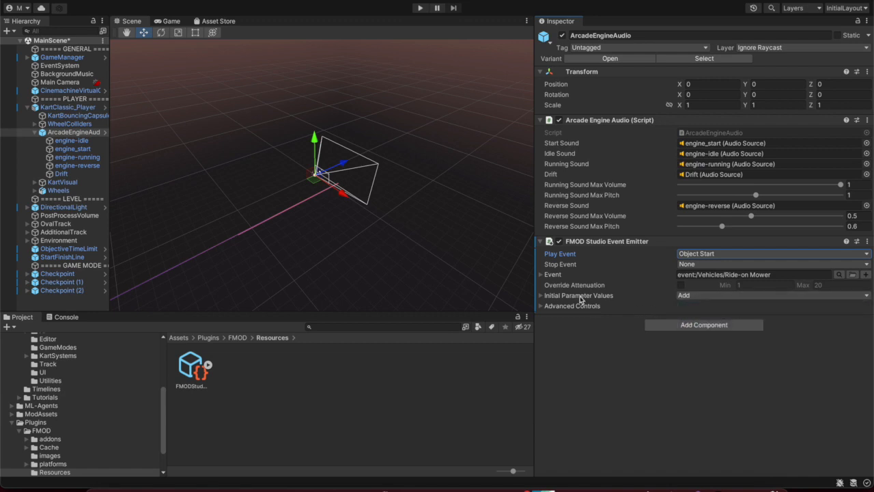
pyautogui.click(543, 295)
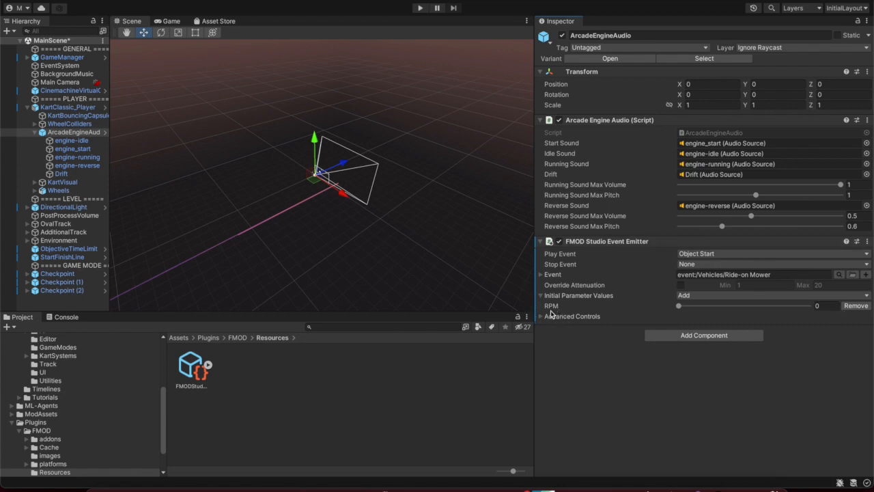
# Set the RPM initial value to 1000 and start Play mode
pyautogui.click(679, 306)
pyautogui.moveTo(679, 308); pyautogui.dragTo(745, 320)
pyautogui.click(828, 307)
pyautogui.write('1000')
pyautogui.press('Return')
pyautogui.click(420, 8)
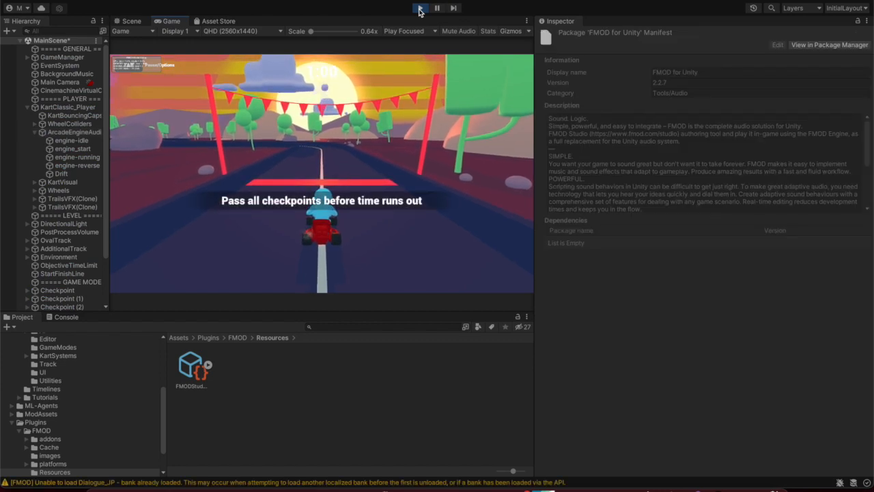
# Drive the kart with W, A and D around the curve past the first checkpoint, then exit Play mode
pyautogui.press('w')
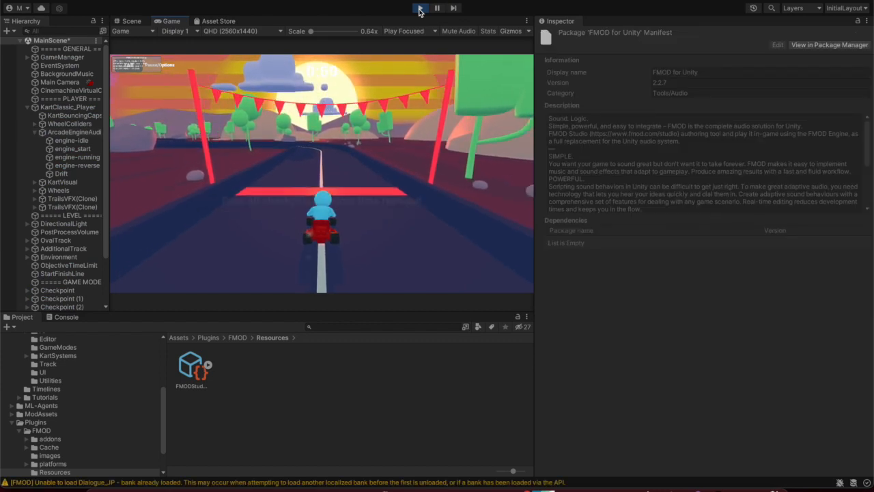
pyautogui.press('d')
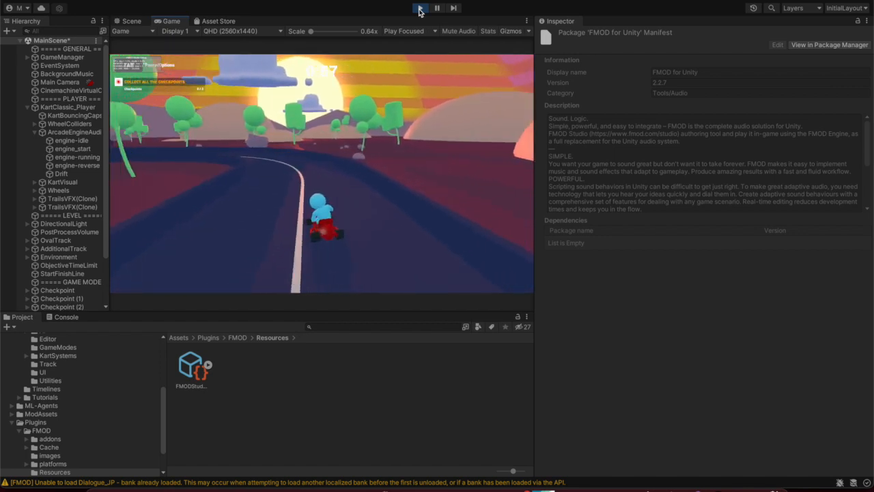
pyautogui.press('a')
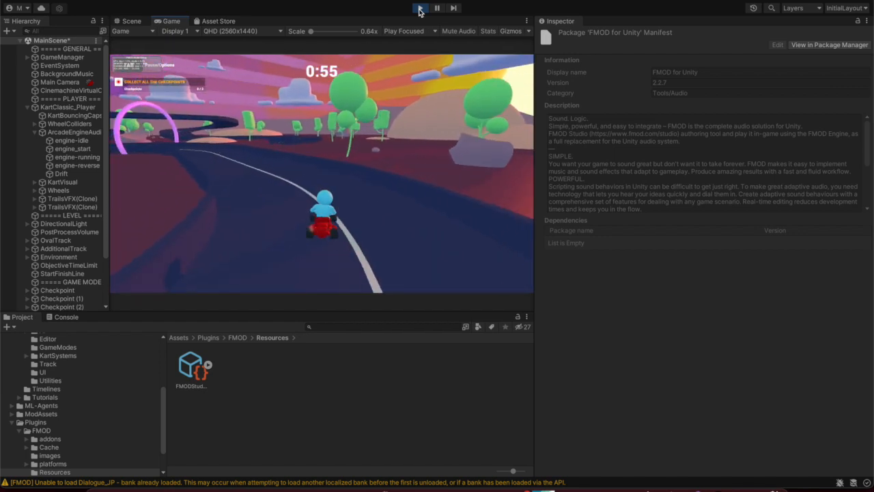
pyautogui.press('a')
pyautogui.press('d')
pyautogui.press('a')
pyautogui.press('d')
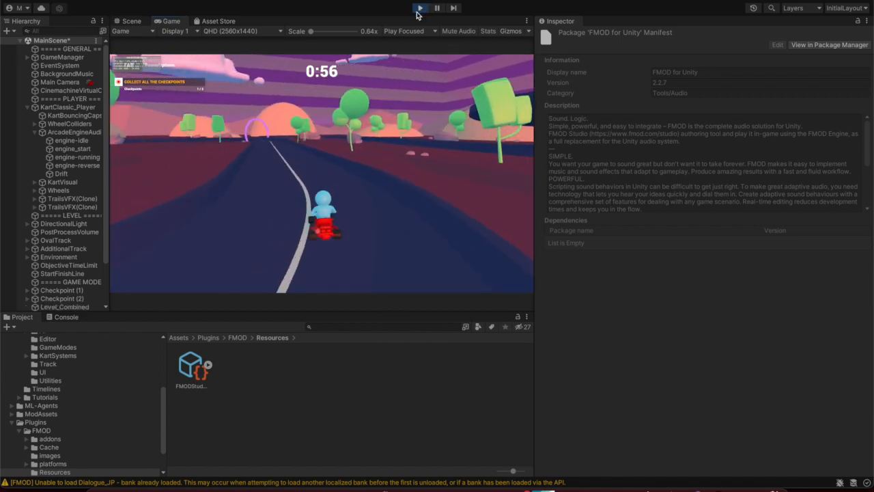
pyautogui.click(420, 9)
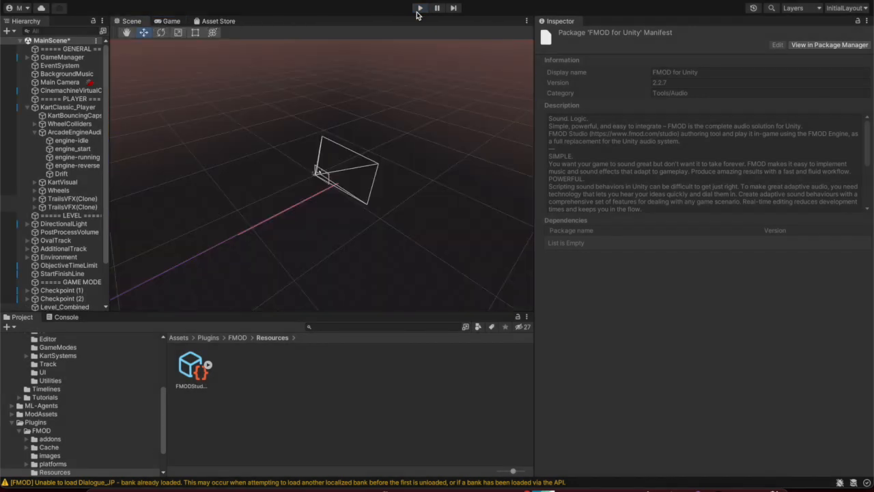
# Drag ArcadeEngineAudio's emitter RPM initial value up to 2000, then enter Play mode
pyautogui.click(84, 184)
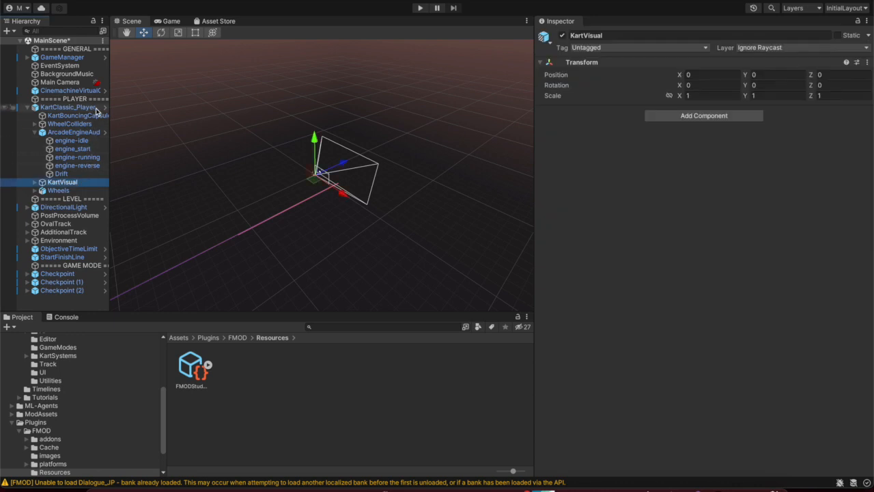
pyautogui.click(68, 132)
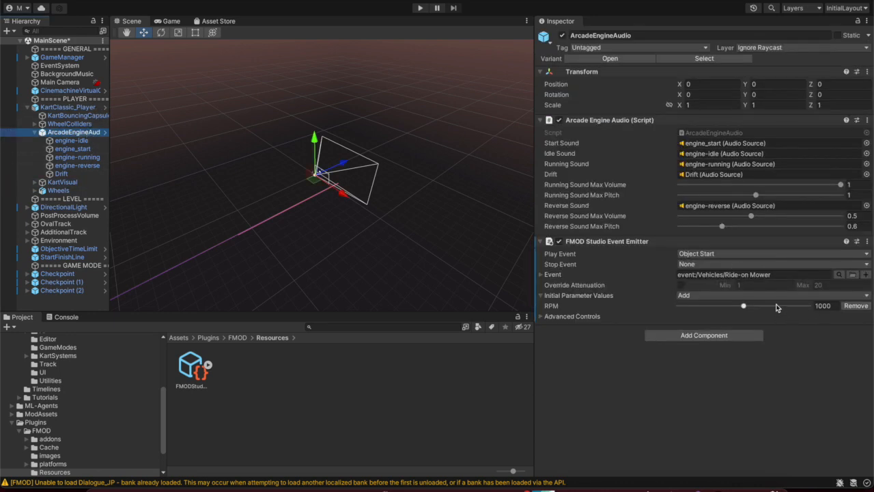
pyautogui.moveTo(744, 311); pyautogui.dragTo(813, 313)
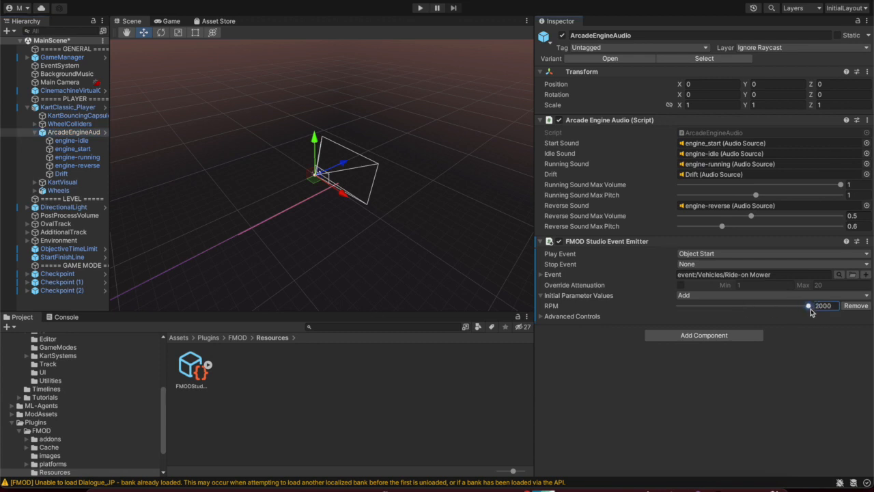
pyautogui.click(421, 7)
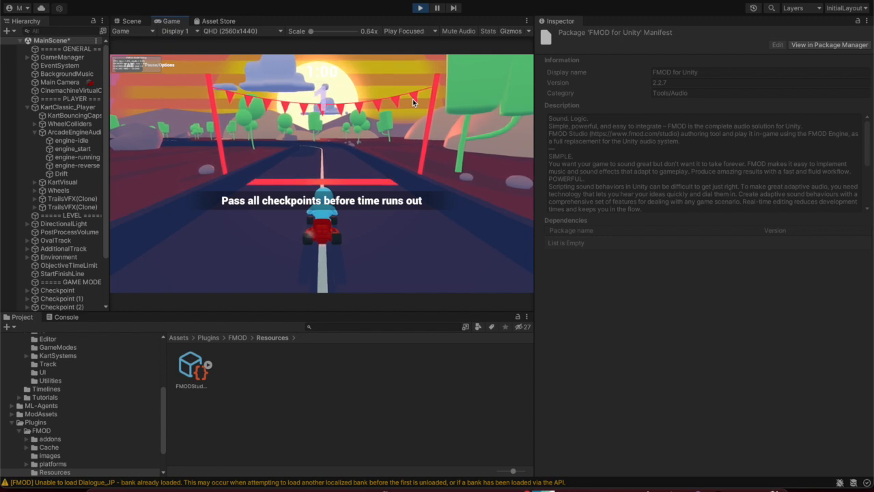
# Drive the kart briefly, exit Play mode, drop the emitter's initial RPM to 28, and replay
pyautogui.press('w')
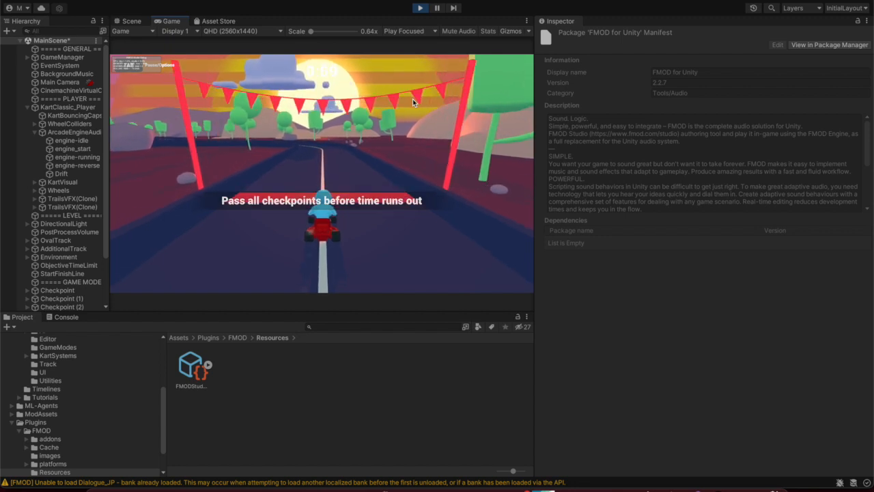
pyautogui.click(421, 8)
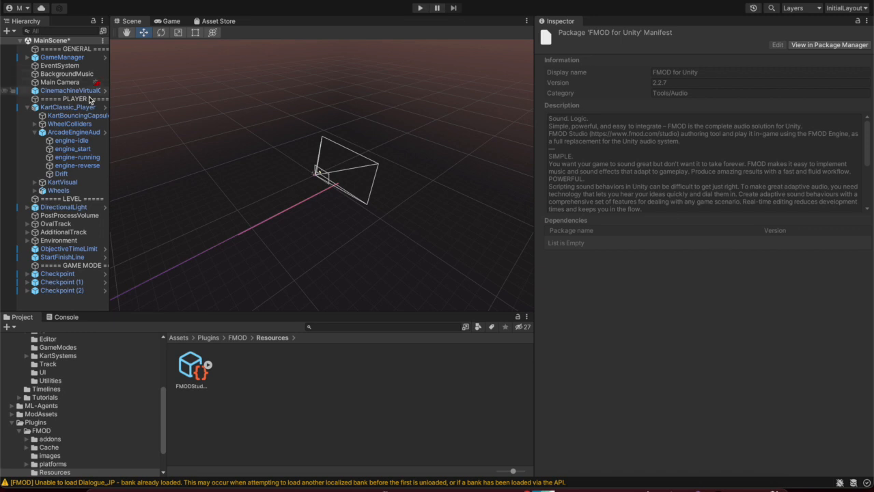
pyautogui.click(27, 132)
pyautogui.moveTo(804, 306); pyautogui.dragTo(680, 312)
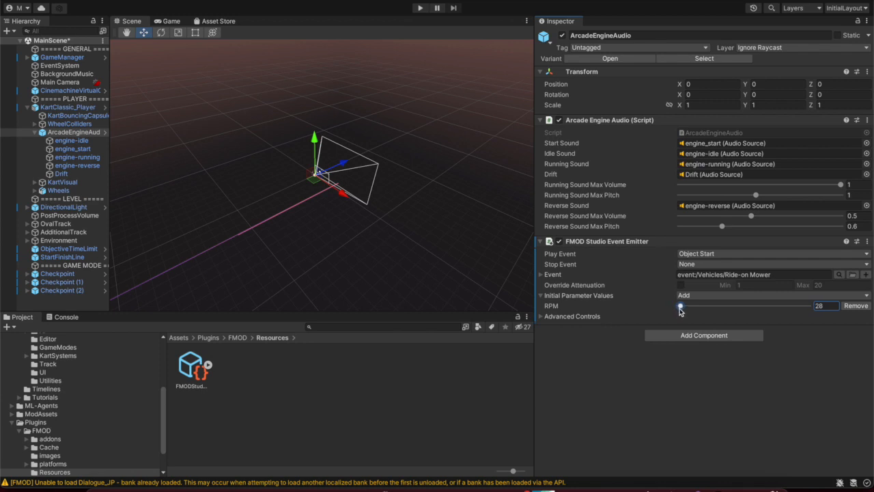
pyautogui.click(420, 8)
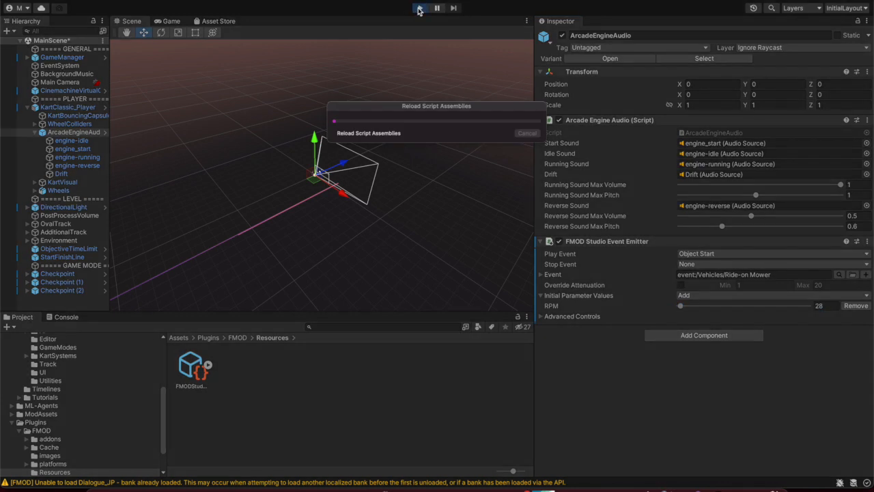
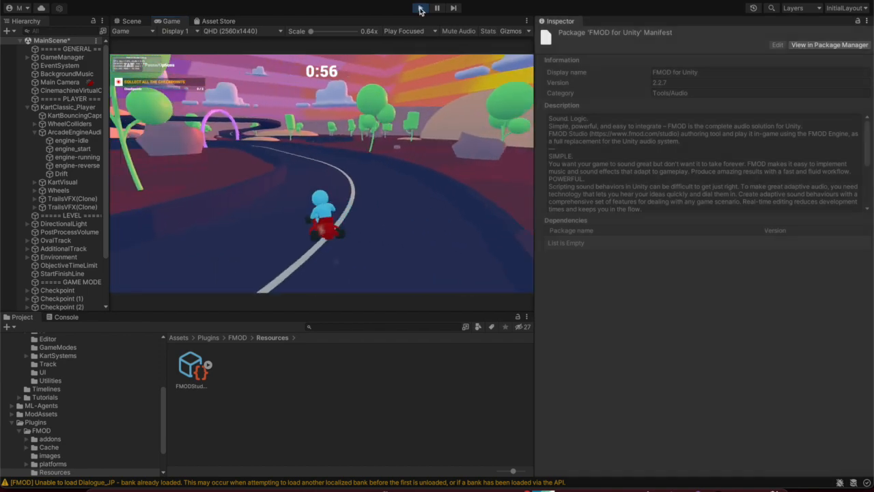
# Stop Play mode and set ArcadeEngineAudio's FMOD emitter initial RPM to 1000
pyautogui.click(421, 8)
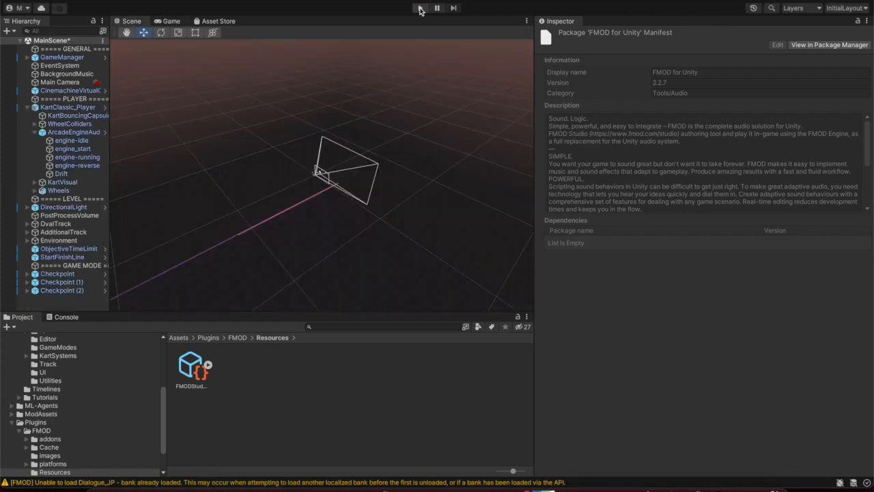
pyautogui.click(61, 132)
pyautogui.moveTo(689, 305); pyautogui.dragTo(738, 321)
pyautogui.click(831, 306)
pyautogui.write('1000')
pyautogui.press('Return')
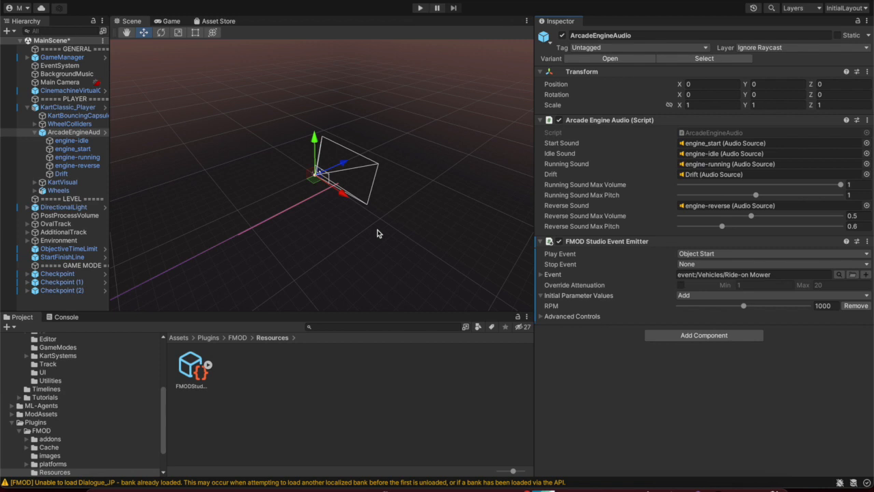
# Browse to Assets > Karting > Scripts and select the KartGame assembly definition
pyautogui.scroll(5, 130, 389)
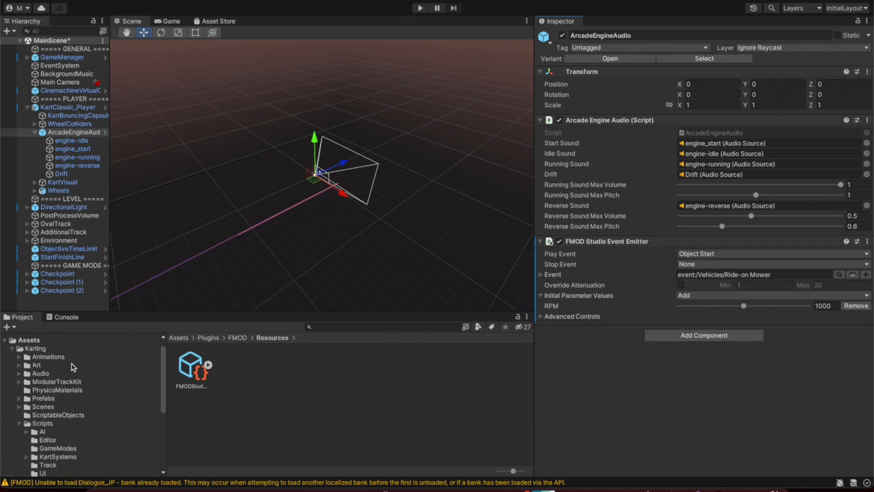
pyautogui.click(65, 340)
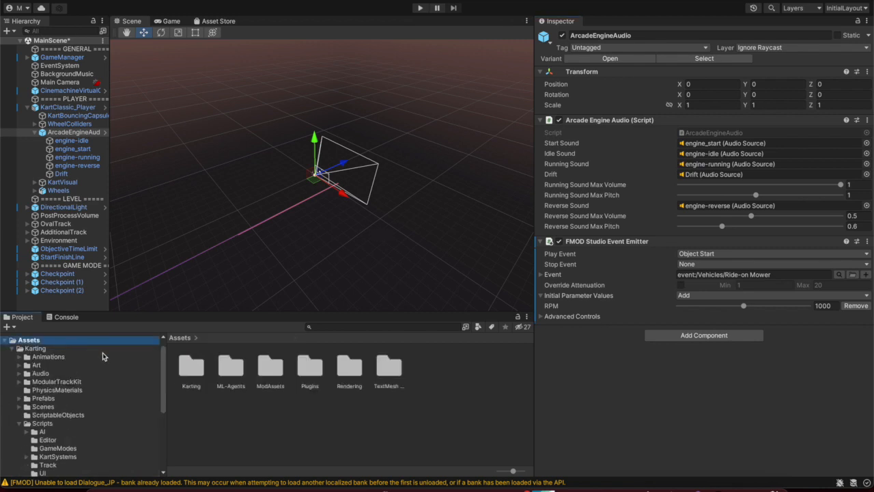
pyautogui.doubleClick(199, 366)
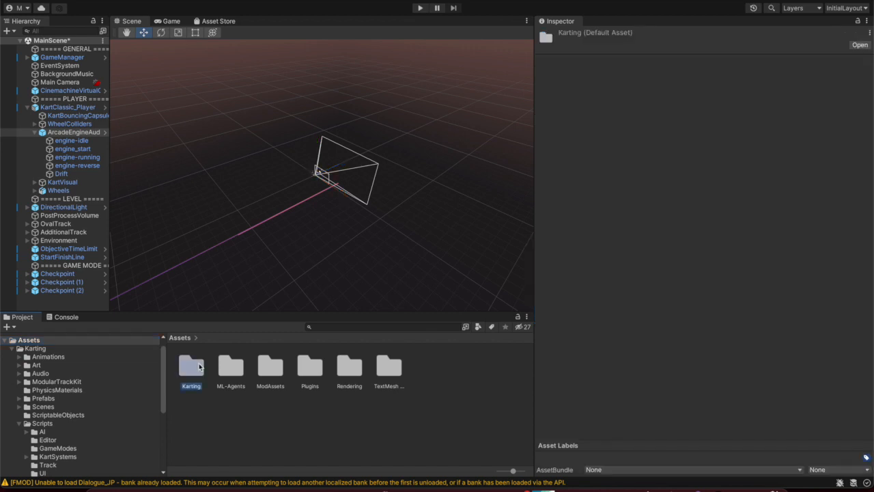
pyautogui.doubleClick(192, 414)
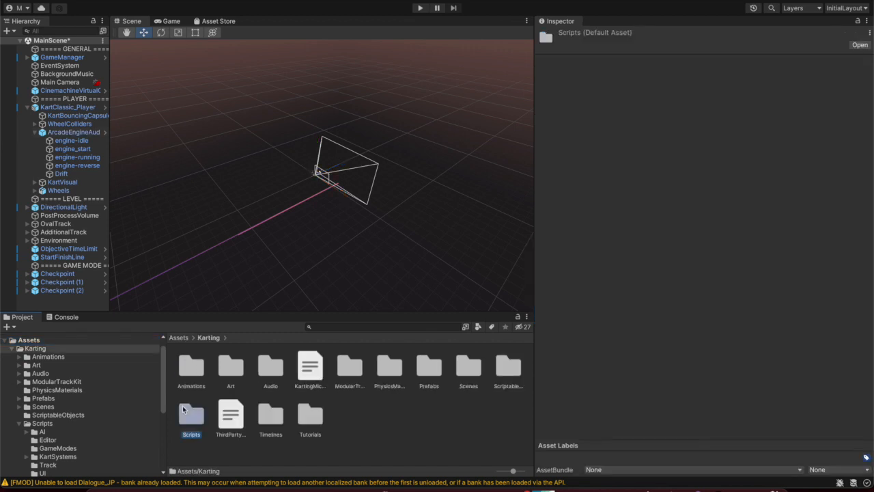
pyautogui.scroll(-1, 280, 395)
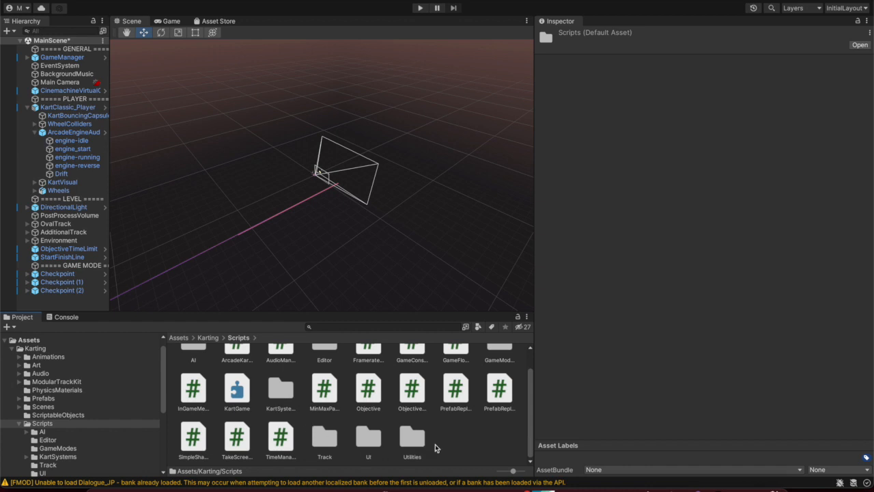
pyautogui.click(457, 442)
pyautogui.scroll(1, 262, 423)
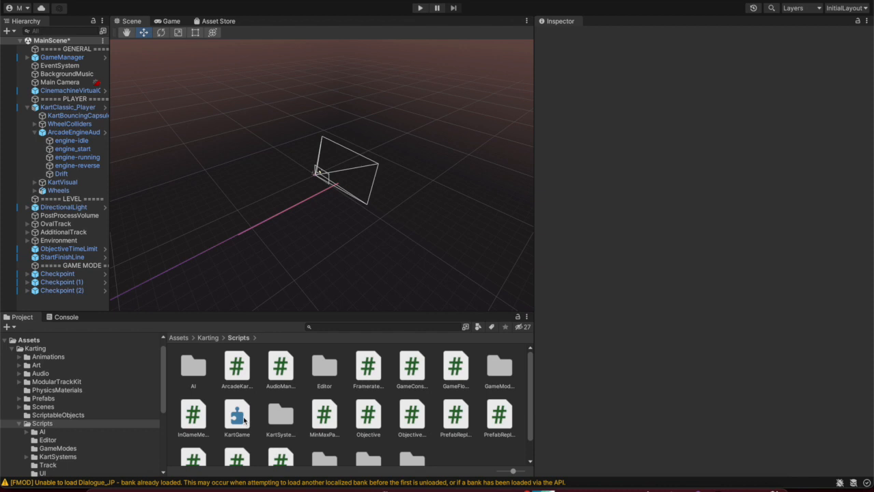
pyautogui.click(237, 417)
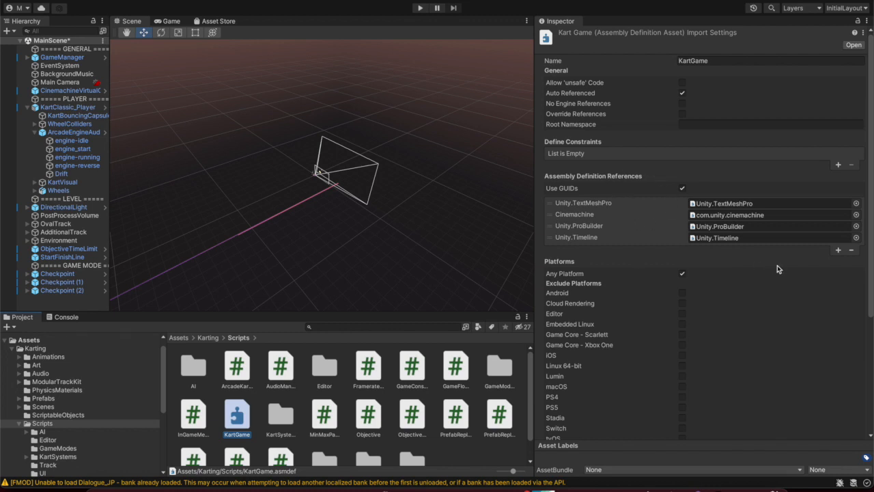
# Add a new Assembly Definition Reference entry and pick FMODUnity from the assembly picker
pyautogui.click(840, 252)
pyautogui.click(833, 255)
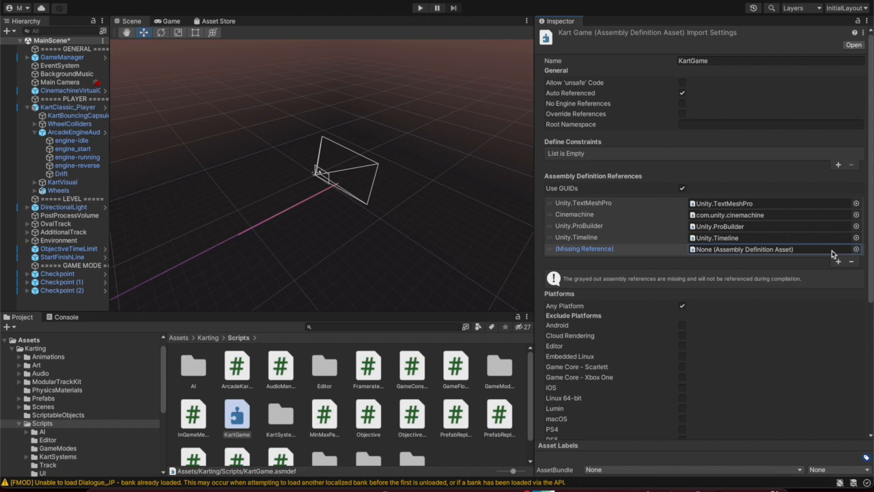
pyautogui.doubleClick(833, 252)
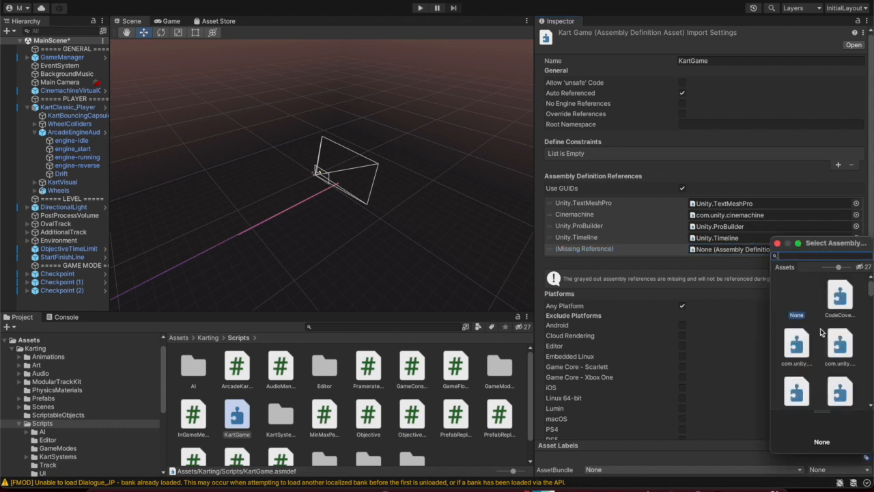
pyautogui.scroll(-3, 821, 333)
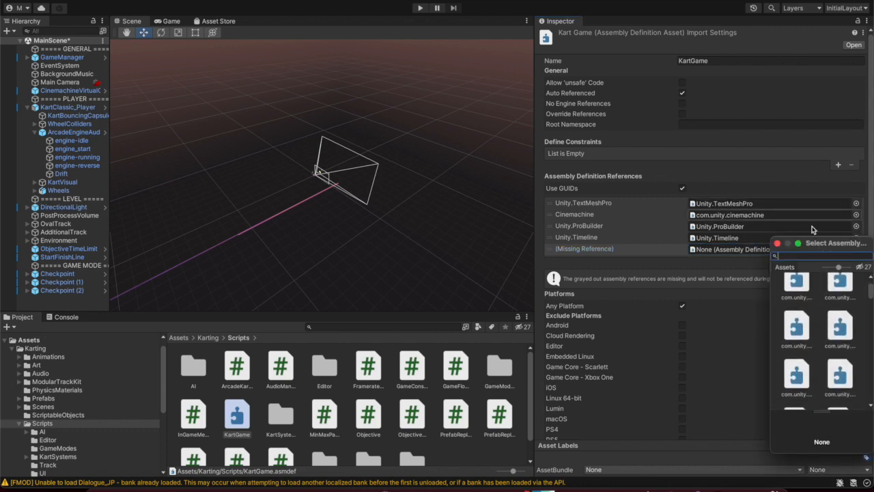
pyautogui.moveTo(824, 247); pyautogui.dragTo(425, 43)
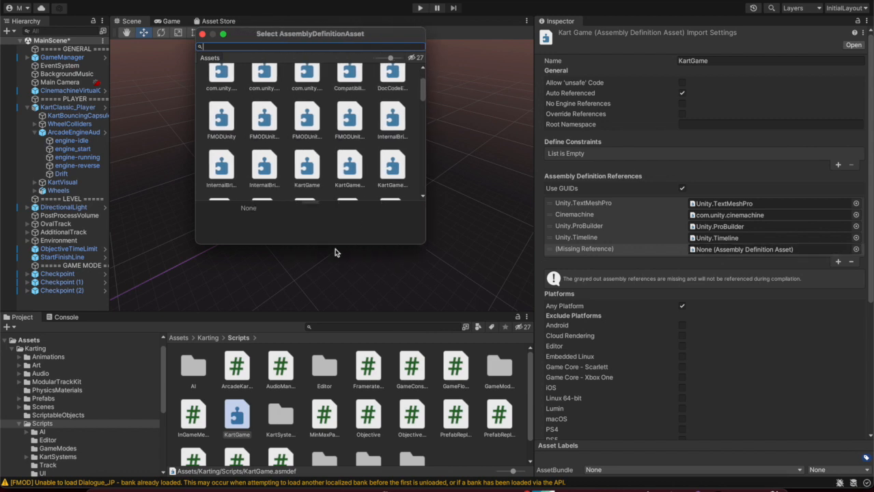
pyautogui.moveTo(336, 247); pyautogui.dragTo(336, 474)
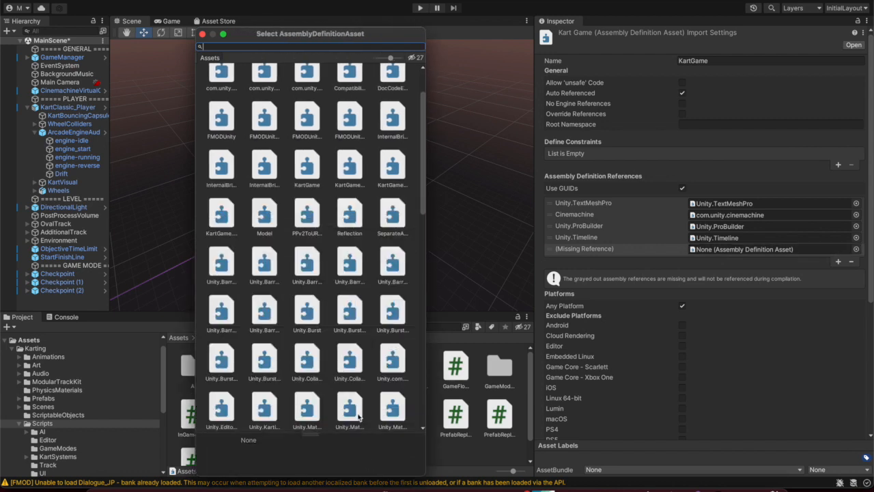
pyautogui.scroll(1, 328, 255)
pyautogui.scroll(1, 328, 255)
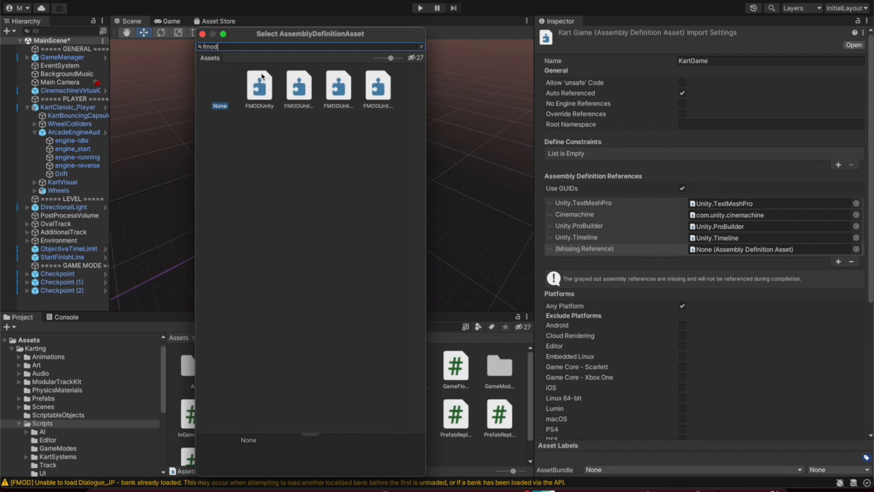
pyautogui.click(263, 82)
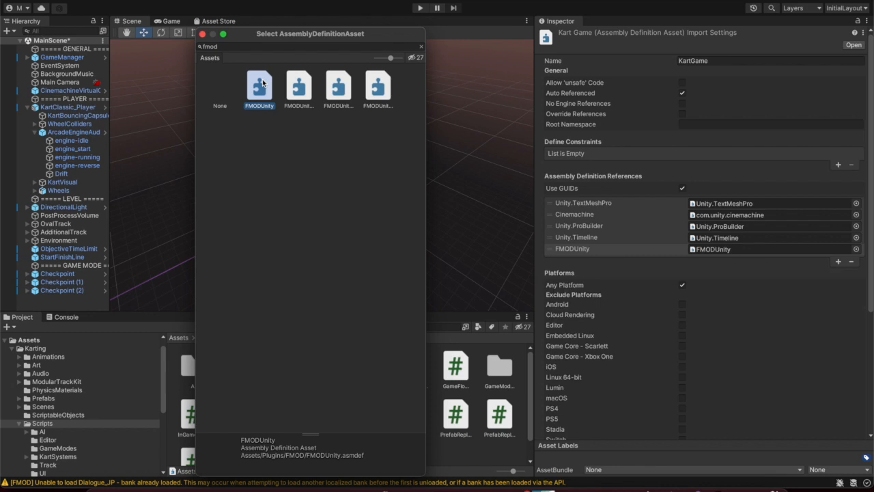
pyautogui.doubleClick(263, 82)
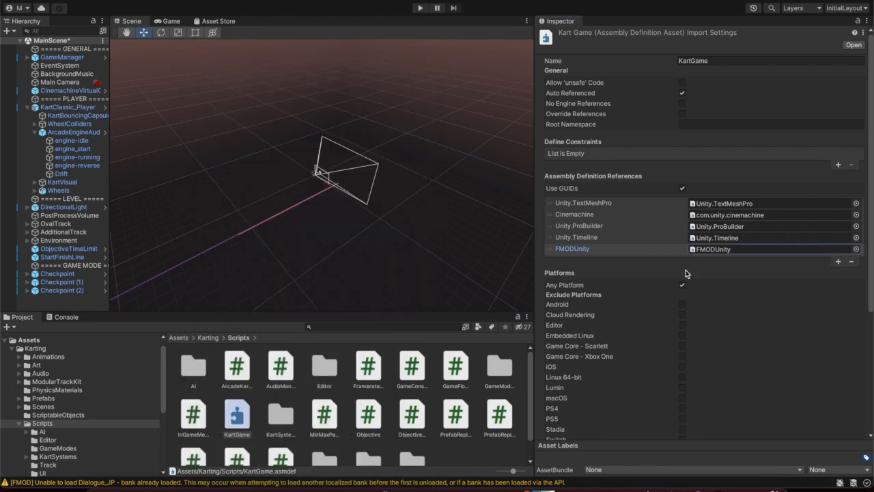
# Apply the KartGame assembly definition change so the project recompiles
pyautogui.scroll(-1, 686, 272)
pyautogui.scroll(-5, 686, 272)
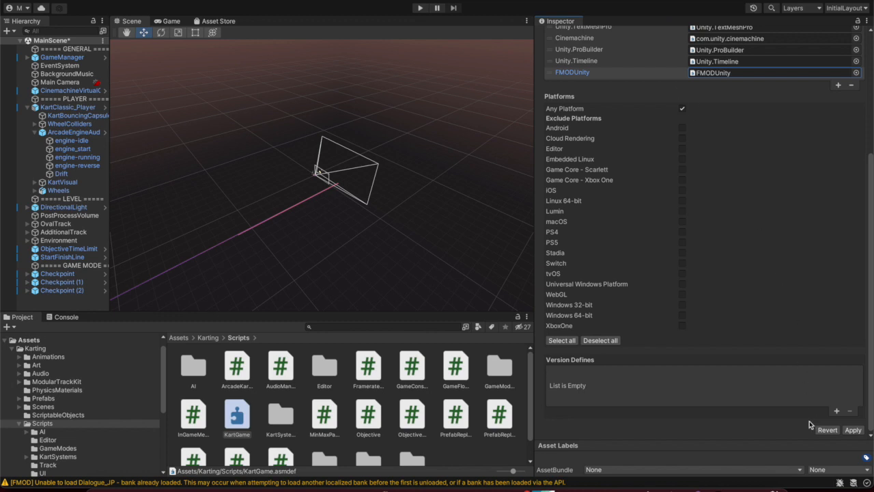
pyautogui.click(858, 431)
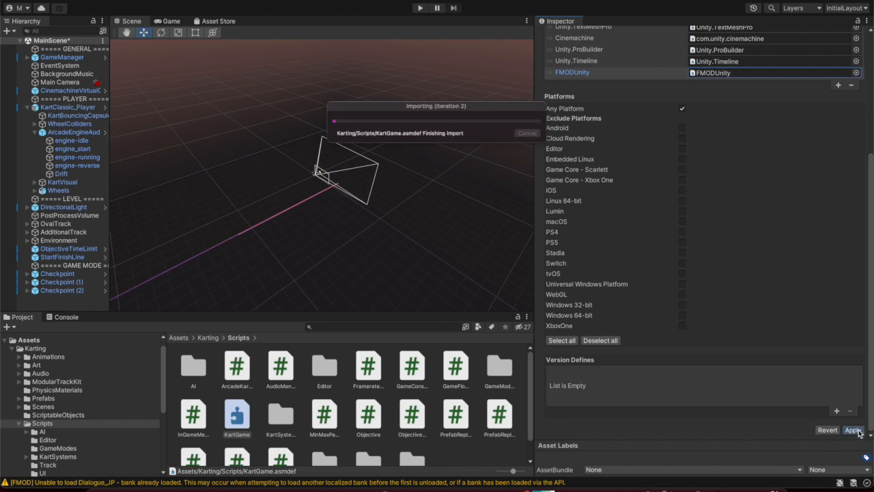
pyautogui.click(854, 430)
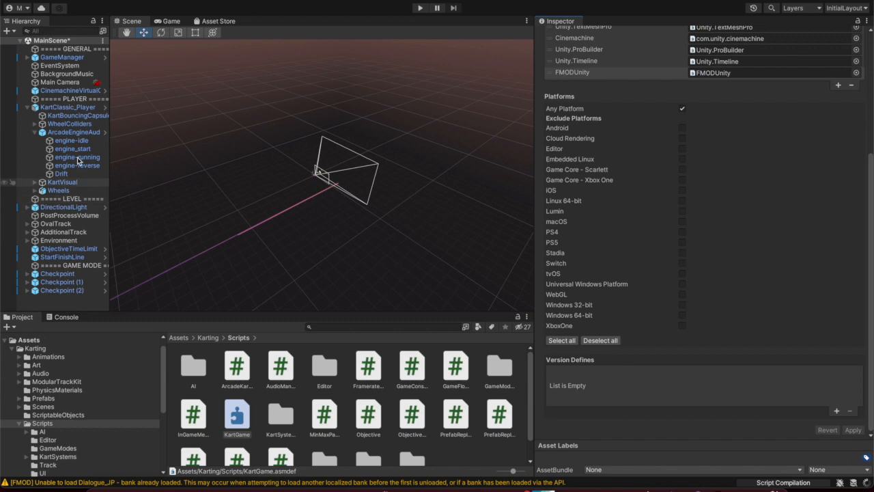
# Select ArcadeEngineAudio under KartClassic_Player and open its Arcade Engine Audio script menu
pyautogui.click(63, 58)
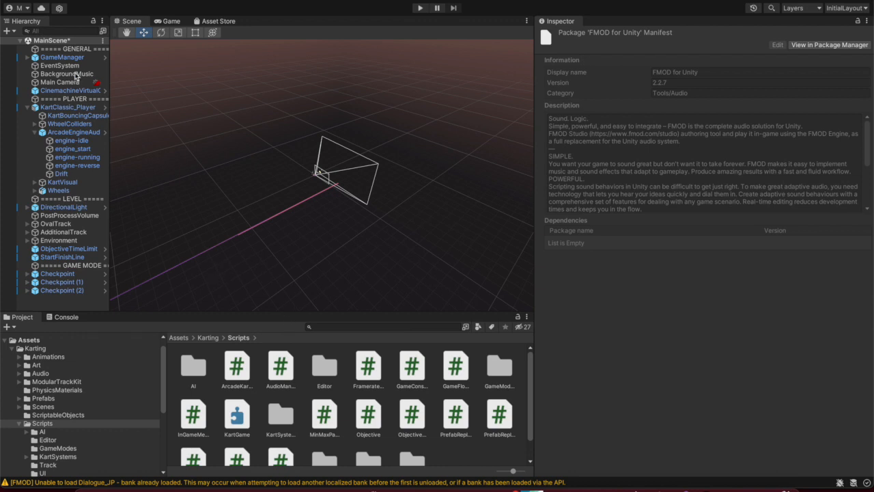
pyautogui.click(69, 108)
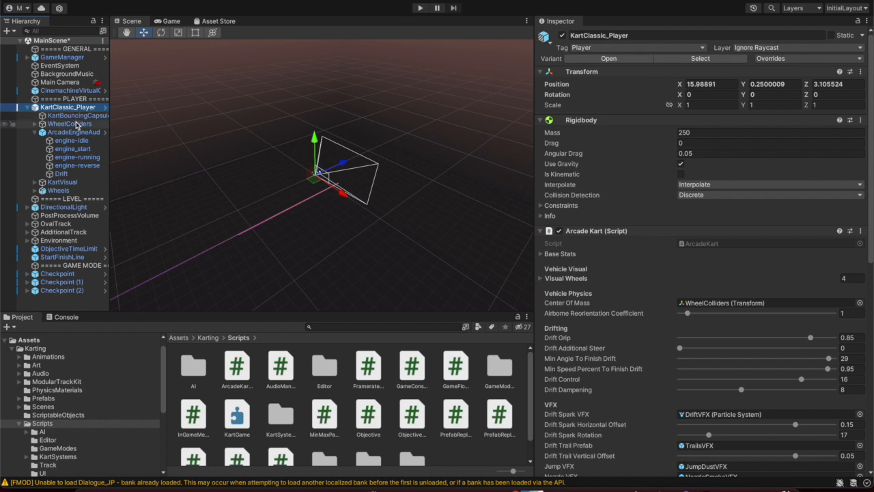
pyautogui.click(75, 134)
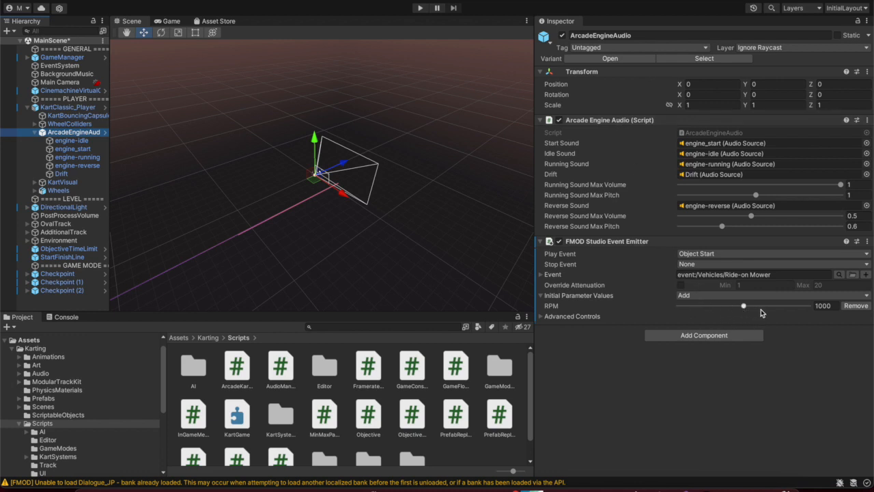
pyautogui.click(867, 119)
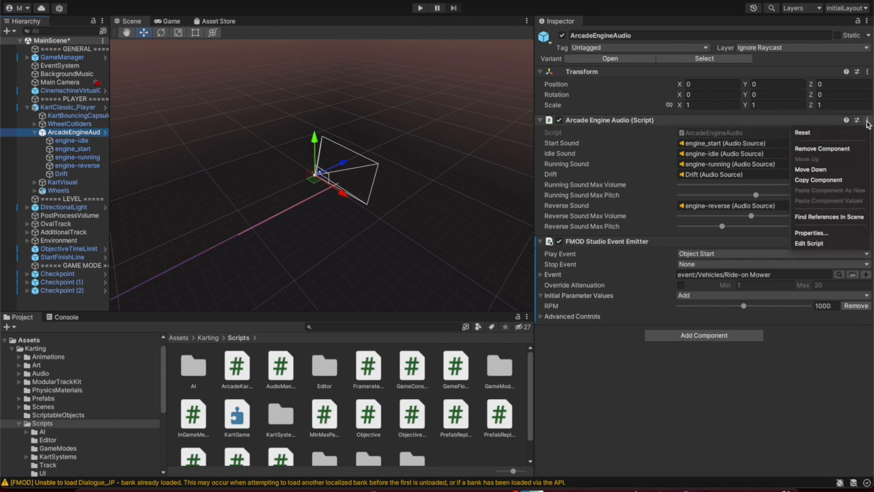
# Replace ArcadeEngineAudio.cs with the pasted RPM code, then nudge RPM in FMOD Studio
pyautogui.click(817, 244)
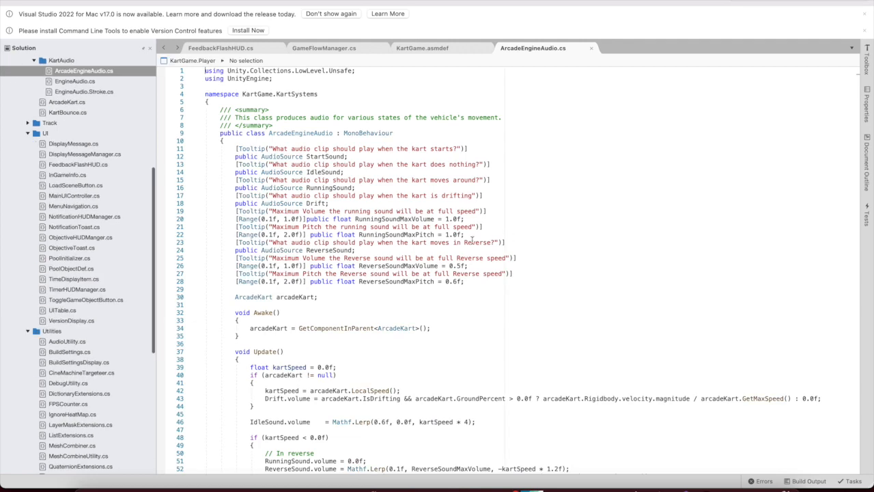
pyautogui.scroll(-15, 472, 240)
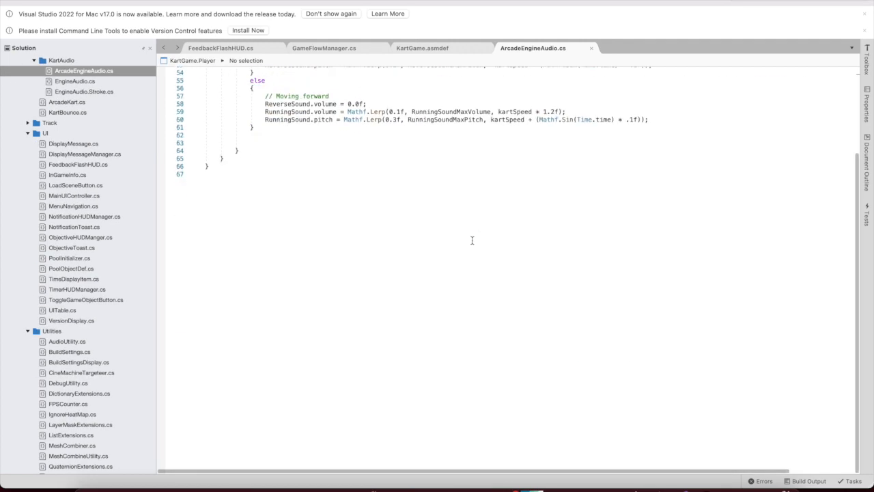
pyautogui.scroll(10, 472, 240)
pyautogui.press('super+a')
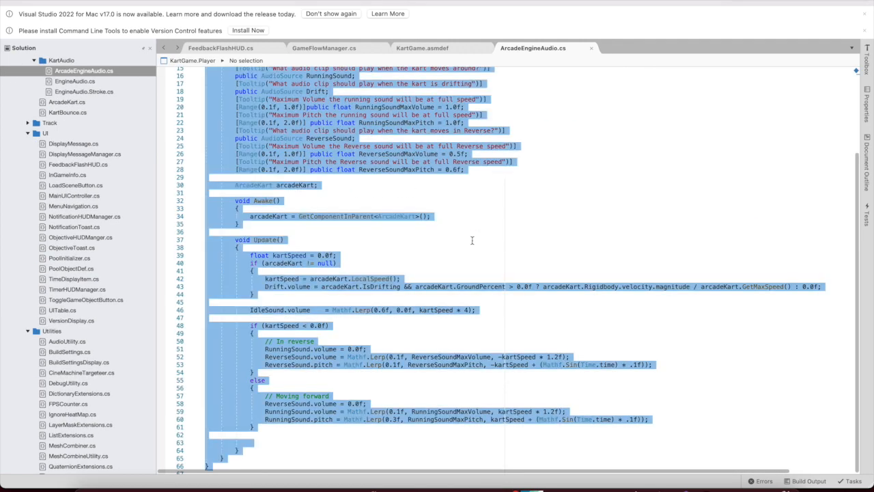
pyautogui.write('using UnityEngine;  namespace KartGame.KartSystems {     /// <summary>     /// This class produces audio for various states of the vehicle\'s movement.     /// </summary>     public class ArcadeEngineAudio : MonoBehaviour     {         public float minRPM = 0;         public float maxRPM = 5000;         ArcadeKart arcadeKart;          void Awake()         {             arcadeKart = GetComponentInParent<ArcadeKart>();         }          void Update()         {             float kartSpeed = arcadeKart != null ? arcadeKart.LocalSpeed() : 0;             // set RPM value for the FMOD event             float effectiveRPM = Mathf.Lerp(minRPM, maxRPM, kartSpeed);             var emitter = GetComponent<FMODUnity.StudioEventEmitter>();             emitter.SetParameter("RPM", effectiveRPM);         }     } }')
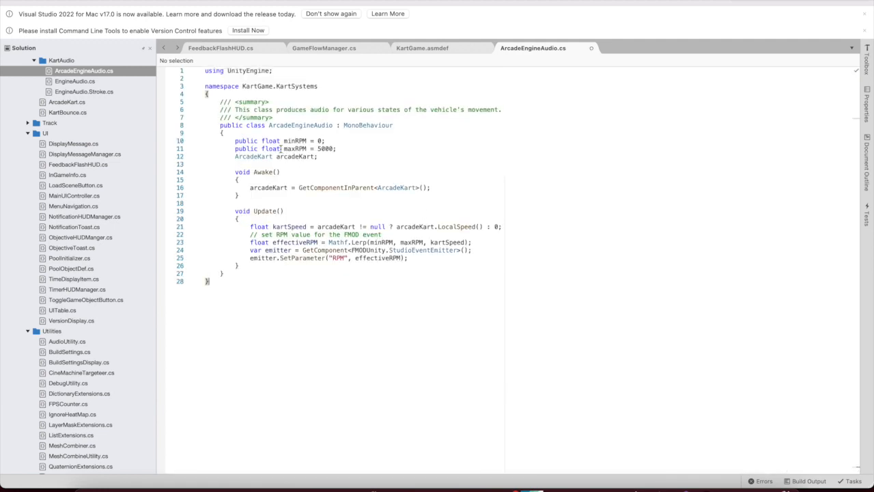
pyautogui.click(237, 94)
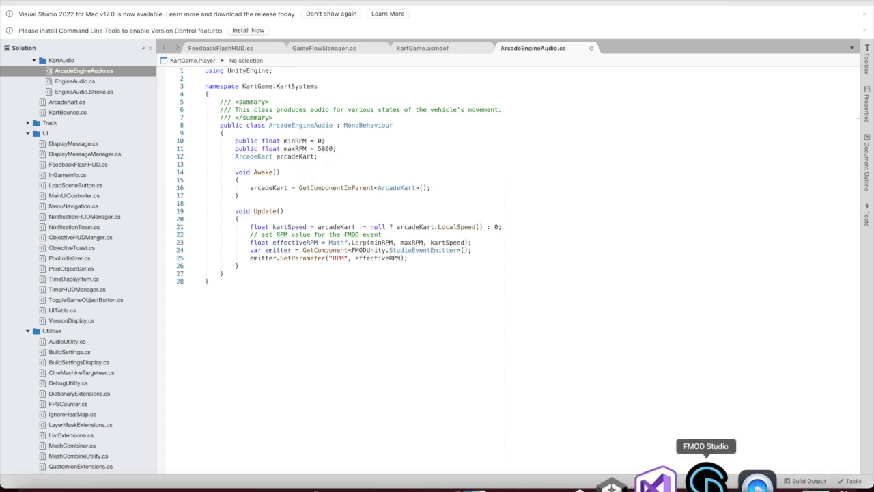
pyautogui.click(702, 474)
pyautogui.moveTo(418, 34)
pyautogui.mouseDown()
pyautogui.moveTo(419, 18)
pyautogui.moveTo(419, 37)
pyautogui.mouseUp()
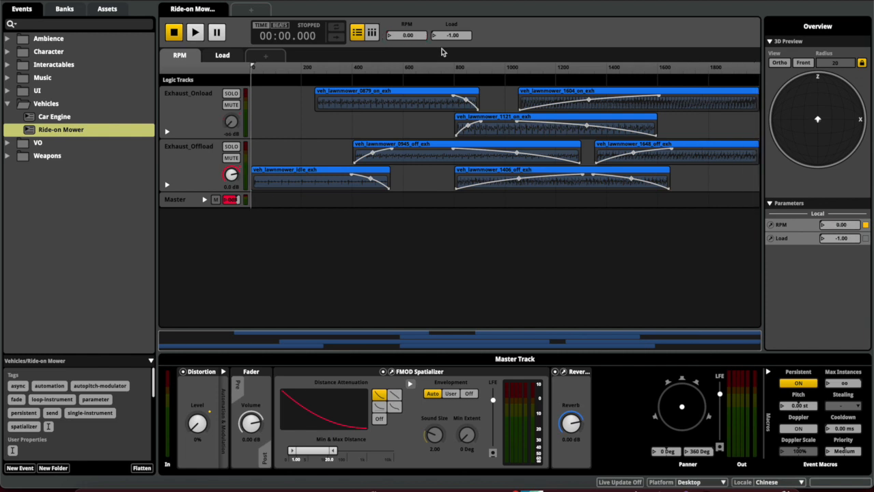
# Check Ride-on Mower's RPM 0.00 and Load -1.00 in FMOD Studio, then go back to Unity
pyautogui.moveTo(755, 486)
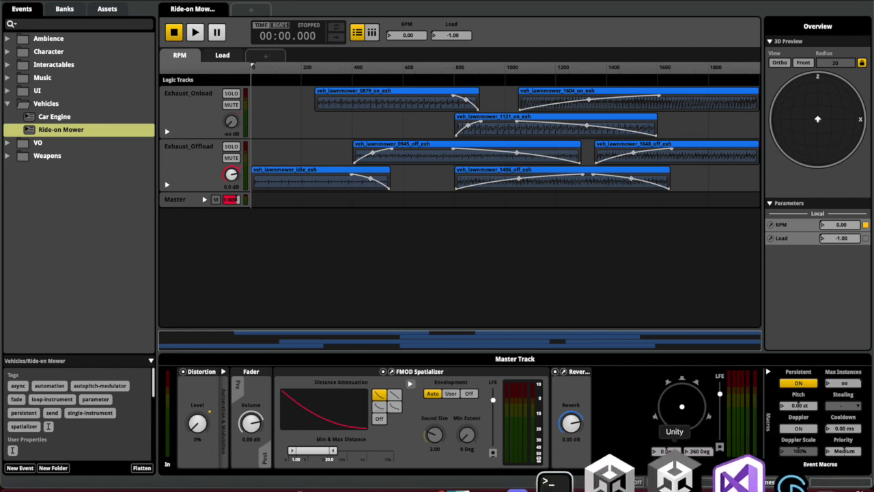
pyautogui.click(676, 478)
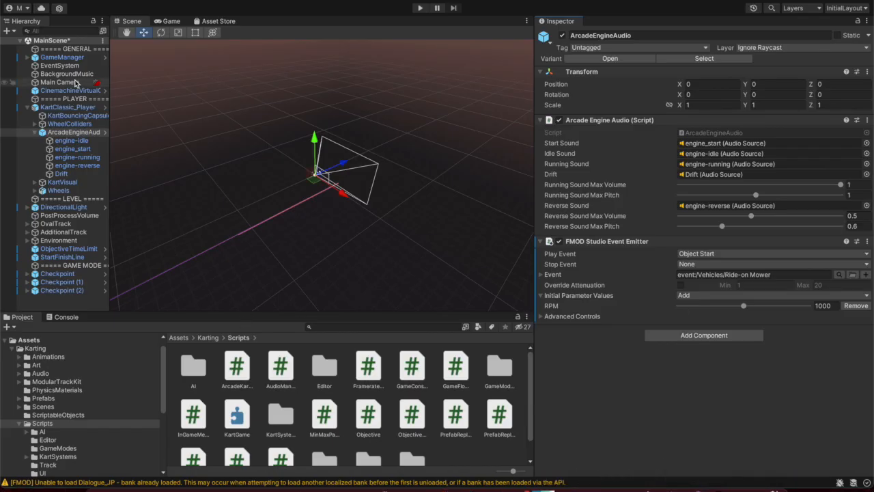
# Select ArcadeEngineAudio and choose Edit Script from its Arcade Engine Audio component menu
pyautogui.click(68, 59)
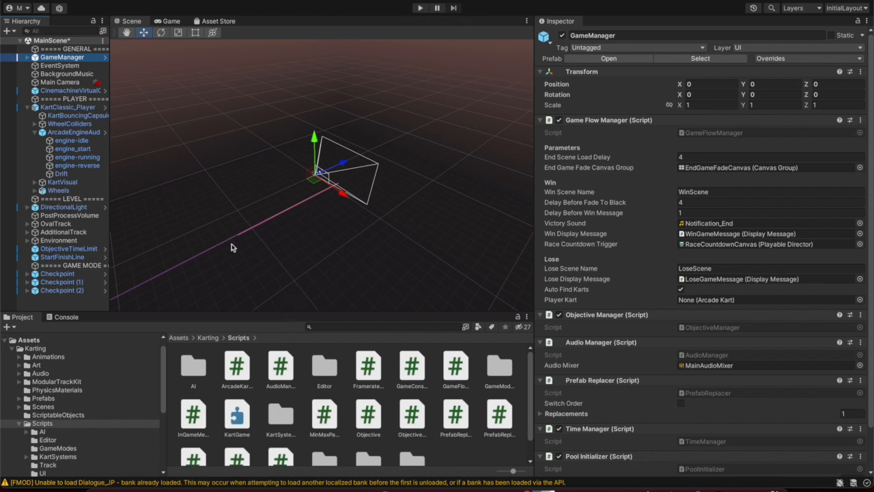
pyautogui.click(69, 136)
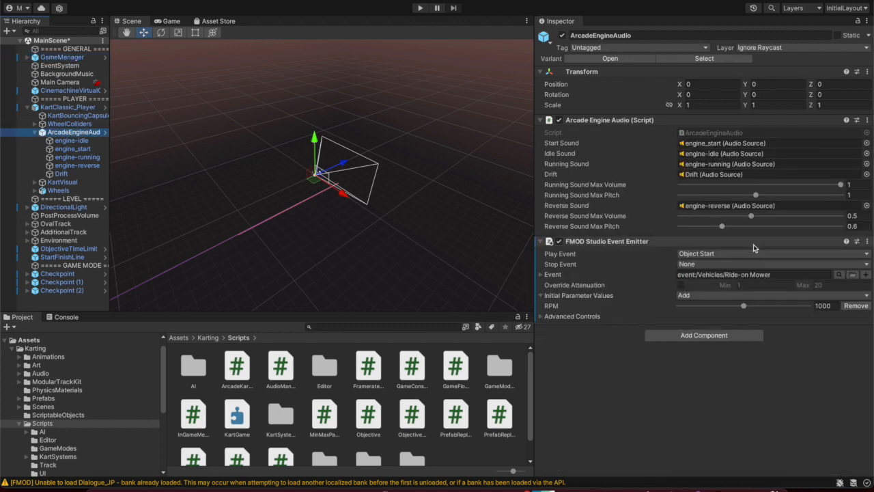
pyautogui.click(867, 120)
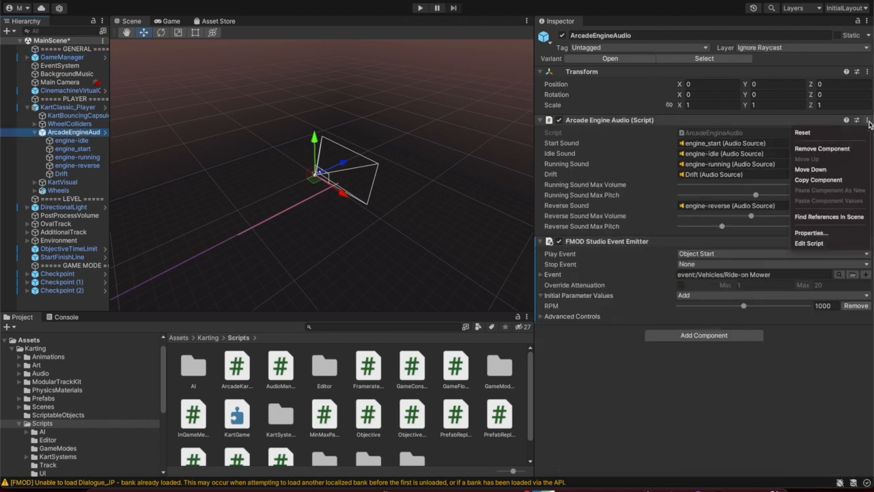
pyautogui.click(839, 244)
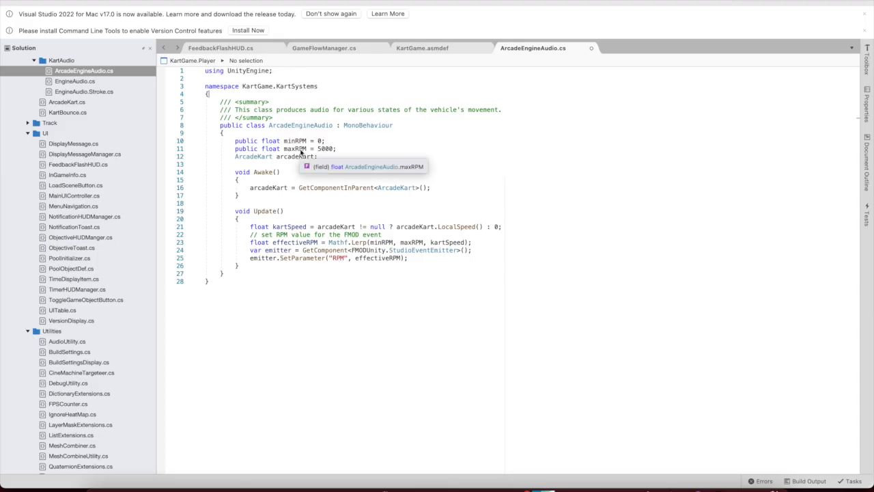
# Undo to compare against the original long script, then redo to the 28-line RPM version
pyautogui.press('super+z')
pyautogui.press('super+z')
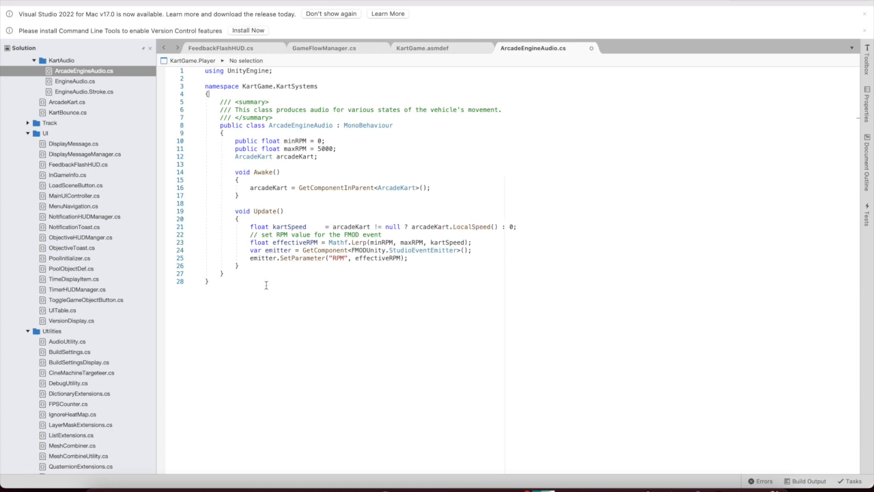
pyautogui.press('super+shift+z')
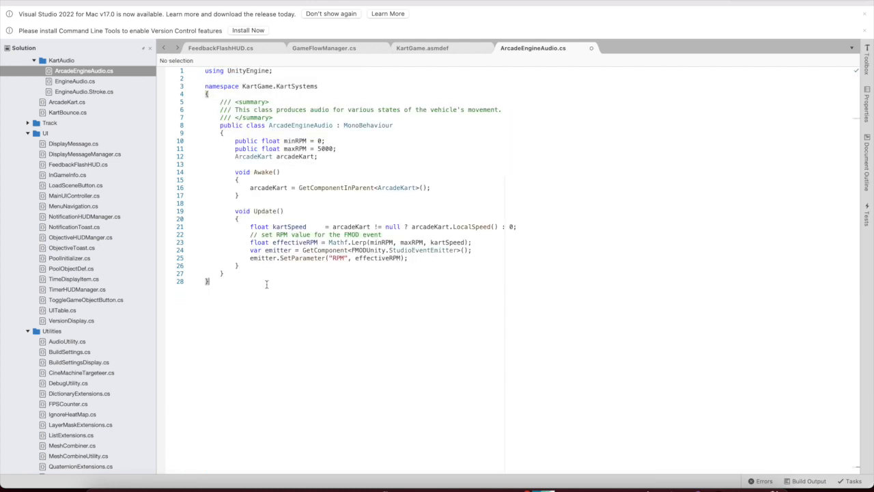
pyautogui.press('super+z')
pyautogui.click(276, 248)
pyautogui.scroll(-2, 277, 248)
pyautogui.scroll(-10, 277, 247)
pyautogui.scroll(11, 276, 247)
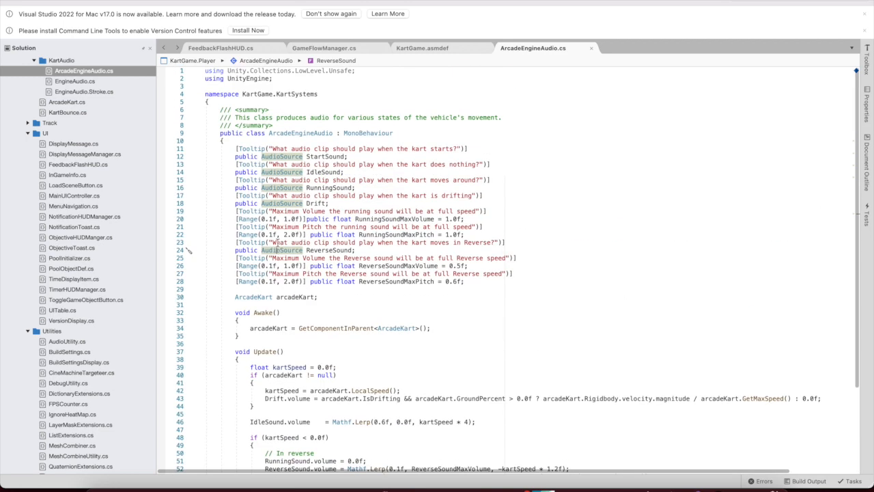
pyautogui.press('super+shift+z')
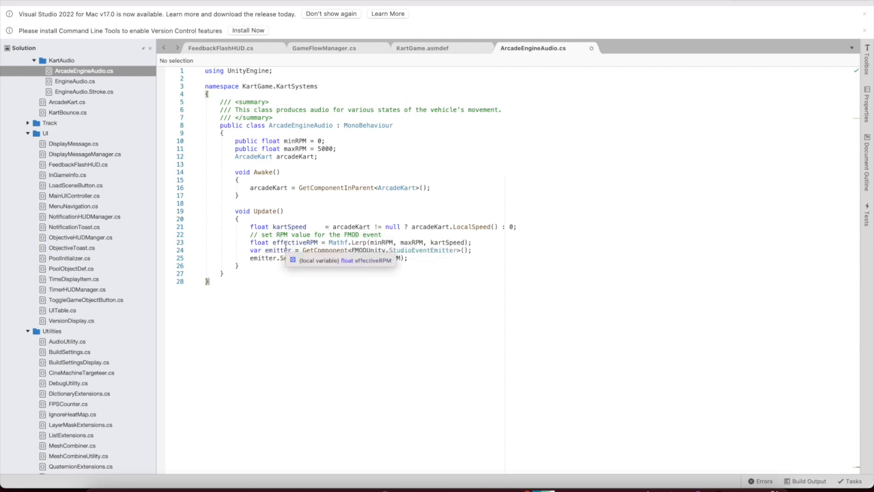
# Verify the StudioEventEmitter SetParameter "RPM" name against FMOD Studio's parameter
pyautogui.moveTo(249, 250); pyautogui.dragTo(456, 250)
pyautogui.click(457, 250)
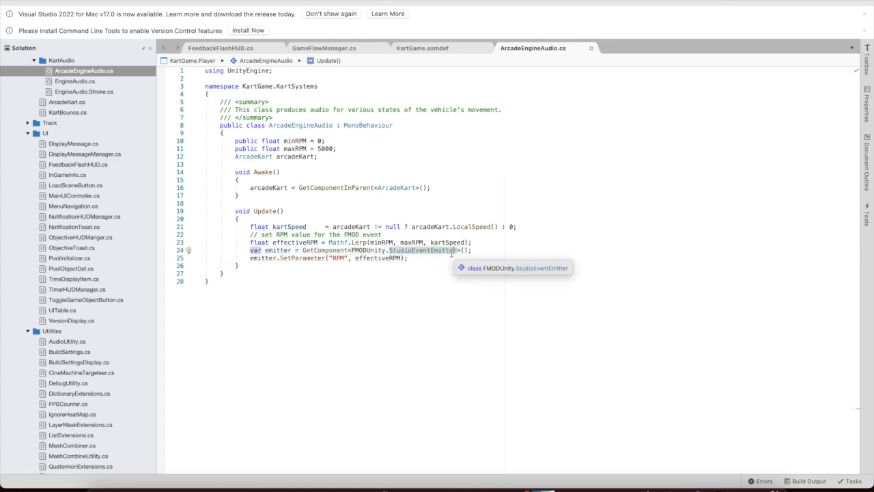
pyautogui.click(281, 259)
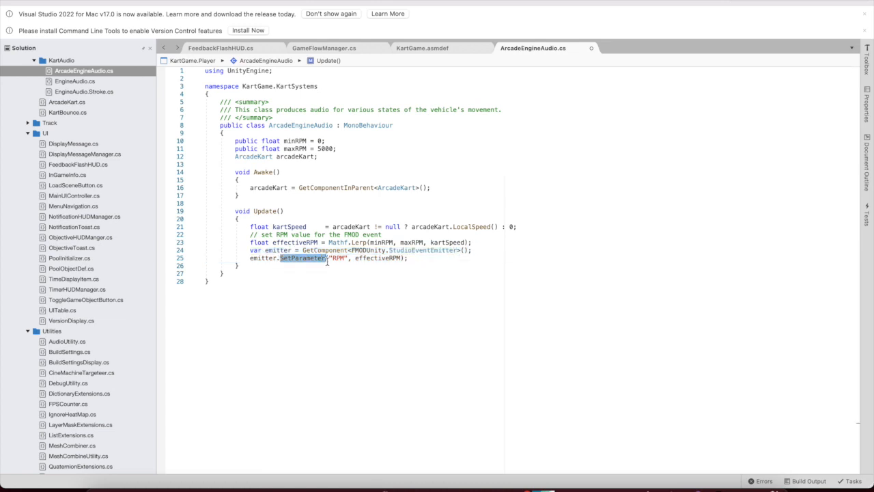
pyautogui.click(335, 259)
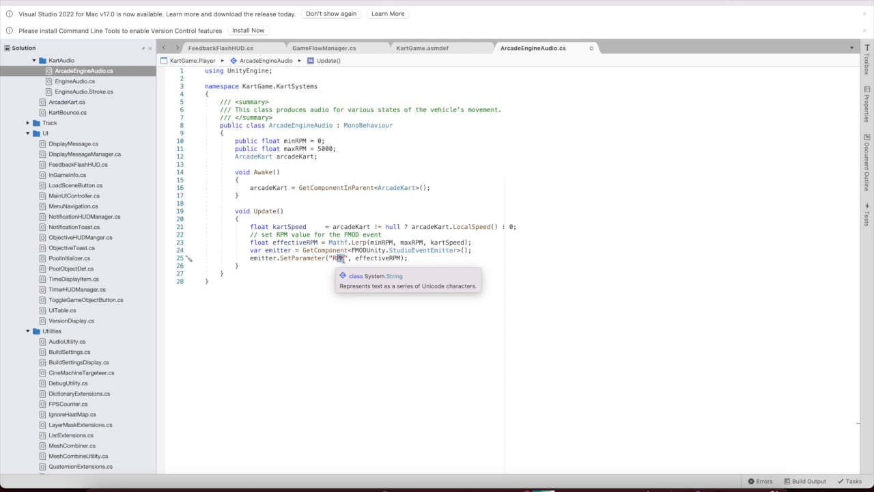
pyautogui.doubleClick(338, 259)
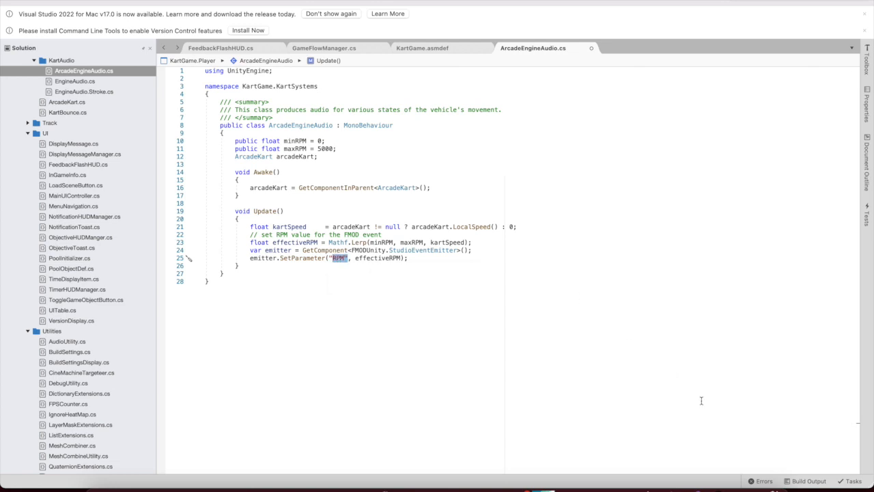
pyautogui.click(697, 473)
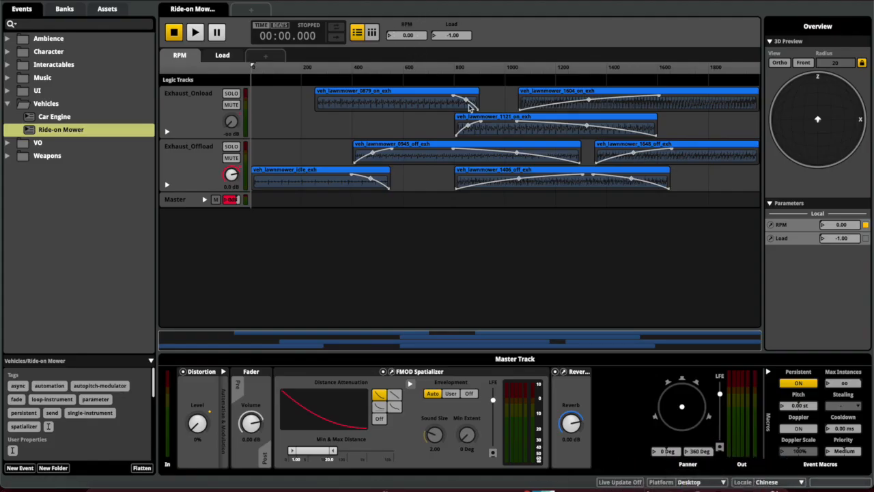
pyautogui.click(721, 474)
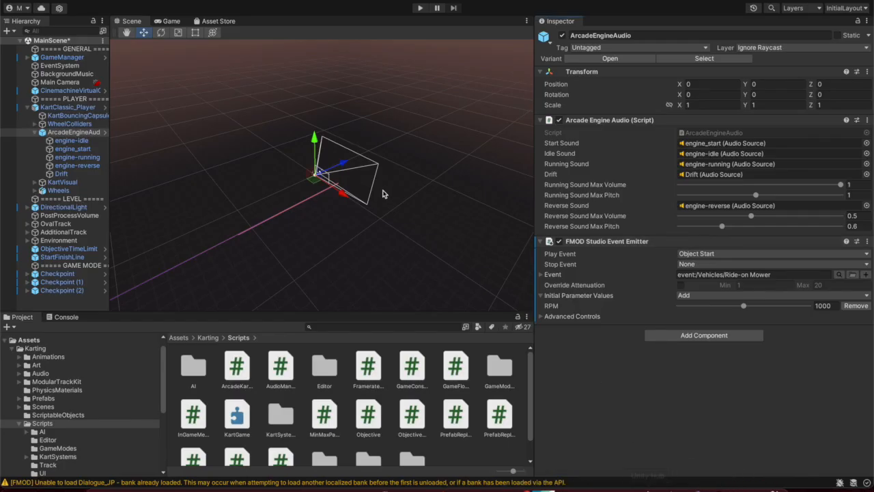
pyautogui.click(714, 473)
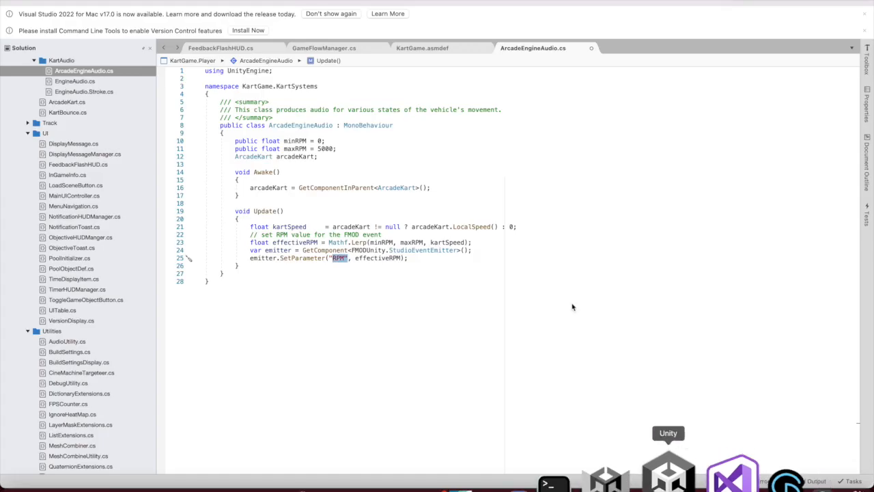
pyautogui.click(409, 258)
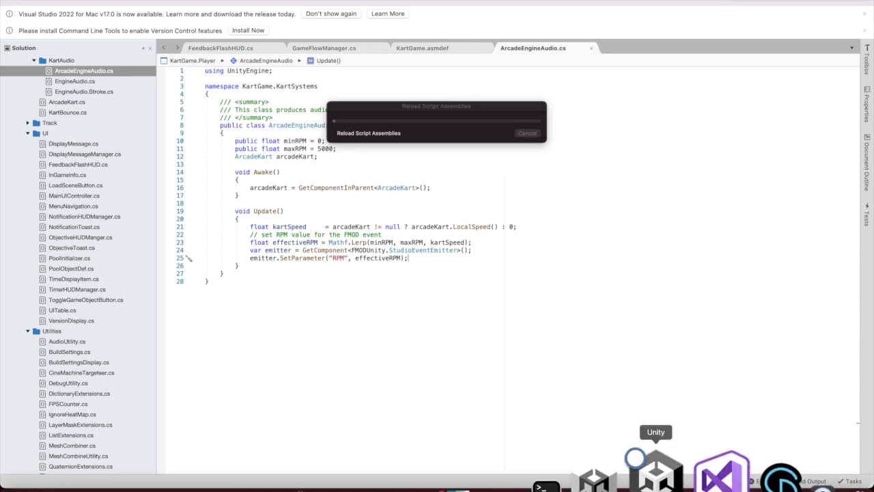
# Back in Unity, close the FMOD Setup Wizard and clear the Console
pyautogui.click(656, 471)
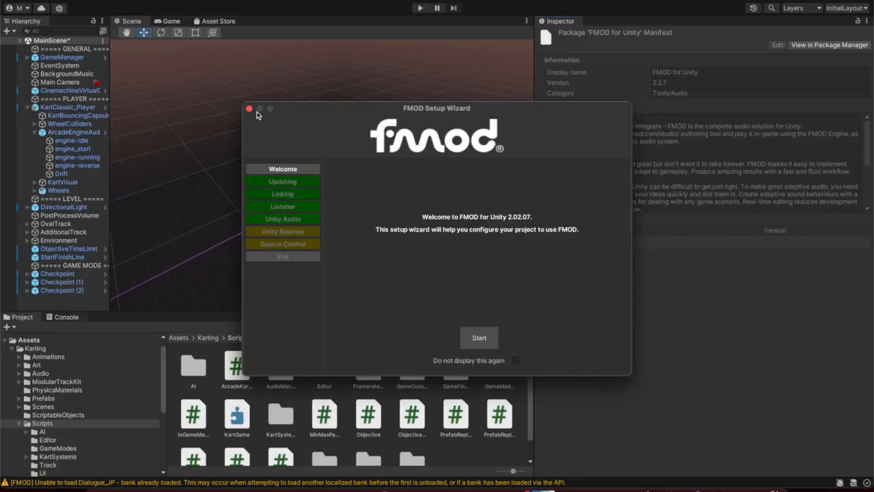
pyautogui.click(249, 109)
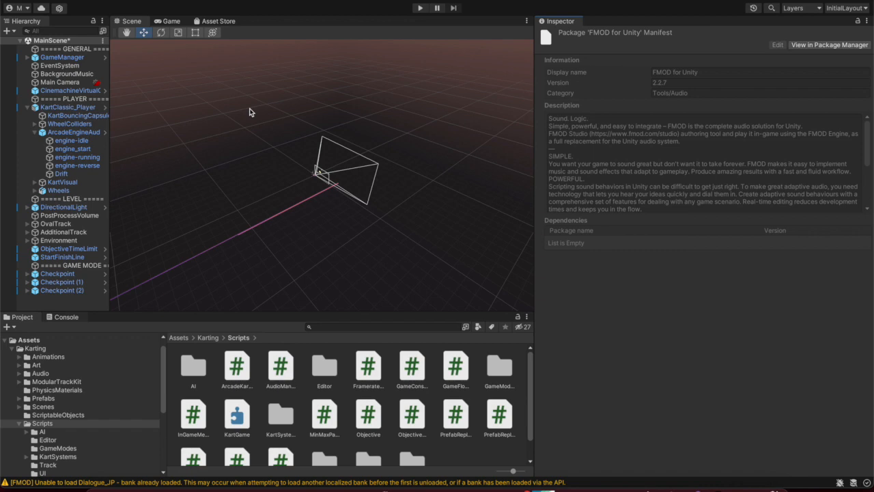
pyautogui.click(67, 318)
pyautogui.click(10, 329)
pyautogui.click(22, 317)
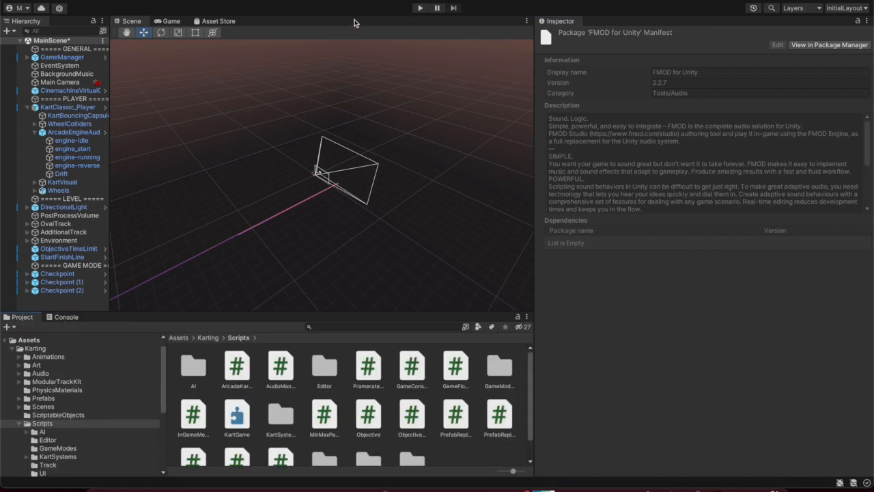
# Play-test driving with W, A and D, stop, and select ArcadeEngineAudio to see Min/Max RPM
pyautogui.click(419, 8)
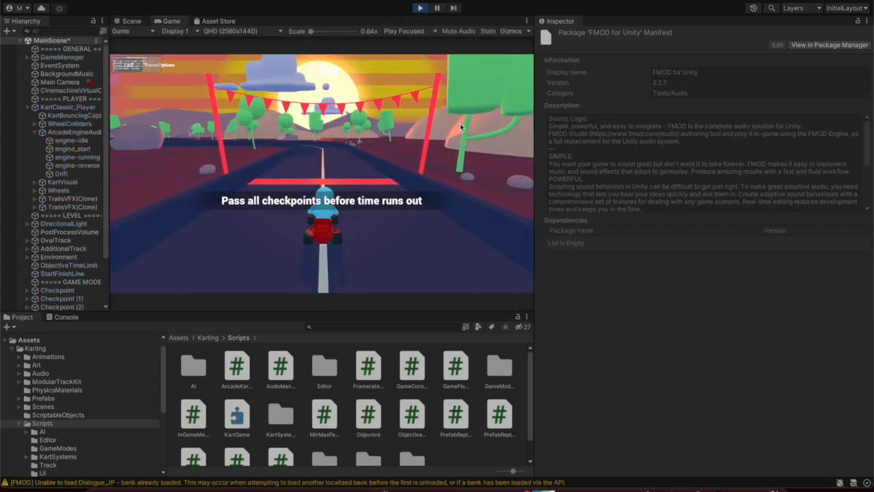
pyautogui.press('w')
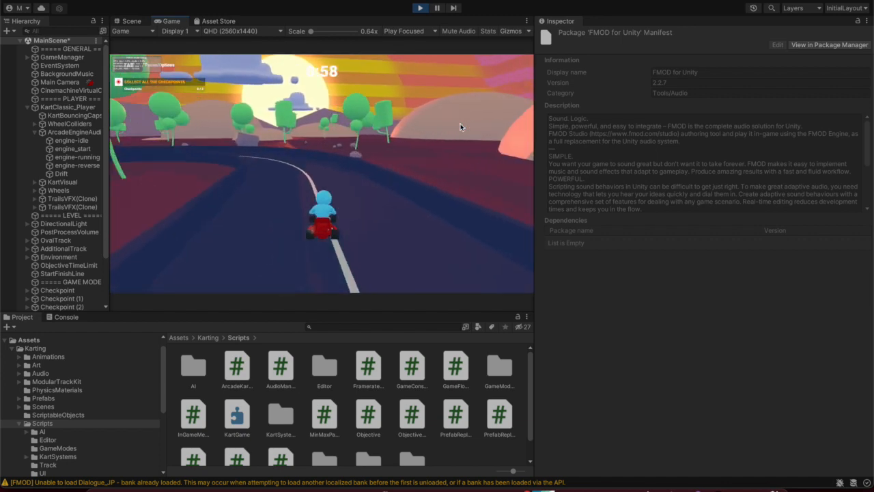
pyautogui.press('a')
pyautogui.press('a')
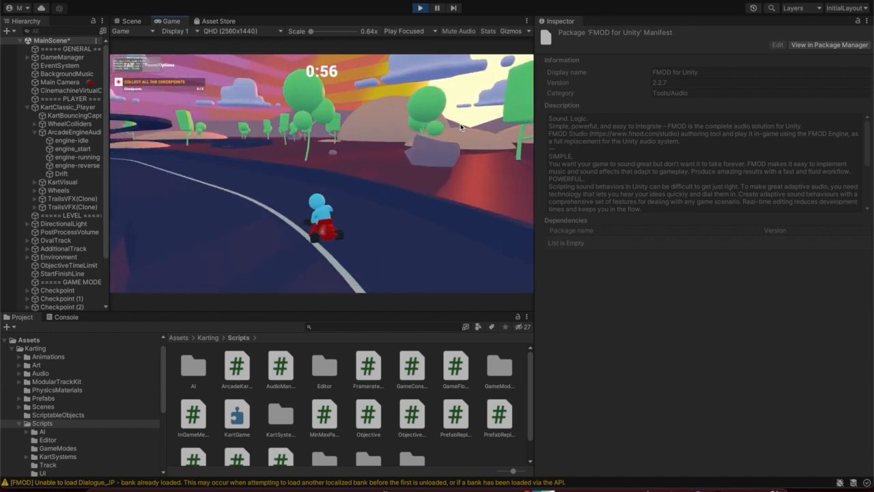
pyautogui.press('d')
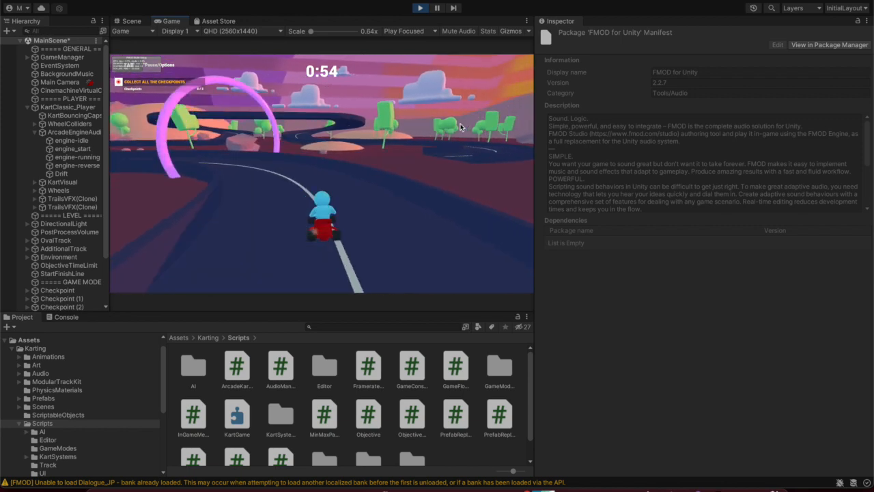
pyautogui.press('a')
pyautogui.press('a')
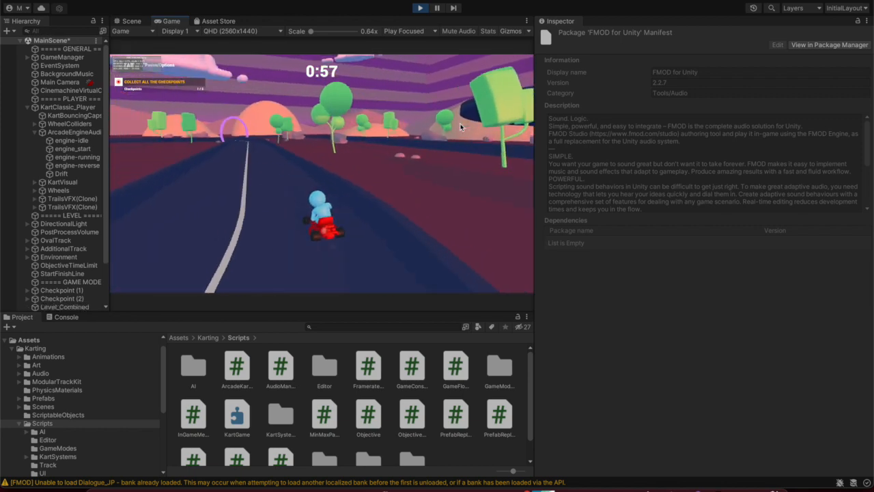
pyautogui.press('d')
pyautogui.press('a')
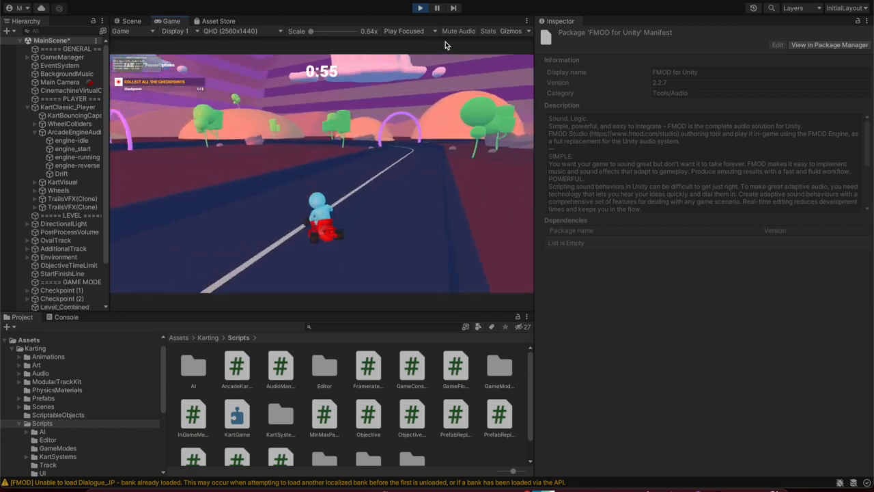
pyautogui.press('d')
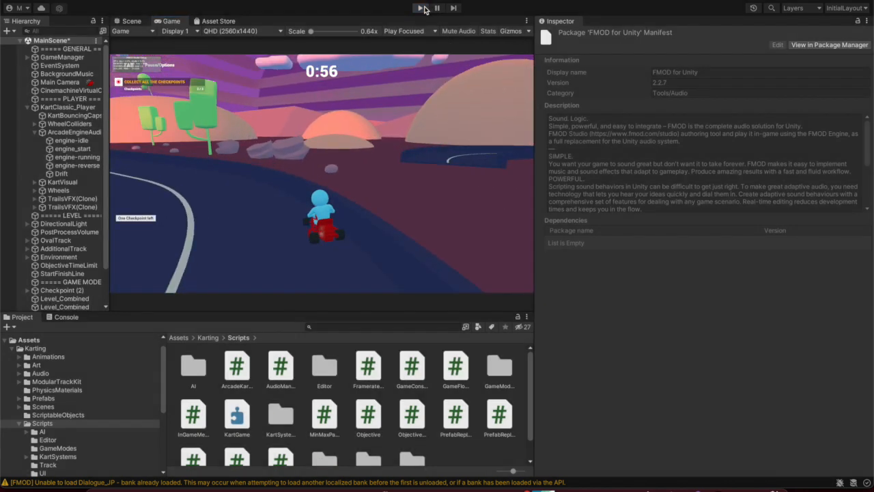
pyautogui.click(416, 8)
pyautogui.click(81, 132)
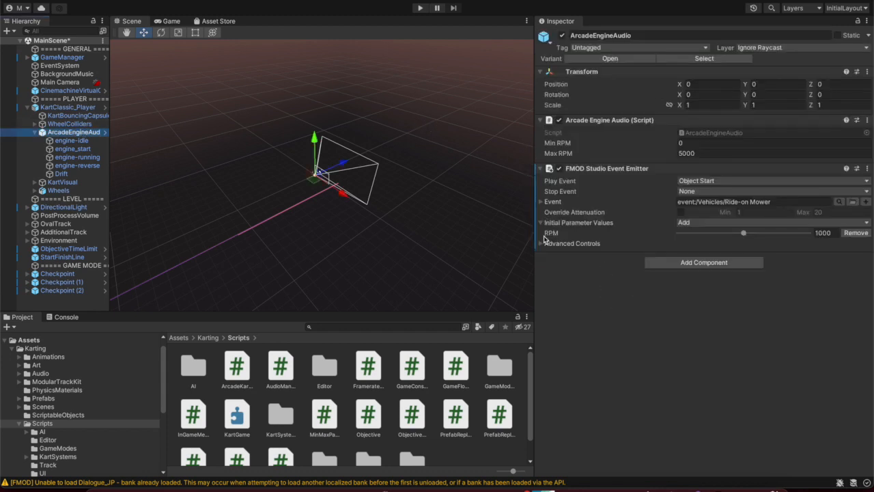
pyautogui.click(420, 8)
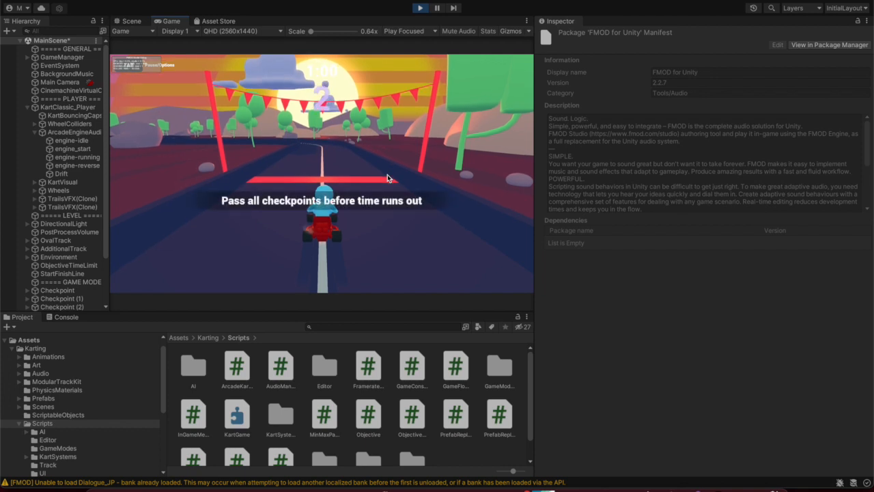
pyautogui.press('w')
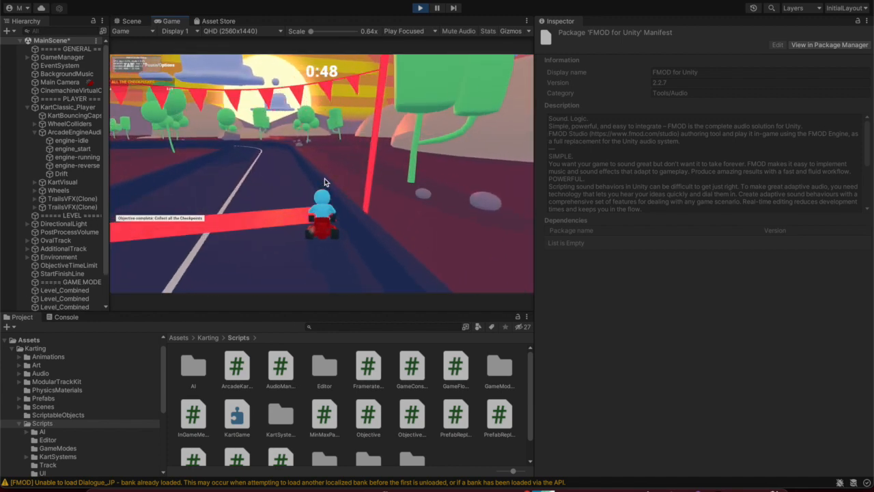
pyautogui.click(421, 8)
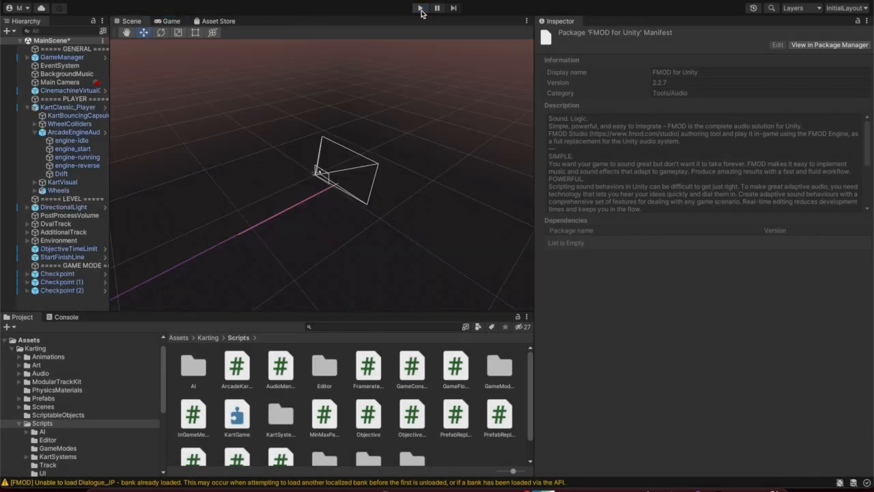
# Select ArcadeEngineAudio, then raise RPM in FMOD Studio to hear the engine rev
pyautogui.click(84, 135)
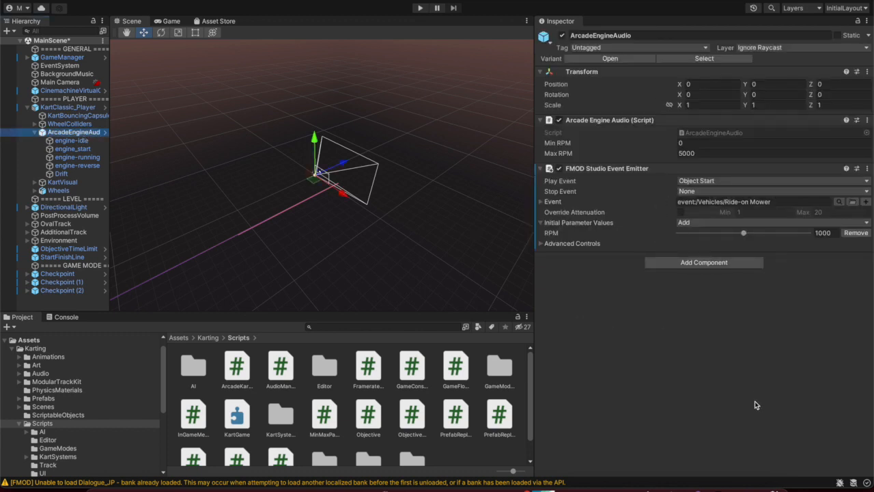
pyautogui.click(758, 458)
pyautogui.moveTo(411, 36); pyautogui.dragTo(411, 132)
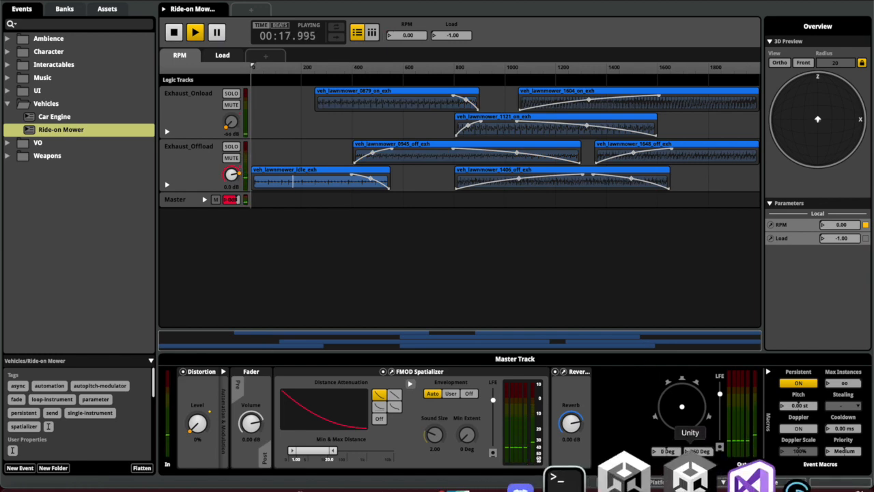
pyautogui.click(690, 481)
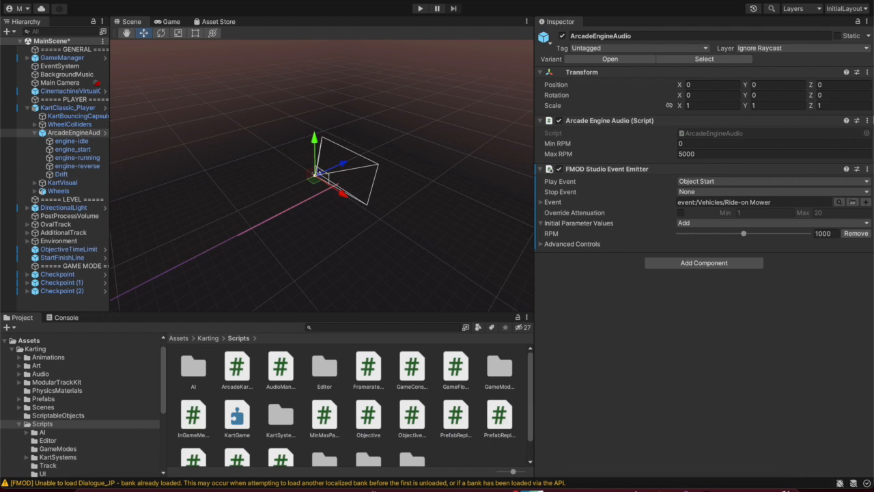
# Open the Arcade Engine Audio script in Visual Studio via the component menu
pyautogui.click(868, 120)
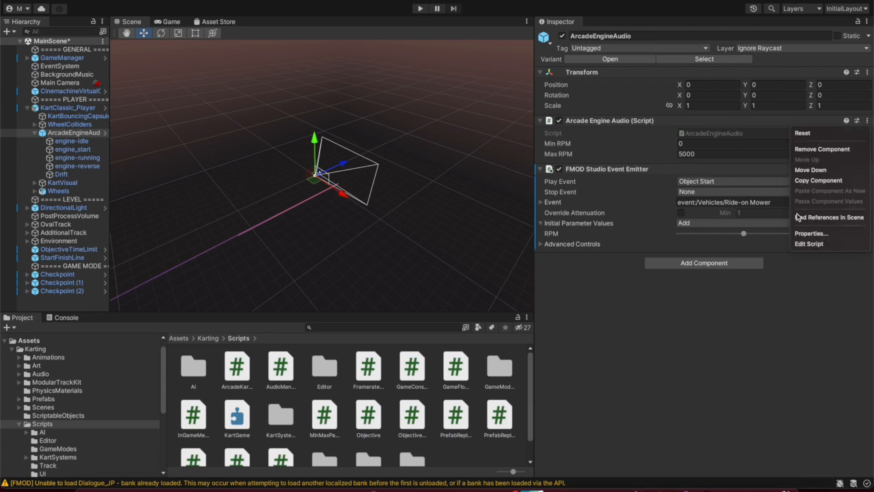
pyautogui.click(741, 325)
pyautogui.moveTo(688, 487)
pyautogui.click(689, 469)
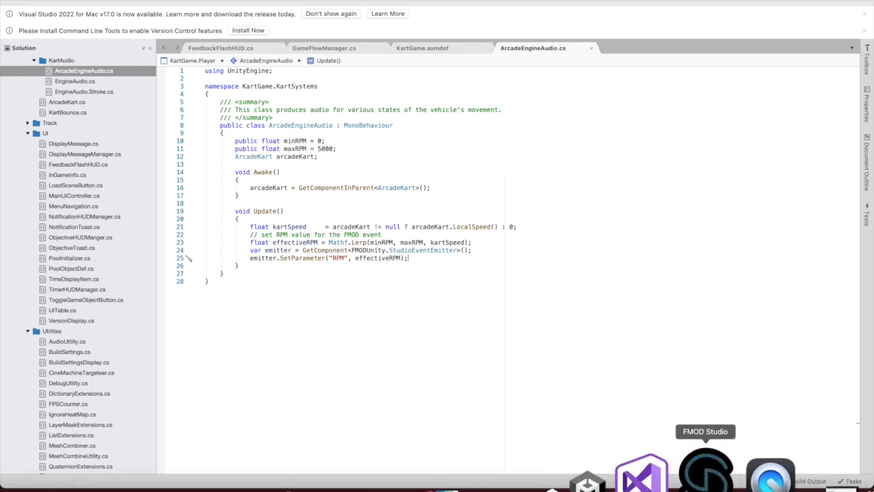
# Play Ride-on Mower in FMOD Studio with RPM pushed to 2000, stop, and return to the script
pyautogui.click(748, 474)
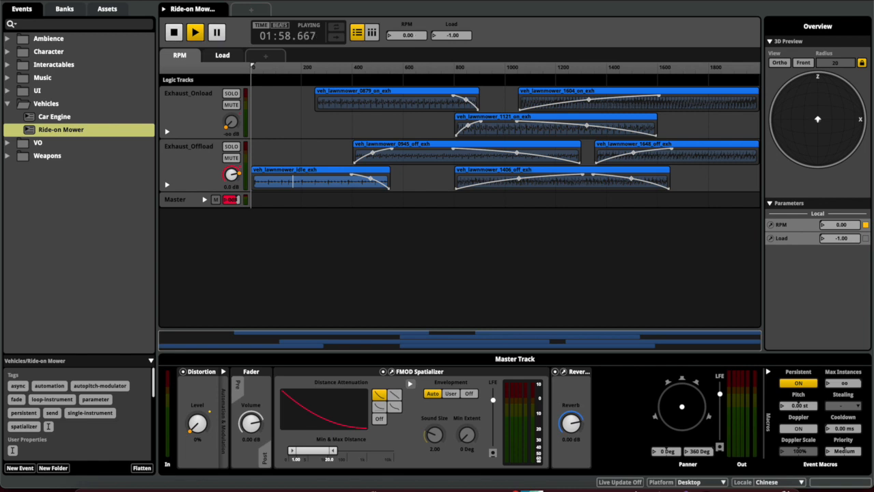
pyautogui.click(553, 66)
pyautogui.moveTo(416, 35); pyautogui.dragTo(412, 84)
pyautogui.press('space')
pyautogui.moveTo(735, 486)
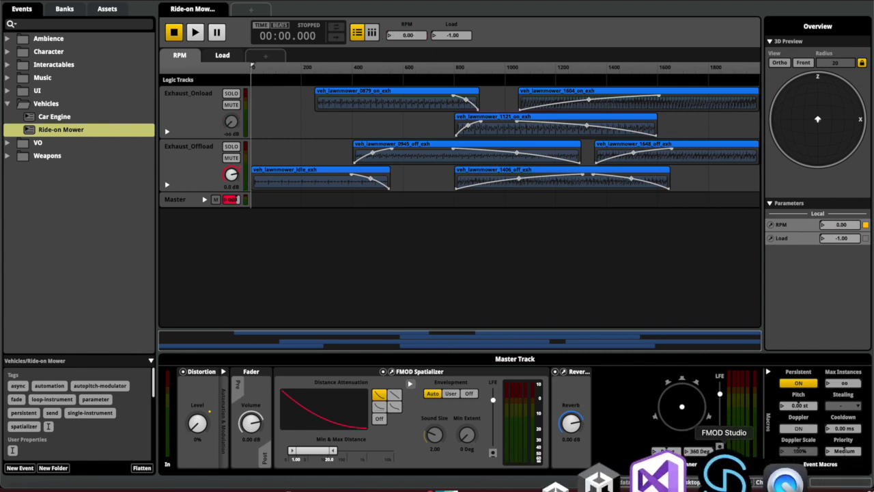
pyautogui.click(687, 475)
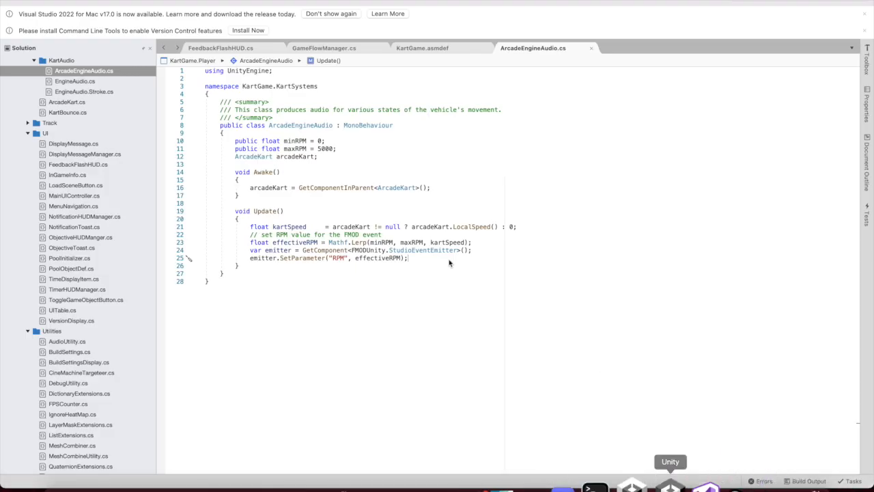
# Change maxRPM on line 11 of ArcadeEngineAudio from 5000 to 2000, then return to Unity to reload scripts
pyautogui.click(325, 150)
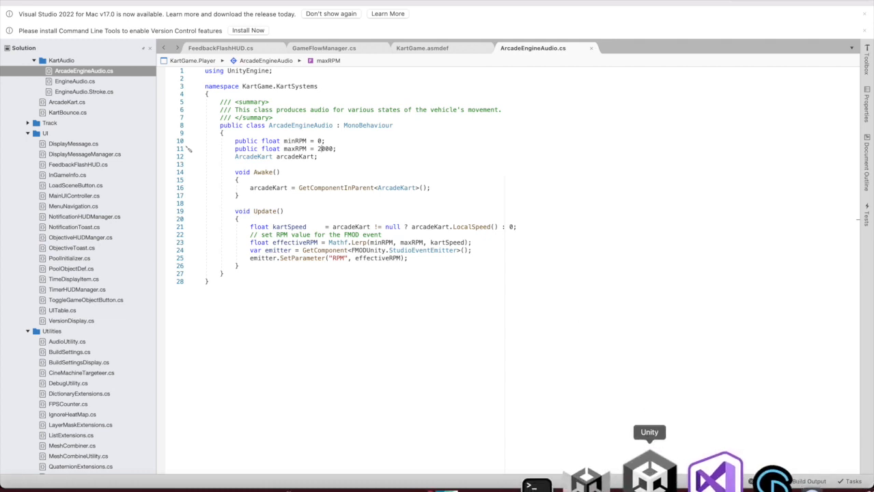
pyautogui.click(652, 477)
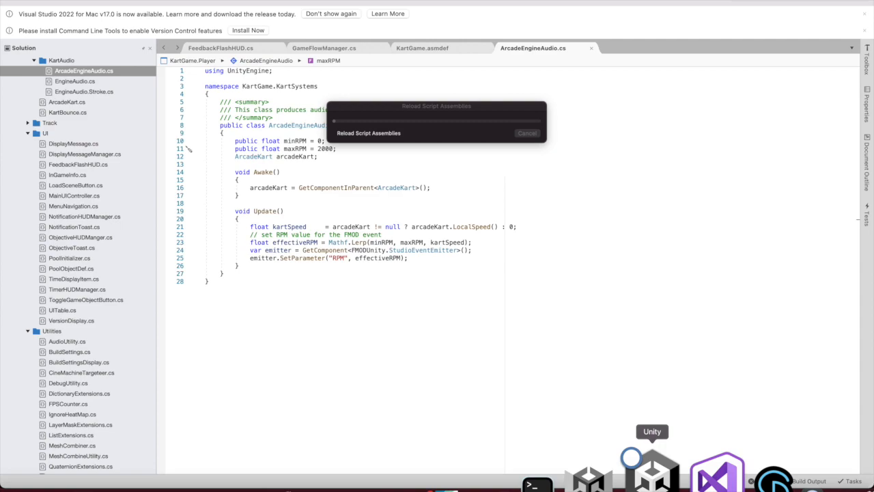
pyautogui.click(630, 457)
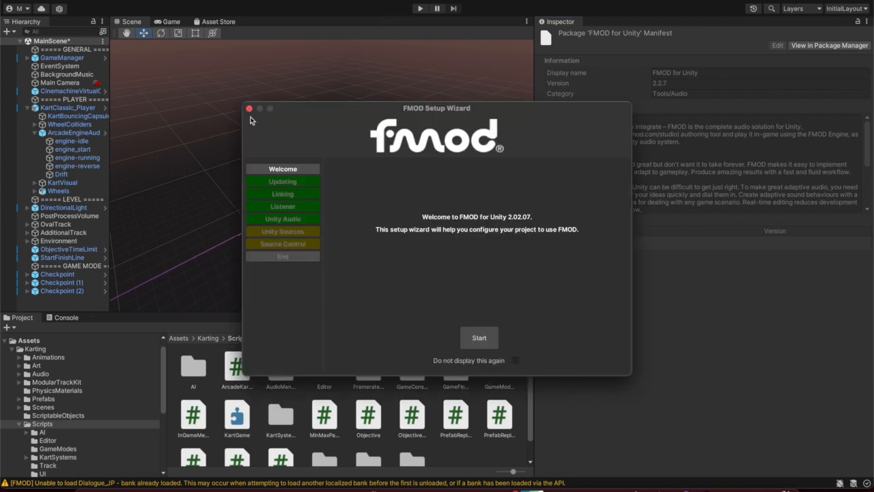
# Close the FMOD Setup Wizard, start Play mode and drive the kart off the start line
pyautogui.click(250, 109)
pyautogui.click(421, 11)
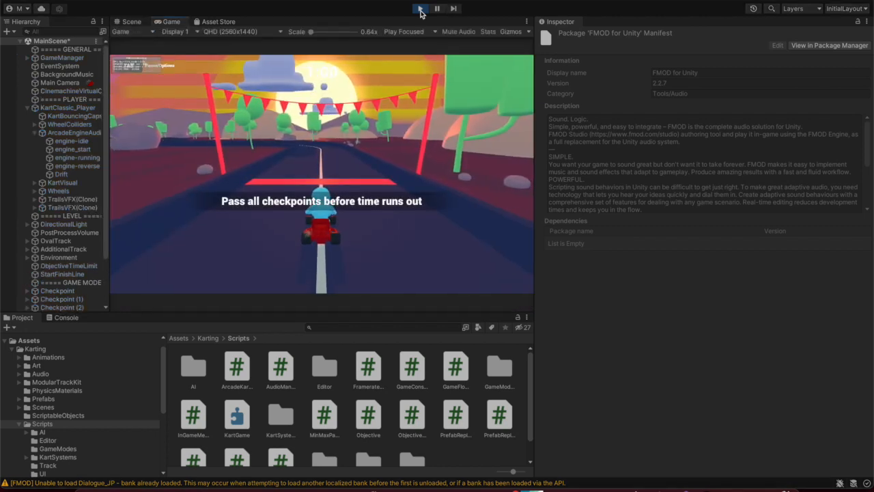
pyautogui.press('w')
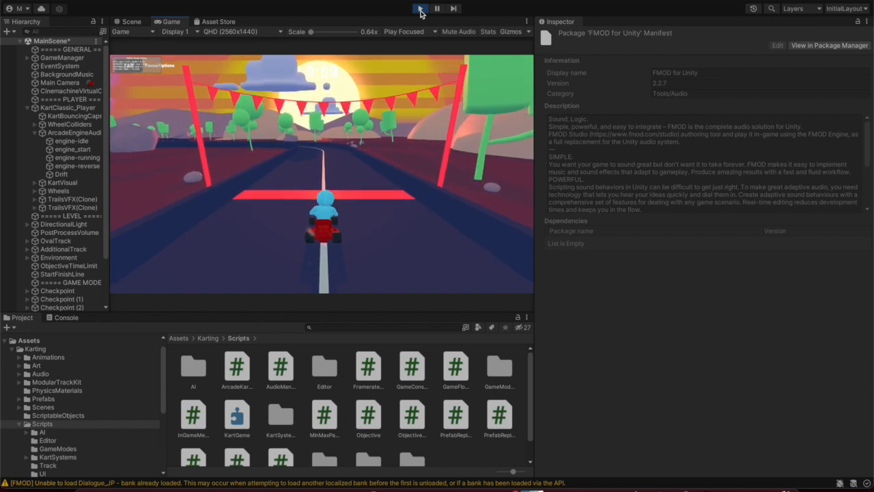
pyautogui.press('d')
# Steer the kart through the bend and first checkpoint ring, then toward the purple ring
pyautogui.press('a')
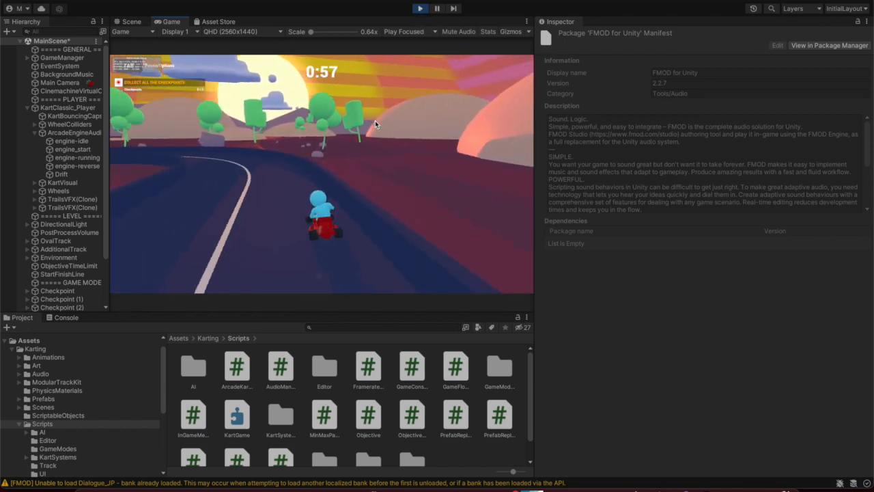
pyautogui.press('a')
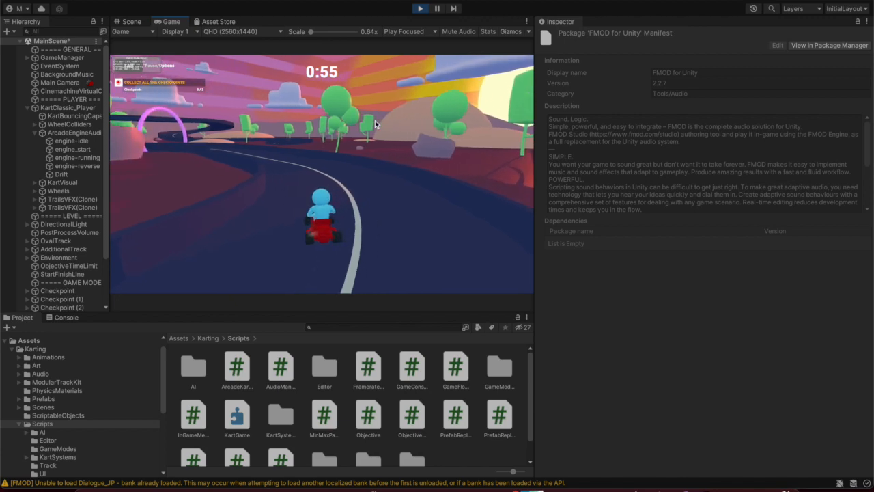
pyautogui.press('a')
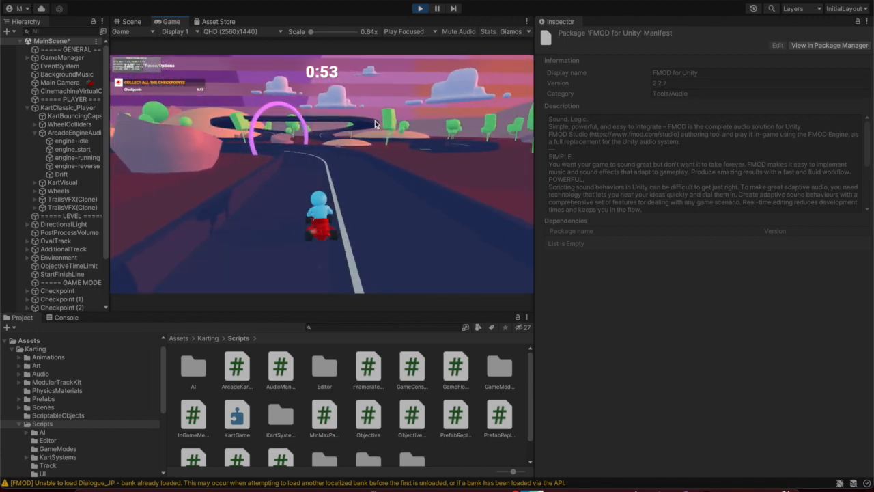
pyautogui.press('Left')
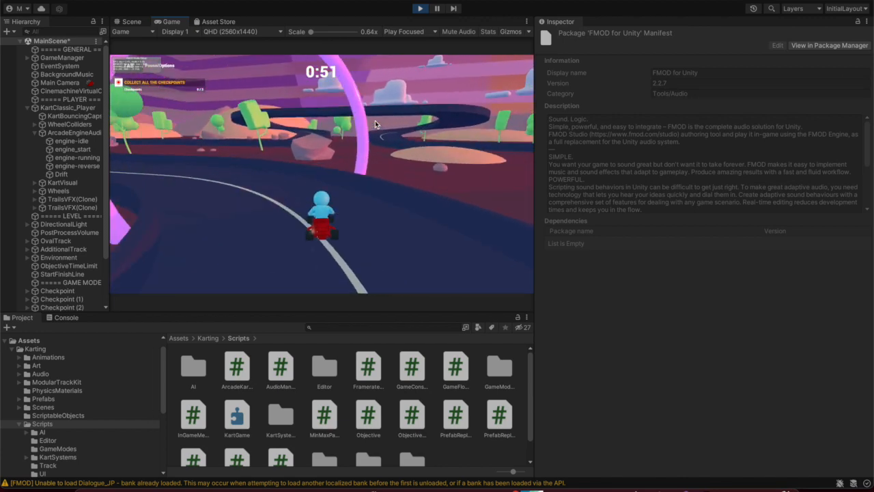
pyautogui.press('Right')
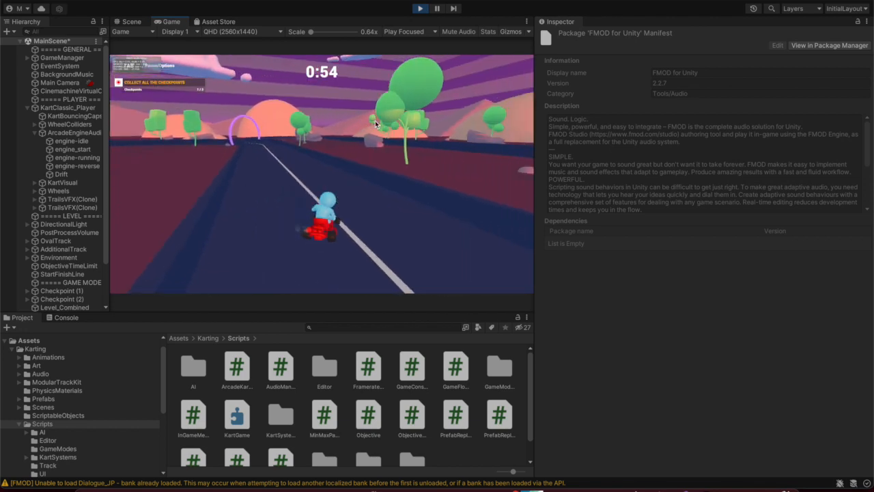
pyautogui.press('Left')
pyautogui.press('Right')
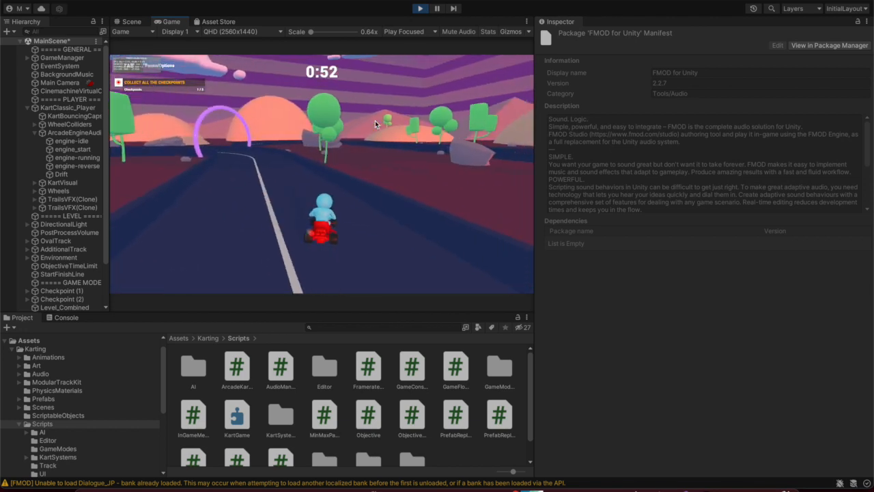
pyautogui.press('Left')
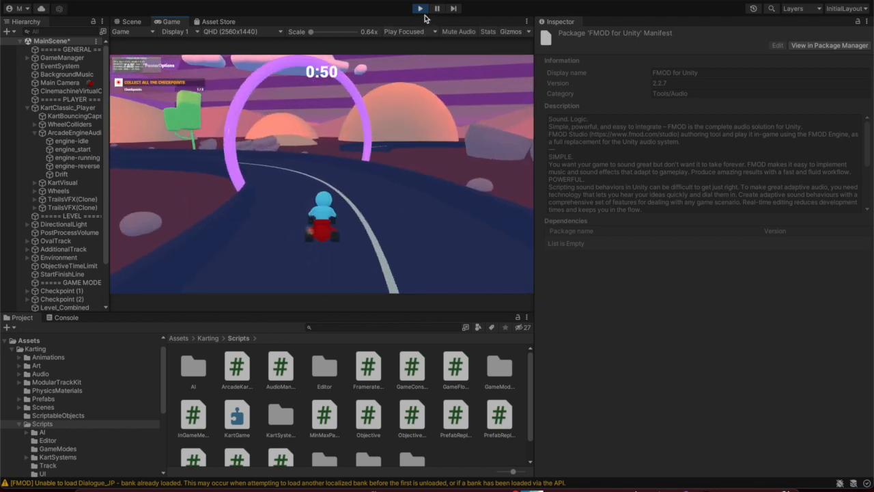
pyautogui.press('Left')
pyautogui.press('Left')
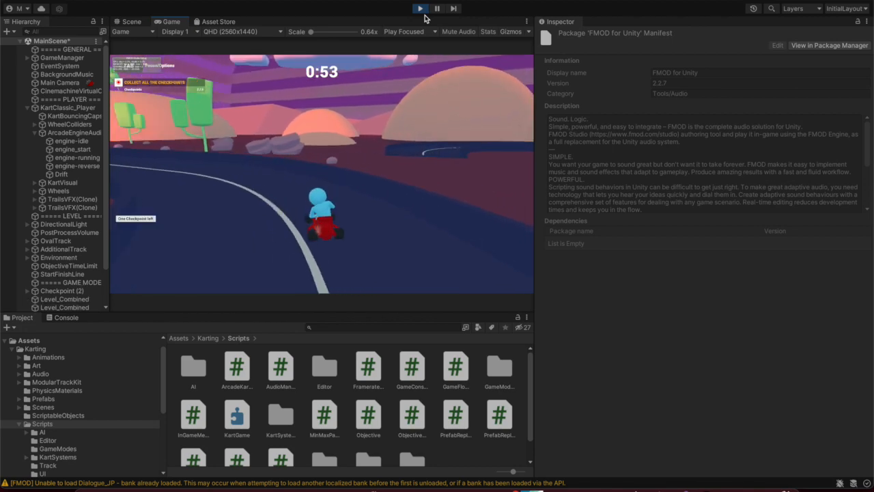
# Stop the play test and clear the FMOD warnings from the Console
pyautogui.click(420, 12)
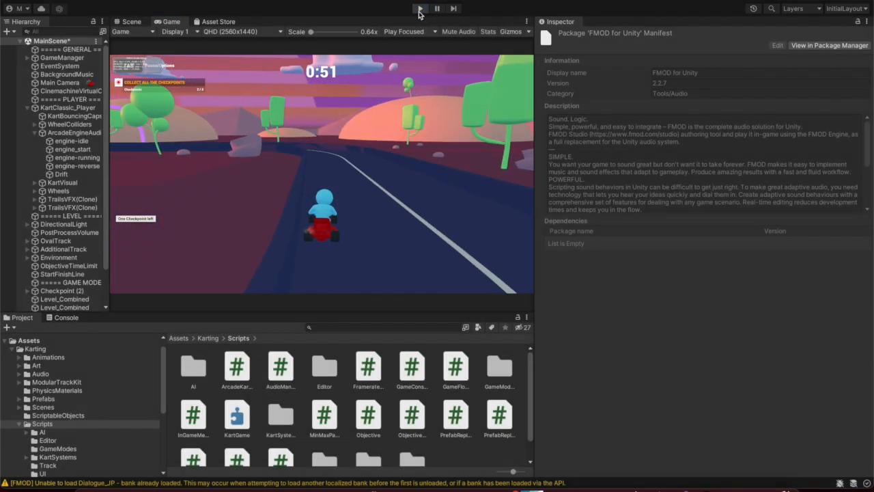
pyautogui.click(68, 317)
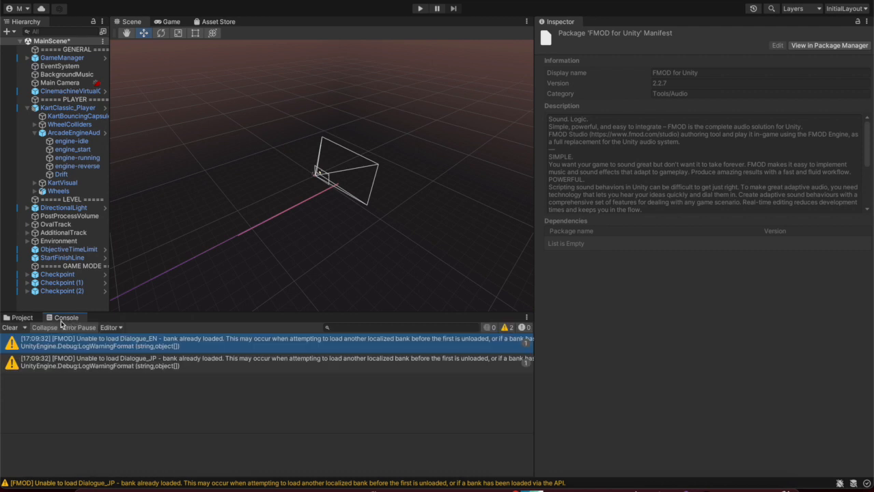
pyautogui.click(9, 328)
# Select the ArcadeEngineAudio object in the project view, then switch to FMOD Studio
pyautogui.click(20, 319)
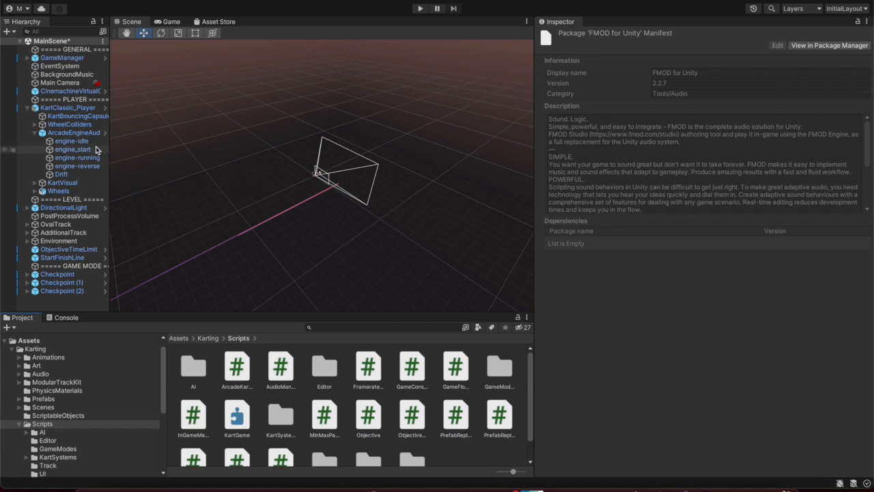
pyautogui.click(73, 133)
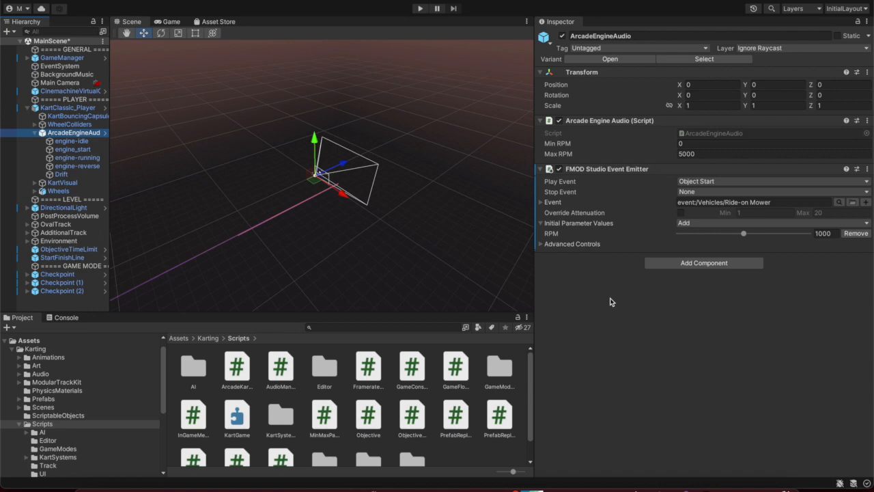
pyautogui.press('super+Tab')
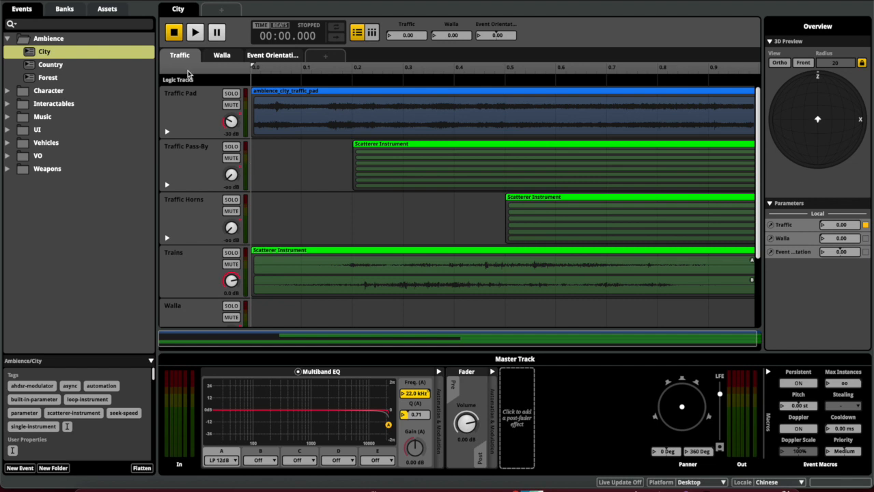
# Expand the Ambience folder and start playing the Country event
pyautogui.click(8, 38)
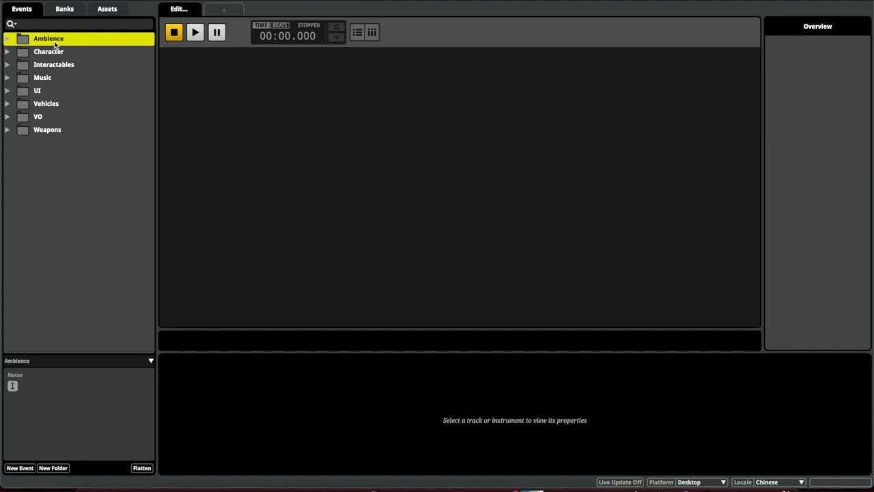
pyautogui.click(7, 39)
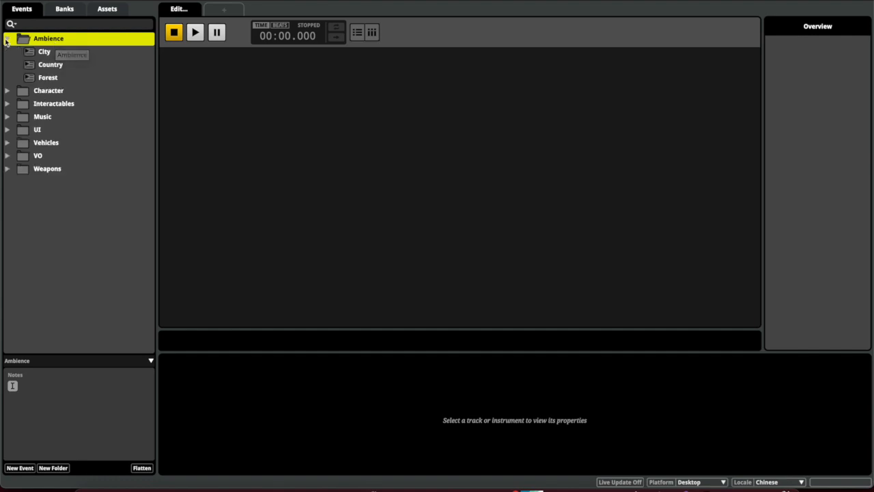
pyautogui.click(51, 64)
pyautogui.press('space')
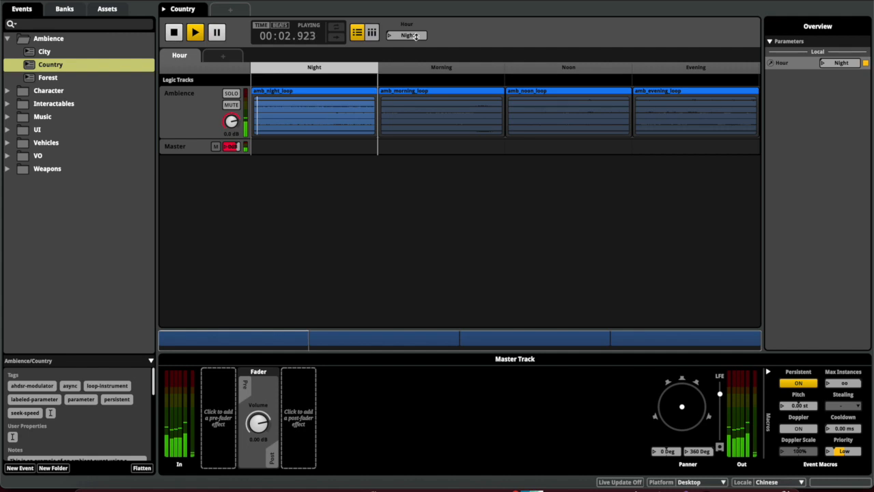
# Sweep Hour to Noon and back to Night, stop playback, then start the Forest event
pyautogui.scroll(1, 416, 36)
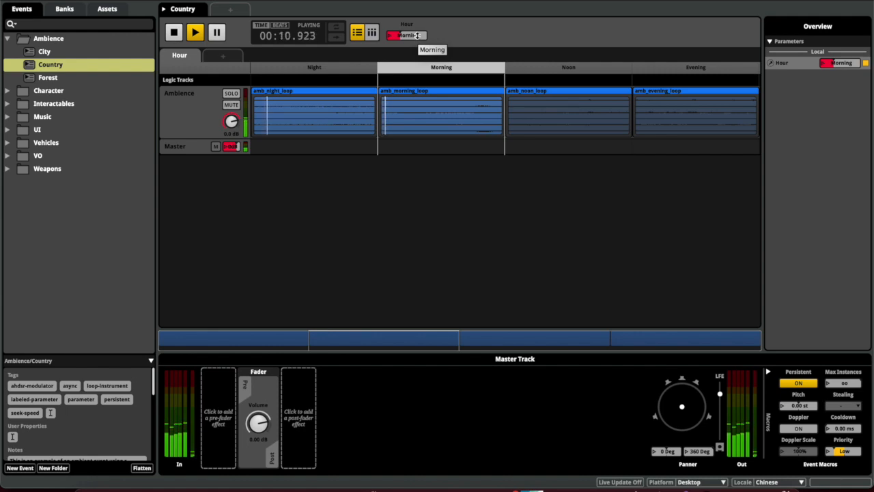
pyautogui.moveTo(418, 36); pyautogui.dragTo(417, 35)
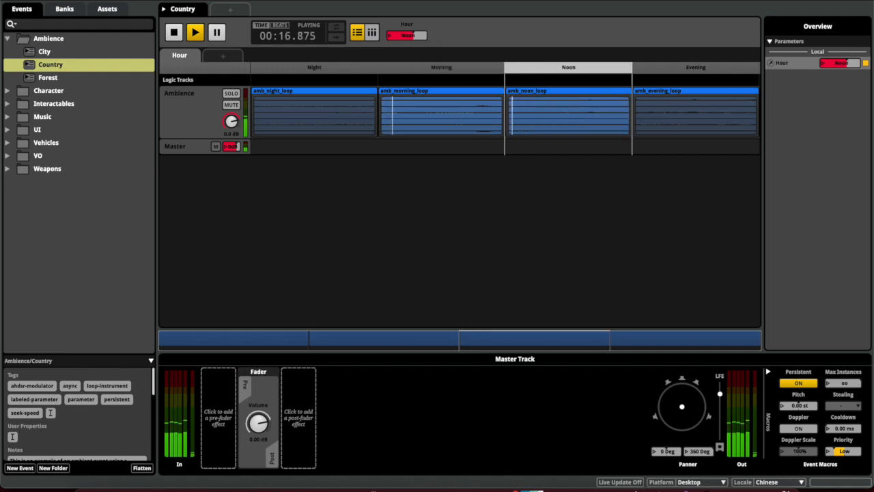
pyautogui.moveTo(418, 35); pyautogui.dragTo(389, 36)
pyautogui.press('space')
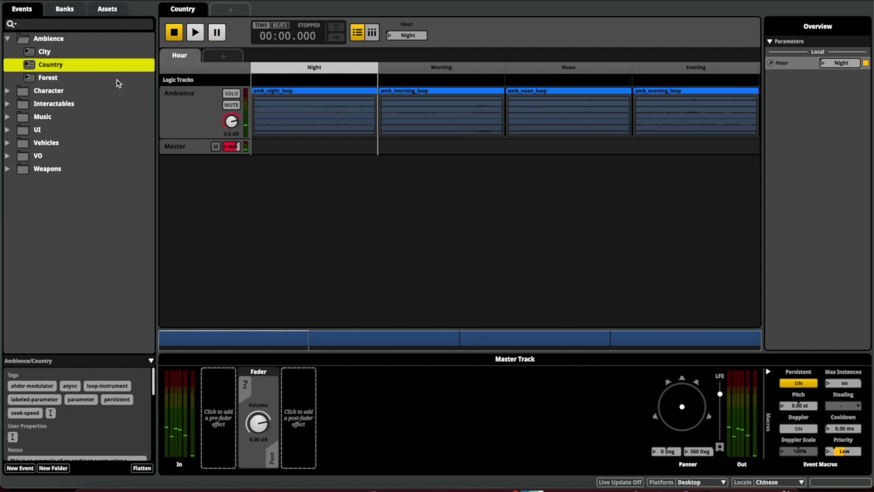
pyautogui.click(116, 80)
pyautogui.press('space')
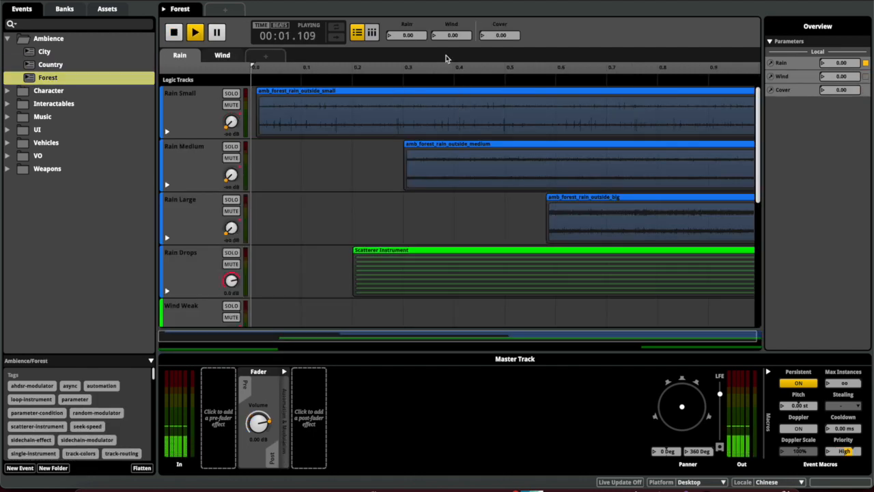
# Raise the Forest event's Rain, Wind and Cover parameters while it plays
pyautogui.scroll(-5, 433, 141)
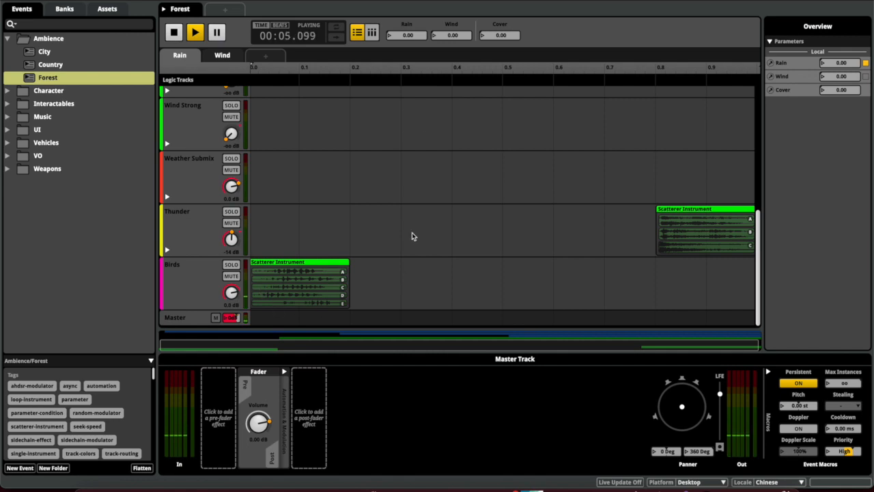
pyautogui.moveTo(413, 35); pyautogui.dragTo(412, 6)
pyautogui.scroll(5, 409, 101)
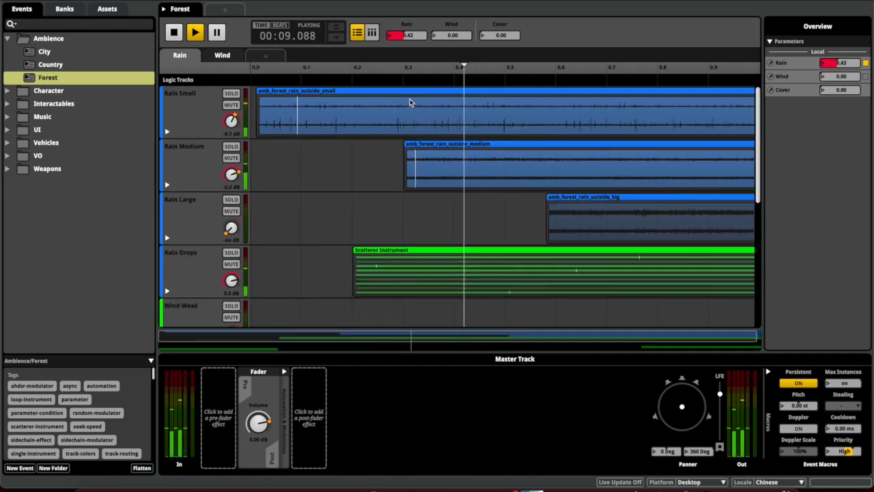
pyautogui.moveTo(453, 35); pyautogui.dragTo(452, 6)
pyautogui.moveTo(500, 35); pyautogui.dragTo(500, 4)
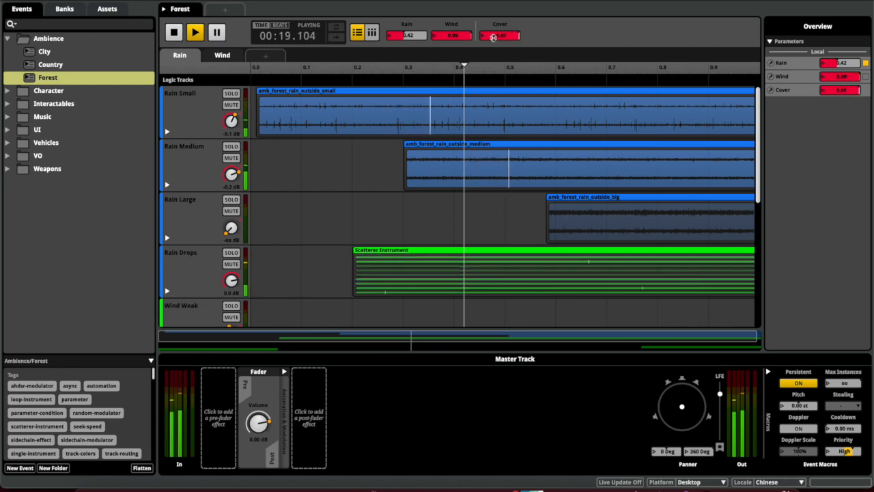
# Return Cover, Wind and Rain to zero, then open and play the City event
pyautogui.moveTo(494, 37); pyautogui.dragTo(494, 87)
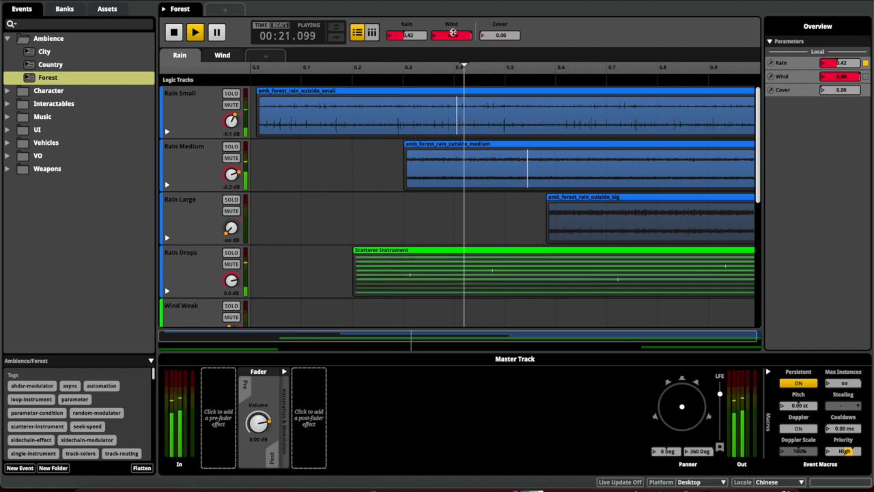
pyautogui.moveTo(453, 32); pyautogui.dragTo(453, 82)
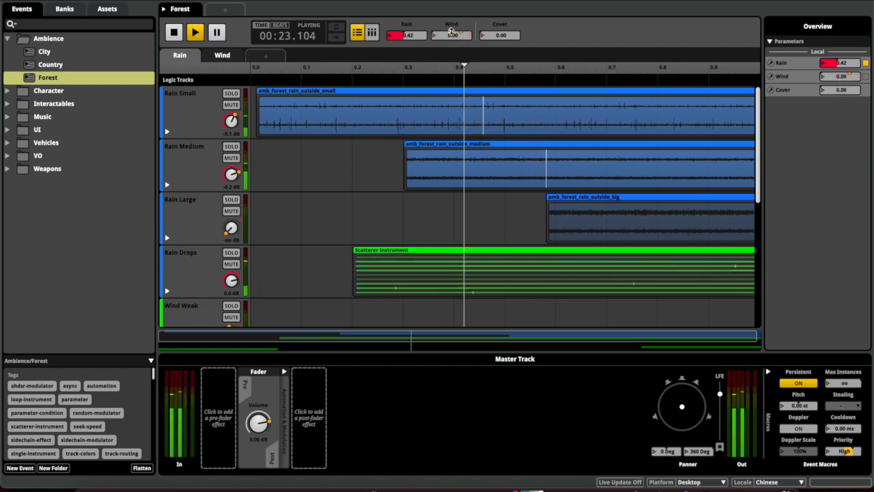
pyautogui.moveTo(408, 34); pyautogui.dragTo(408, 58)
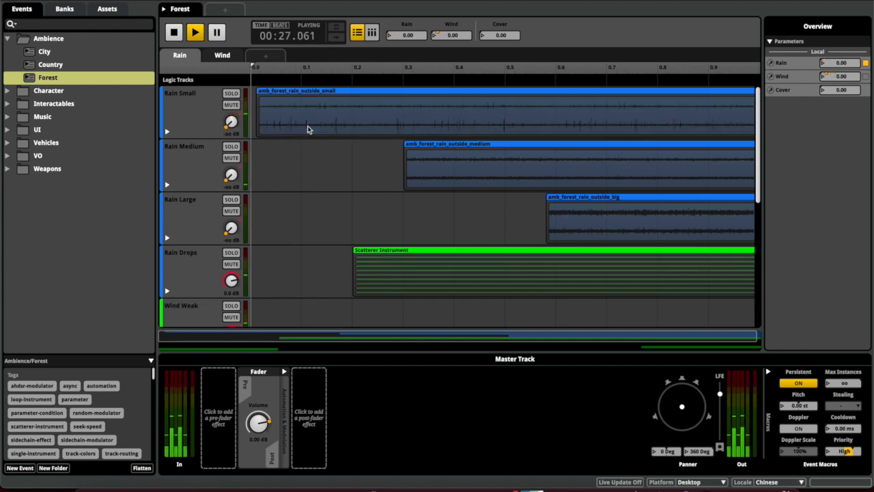
pyautogui.click(101, 54)
pyautogui.press('space')
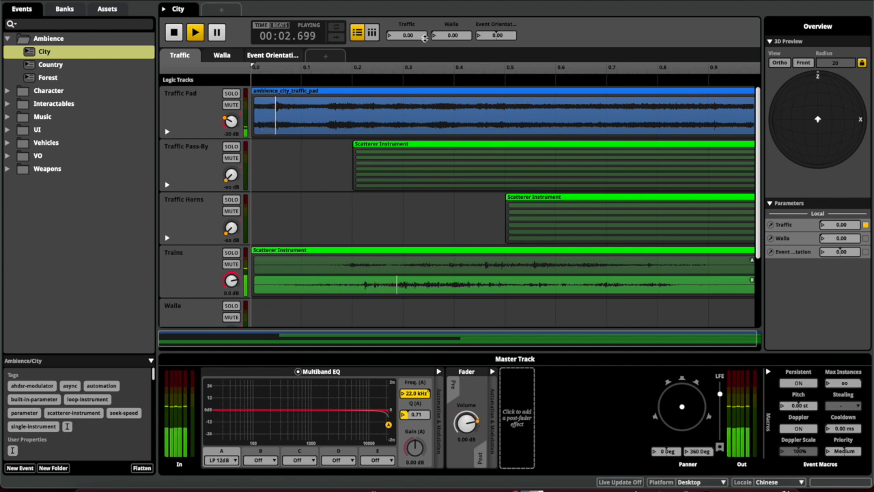
# Vary the City event's Event Orientation, Walla and Traffic parameters while it plays
pyautogui.moveTo(497, 35)
pyautogui.mouseDown()
pyautogui.moveTo(497, 8)
pyautogui.moveTo(497, 54)
pyautogui.moveTo(497, 34)
pyautogui.moveTo(511, 33)
pyautogui.mouseUp()
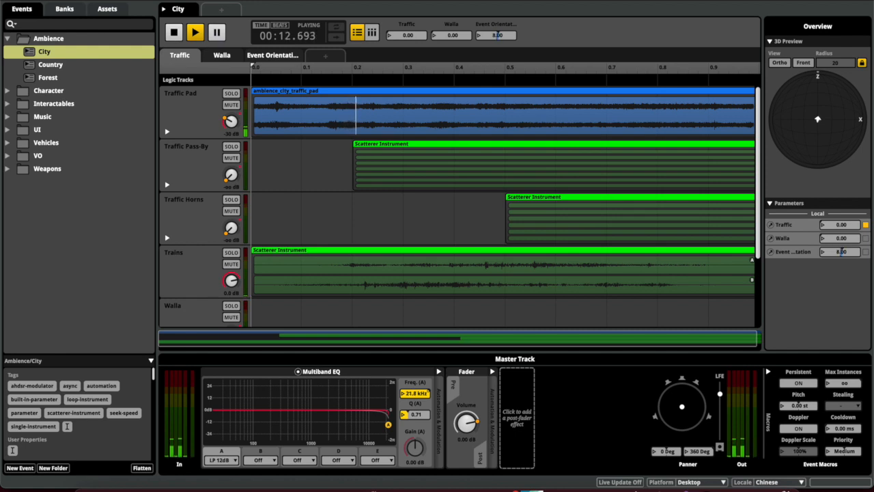
pyautogui.moveTo(463, 35); pyautogui.dragTo(462, 3)
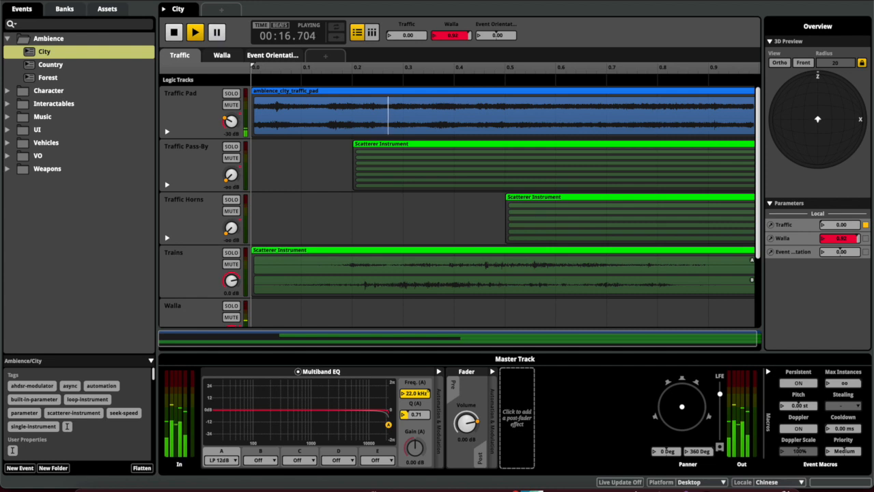
pyautogui.moveTo(462, 4); pyautogui.dragTo(414, 1)
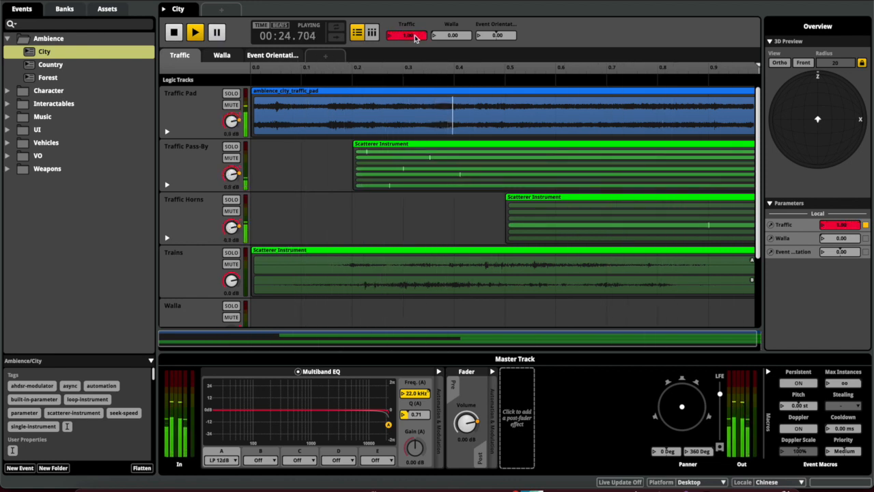
pyautogui.moveTo(415, 37); pyautogui.dragTo(415, 39)
# Stop the City event playback and switch back to the Unity editor
pyautogui.press('space')
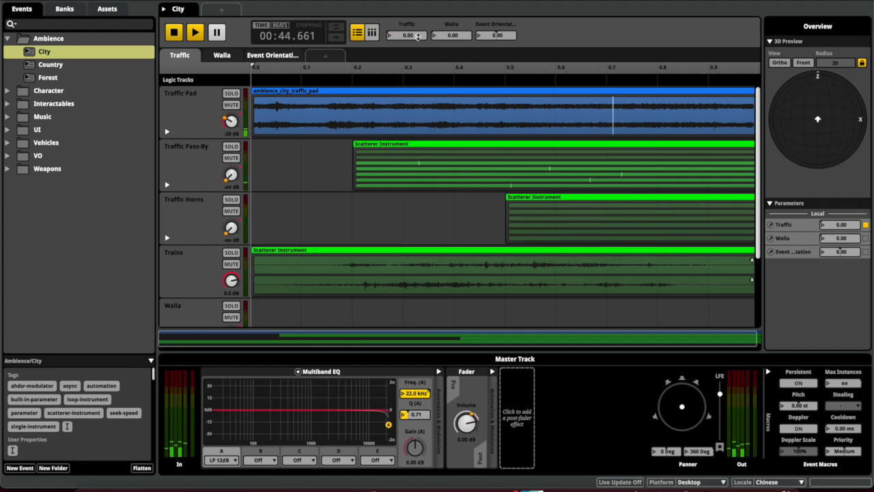
pyautogui.moveTo(660, 486)
pyautogui.click(642, 474)
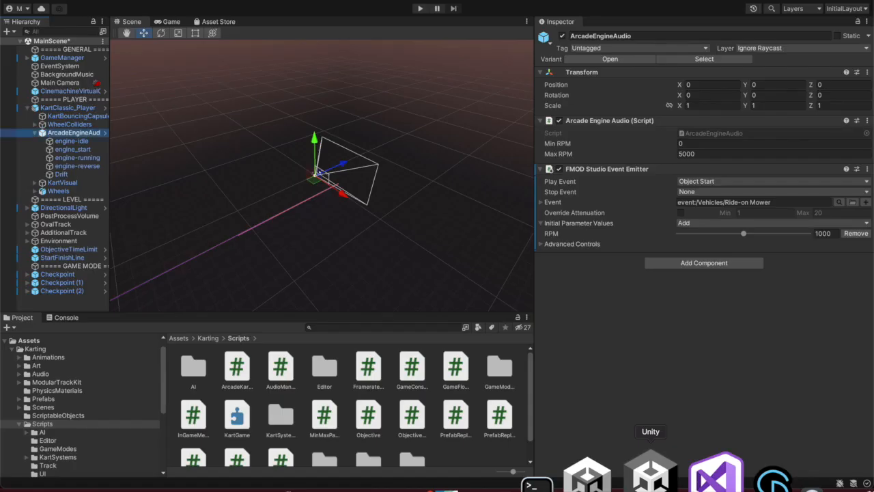
# Select BackgroundMusic and add an FMOD Studio Event Emitter component to it
pyautogui.click(59, 76)
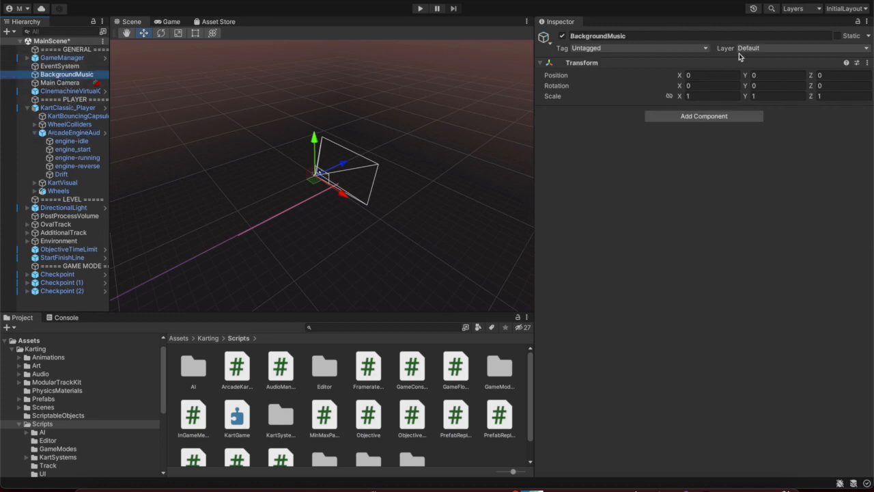
pyautogui.rightClick(45, 303)
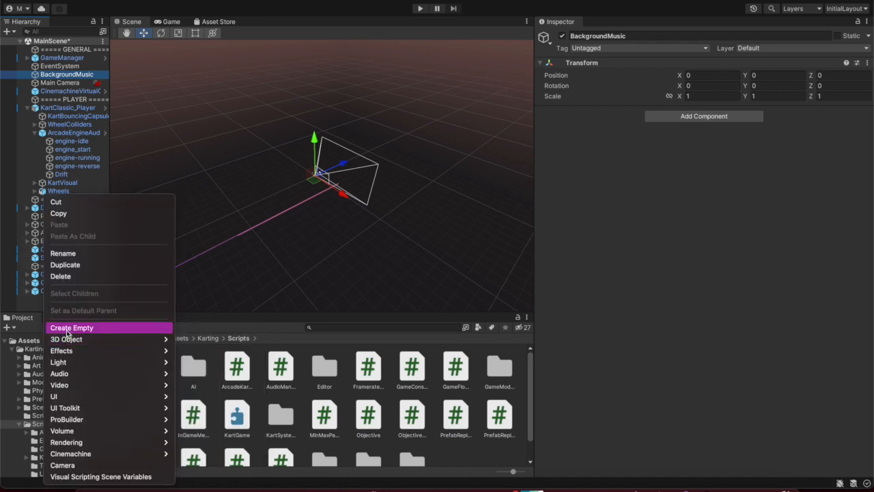
pyautogui.click(35, 307)
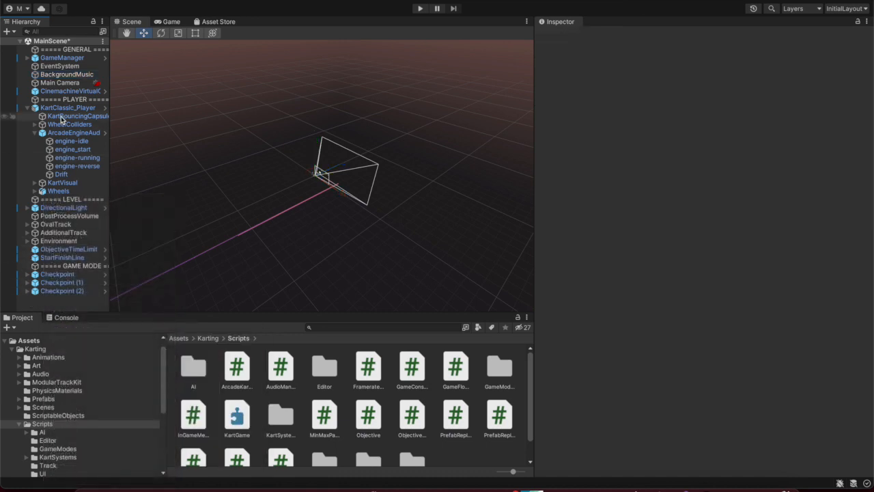
pyautogui.click(68, 75)
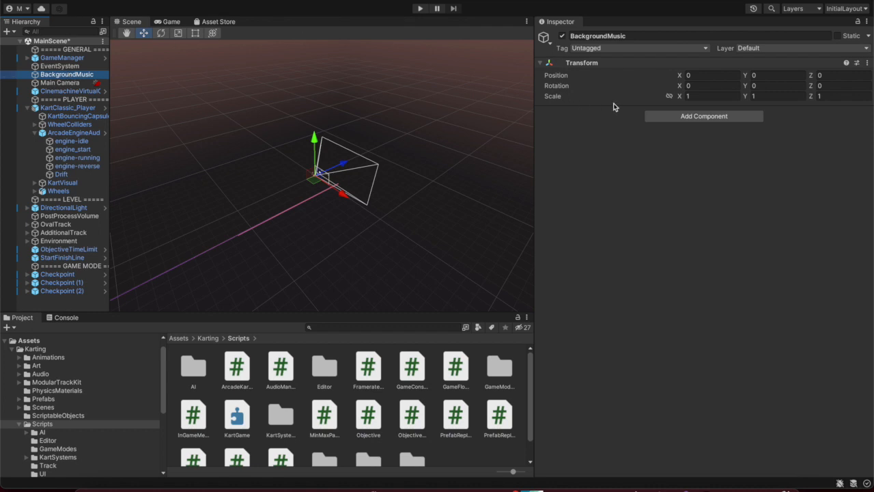
pyautogui.click(664, 117)
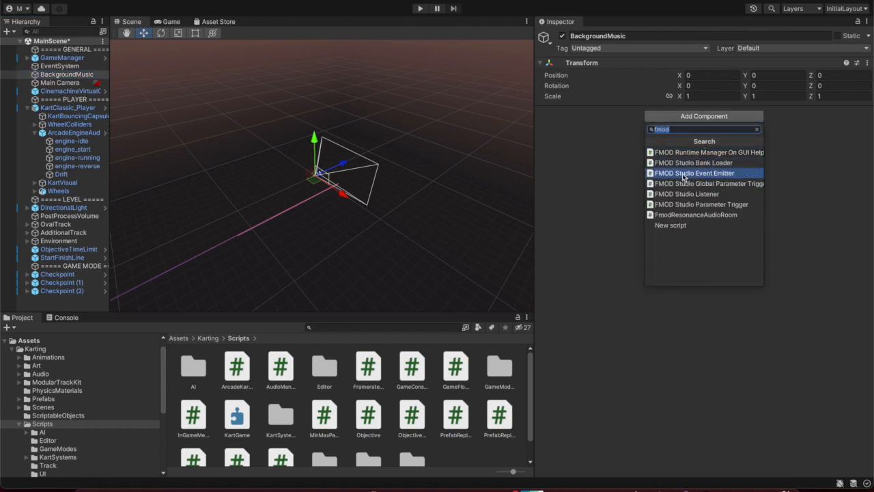
pyautogui.click(705, 176)
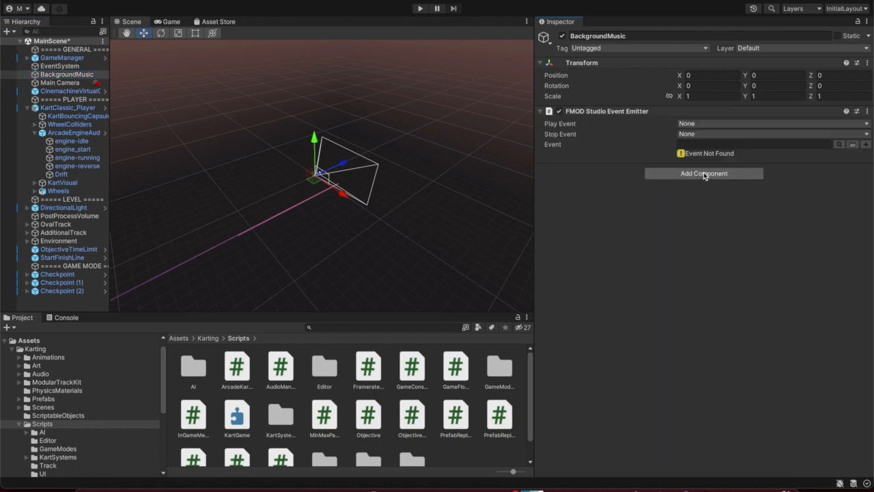
# Set the emitter's Play Event to Object Start and assign event:/Ambience/City
pyautogui.click(701, 125)
pyautogui.click(704, 137)
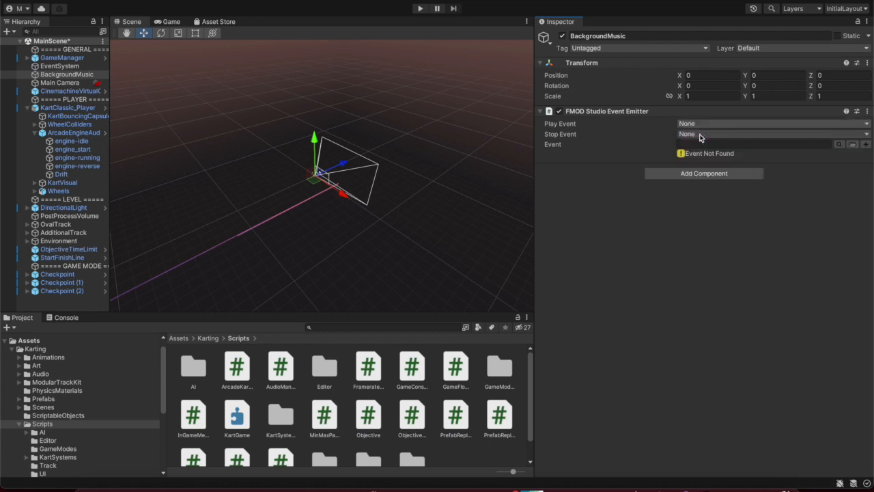
pyautogui.click(839, 145)
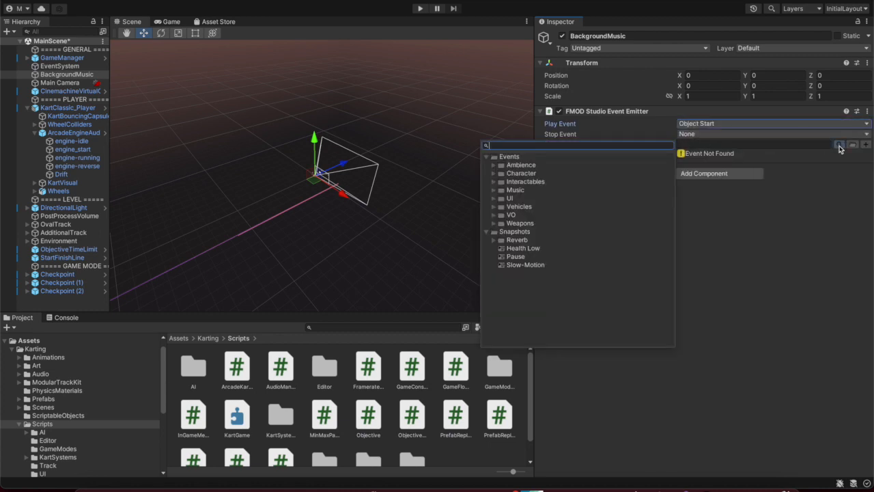
pyautogui.click(494, 165)
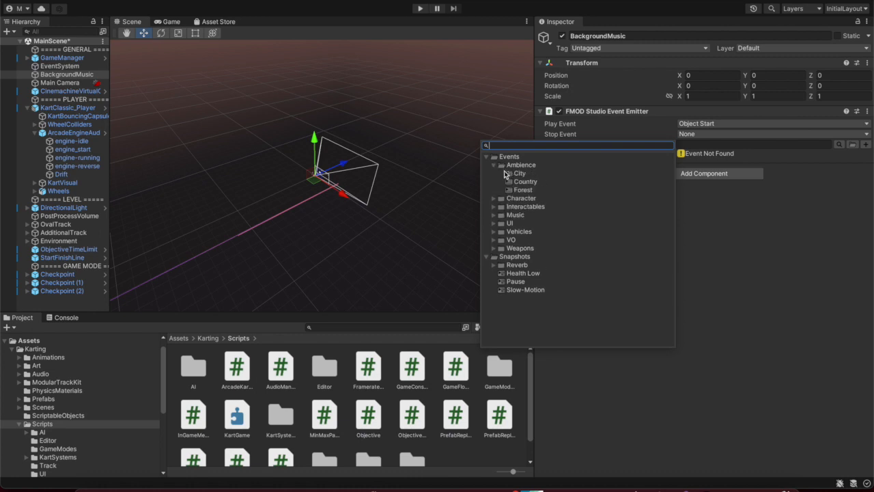
pyautogui.click(506, 173)
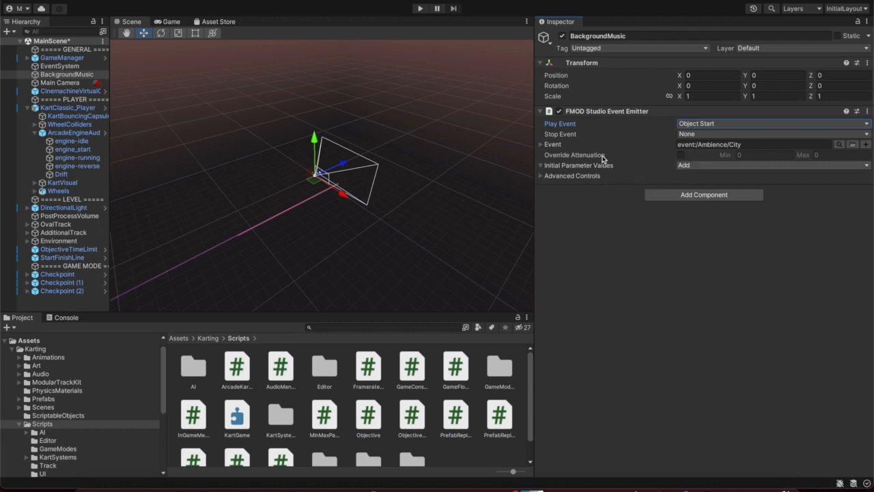
# Add Traffic as an initial parameter value set to 0.4
pyautogui.click(684, 168)
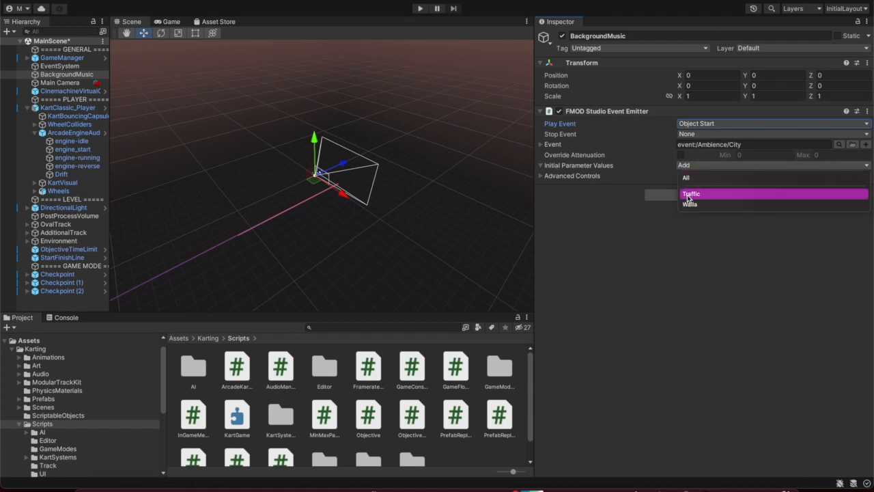
pyautogui.click(688, 194)
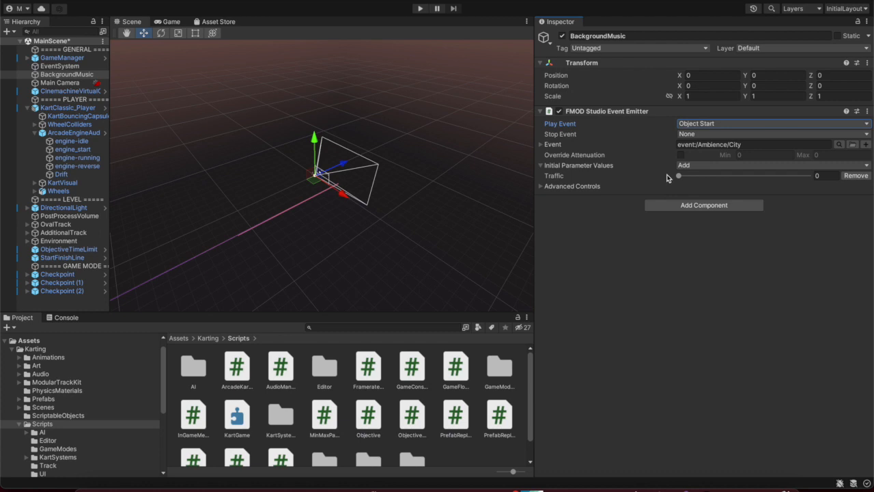
pyautogui.moveTo(679, 176); pyautogui.dragTo(736, 179)
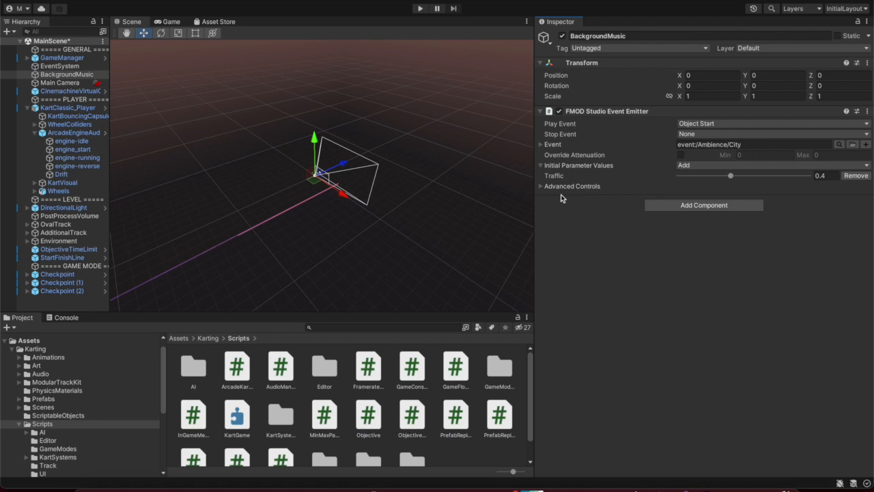
# Add Walla as an initial parameter value set to about 0.128
pyautogui.click(541, 166)
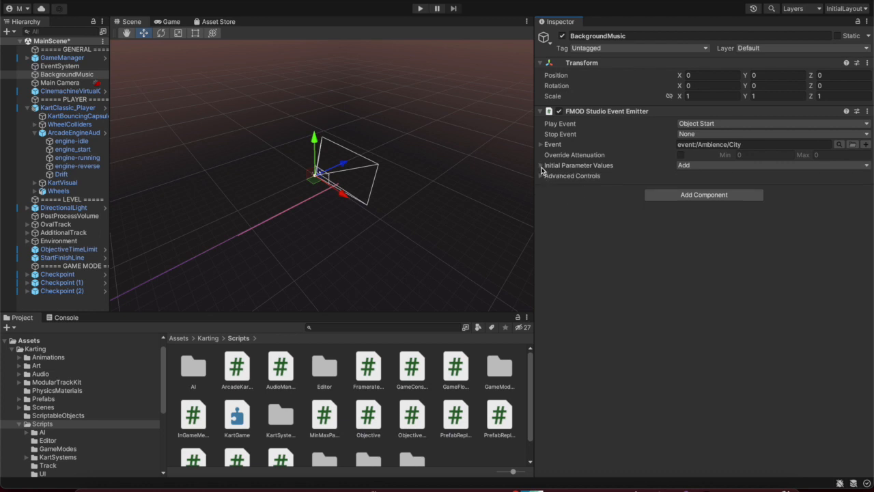
pyautogui.click(541, 165)
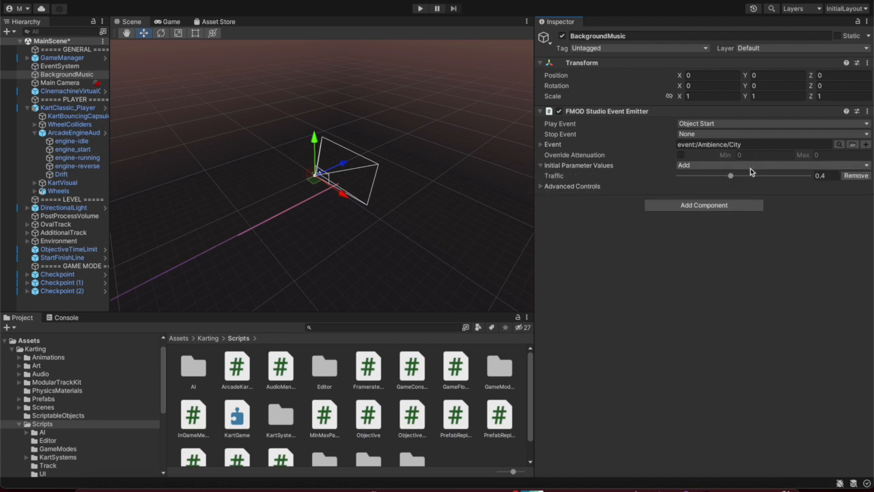
pyautogui.click(733, 167)
pyautogui.click(718, 196)
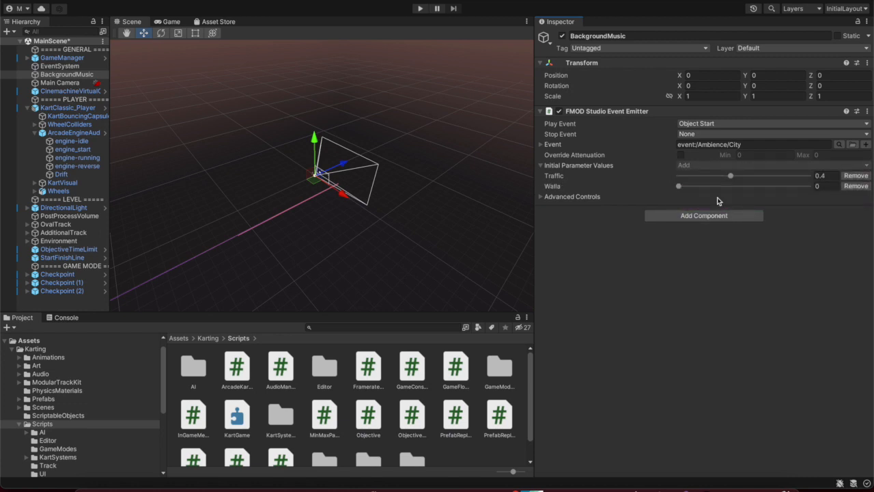
pyautogui.moveTo(688, 185); pyautogui.dragTo(696, 186)
pyautogui.click(420, 9)
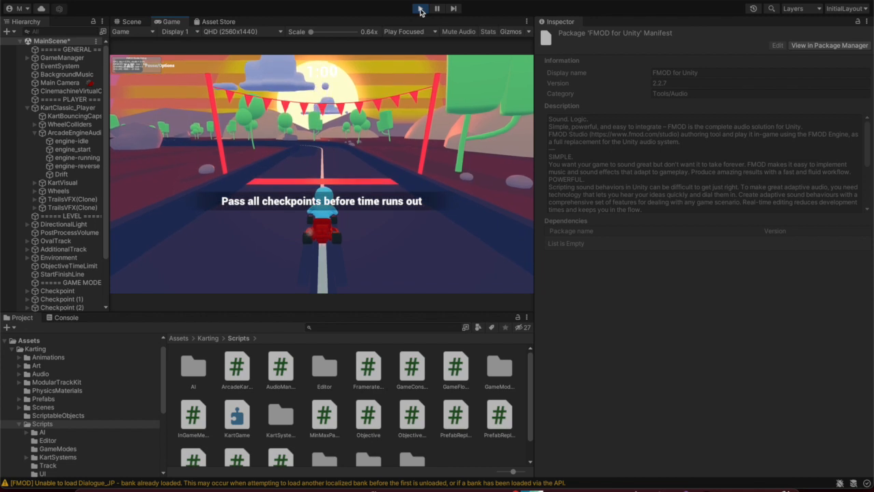
pyautogui.press('w')
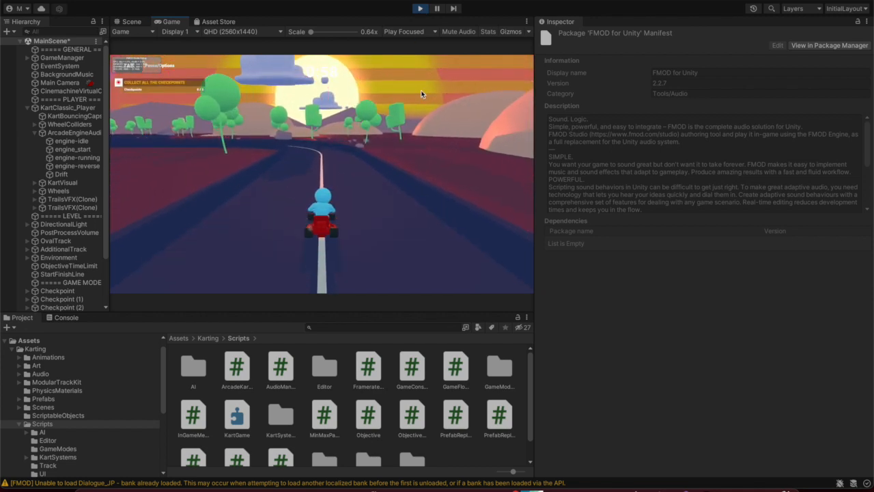
pyautogui.press('a')
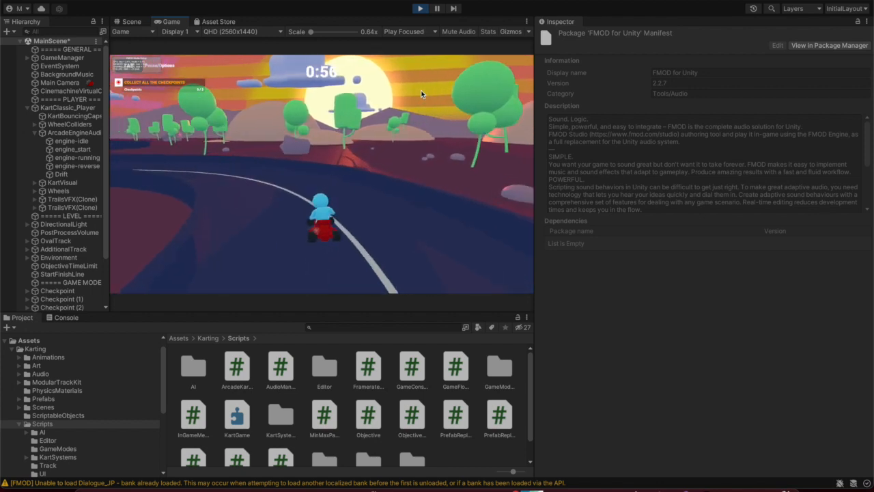
pyautogui.press('a')
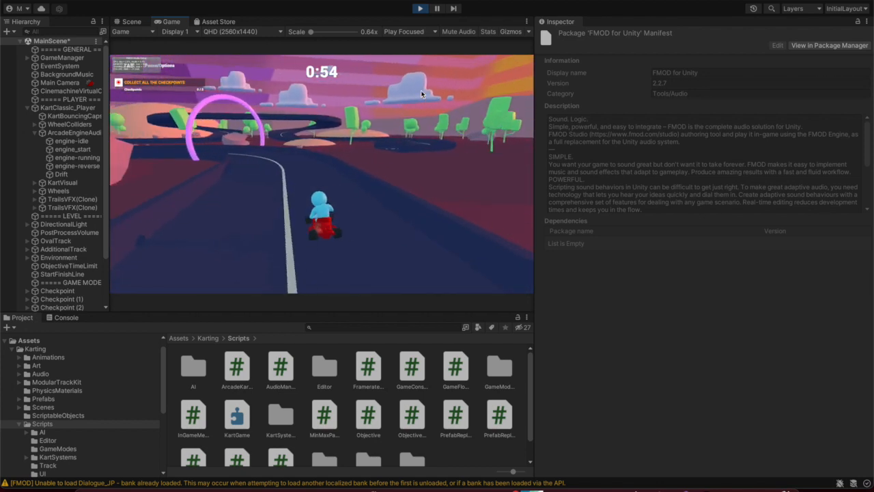
pyautogui.press('a')
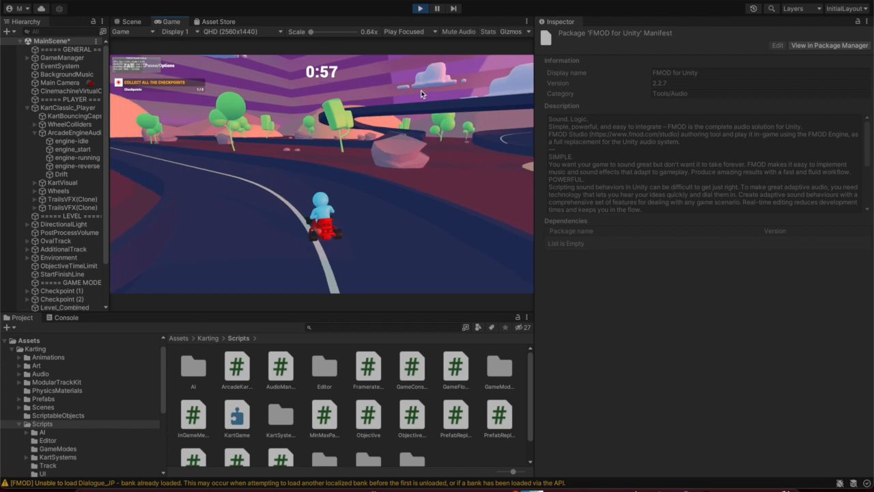
pyautogui.press('a')
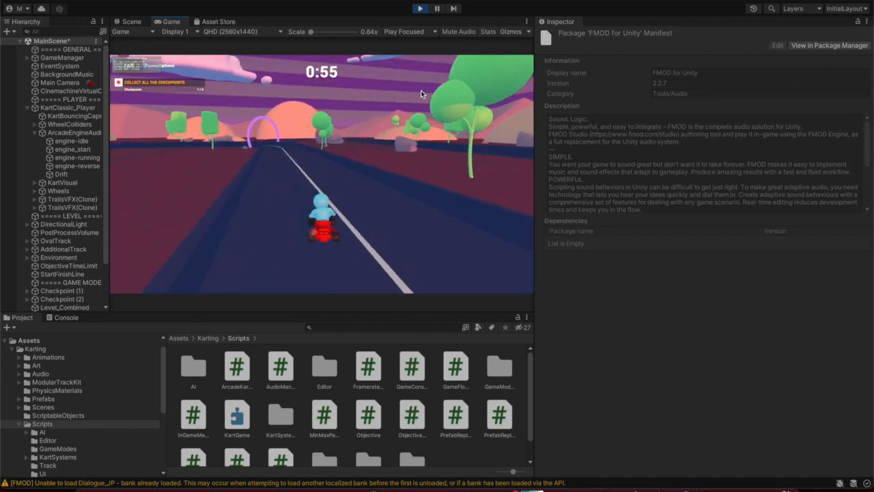
pyautogui.press('a')
pyautogui.press('d')
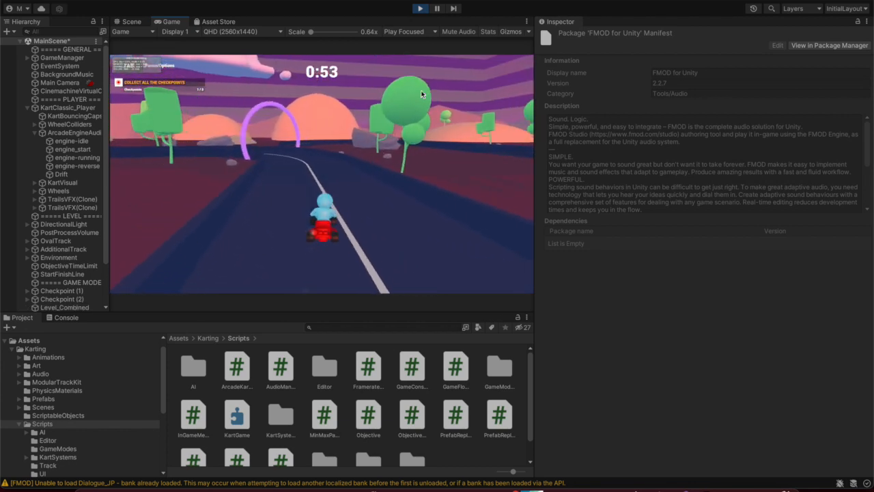
pyautogui.press('a')
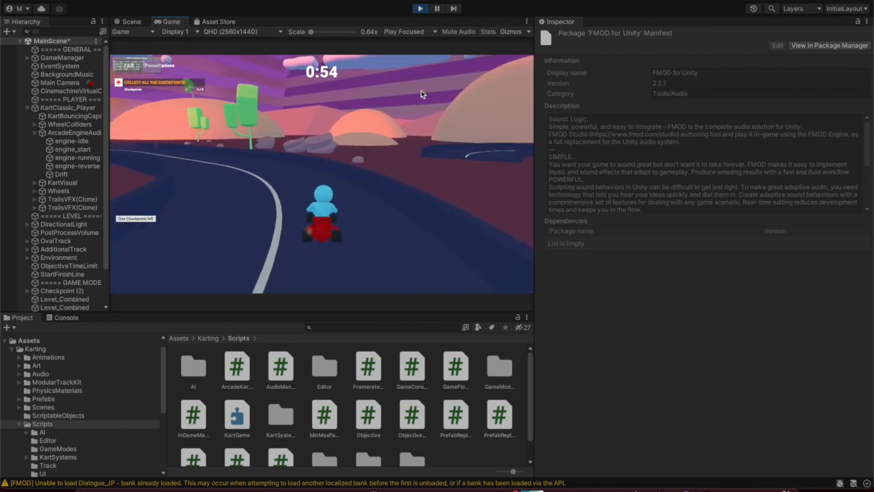
pyautogui.press('a')
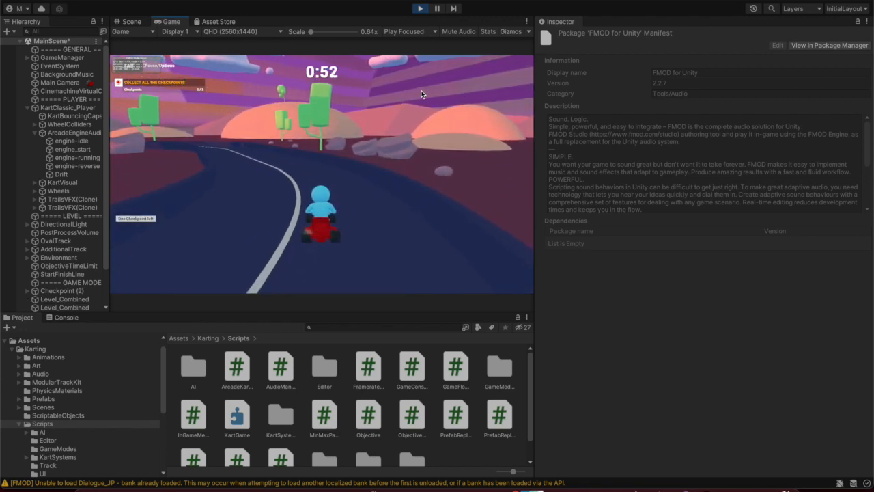
pyautogui.press('a')
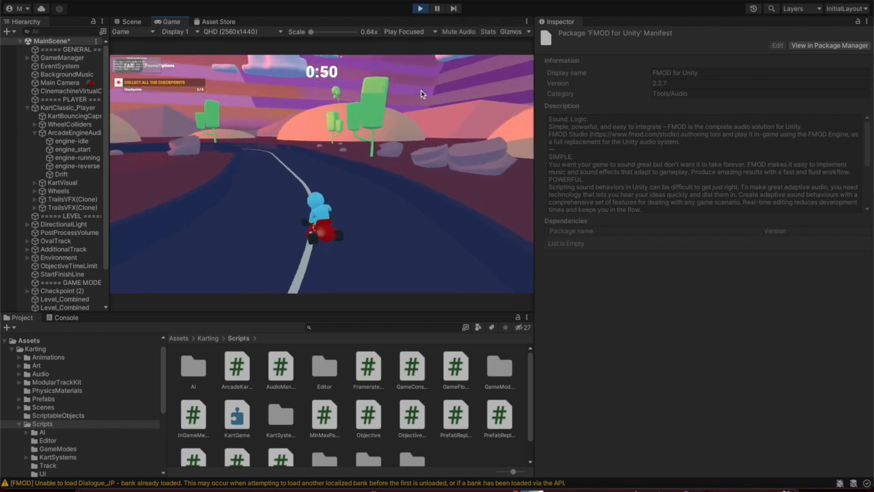
pyautogui.press('a')
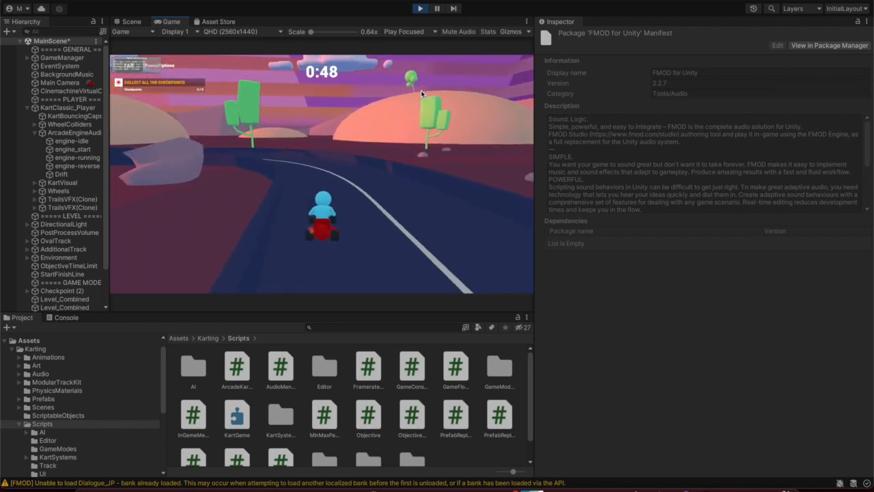
pyautogui.press('d')
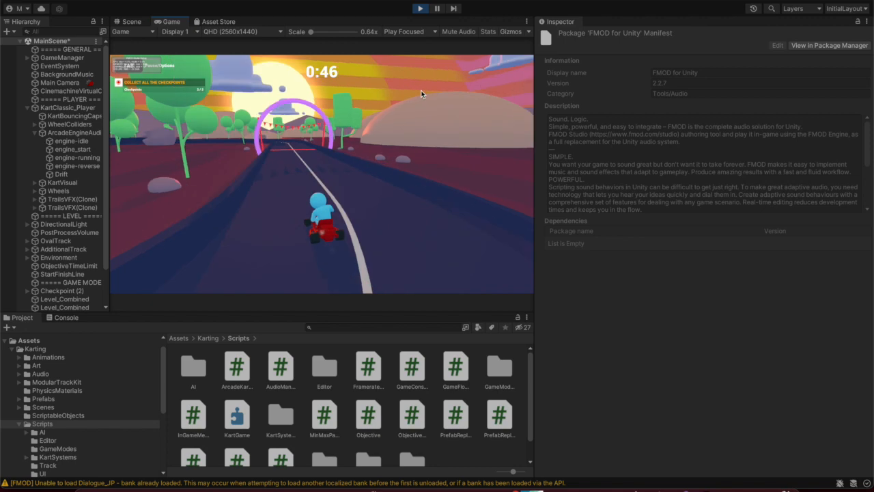
pyautogui.press('a')
pyautogui.press('d')
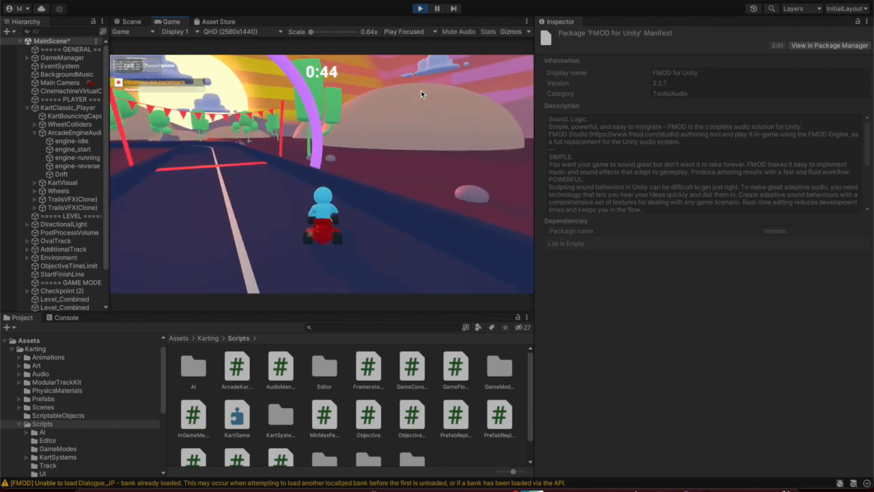
pyautogui.press('a')
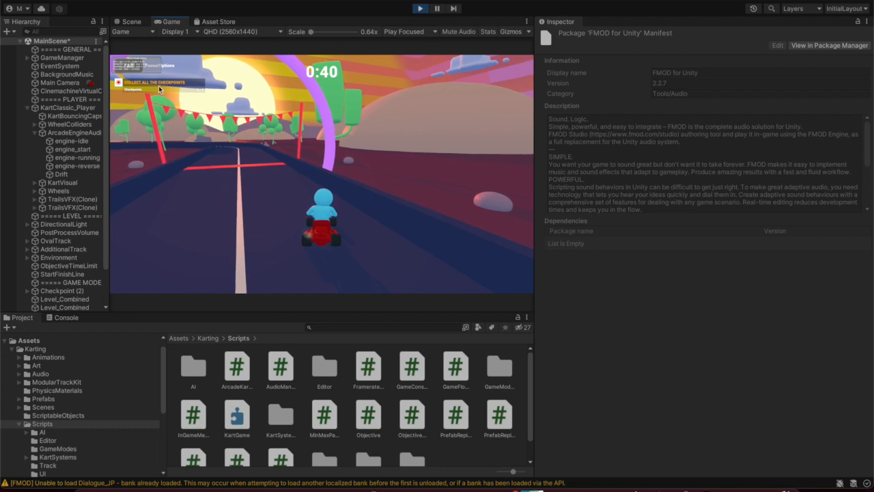
# Select BackgroundMusic and drag the emitter's Traffic and Walla sliders fully up to 1
pyautogui.click(80, 74)
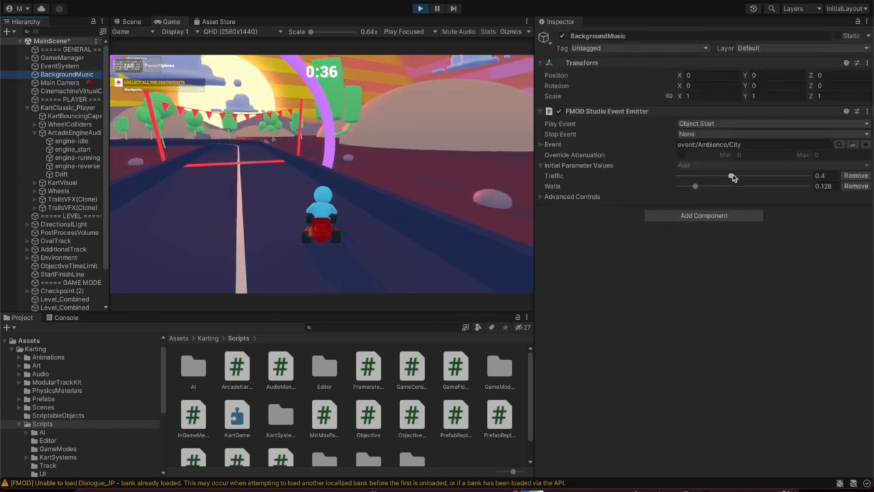
pyautogui.moveTo(733, 177); pyautogui.dragTo(810, 177)
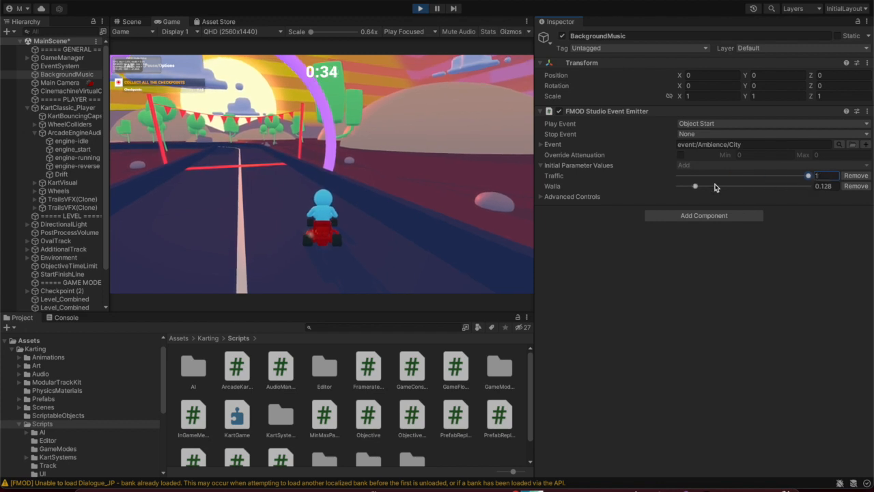
pyautogui.moveTo(737, 186); pyautogui.dragTo(817, 186)
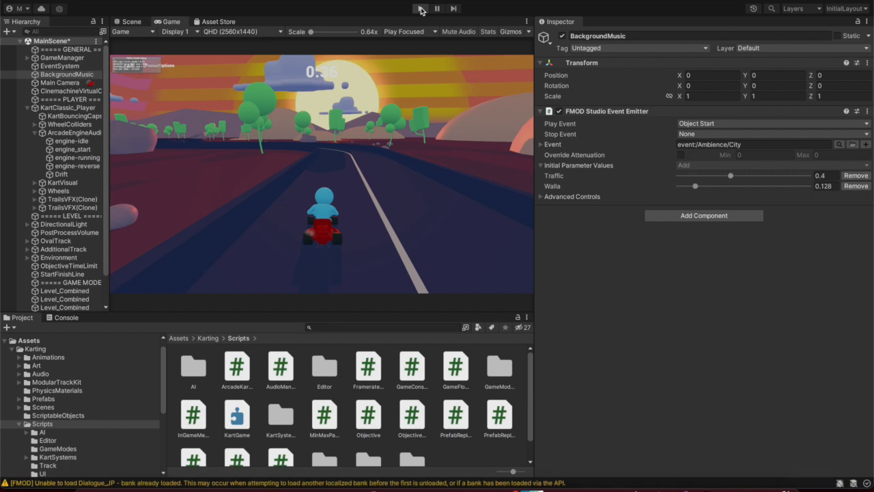
pyautogui.moveTo(745, 178); pyautogui.dragTo(843, 181)
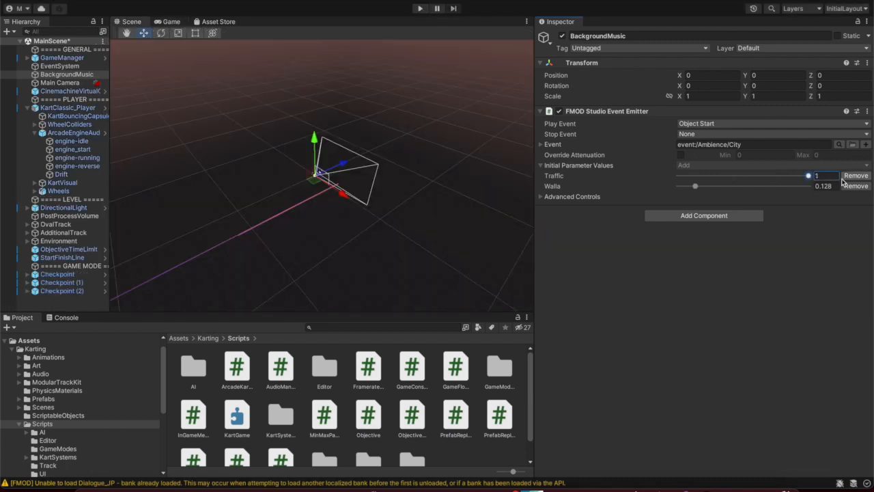
pyautogui.moveTo(783, 192); pyautogui.dragTo(840, 193)
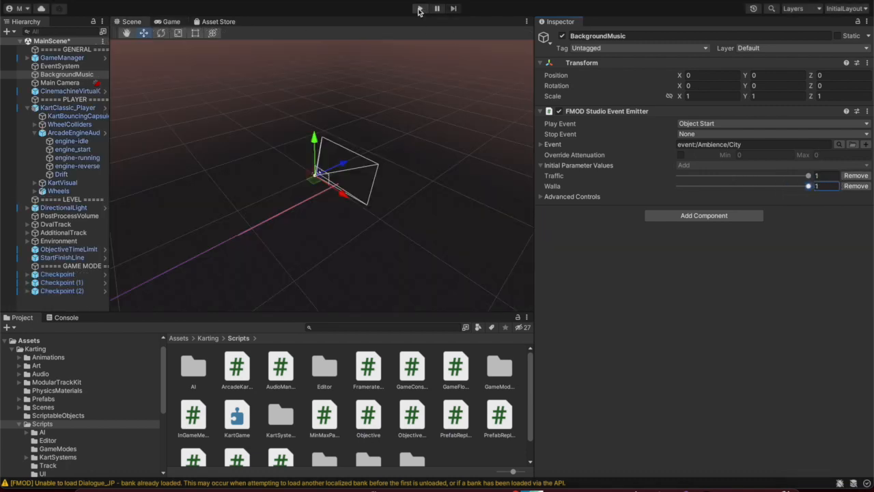
pyautogui.click(419, 9)
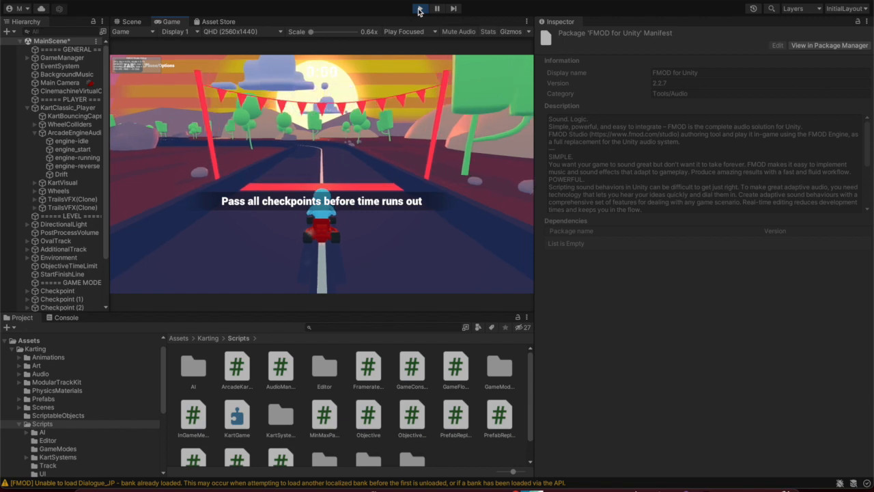
pyautogui.press('Up')
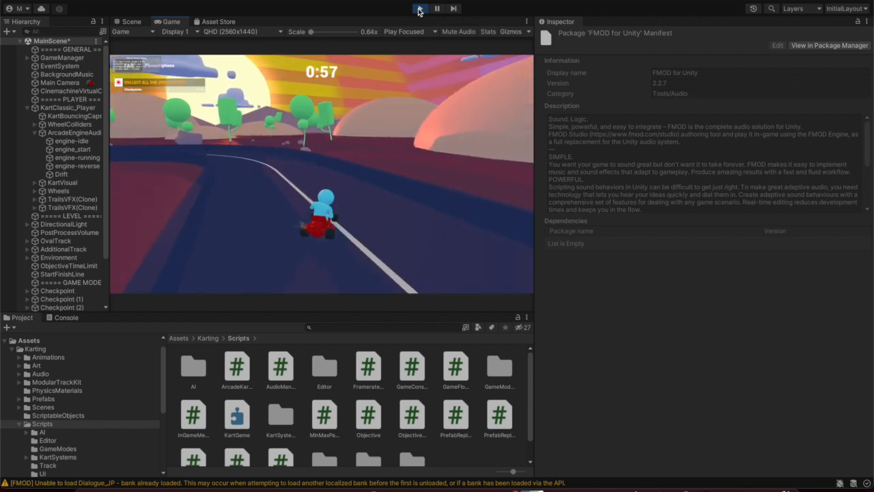
pyautogui.press('Left')
pyautogui.click(420, 10)
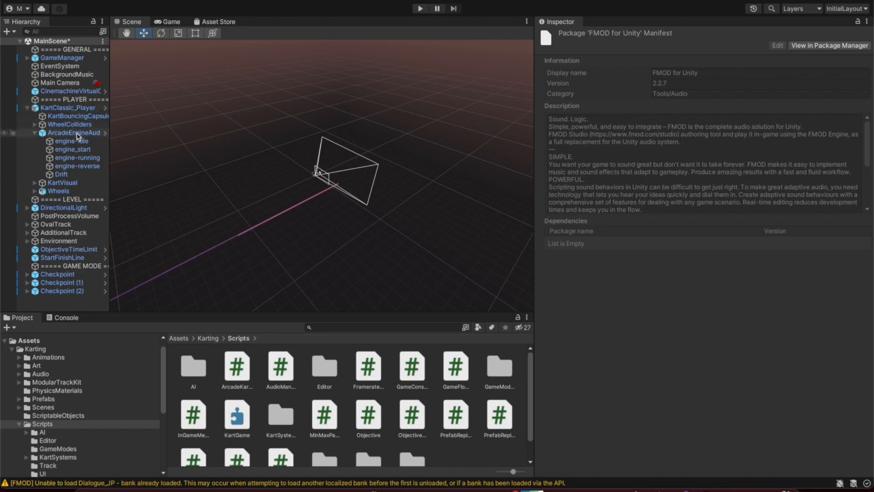
# Reselect BackgroundMusic, lower Walla to about 0.433 with Traffic 0.409, then start Play mode
pyautogui.click(78, 91)
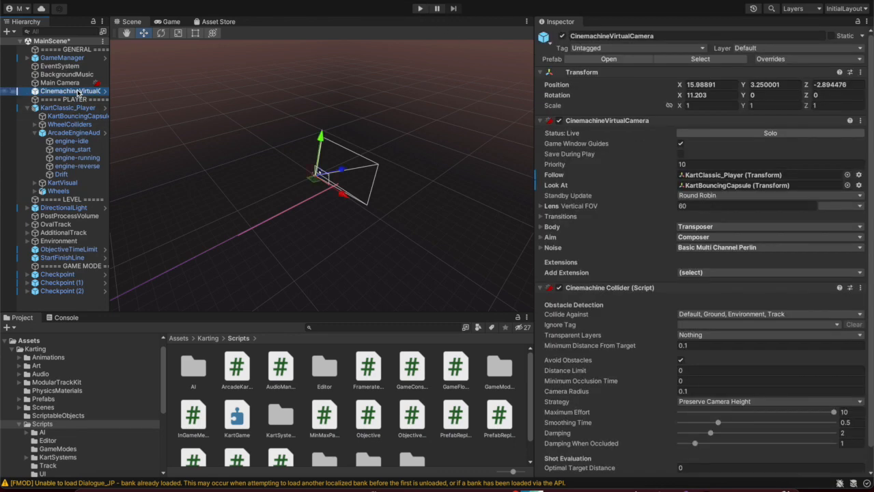
pyautogui.click(60, 66)
pyautogui.click(66, 75)
pyautogui.moveTo(806, 189); pyautogui.dragTo(747, 177)
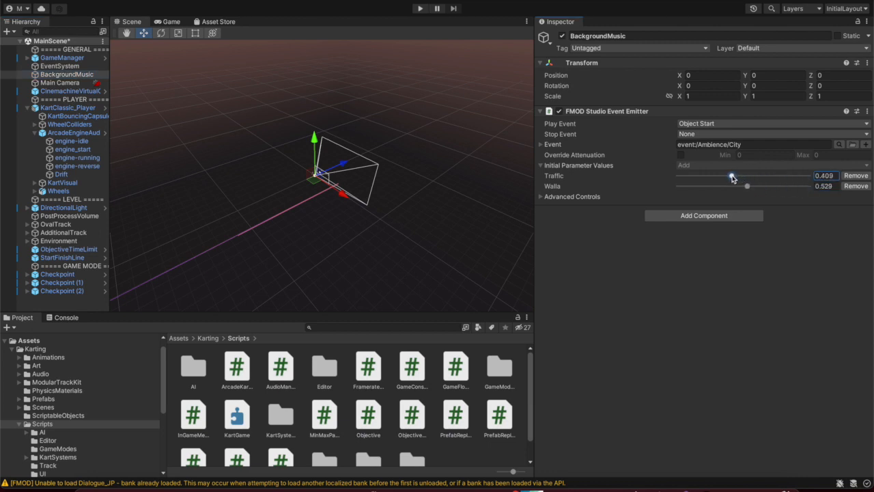
pyautogui.moveTo(747, 186); pyautogui.dragTo(743, 186)
pyautogui.click(420, 9)
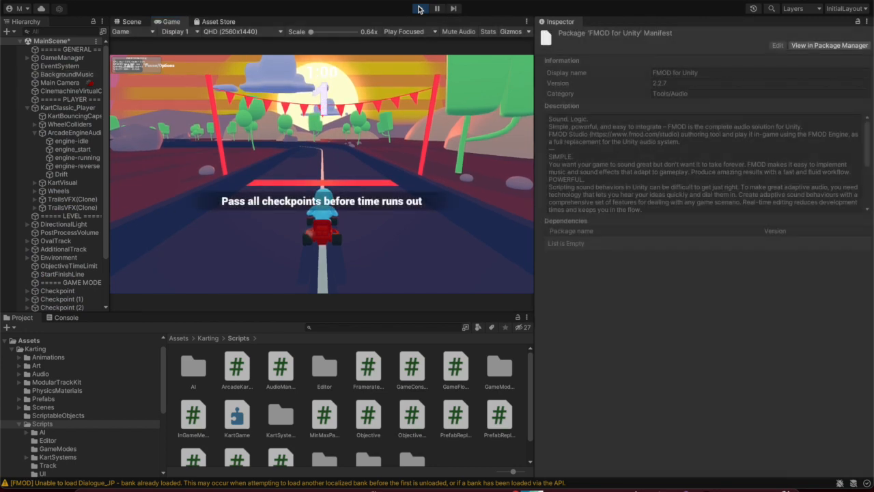
# Set the Walla slider to 0.34, then replay and steer the kart through the start gate and bend
pyautogui.click(420, 9)
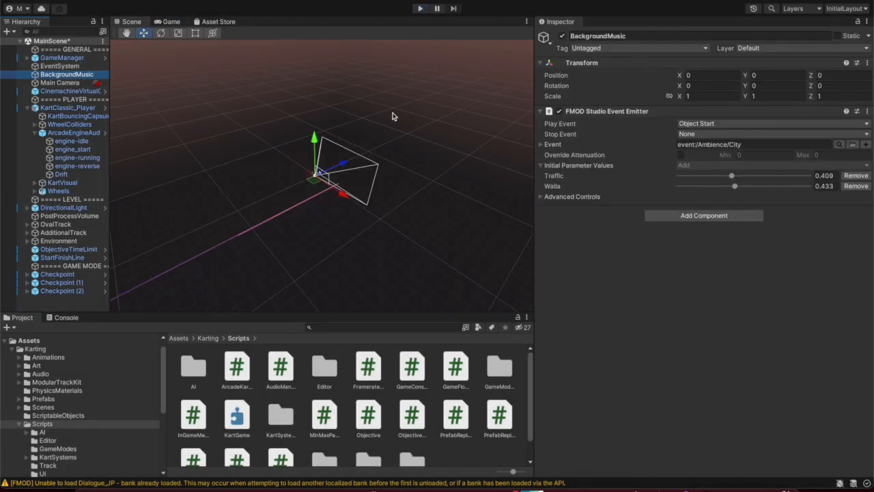
pyautogui.click(723, 187)
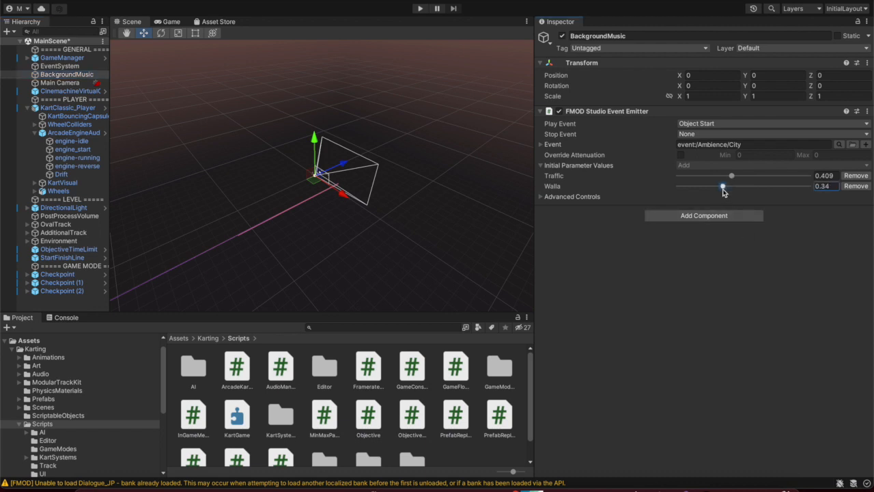
pyautogui.click(421, 8)
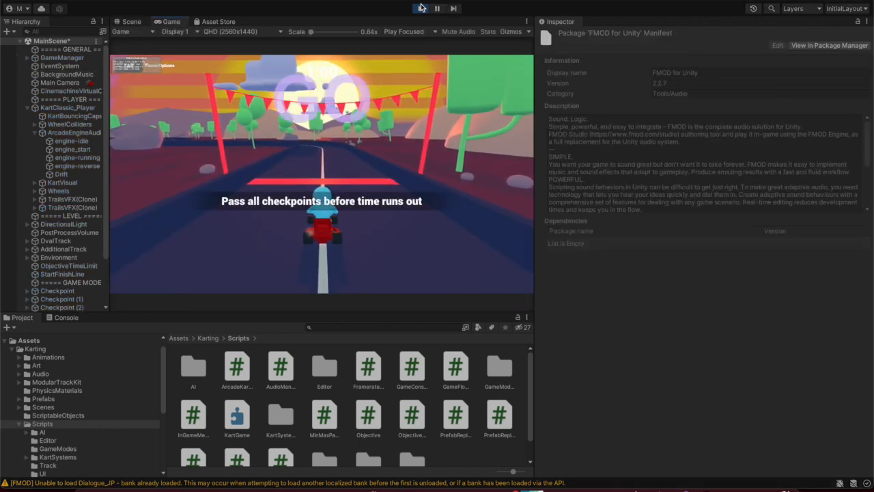
pyautogui.press('w')
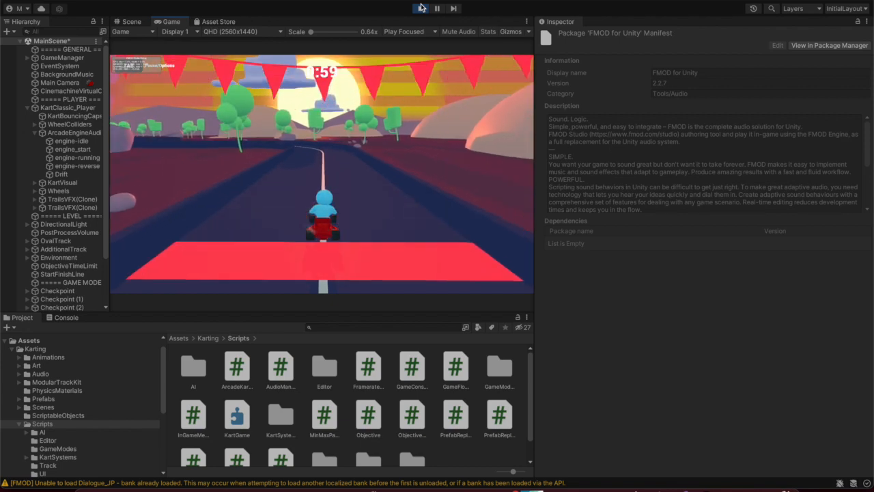
pyautogui.press('a')
pyautogui.press('d')
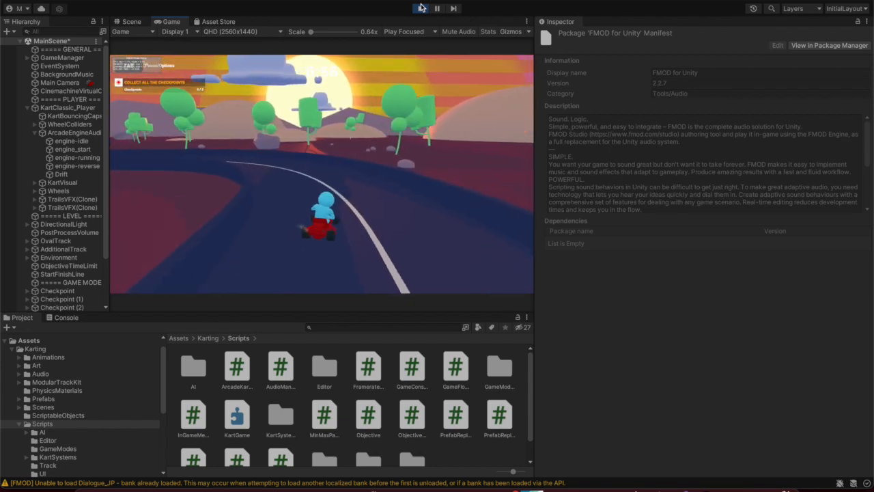
pyautogui.press('a')
pyautogui.click(419, 9)
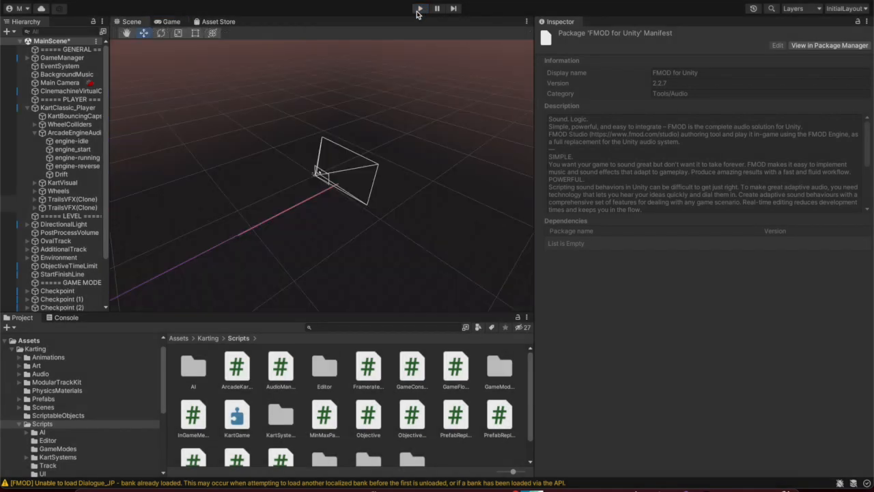
# Add a second FMOD Studio Event Emitter to BackgroundMusic, set to play on Object Start
pyautogui.click(66, 74)
pyautogui.click(679, 216)
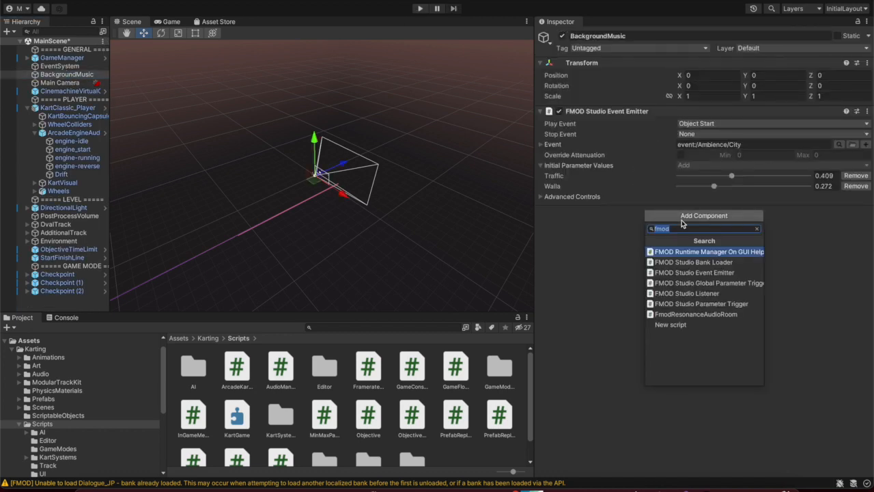
pyautogui.click(704, 273)
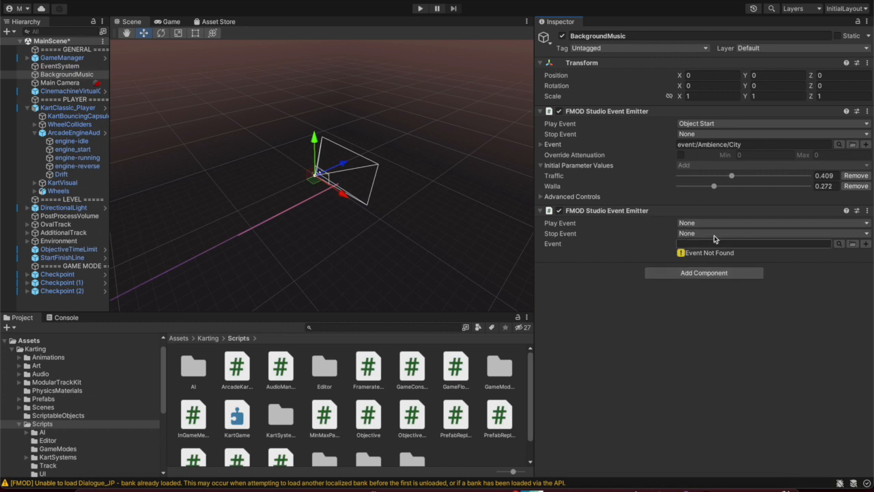
pyautogui.click(687, 220)
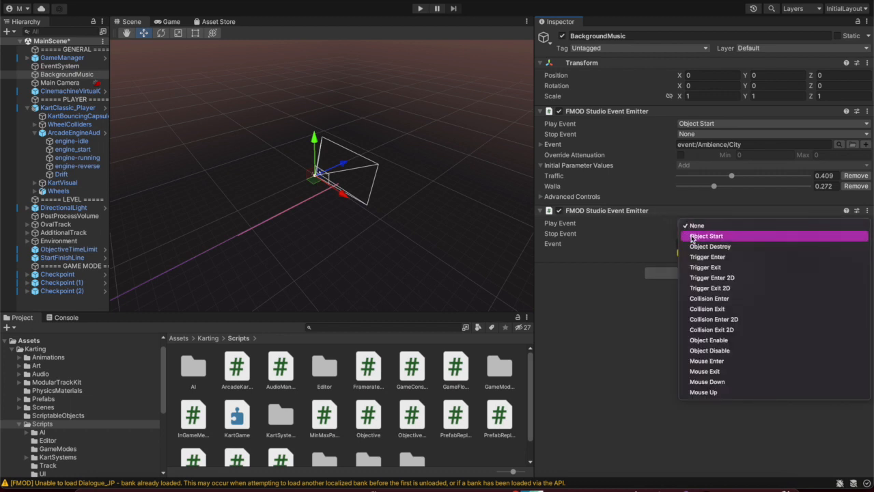
pyautogui.click(691, 239)
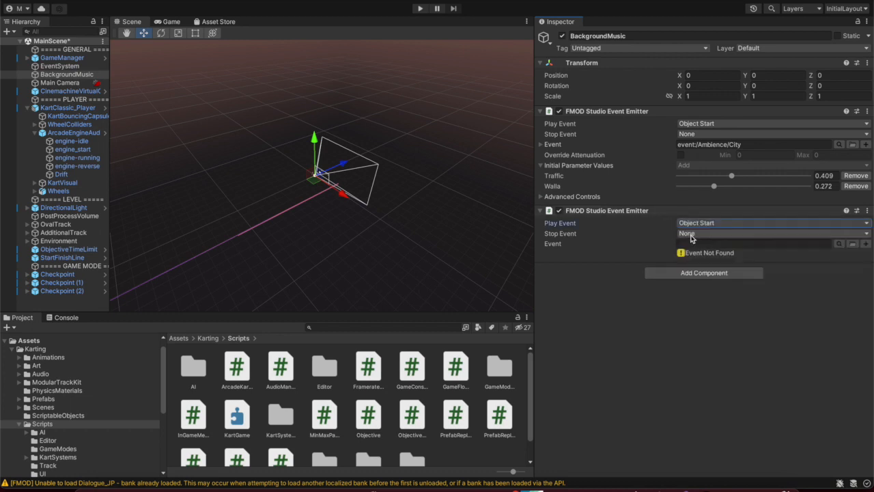
# Browse the FMOD events, including the Music folder, and close the browser without picking one
pyautogui.click(839, 244)
pyautogui.click(689, 299)
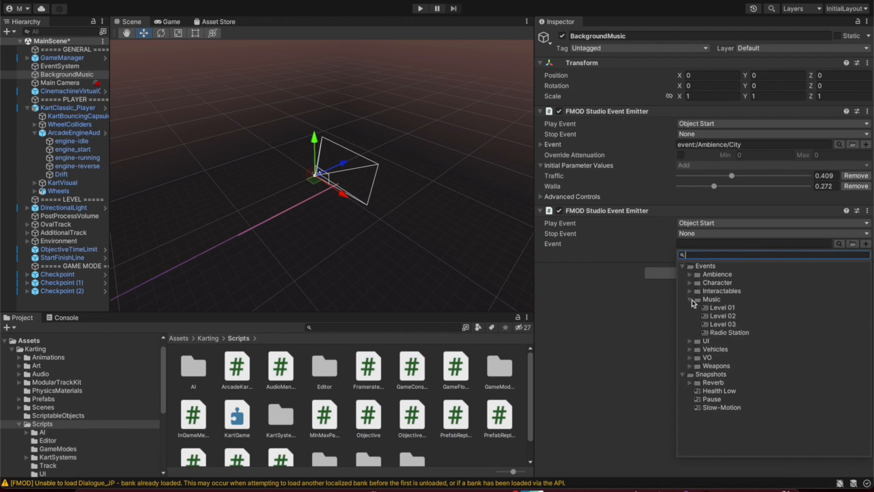
pyautogui.click(691, 300)
pyautogui.click(662, 248)
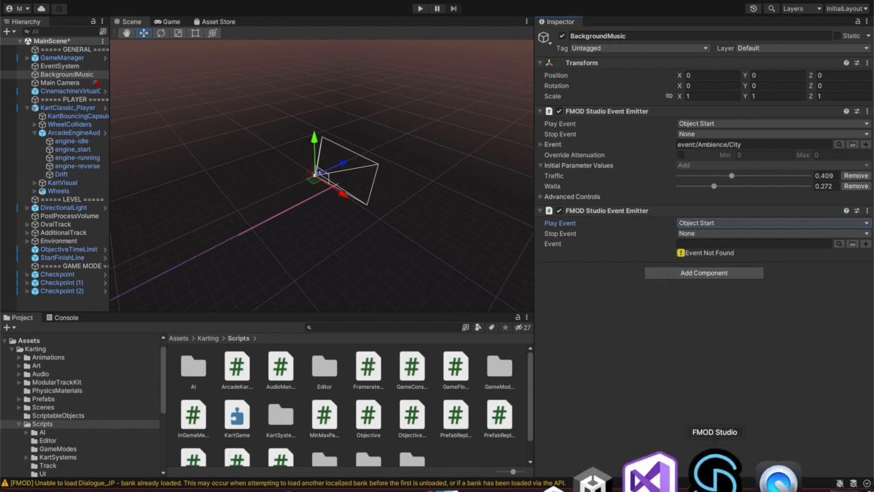
# Play Music/Level 03 in FMOD Studio while moving Intensity to 1, about 3, then back to 0
pyautogui.click(677, 476)
pyautogui.click(7, 39)
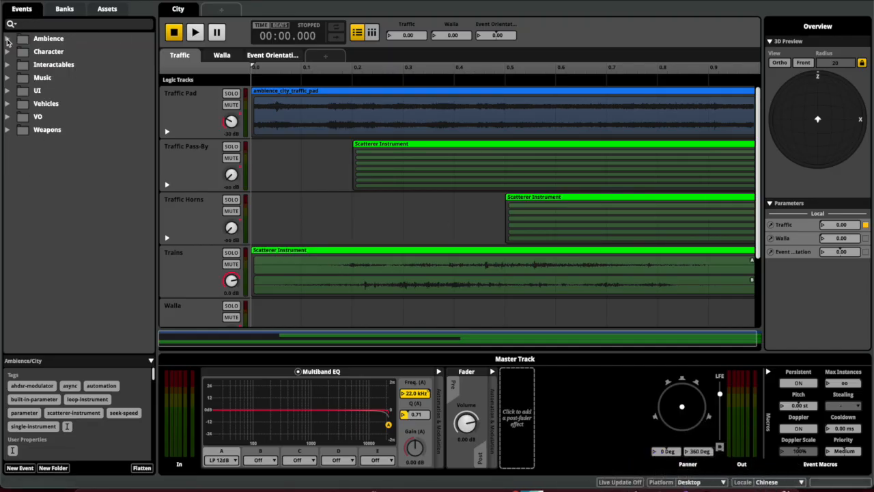
pyautogui.click(8, 78)
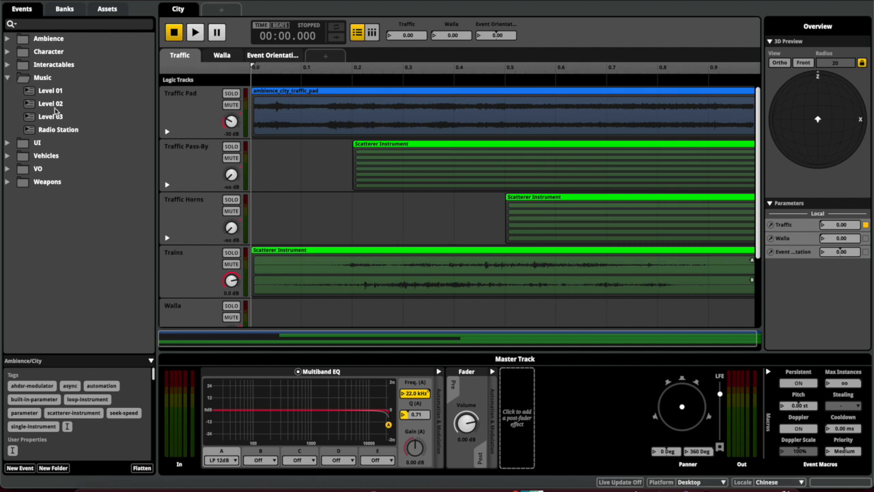
pyautogui.click(54, 133)
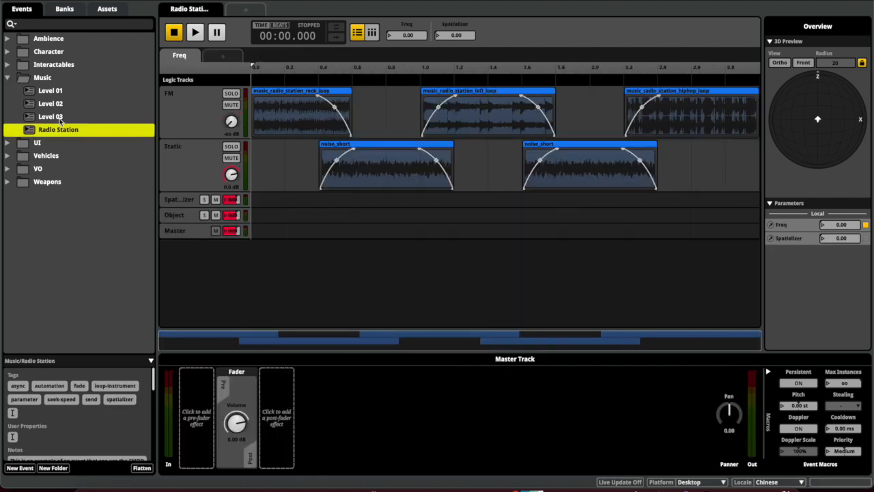
pyautogui.click(60, 118)
pyautogui.press('space')
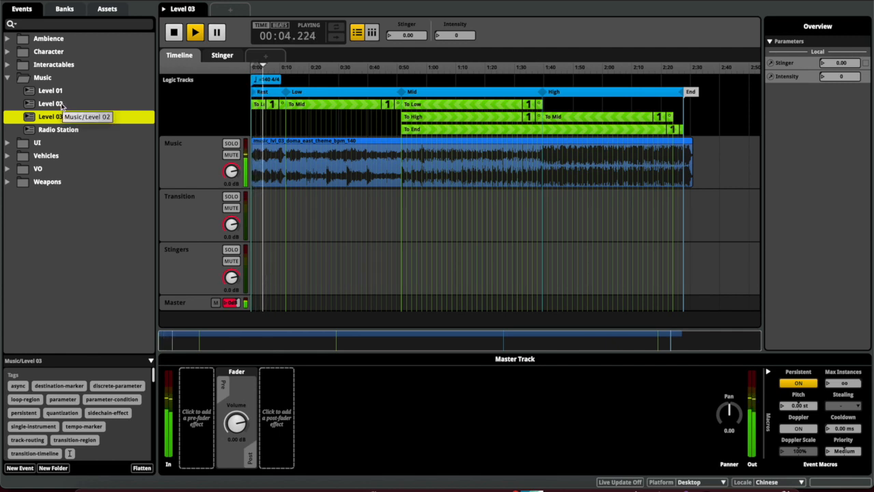
pyautogui.click(405, 34)
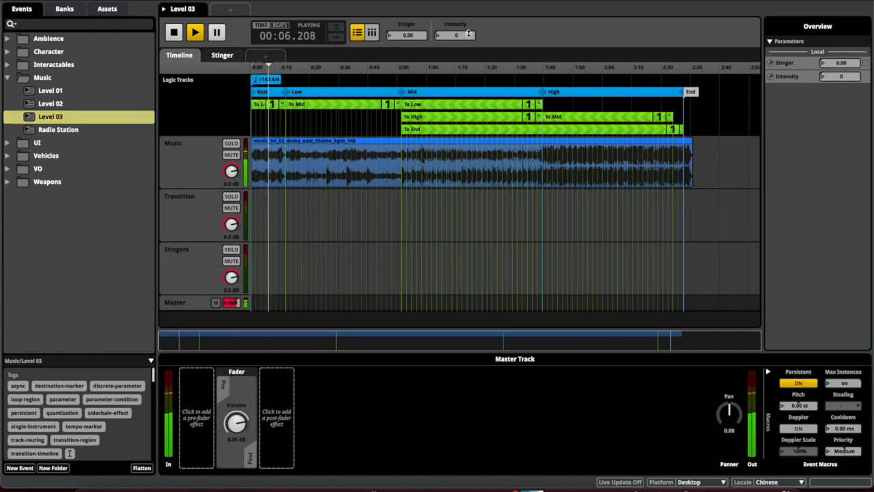
pyautogui.moveTo(458, 36); pyautogui.dragTo(457, 29)
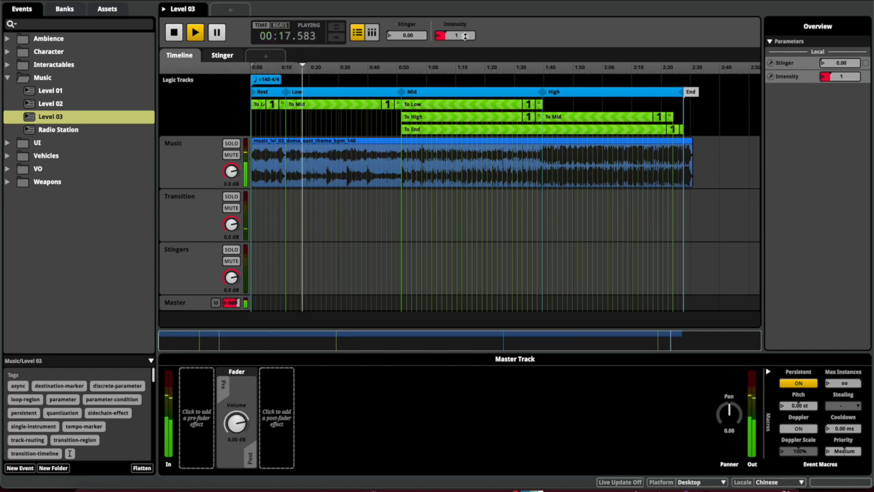
pyautogui.moveTo(465, 36); pyautogui.dragTo(465, 20)
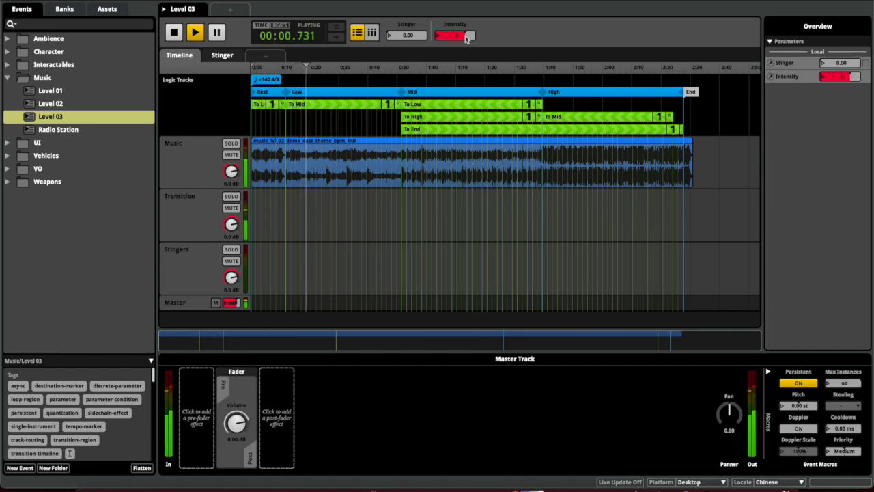
pyautogui.moveTo(465, 36); pyautogui.dragTo(465, 55)
pyautogui.press('space')
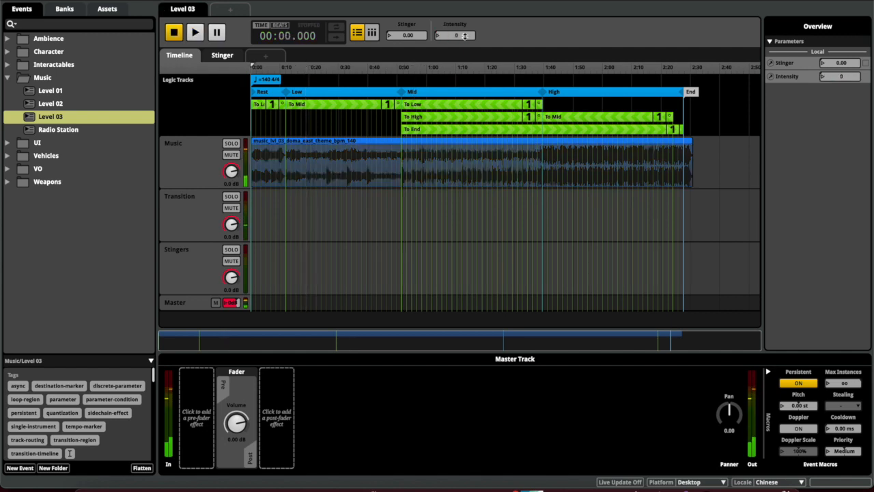
# Play Level 02 while raising Area, then lowering it to about 46.5, then start Level 01
pyautogui.click(91, 105)
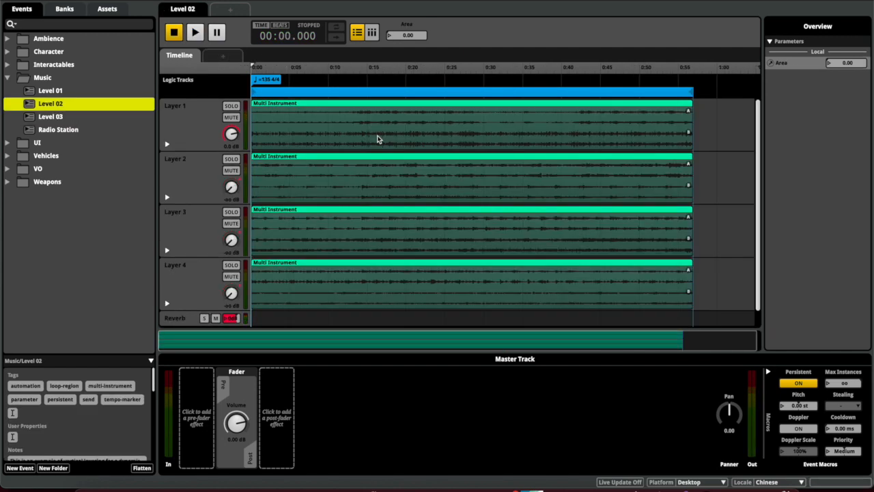
pyautogui.press('space')
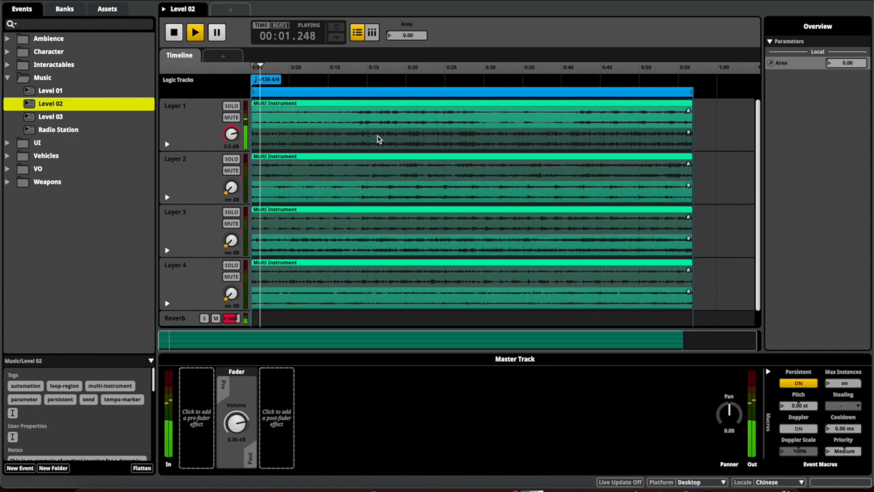
pyautogui.moveTo(389, 35); pyautogui.dragTo(425, 35)
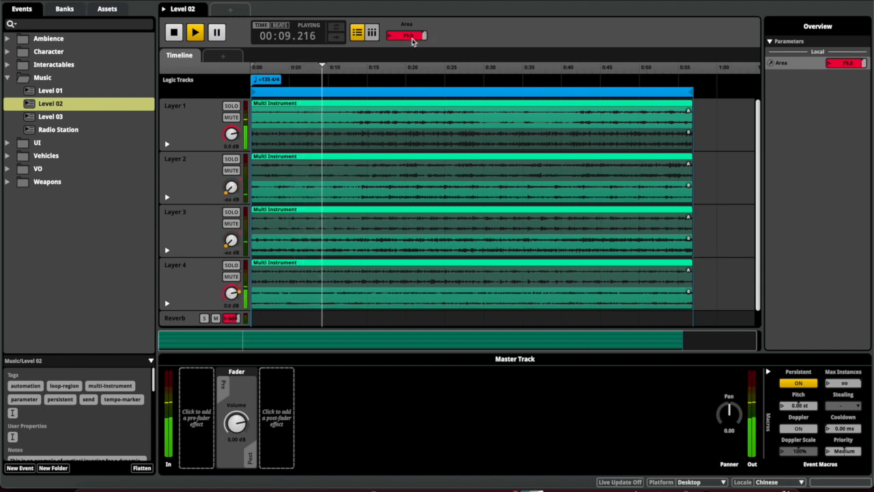
pyautogui.moveTo(426, 35); pyautogui.dragTo(419, 67)
pyautogui.press('space')
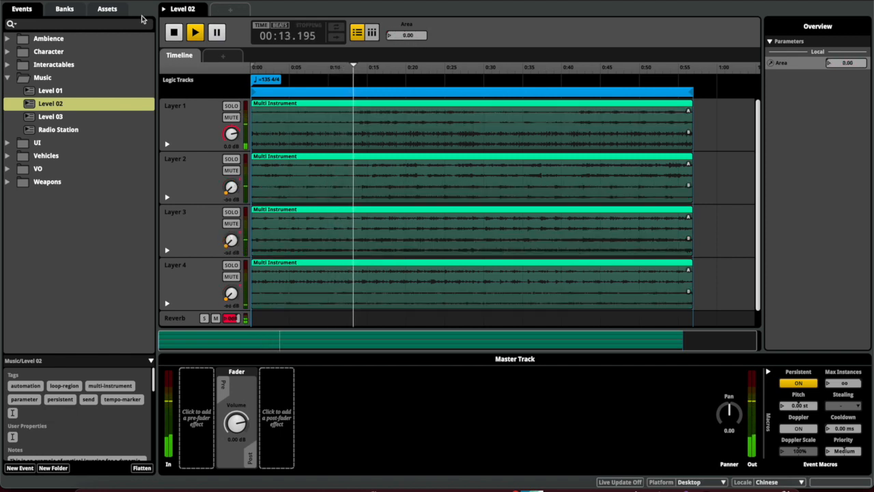
pyautogui.click(99, 91)
pyautogui.press('space')
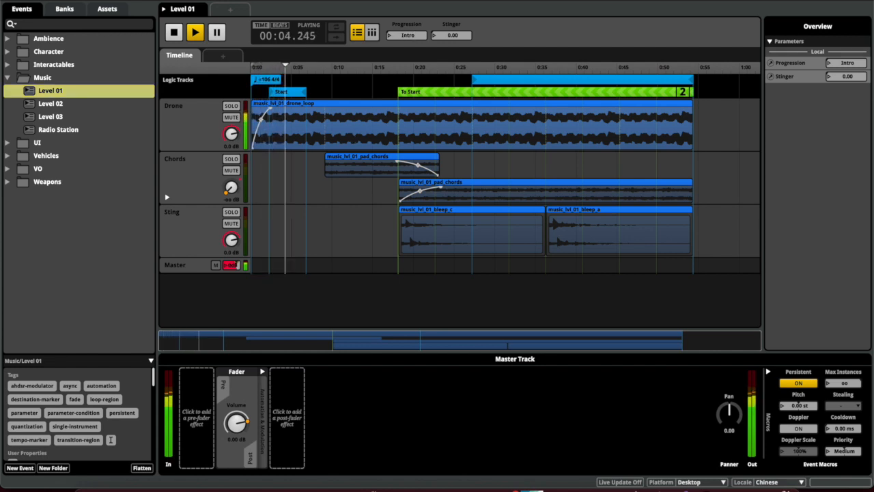
# Toggle Level 01's Progression between Intro and Main while it plays, then stop it
pyautogui.click(420, 35)
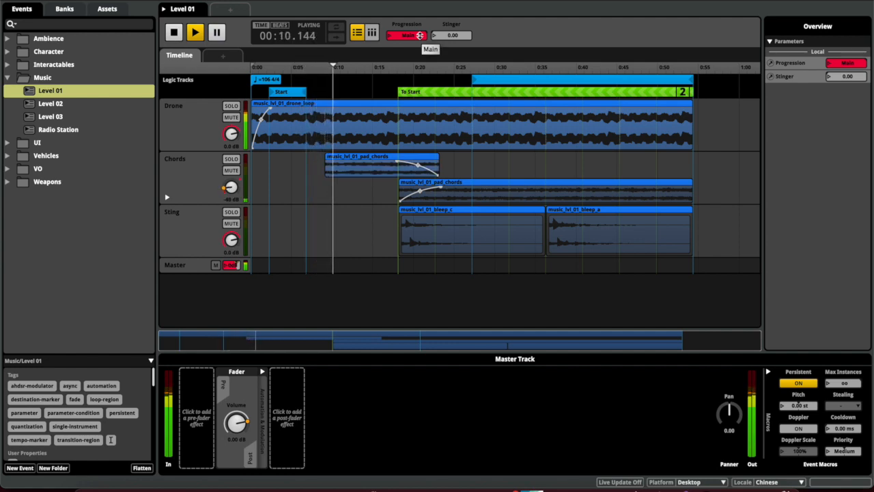
pyautogui.click(420, 35)
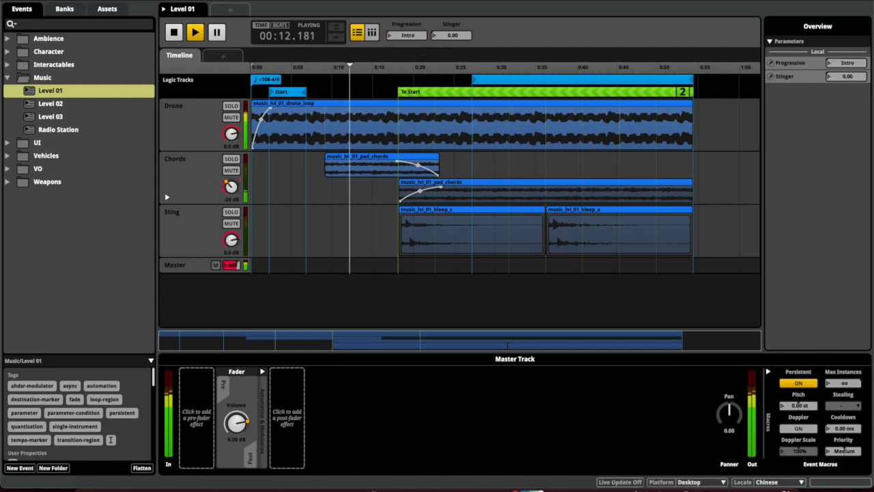
pyautogui.click(423, 36)
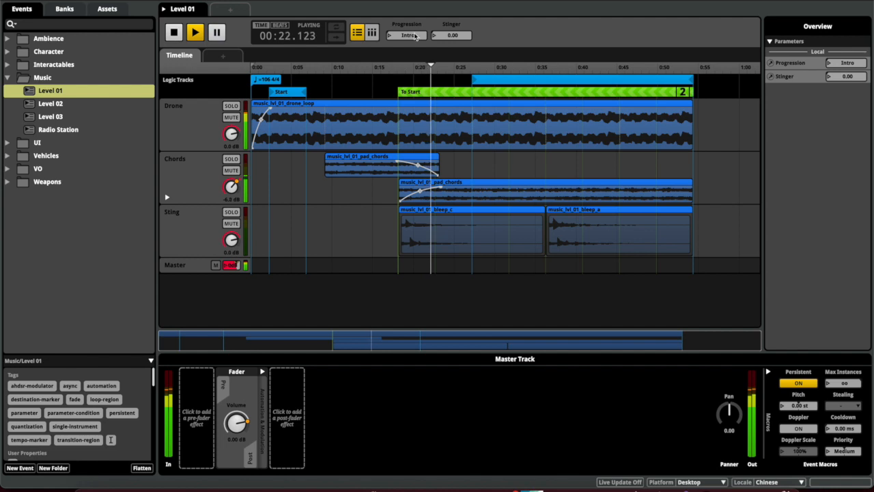
pyautogui.click(174, 32)
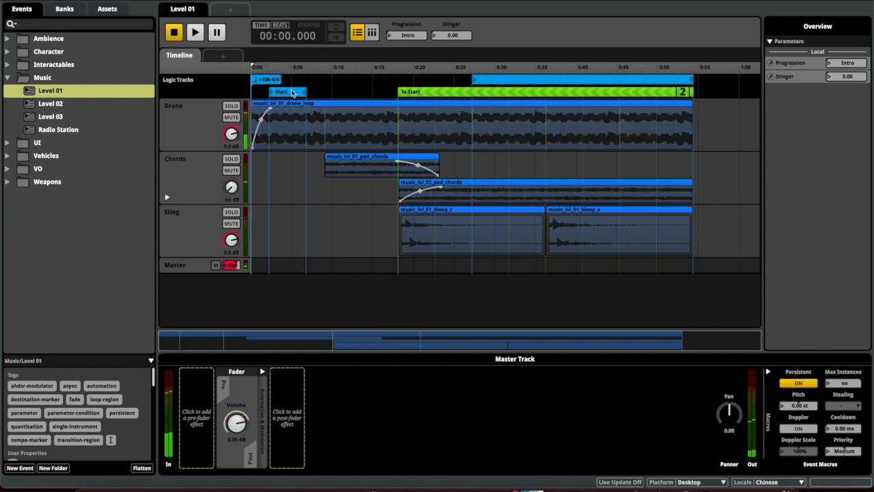
# Play Radio Station while sweeping Freq up across the stations and back to 0
pyautogui.click(48, 132)
pyautogui.press('space')
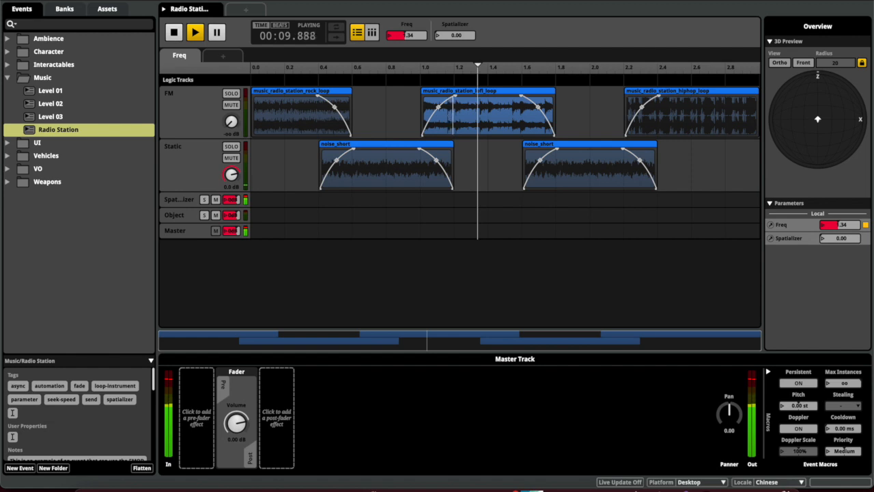
pyautogui.moveTo(481, 65); pyautogui.dragTo(759, 66)
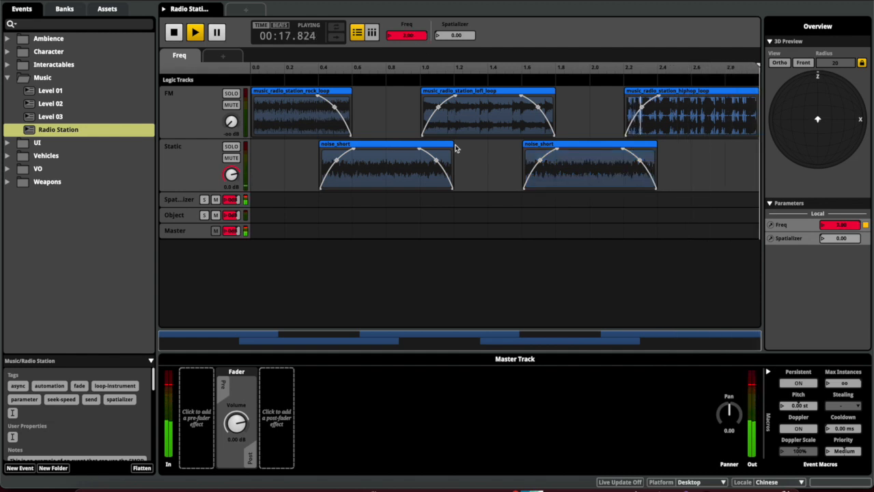
pyautogui.moveTo(421, 36); pyautogui.dragTo(421, 137)
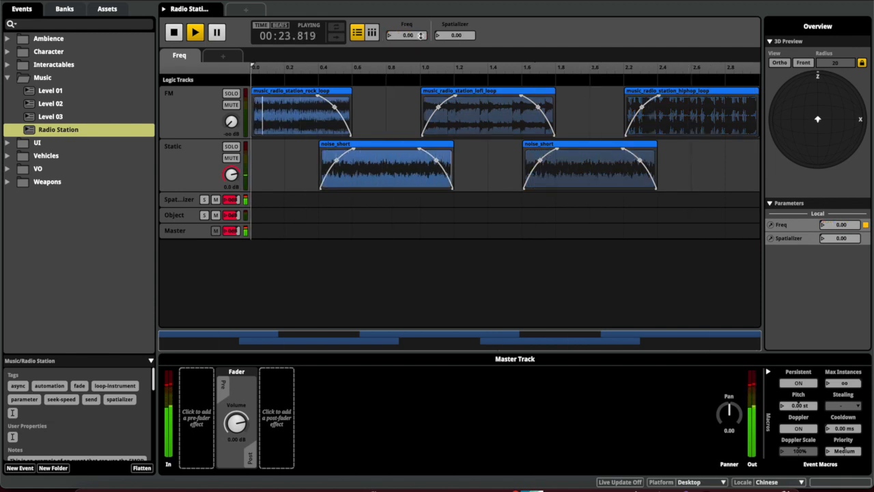
pyautogui.press('space')
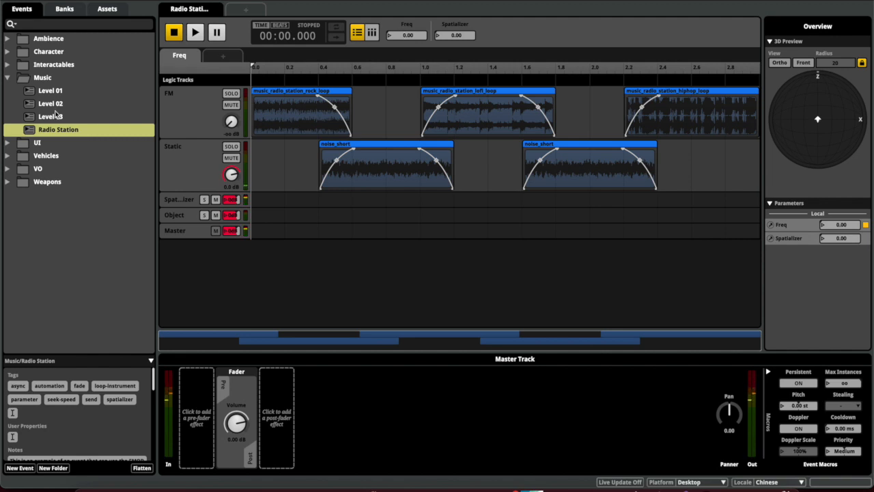
# Create a new 2D timeline event in the Music folder named 'Karti Music'
pyautogui.rightClick(60, 80)
pyautogui.moveTo(72, 86)
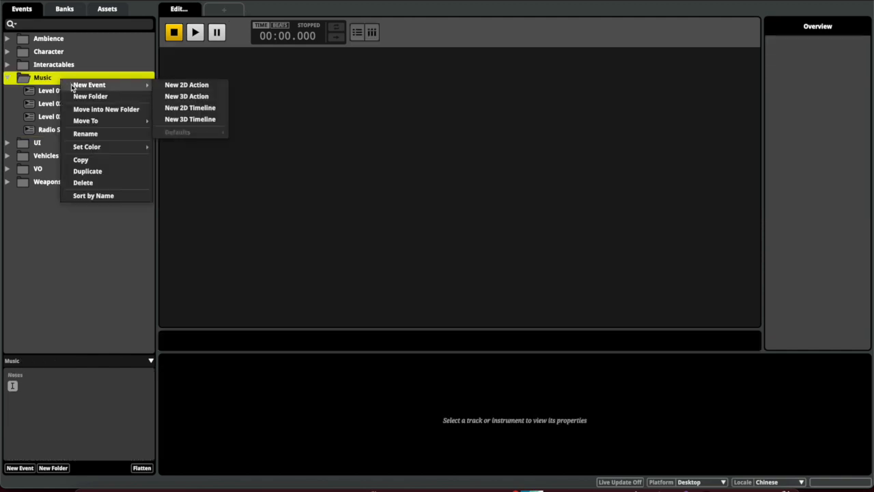
pyautogui.click(183, 110)
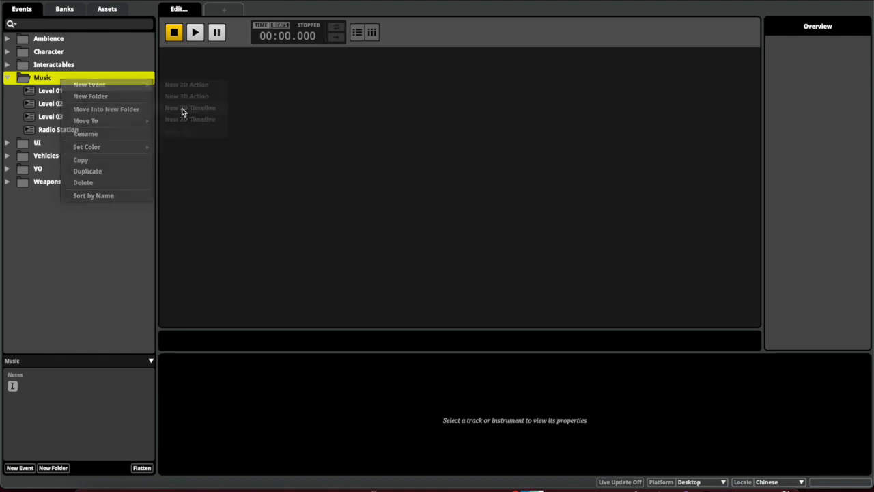
pyautogui.click(128, 140)
pyautogui.tripleClick(73, 143)
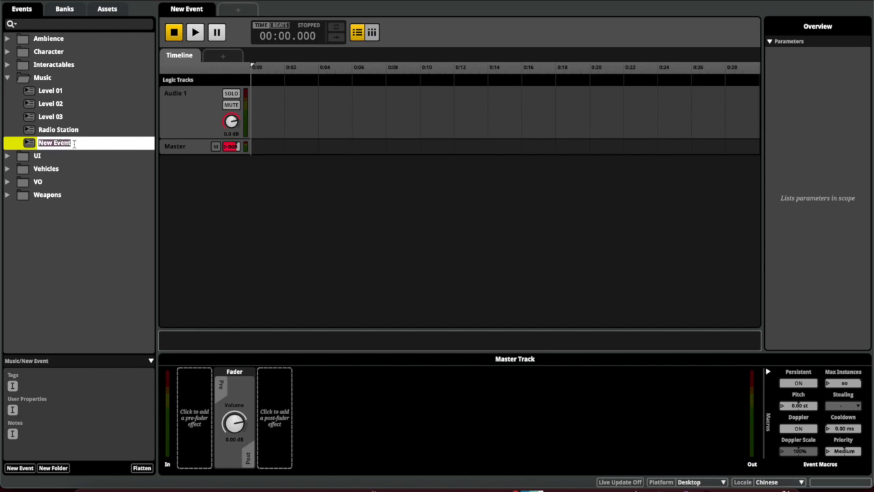
pyautogui.write('Karti Music')
pyautogui.press('Return')
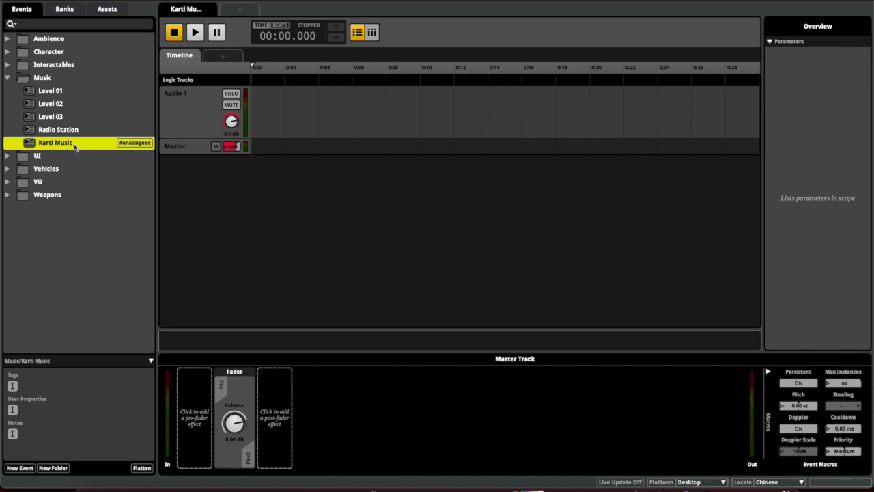
# Assign the Karti Music event to the Music bank
pyautogui.rightClick(74, 143)
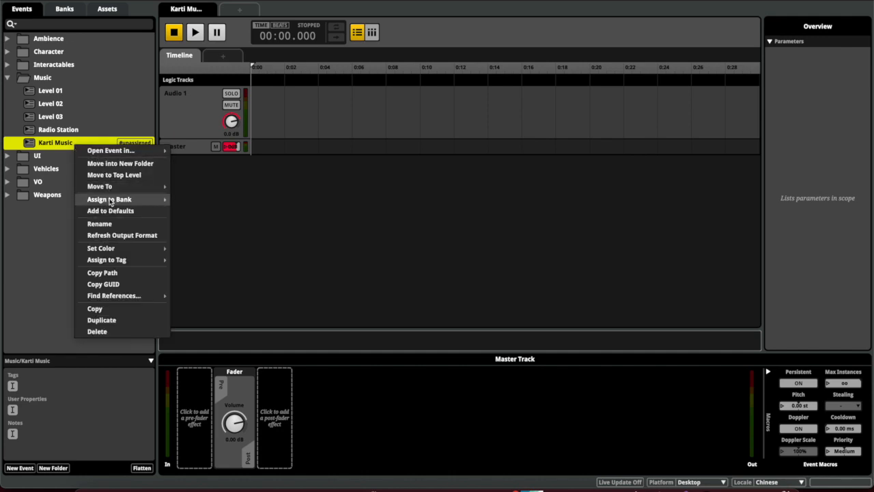
pyautogui.moveTo(112, 200)
pyautogui.moveTo(193, 199)
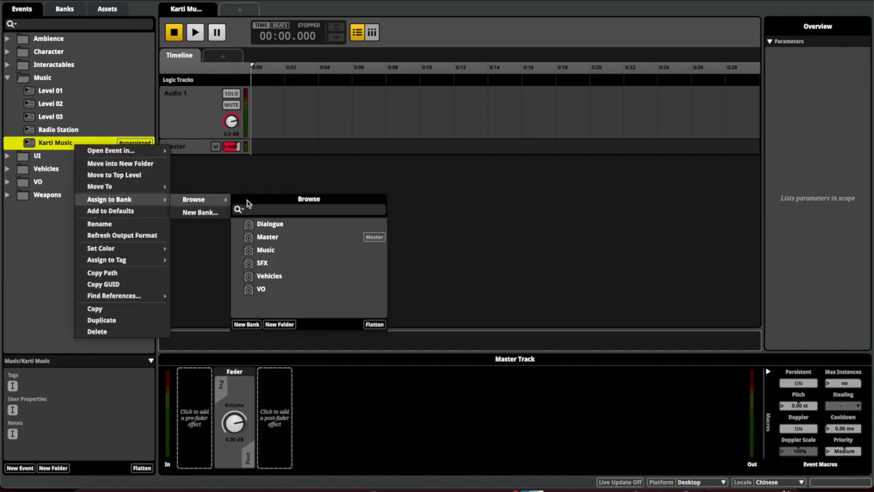
pyautogui.click(268, 251)
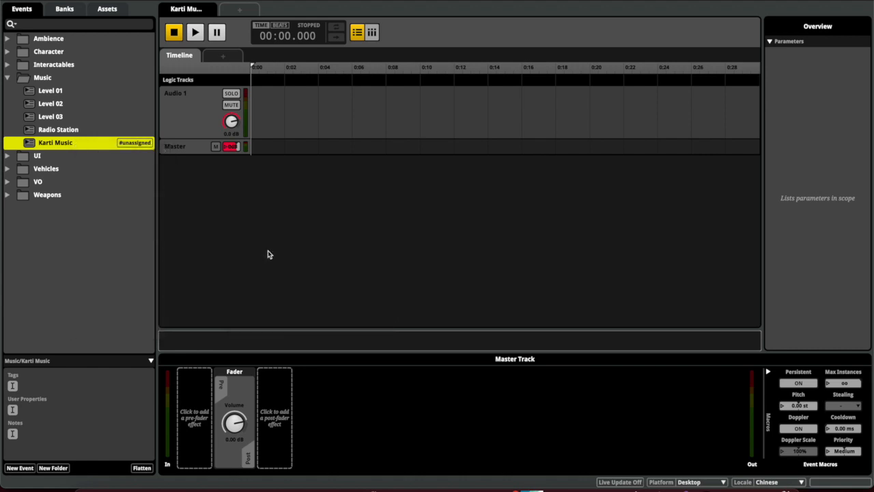
# In the Banks view, confirm Karti Music sits in the Music bank, check SFX, and select Master
pyautogui.click(64, 10)
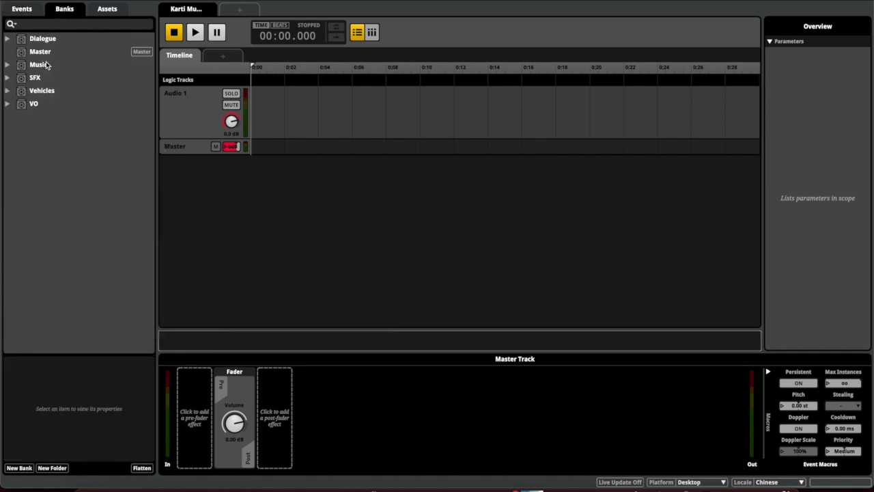
pyautogui.click(7, 64)
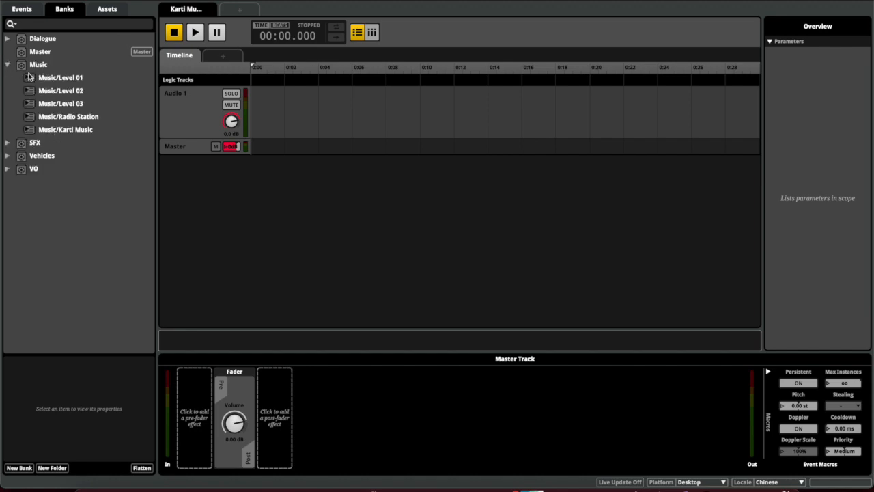
pyautogui.click(7, 65)
pyautogui.click(7, 78)
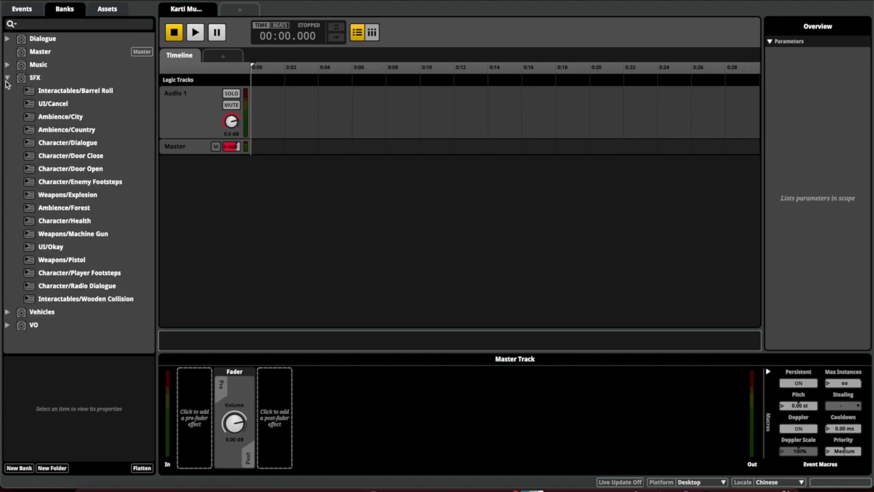
pyautogui.click(6, 77)
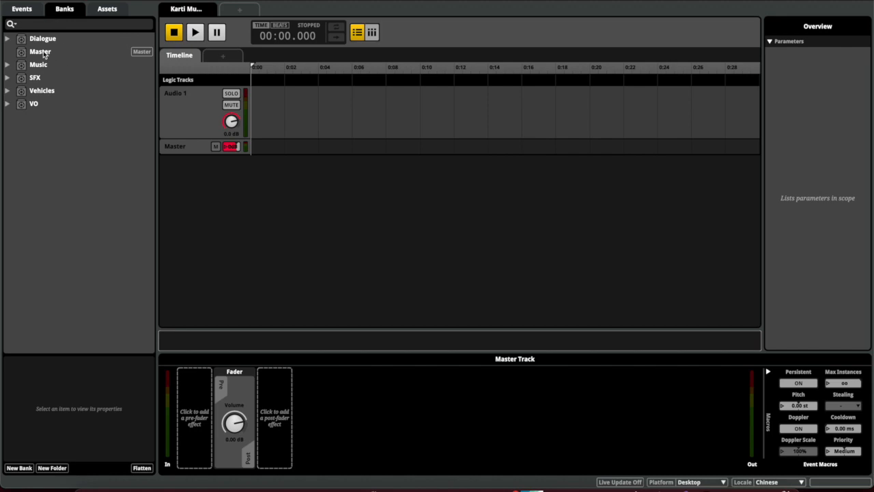
pyautogui.click(70, 53)
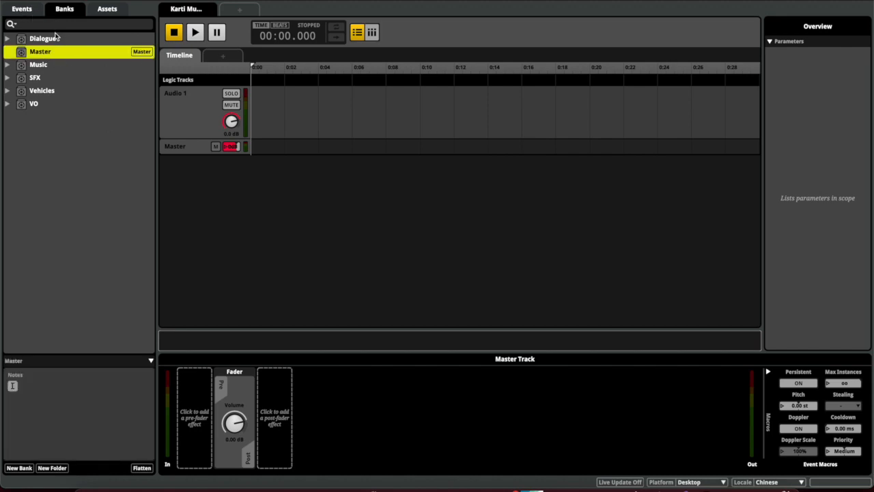
pyautogui.doubleClick(52, 52)
pyautogui.press('Return')
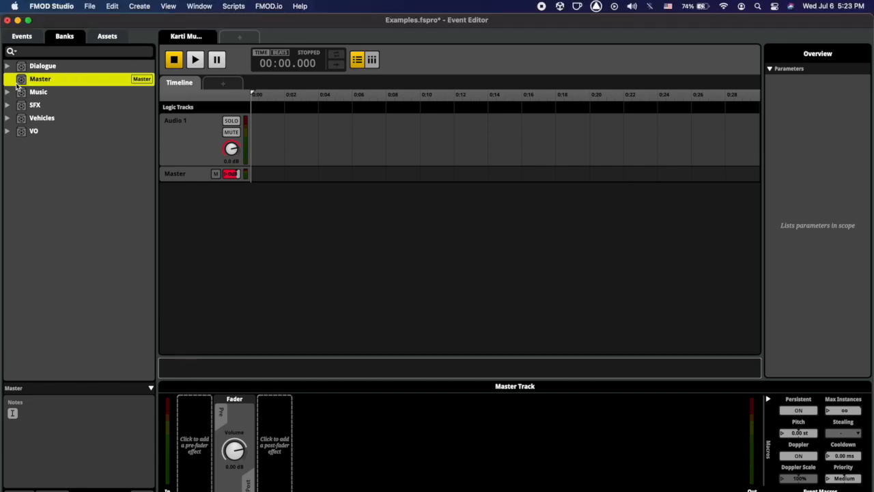
pyautogui.click(205, 5)
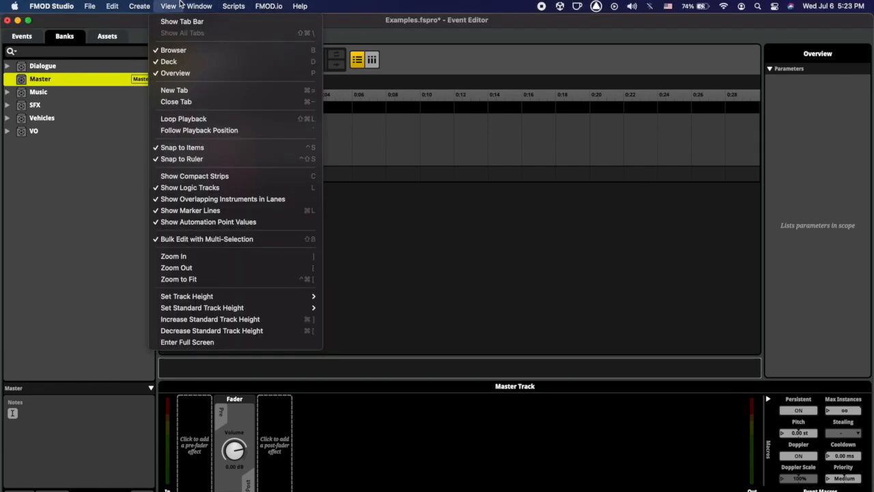
# In the Mixer, route Music/Karti Music into the Music group
pyautogui.click(228, 90)
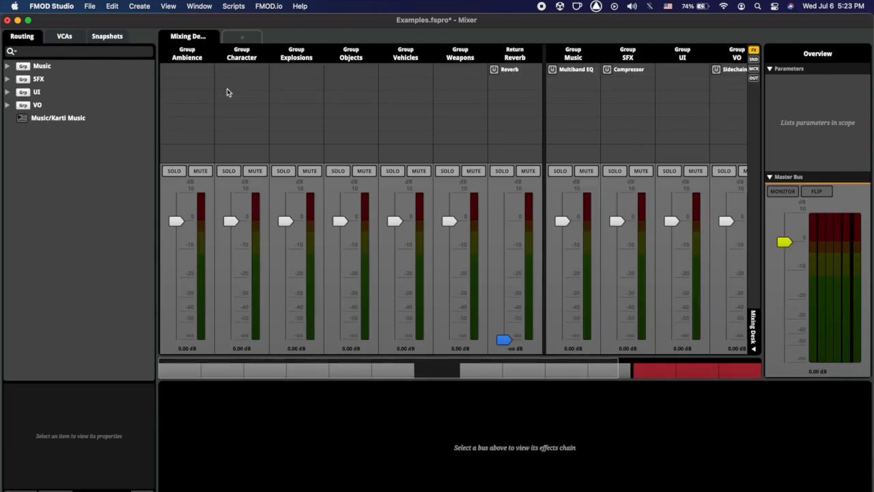
pyautogui.click(53, 119)
pyautogui.moveTo(59, 121); pyautogui.dragTo(43, 66)
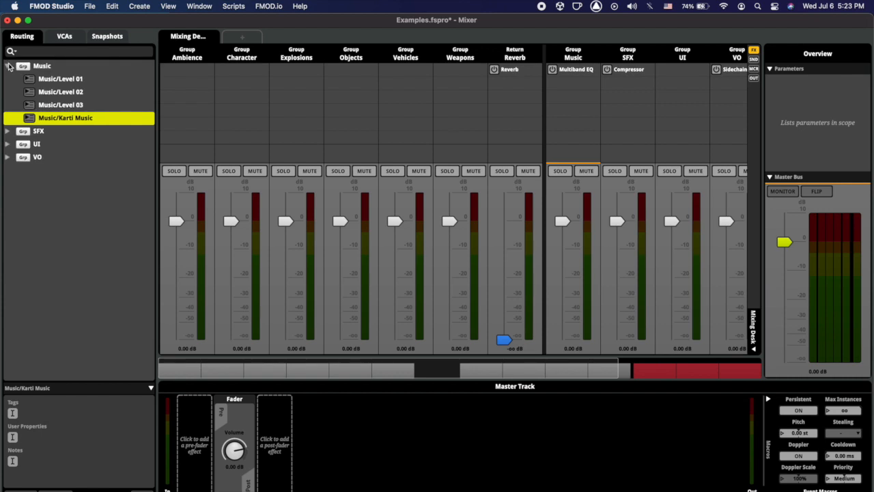
pyautogui.click(8, 65)
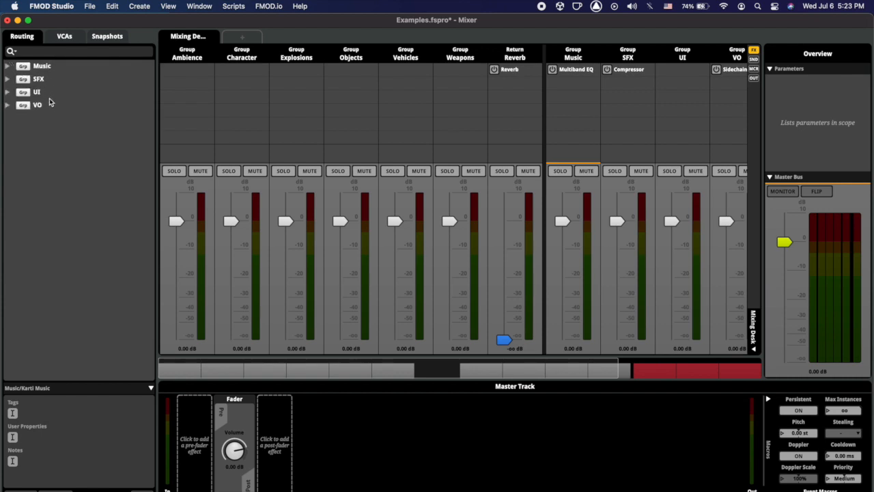
# Review the VO, UI and Music groups and the VCA list, then close the Mixer
pyautogui.click(46, 106)
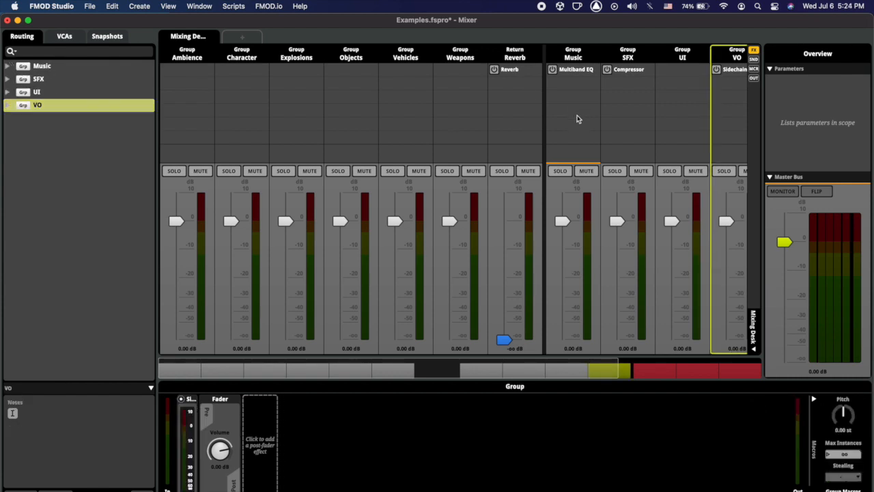
pyautogui.hscroll(5, 576, 118)
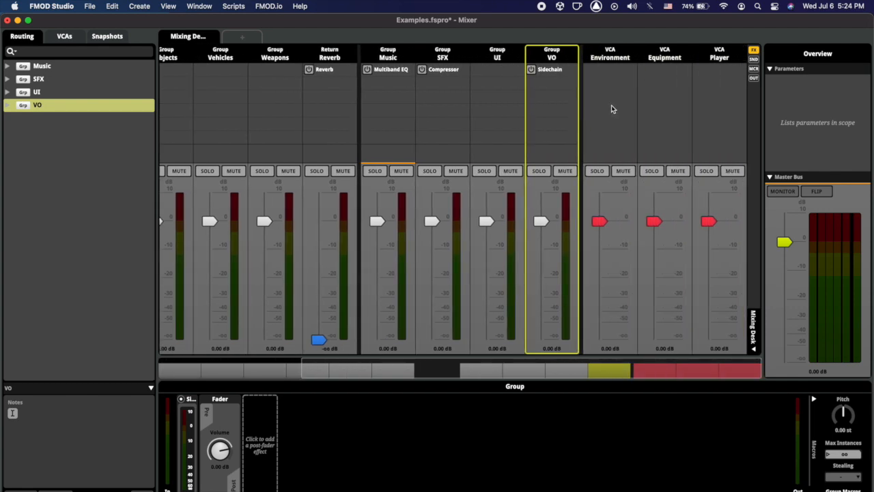
pyautogui.hscroll(-5, 611, 108)
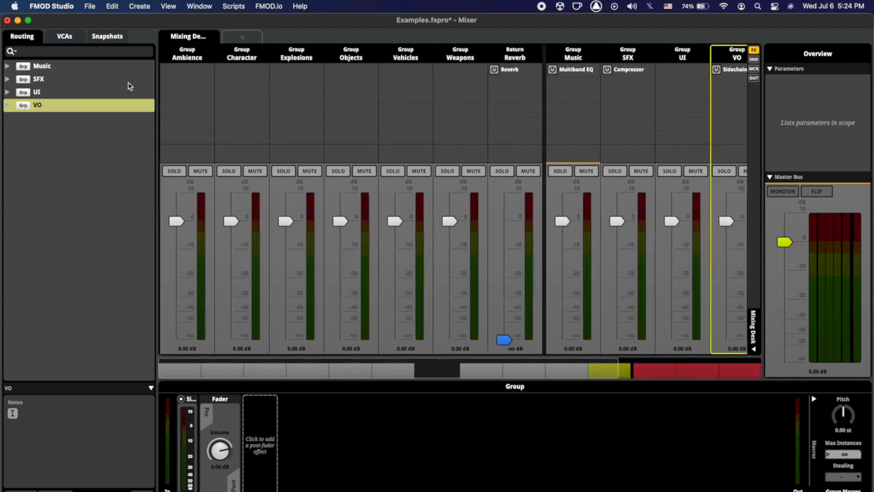
pyautogui.click(118, 90)
pyautogui.click(96, 69)
pyautogui.click(65, 36)
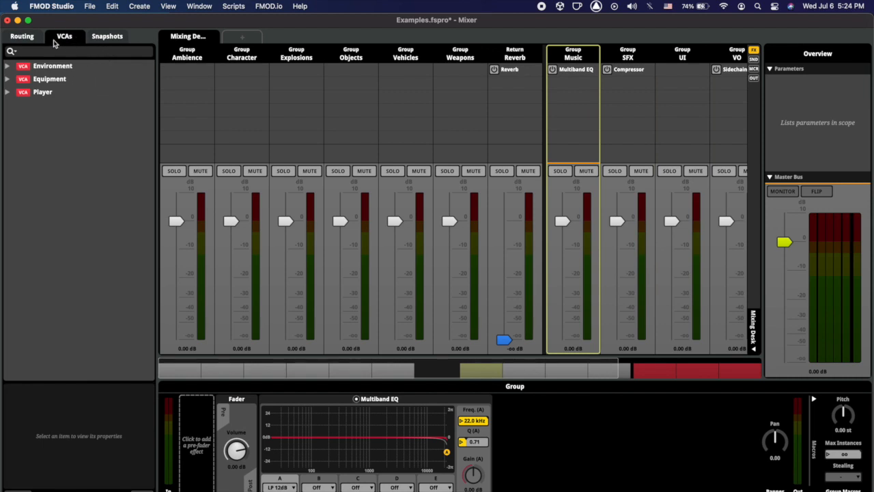
pyautogui.click(26, 37)
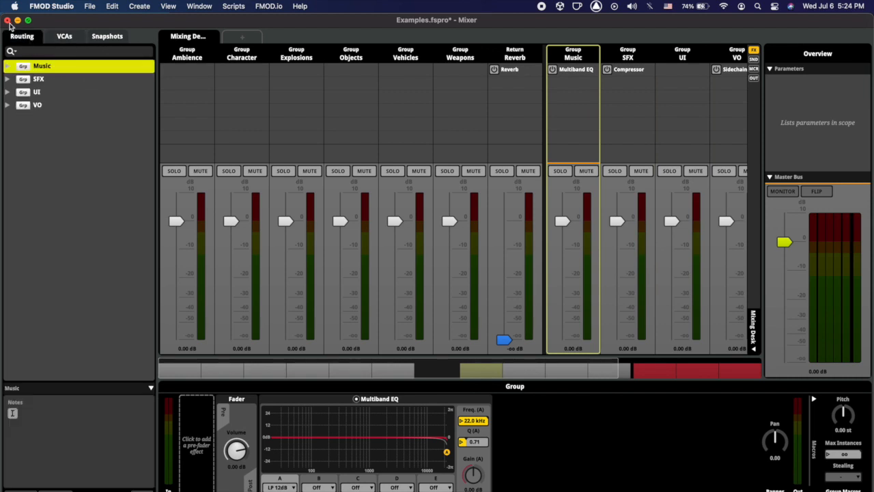
pyautogui.click(8, 20)
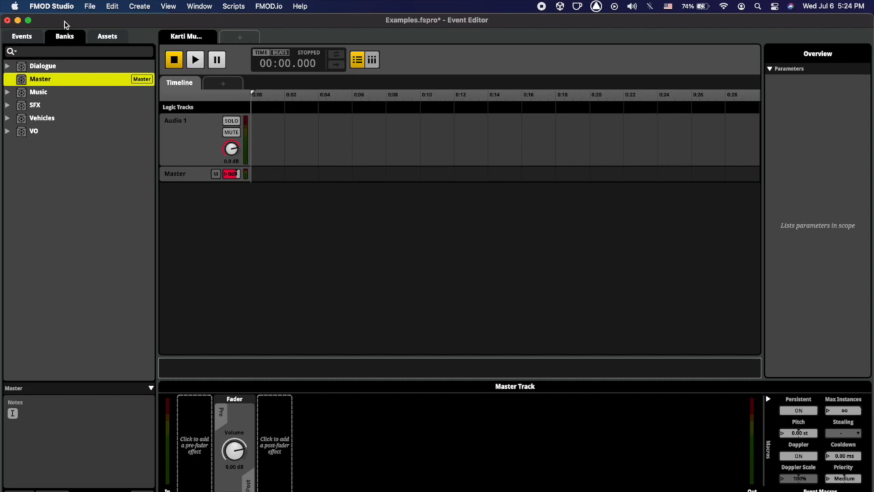
# Stop and close the A Day In Paradise project, then create a new project with an instrument track
pyautogui.press('F4')
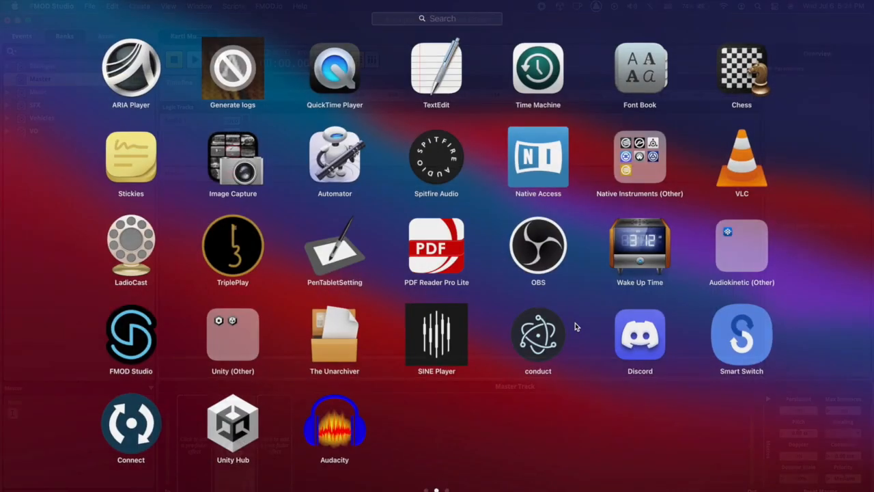
pyautogui.hscroll(3, 581, 322)
pyautogui.press('Escape')
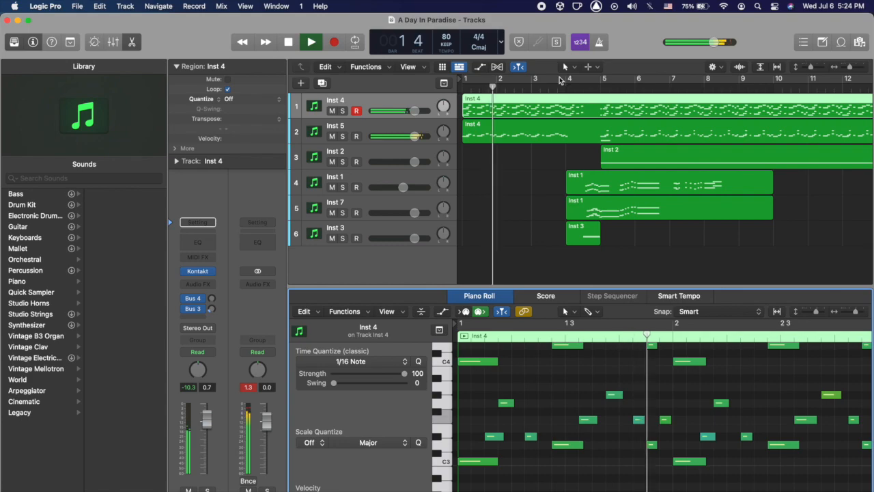
pyautogui.press('space')
pyautogui.click(8, 20)
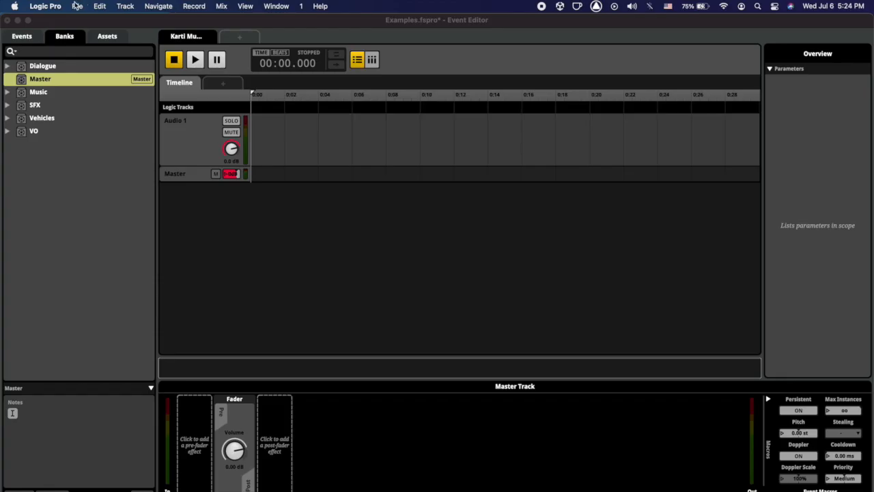
pyautogui.click(77, 6)
pyautogui.click(92, 22)
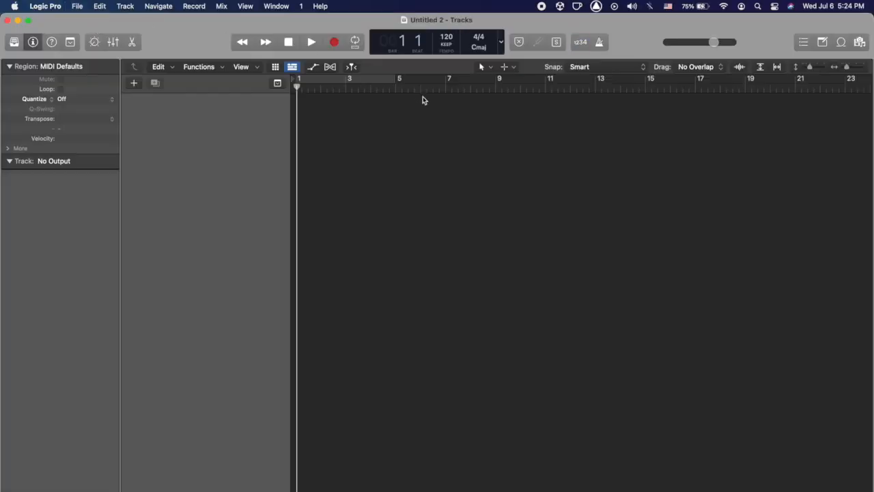
pyautogui.press('Return')
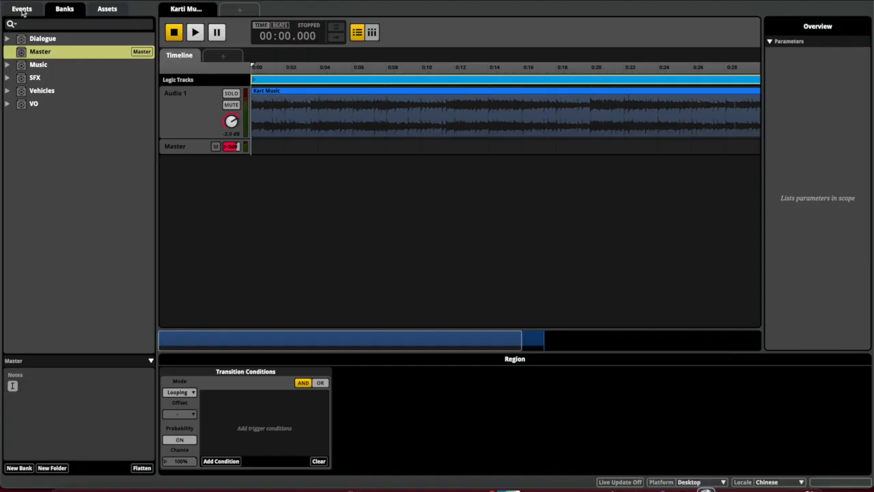
# Play the Karti Music event, rewind its playhead, and build the banks with Cmd+B
pyautogui.click(23, 9)
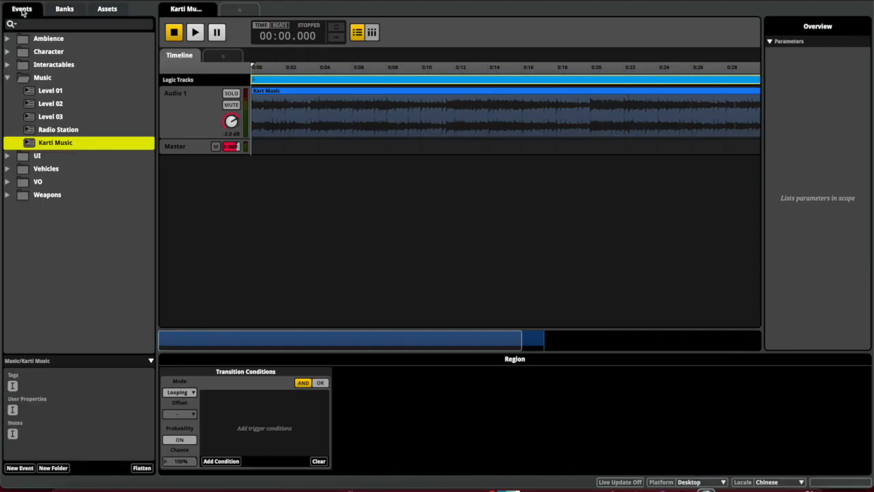
pyautogui.click(60, 129)
pyautogui.click(56, 142)
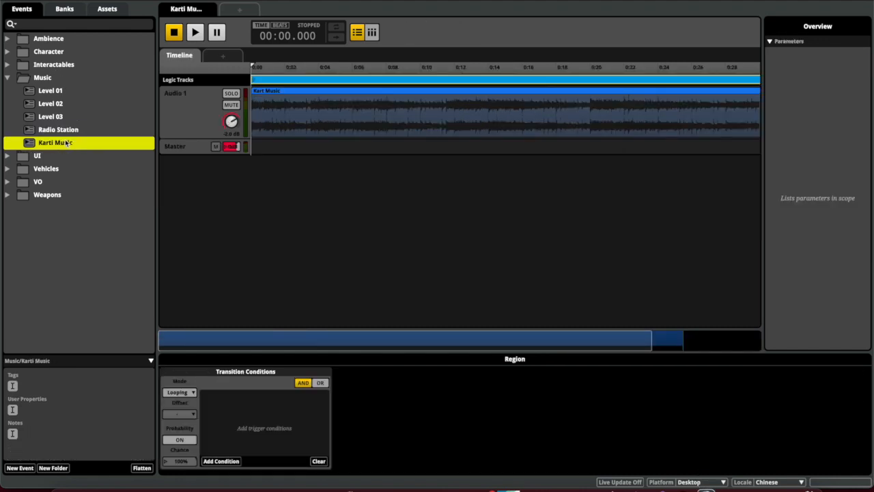
pyautogui.press('space')
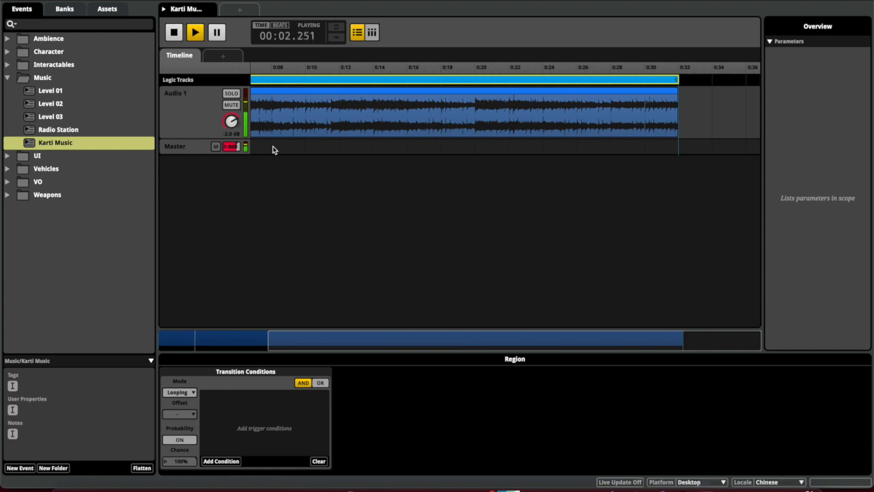
pyautogui.press('space')
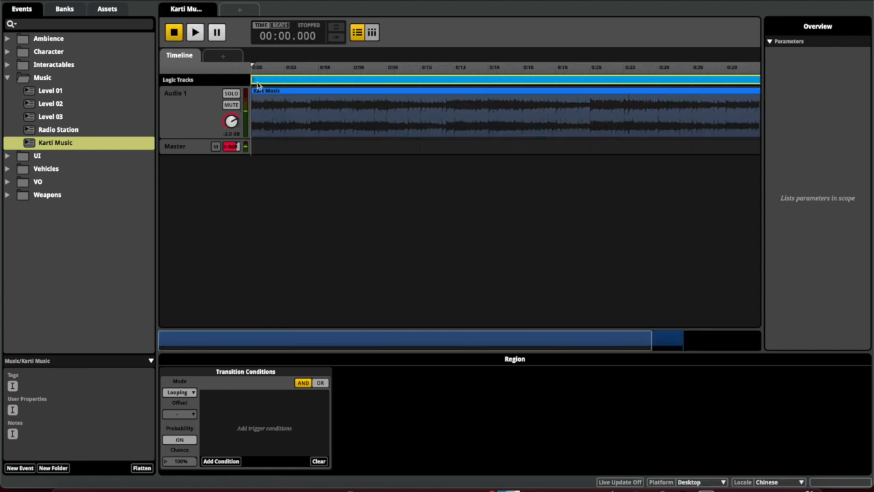
pyautogui.moveTo(253, 66); pyautogui.dragTo(241, 66)
pyautogui.press('super+b')
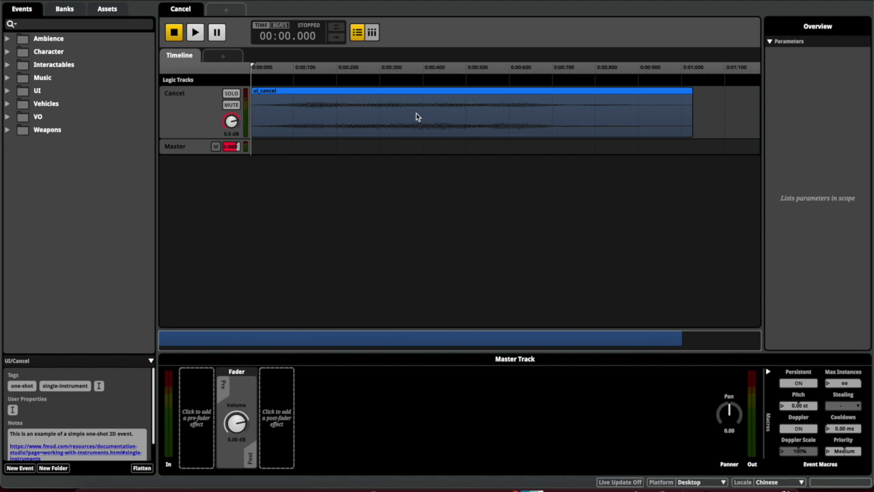
# Open the Kart Music event in the Music folder and briefly play it
pyautogui.click(8, 78)
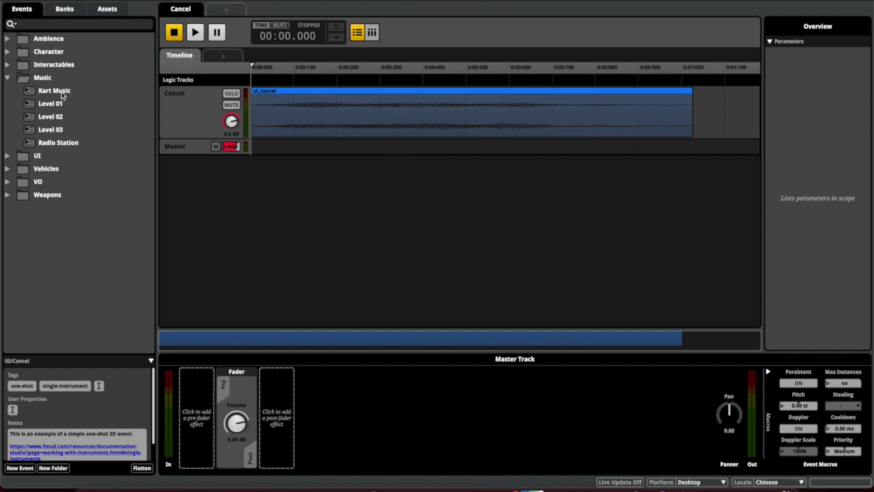
pyautogui.click(54, 91)
pyautogui.press('space')
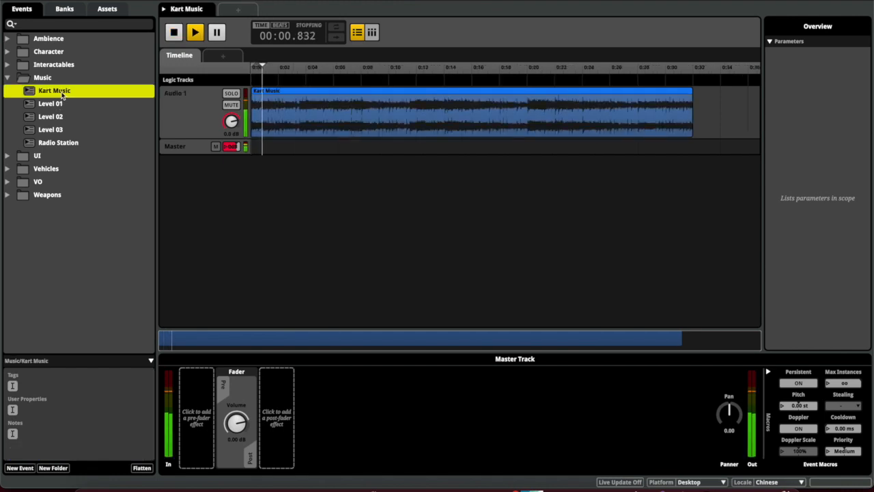
pyautogui.press('space')
# Preview Radio Station while sweeping Freq from 0.00 through 1.14 to about 2.8
pyautogui.click(50, 141)
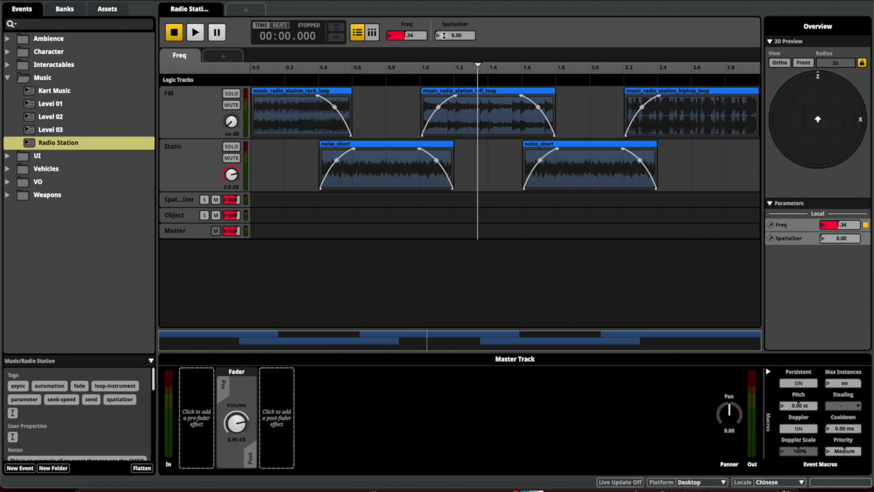
pyautogui.moveTo(412, 31); pyautogui.dragTo(412, 89)
pyautogui.press('space')
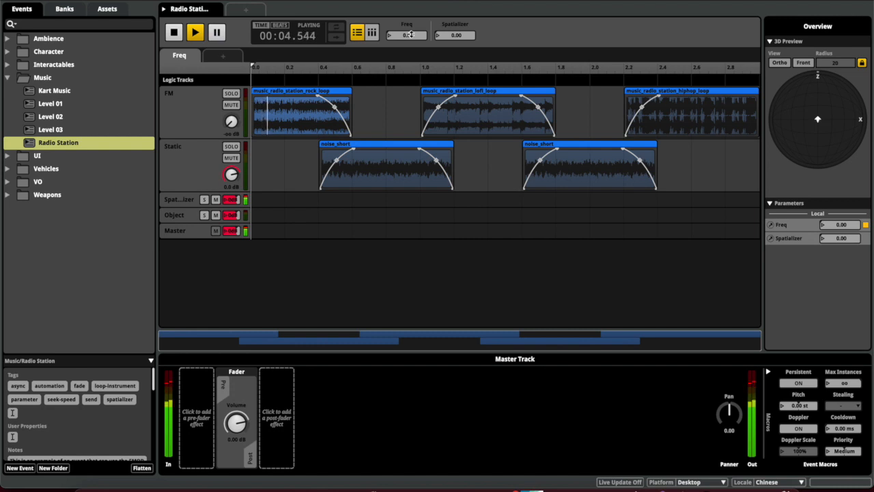
pyautogui.press('space')
pyautogui.moveTo(412, 34); pyautogui.dragTo(412, 4)
pyautogui.press('space')
pyautogui.moveTo(412, 35); pyautogui.dragTo(412, 31)
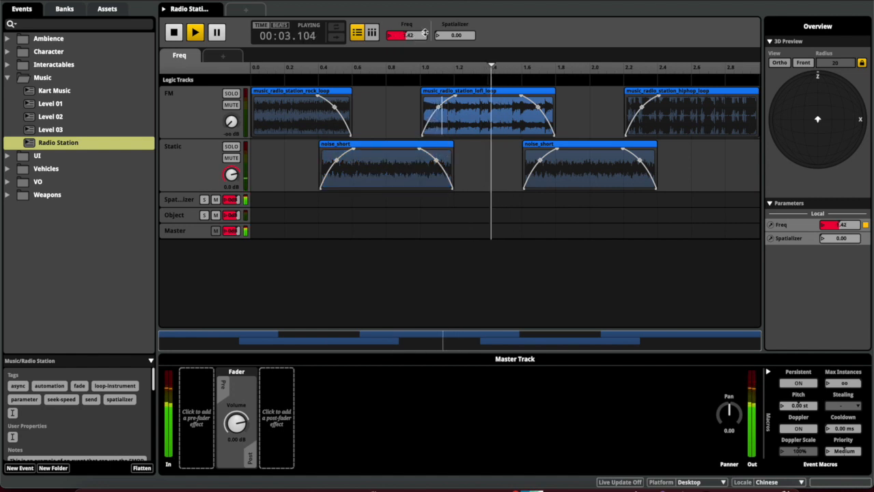
pyautogui.moveTo(412, 36)
pyautogui.mouseDown()
pyautogui.moveTo(412, 27)
pyautogui.moveTo(419, 37)
pyautogui.mouseUp()
pyautogui.press('space')
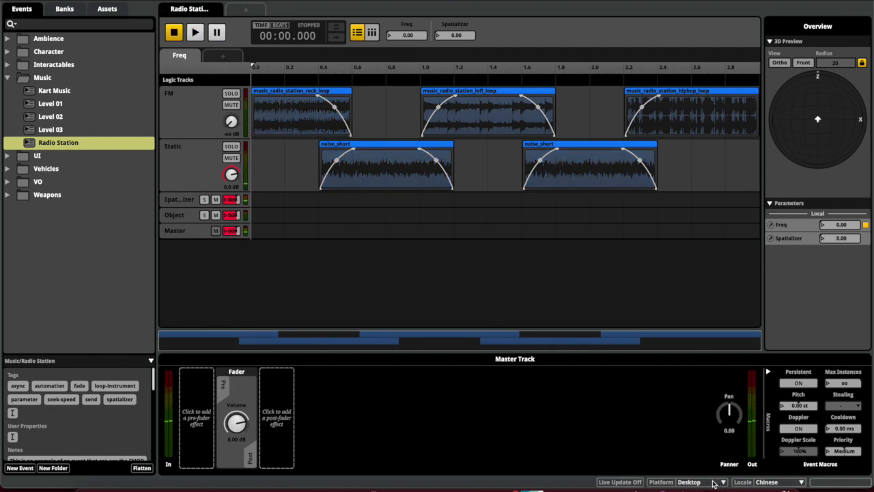
pyautogui.click(673, 470)
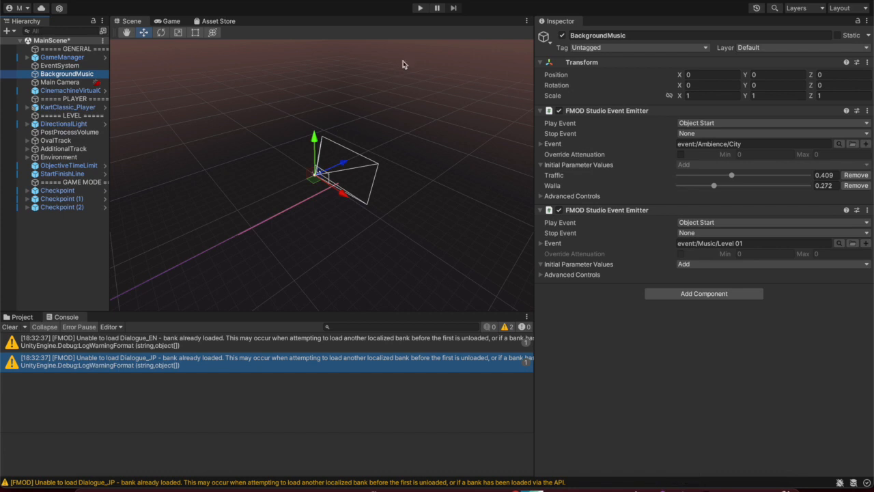
pyautogui.click(68, 190)
pyautogui.click(71, 199)
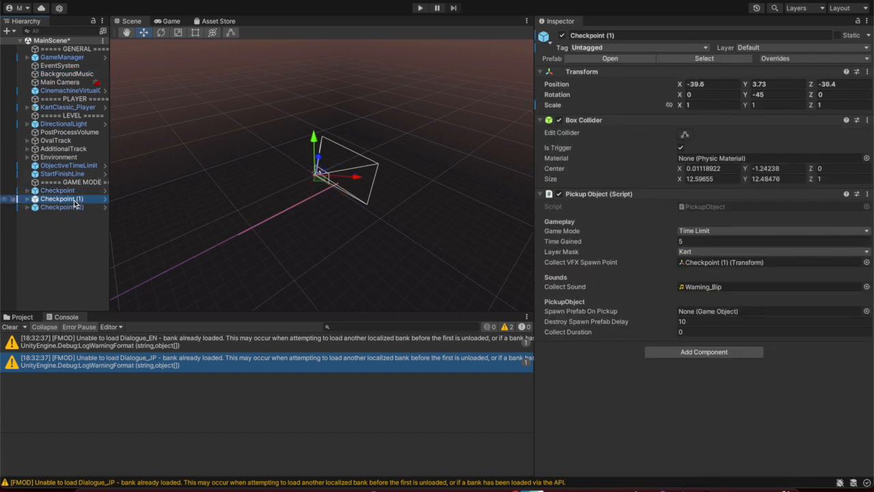
pyautogui.click(74, 208)
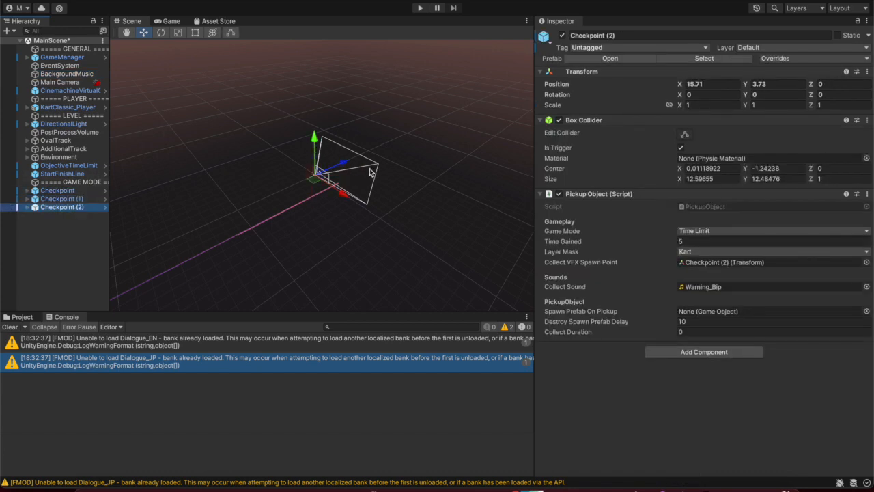
pyautogui.scroll(5, 326, 181)
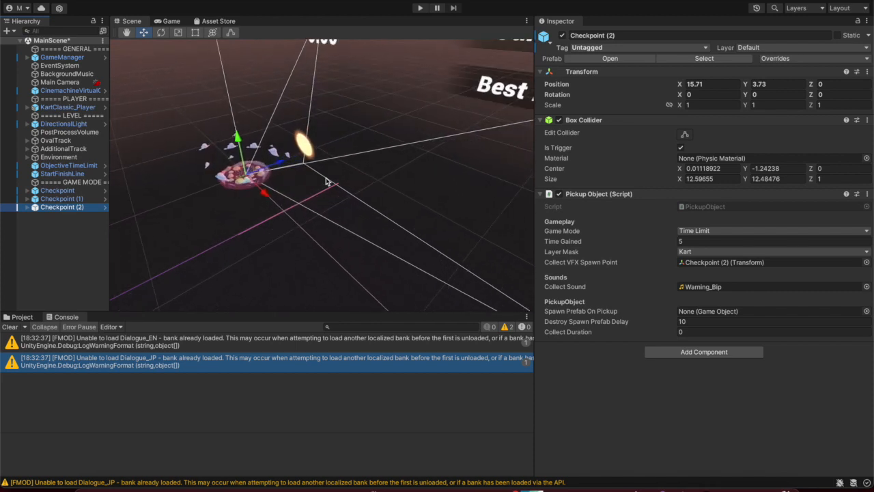
pyautogui.scroll(1, 326, 182)
pyautogui.click(127, 33)
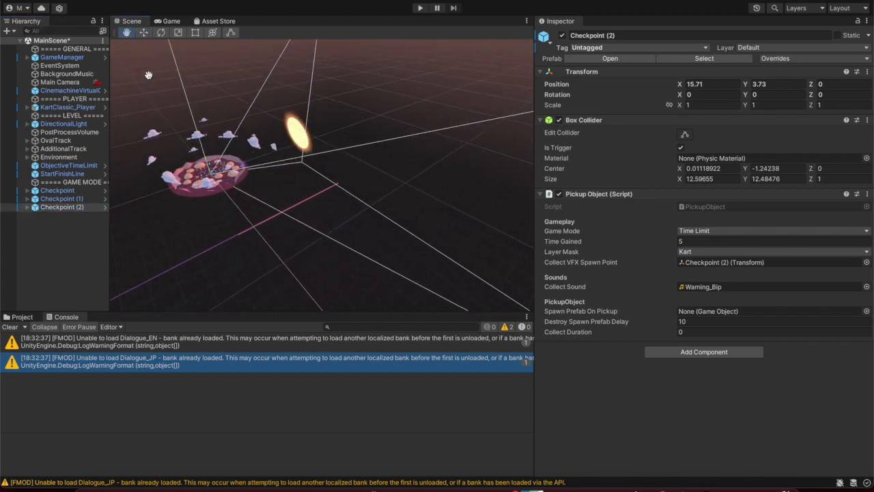
pyautogui.moveTo(222, 168); pyautogui.dragTo(247, 184)
pyautogui.scroll(4, 224, 214)
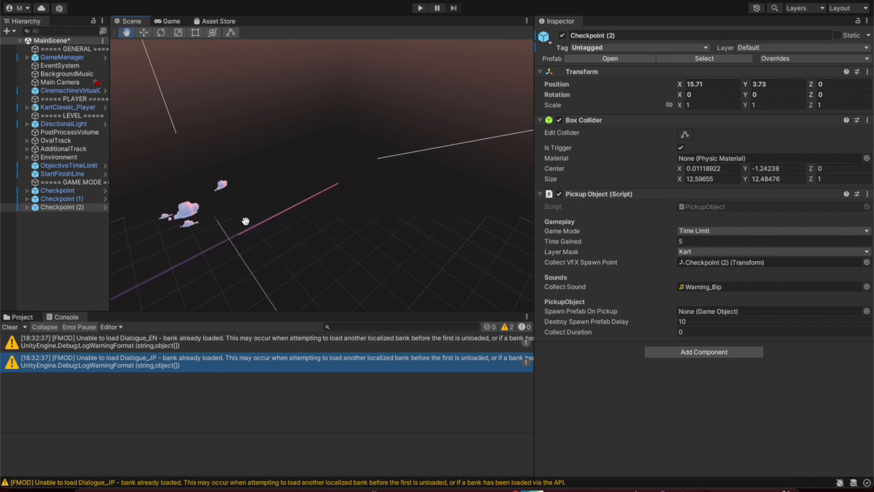
pyautogui.click(61, 207)
pyautogui.click(61, 199)
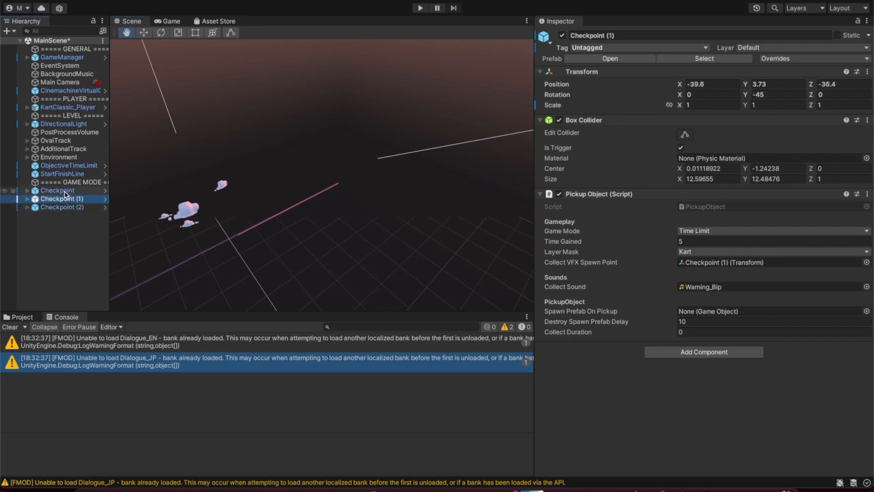
pyautogui.click(59, 191)
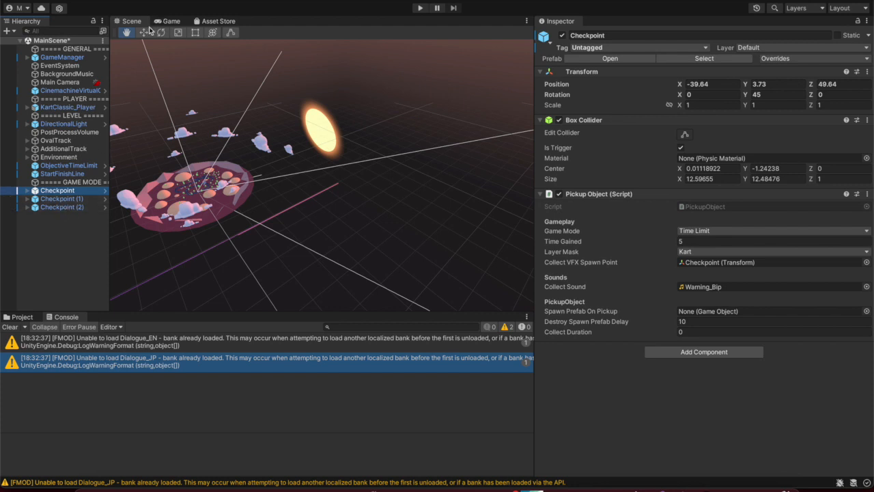
pyautogui.click(145, 108)
pyautogui.click(147, 33)
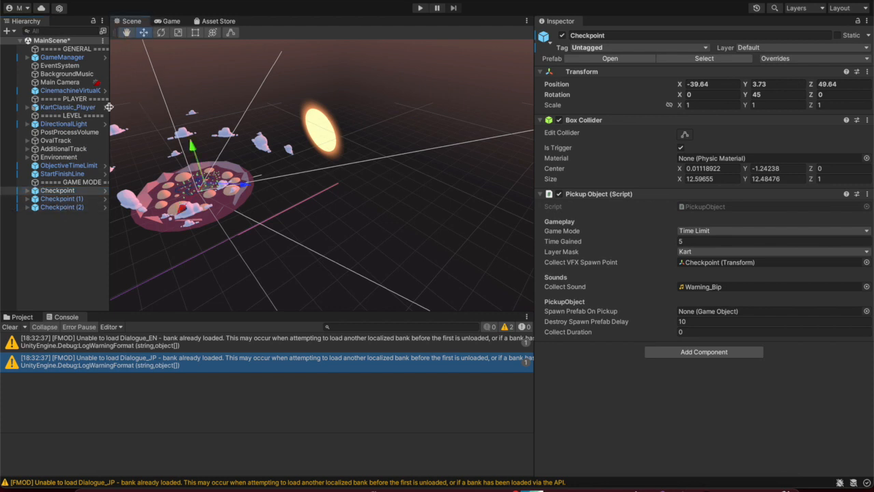
pyautogui.click(61, 199)
pyautogui.click(68, 207)
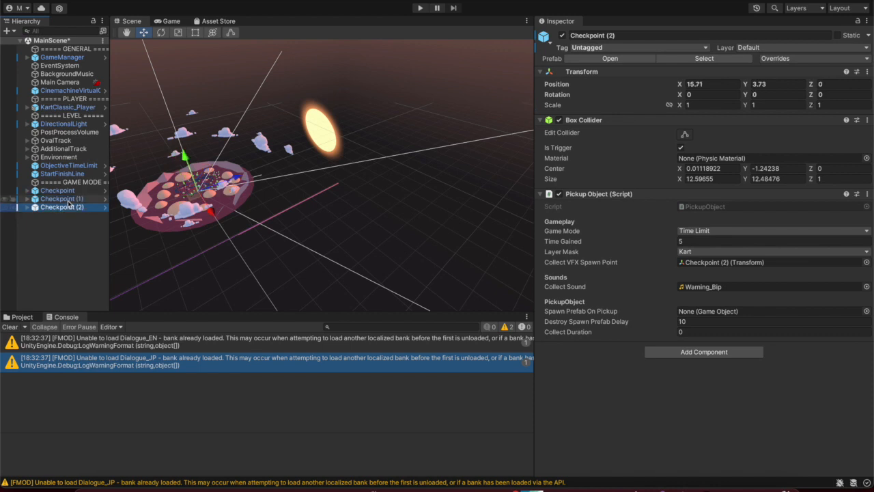
pyautogui.click(69, 198)
pyautogui.click(70, 192)
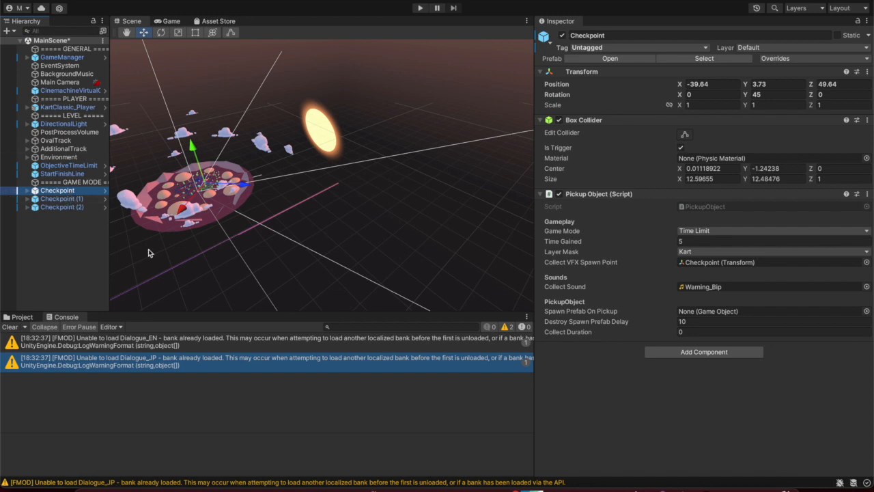
# Add an FMOD Studio Event Emitter component to the Main Camera
pyautogui.click(60, 82)
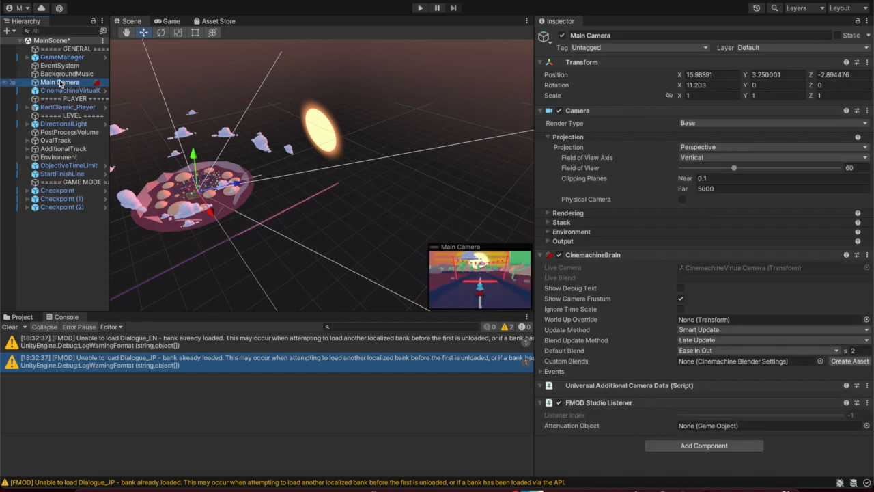
pyautogui.click(682, 443)
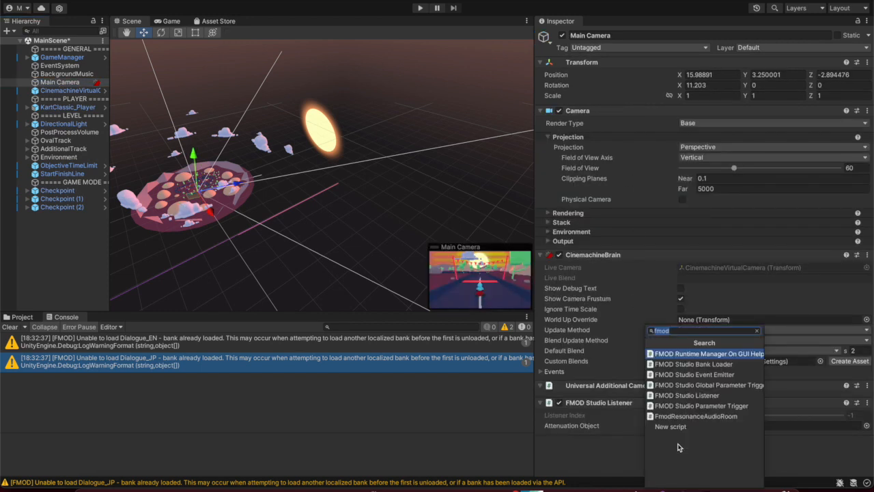
pyautogui.click(641, 303)
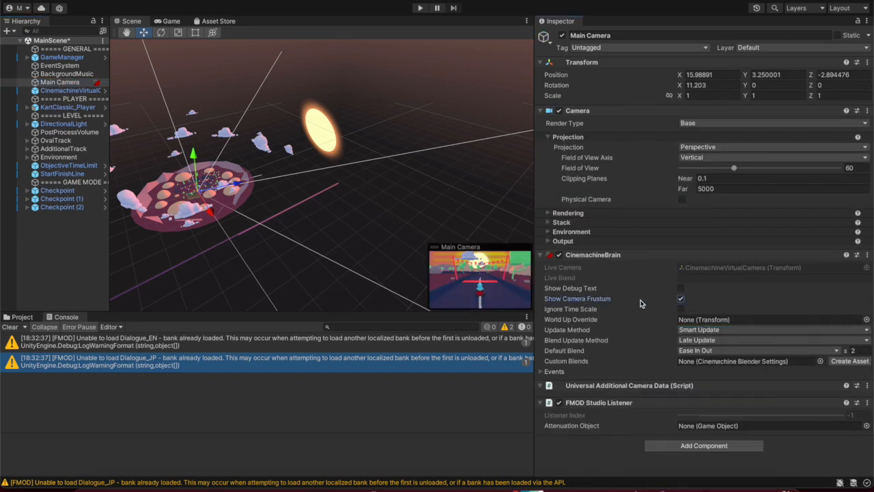
pyautogui.click(681, 445)
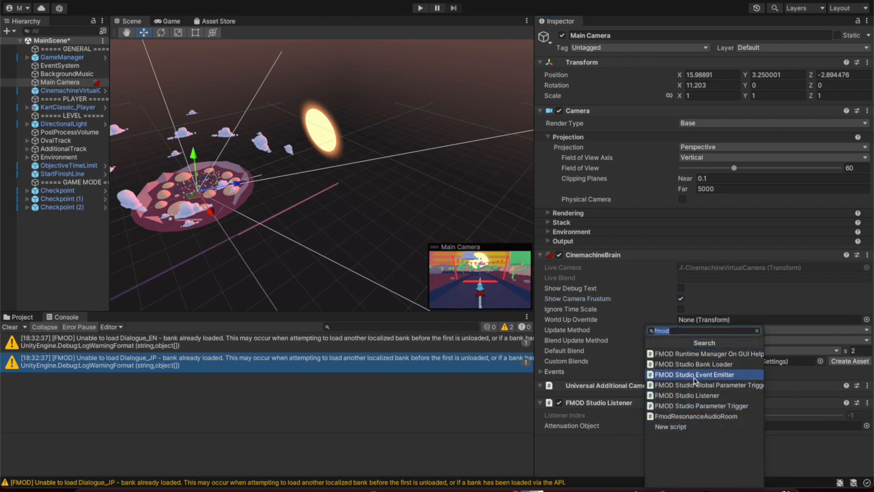
pyautogui.click(695, 375)
# Set the emitter to play event:/Music/Radio Station on Object Start
pyautogui.scroll(-2, 656, 393)
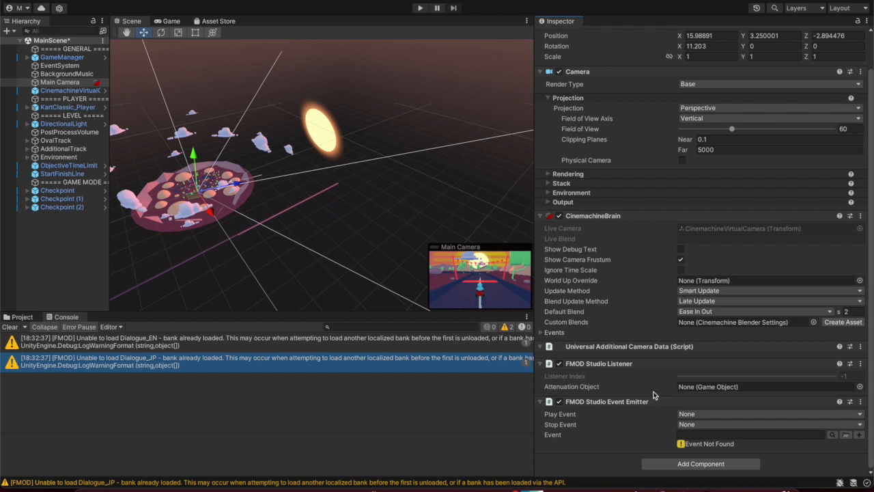
pyautogui.click(694, 414)
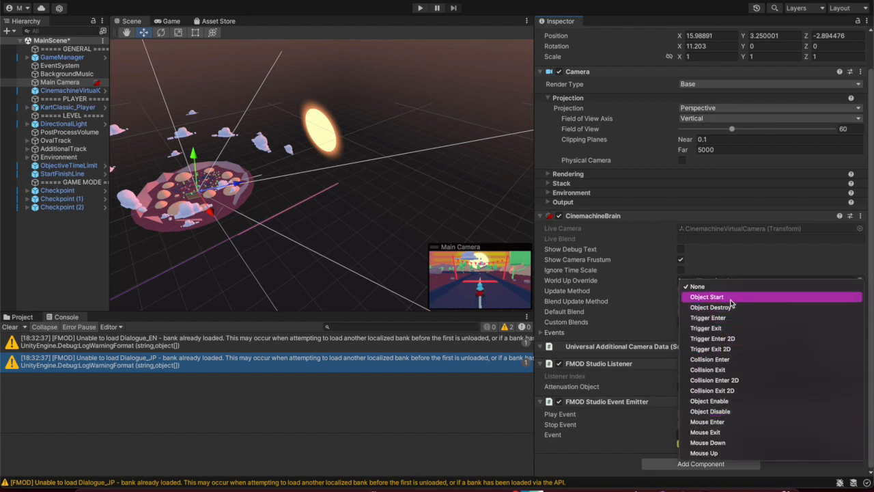
pyautogui.click(729, 297)
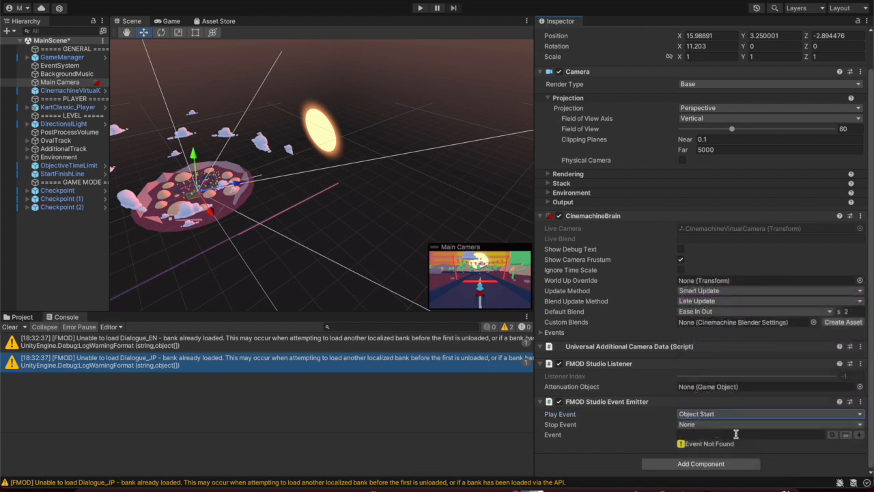
pyautogui.click(831, 435)
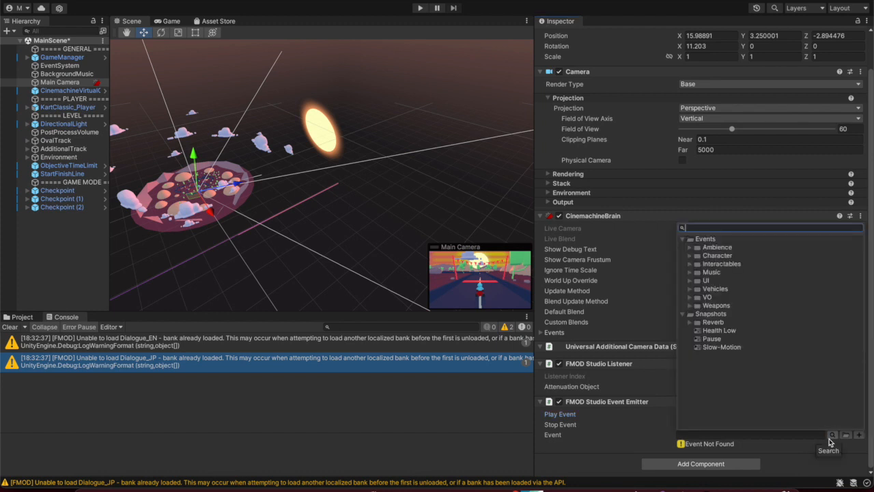
pyautogui.click(689, 272)
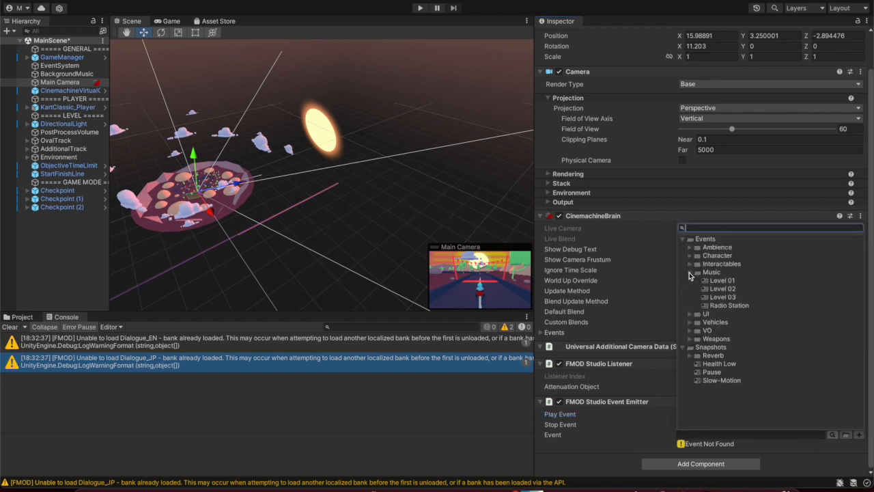
pyautogui.doubleClick(725, 311)
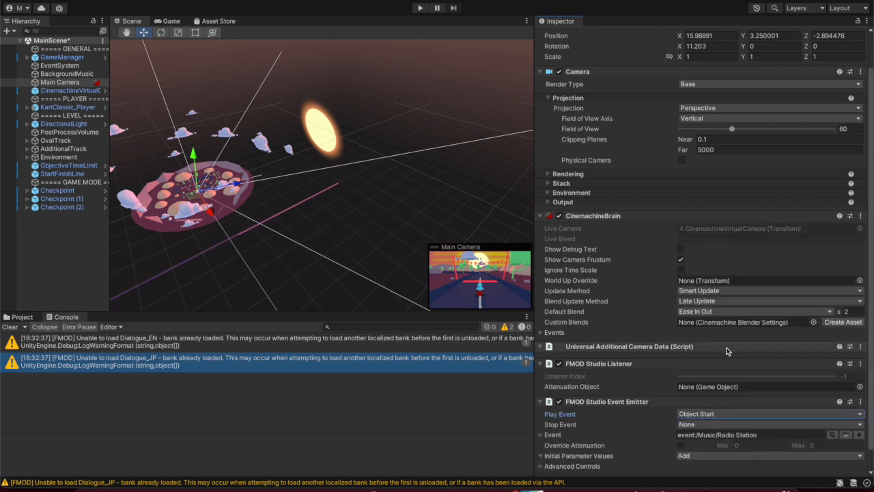
# Add a Freq initial parameter value of 0, then run the game to hear the radio
pyautogui.scroll(-1, 630, 456)
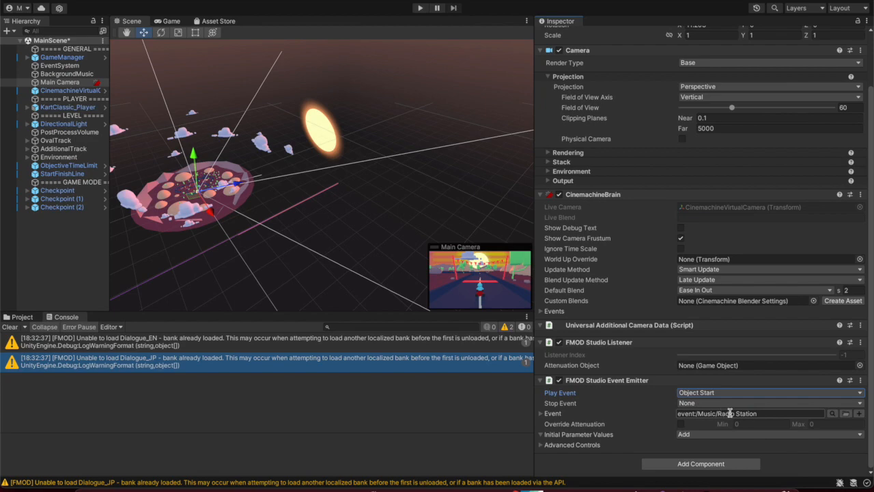
pyautogui.click(718, 485)
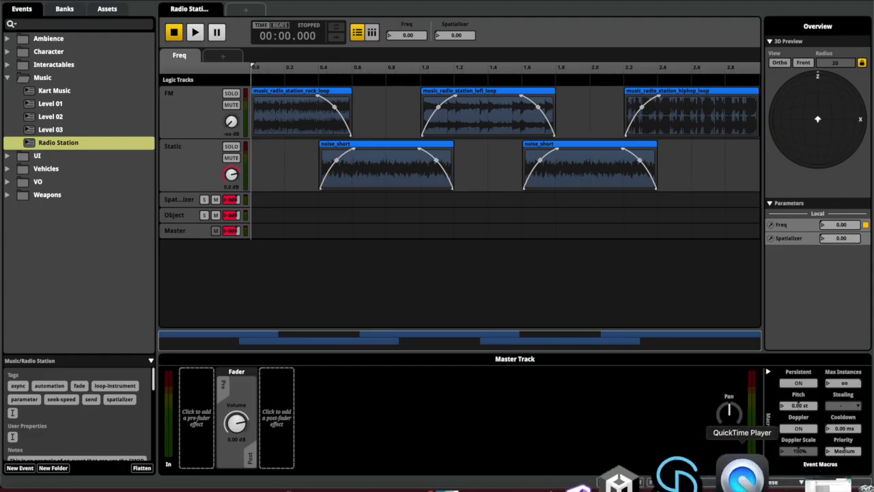
pyautogui.click(676, 478)
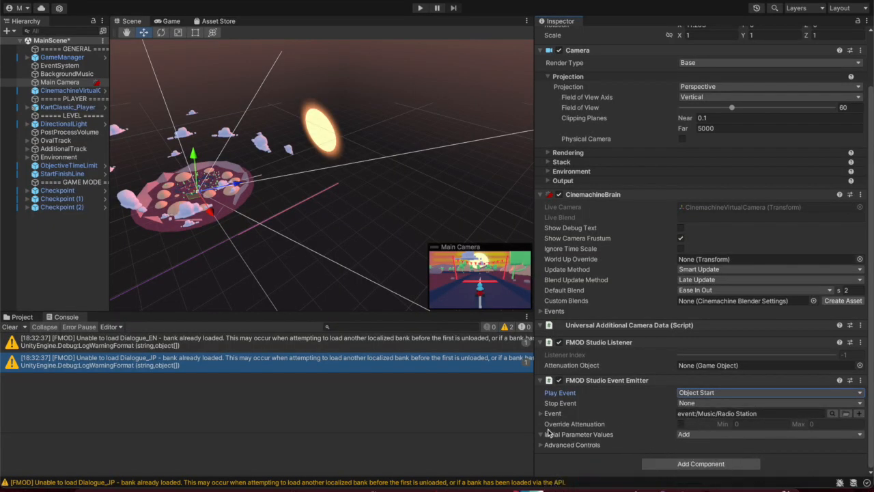
pyautogui.click(685, 435)
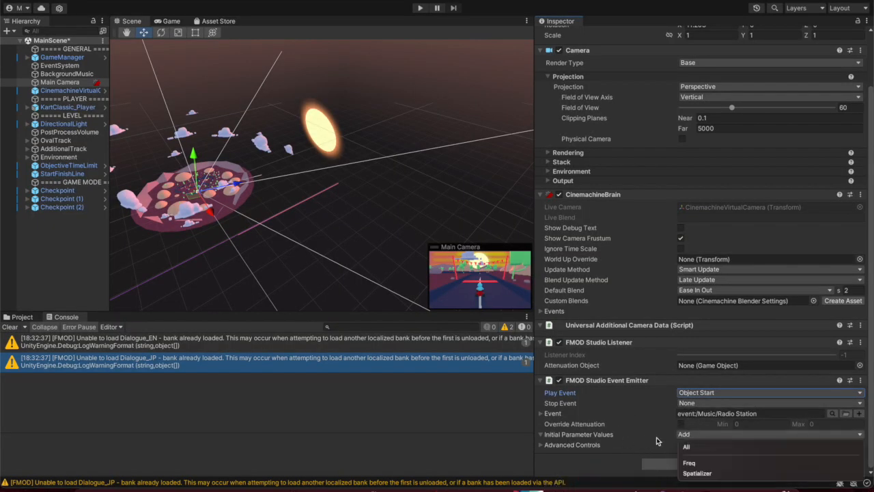
pyautogui.click(689, 462)
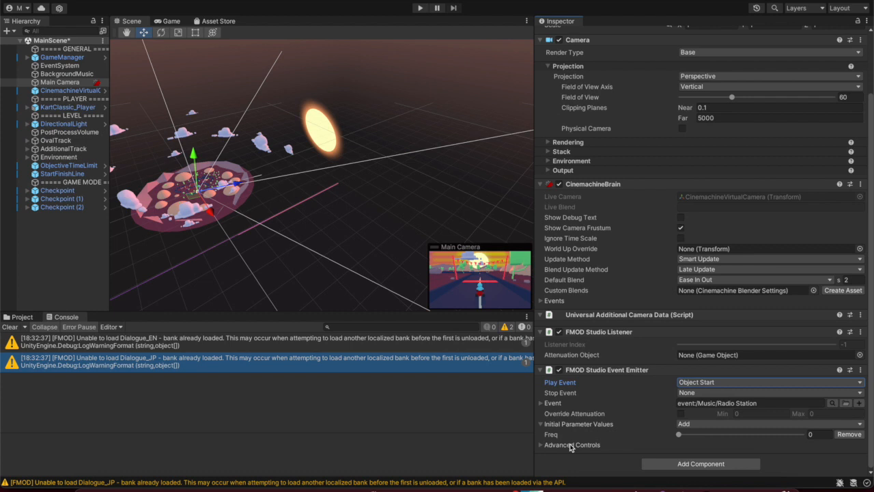
pyautogui.click(420, 8)
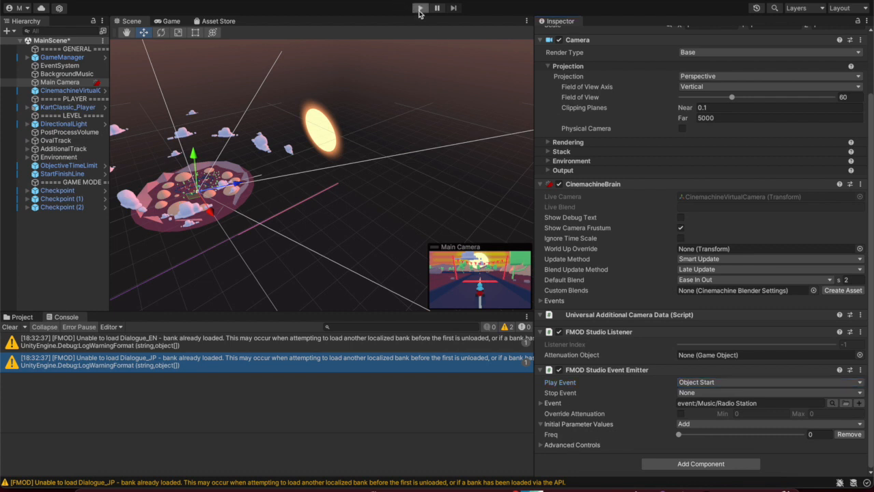
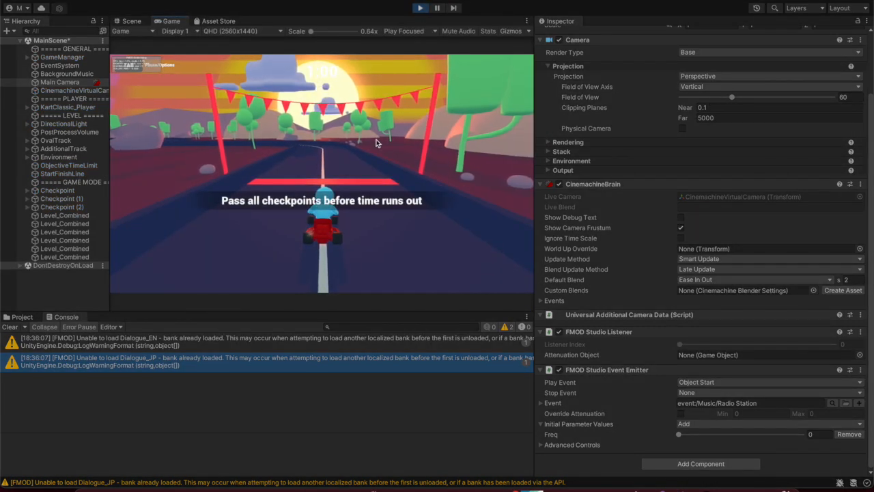
# Drive the kart through the first checkpoint ring, raising the timer to 0:57, then stop the game
pyautogui.press('w')
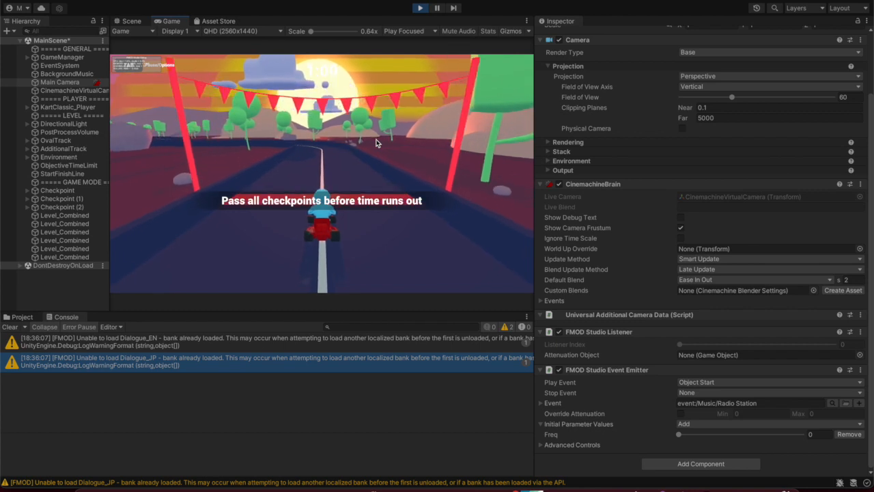
pyautogui.press('a')
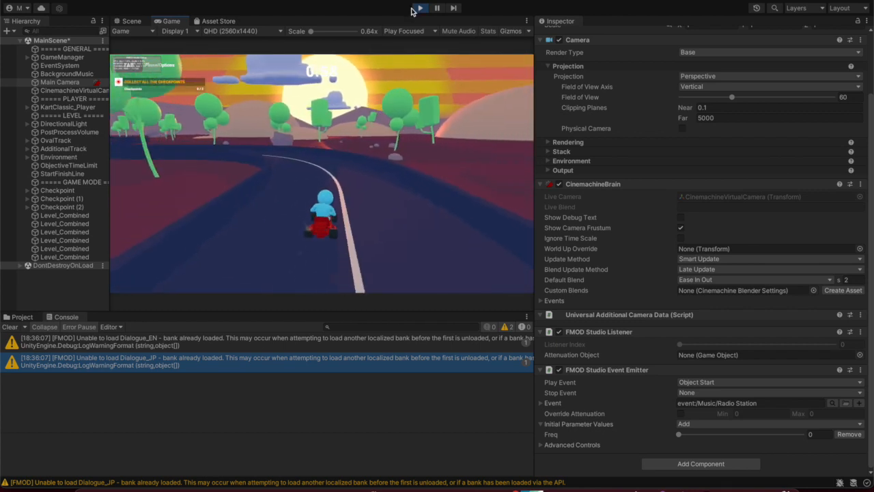
pyautogui.press('a')
pyautogui.press('a')
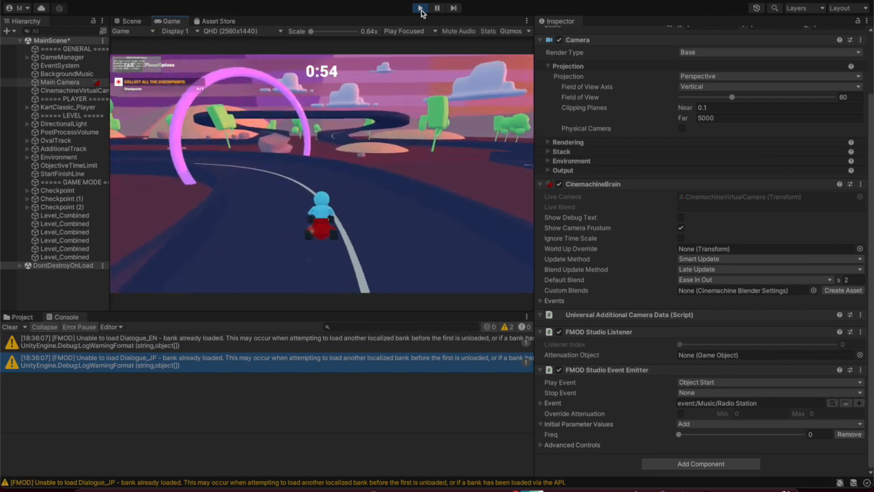
pyautogui.press('a')
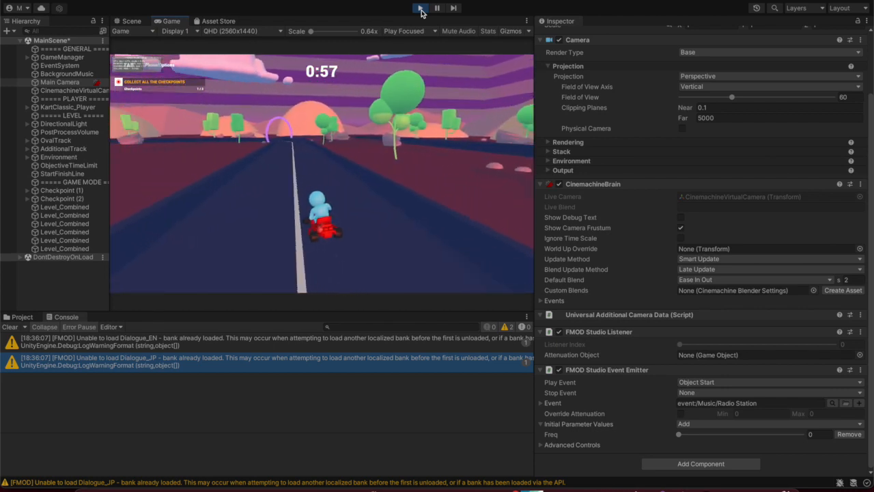
pyautogui.click(420, 8)
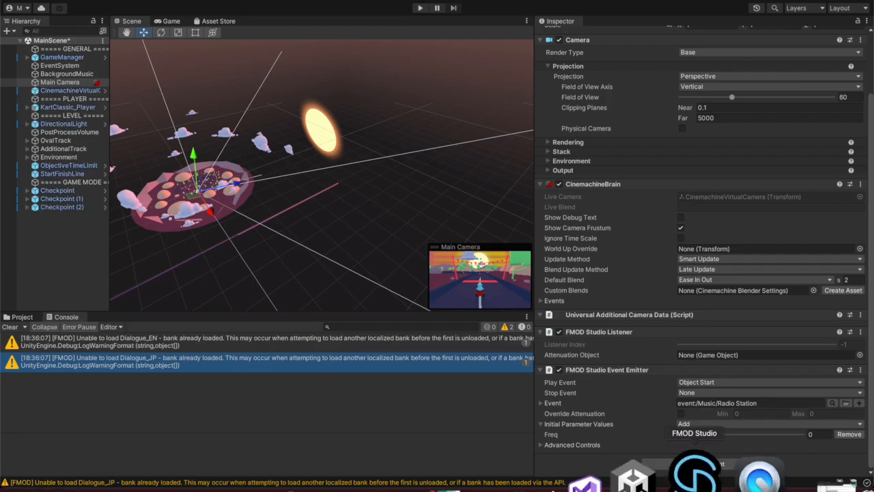
# Build the FMOD banks with Cmd+B, then run and stop the game in Unity to test them
pyautogui.click(758, 477)
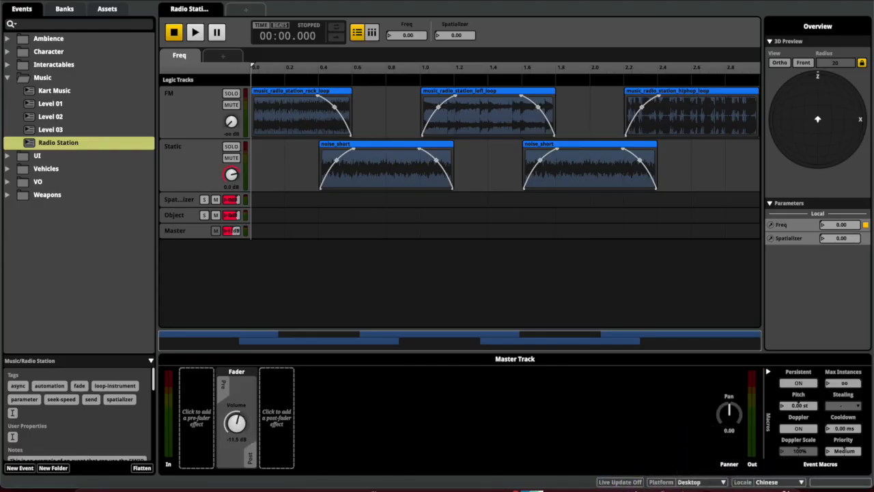
pyautogui.press('super+b')
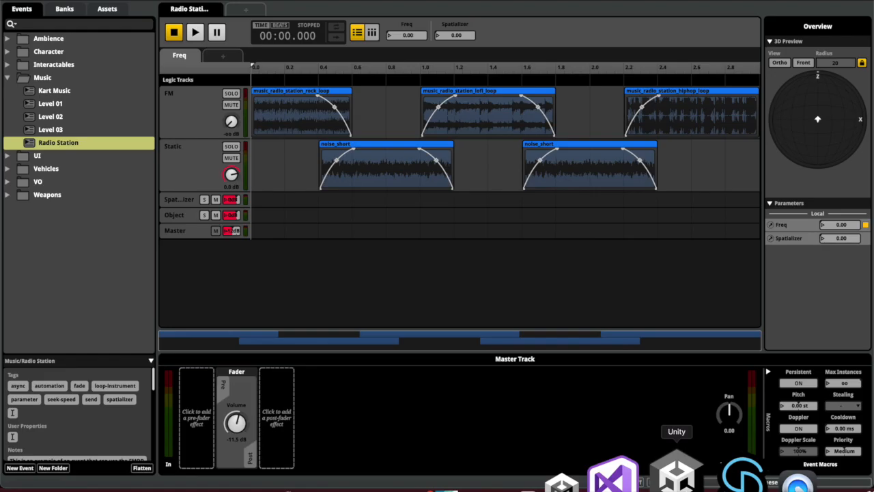
pyautogui.click(675, 470)
pyautogui.click(422, 9)
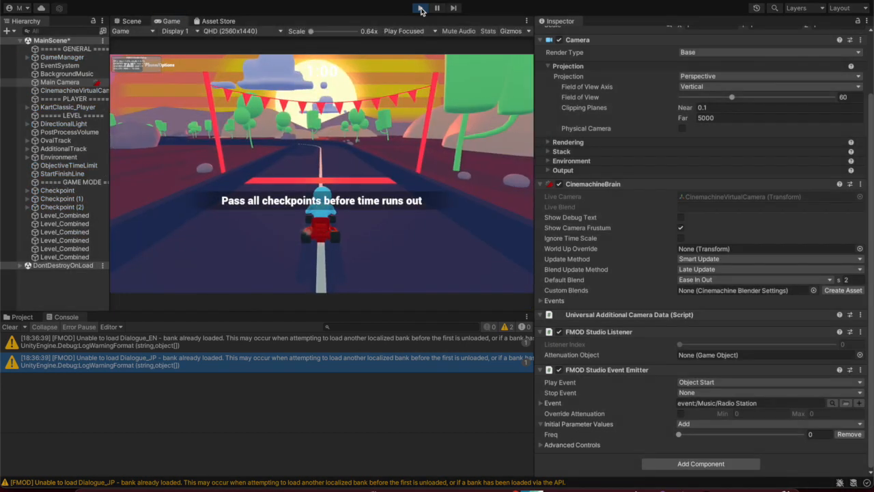
pyautogui.click(421, 9)
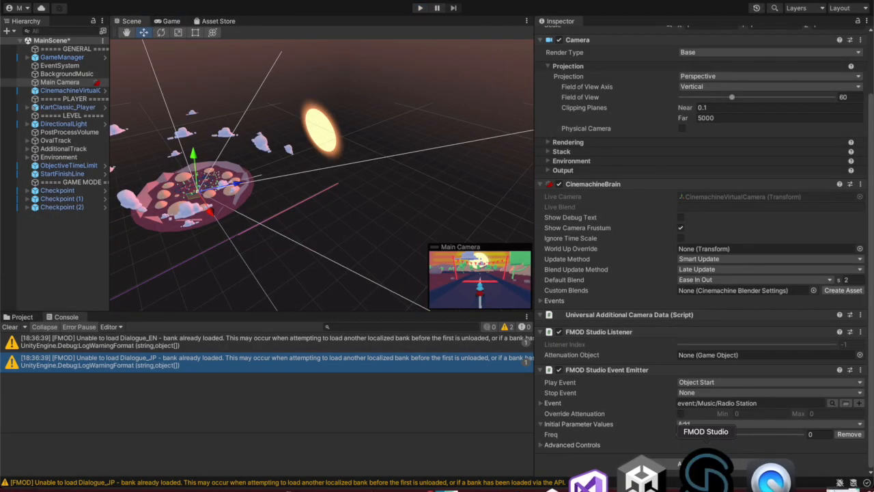
pyautogui.click(723, 478)
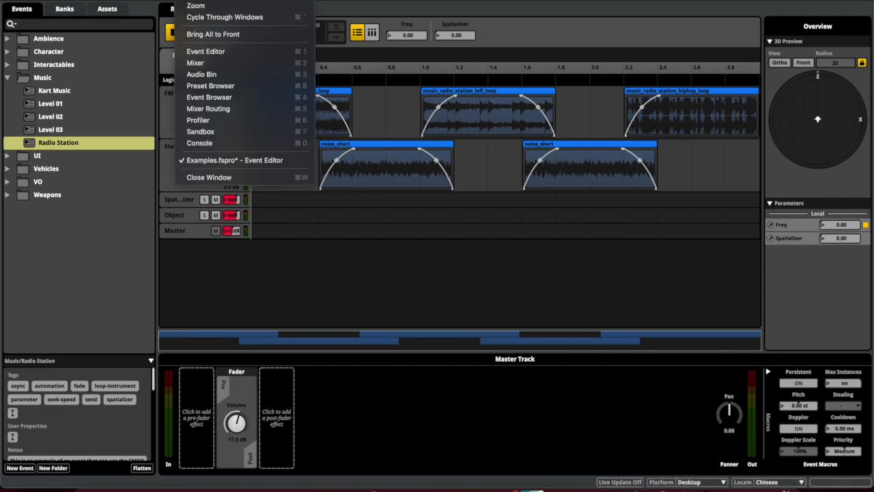
# Lower the Music group bus to -10 dB in the Mixer and rebuild the banks
pyautogui.click(215, 61)
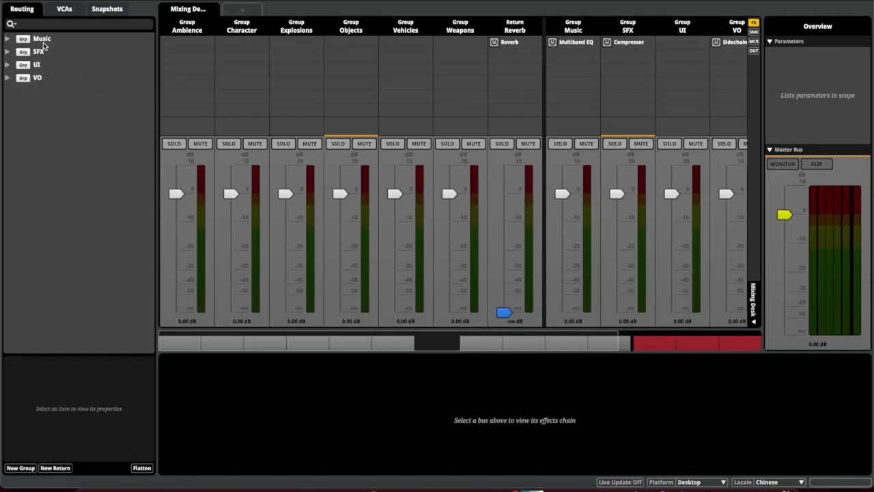
pyautogui.click(43, 39)
pyautogui.click(571, 220)
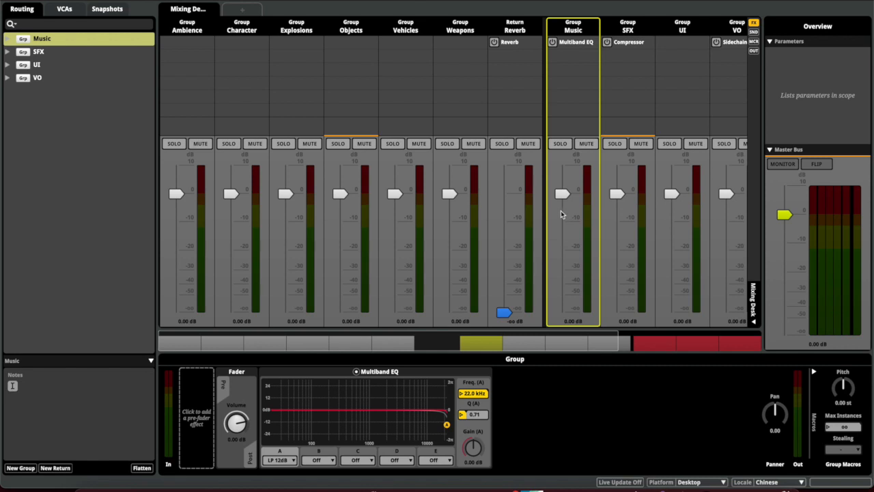
pyautogui.moveTo(563, 199); pyautogui.dragTo(562, 227)
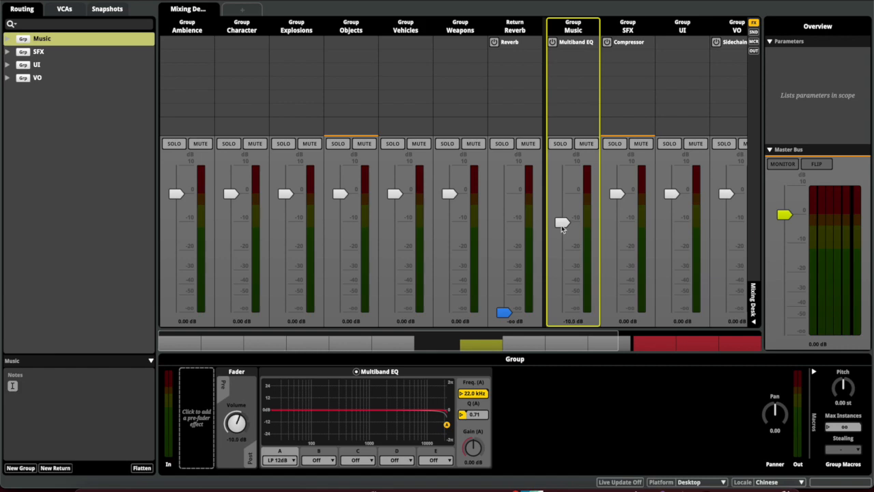
pyautogui.press('super+b')
# Attempt a Live Update connection to the game, dismiss the failure, and return to Unity
pyautogui.click(610, 483)
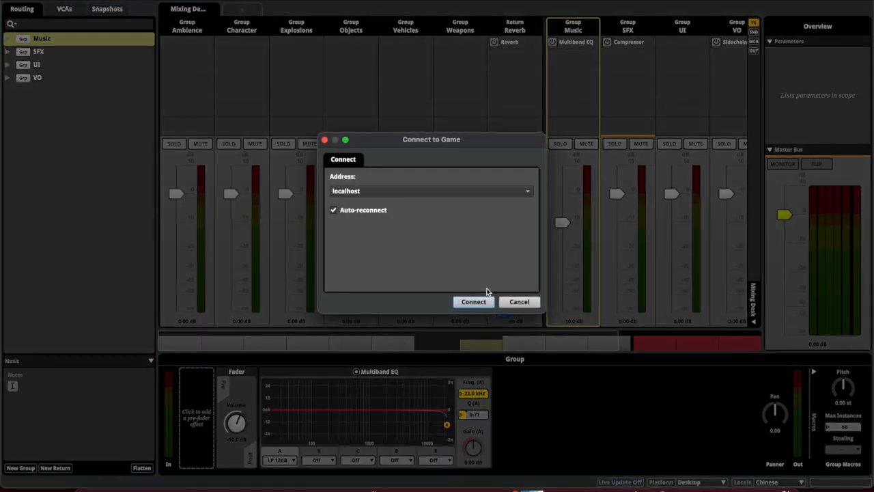
pyautogui.click(474, 302)
pyautogui.click(326, 191)
pyautogui.click(326, 140)
pyautogui.click(690, 472)
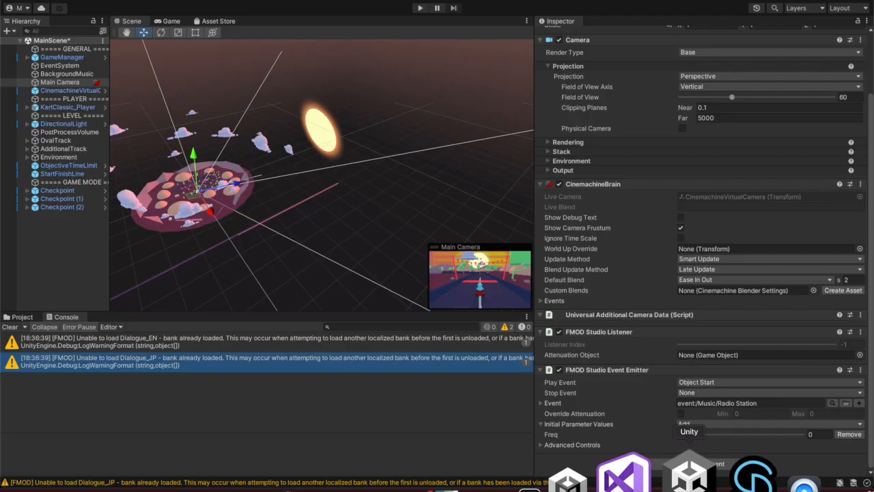
pyautogui.click(421, 9)
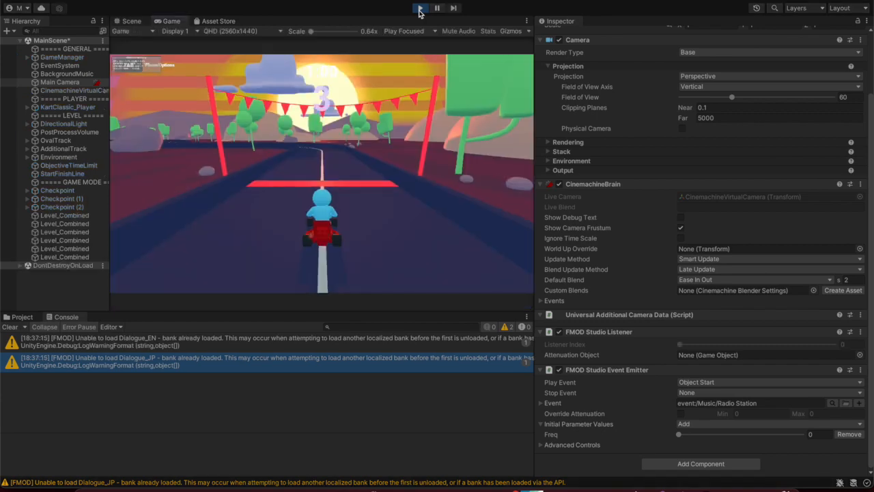
pyautogui.click(420, 11)
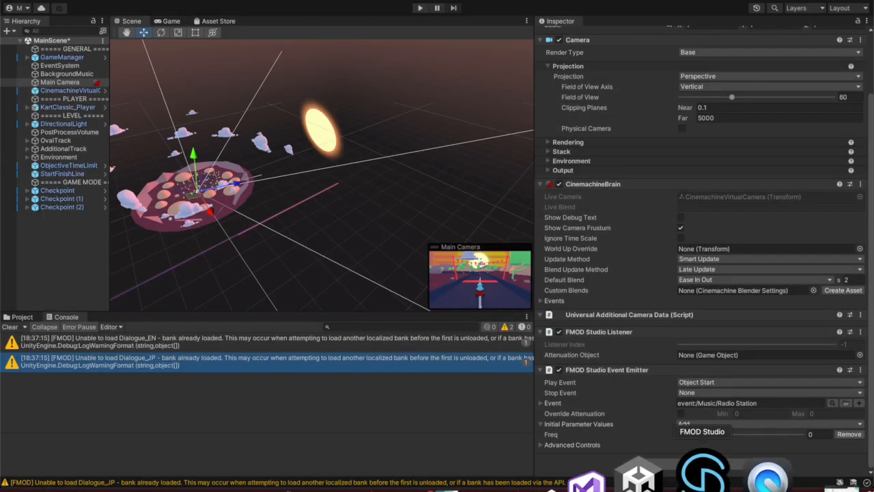
pyautogui.click(707, 471)
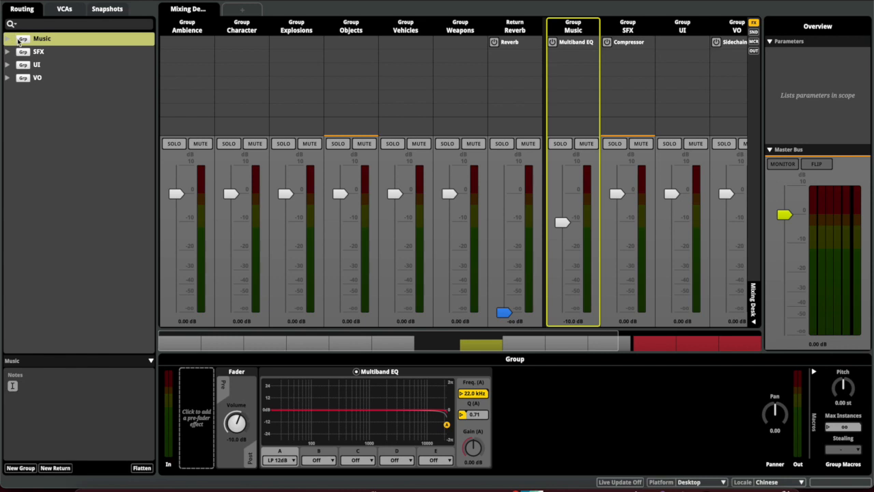
pyautogui.click(8, 40)
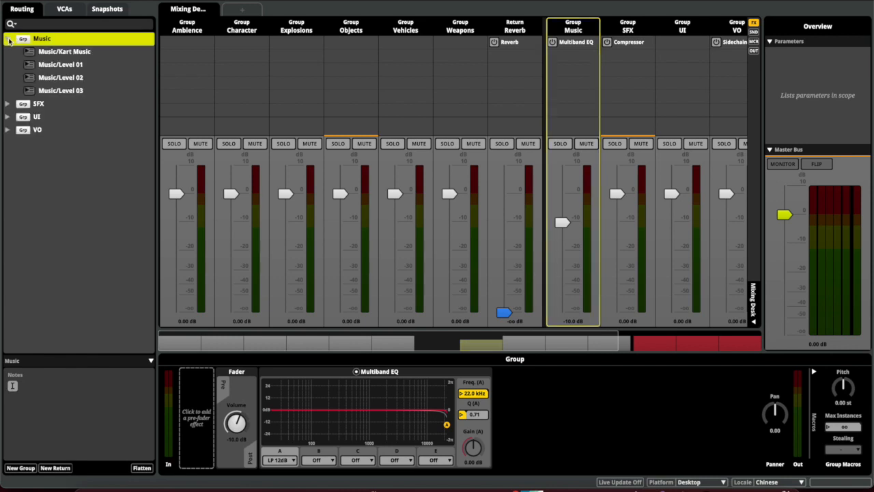
pyautogui.click(44, 53)
pyautogui.click(685, 477)
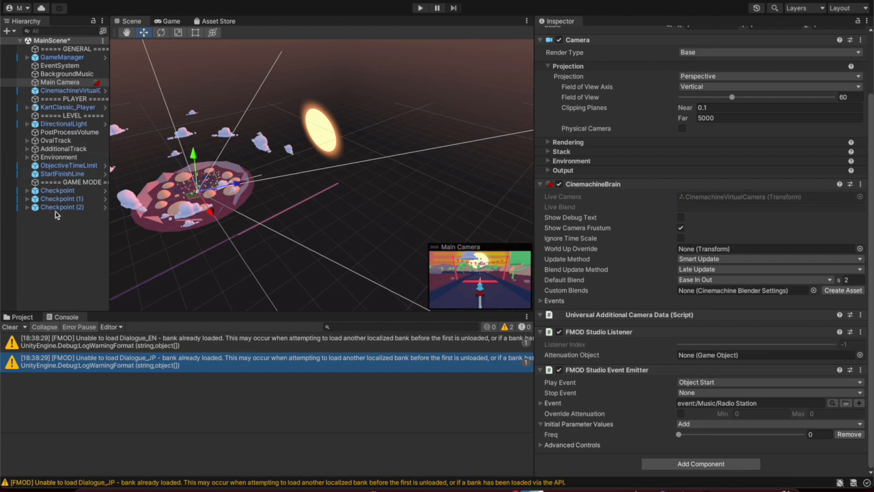
# Add an FMOD Studio Parameter Trigger component to the first Checkpoint
pyautogui.click(63, 191)
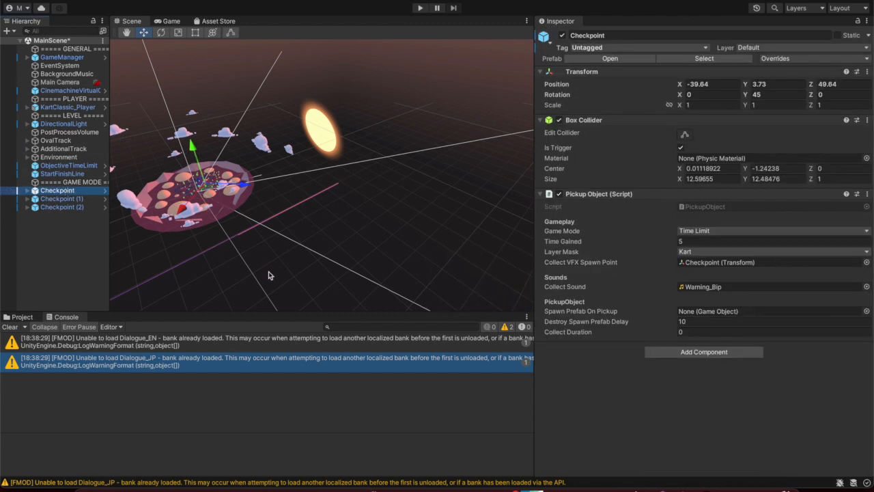
pyautogui.click(705, 353)
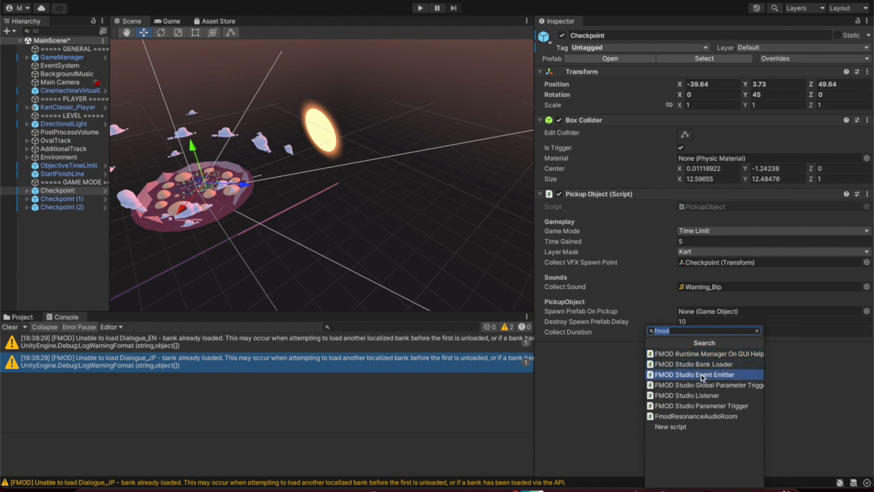
pyautogui.click(627, 356)
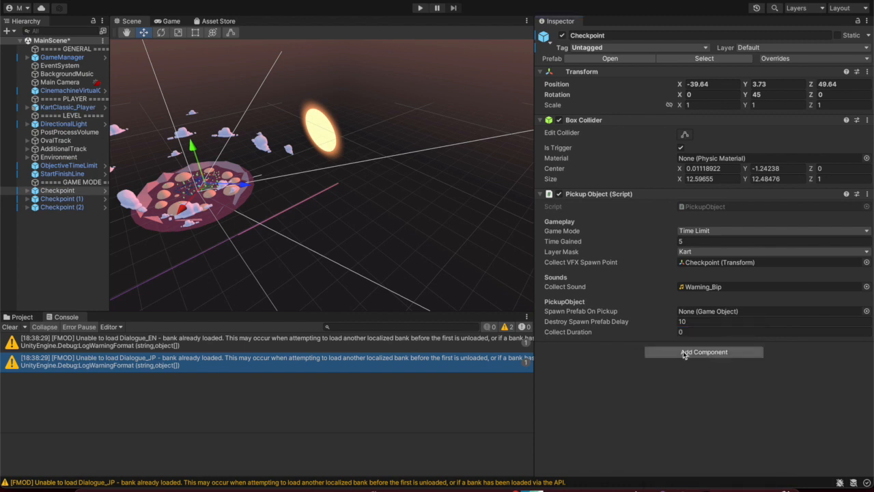
pyautogui.click(62, 200)
pyautogui.click(60, 207)
pyautogui.click(57, 200)
pyautogui.click(57, 192)
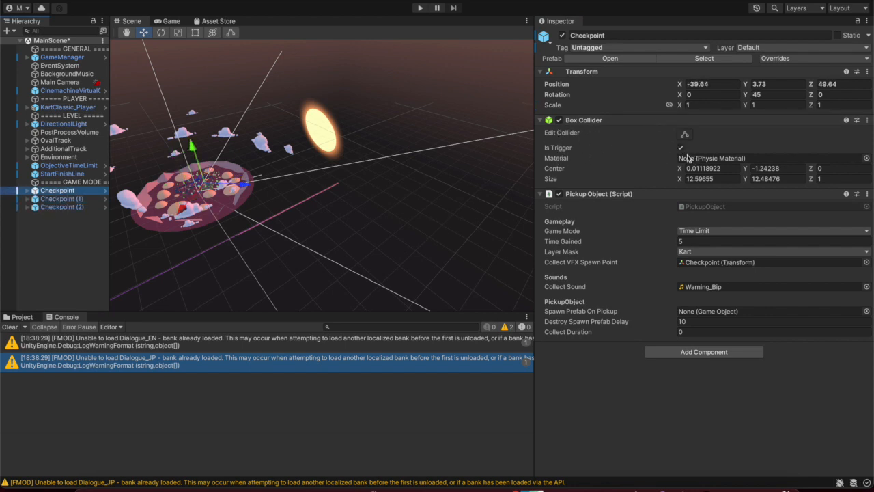
pyautogui.click(671, 352)
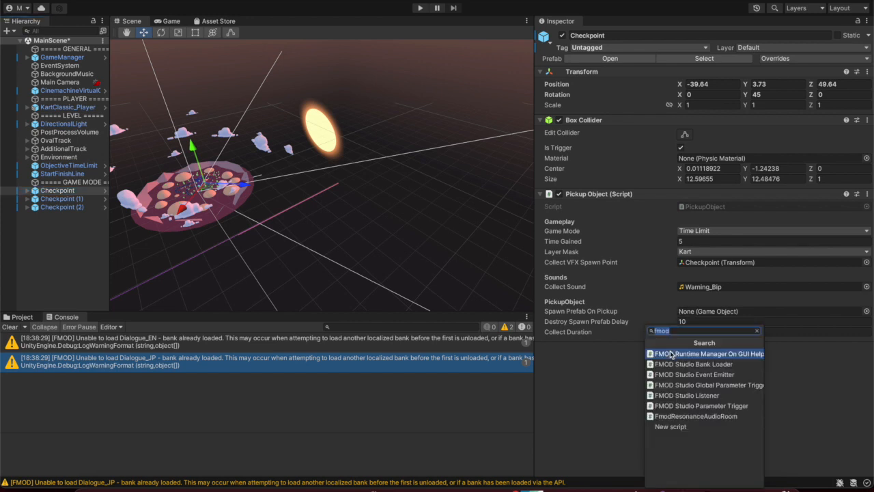
pyautogui.click(697, 407)
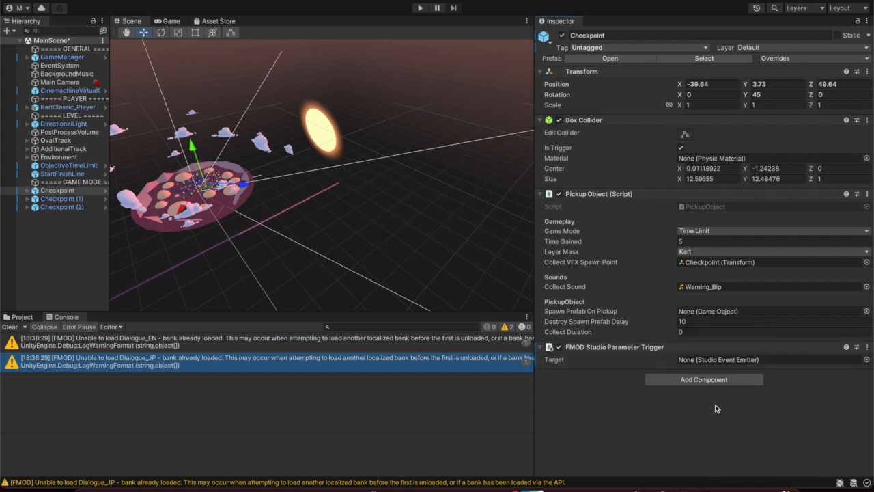
# Set the trigger's Target to the Main Camera's event emitter
pyautogui.click(727, 362)
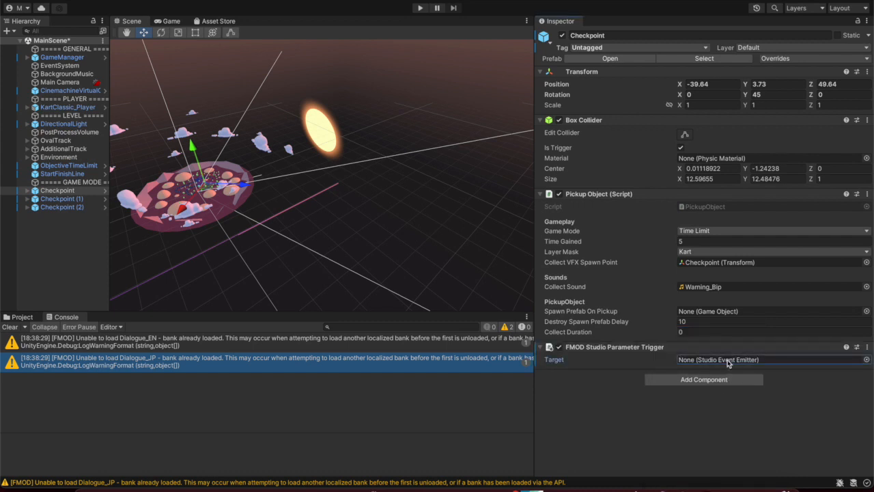
pyautogui.doubleClick(728, 363)
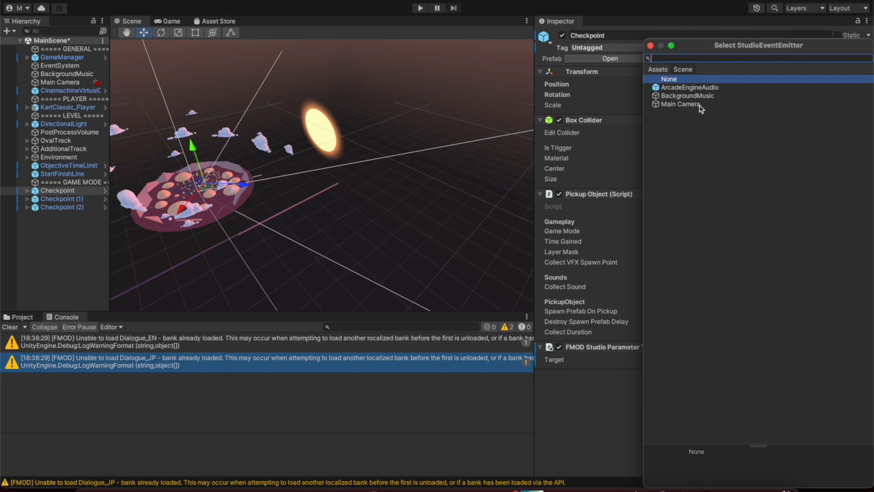
pyautogui.doubleClick(699, 105)
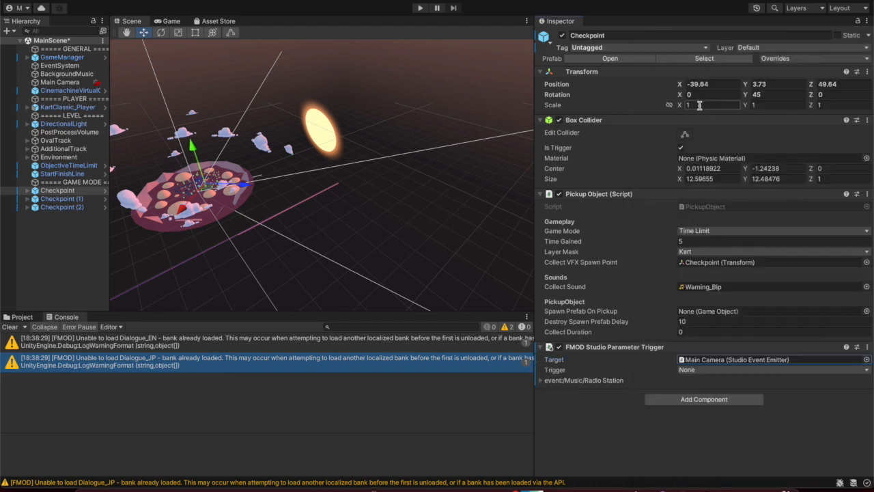
pyautogui.click(56, 82)
pyautogui.scroll(-3, 587, 334)
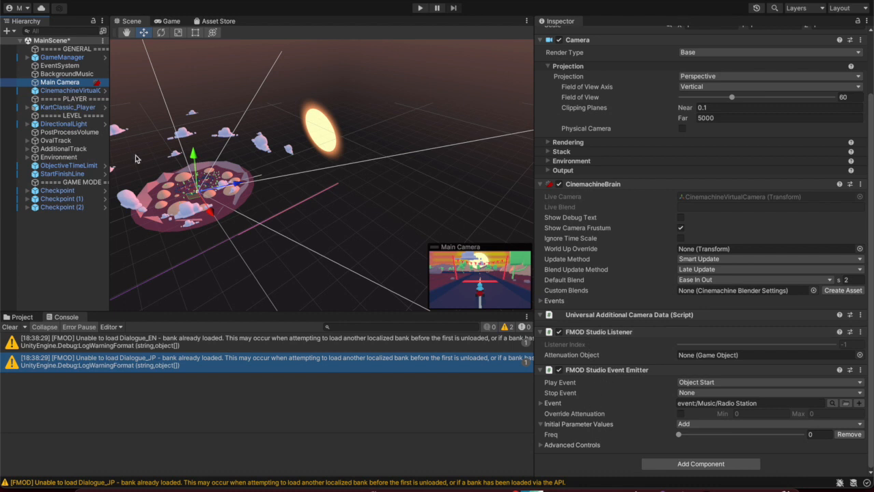
pyautogui.click(68, 191)
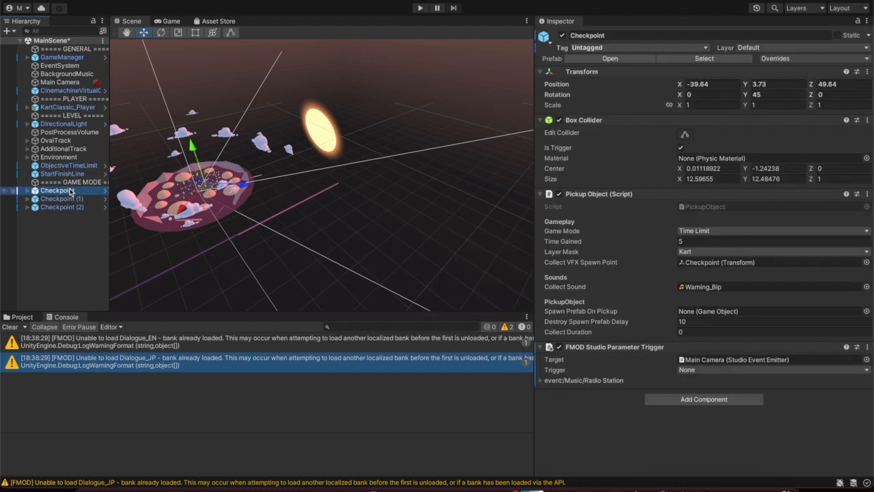
# Make the trigger fire on Object Destroy and override Freq to 0.74
pyautogui.click(707, 372)
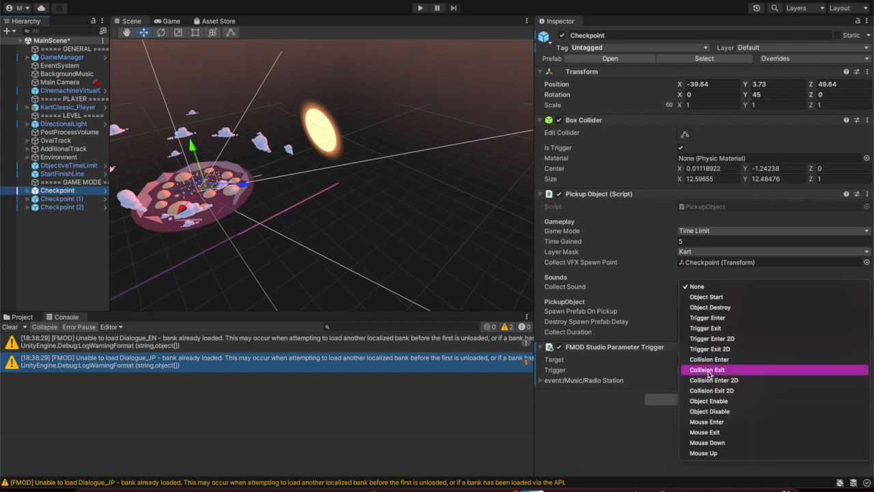
pyautogui.click(724, 308)
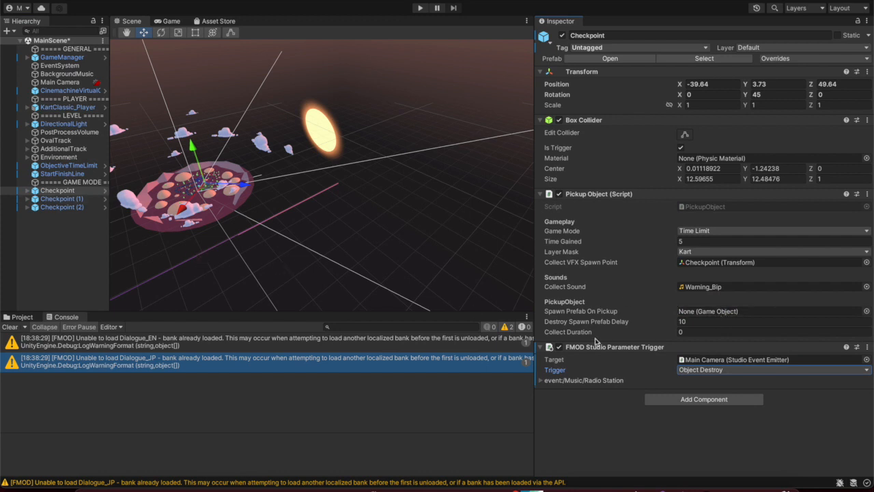
pyautogui.click(541, 381)
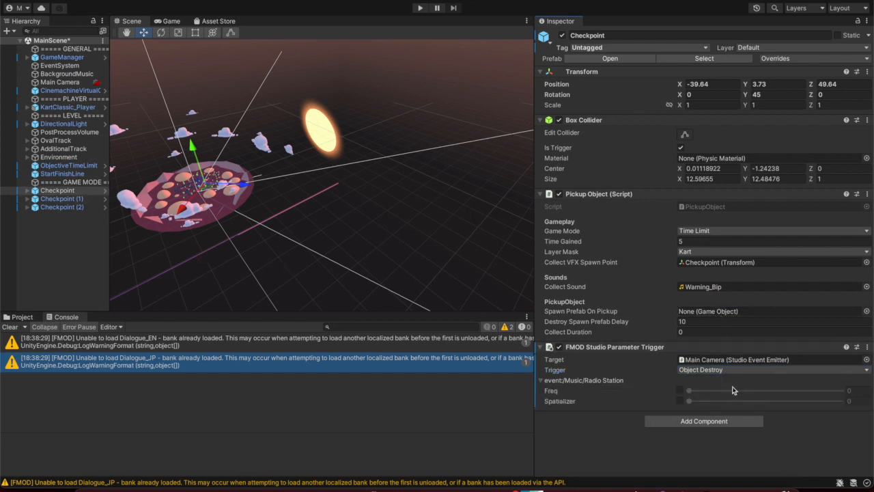
pyautogui.click(680, 390)
pyautogui.moveTo(689, 391); pyautogui.dragTo(756, 394)
pyautogui.click(544, 347)
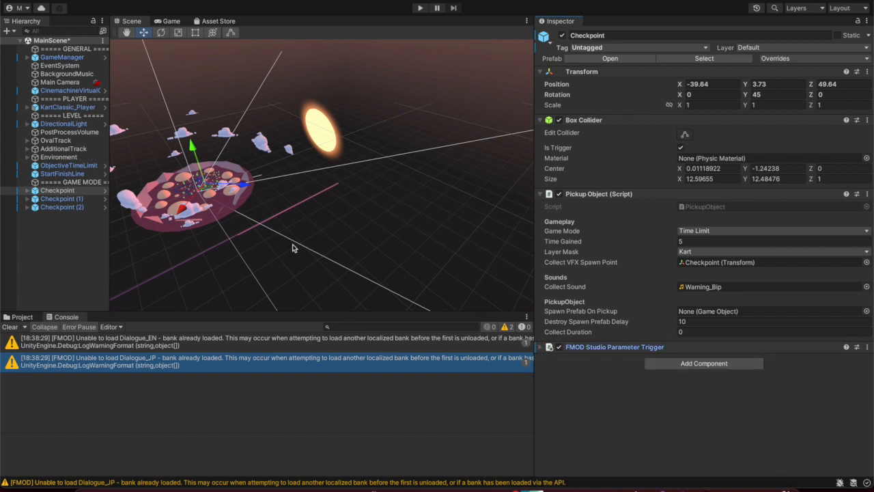
# Add an FMOD Studio Parameter Trigger to Checkpoint (1) targeting the Main Camera emitter
pyautogui.click(74, 199)
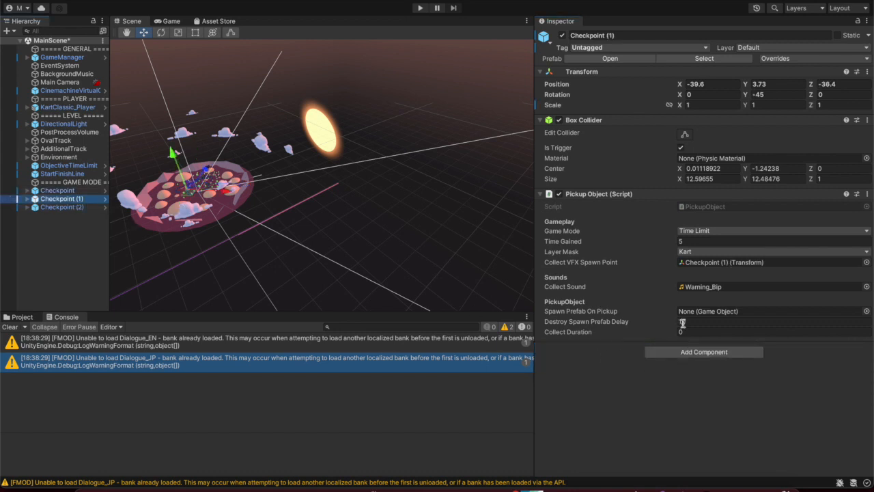
pyautogui.click(690, 352)
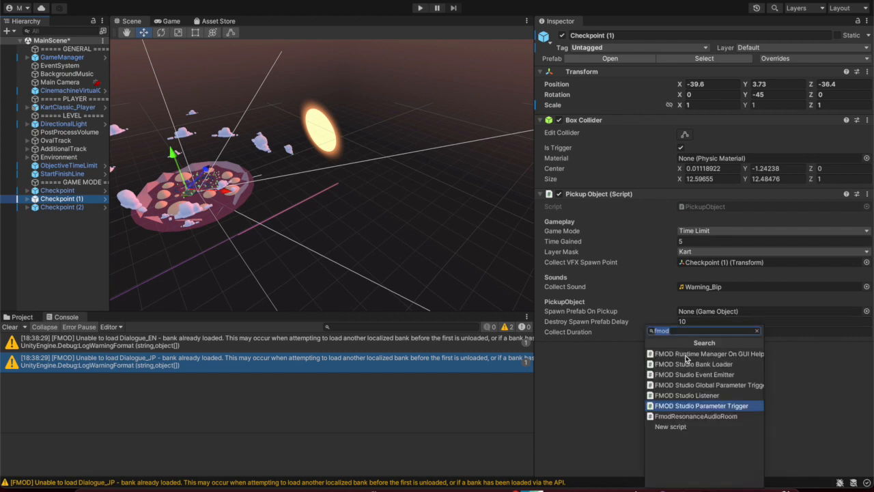
pyautogui.click(690, 406)
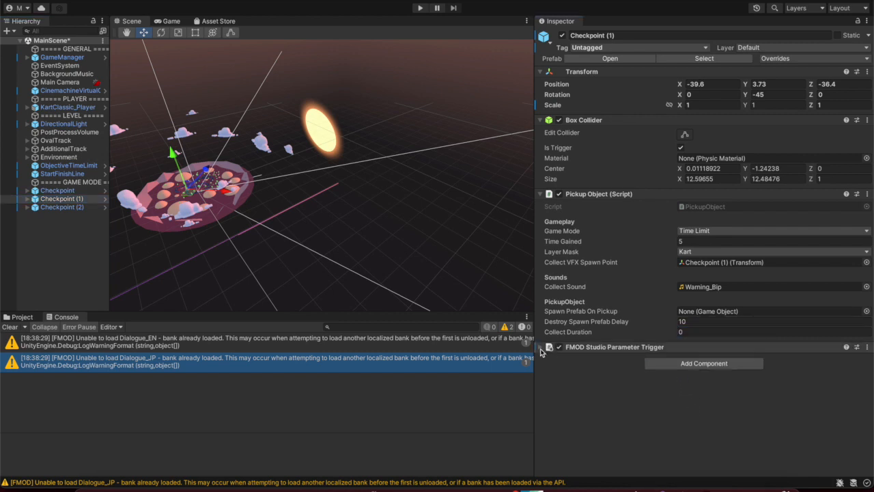
pyautogui.click(684, 347)
pyautogui.click(729, 360)
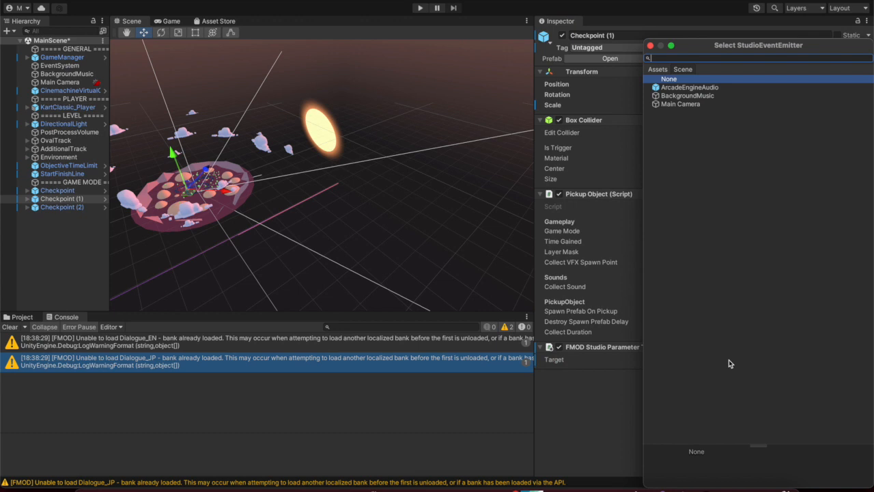
pyautogui.doubleClick(696, 104)
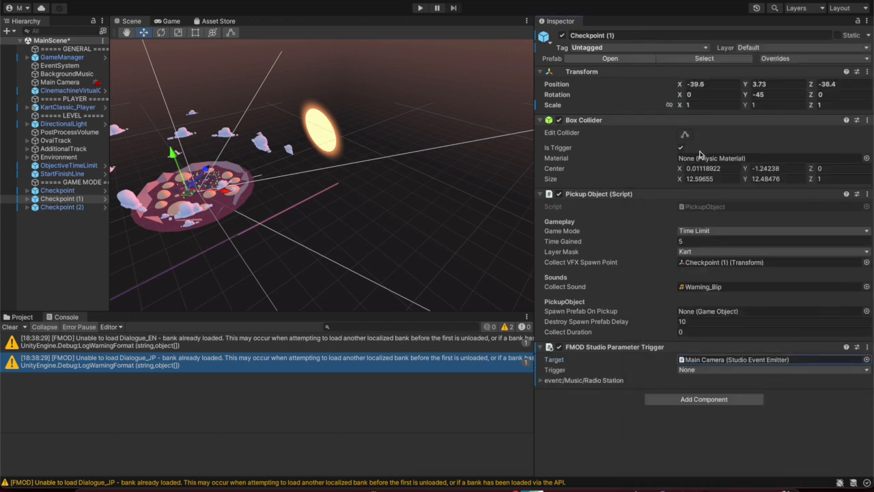
# Make Checkpoint (1)'s trigger fire on Object Destroy with Freq overridden to 2.46
pyautogui.click(704, 369)
pyautogui.click(724, 311)
pyautogui.click(545, 381)
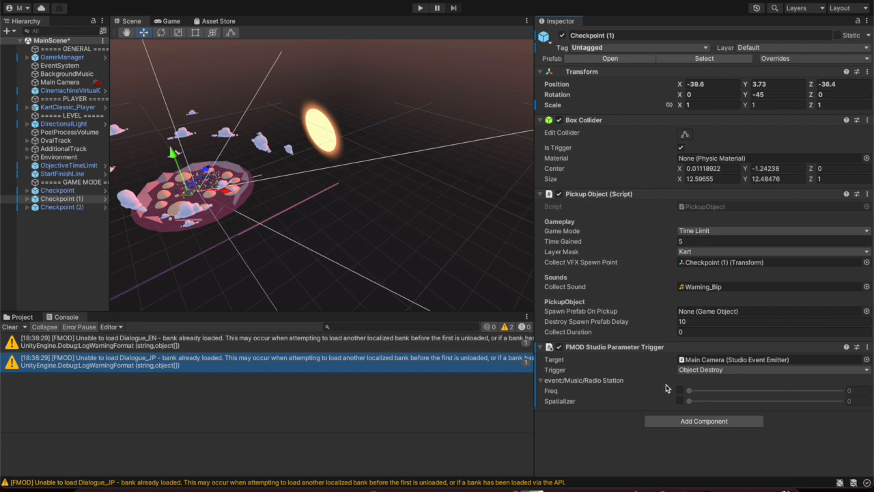
pyautogui.click(681, 390)
pyautogui.moveTo(690, 391); pyautogui.dragTo(814, 389)
# Play the Radio Station event in FMOD Studio and nudge Freq to 0.34
pyautogui.click(698, 479)
pyautogui.click(11, 1)
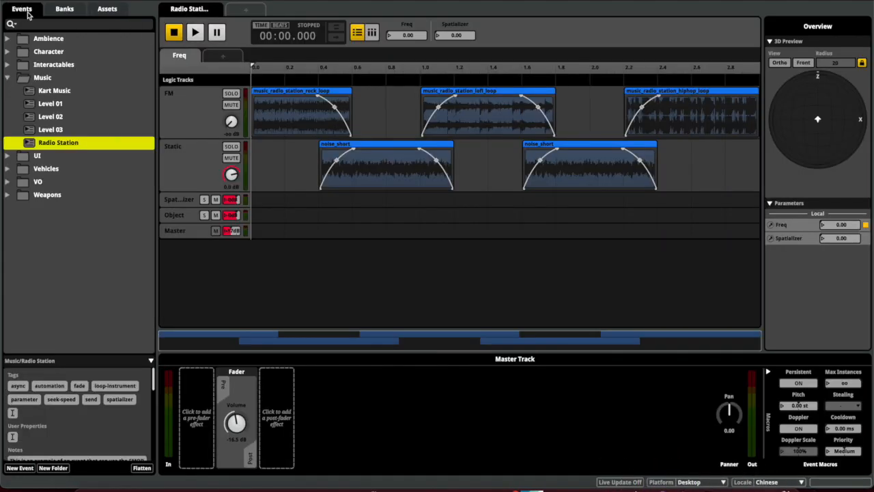
pyautogui.press('space')
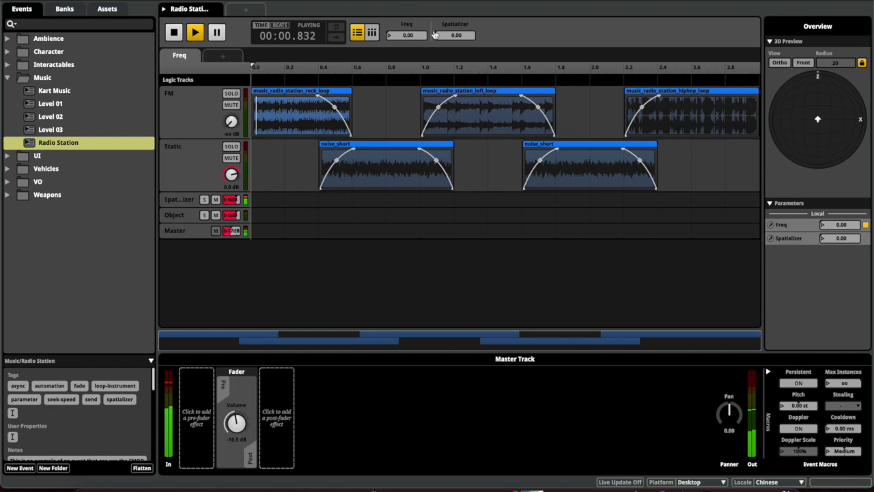
pyautogui.moveTo(424, 34); pyautogui.dragTo(424, 36)
# Raise the Radio Station event's master volume from -16.5 dB to -0.50 dB
pyautogui.moveTo(237, 424); pyautogui.dragTo(236, 400)
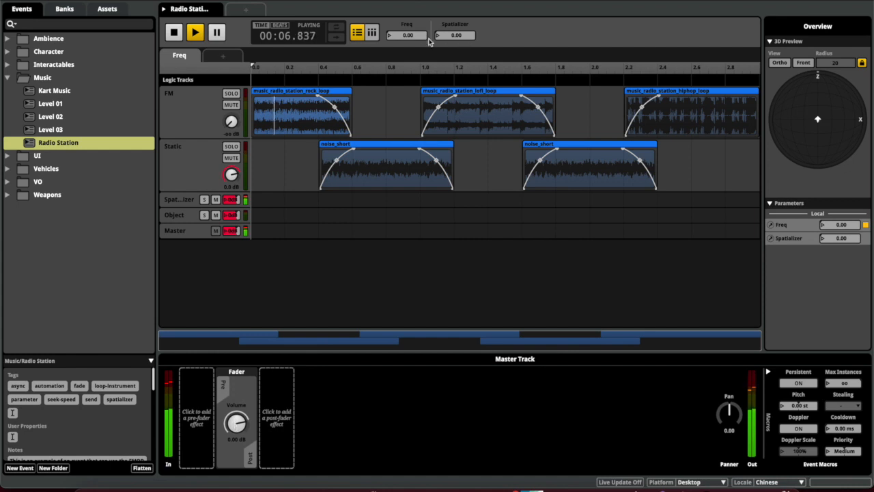
pyautogui.moveTo(241, 424); pyautogui.dragTo(241, 426)
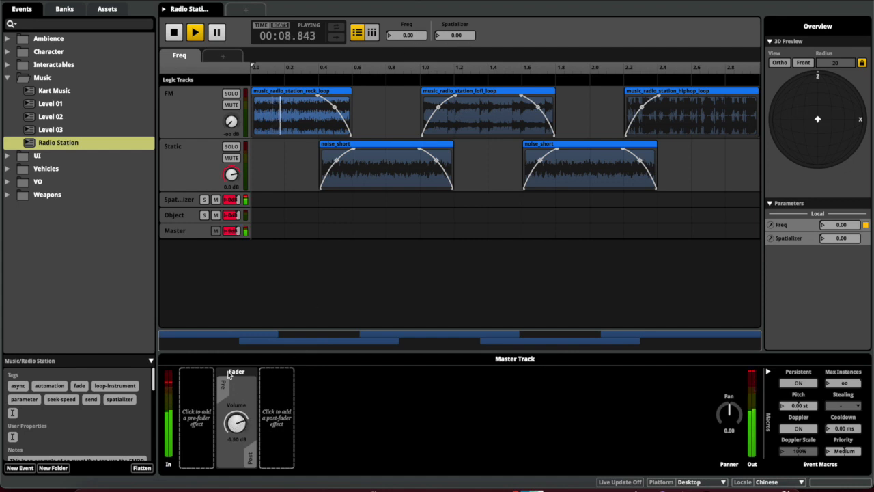
pyautogui.click(134, 0)
pyautogui.moveTo(193, 0)
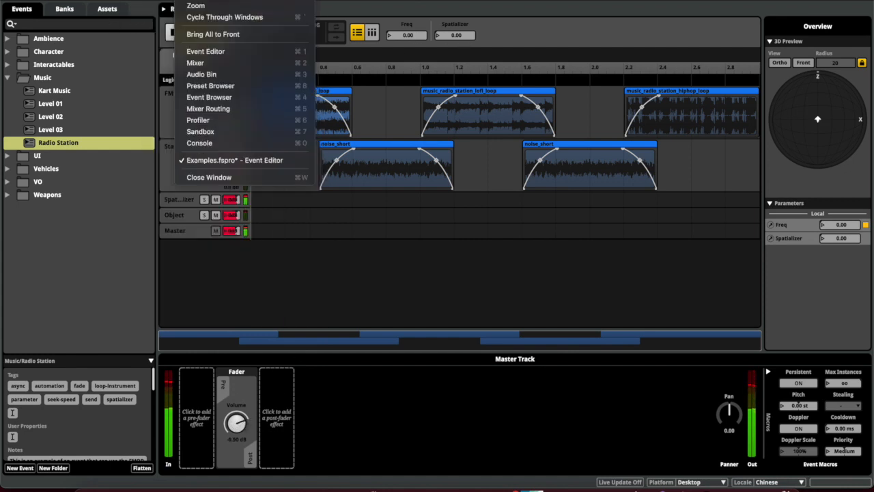
pyautogui.click(213, 63)
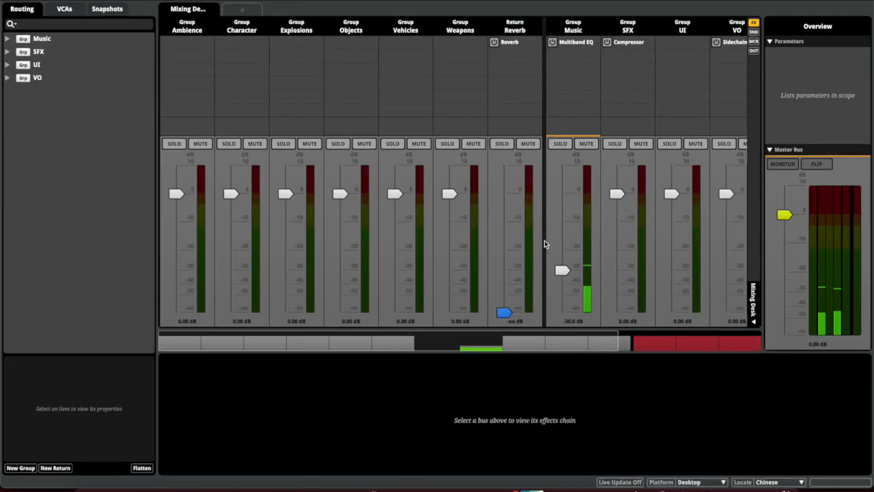
# Raise the Music bus from -30 dB to -6 dB, then audition Radio Station sweeping Freq to 2.82
pyautogui.click(562, 270)
pyautogui.moveTo(562, 270); pyautogui.dragTo(562, 211)
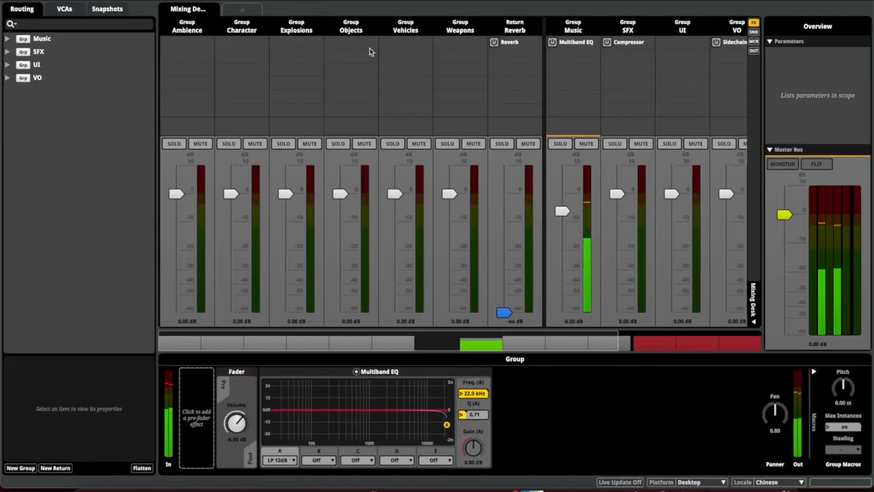
pyautogui.hotkey('ctrl', '1')
pyautogui.moveTo(308, 66); pyautogui.dragTo(698, 67)
pyautogui.press('space')
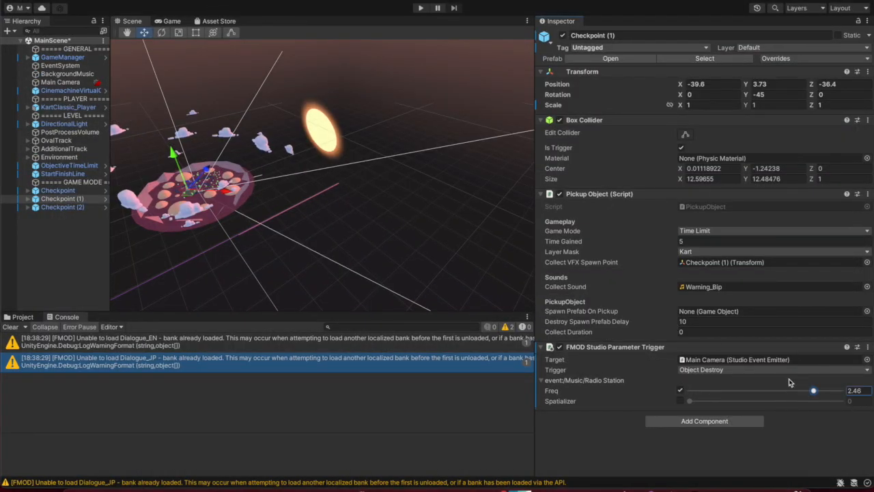
# Select Checkpoint (2) and start the kart game in play mode
pyautogui.click(42, 207)
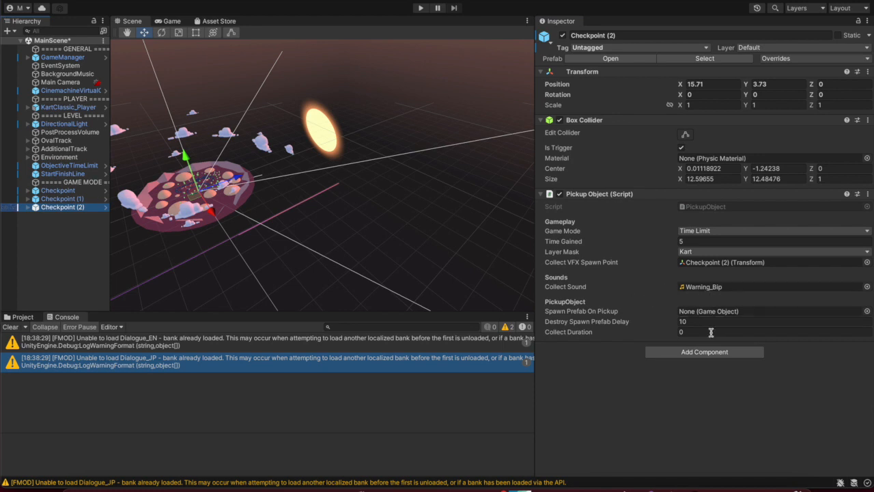
pyautogui.click(420, 9)
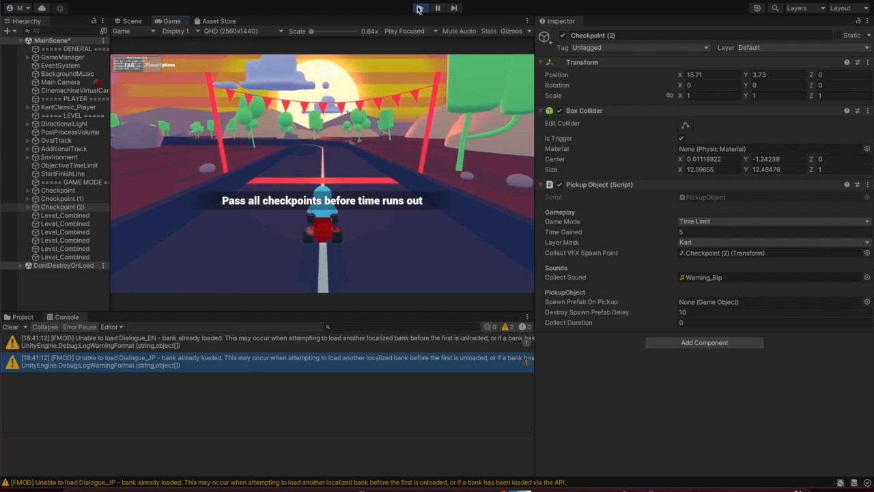
# Drive the kart through the pink, purple and remaining checkpoint rings to complete all objectives
pyautogui.press('w')
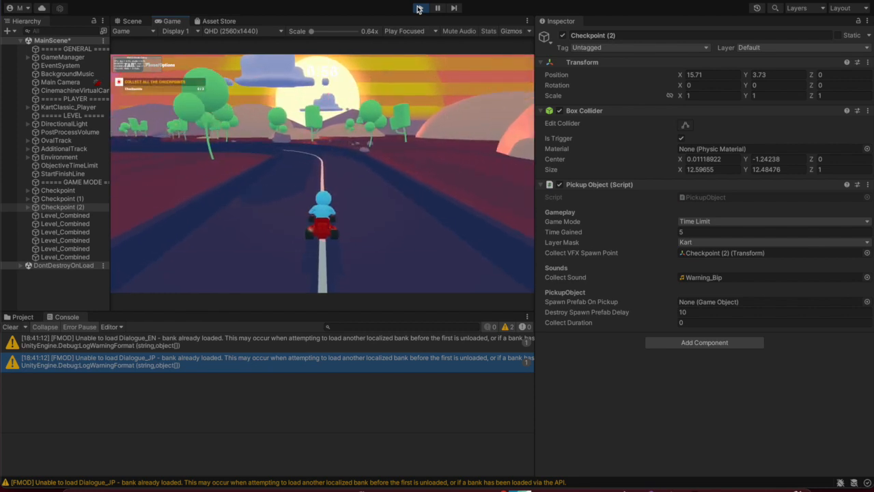
pyautogui.press('a')
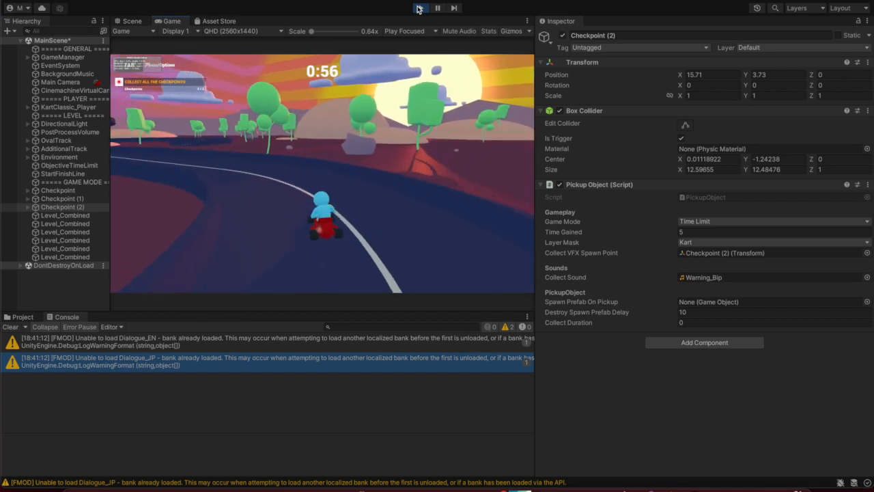
pyautogui.press('a')
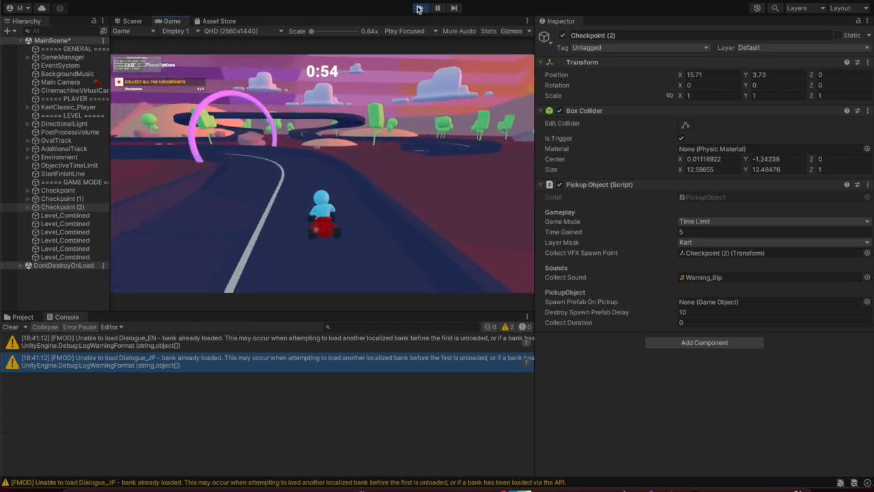
pyautogui.press('a')
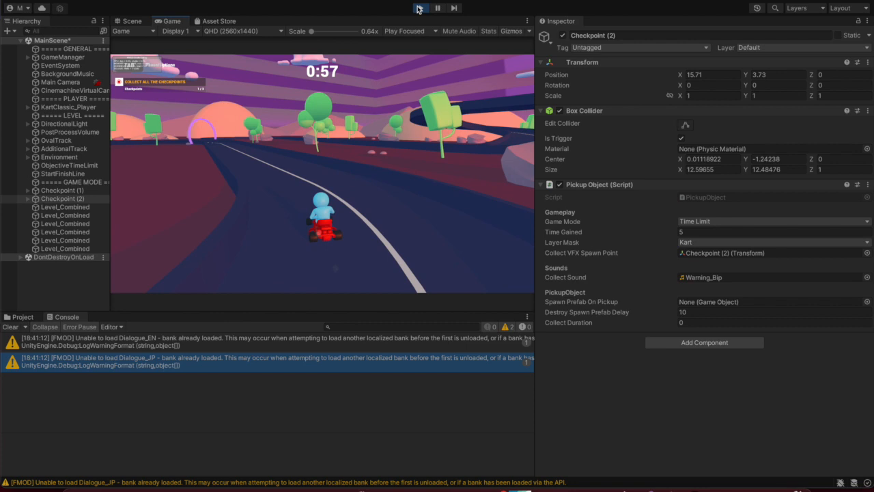
pyautogui.press('a')
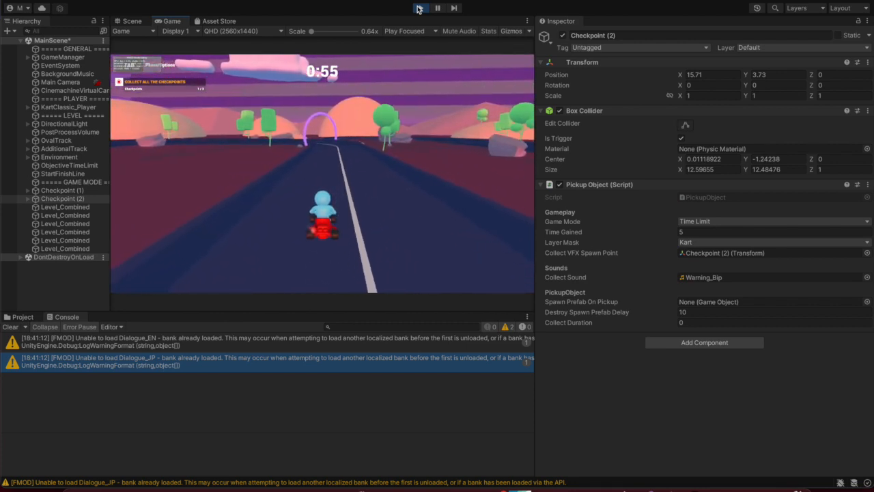
pyautogui.press('w')
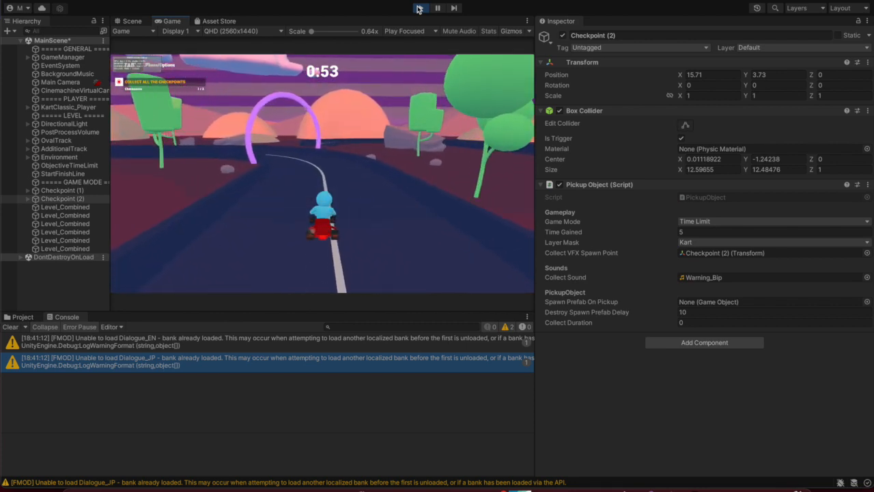
pyautogui.press('a')
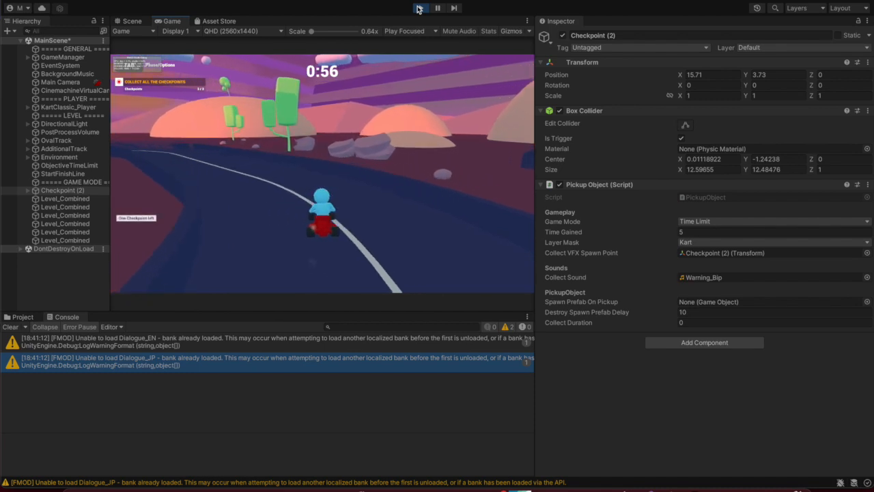
pyautogui.press('a')
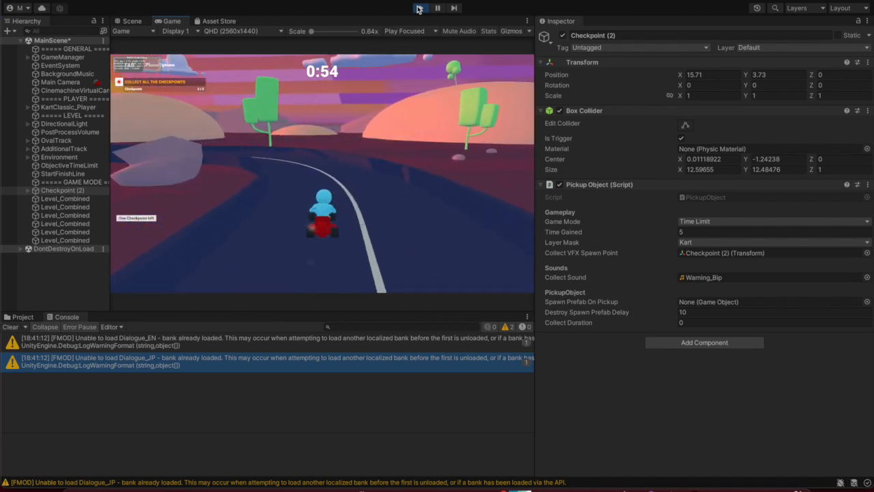
pyautogui.press('a')
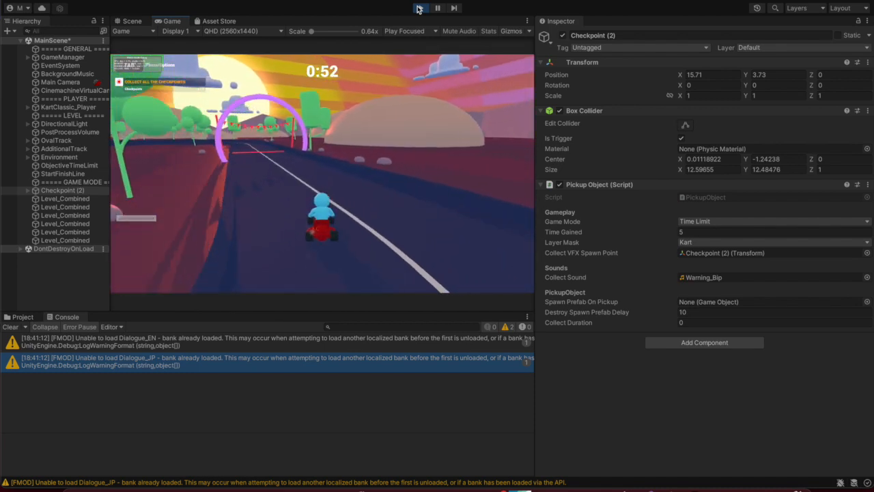
pyautogui.press('a')
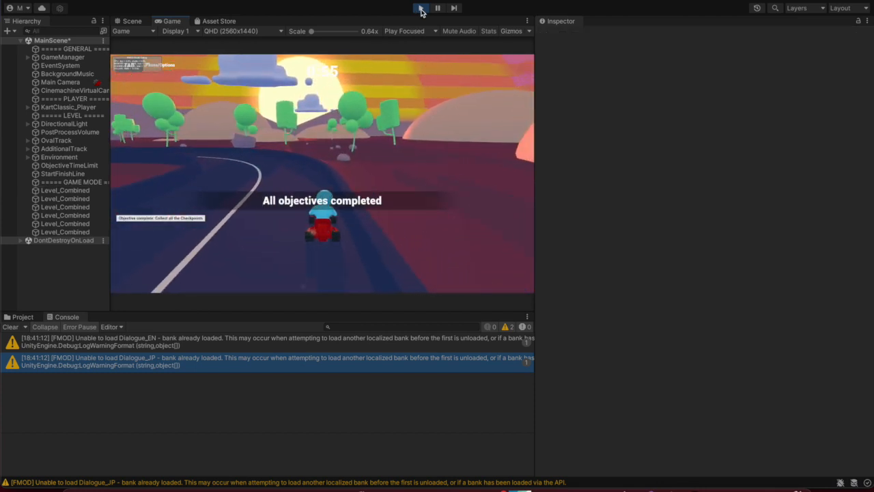
# Stop play mode, select Checkpoint (2), and switch to FMOD Studio
pyautogui.click(421, 8)
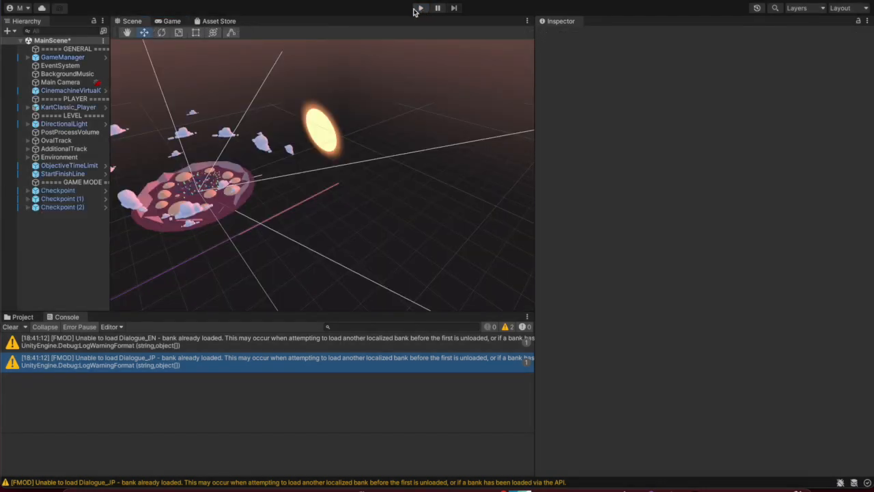
pyautogui.click(46, 208)
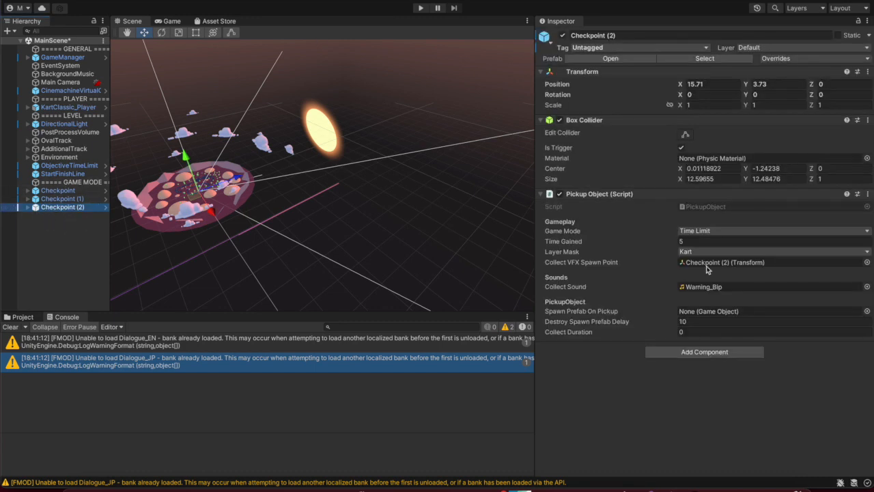
pyautogui.moveTo(696, 485)
pyautogui.click(697, 471)
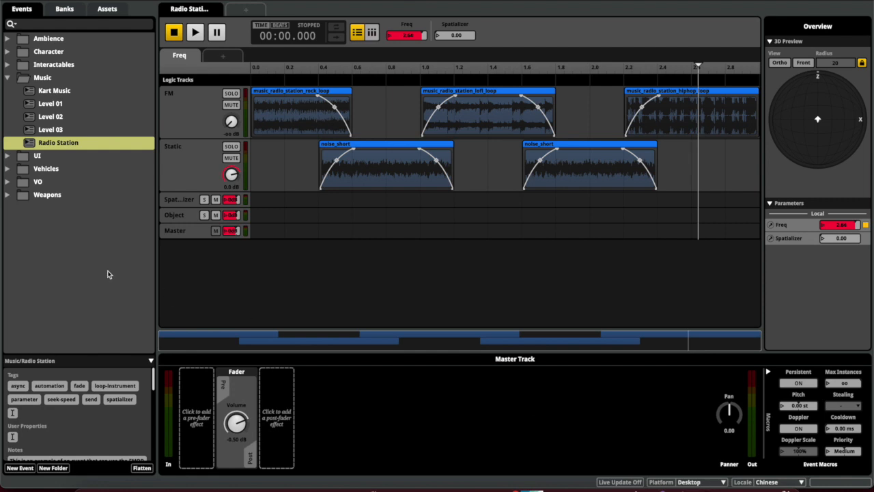
# Expand the UI folder and play the Cancel event
pyautogui.click(7, 78)
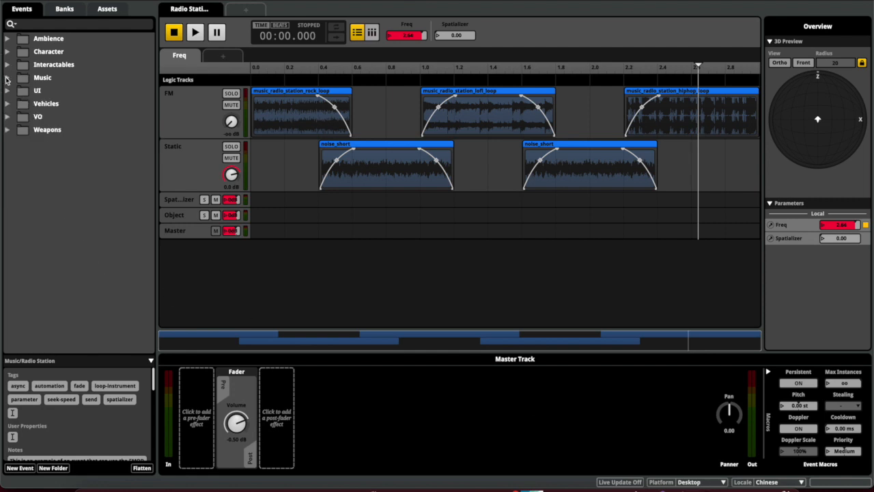
pyautogui.click(7, 91)
pyautogui.click(50, 106)
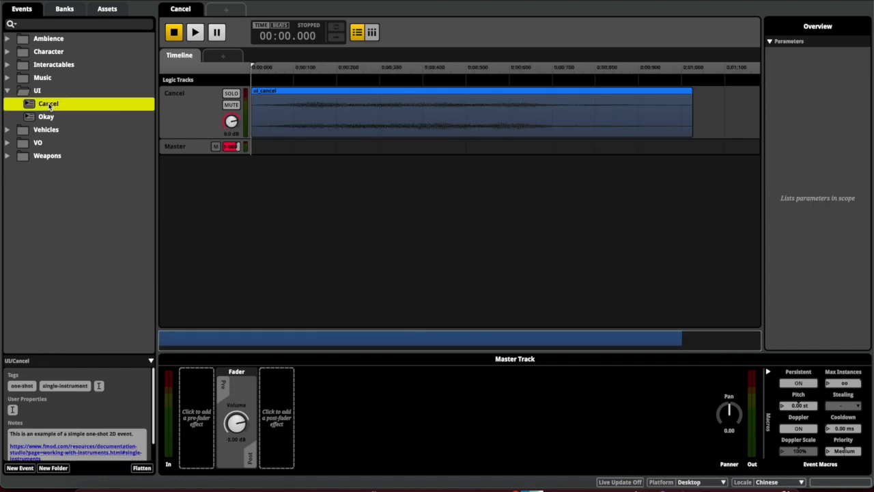
pyautogui.press('space')
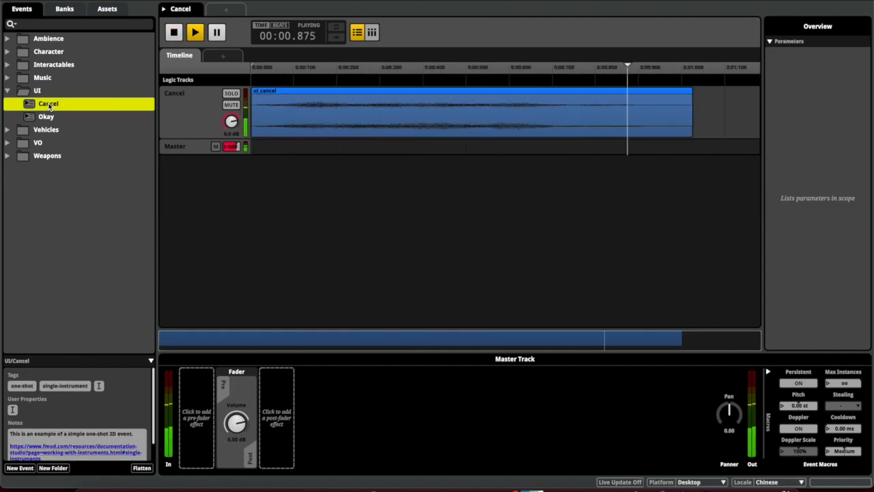
# Play the UI/Okay event for comparison, then reopen and replay UI/Cancel
pyautogui.click(45, 117)
pyautogui.press('space')
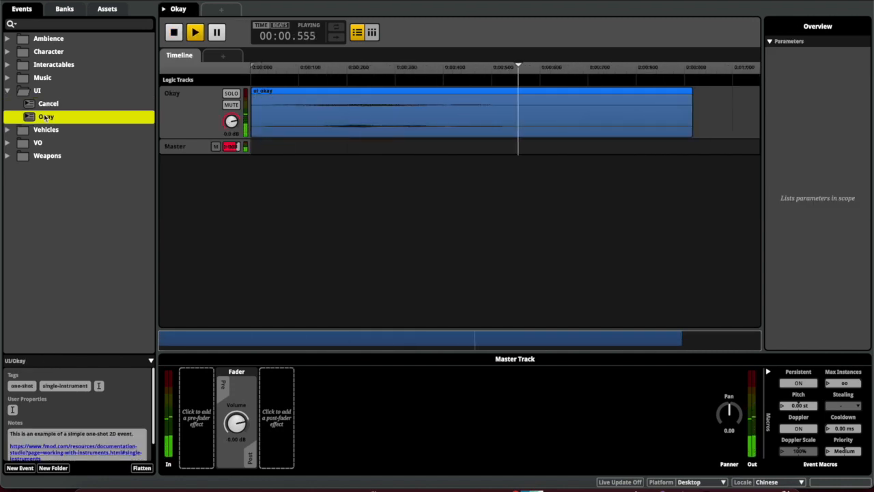
pyautogui.click(46, 105)
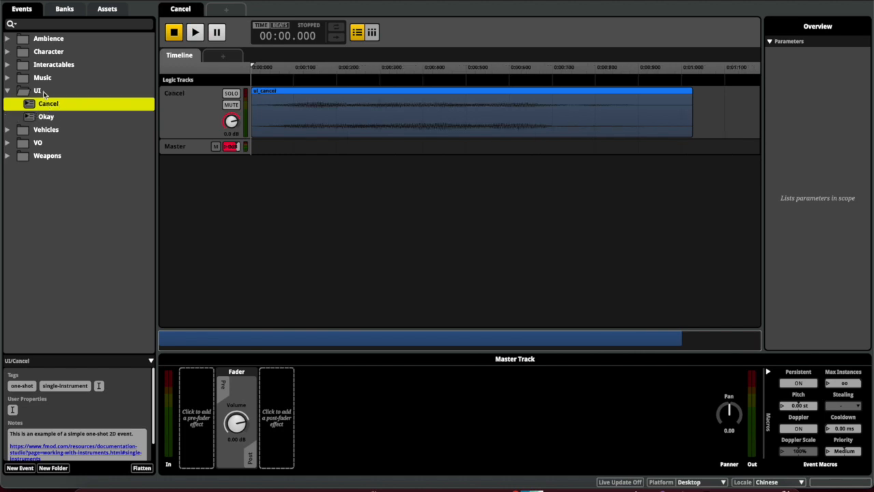
pyautogui.press('space')
pyautogui.click(451, 238)
# Check the checkpoints and BackgroundMusic, then disable the Main Camera's Radio Station event emitter
pyautogui.moveTo(731, 489)
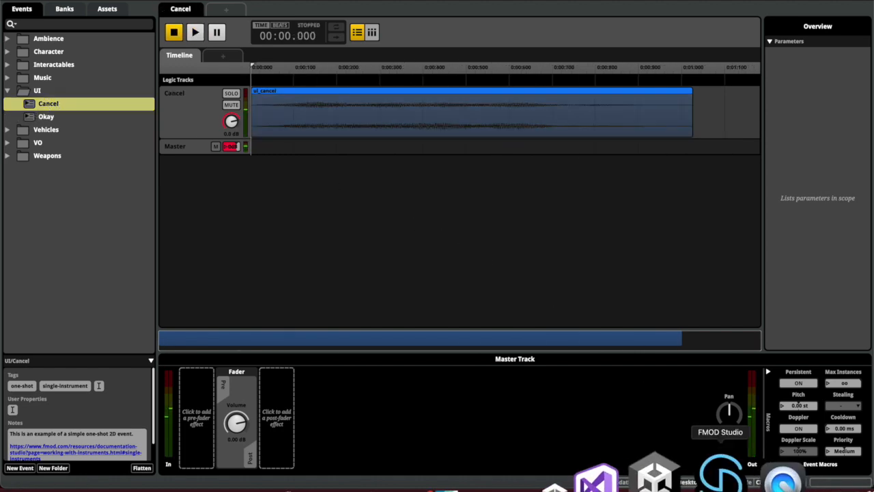
pyautogui.click(672, 475)
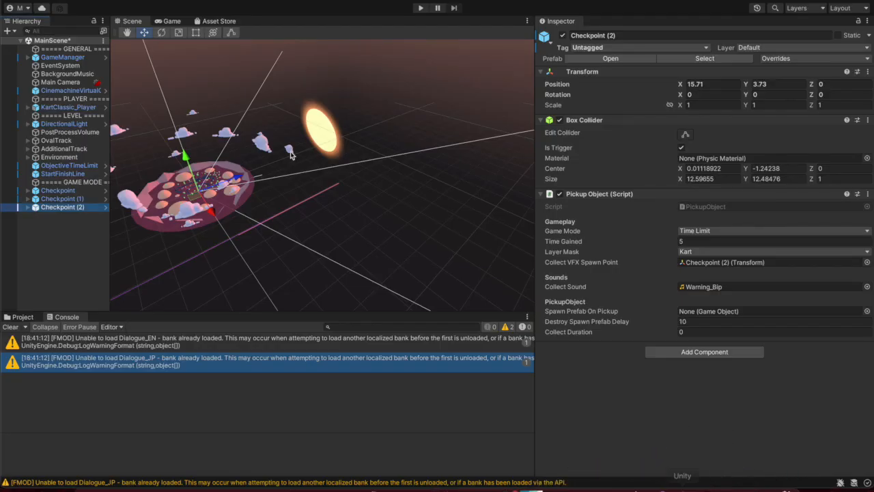
pyautogui.click(68, 199)
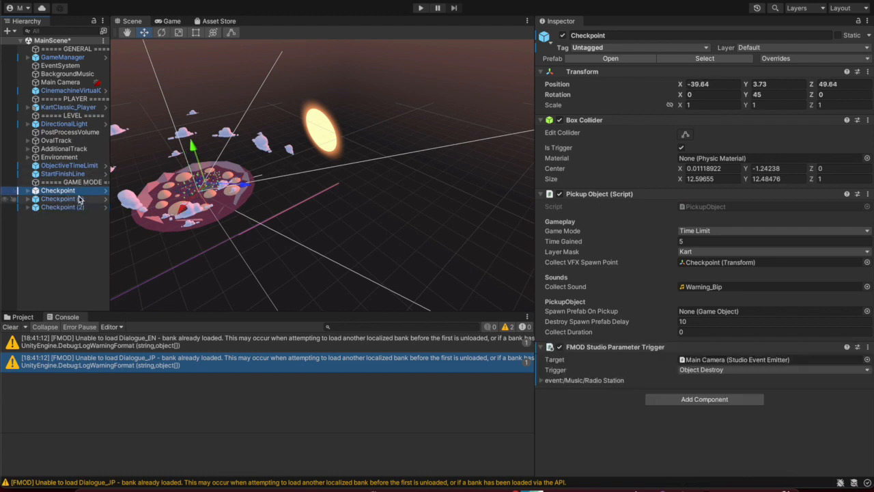
pyautogui.press('Down')
pyautogui.press('Up')
pyautogui.press('Up')
pyautogui.click(80, 75)
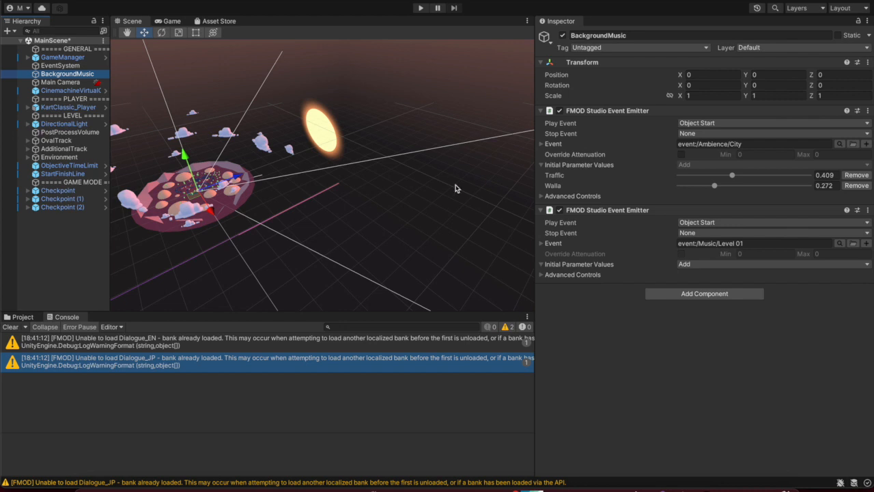
pyautogui.click(80, 85)
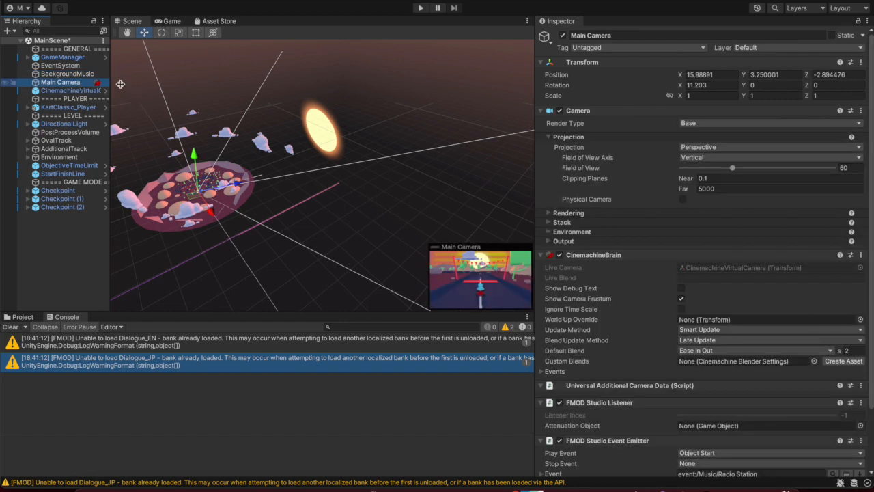
pyautogui.scroll(-3, 640, 386)
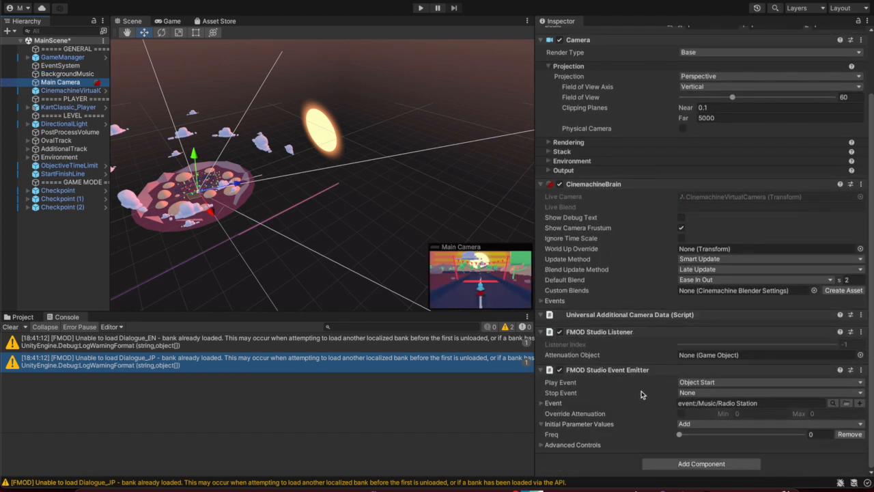
pyautogui.click(862, 371)
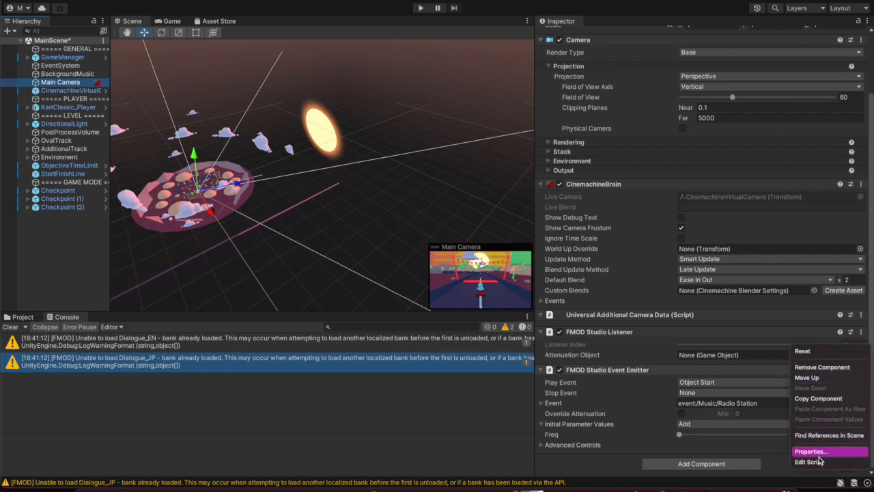
pyautogui.click(566, 368)
pyautogui.click(561, 371)
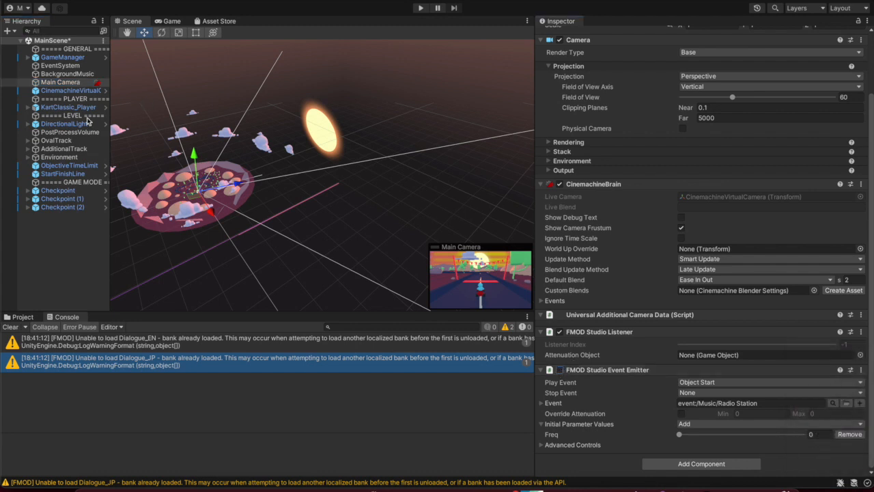
# Open the first Checkpoint's PickupObject script in Visual Studio via Edit Script
pyautogui.click(59, 190)
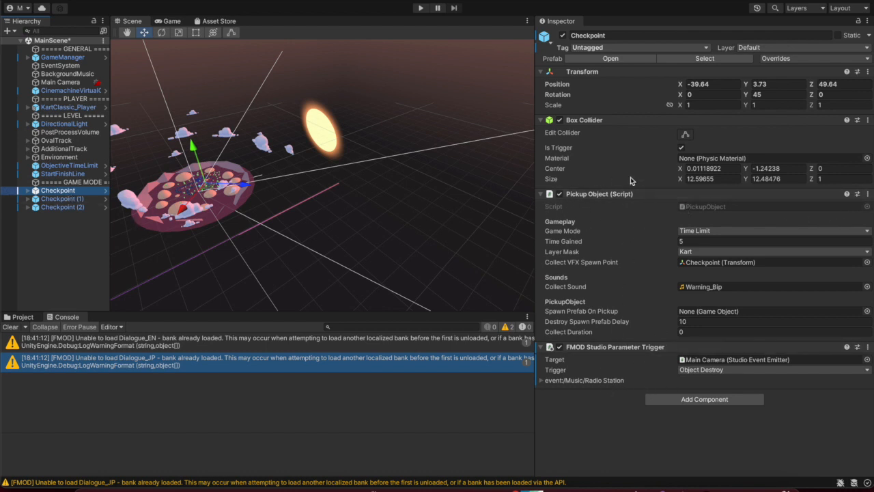
pyautogui.click(76, 207)
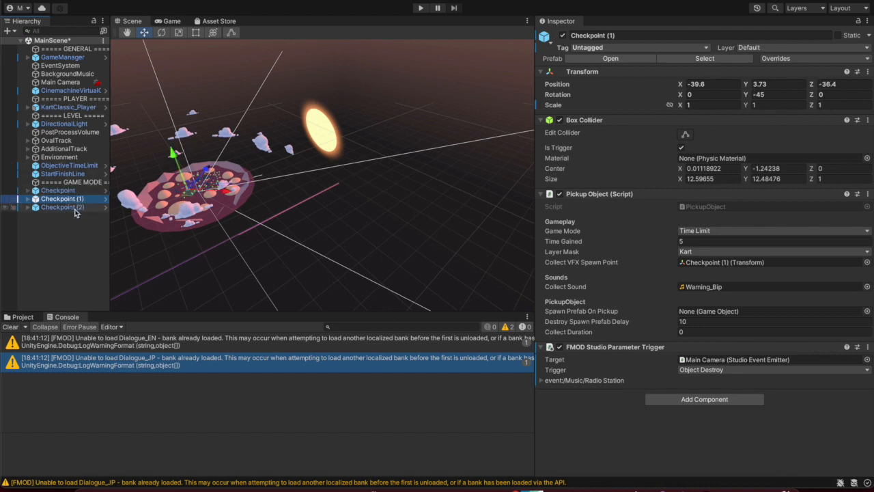
pyautogui.click(77, 198)
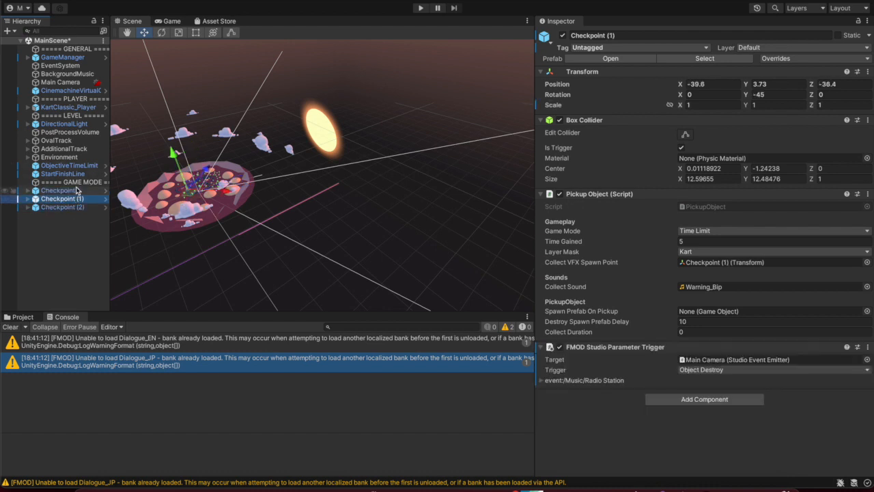
pyautogui.click(77, 191)
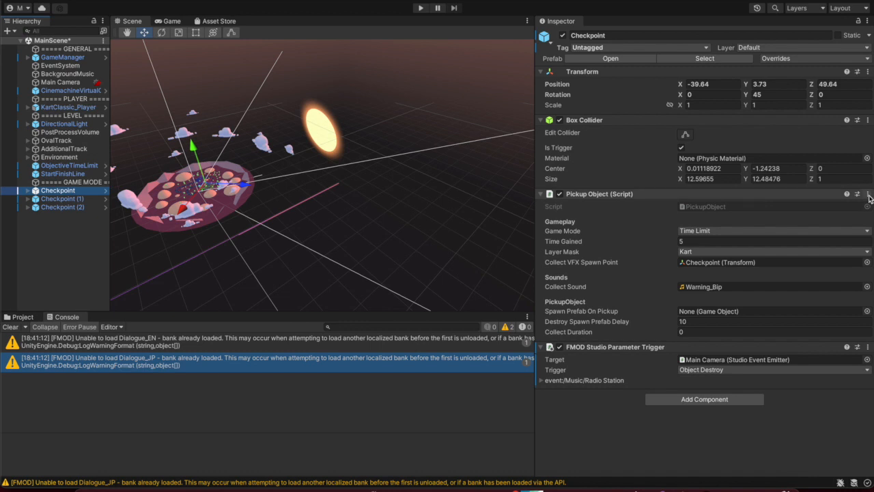
pyautogui.click(868, 195)
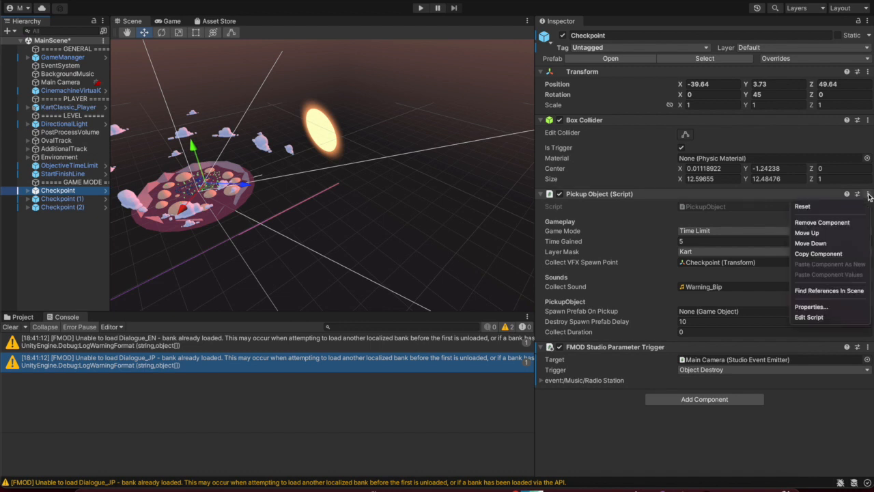
pyautogui.click(830, 318)
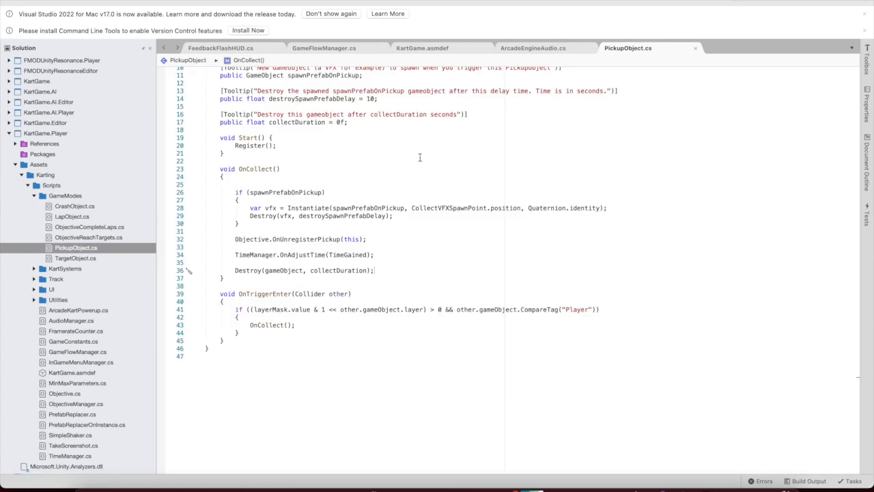
# Find the OnCollect method in PickupObject.cs and move to its end
pyautogui.click(305, 137)
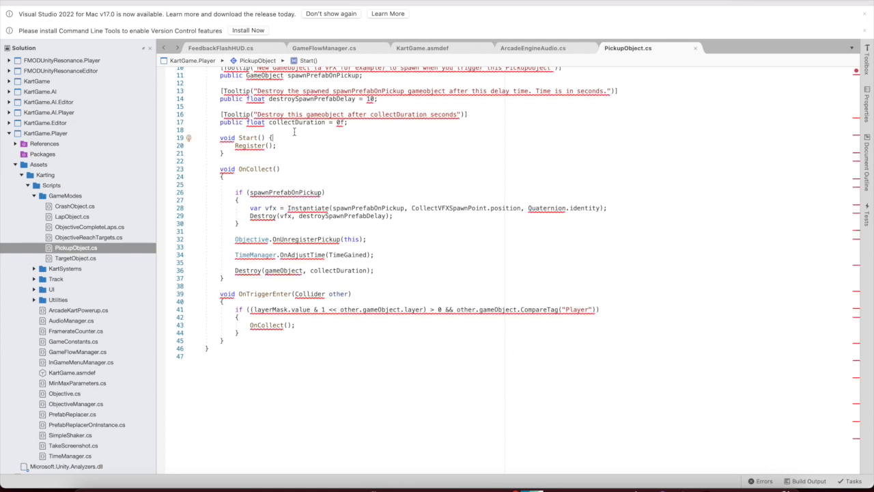
pyautogui.scroll(5, 306, 137)
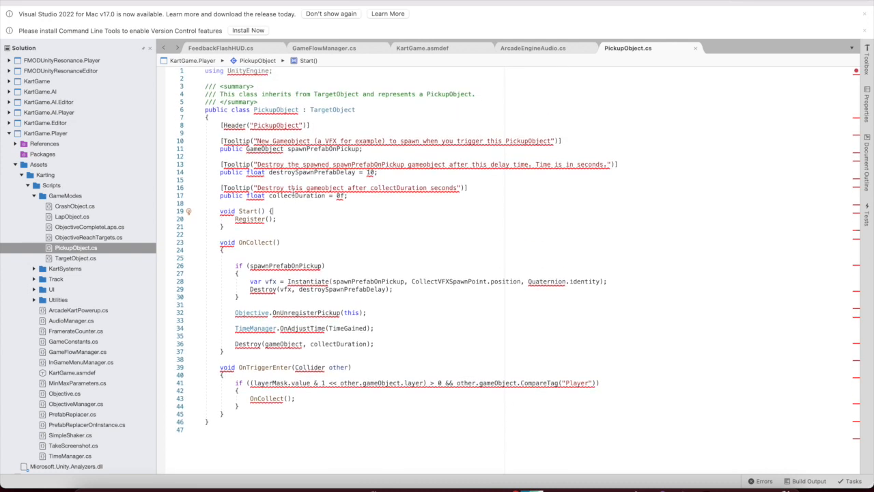
pyautogui.scroll(-1, 293, 193)
pyautogui.click(243, 224)
pyautogui.moveTo(218, 218)
pyautogui.moveTo(218, 217); pyautogui.dragTo(280, 216)
pyautogui.click(271, 215)
pyautogui.click(260, 215)
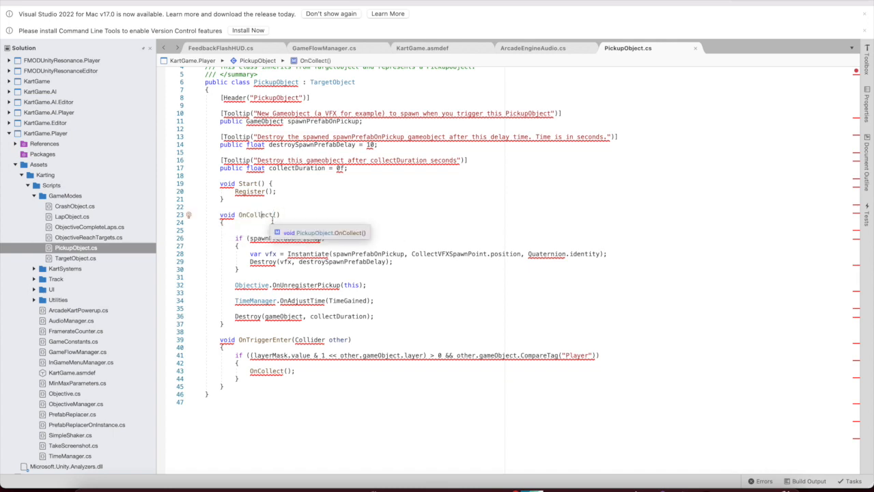
pyautogui.moveTo(262, 265)
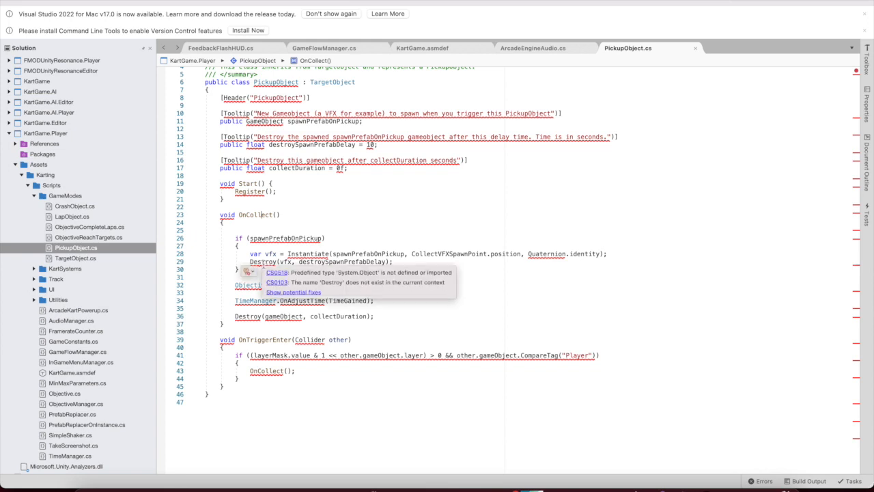
pyautogui.click(233, 326)
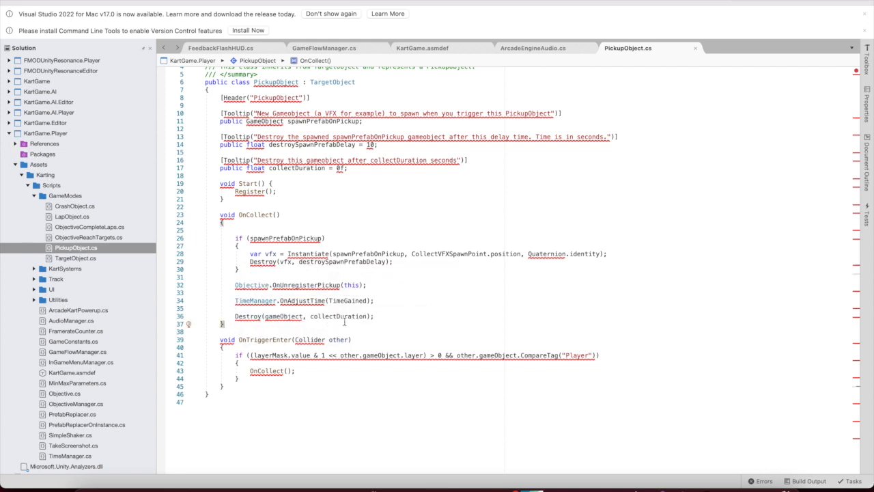
# Add FMODUnity.RuntimeManager.PlayOneShot("event:/") on a new line after the Destroy call
pyautogui.click(374, 317)
pyautogui.press('Return')
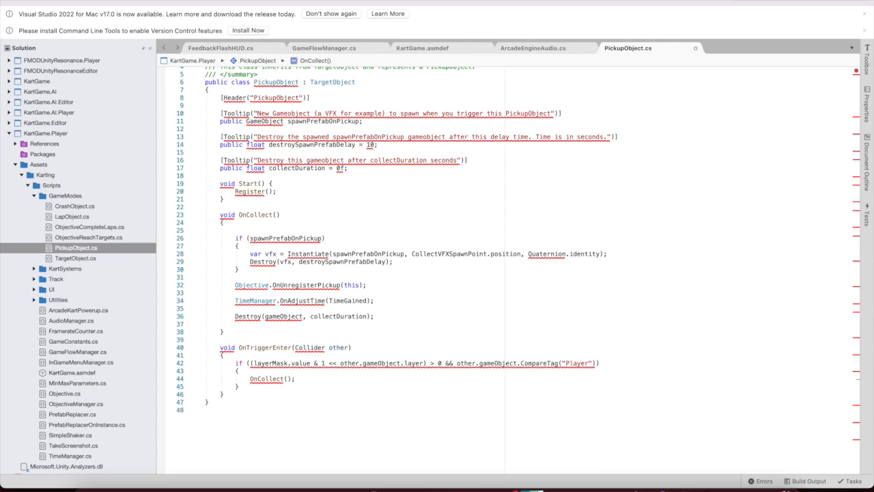
pyautogui.write('FMOD')
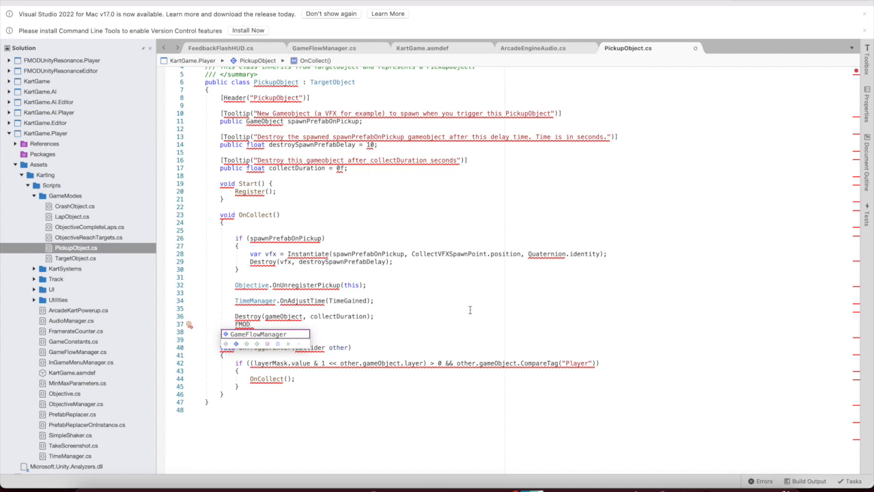
pyautogui.click(400, 317)
pyautogui.press('Return')
pyautogui.click(307, 336)
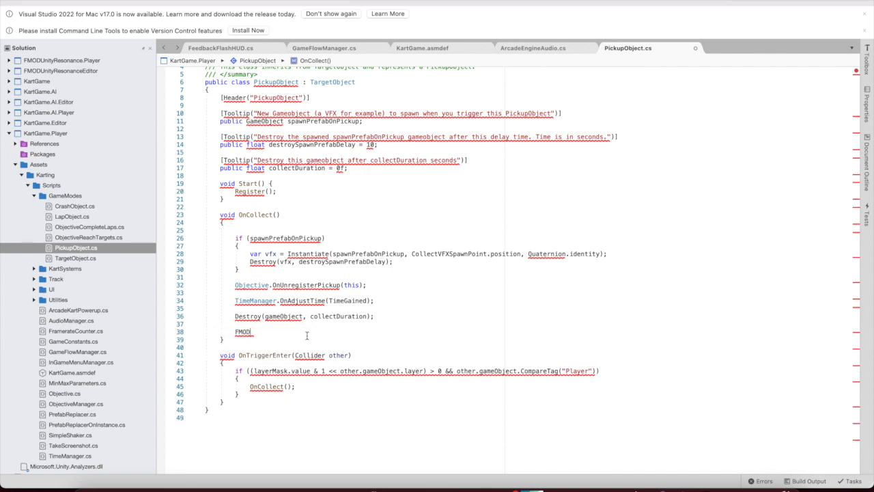
pyautogui.write('Unity.RuntimeManager.PlayOneShor')
pyautogui.press('BackSpace')
pyautogui.write('t')
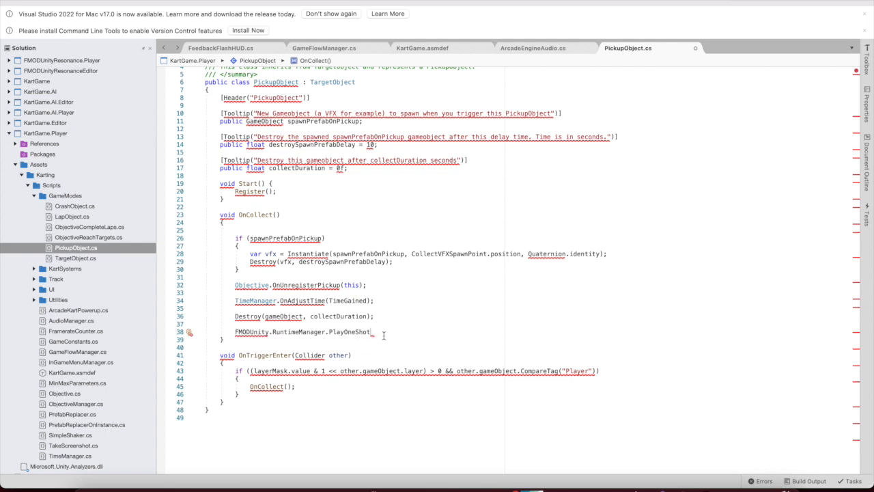
pyautogui.write('(')
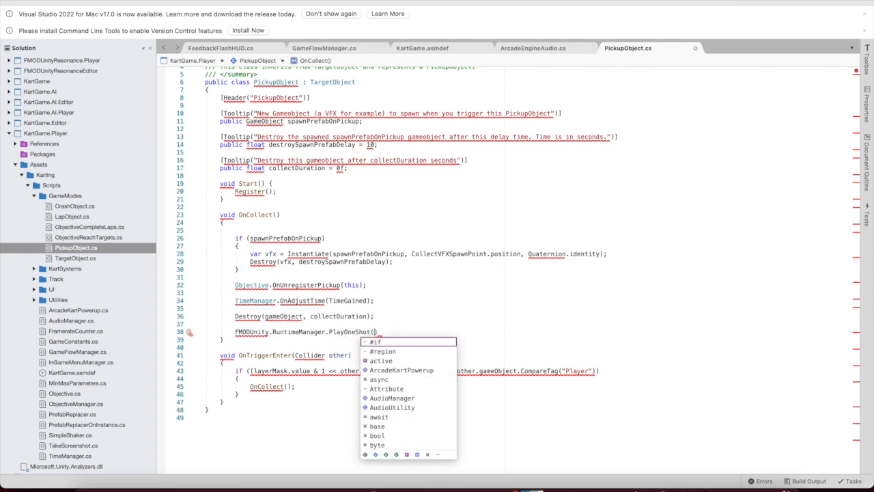
pyautogui.write('"')
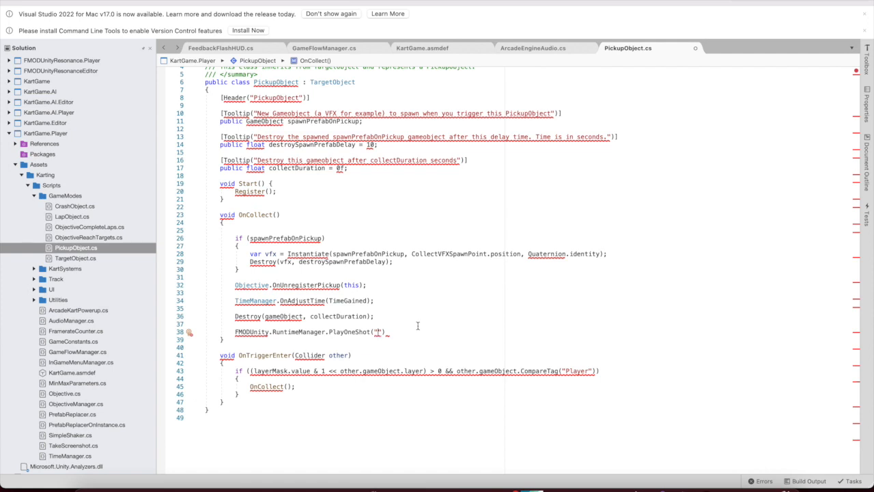
pyautogui.write('ec')
pyautogui.press('BackSpace')
pyautogui.write('vent:/')
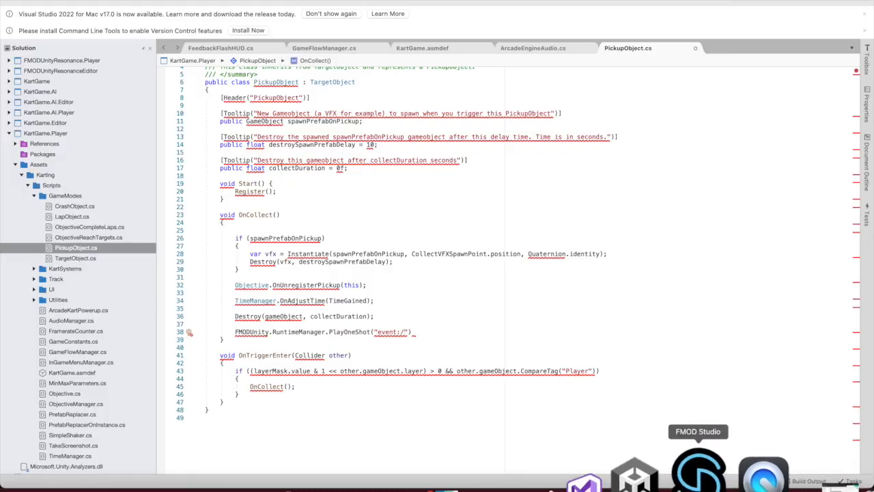
pyautogui.click(745, 475)
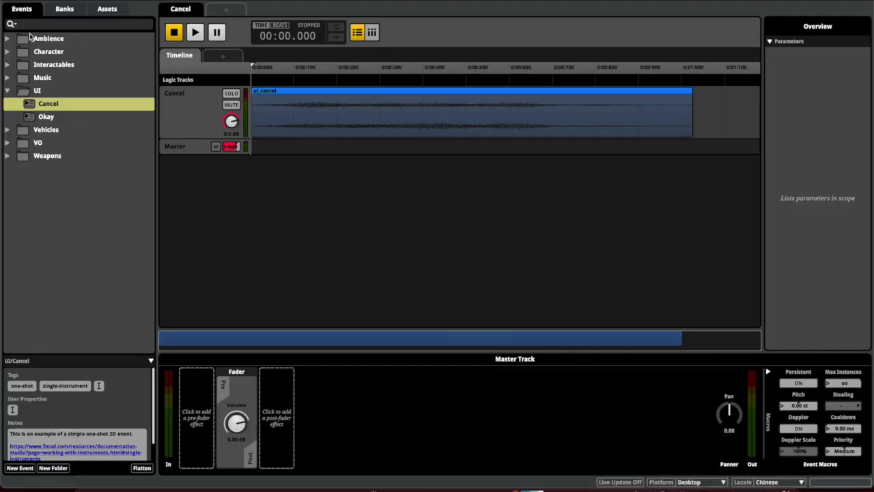
# Select FMOD Studio's UI folder and extend the script's event path with UI/
pyautogui.click(7, 90)
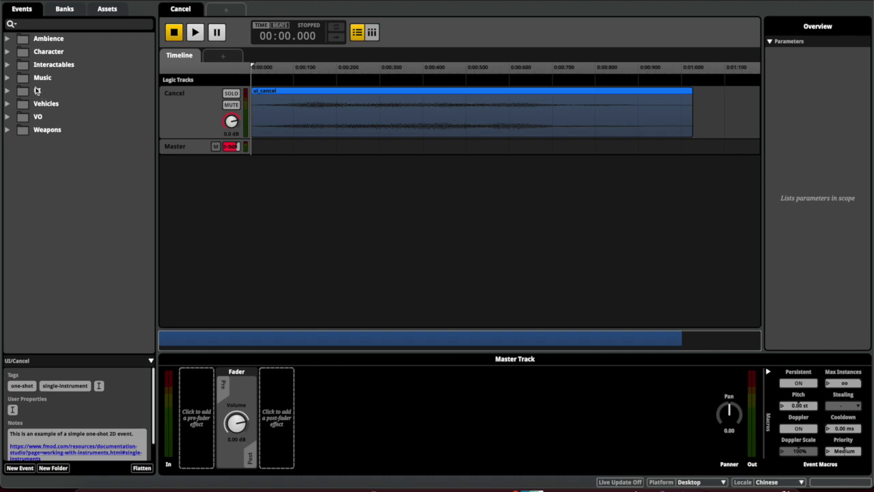
pyautogui.click(37, 91)
pyautogui.hotkey('ctrl', 'Up')
pyautogui.click(483, 246)
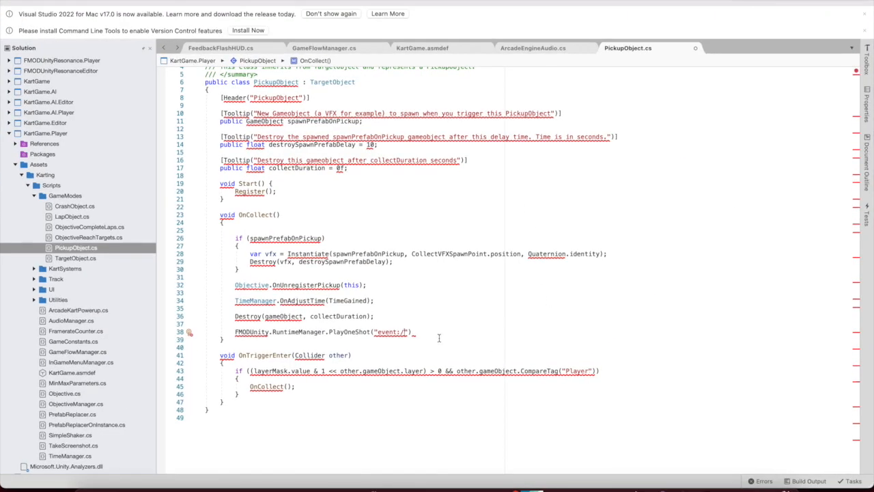
pyautogui.write('UI/')
# Expand the UI folder in FMOD Studio to confirm the Cancel event's name
pyautogui.hotkey('ctrl', 'Up')
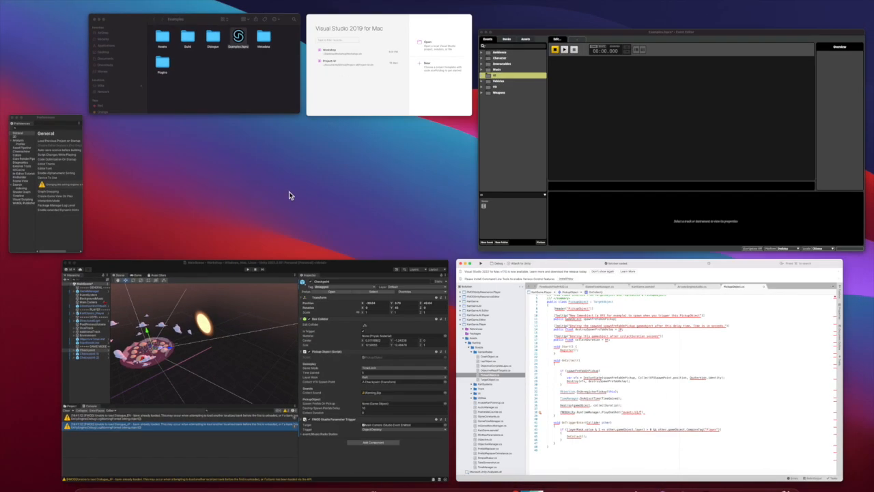
pyautogui.click(576, 107)
pyautogui.doubleClick(19, 90)
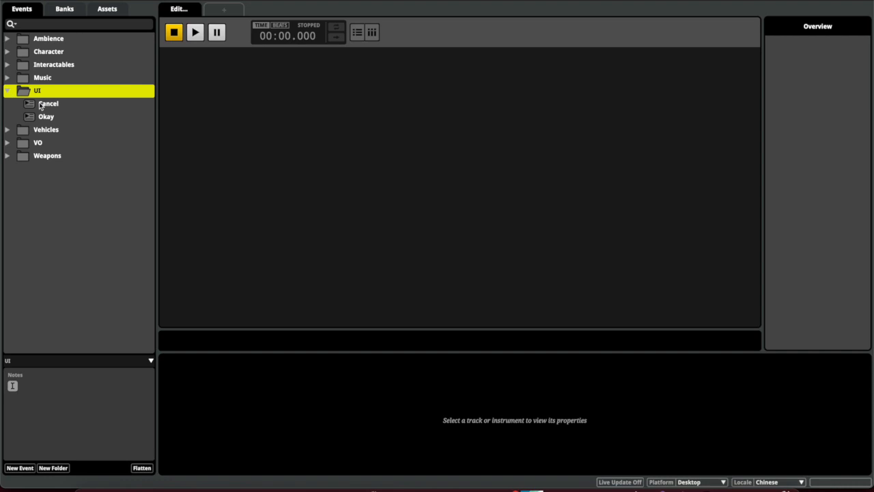
pyautogui.click(50, 104)
pyautogui.hotkey('ctrl', 'Up')
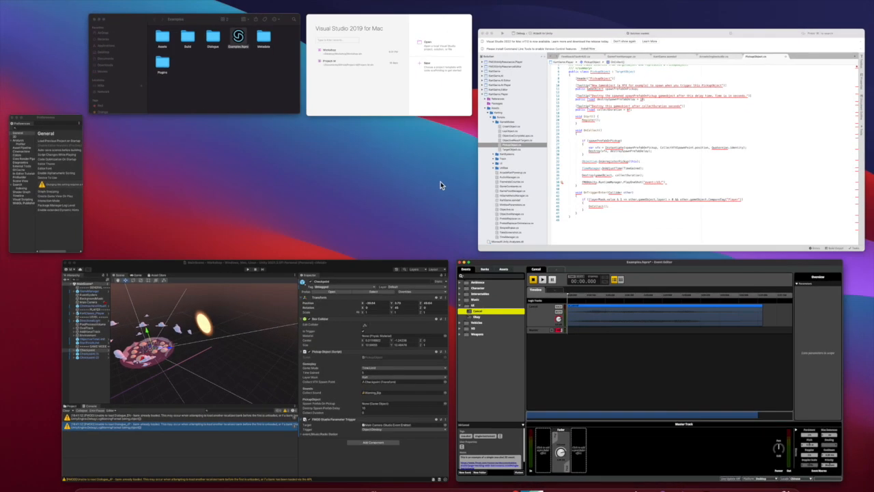
pyautogui.click(520, 205)
# Complete the call as PlayOneShot("event:/UI/Cancel", GetComponent<Transform>().position);
pyautogui.write('Cancel"')
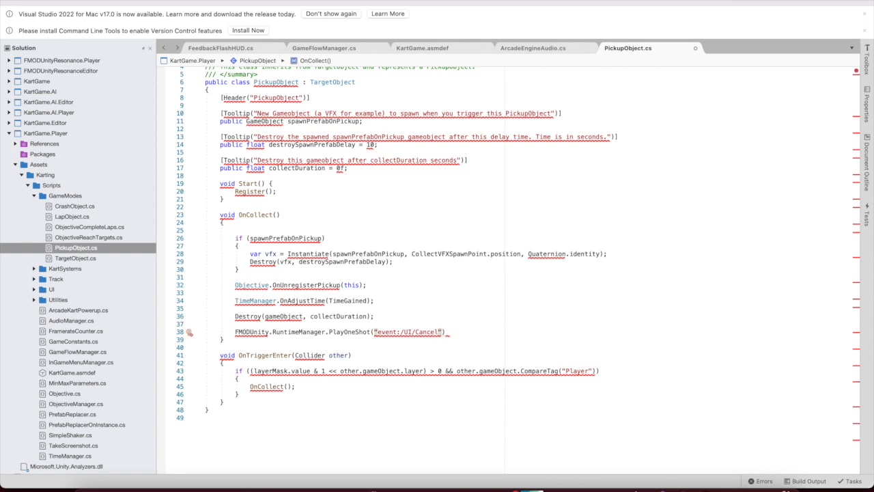
pyautogui.write(', ')
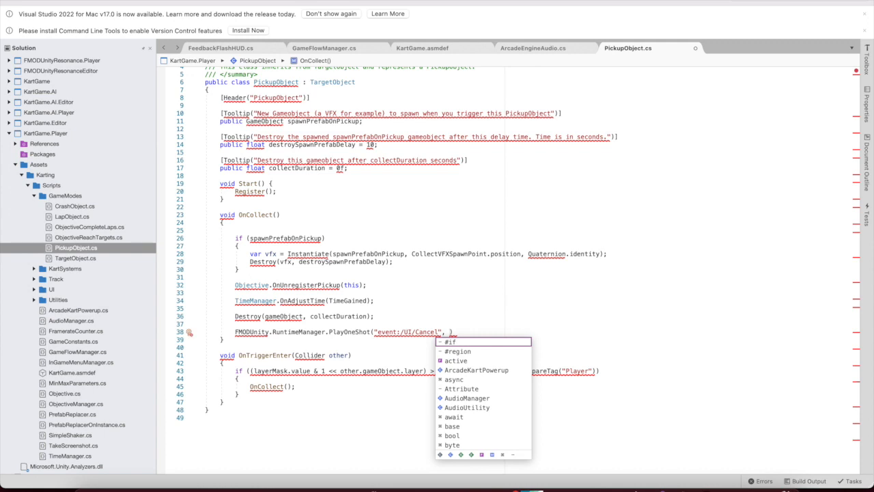
pyautogui.write('GetComponent')
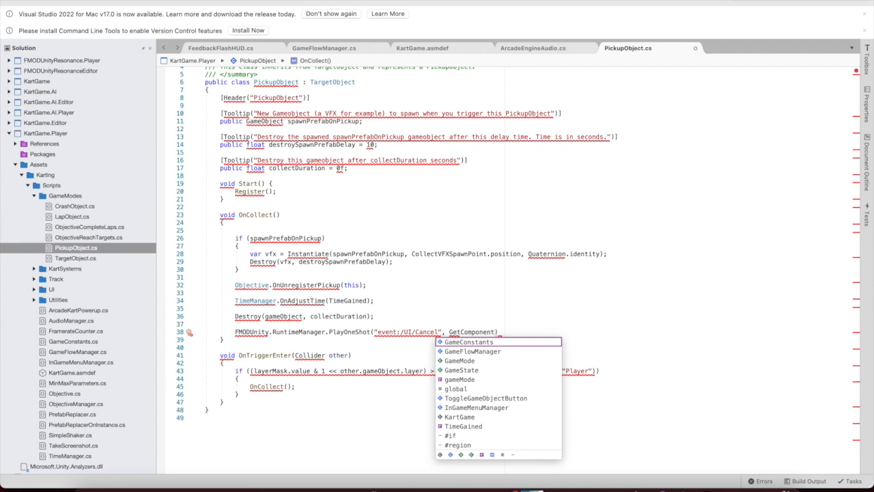
pyautogui.write('<Trans')
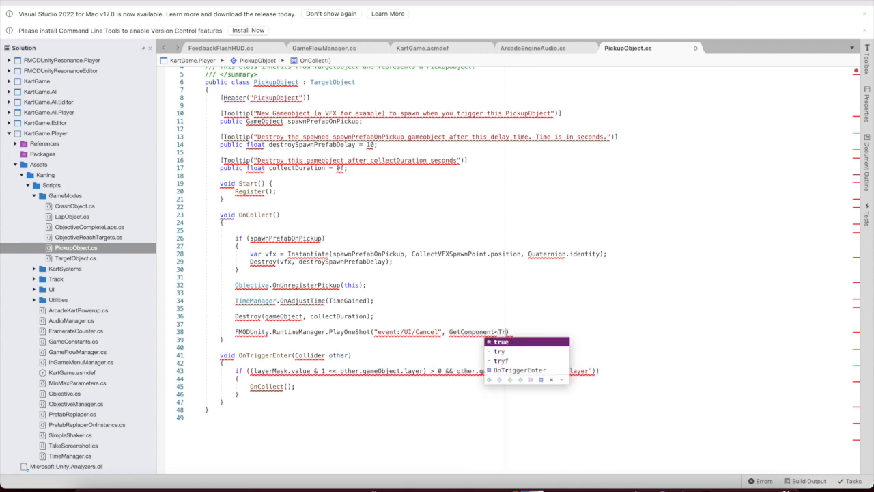
pyautogui.write('form>')
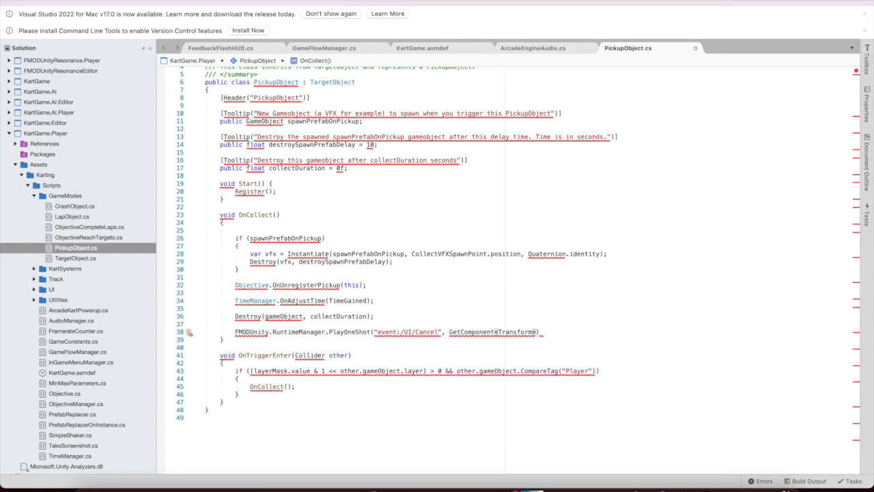
pyautogui.write('()')
pyautogui.write('position.')
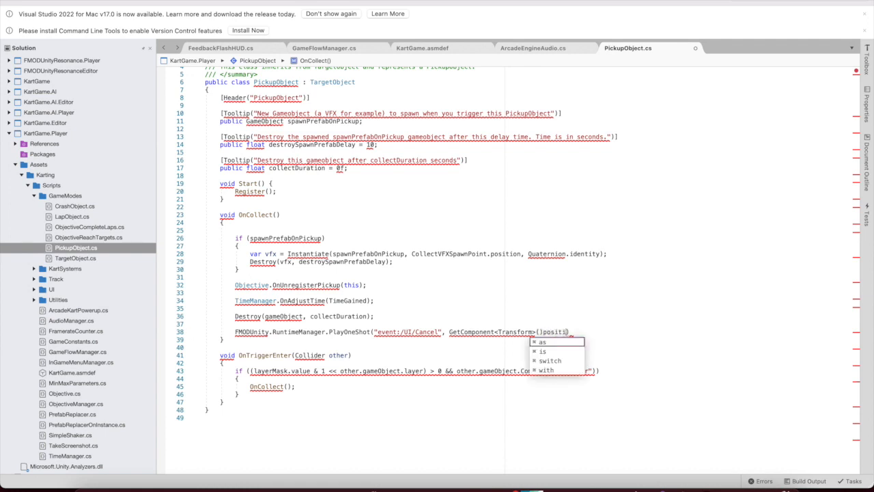
pyautogui.press('BackSpace')
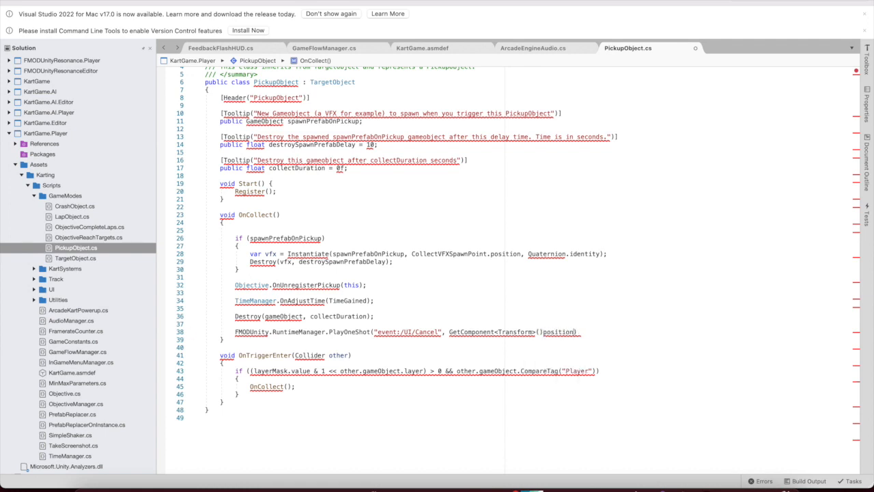
pyautogui.press('Down')
pyautogui.click(542, 331)
pyautogui.write('.')
pyautogui.click(582, 333)
pyautogui.write(';')
# Compare against the FMOD code reference note and keep a blank line before PlayOneShot
pyautogui.moveTo(499, 330)
pyautogui.click(238, 474)
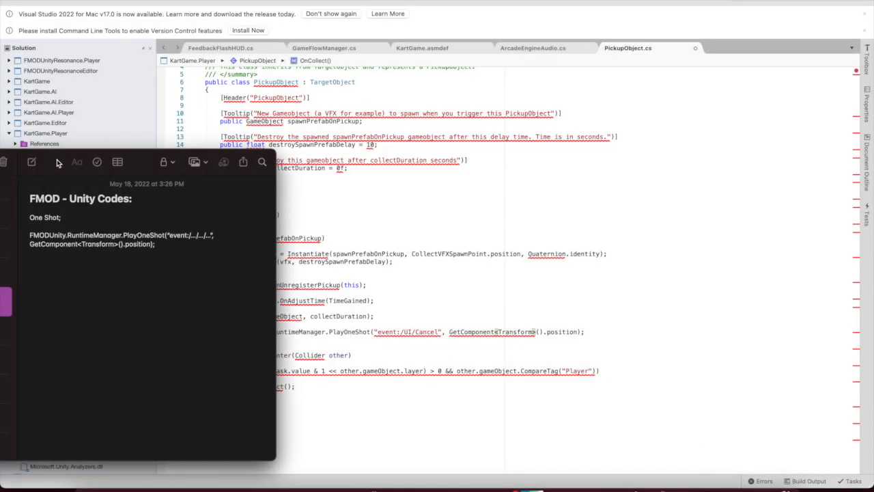
pyautogui.moveTo(58, 163); pyautogui.dragTo(53, 164)
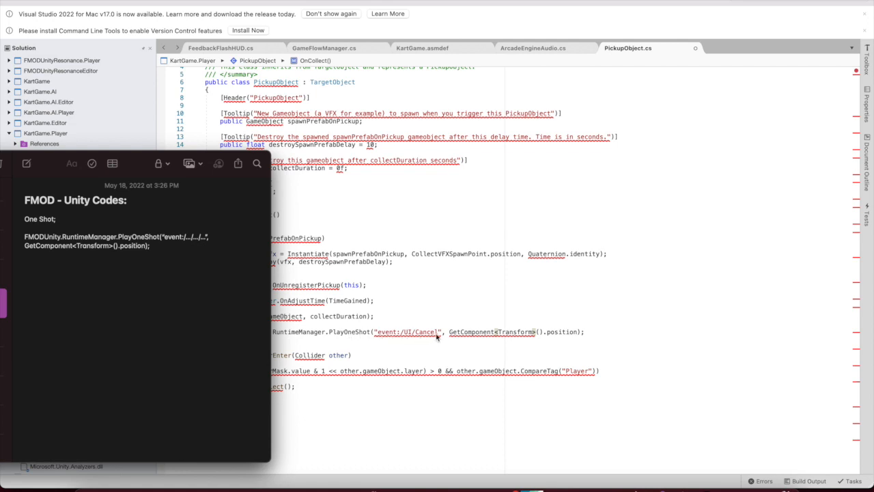
pyautogui.click(577, 333)
pyautogui.click(483, 317)
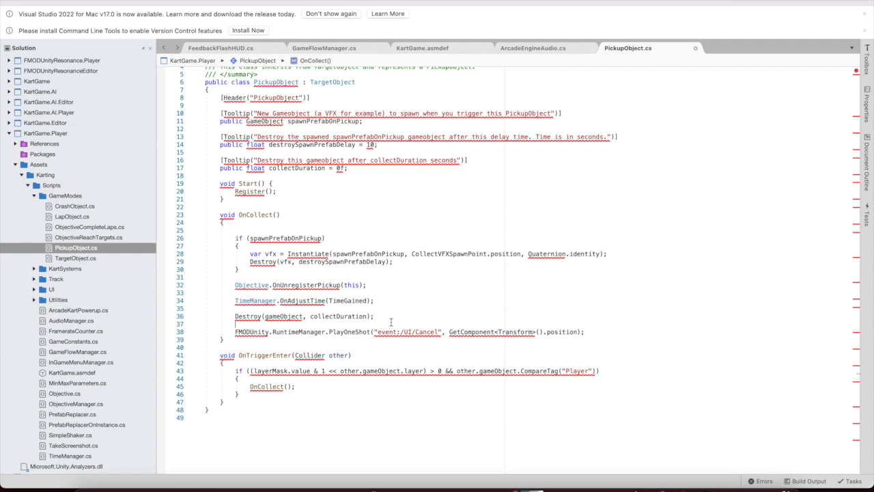
pyautogui.press('BackSpace')
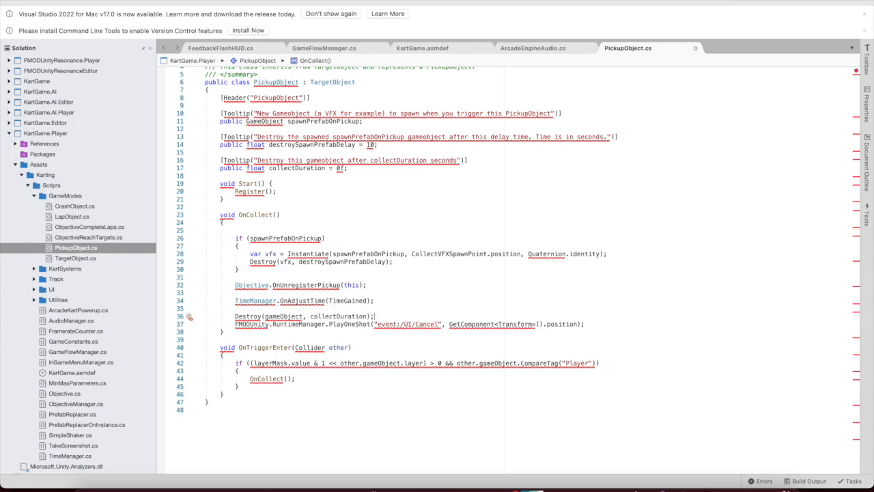
pyautogui.press('Return')
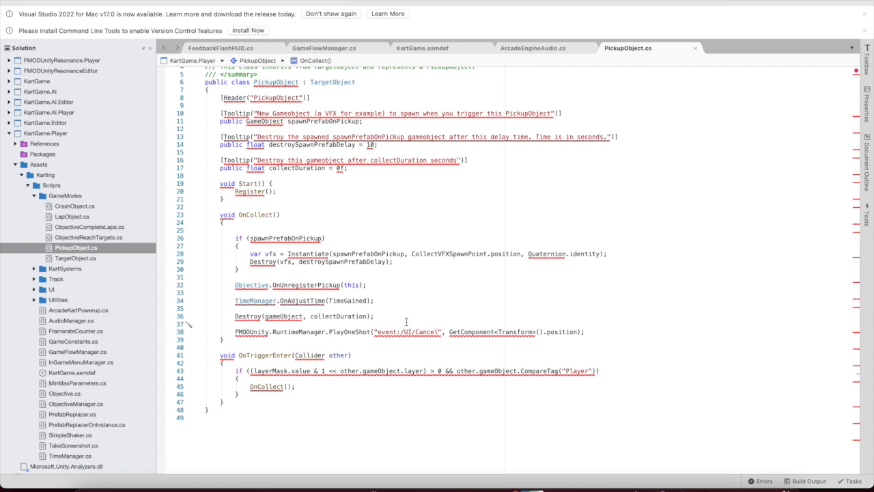
pyautogui.moveTo(679, 475)
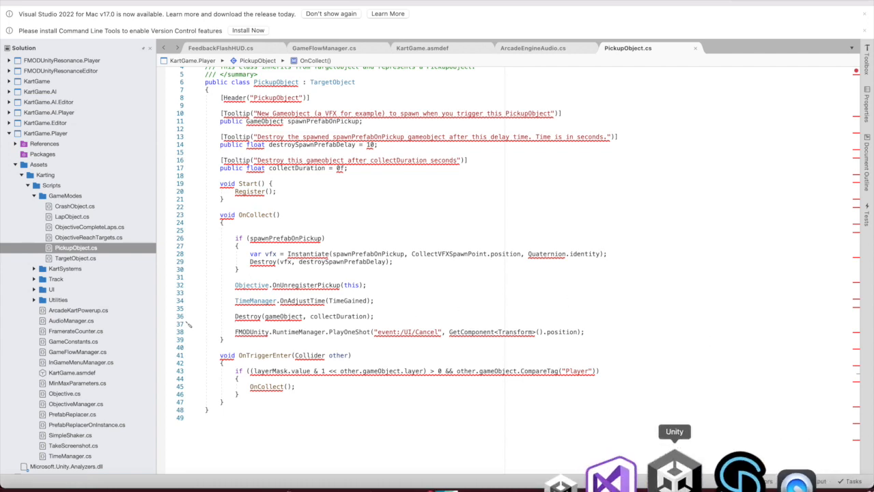
pyautogui.click(680, 475)
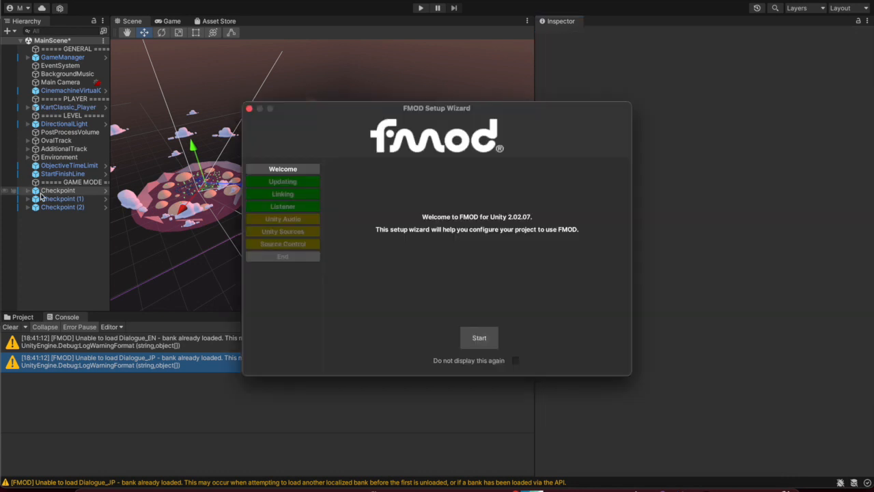
# Close the FMOD Setup Wizard, inspect all three Checkpoint objects, and enter play mode
pyautogui.click(259, 109)
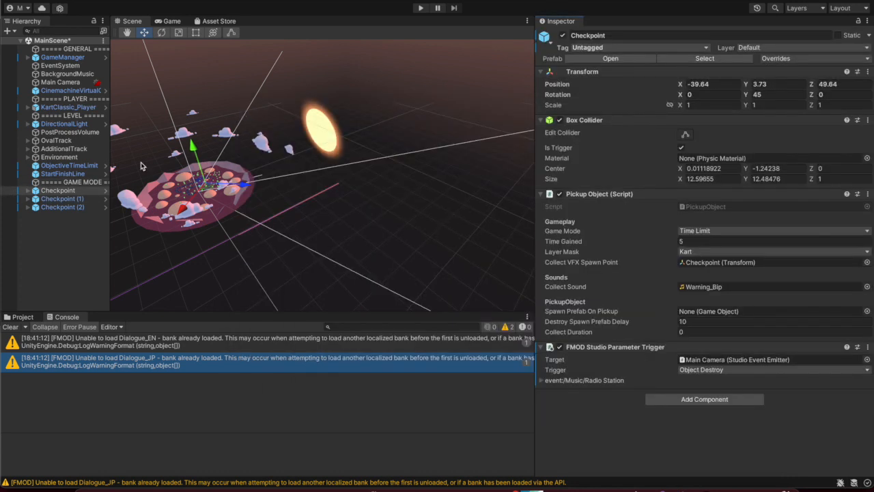
pyautogui.click(71, 199)
pyautogui.click(71, 206)
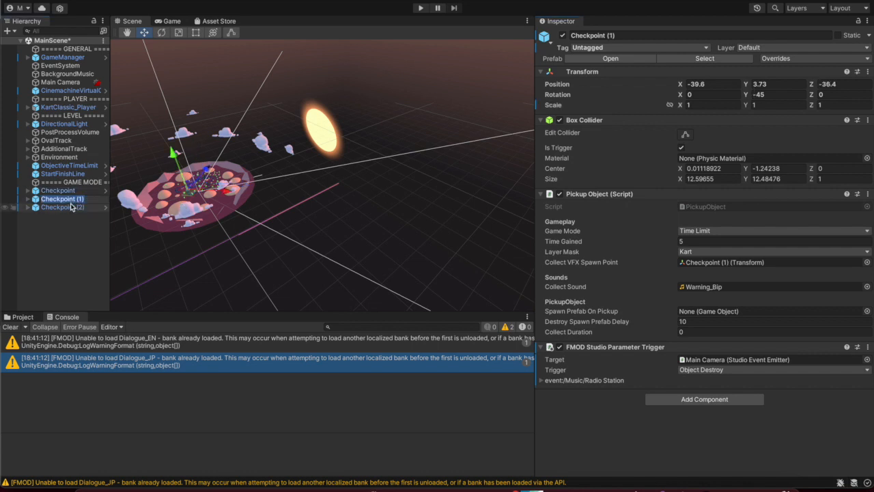
pyautogui.click(71, 198)
pyautogui.click(71, 191)
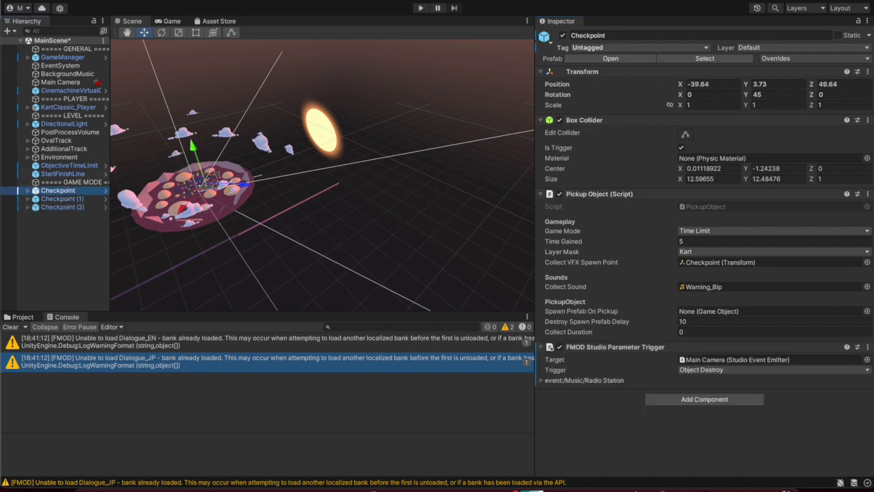
pyautogui.click(416, 11)
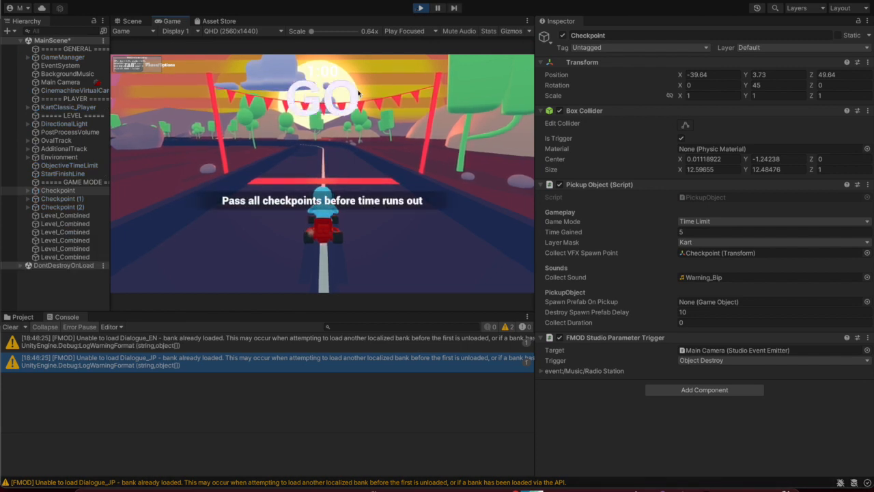
# Drive the kart through all three checkpoint arches to 'All objectives completed', then stop play mode
pyautogui.press('Up')
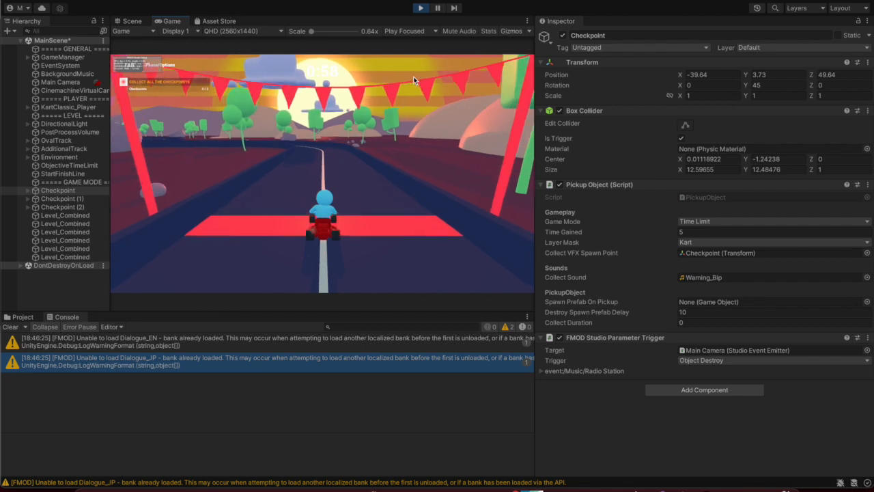
pyautogui.press('Left')
pyautogui.press('Left')
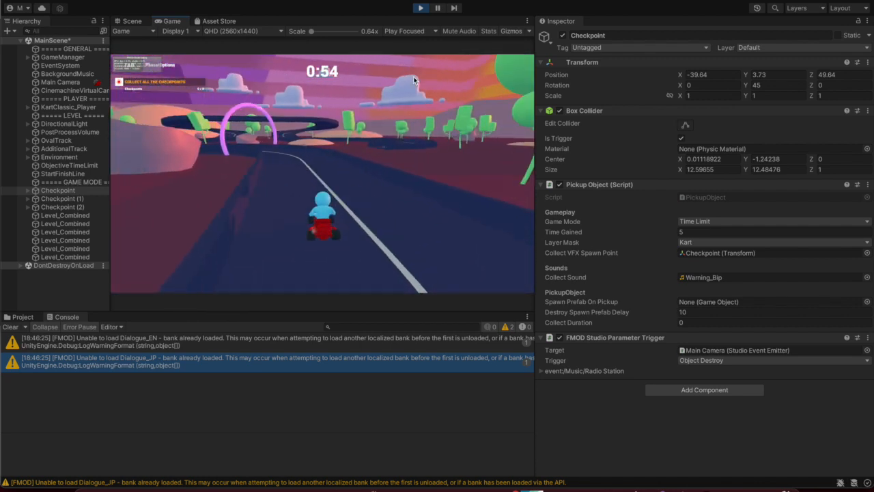
pyautogui.press('Left')
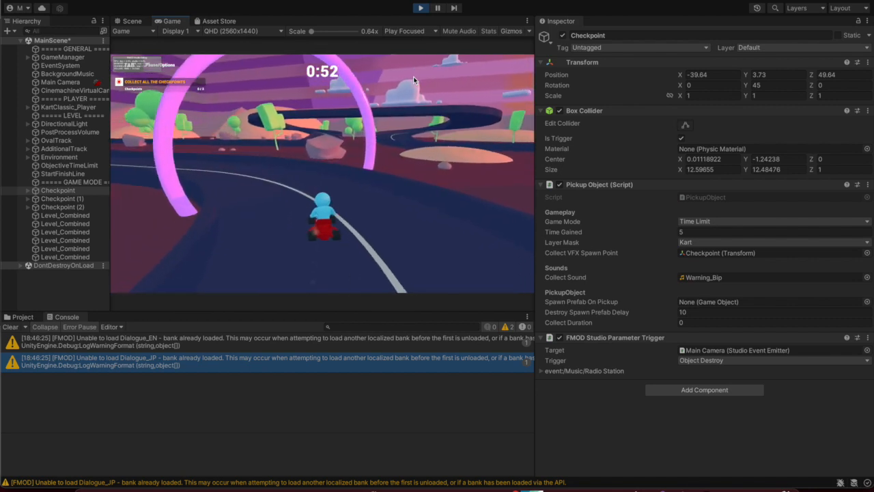
pyautogui.press('Left')
pyautogui.press('Right')
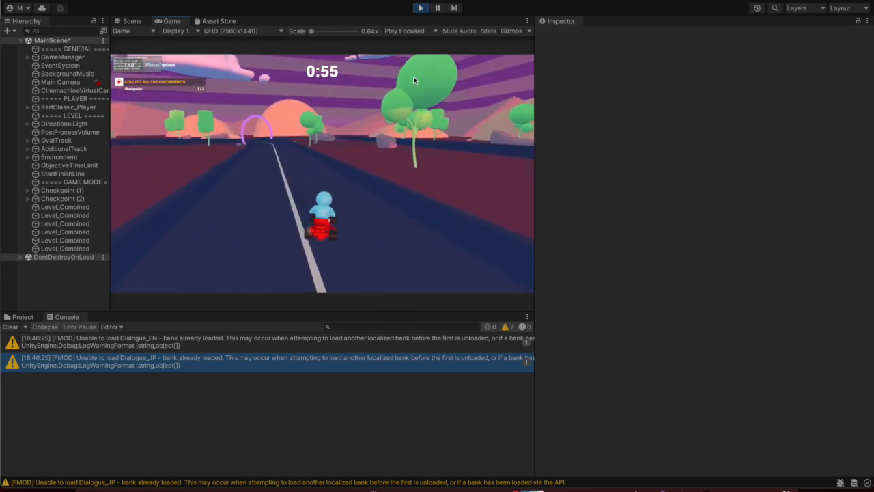
pyautogui.press('Left')
pyautogui.press('Left')
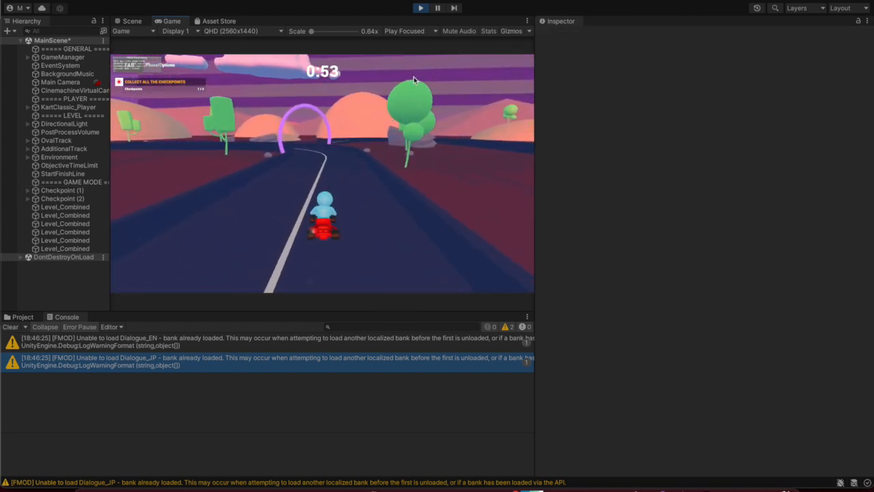
pyautogui.press('Left')
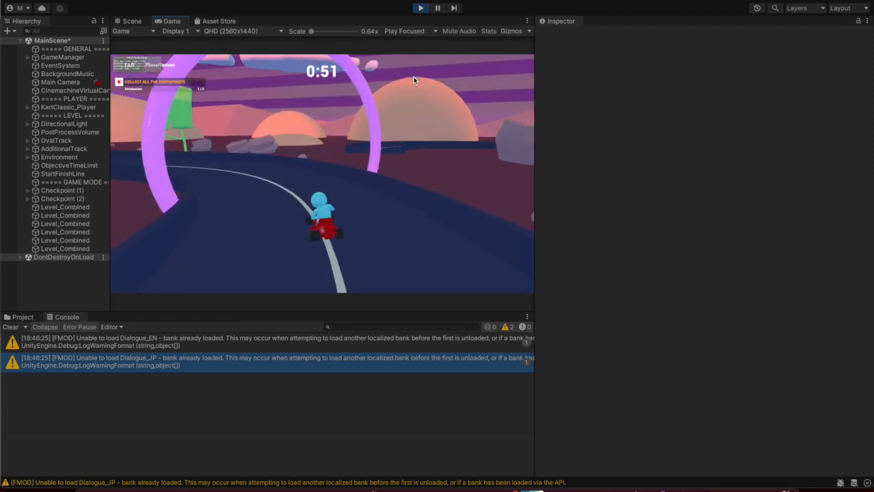
pyautogui.press('Left')
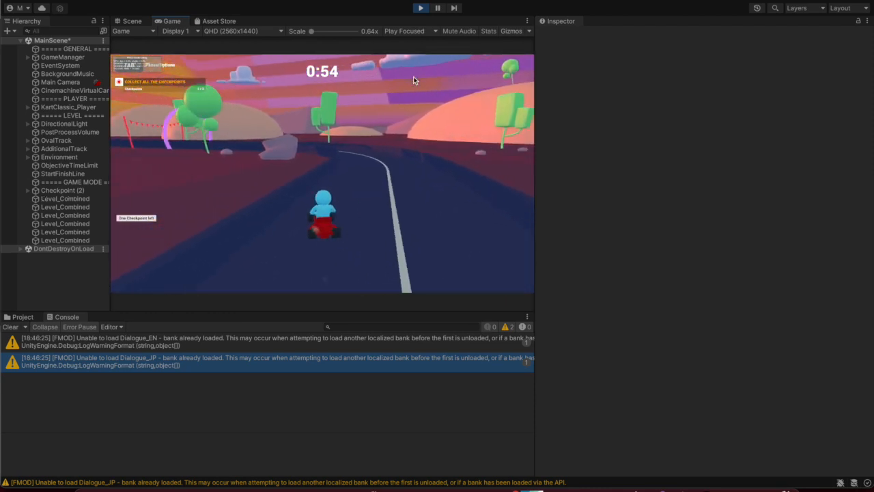
pyautogui.press('Left')
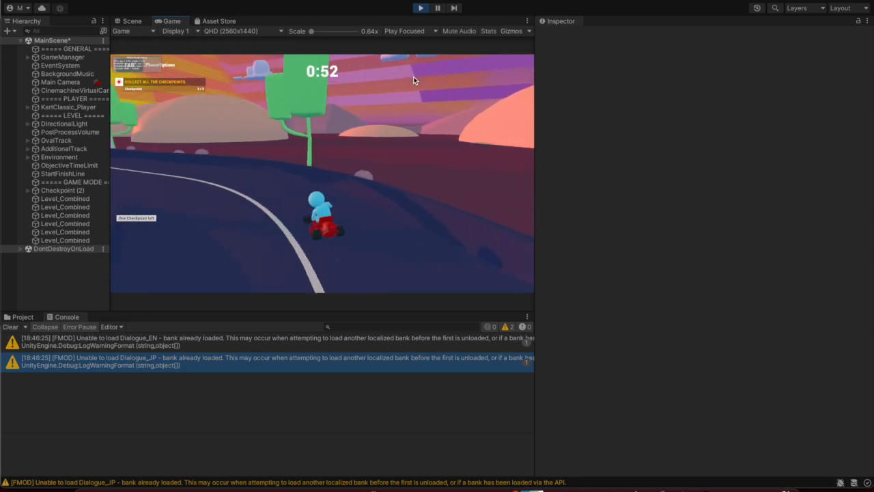
pyautogui.press('Right')
pyautogui.press('Left')
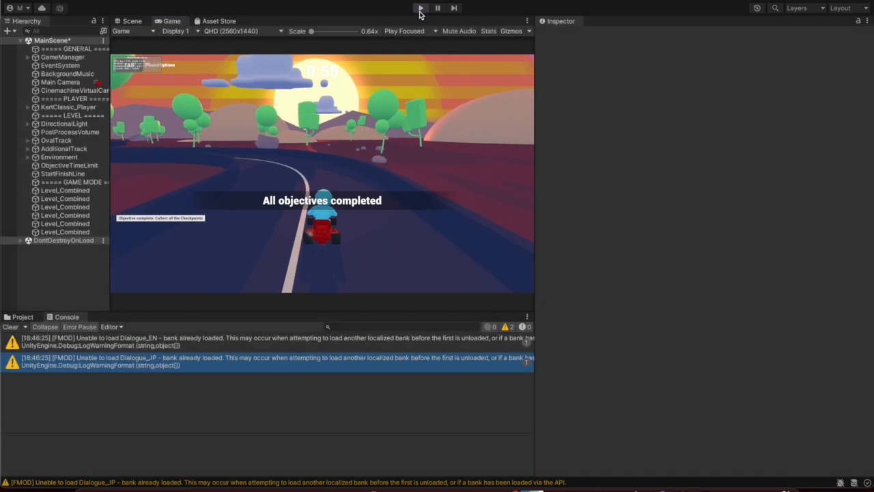
pyautogui.click(421, 9)
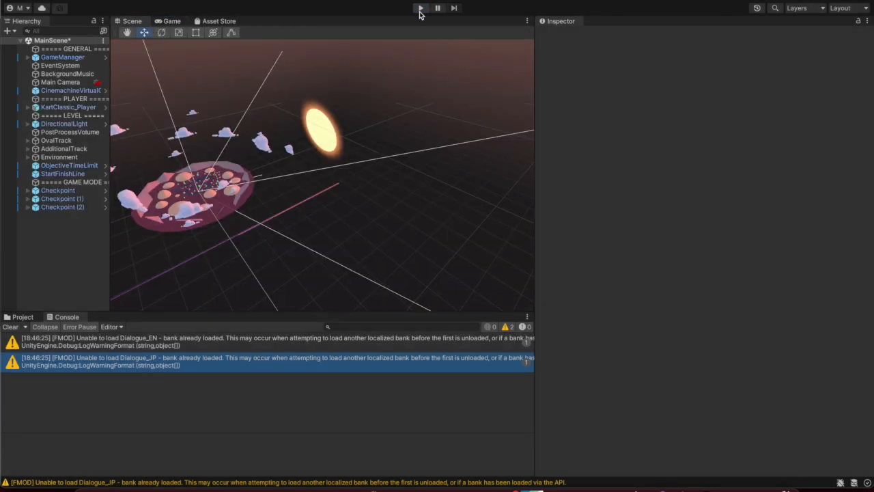
pyautogui.click(78, 208)
pyautogui.click(79, 190)
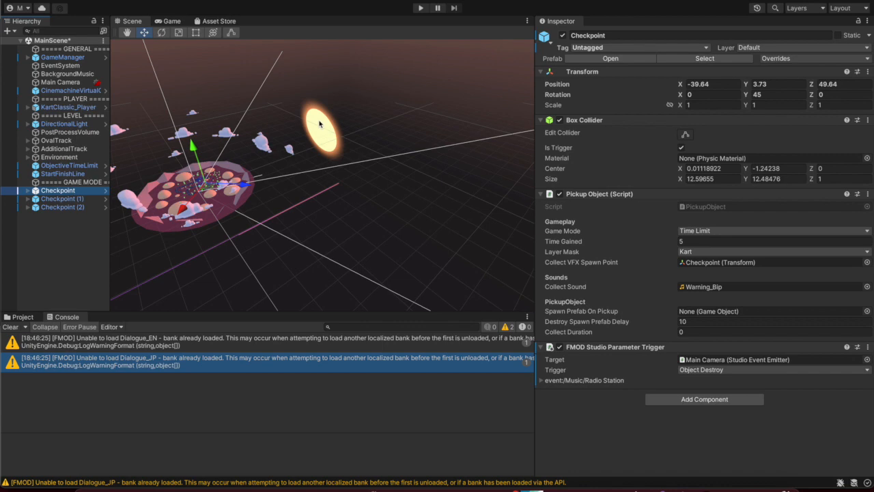
pyautogui.click(706, 474)
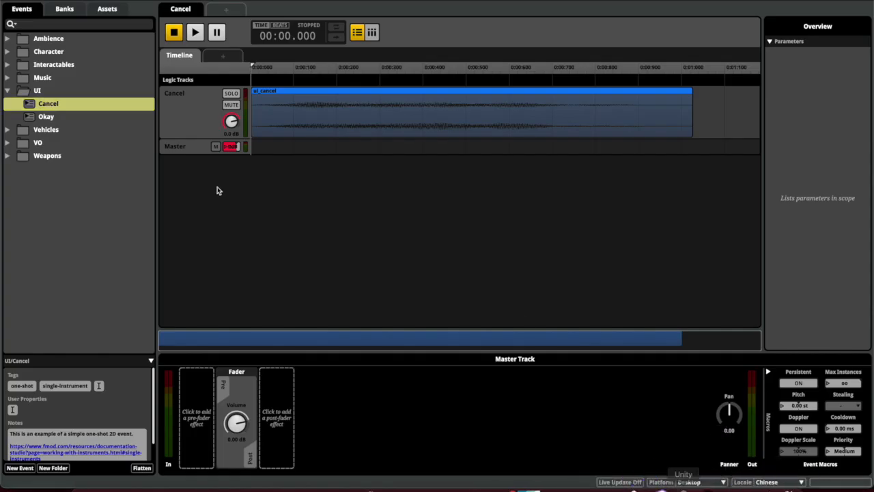
pyautogui.press('space')
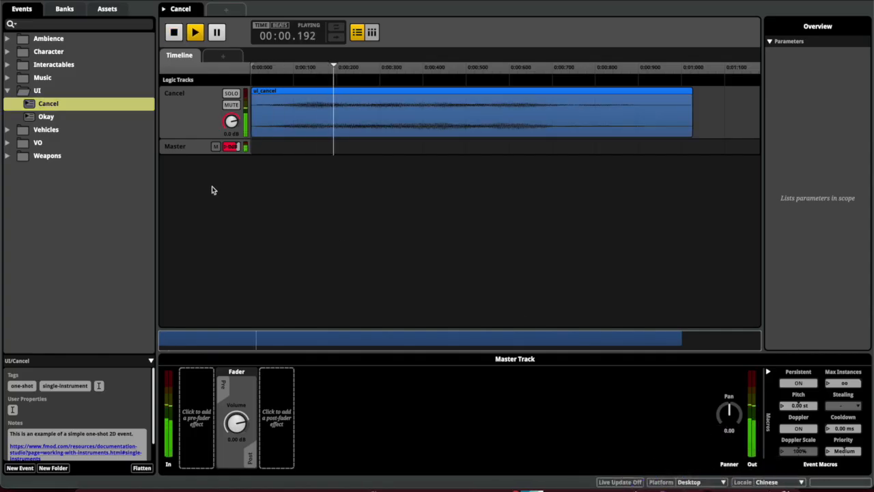
pyautogui.click(6, 91)
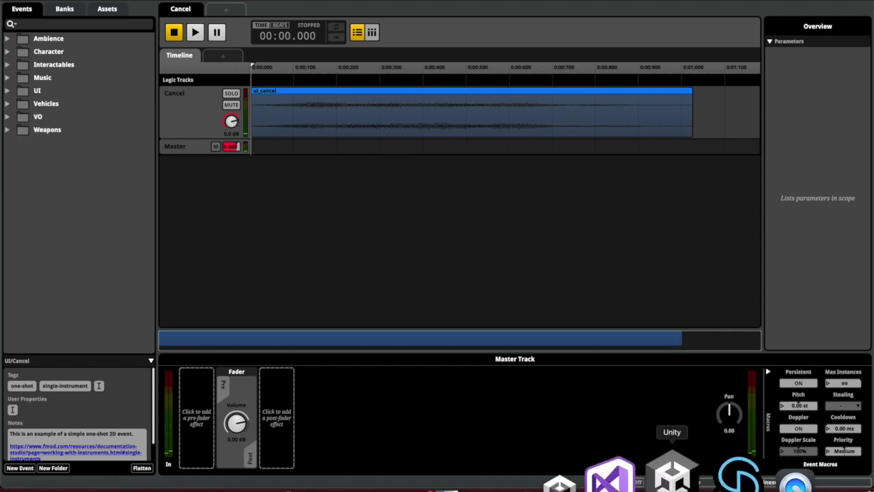
pyautogui.click(669, 469)
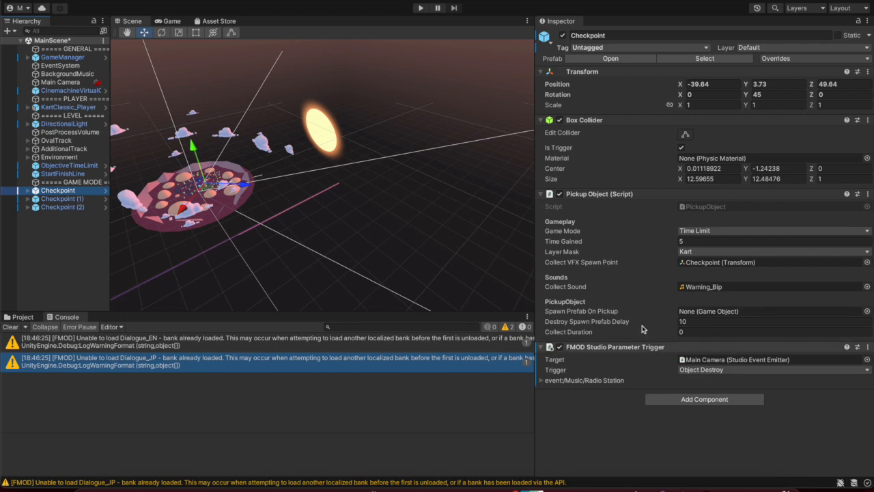
# Expand and collapse Advanced Controls on the Main Camera's FMOD Studio Event Emitter, then press Play
pyautogui.click(67, 83)
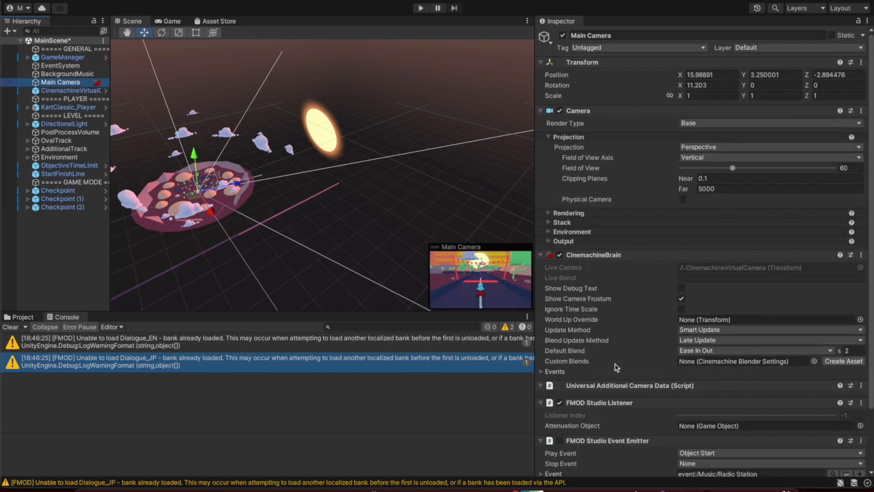
pyautogui.scroll(-3, 646, 395)
pyautogui.click(561, 371)
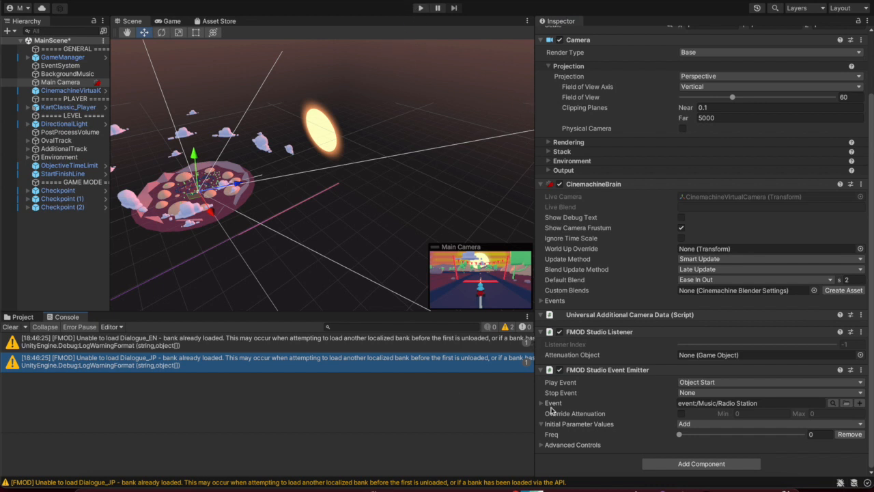
pyautogui.click(549, 445)
pyautogui.scroll(-1, 569, 435)
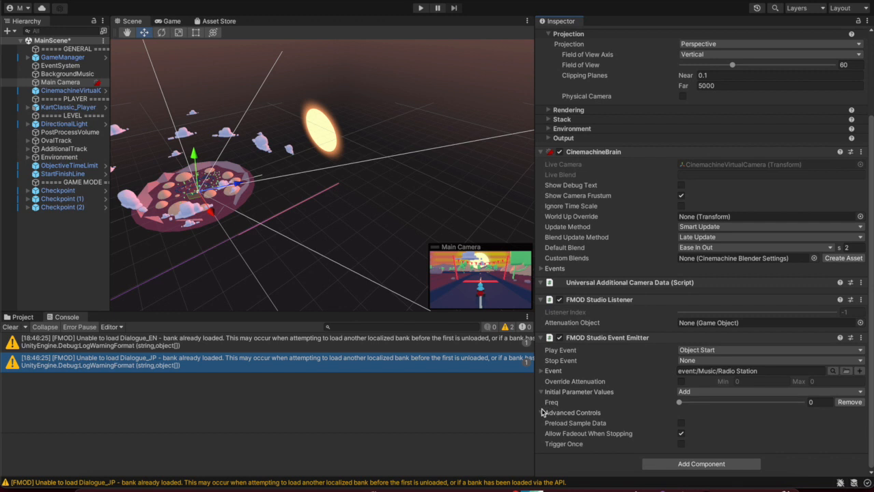
pyautogui.click(541, 412)
pyautogui.click(421, 8)
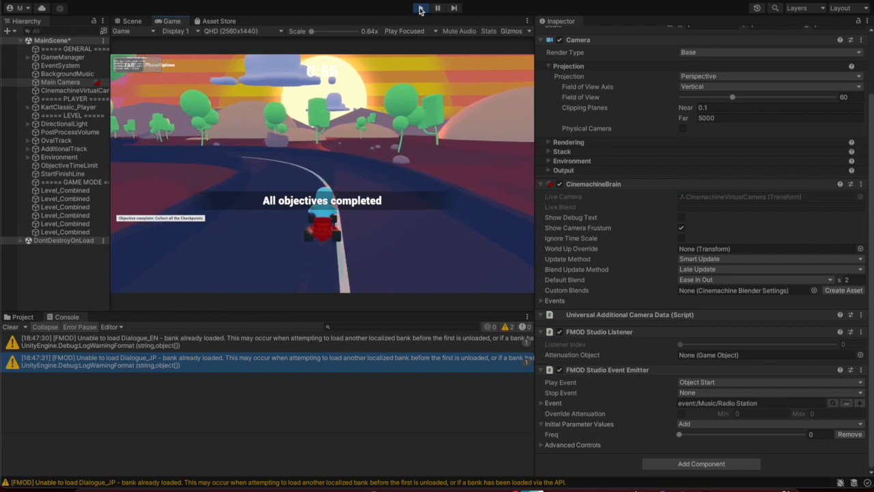
# Stop play mode and switch to FMOD Studio showing the UI/Cancel event
pyautogui.click(421, 8)
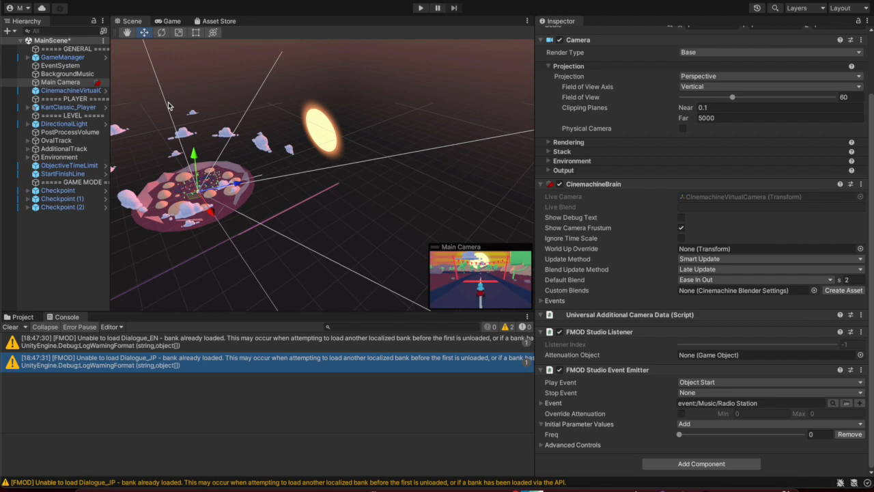
pyautogui.click(706, 476)
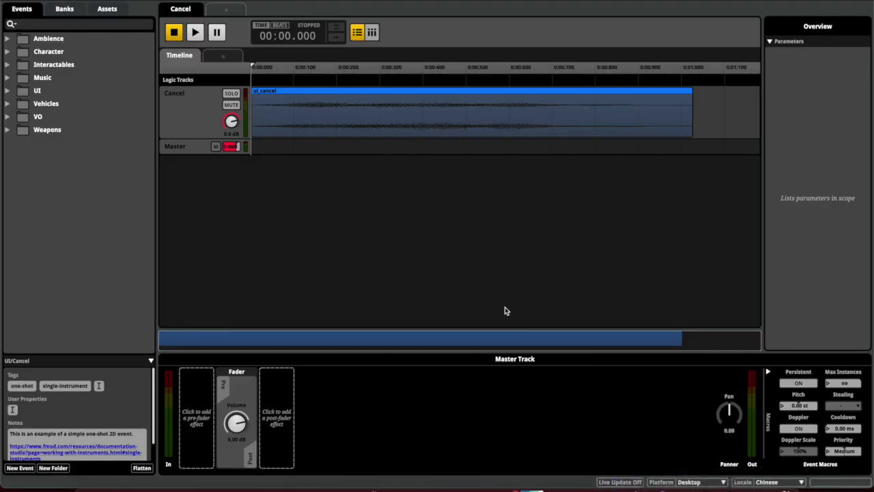
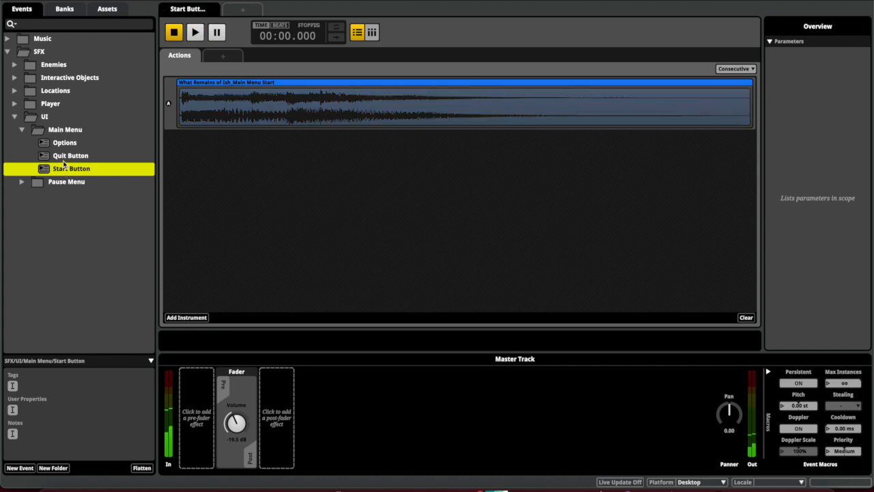
# Play the Options event several times and view its Multi Instrument playlist of four variations
pyautogui.click(64, 145)
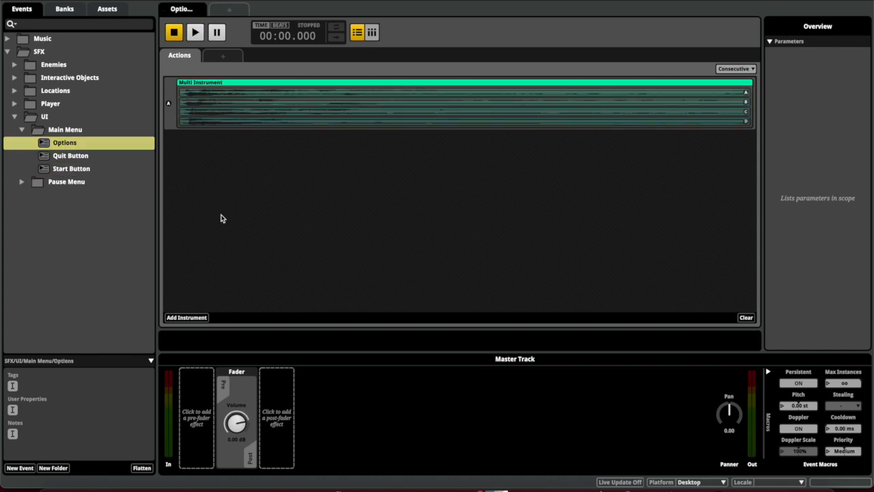
pyautogui.press('space')
pyautogui.press('space')
pyautogui.press('space')
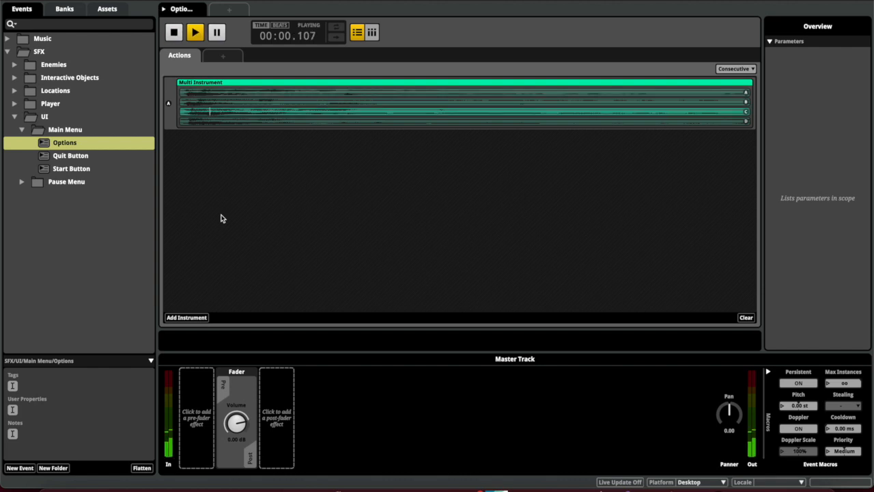
pyautogui.press('space')
pyautogui.press('space')
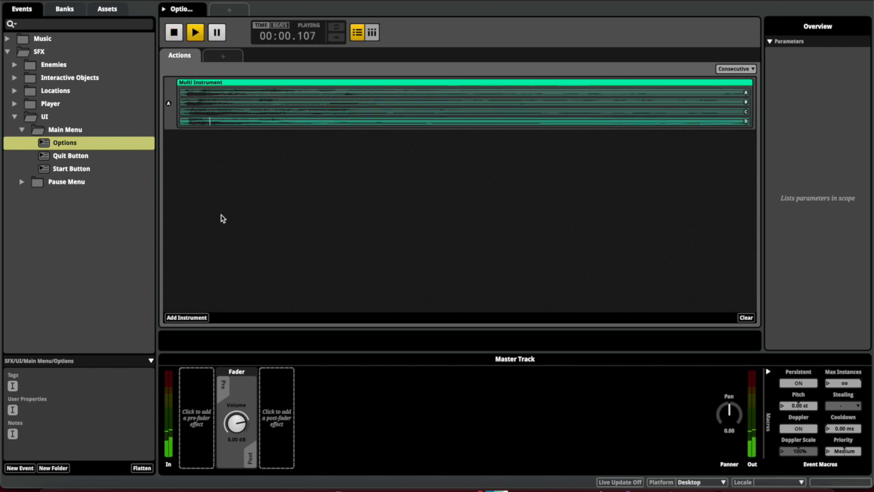
pyautogui.click(253, 104)
pyautogui.press('space')
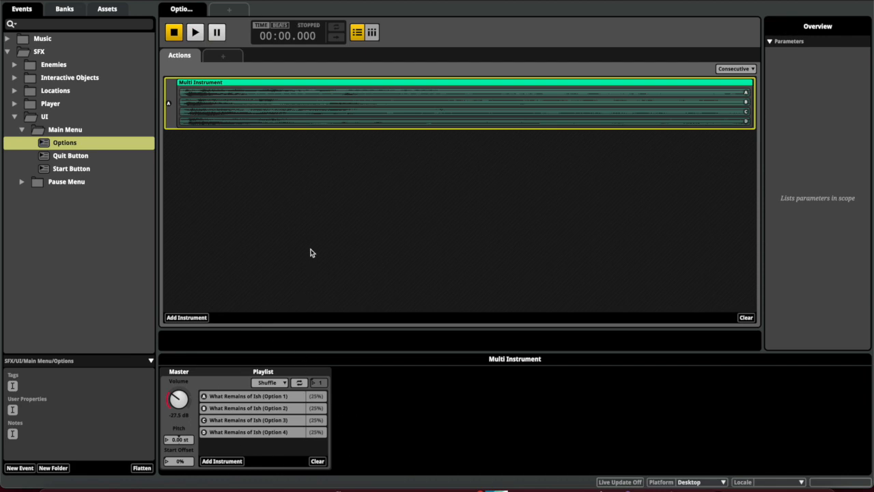
pyautogui.click(801, 489)
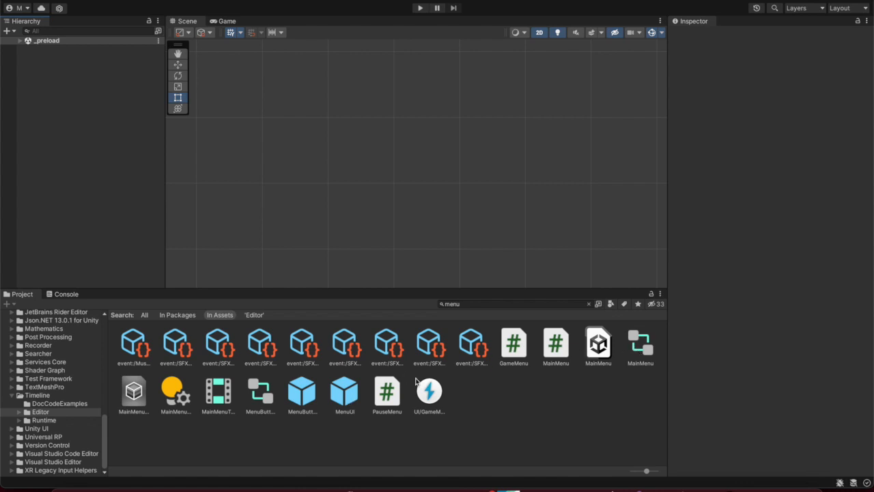
# Check the MenuUI prefab, then drag the MainMenu scene into the Hierarchy beside _preload
pyautogui.click(345, 392)
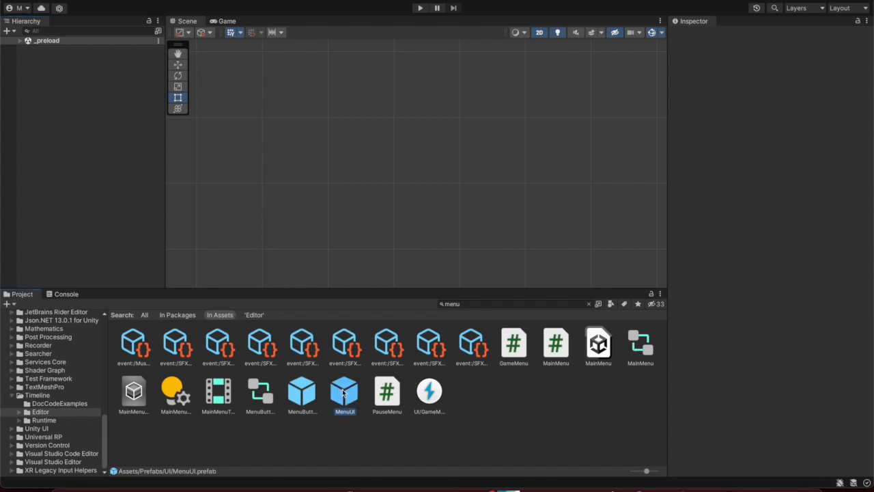
pyautogui.doubleClick(344, 392)
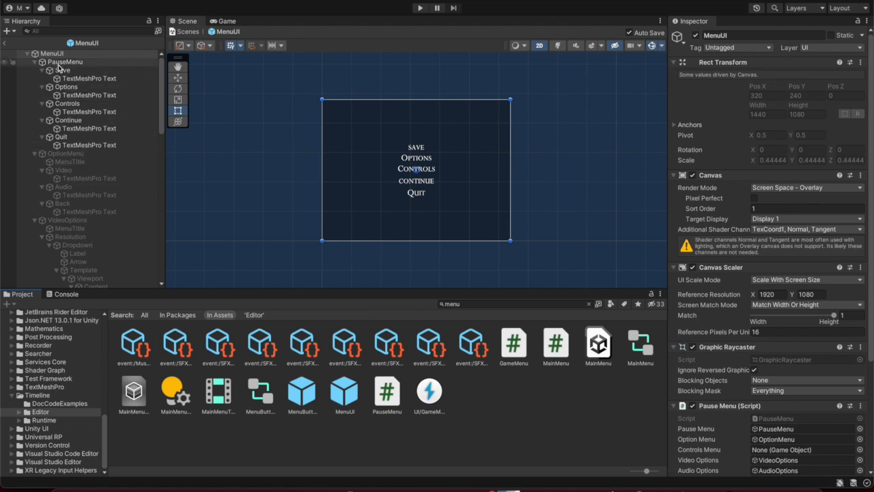
pyautogui.click(4, 42)
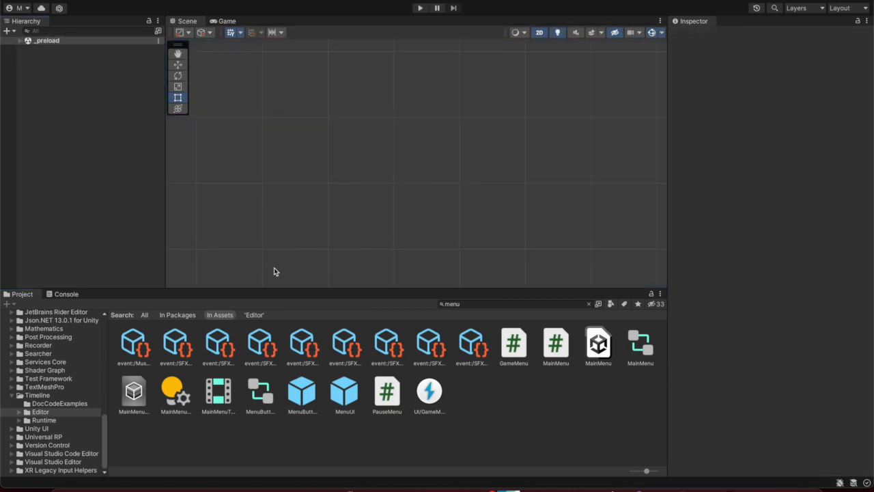
pyautogui.click(308, 394)
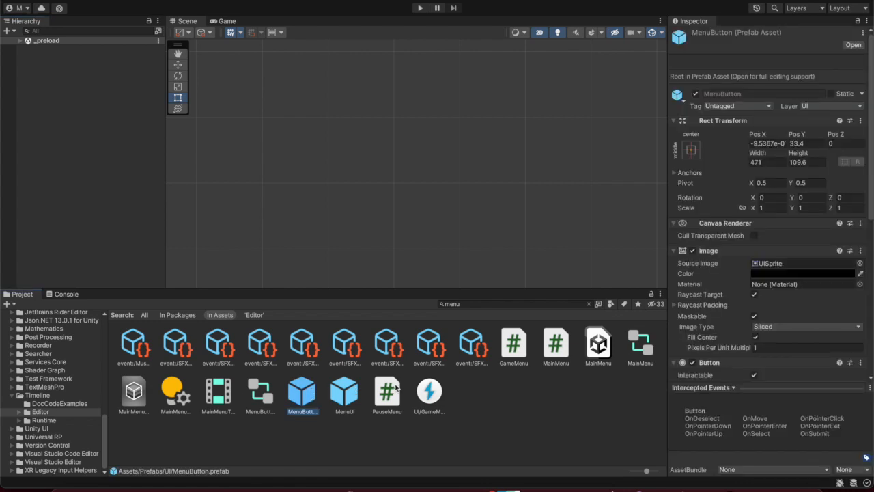
pyautogui.moveTo(600, 351); pyautogui.dragTo(78, 80)
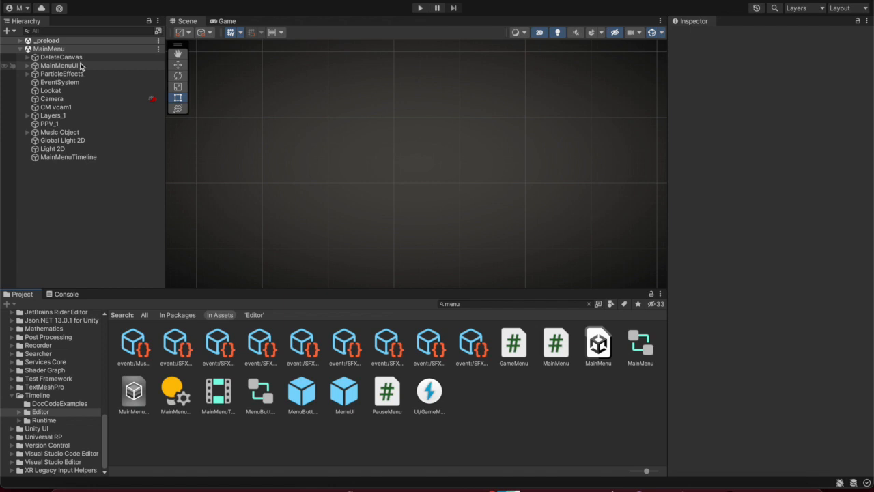
# Expand MainMenuUI > TitleScreen > Buttons and select StartButton to see its On Click list
pyautogui.click(28, 66)
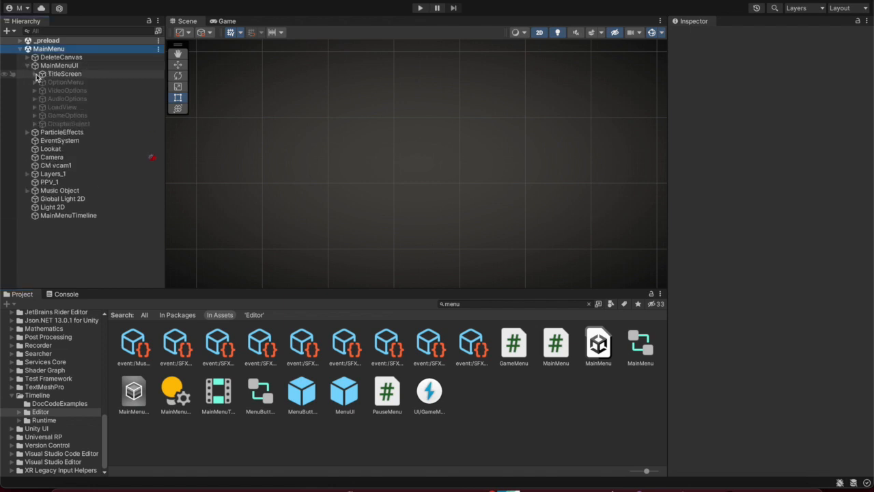
pyautogui.click(35, 73)
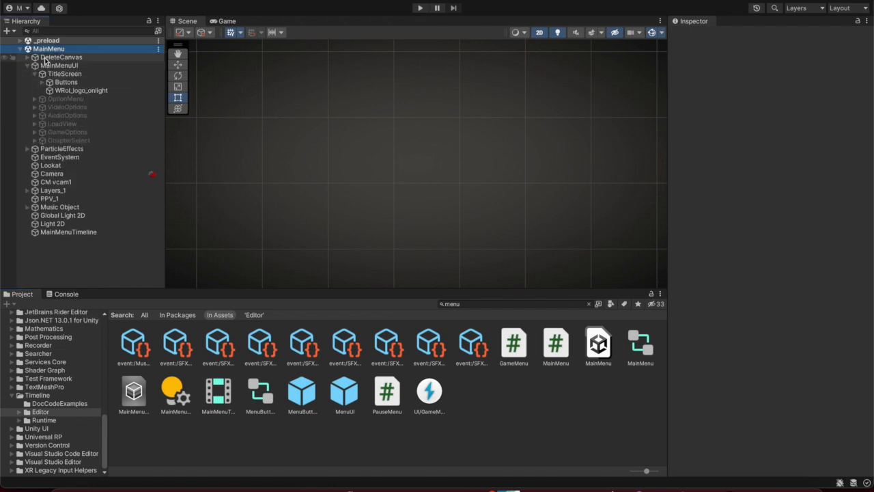
pyautogui.click(68, 83)
pyautogui.click(41, 82)
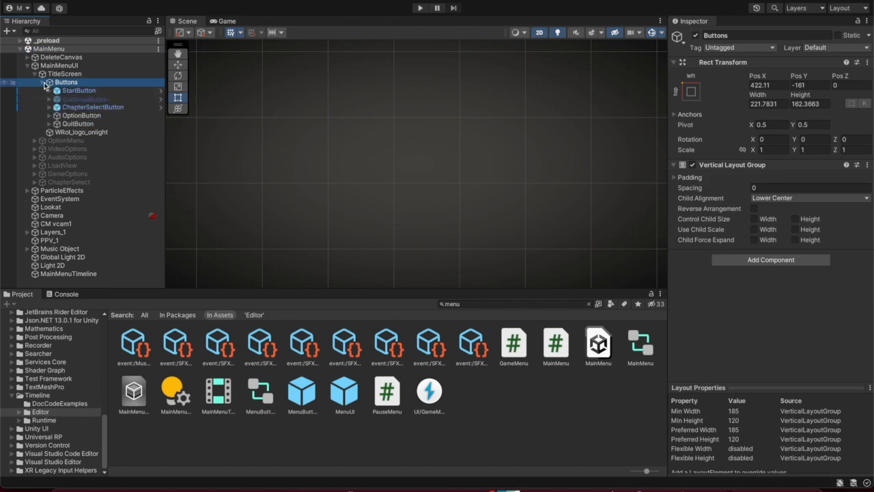
pyautogui.click(76, 91)
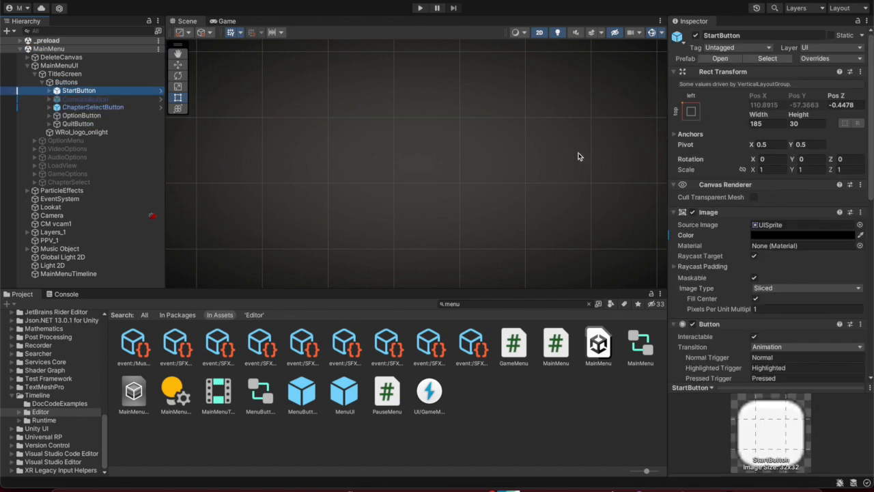
pyautogui.scroll(-2, 725, 243)
pyautogui.scroll(-7, 726, 243)
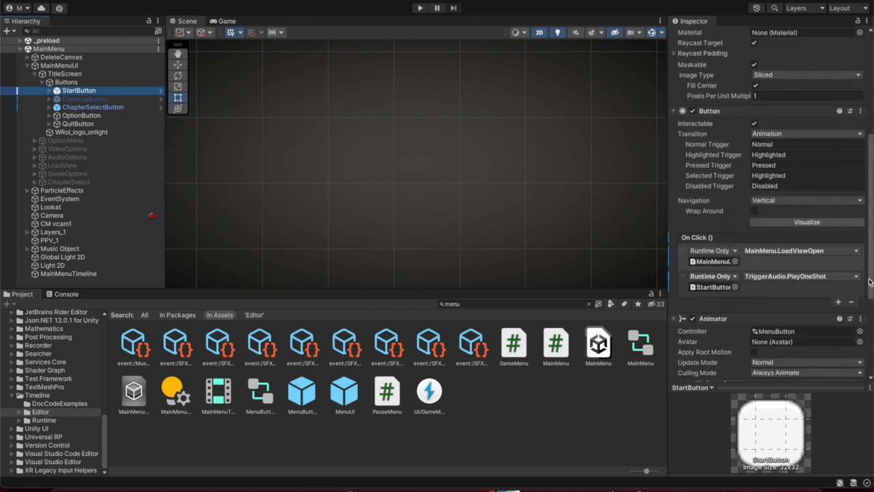
# Delete the TriggerAudio.PlayOneShot On Click entry and open the TriggerAudio script for editing
pyautogui.click(775, 289)
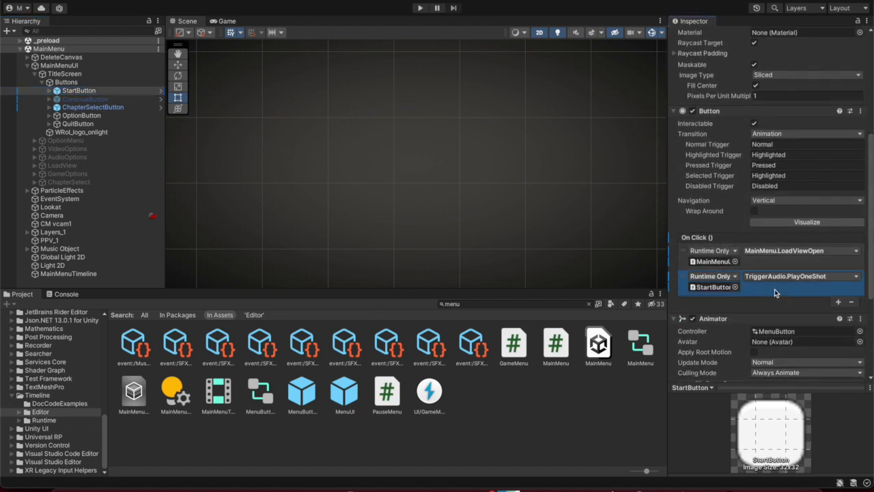
pyautogui.click(852, 303)
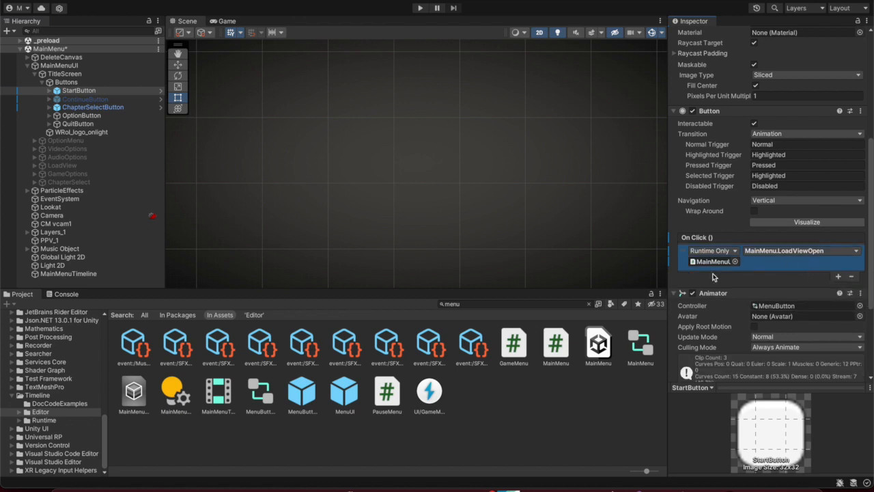
pyautogui.scroll(-5, 675, 217)
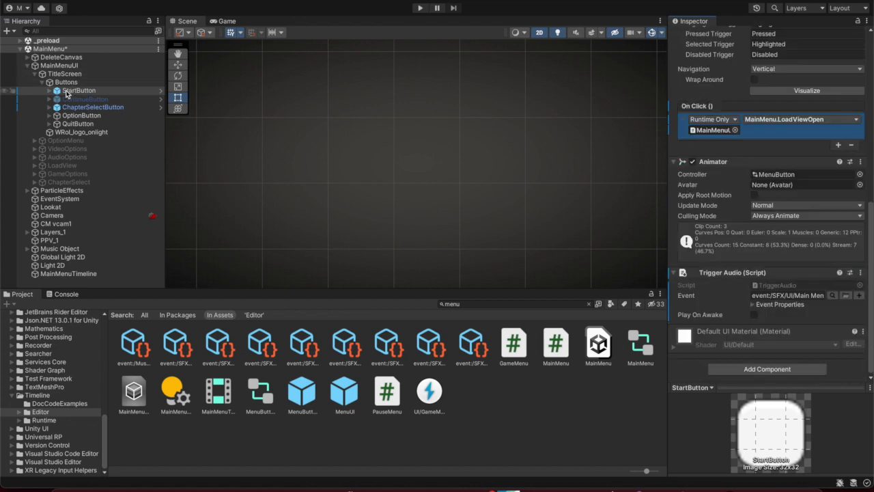
pyautogui.scroll(2, 725, 168)
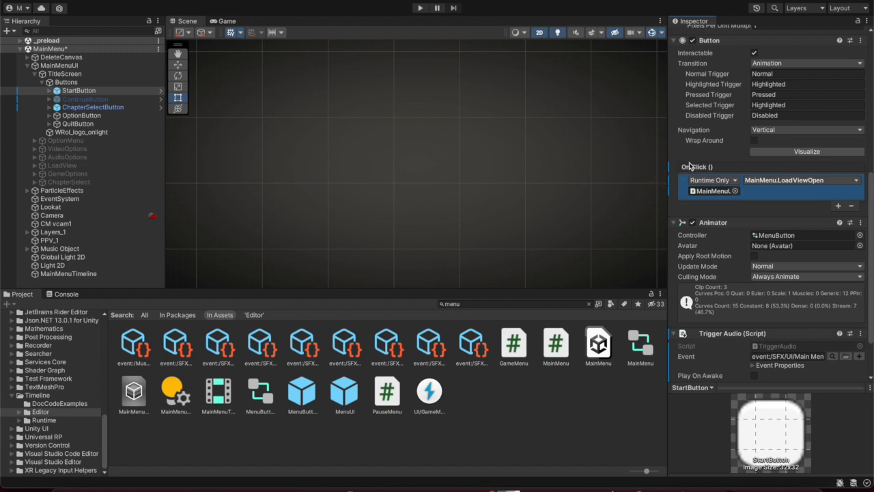
pyautogui.scroll(1, 722, 141)
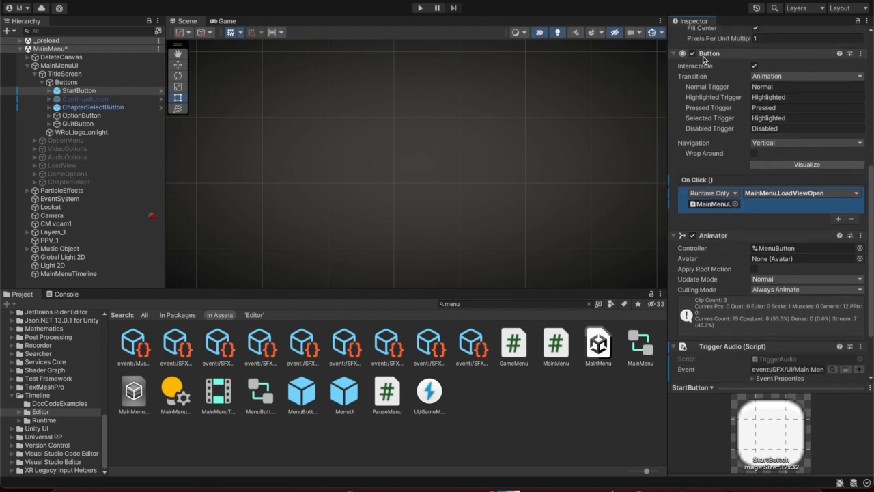
pyautogui.scroll(-3, 722, 175)
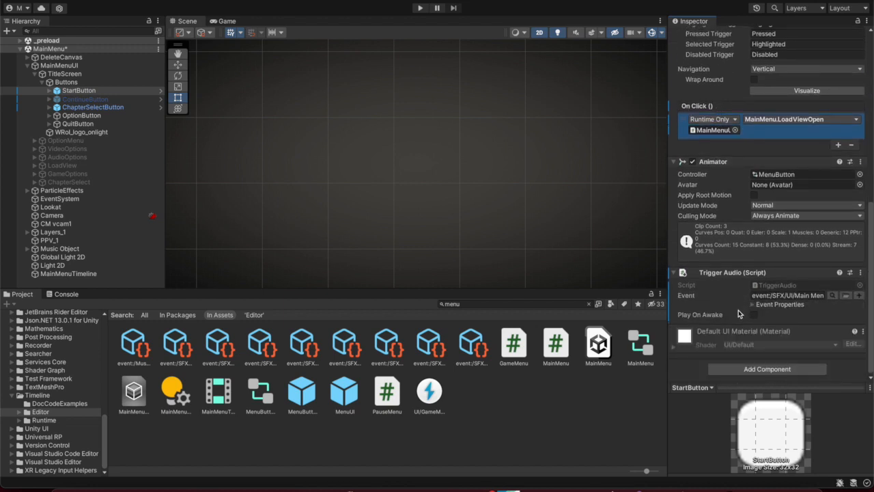
pyautogui.click(861, 272)
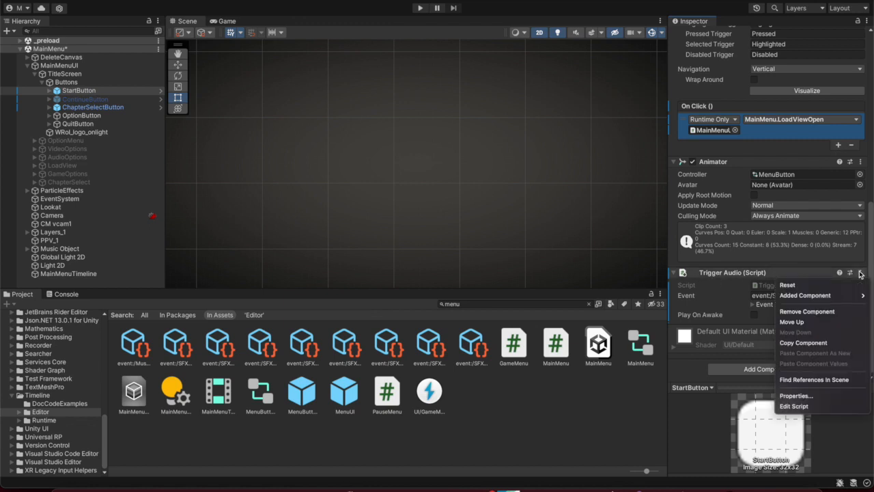
pyautogui.click(800, 406)
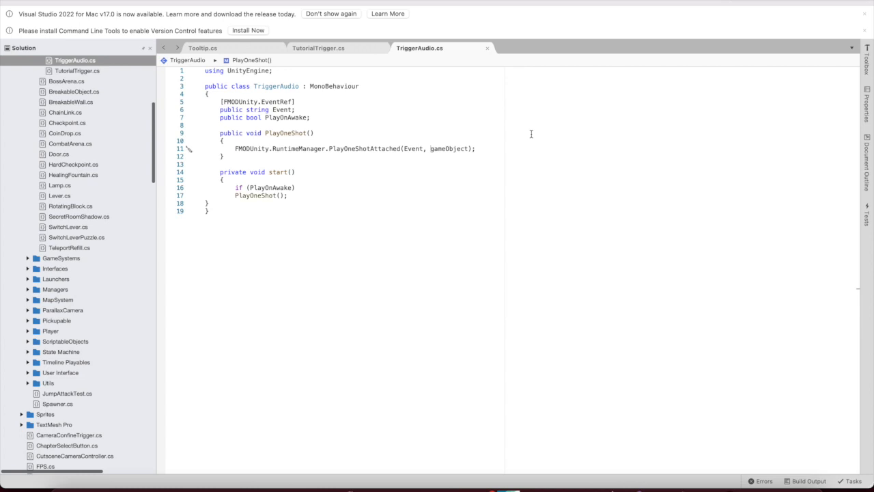
# Look over the top of TriggerAudio.cs: the Event field, using UnityEngine line and class name
pyautogui.click(269, 111)
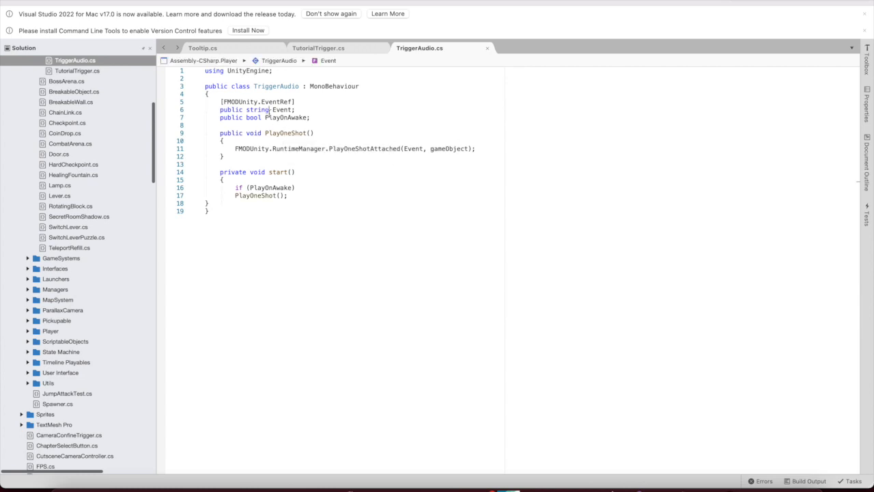
pyautogui.tripleClick(206, 72)
pyautogui.click(227, 91)
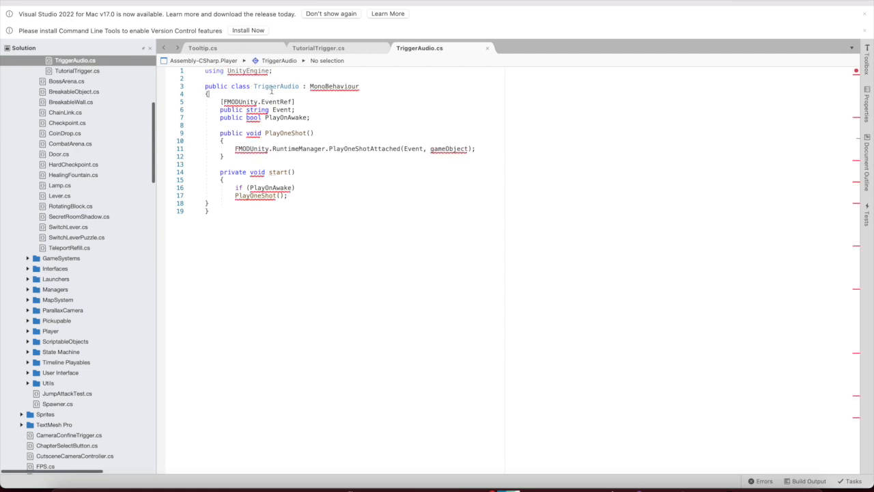
pyautogui.doubleClick(279, 87)
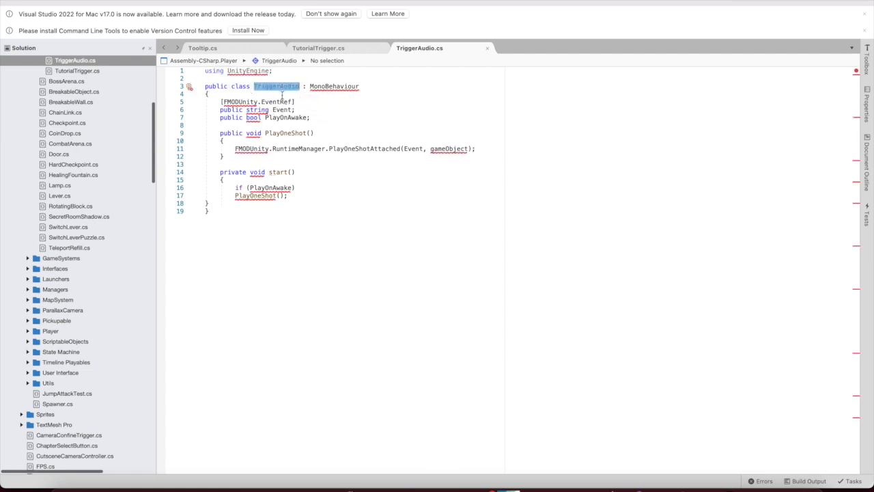
pyautogui.click(281, 94)
# Highlight the PlayOneShot method, its body, and the PlayOneShot() call inside start()
pyautogui.moveTo(241, 101)
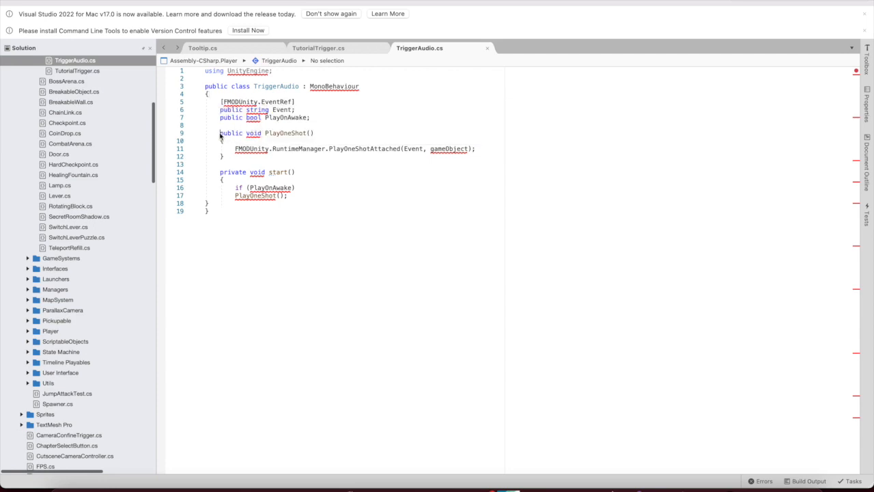
pyautogui.moveTo(265, 132); pyautogui.dragTo(307, 133)
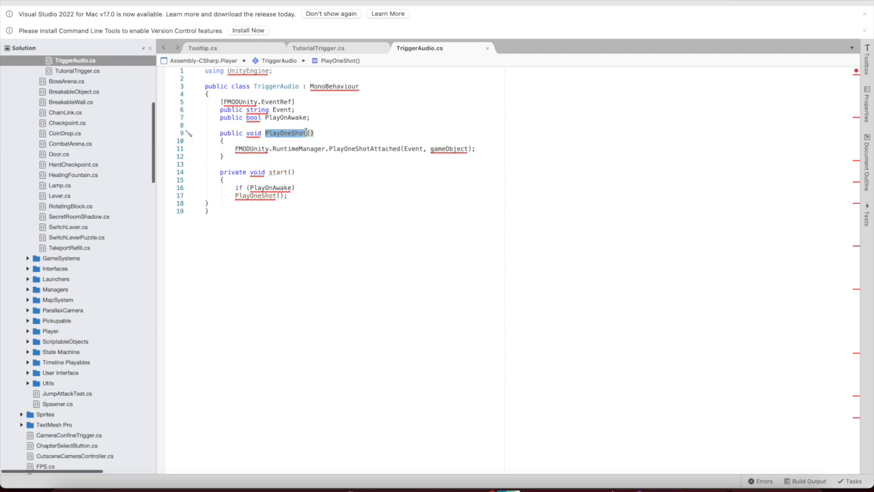
pyautogui.moveTo(235, 149); pyautogui.dragTo(485, 155)
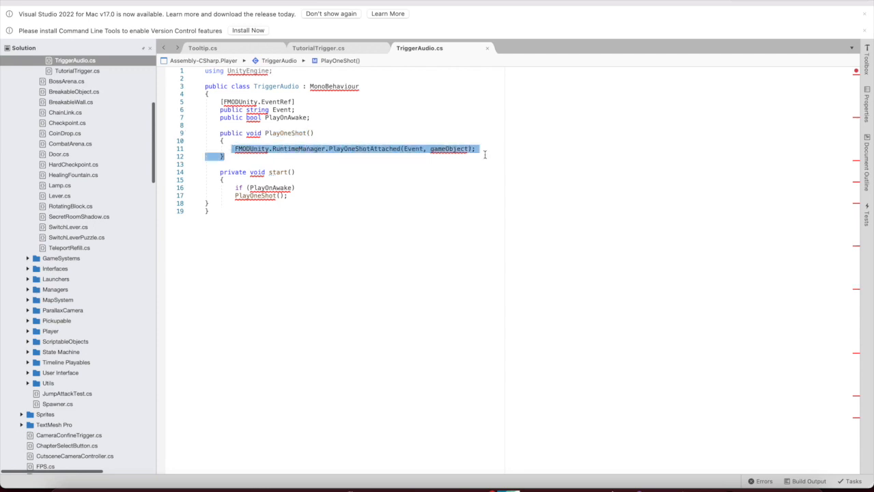
pyautogui.click(373, 151)
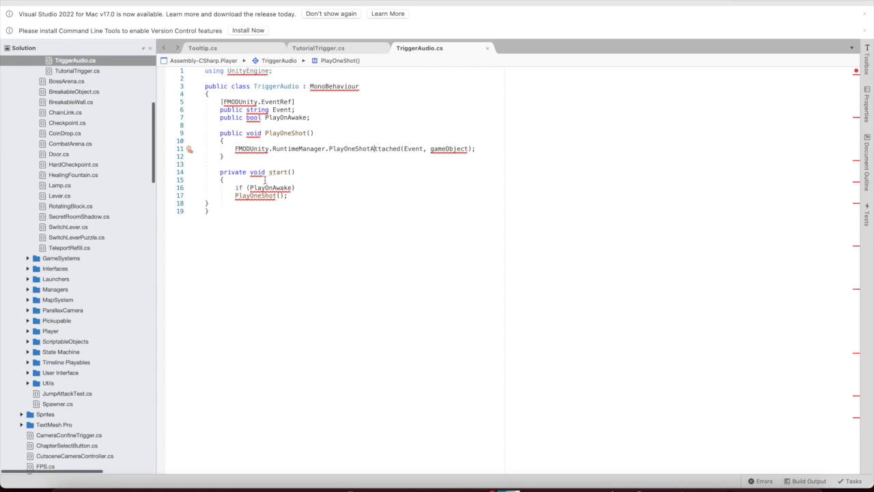
pyautogui.moveTo(275, 174)
pyautogui.moveTo(257, 194)
pyautogui.moveTo(235, 196); pyautogui.dragTo(282, 198)
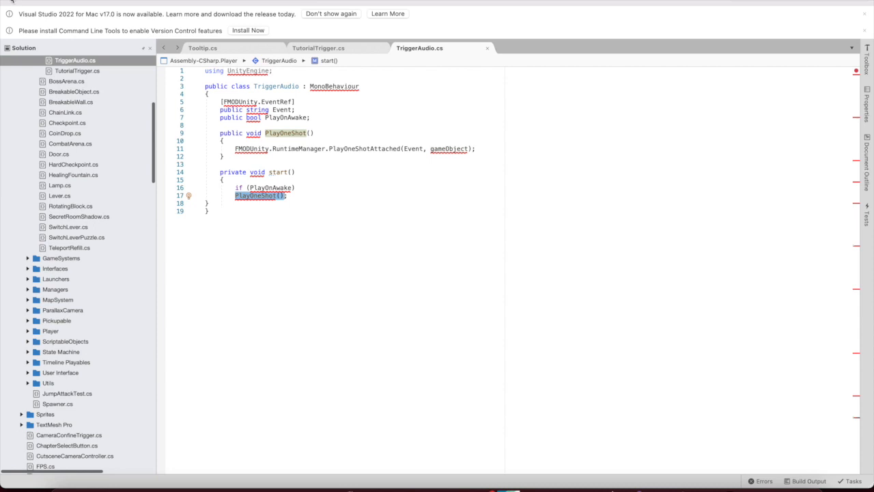
# Close Visual Studio and compare OptionButton's On Click actions with StartButton's
pyautogui.click(11, 0)
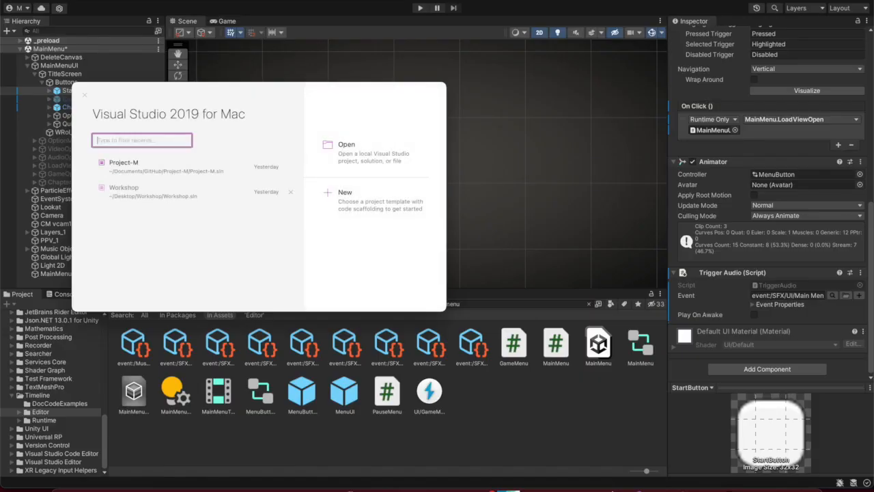
pyautogui.click(85, 96)
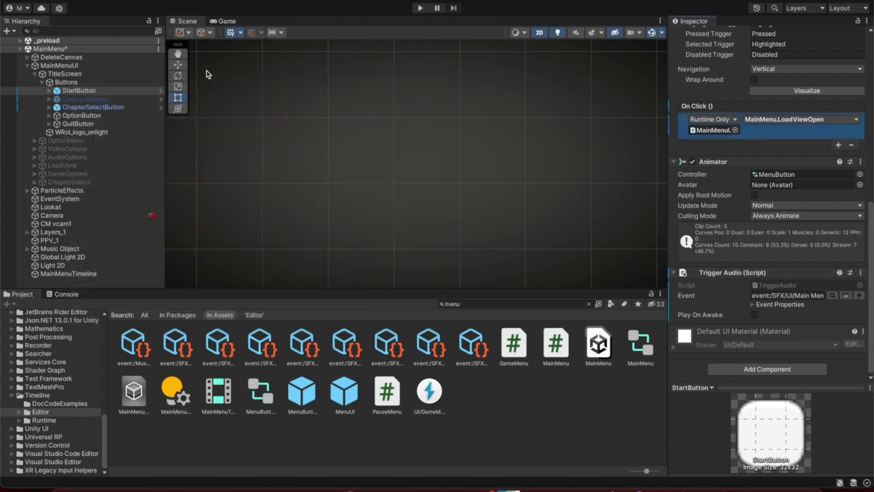
pyautogui.click(56, 119)
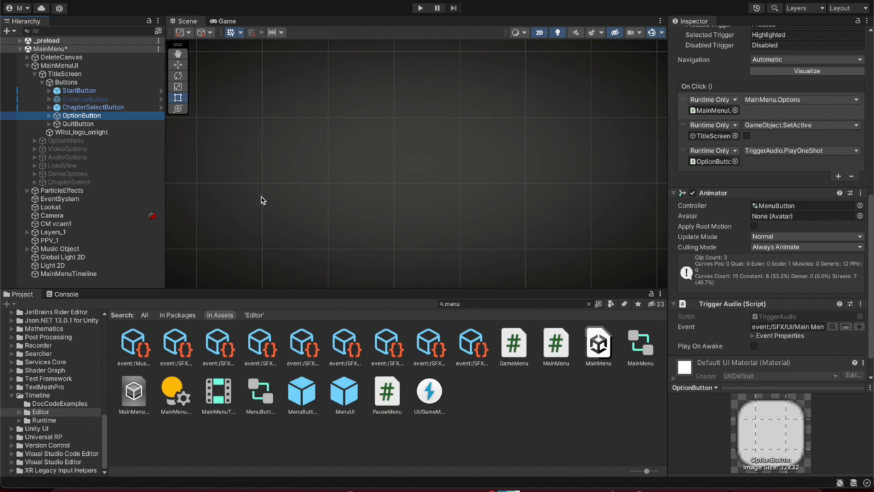
pyautogui.click(74, 91)
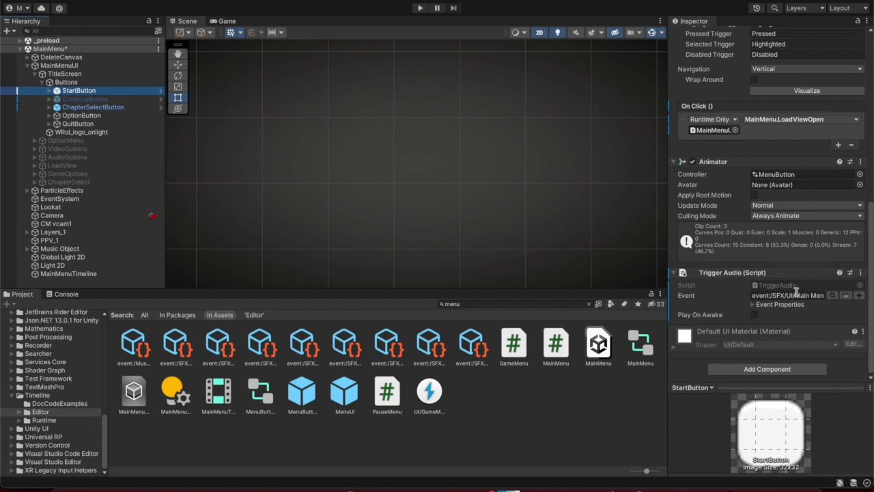
# Choose the Main Menu Options event in the FMOD event browser for StartButton's Trigger Audio
pyautogui.click(833, 296)
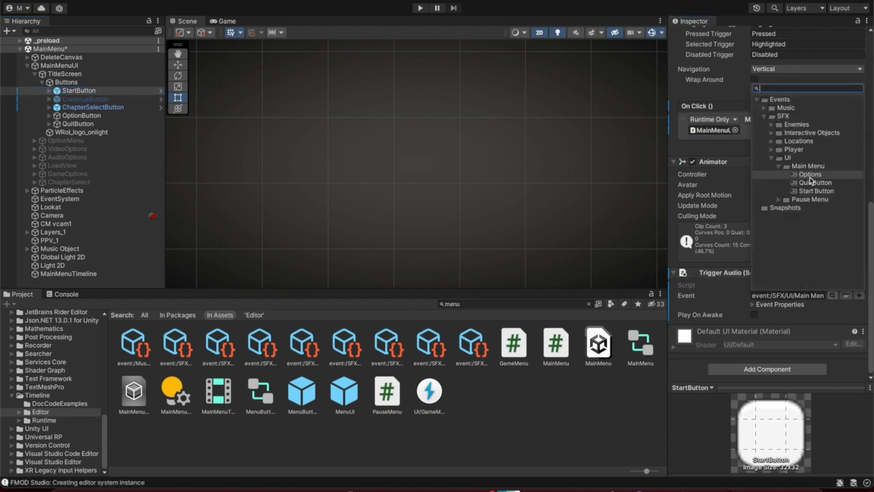
pyautogui.click(810, 177)
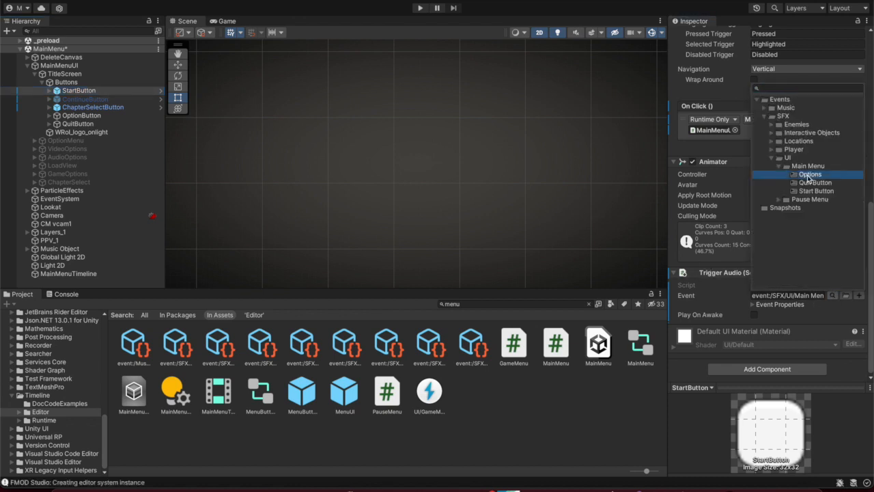
pyautogui.doubleClick(809, 175)
pyautogui.scroll(5, 742, 259)
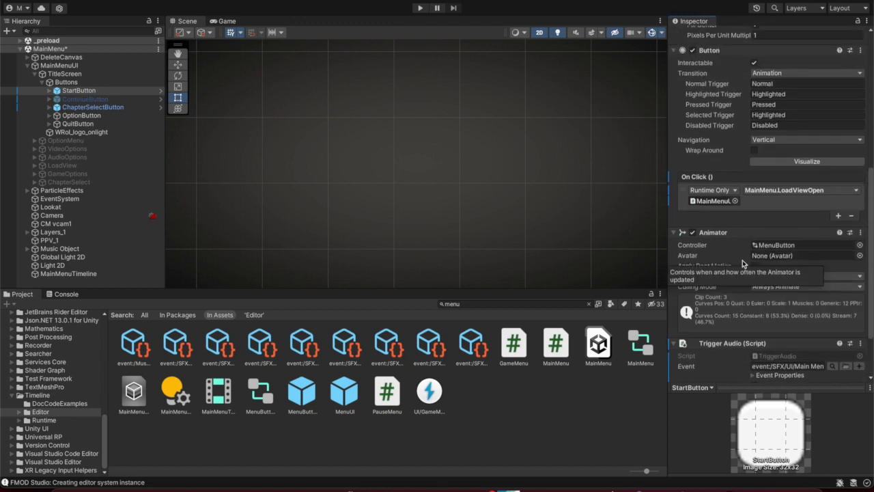
pyautogui.scroll(-5, 714, 241)
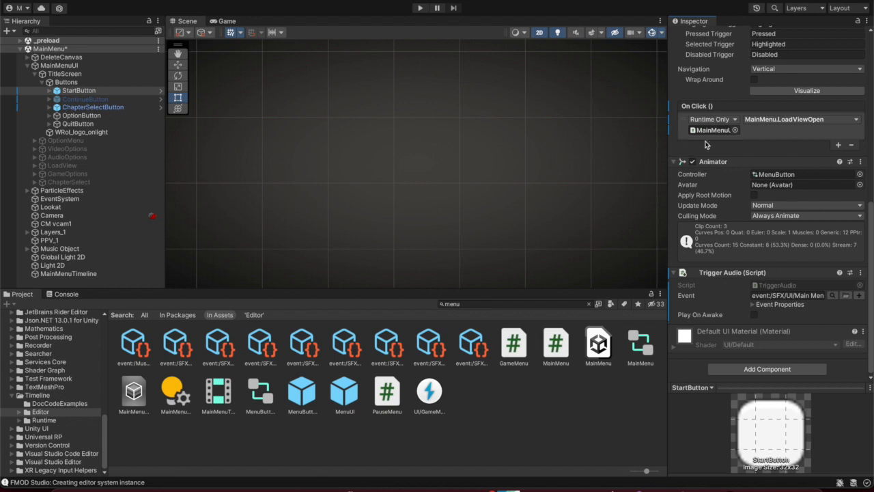
# Add a StartButton On Click entry targeting itself that calls TriggerAudio.PlayOneShot ()
pyautogui.click(839, 147)
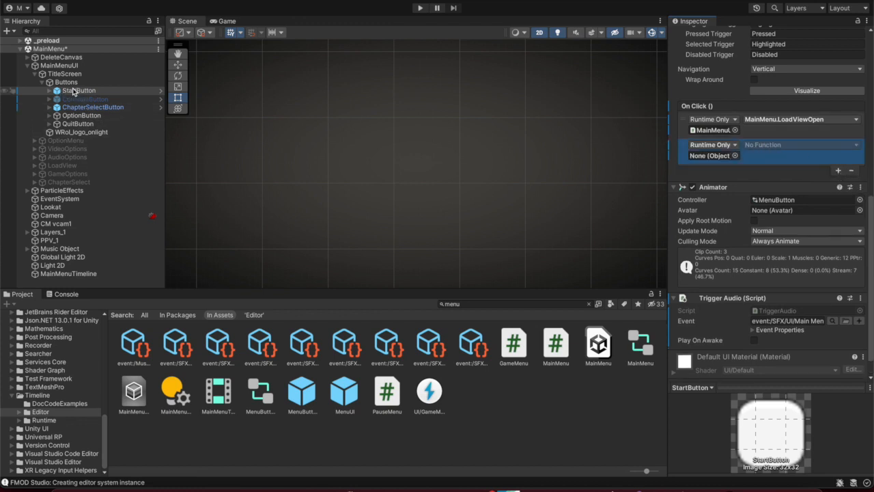
pyautogui.moveTo(73, 90); pyautogui.dragTo(712, 155)
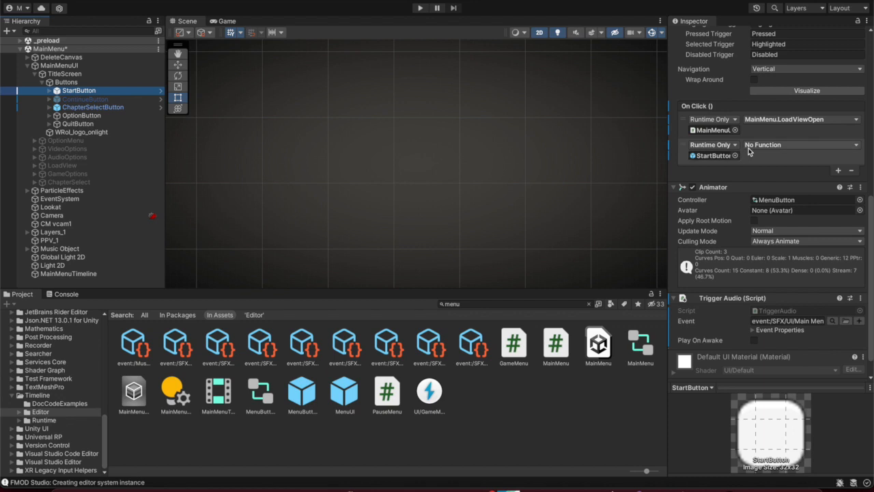
pyautogui.click(767, 145)
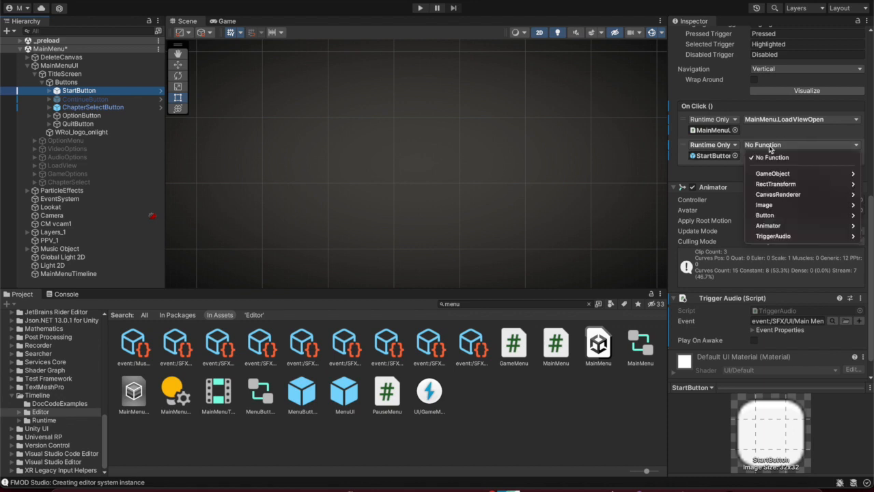
pyautogui.moveTo(783, 237)
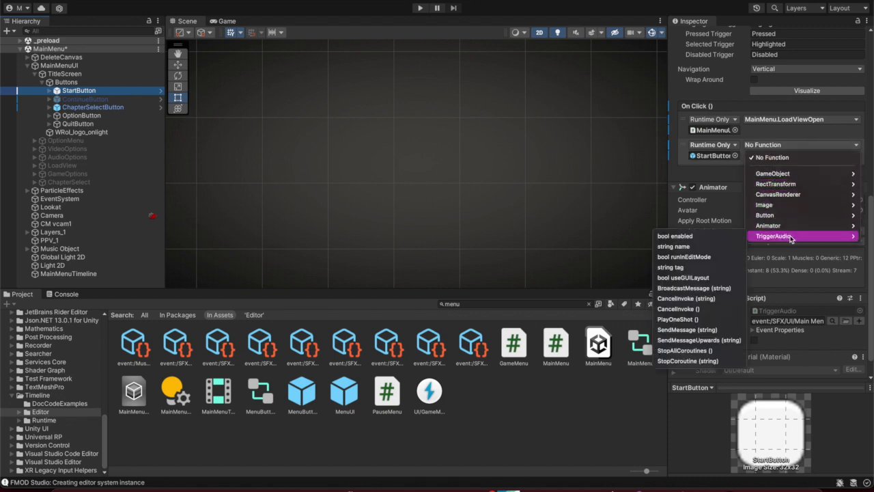
pyautogui.click(778, 285)
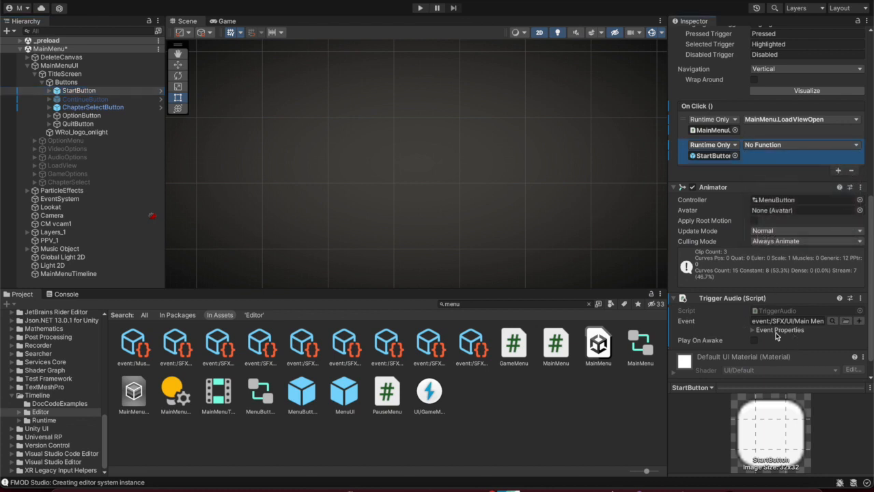
pyautogui.click(790, 145)
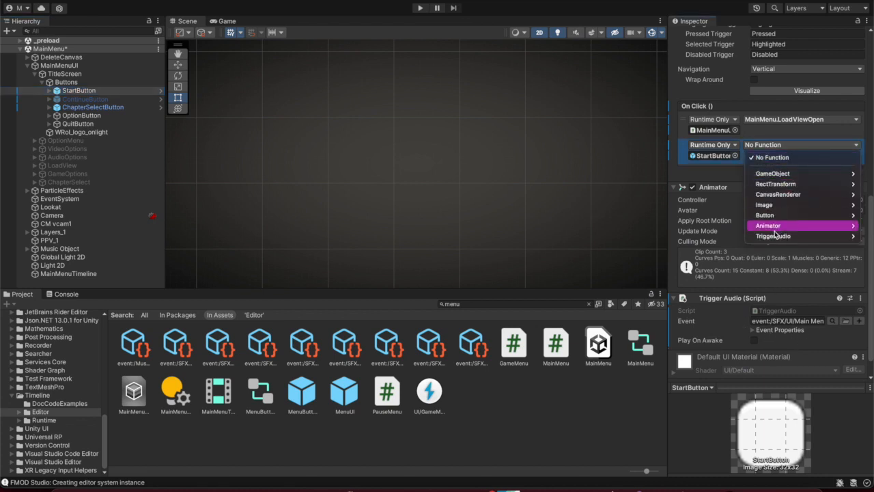
pyautogui.moveTo(775, 235)
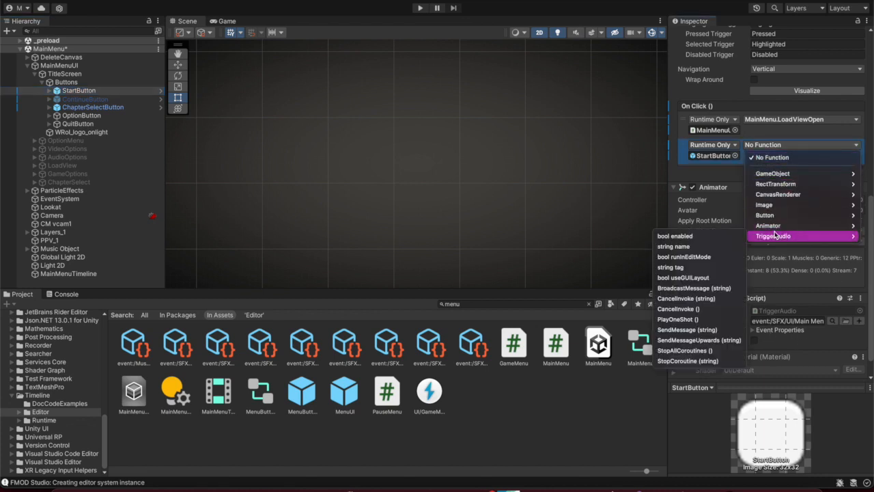
pyautogui.click(701, 320)
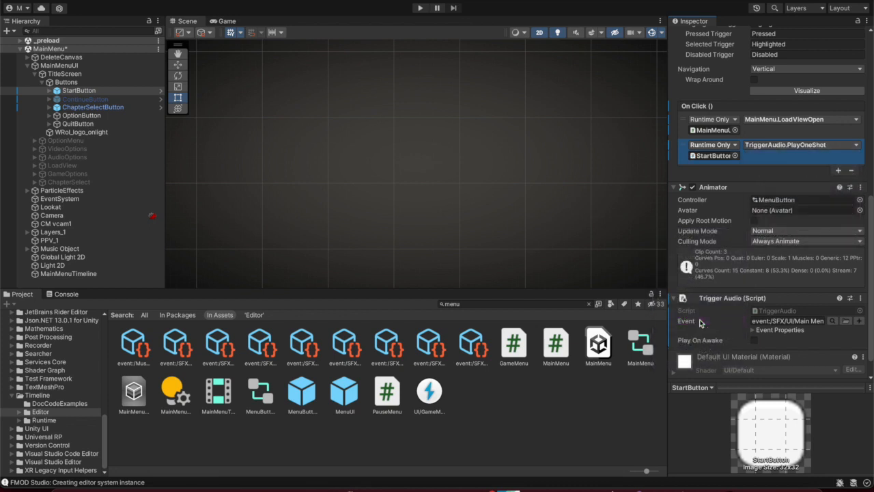
# Save the MainMenu scene's changes and remove it from the Hierarchy
pyautogui.click(21, 49)
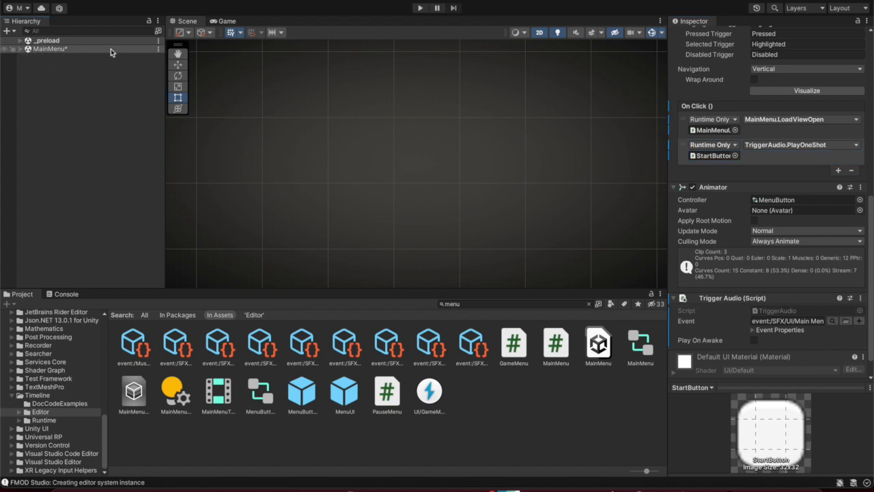
pyautogui.click(158, 50)
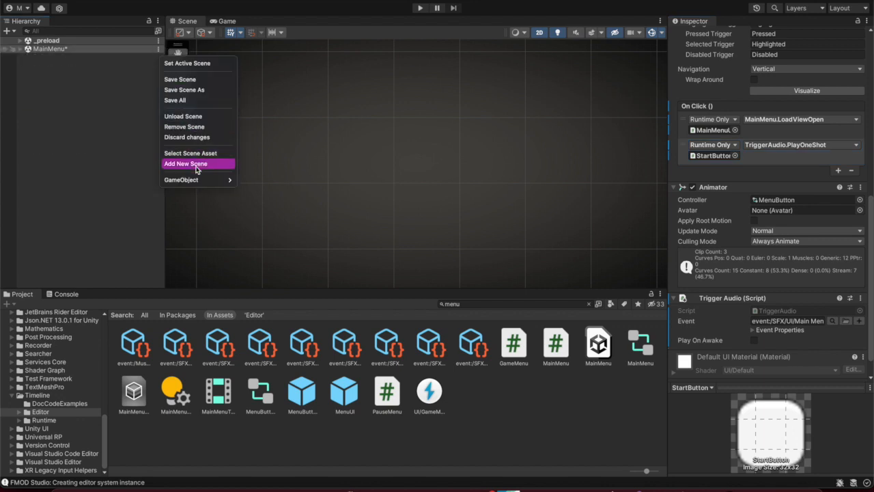
pyautogui.click(201, 131)
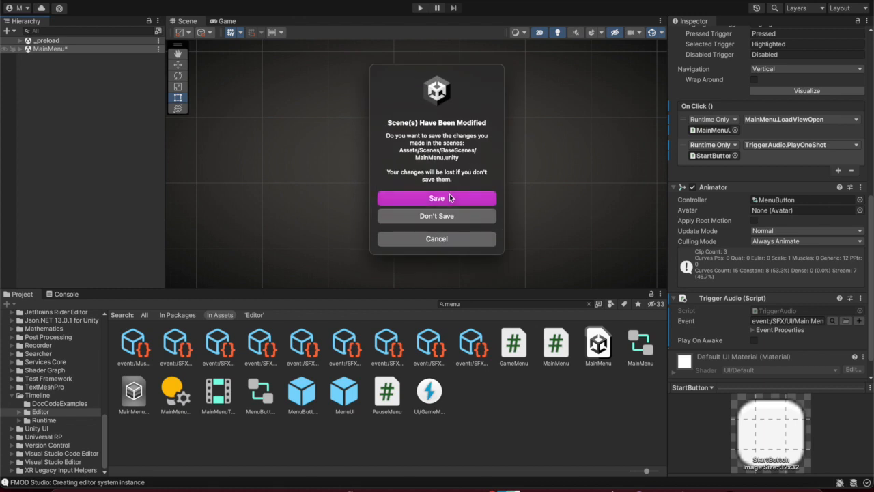
pyautogui.click(451, 197)
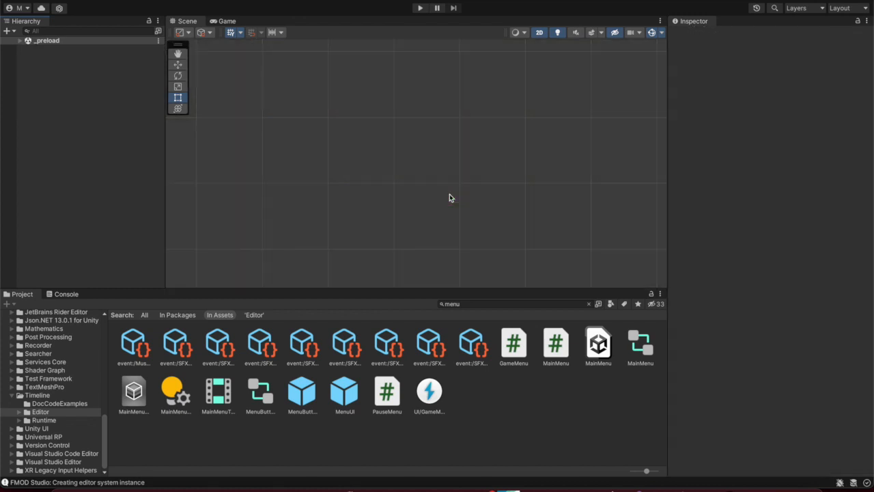
# Enter play mode, click start in the Game view to hear it, then stop playing
pyautogui.click(420, 8)
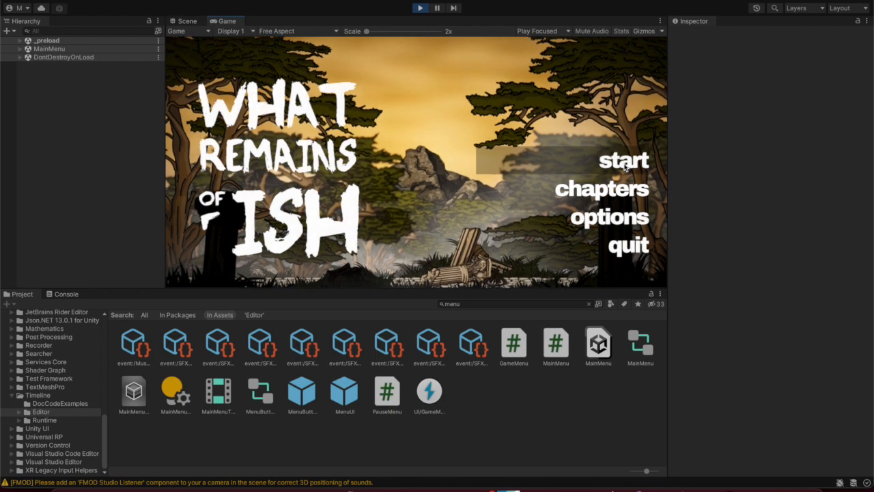
pyautogui.click(625, 166)
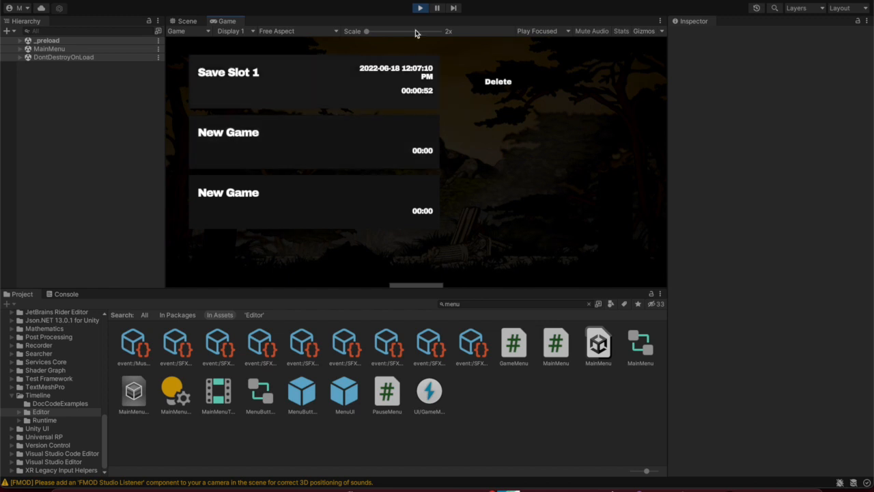
pyautogui.click(420, 9)
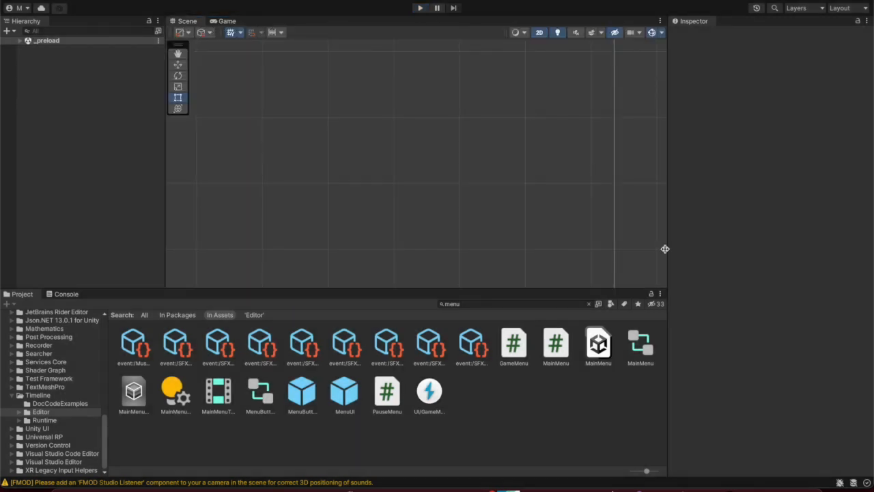
pyautogui.click(748, 474)
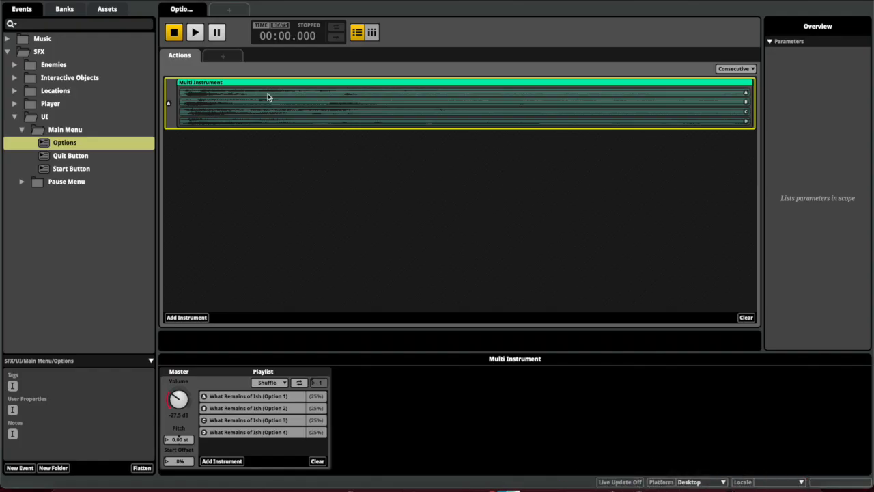
# Play the Options event three times and keep its playlist order on Shuffle
pyautogui.press('space')
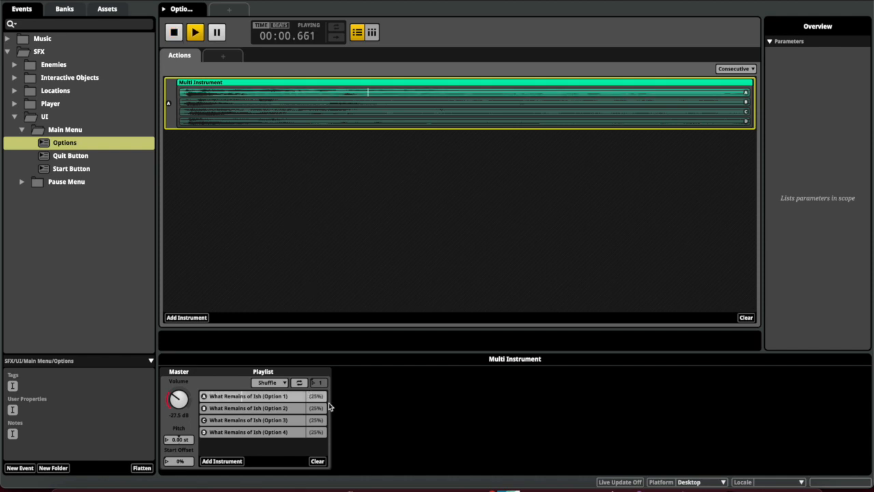
pyautogui.press('space')
pyautogui.press('space')
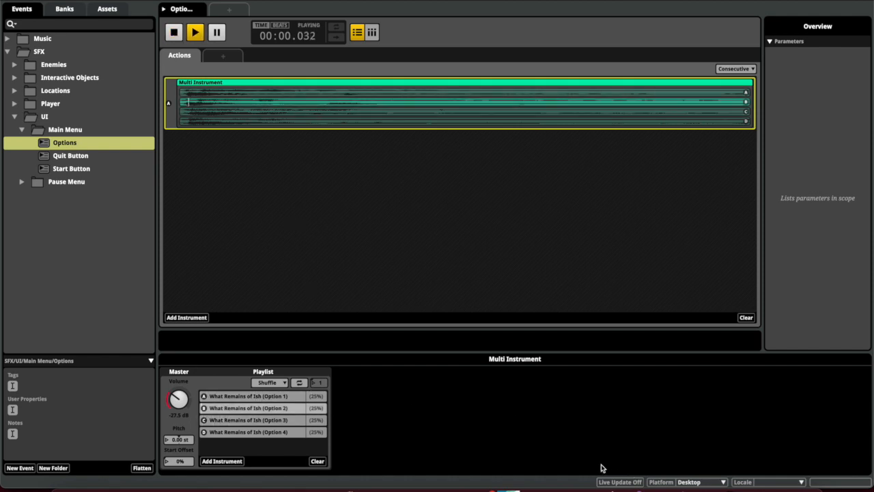
pyautogui.press('space')
pyautogui.press('space')
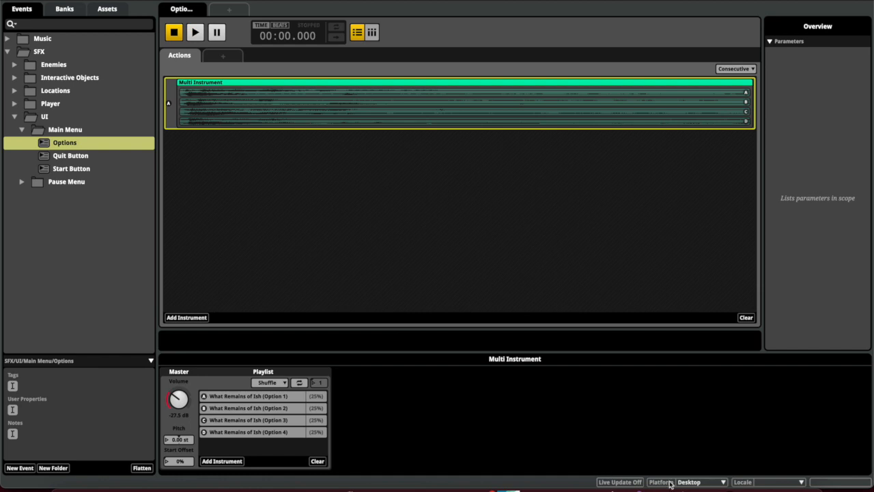
pyautogui.moveTo(639, 488)
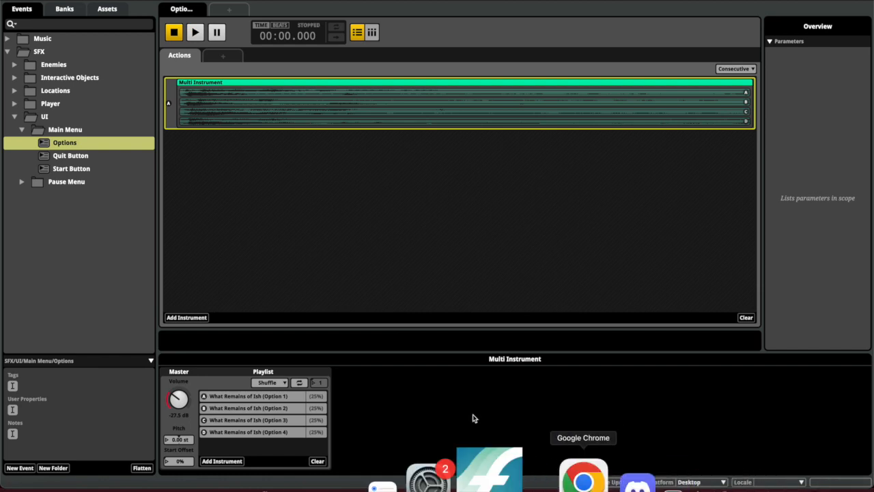
pyautogui.click(282, 383)
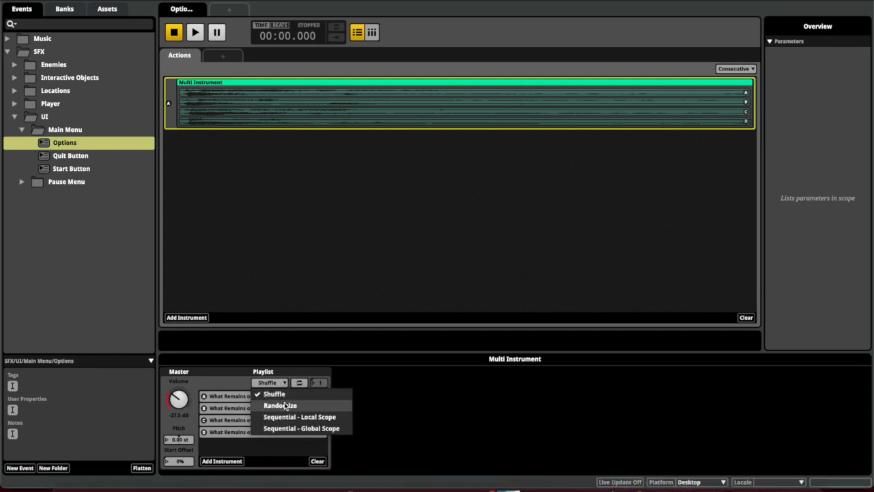
pyautogui.click(318, 274)
pyautogui.moveTo(736, 488)
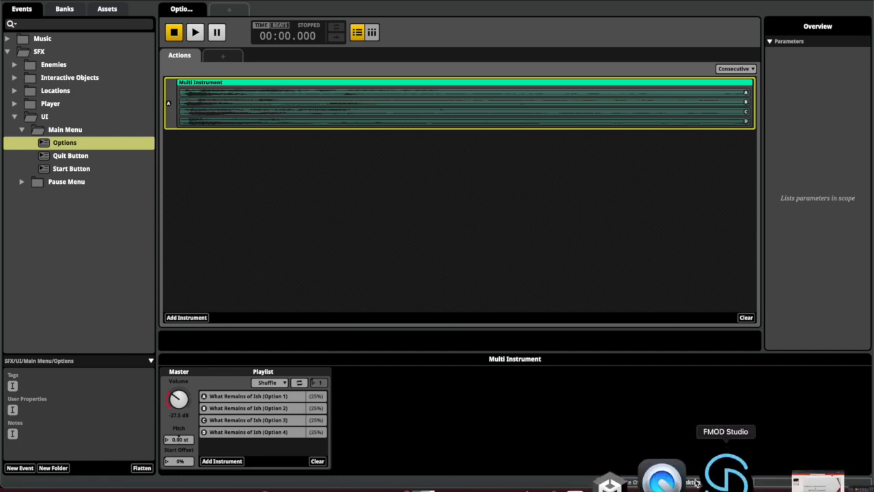
pyautogui.click(684, 476)
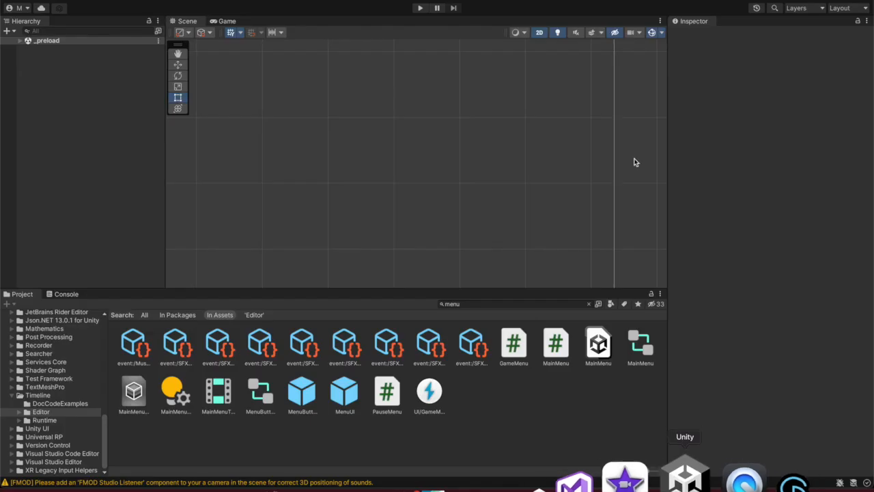
pyautogui.click(421, 8)
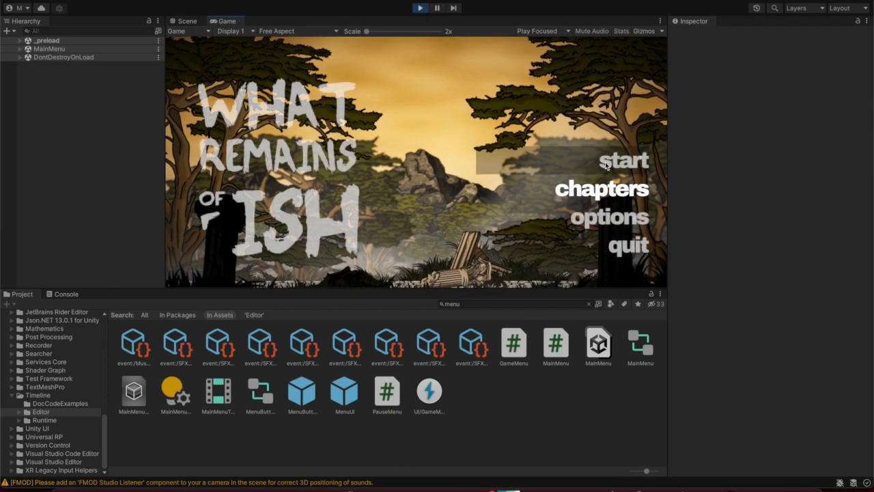
pyautogui.click(605, 166)
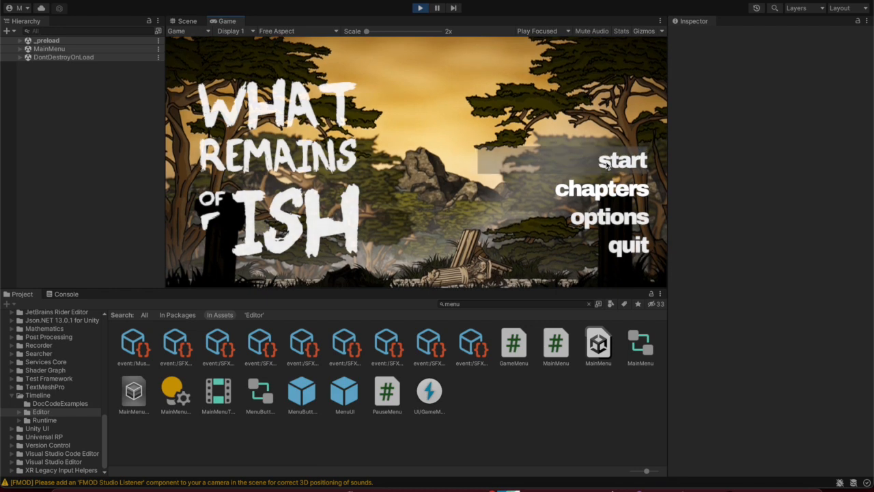
pyautogui.click(420, 9)
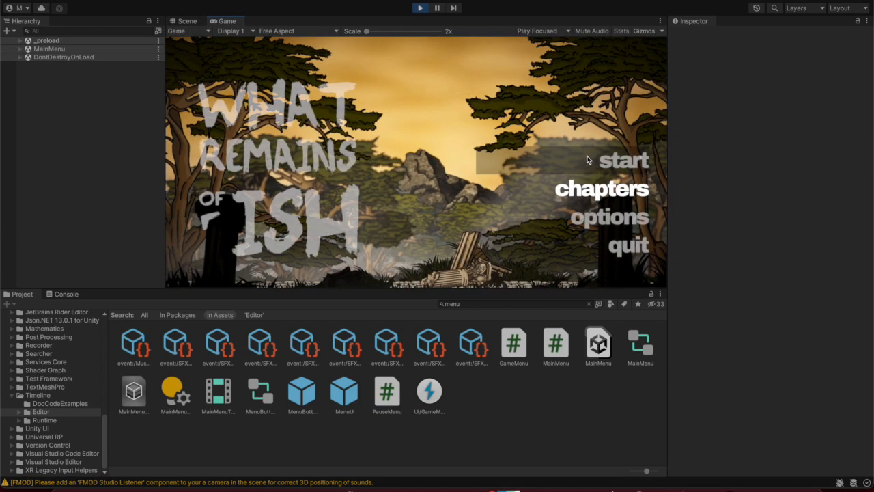
pyautogui.click(586, 159)
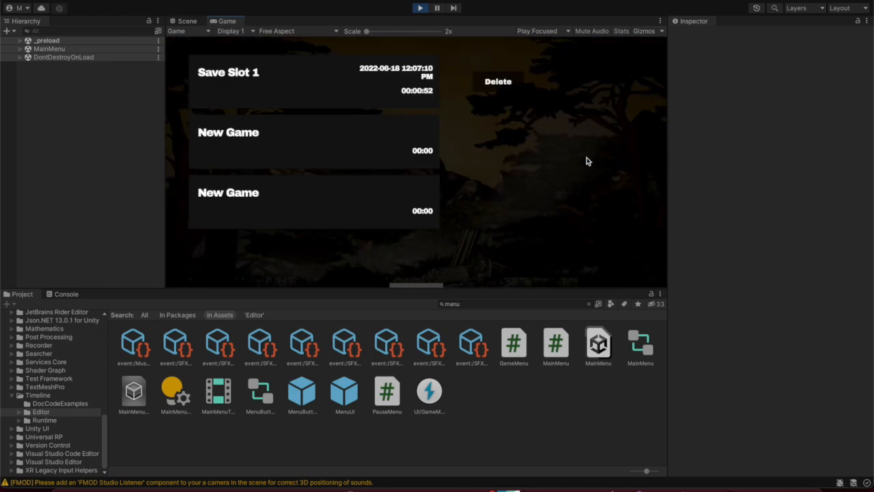
pyautogui.click(421, 8)
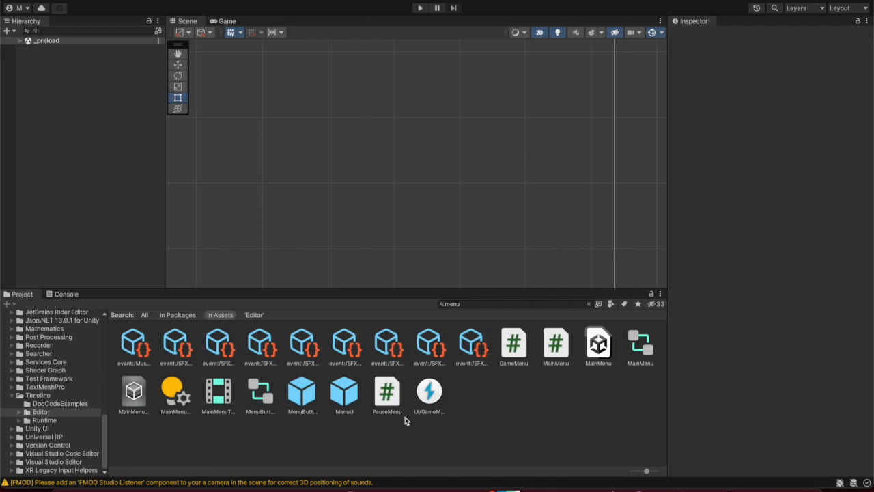
# Load the MainMenu scene beside _preload and expand MainMenuUI > TitleScreen > Buttons to StartButton
pyautogui.moveTo(600, 347); pyautogui.dragTo(72, 91)
pyautogui.click(26, 66)
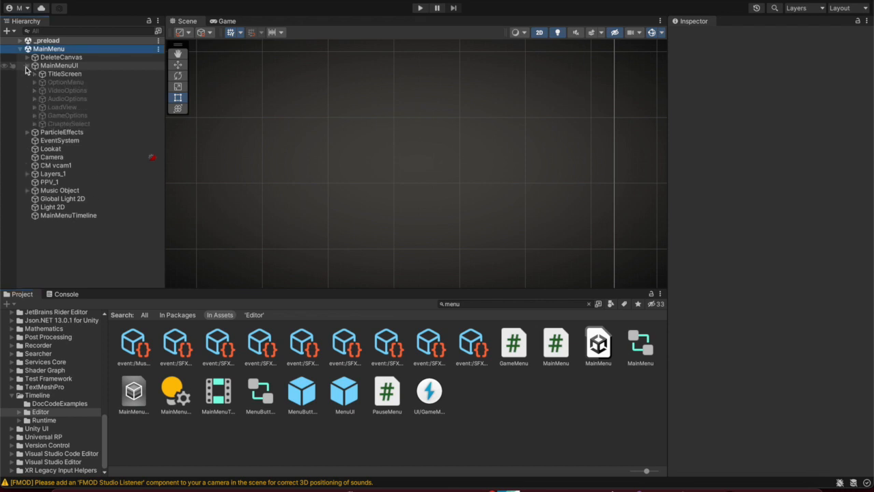
pyautogui.click(34, 74)
pyautogui.click(42, 82)
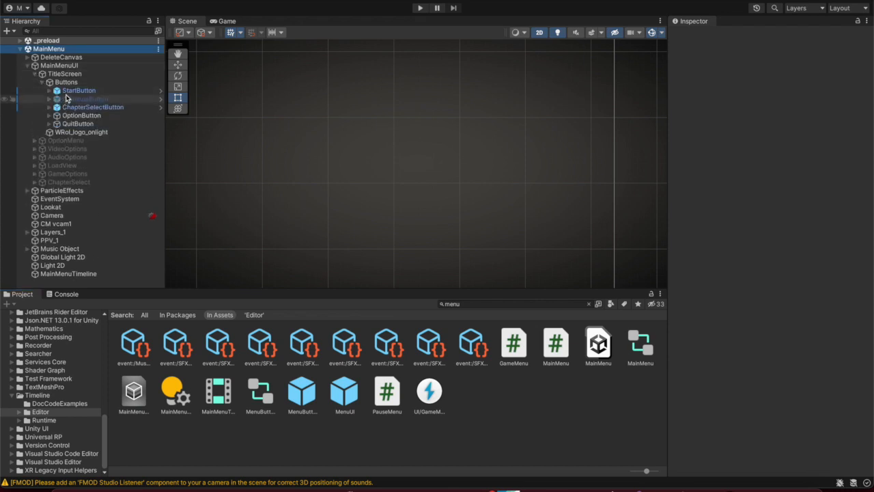
pyautogui.click(65, 93)
# Review the On Click entries of OptionButton and QuitButton in the Inspector
pyautogui.click(83, 116)
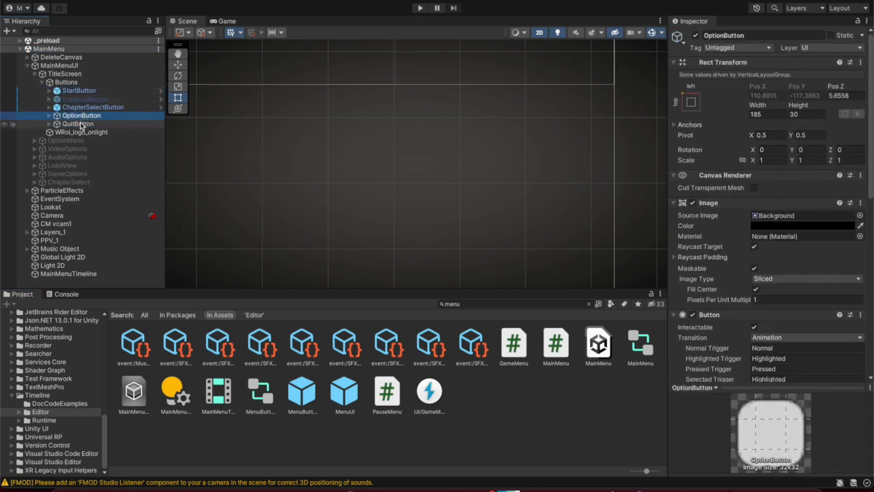
pyautogui.scroll(-6, 724, 198)
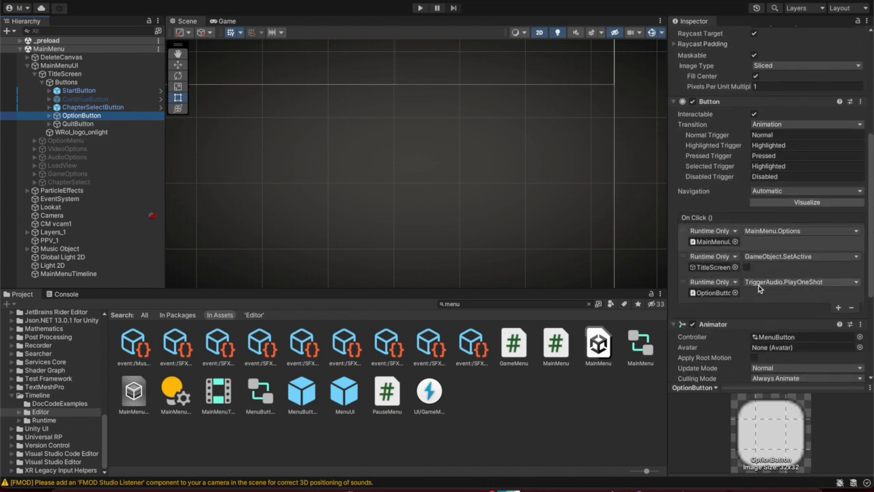
pyautogui.scroll(-5, 759, 289)
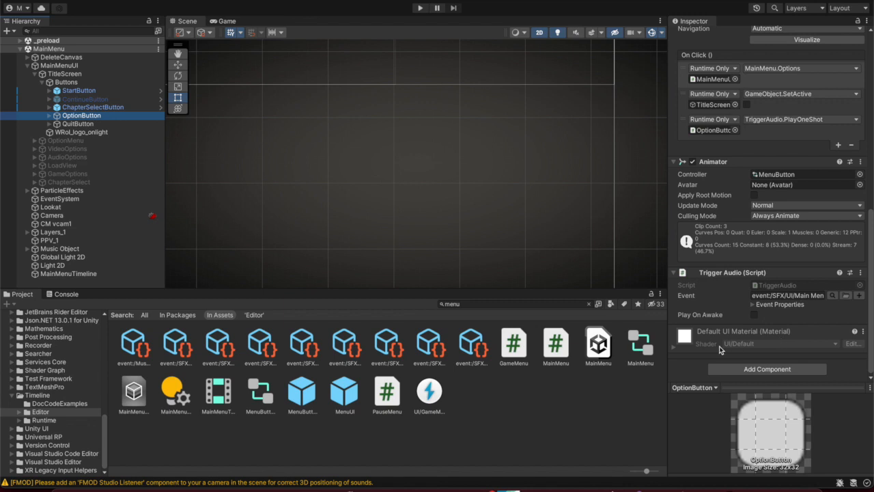
pyautogui.click(109, 123)
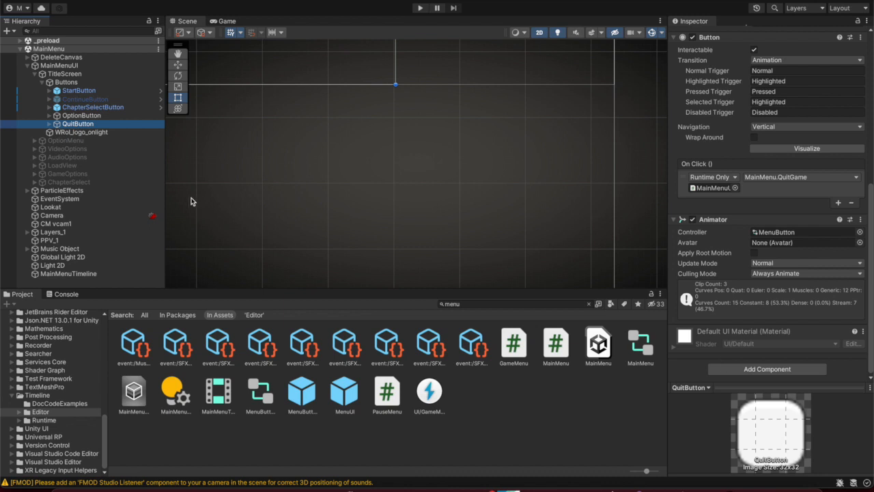
# Check ChapterSelectButton calls MainMenu.ChapeterSelectOpen and TriggerAudio.PlayOneShot, then collapse the scene
pyautogui.click(50, 116)
pyautogui.click(49, 115)
pyautogui.click(49, 107)
pyautogui.click(72, 107)
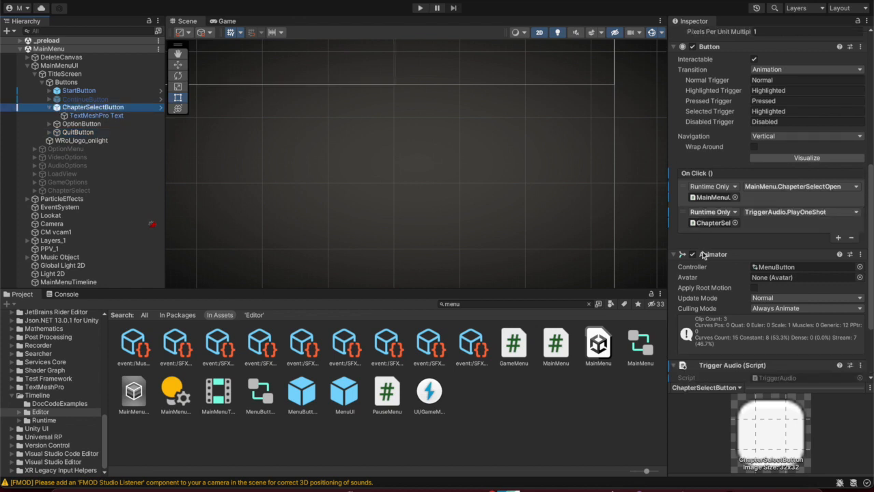
pyautogui.scroll(-1, 751, 240)
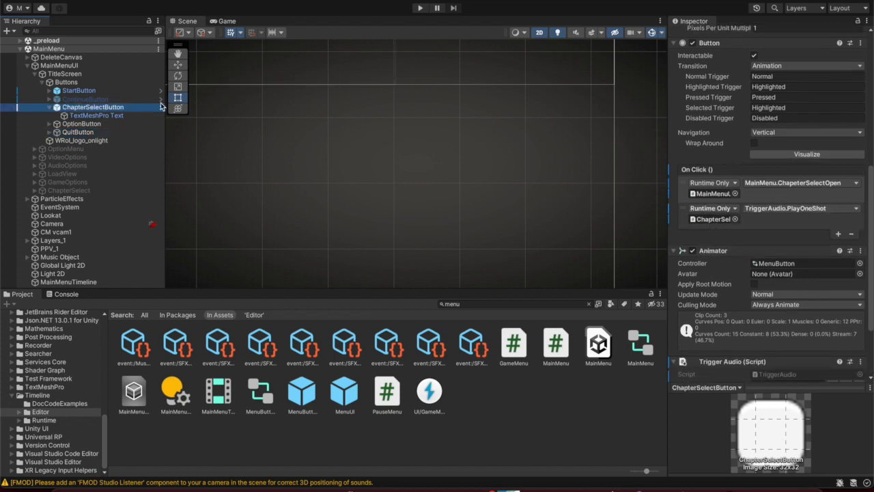
pyautogui.scroll(-3, 718, 273)
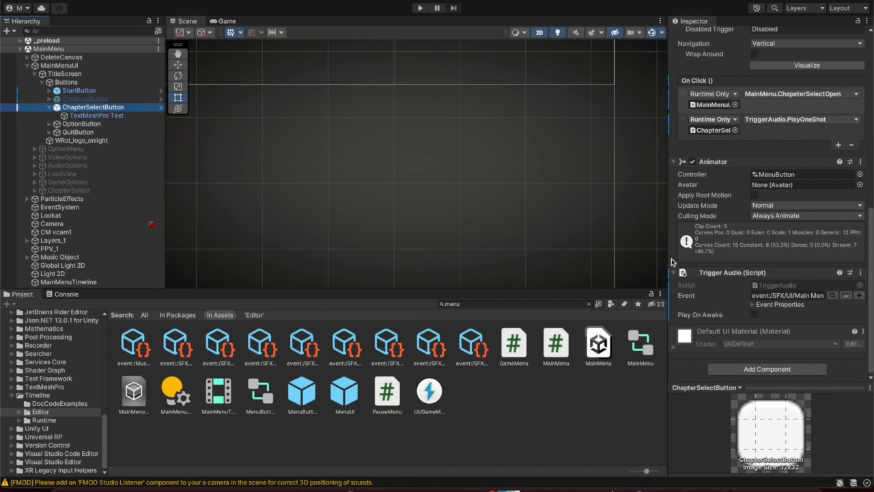
pyautogui.click(21, 49)
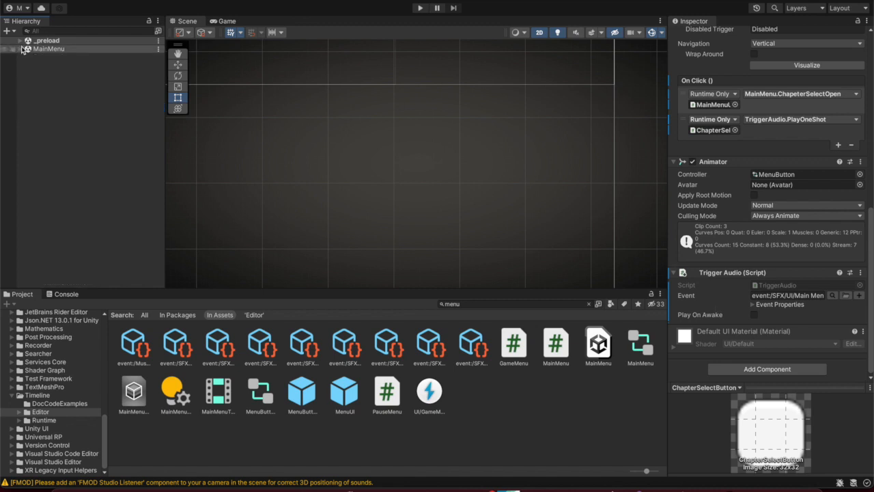